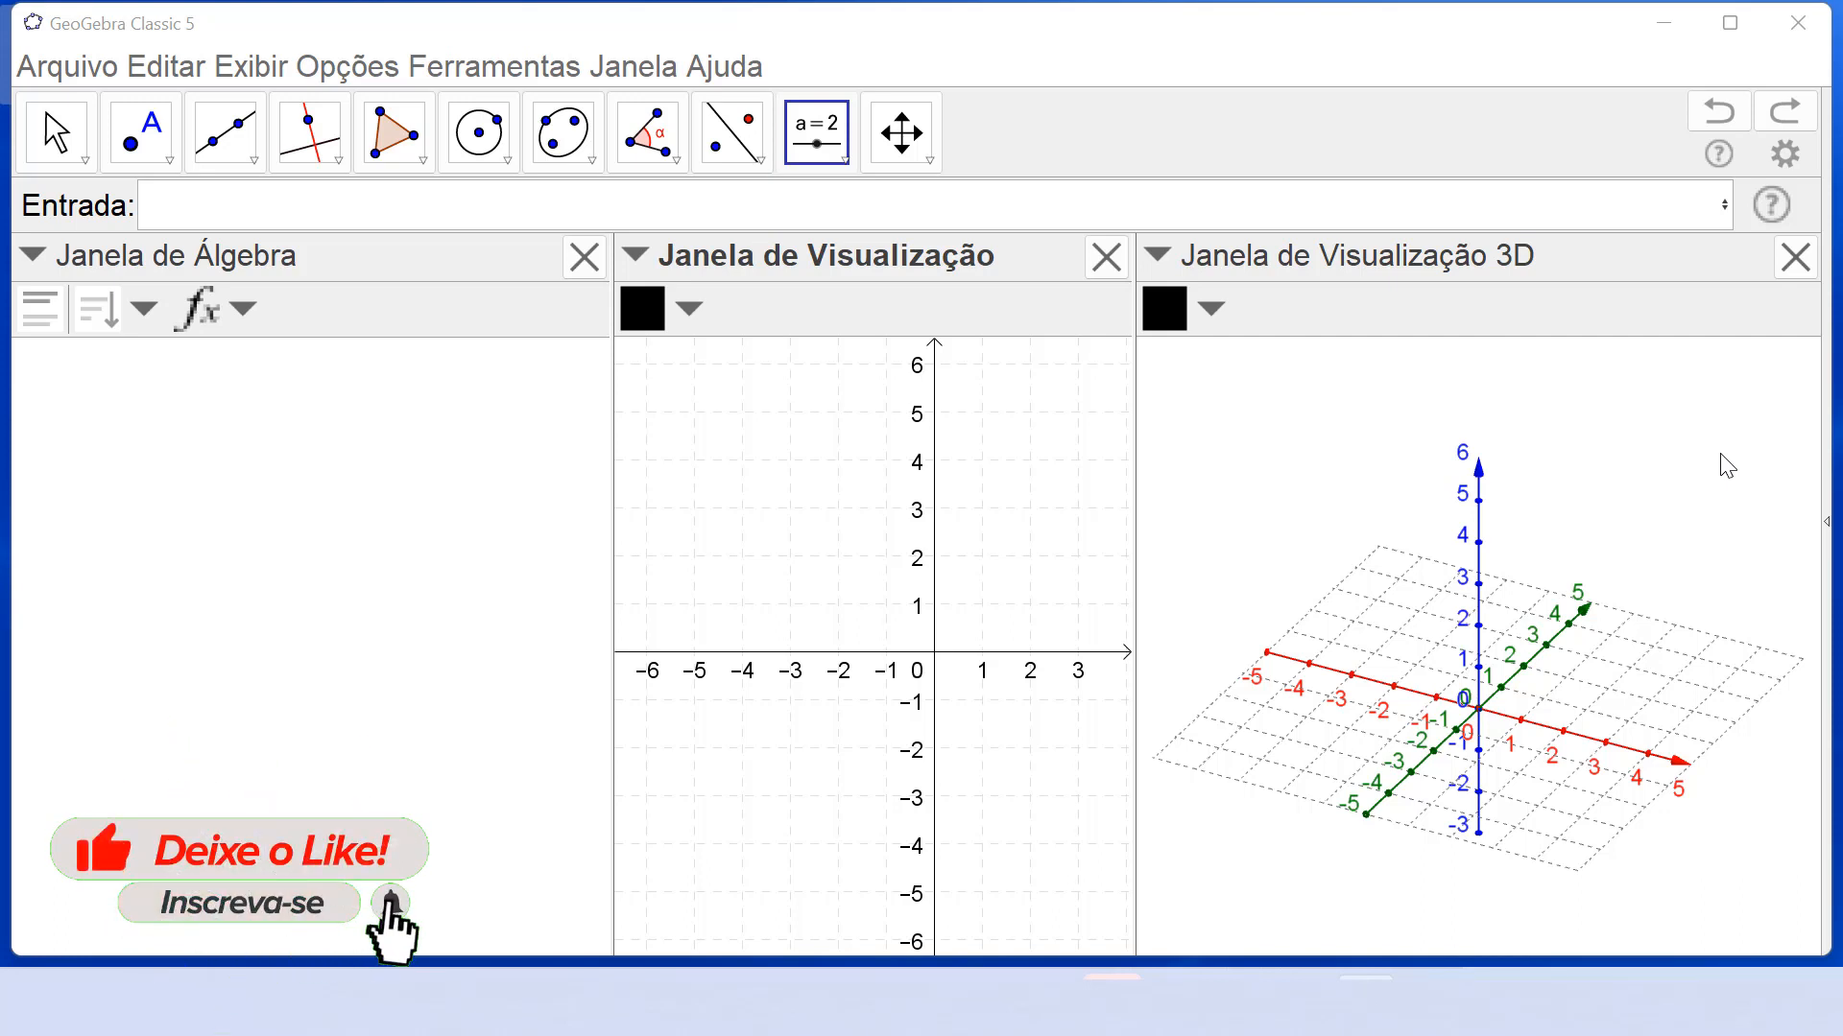
Create a cylinder of radius 2 in the 3D view with its axis from the origin to (3, 0, 0).
{"action": "left_click", "coordinate": [1223, 549]}
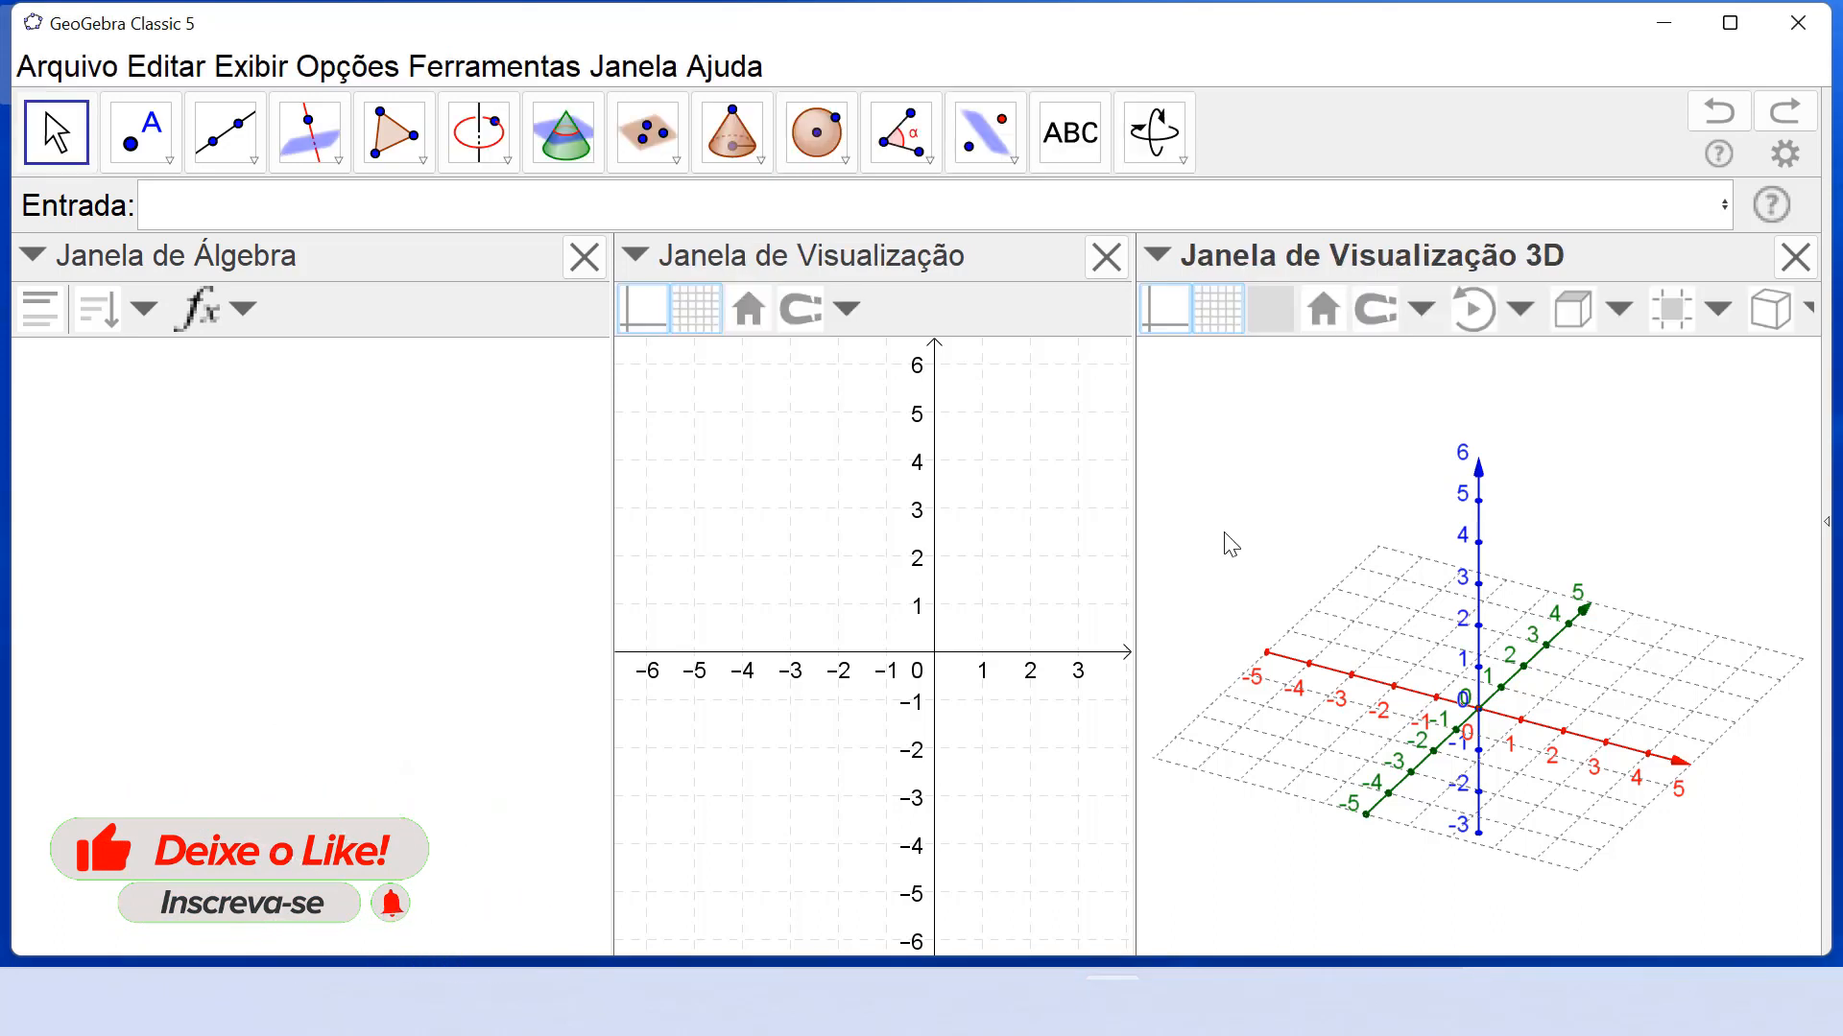
{"action": "left_click", "coordinate": [759, 160]}
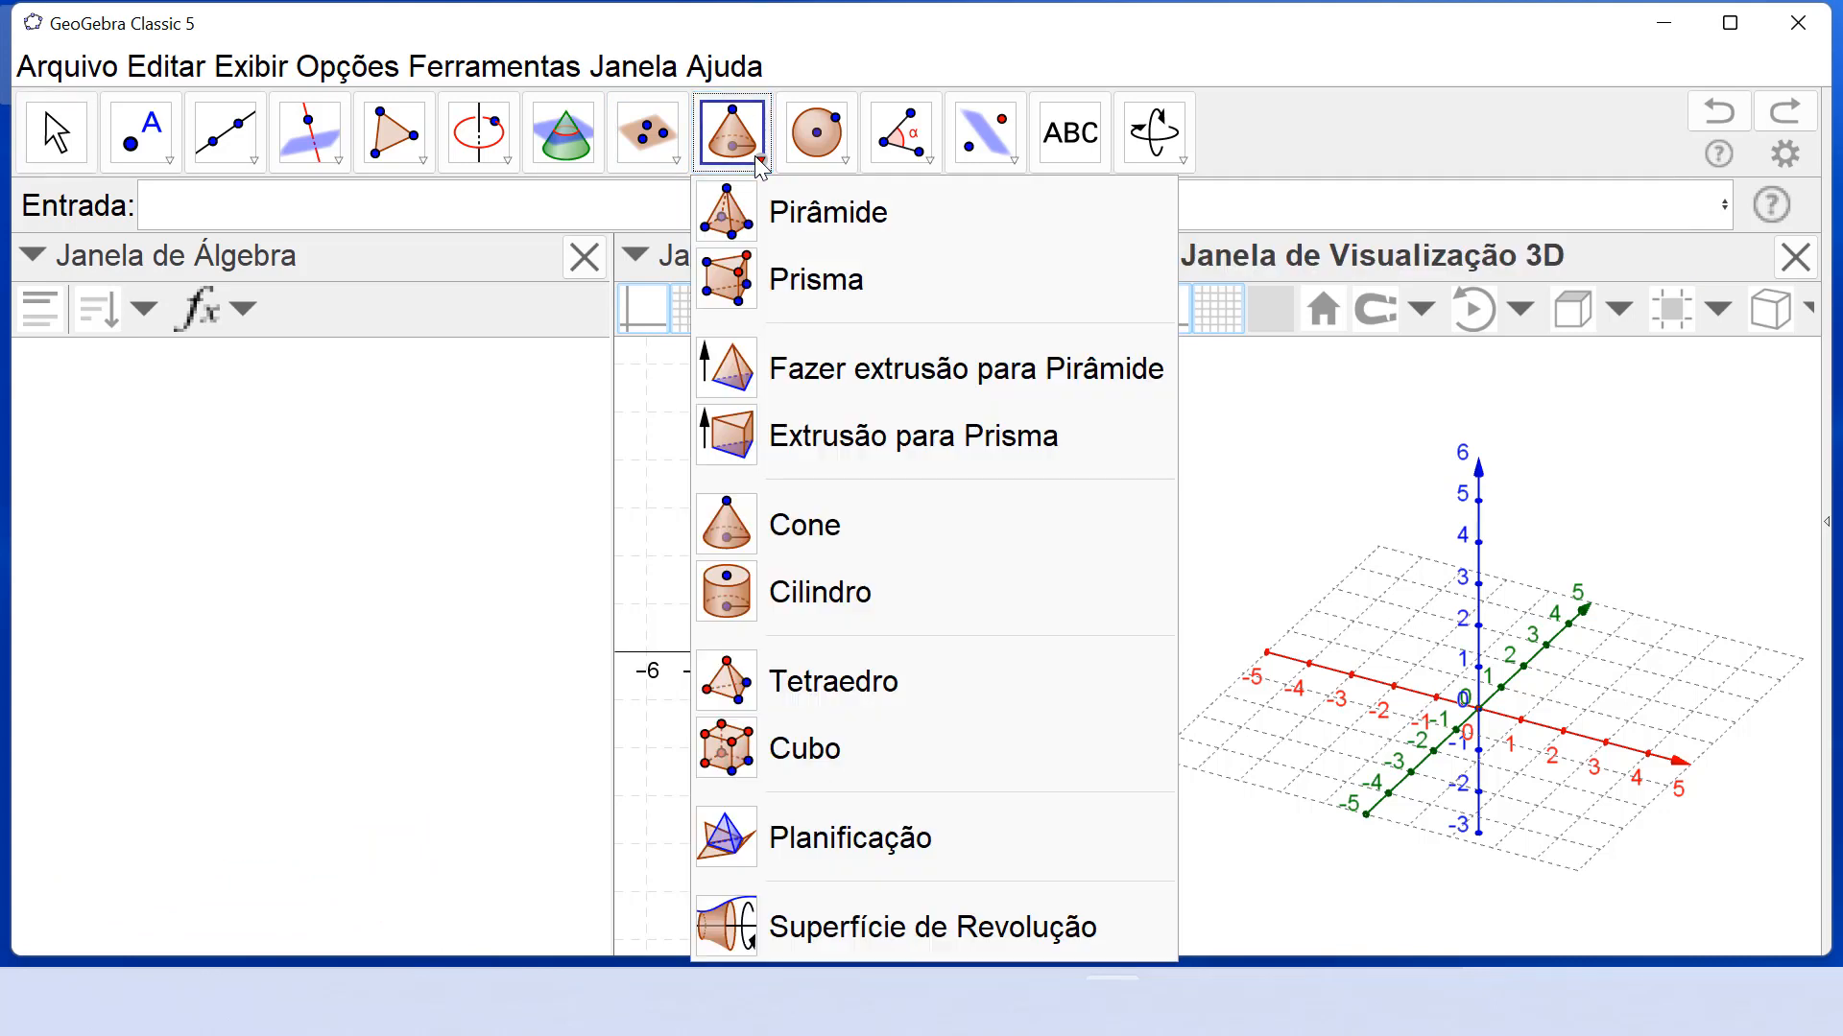
{"action": "left_click", "coordinate": [864, 597]}
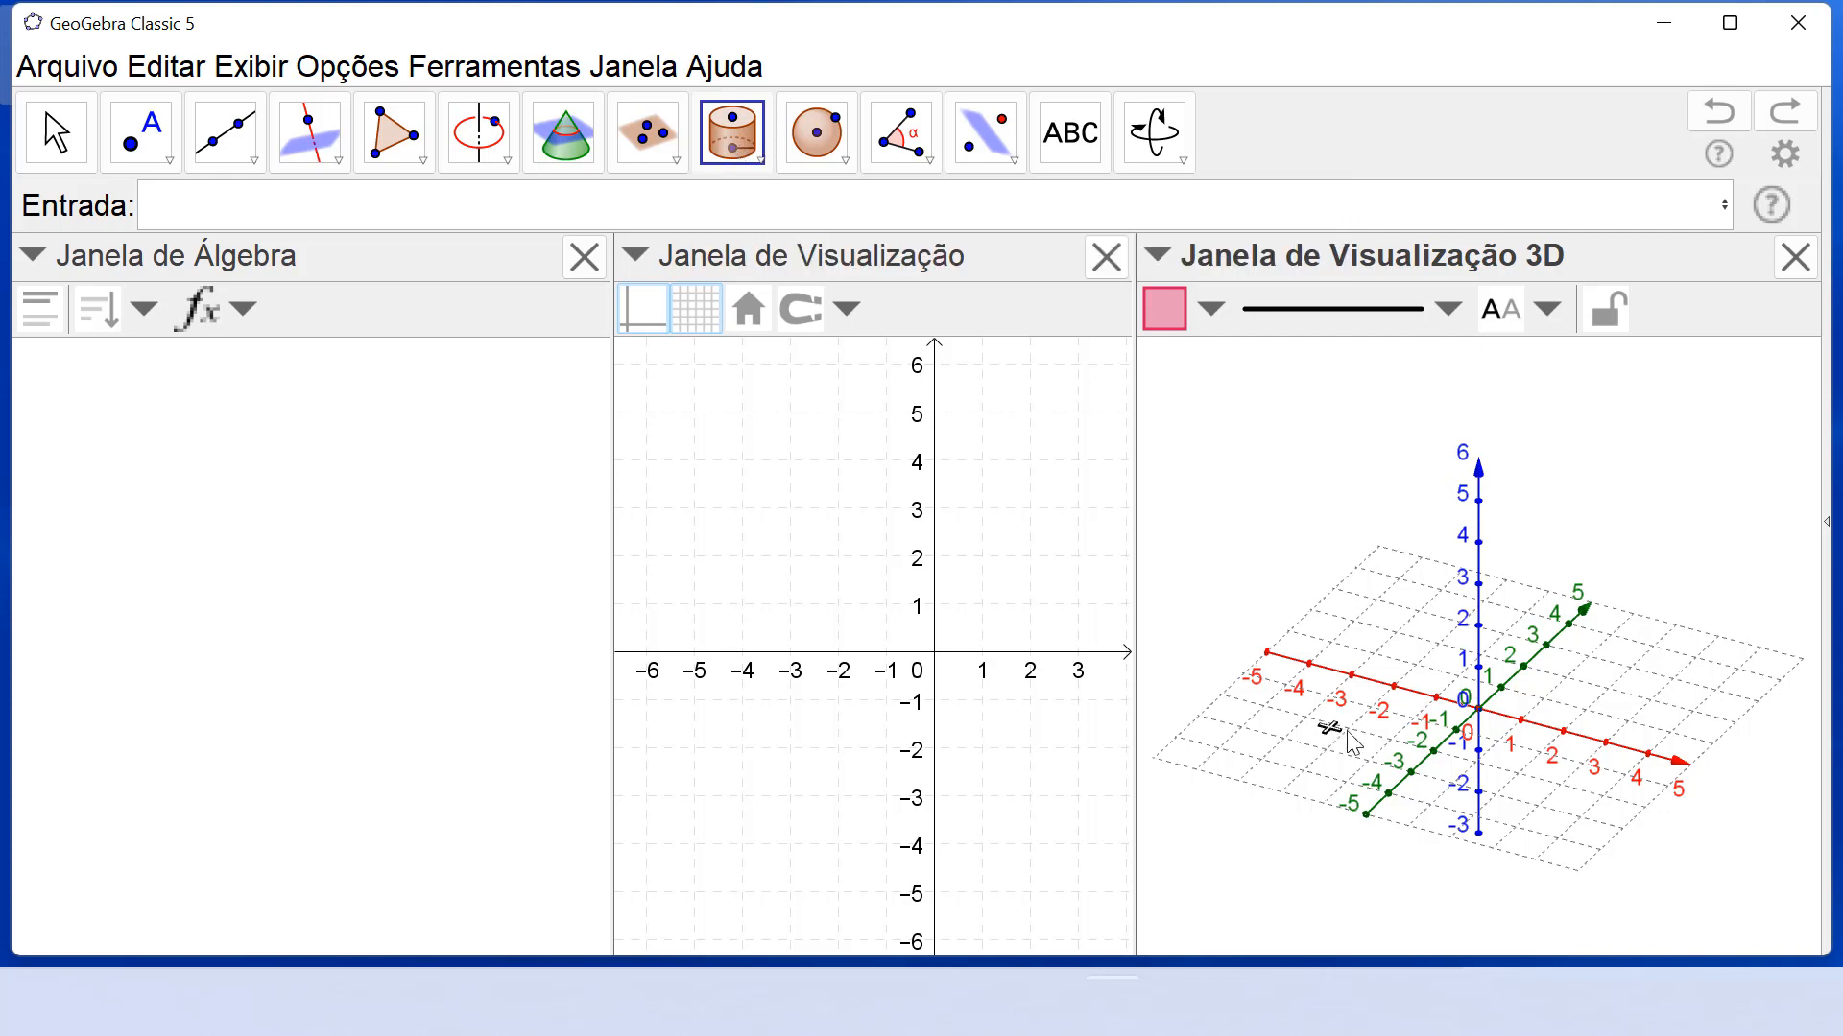
{"action": "left_click", "coordinate": [1479, 710]}
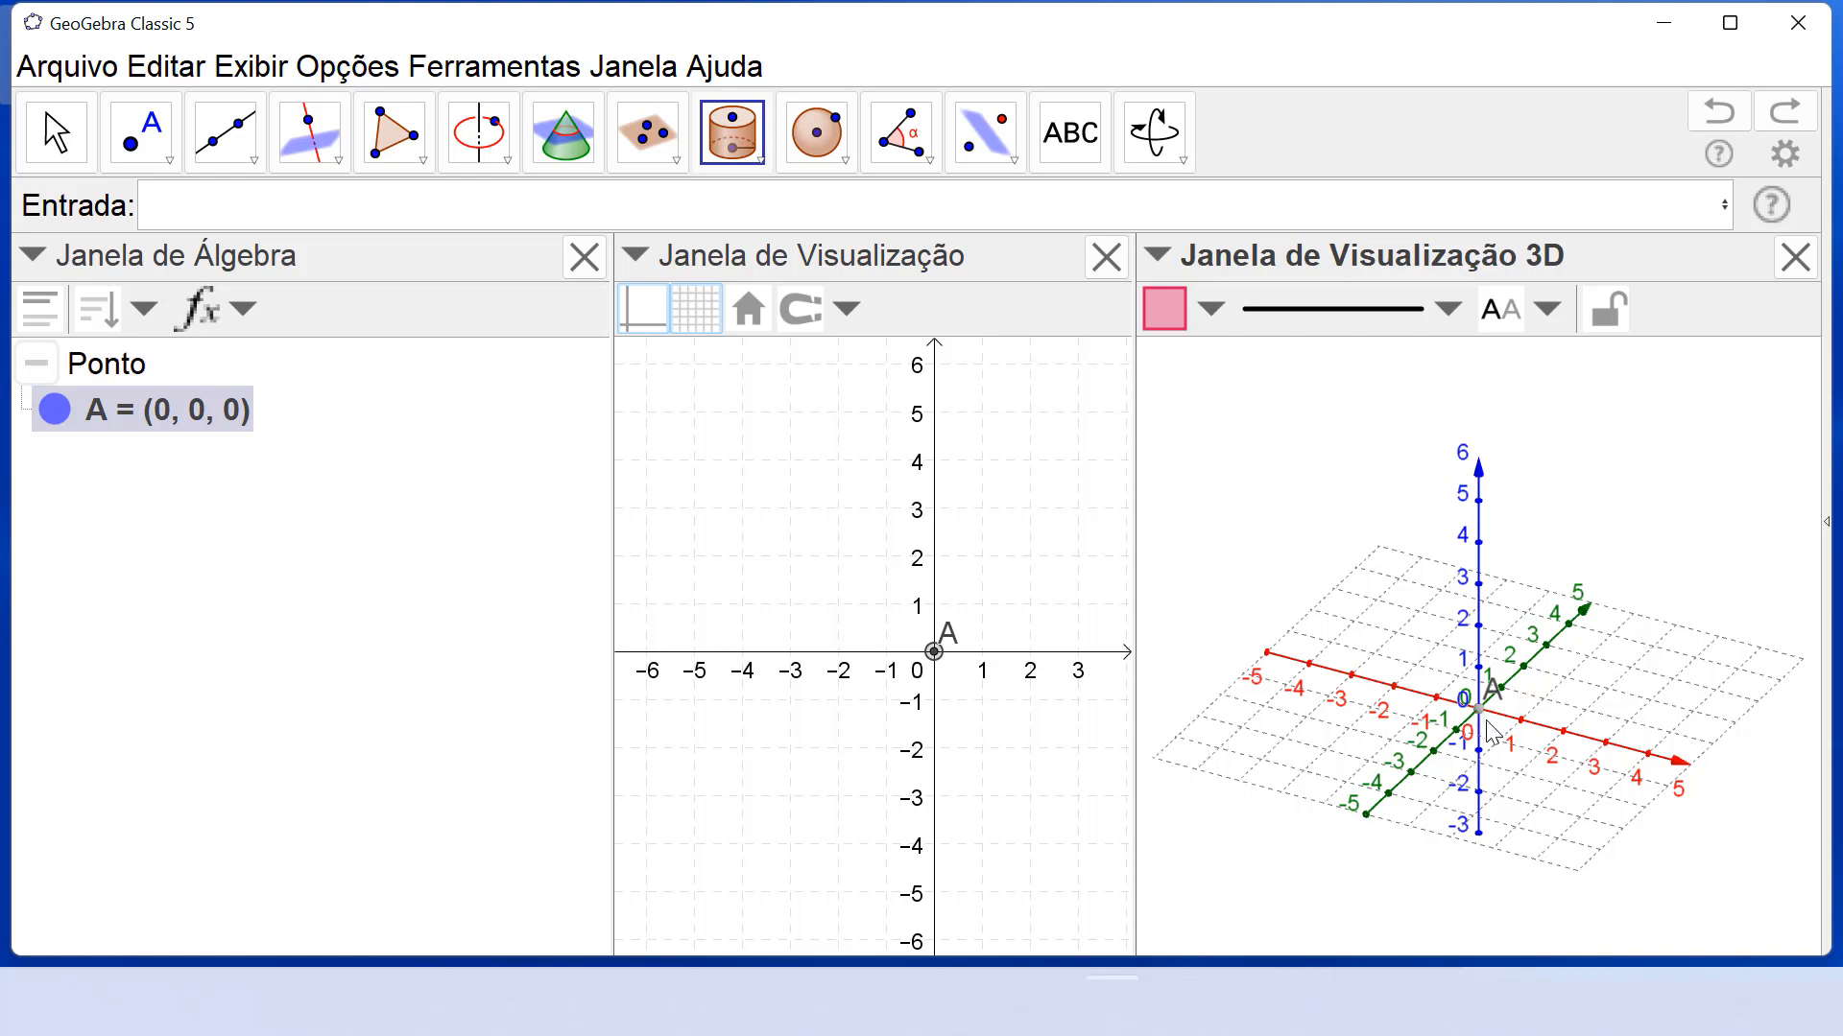
{"action": "left_click", "coordinate": [1608, 745]}
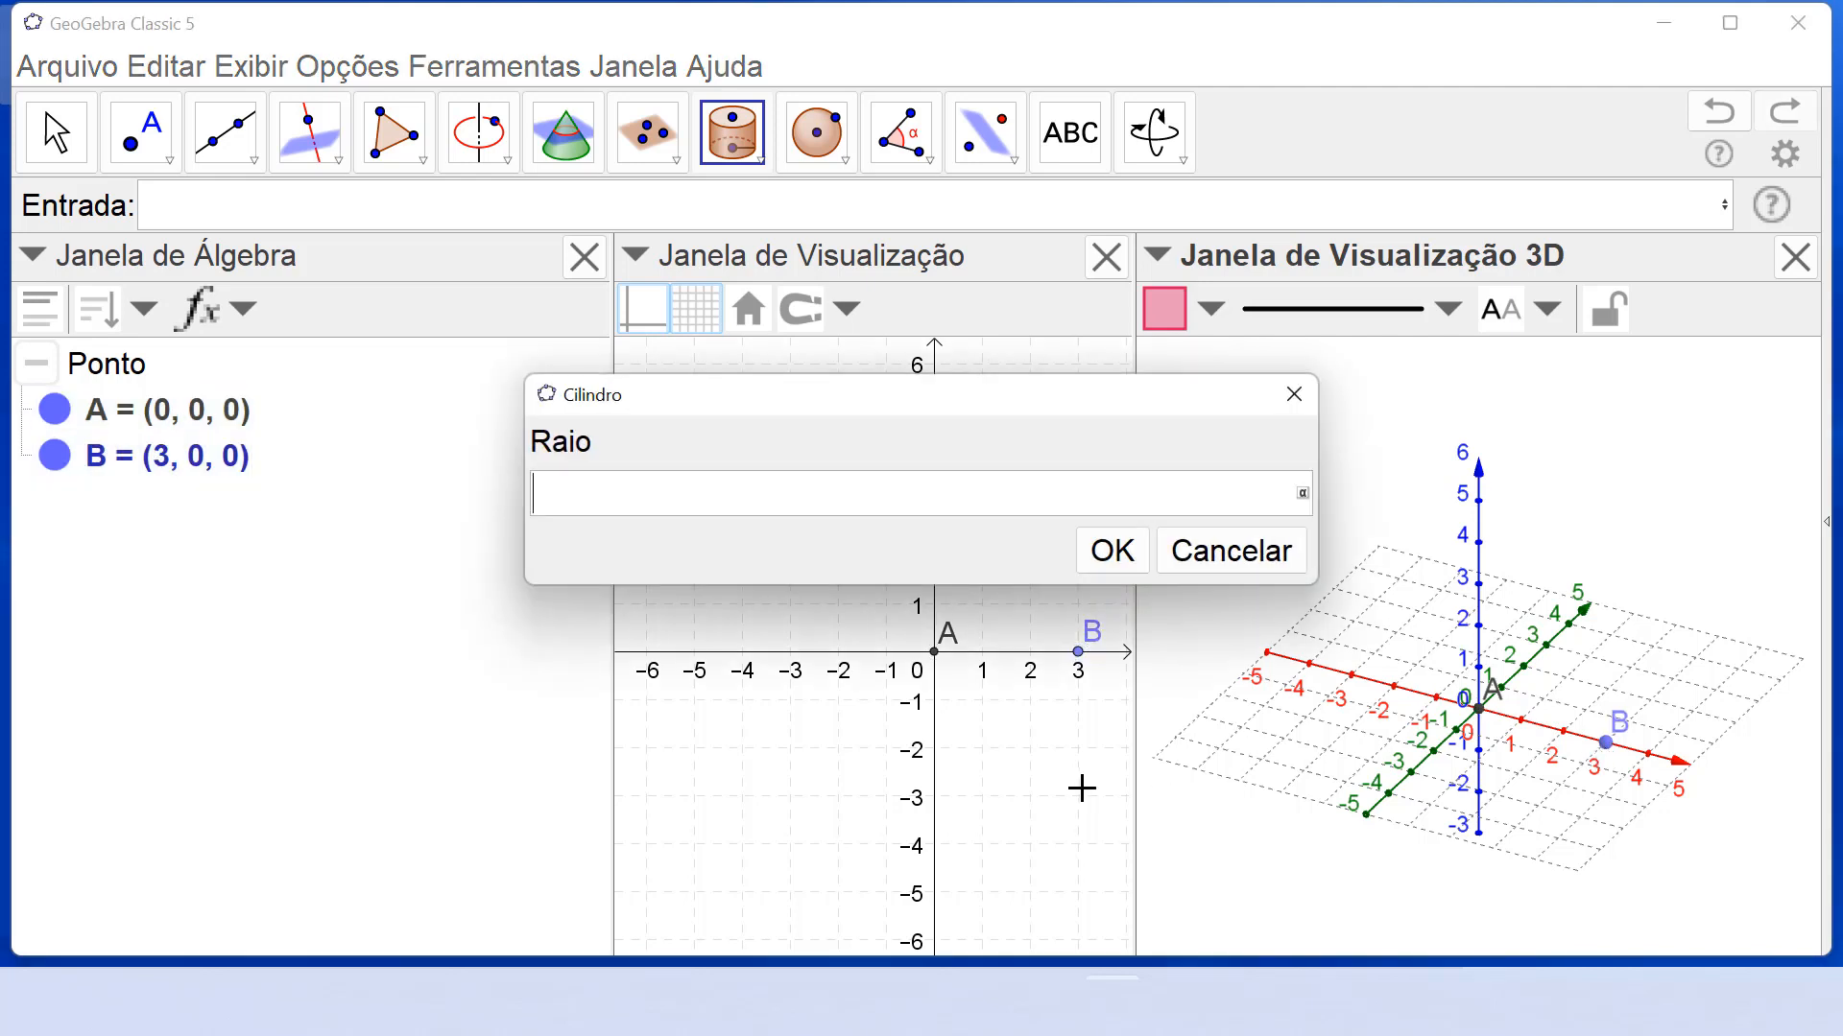
{"action": "type", "text": "2"}
{"action": "left_click", "coordinate": [1111, 552]}
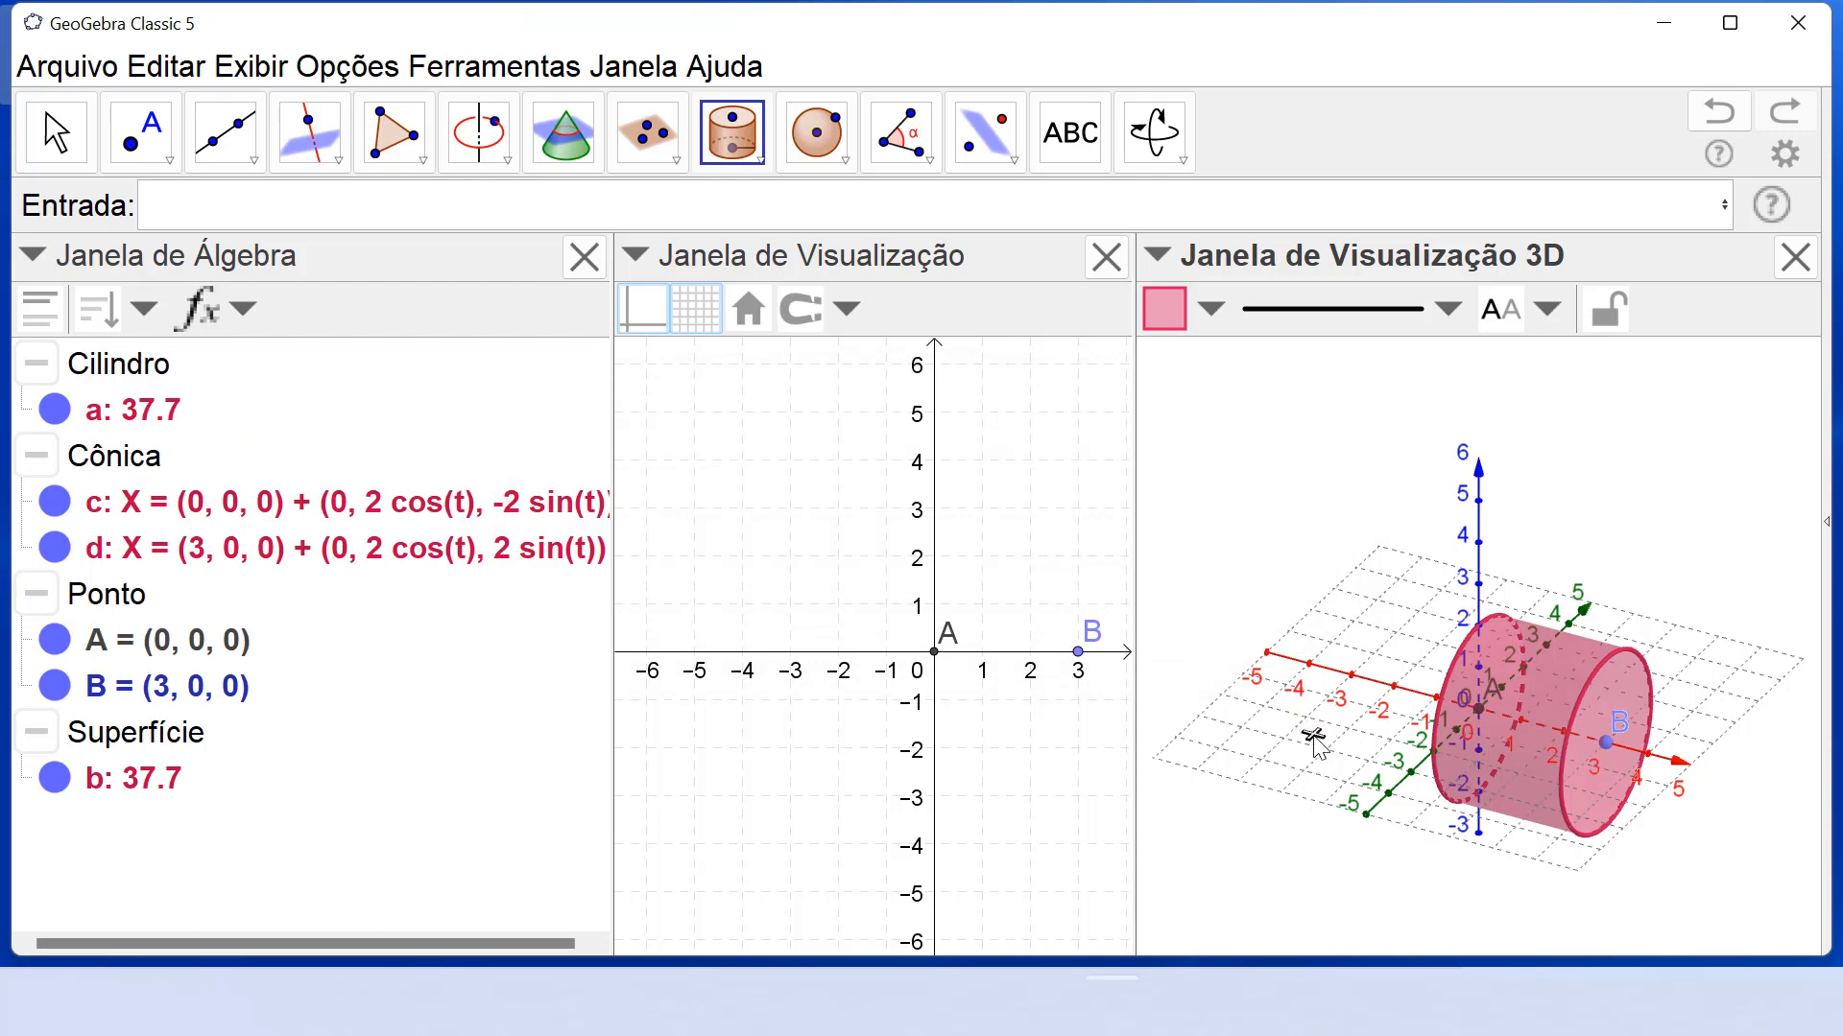
{"action": "key", "text": "Escape"}
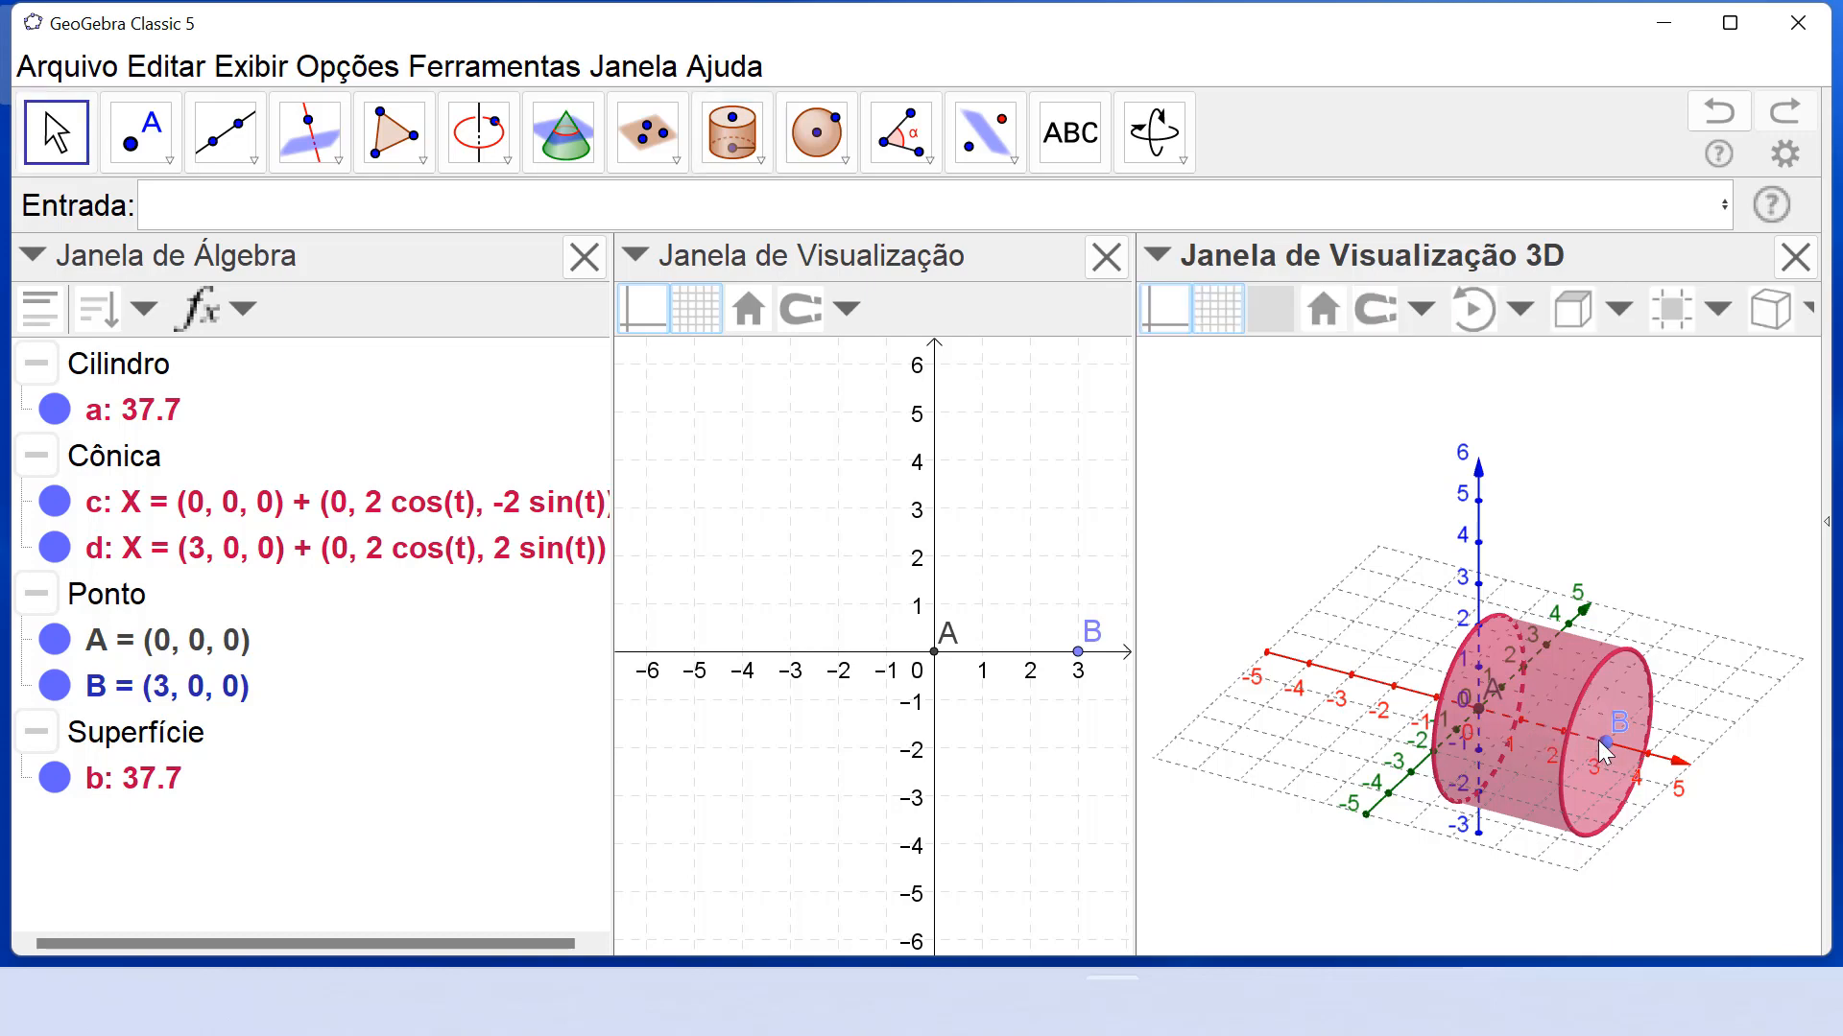
Slide point B along the x-axis, and redefine it as (0, 3, 0) to lay the cylinder along the y-axis.
{"action": "mouse_move", "coordinate": [1601, 741]}
{"action": "left_mouse_down"}
{"action": "mouse_move", "coordinate": [1557, 730]}
{"action": "mouse_move", "coordinate": [1620, 746]}
{"action": "mouse_move", "coordinate": [1570, 739]}
{"action": "mouse_move", "coordinate": [1610, 747]}
{"action": "mouse_move", "coordinate": [1582, 715]}
{"action": "mouse_move", "coordinate": [1622, 736]}
{"action": "left_mouse_up"}
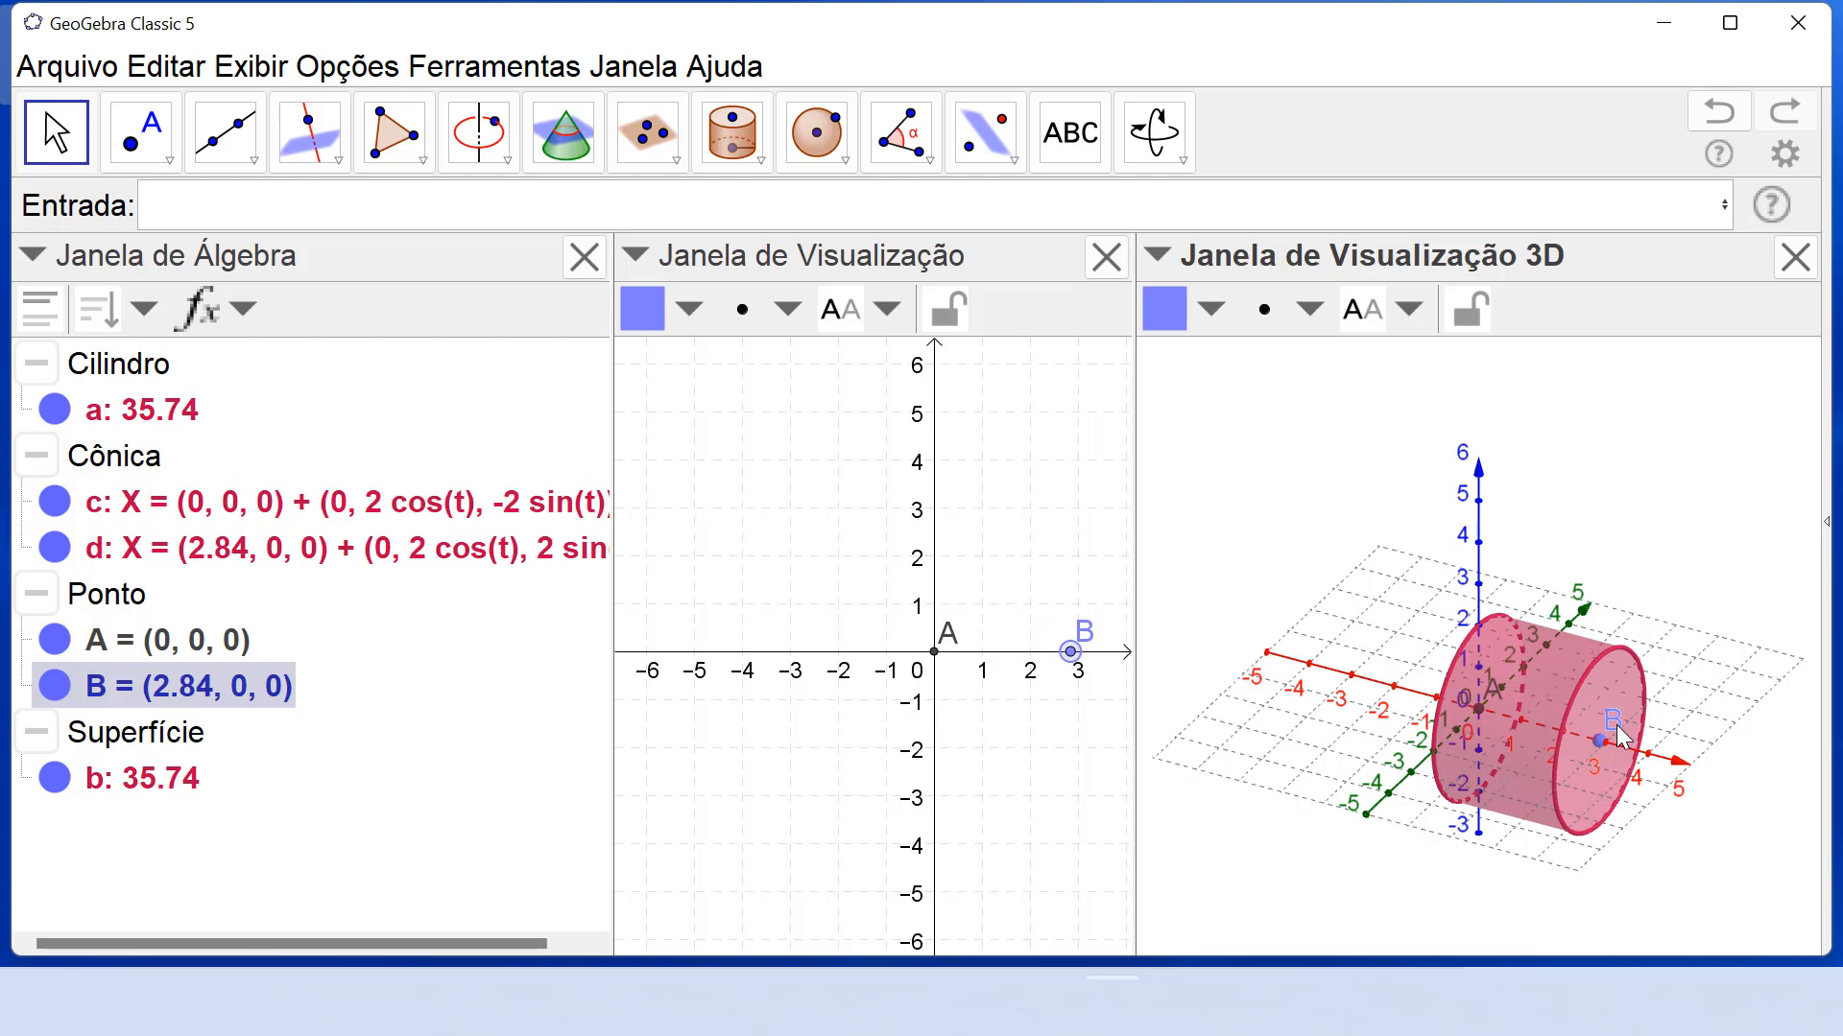
{"action": "left_click_drag", "start_coordinate": [1616, 724], "coordinate": [1620, 729]}
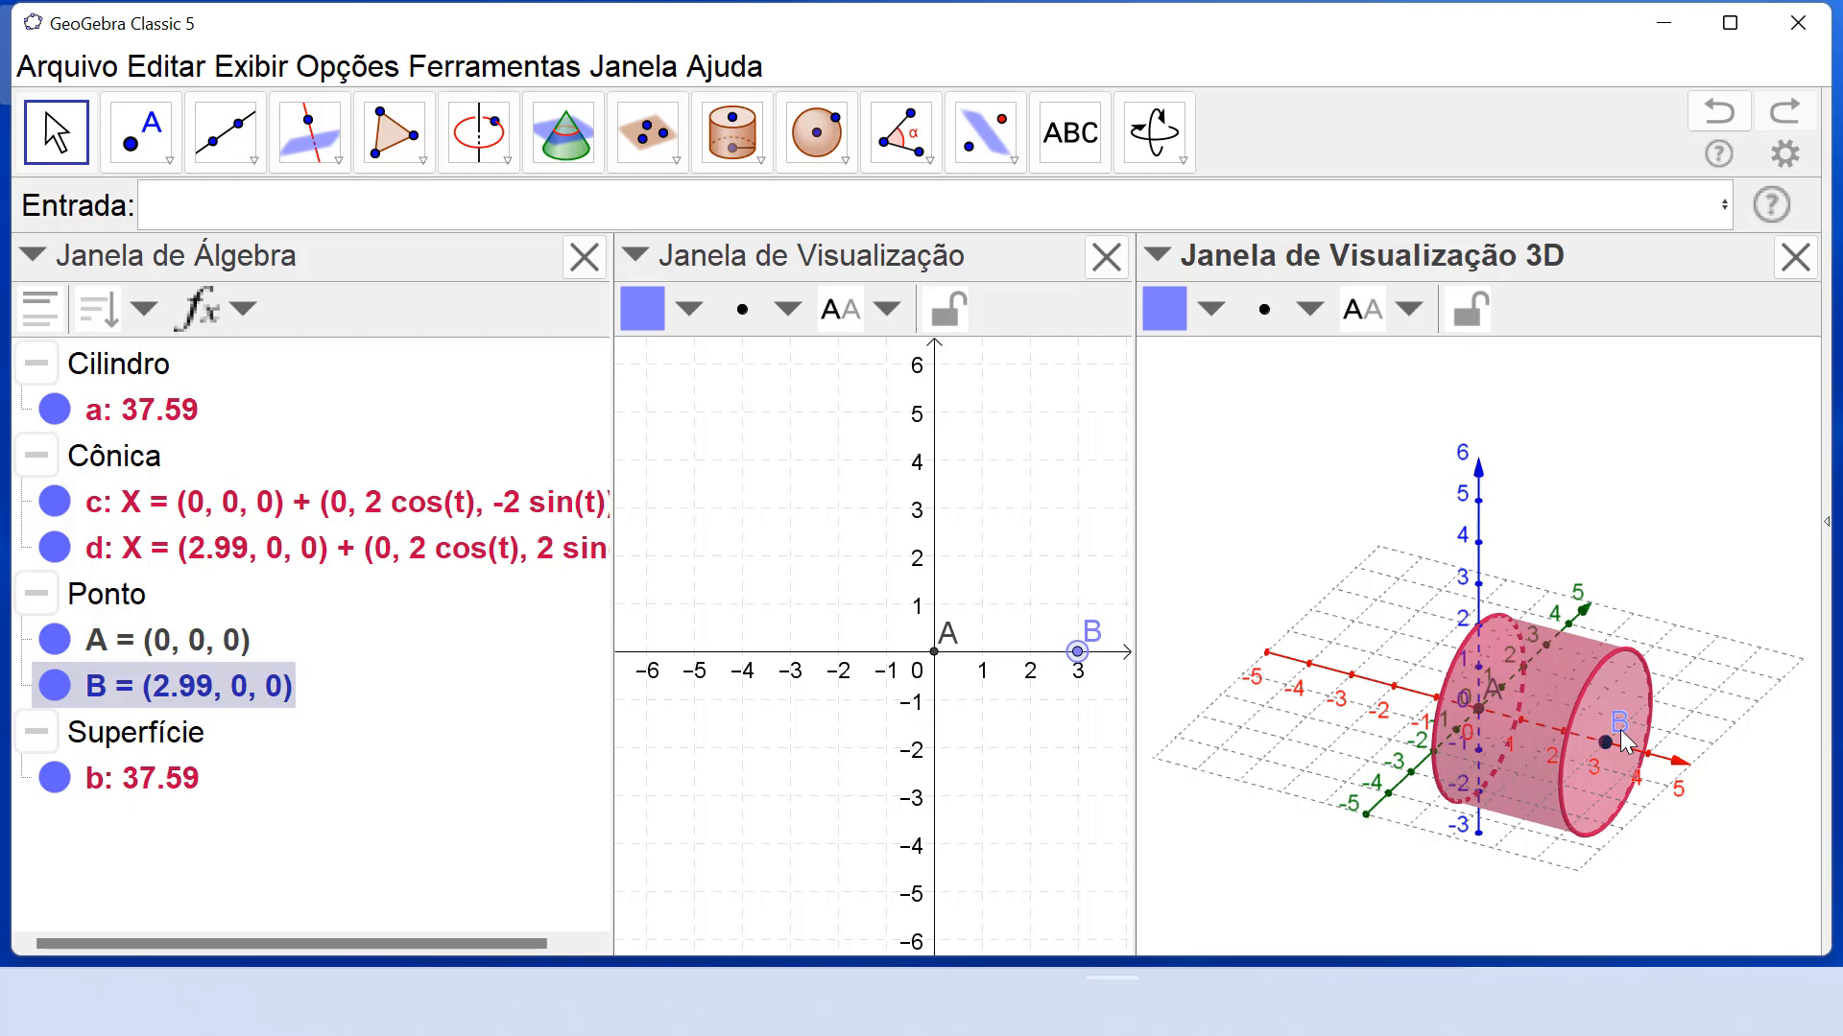
{"action": "double_click", "coordinate": [240, 690]}
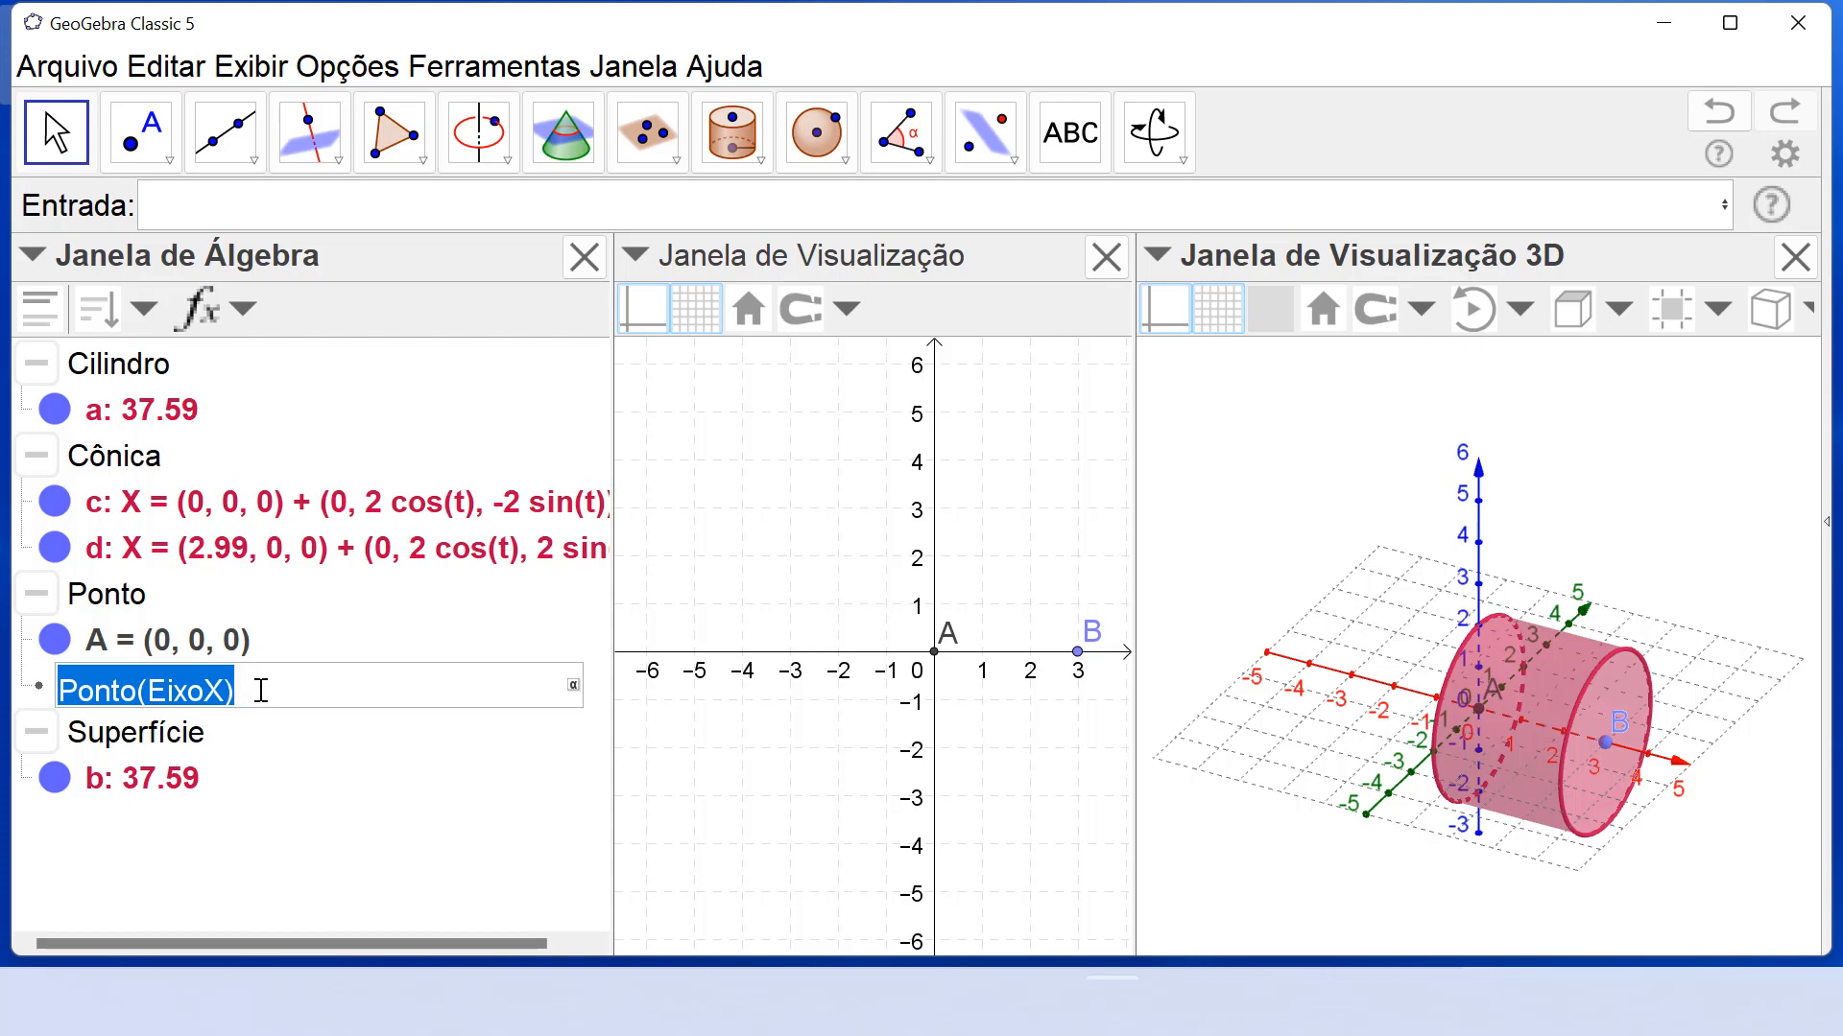
{"action": "type", "text": "("}
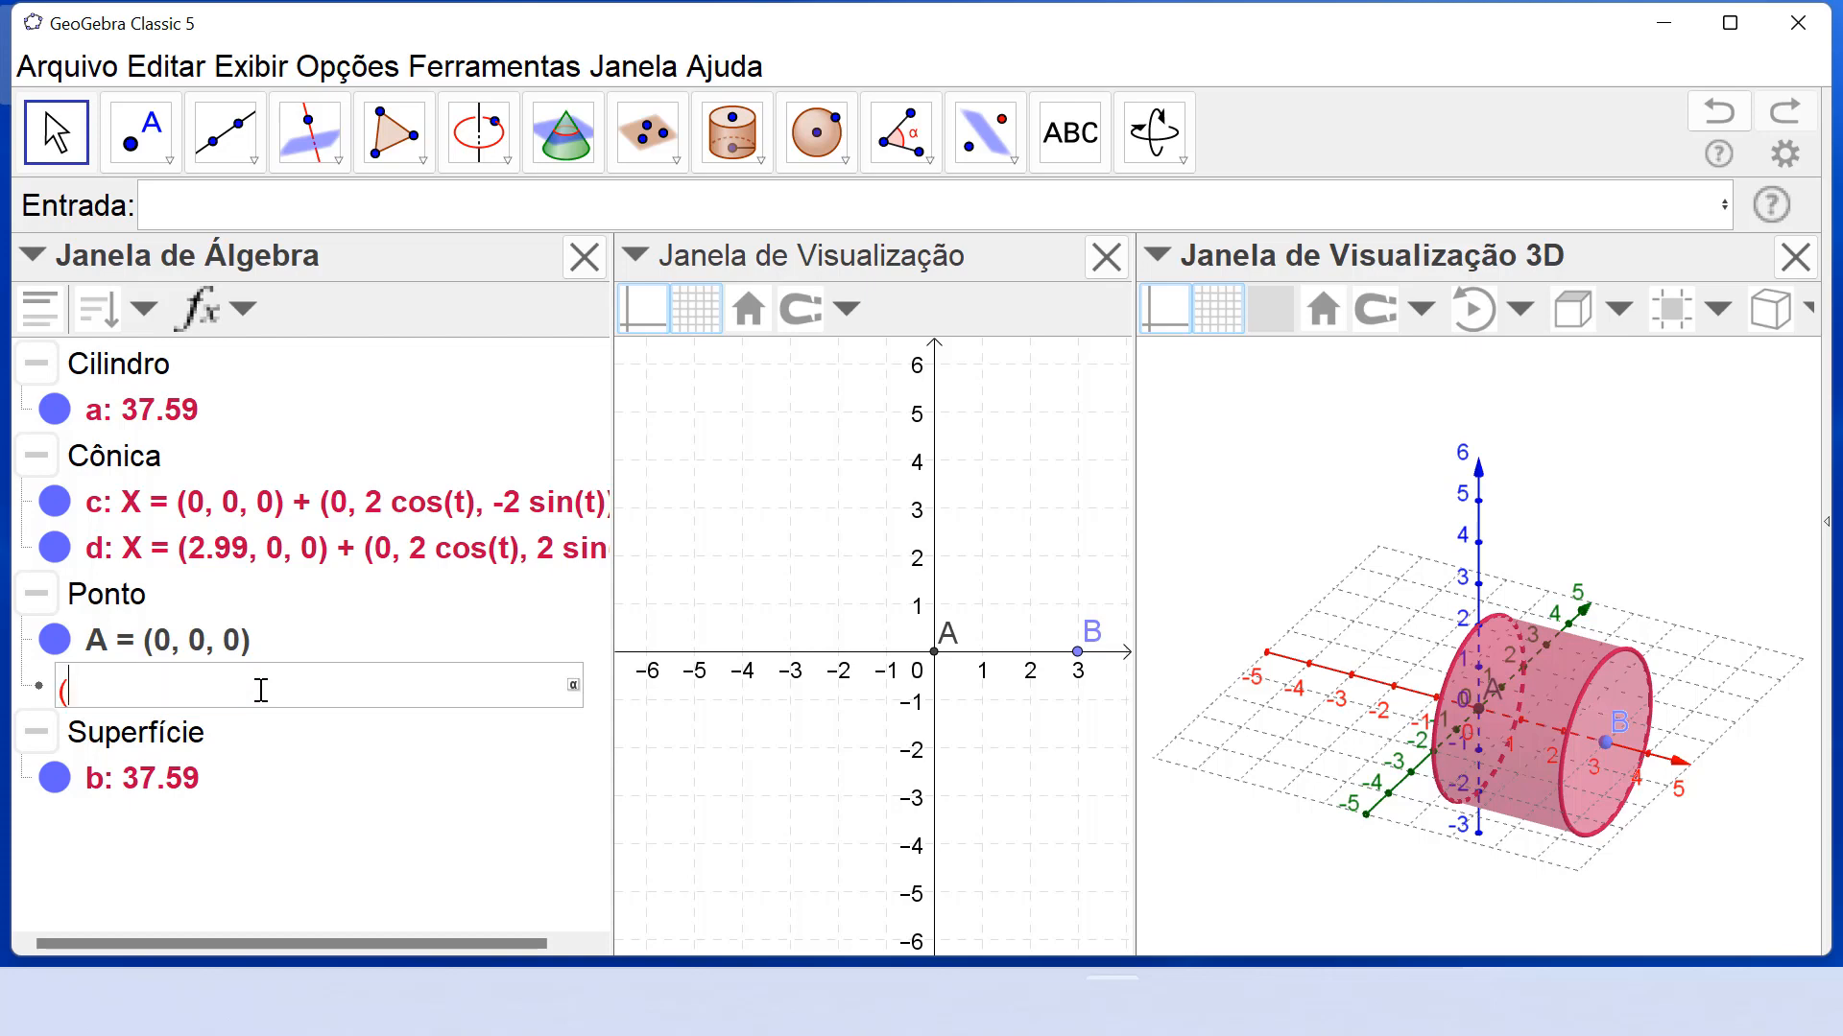
{"action": "type", "text": "0,3,0)"}
{"action": "key", "text": "Return"}
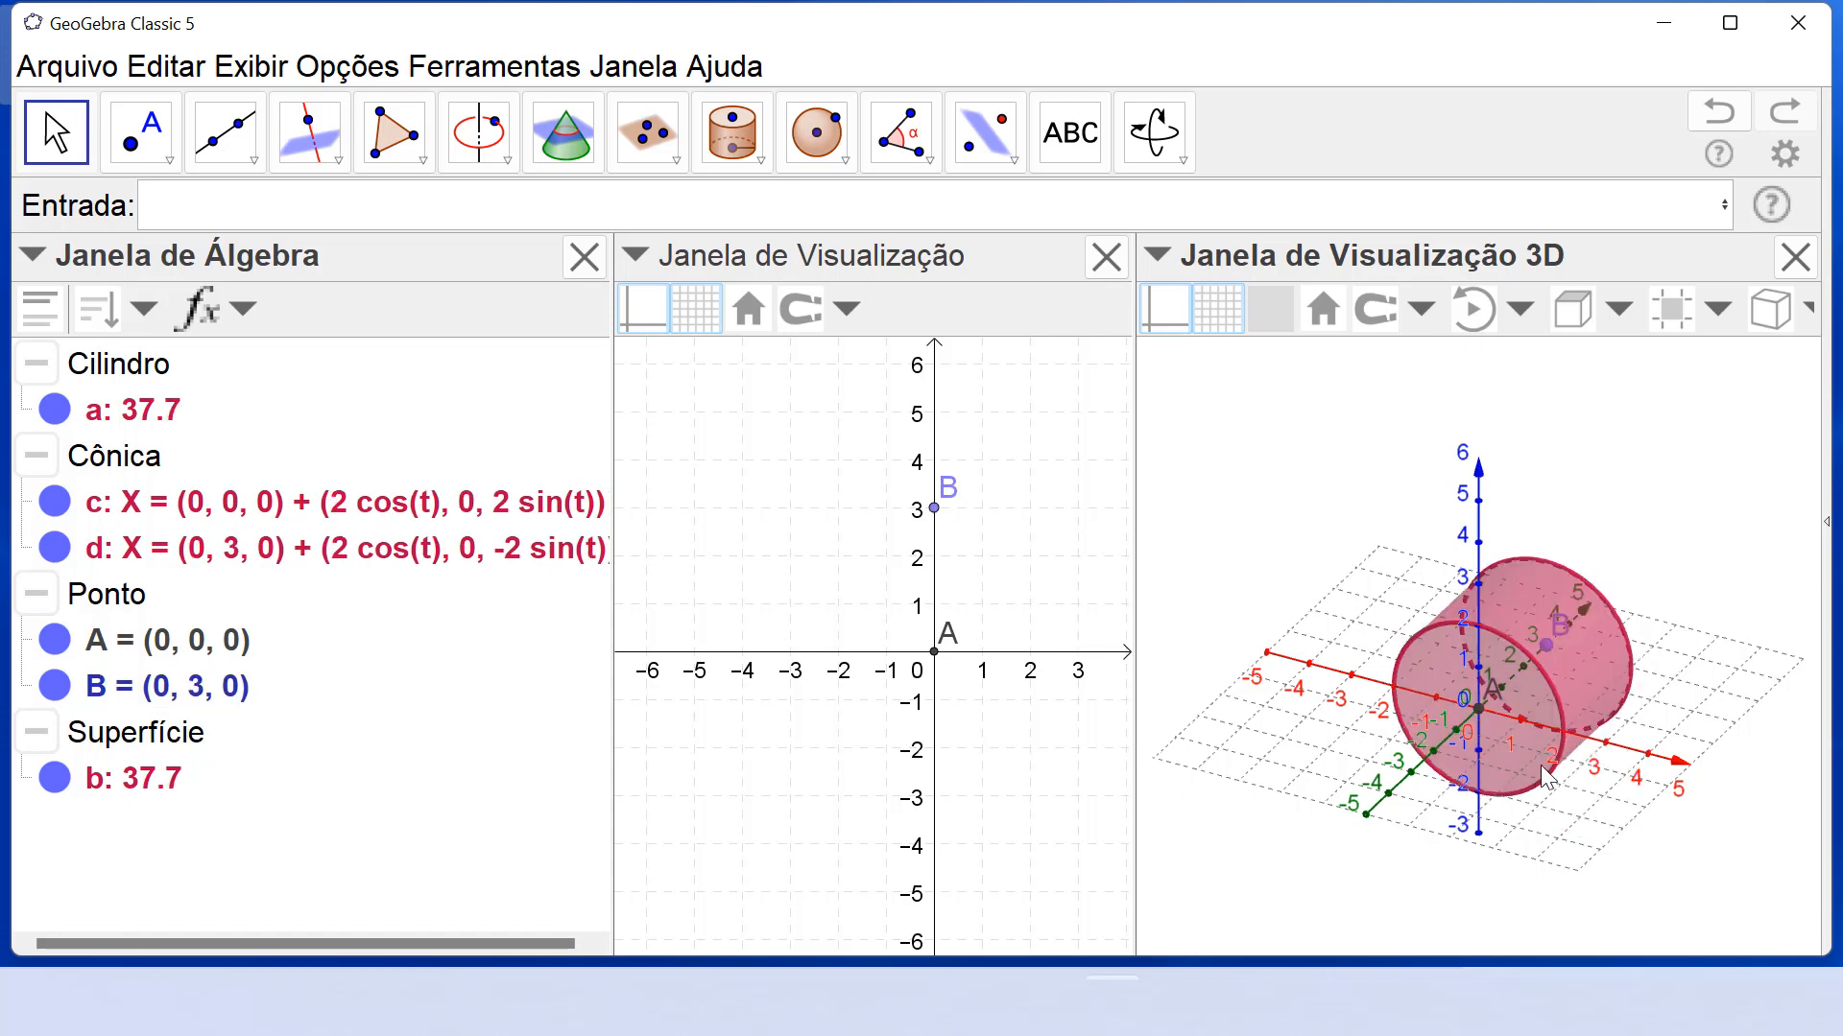
Change point B's coordinates to (0, 0, 3) so the cylinder stands along the z-axis.
{"action": "left_click_drag", "start_coordinate": [1541, 807], "coordinate": [1495, 812]}
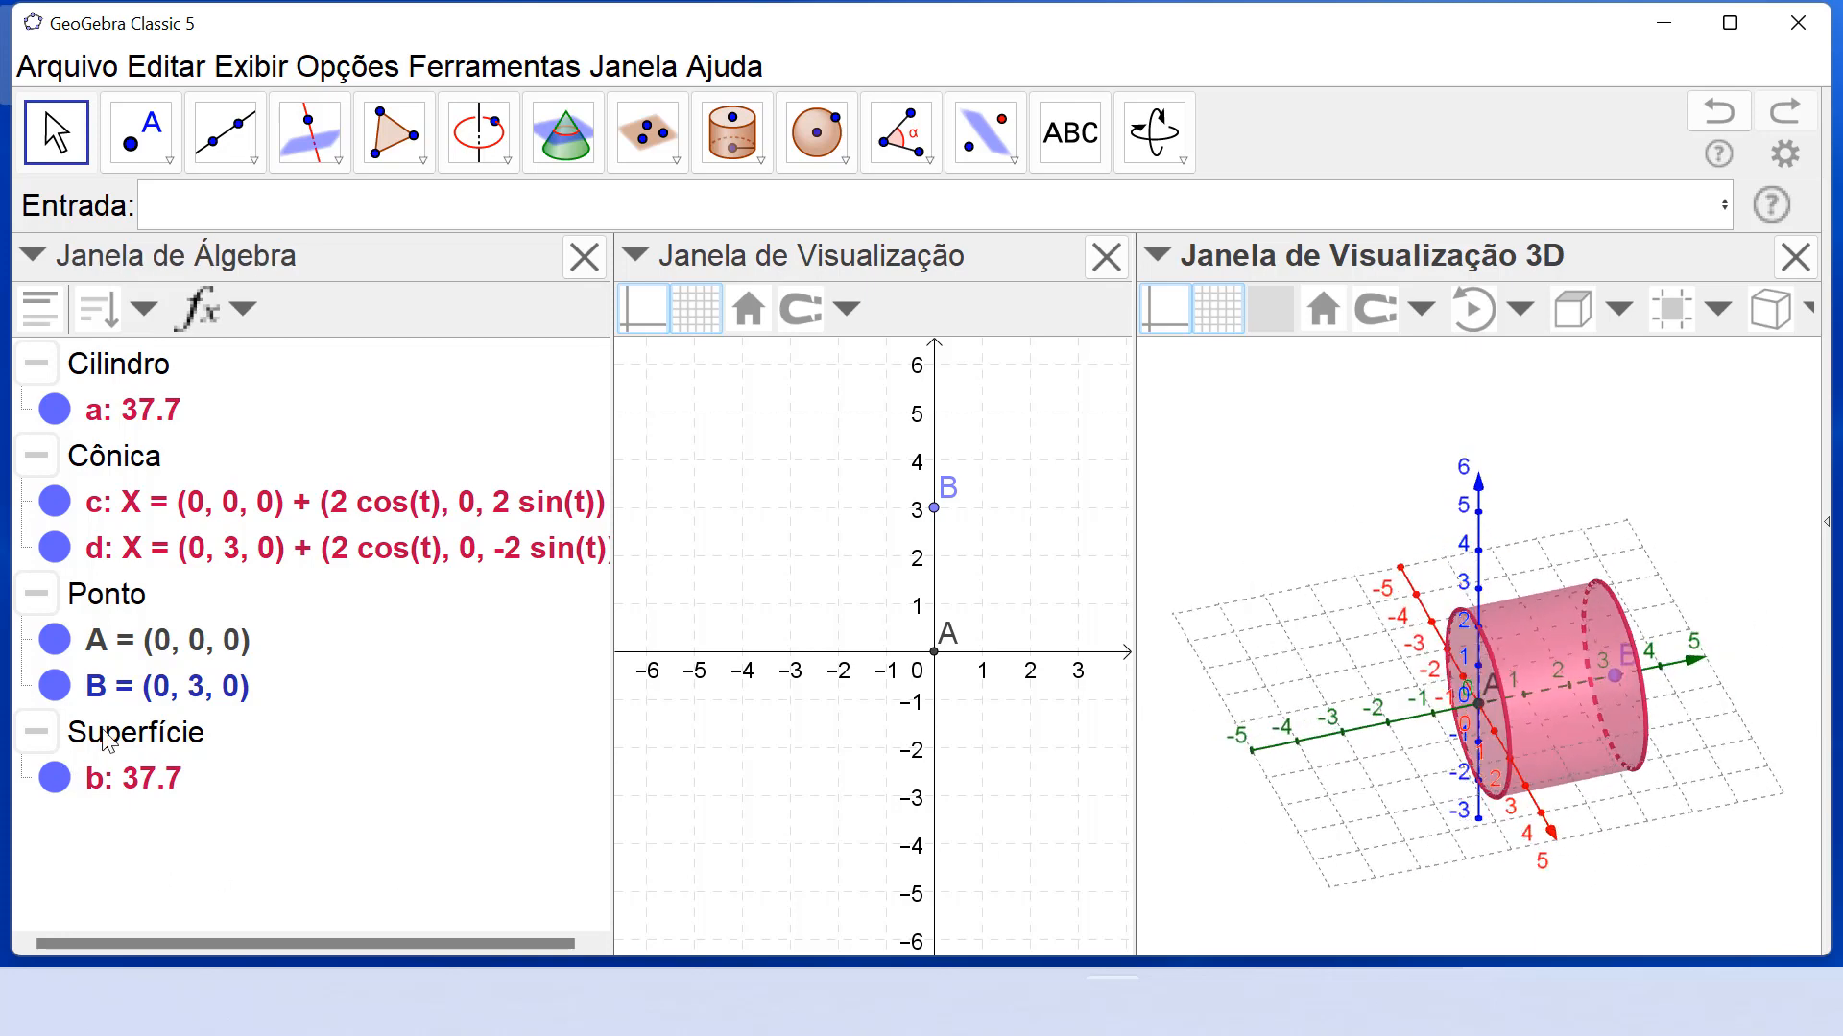
{"action": "left_click", "coordinate": [197, 698]}
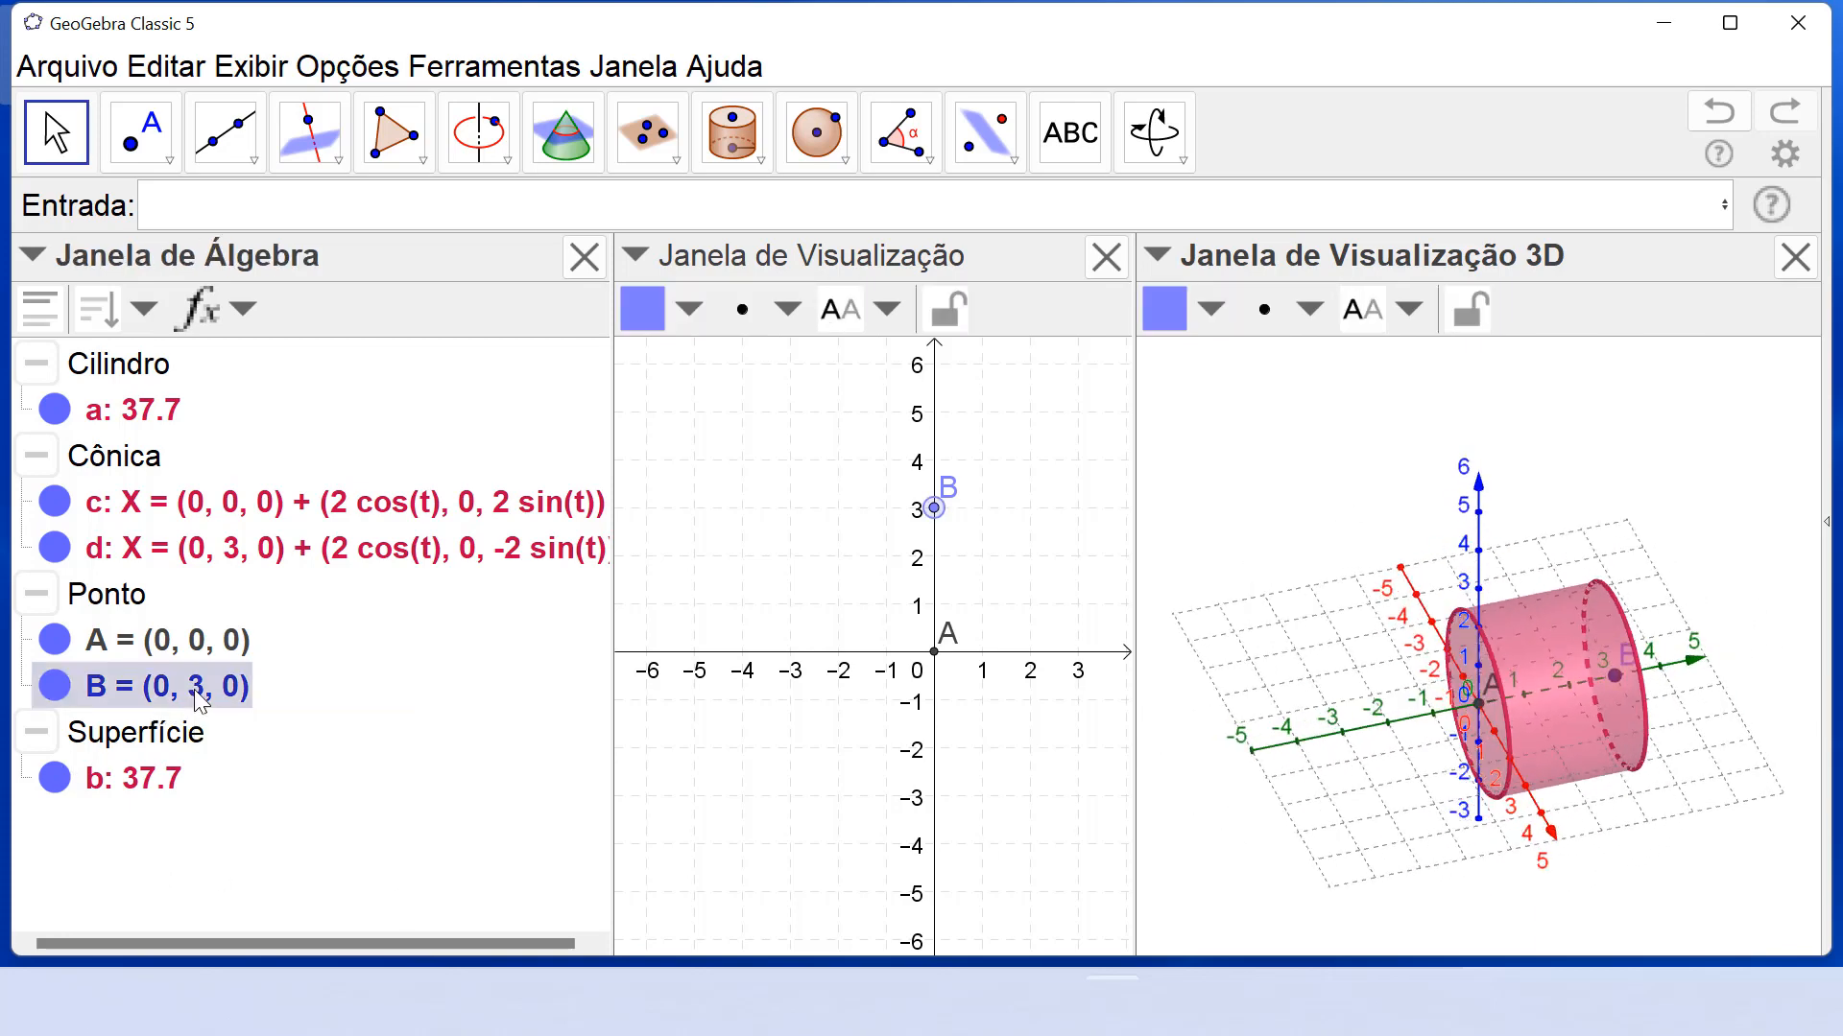
{"action": "left_click", "coordinate": [197, 697]}
{"action": "double_click", "coordinate": [167, 690]}
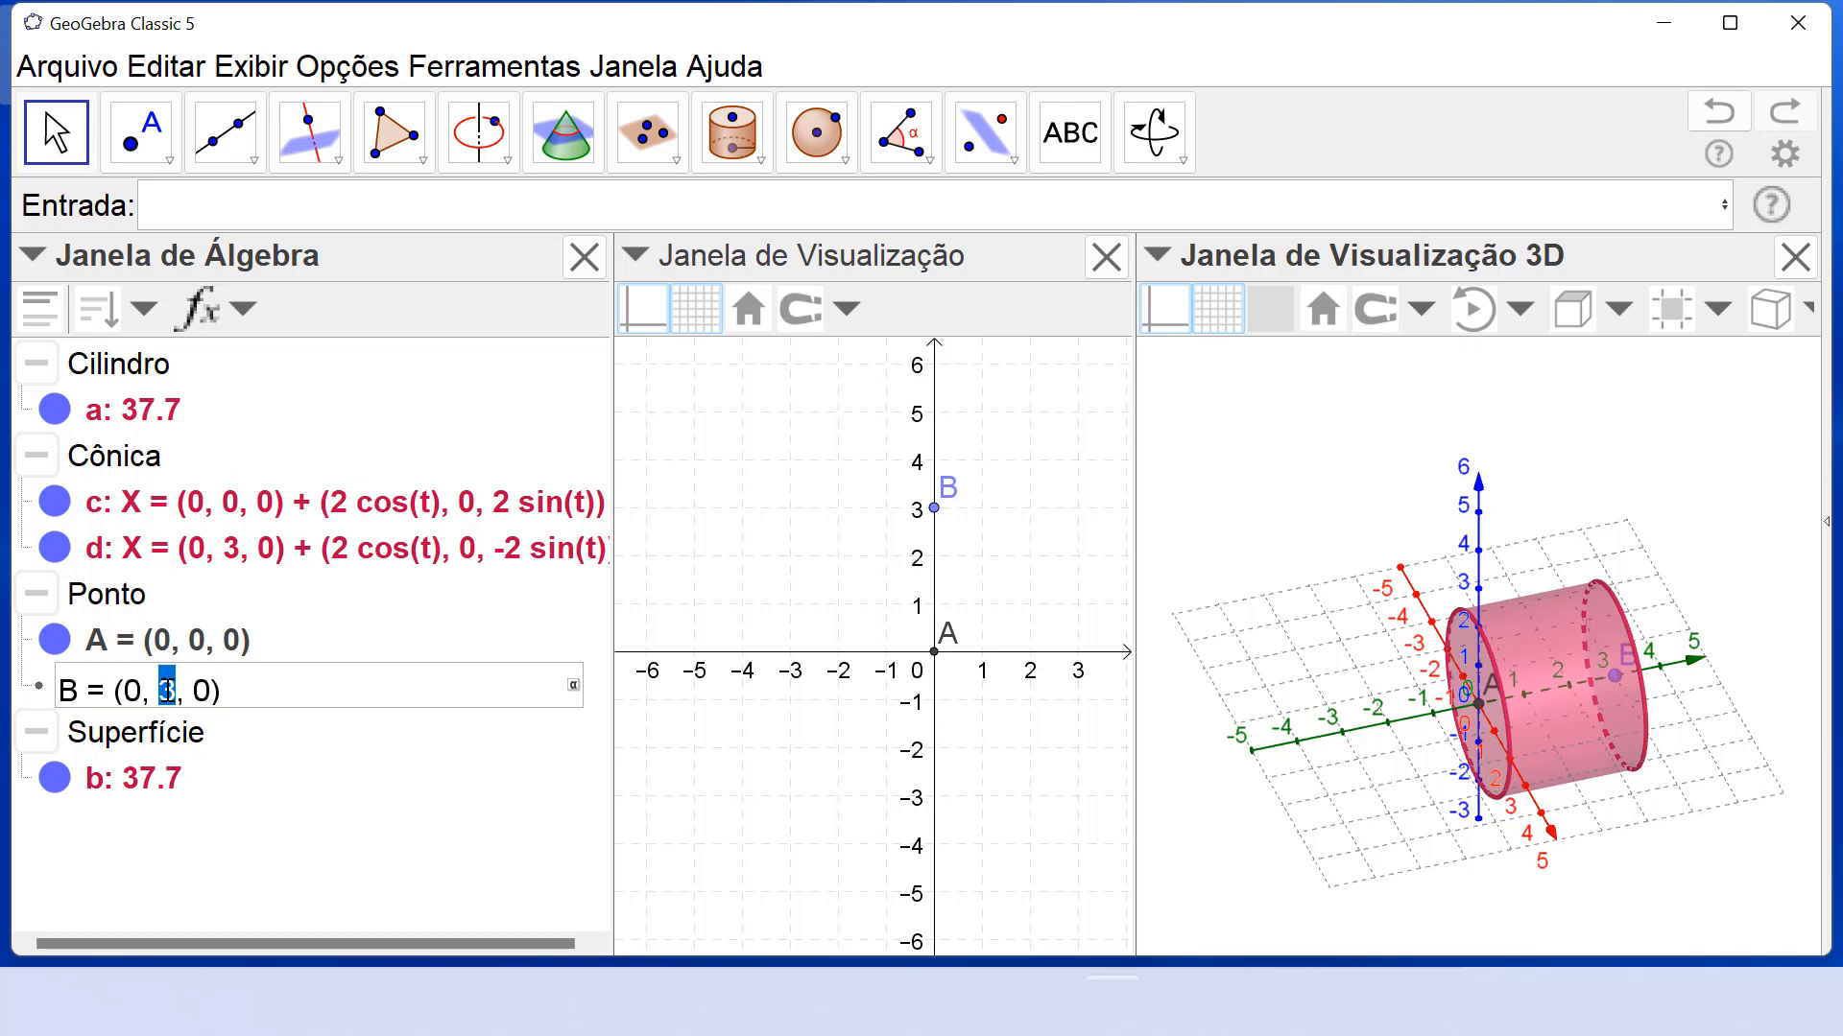
{"action": "type", "text": "0"}
{"action": "double_click", "coordinate": [198, 690]}
{"action": "type", "text": "3"}
{"action": "key", "text": "Return"}
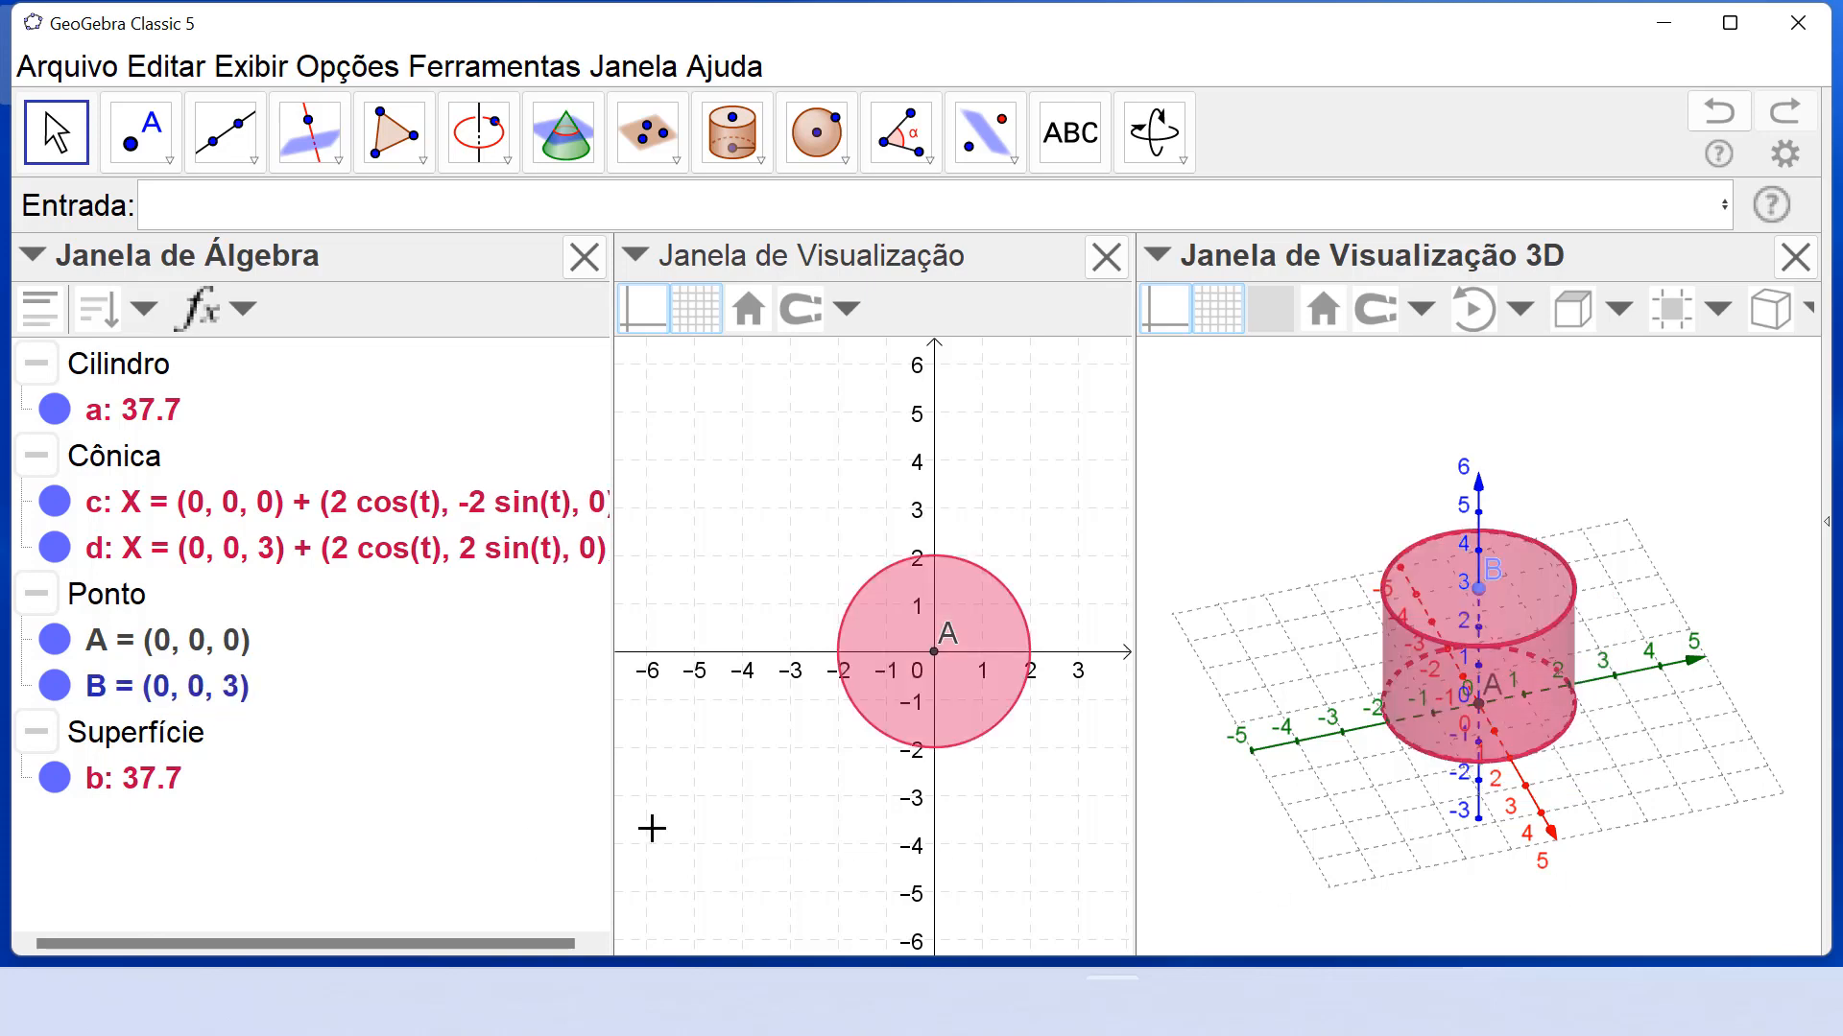
Hide the cylinder and create a cone of radius 2 with base centre A and apex B.
{"action": "left_click", "coordinate": [56, 409]}
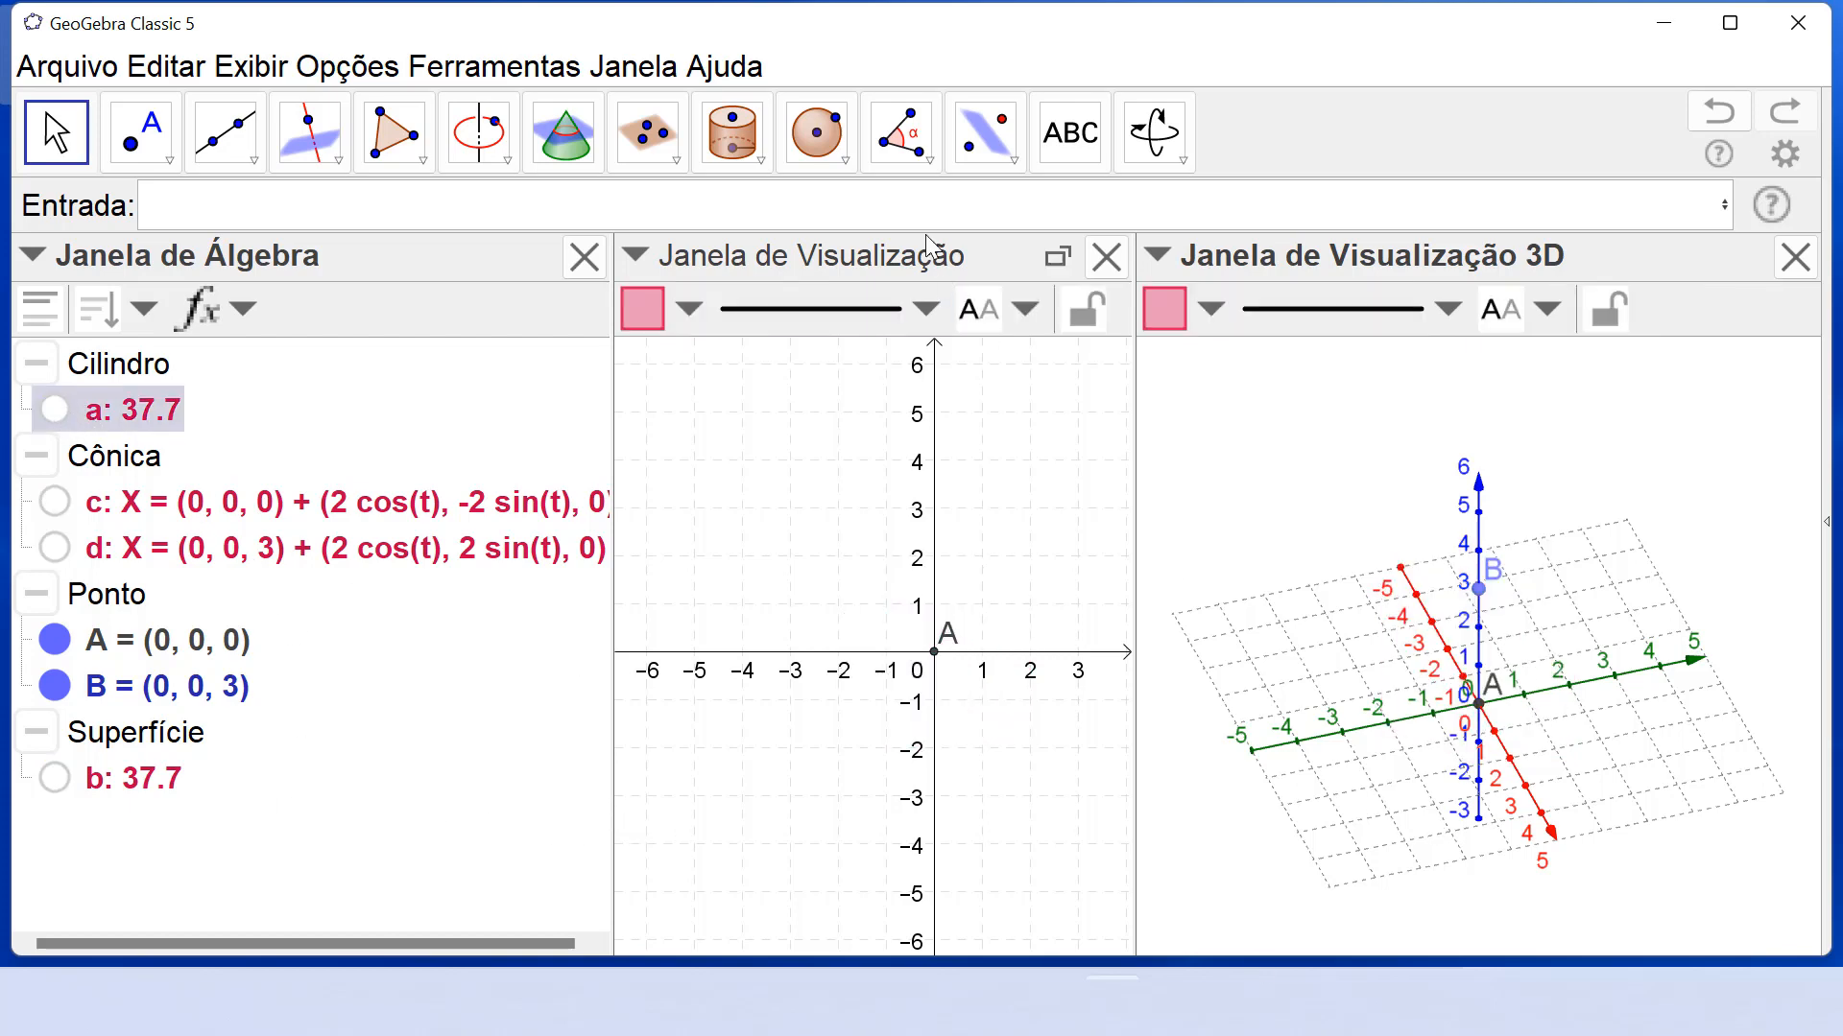
{"action": "left_click", "coordinate": [757, 160]}
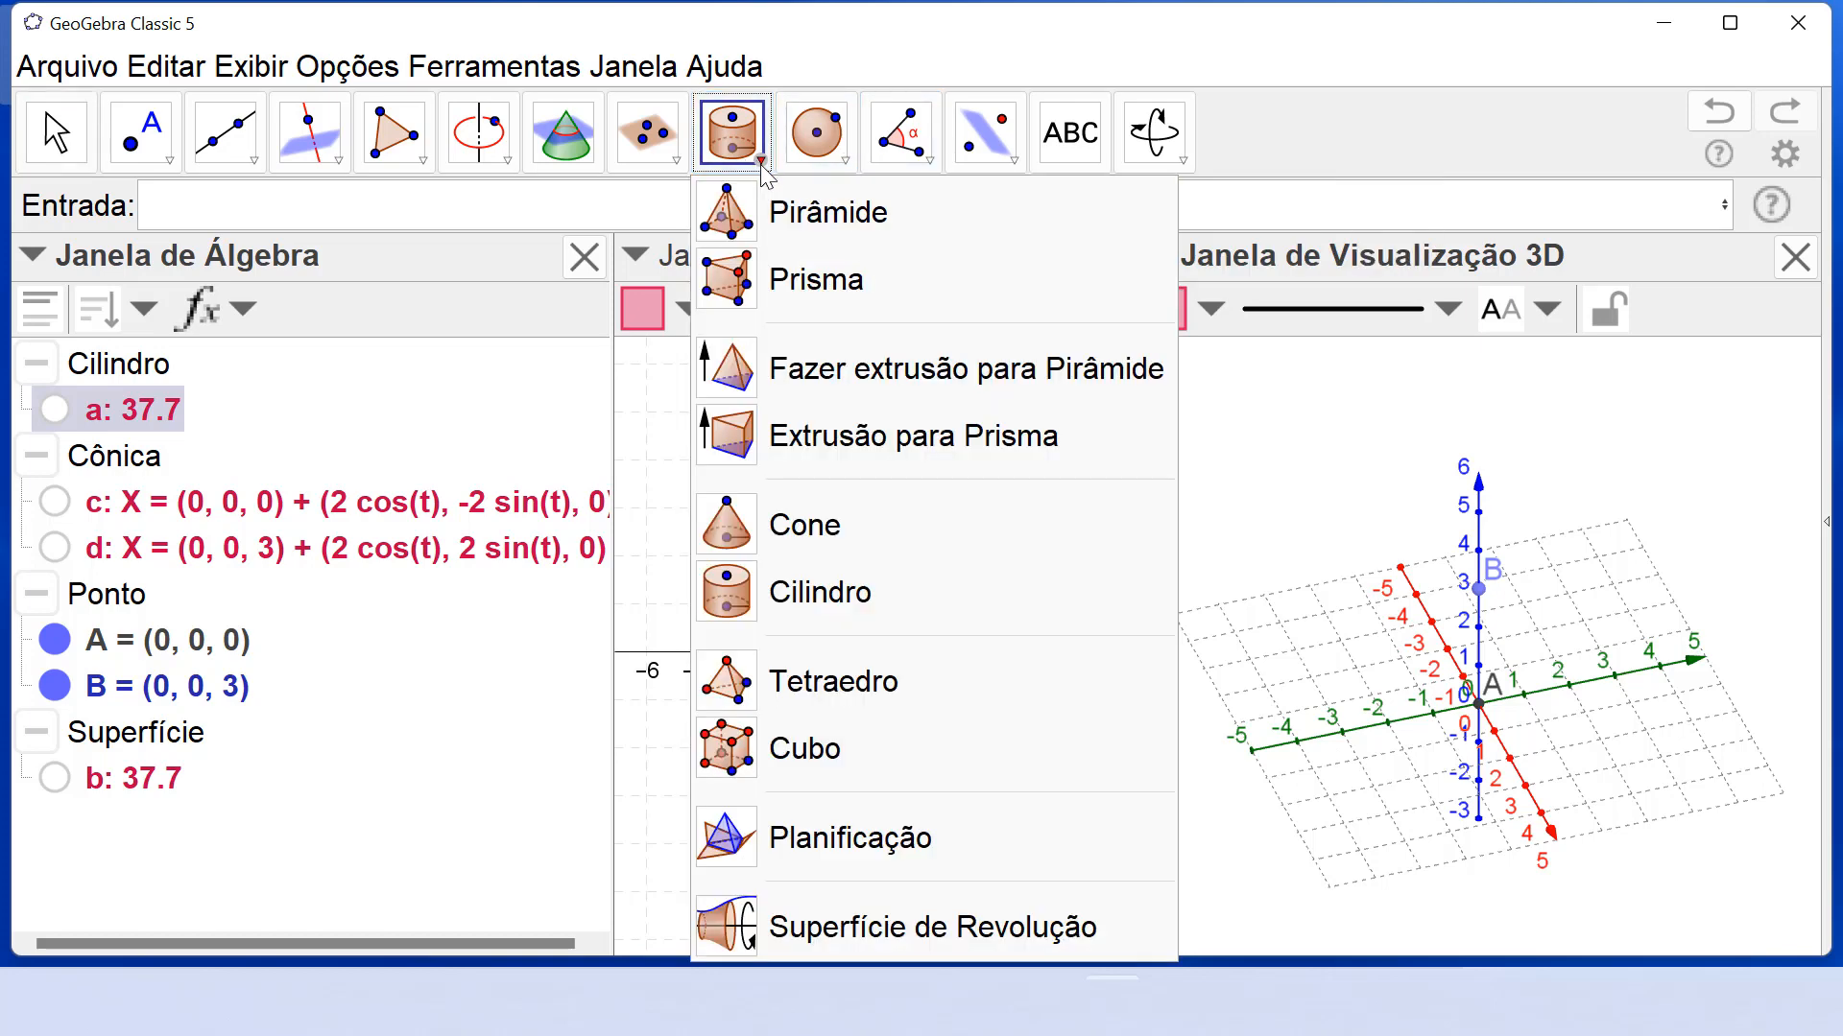
{"action": "left_click", "coordinate": [769, 534]}
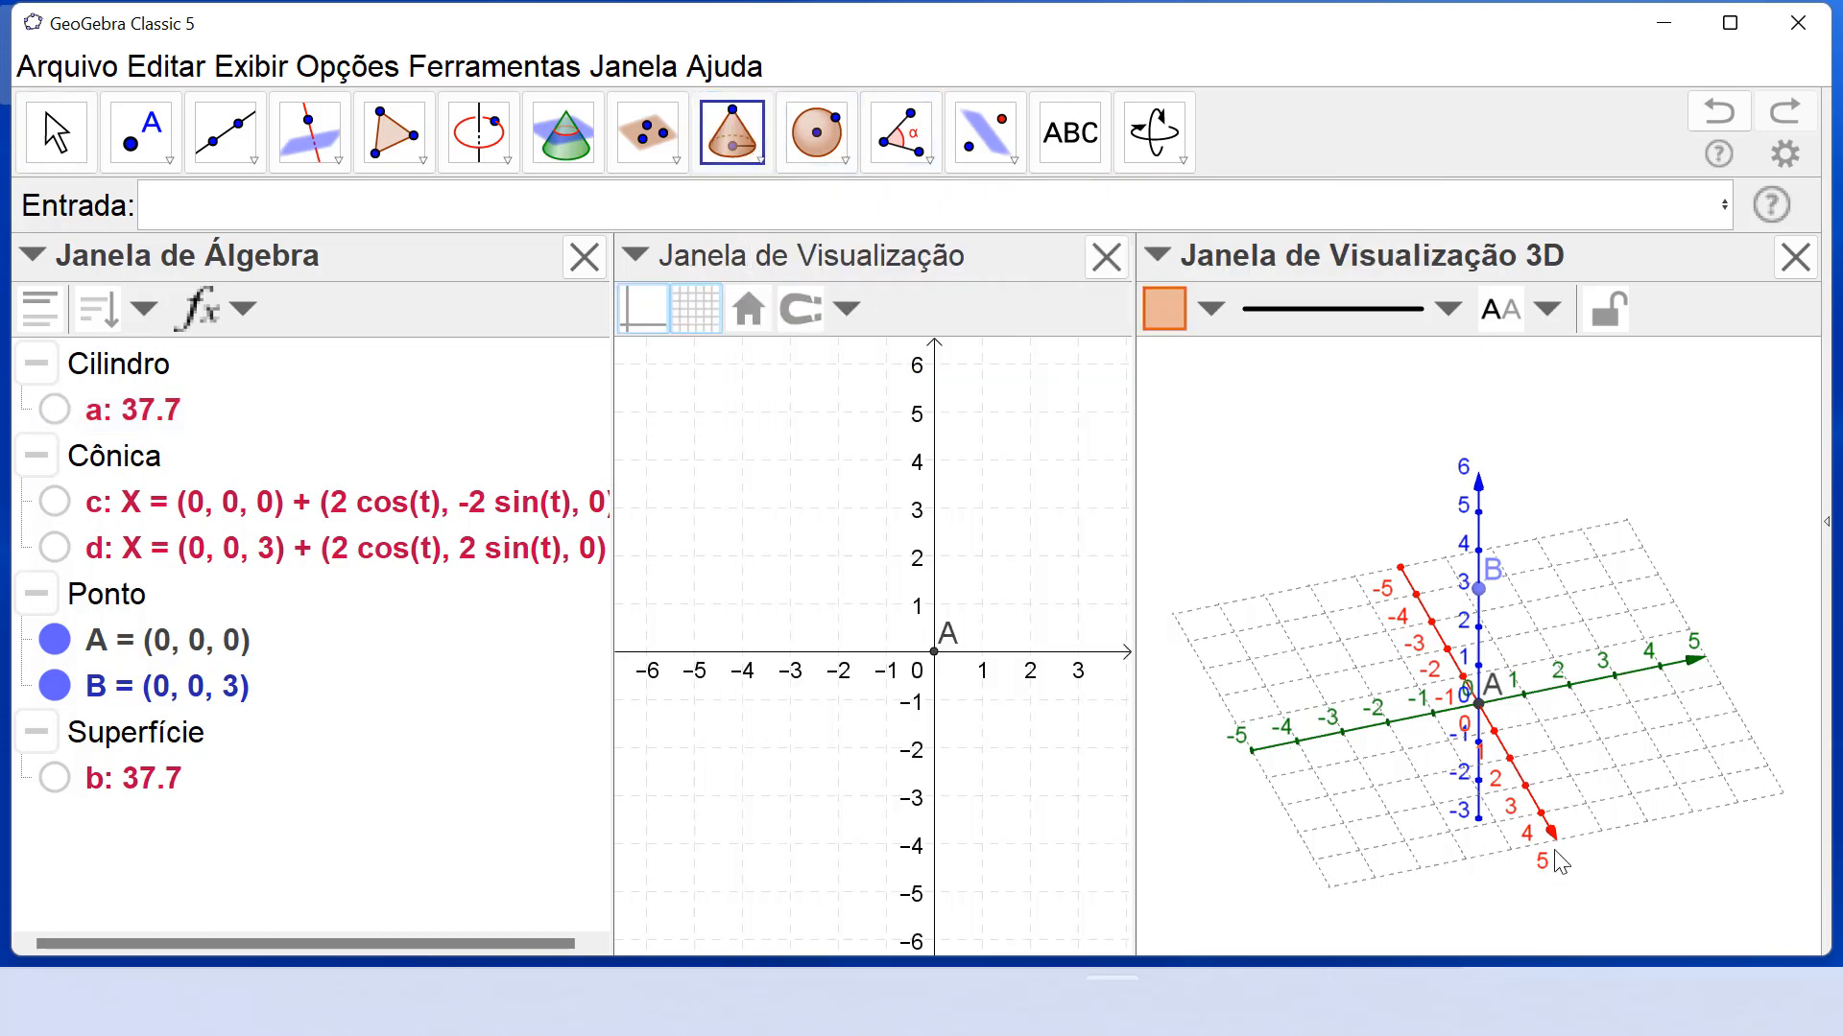
{"action": "left_click", "coordinate": [1481, 708]}
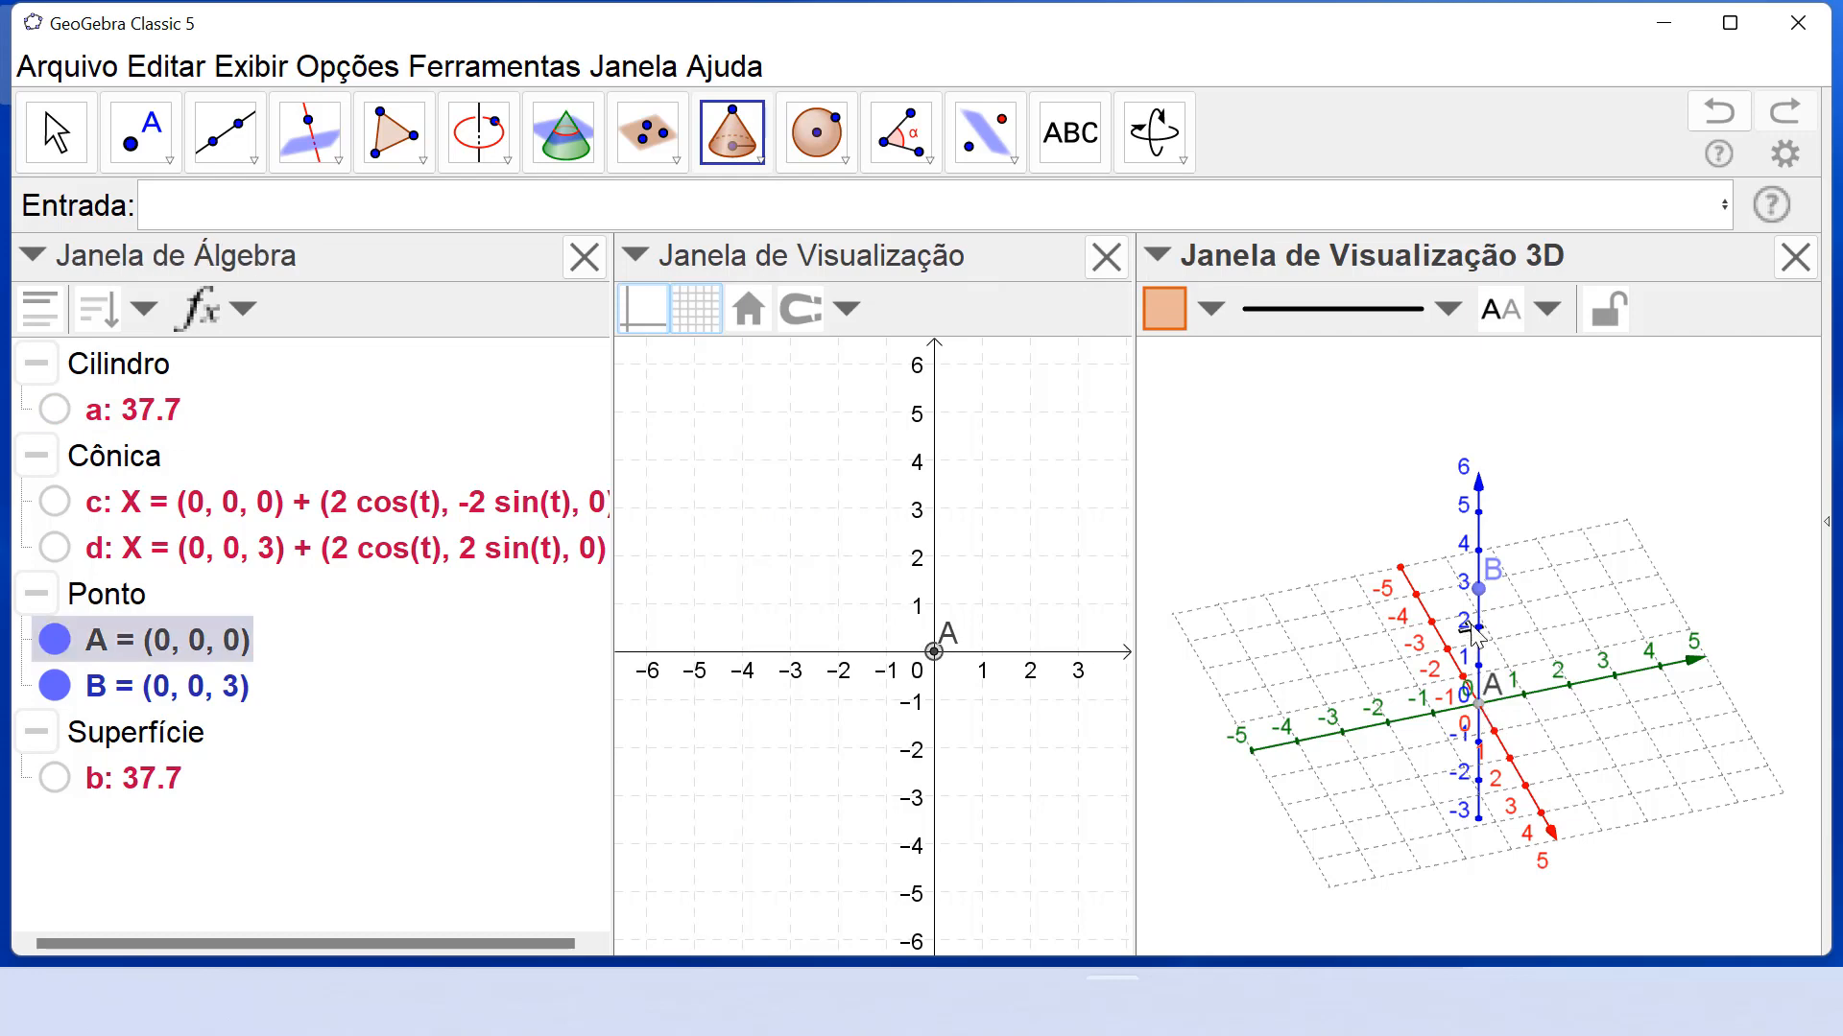
{"action": "left_click", "coordinate": [1479, 589]}
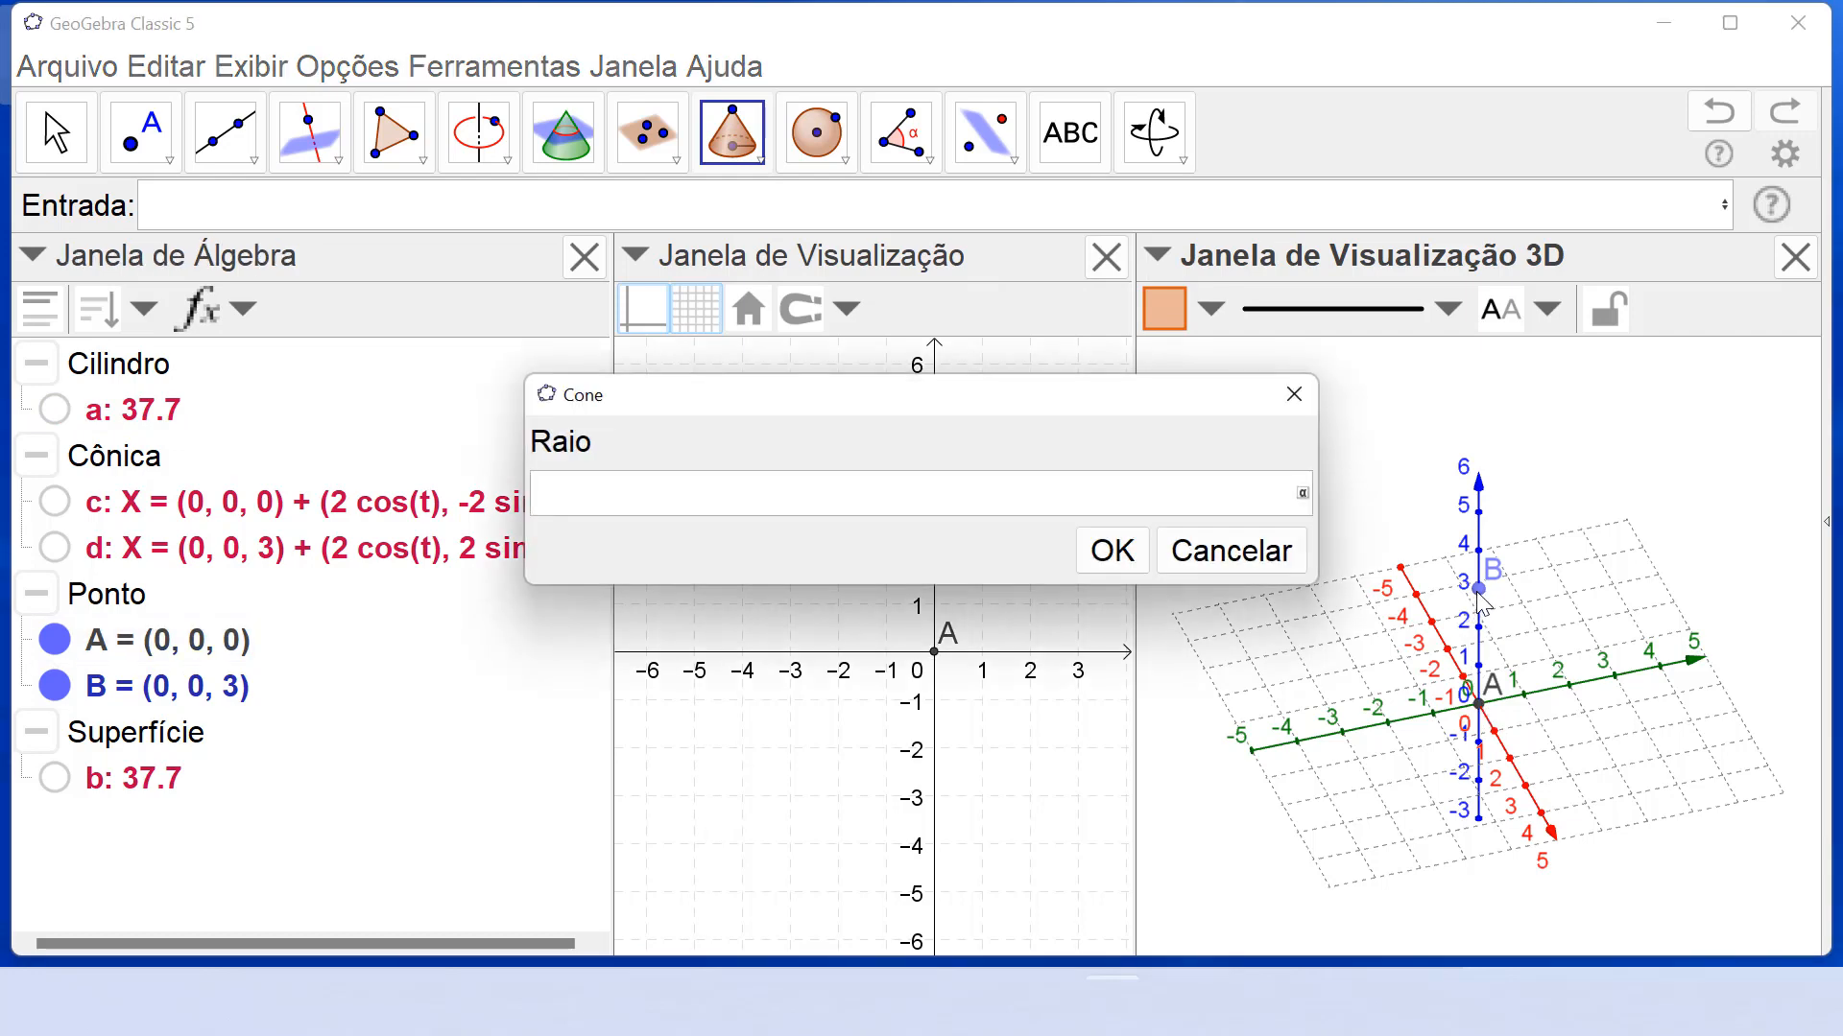
{"action": "type", "text": "2"}
{"action": "left_click", "coordinate": [1113, 550]}
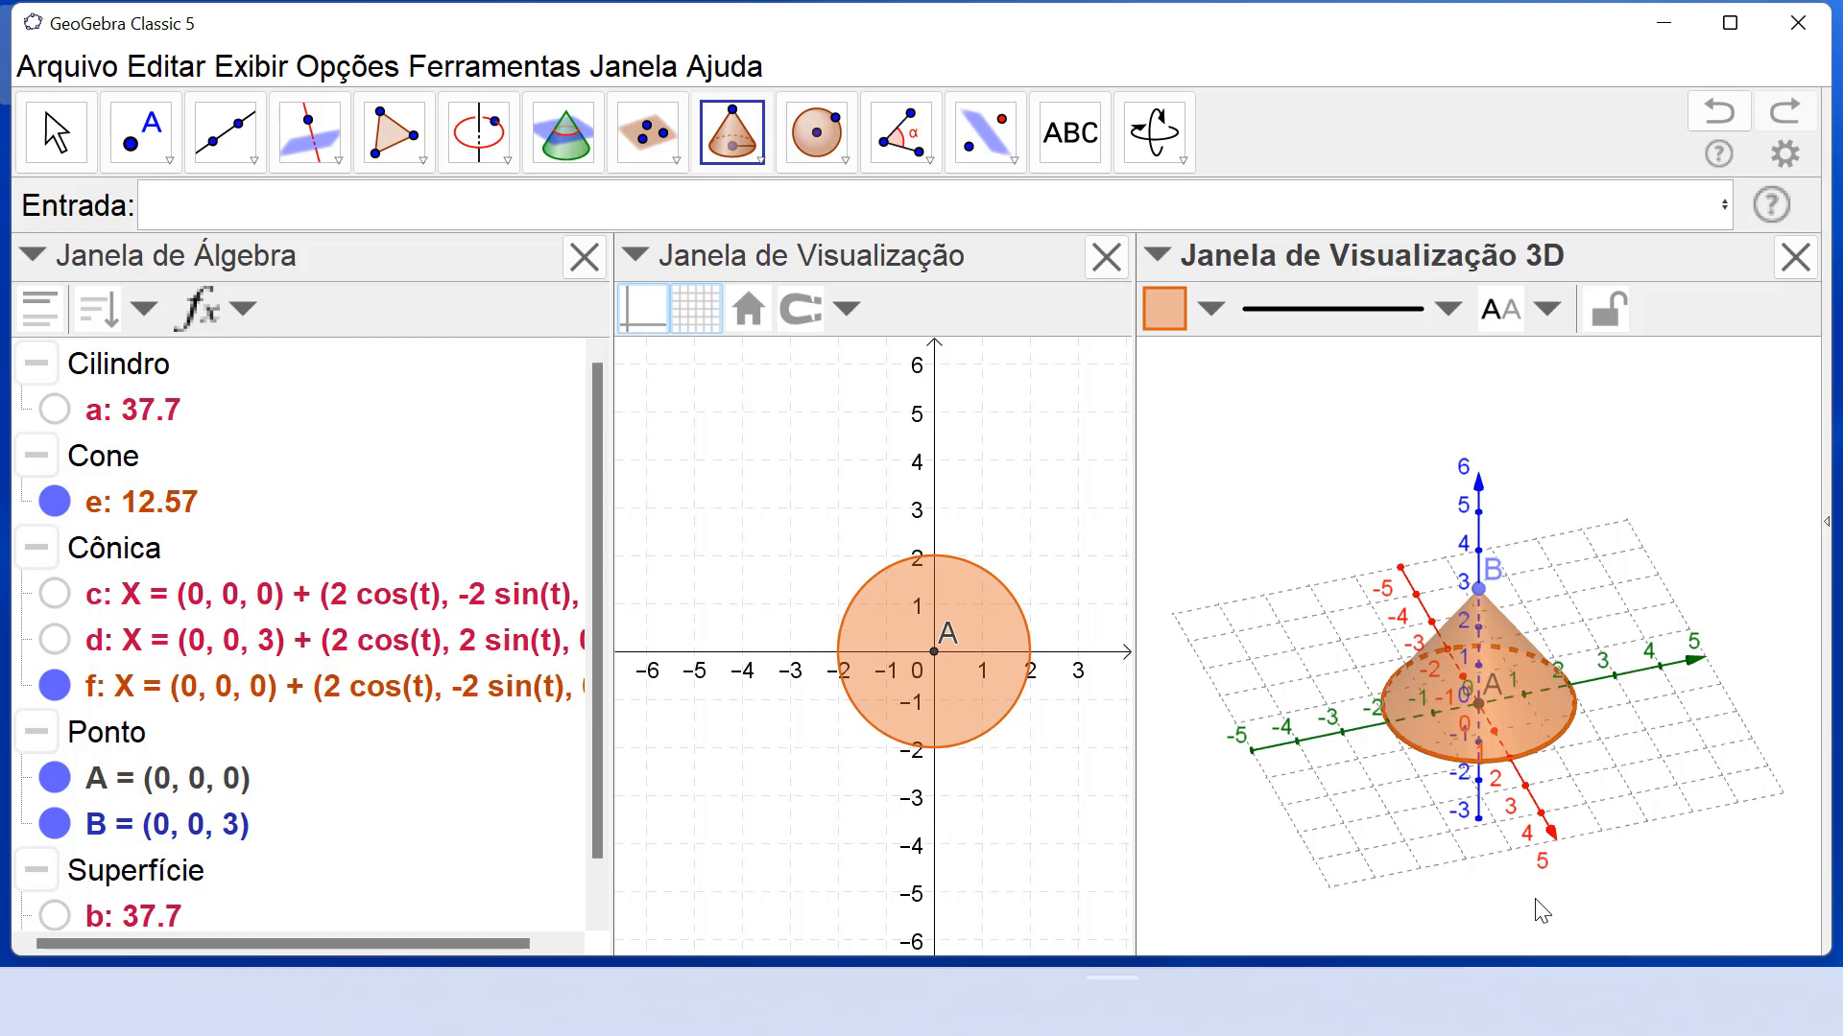
Create a number slider named r with range -5 to 5 in the upper part of the 2D view.
{"action": "left_click", "coordinate": [780, 448]}
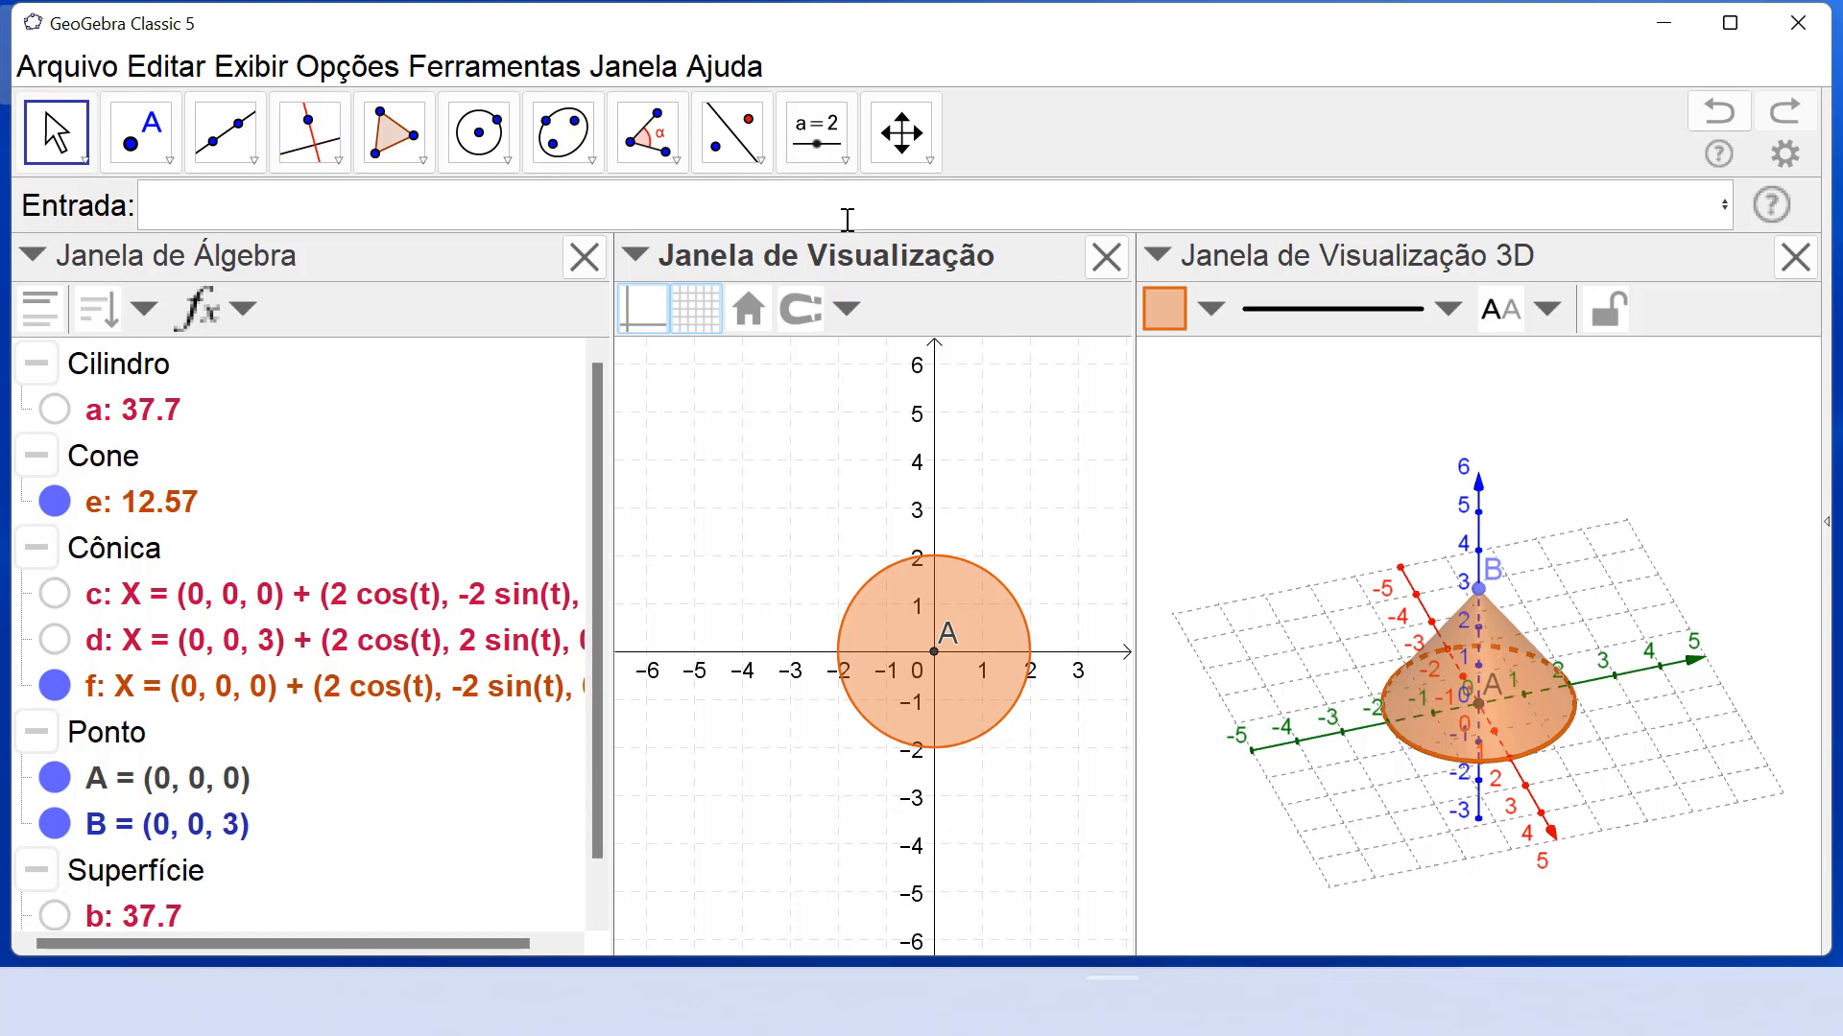
{"action": "left_click", "coordinate": [814, 161]}
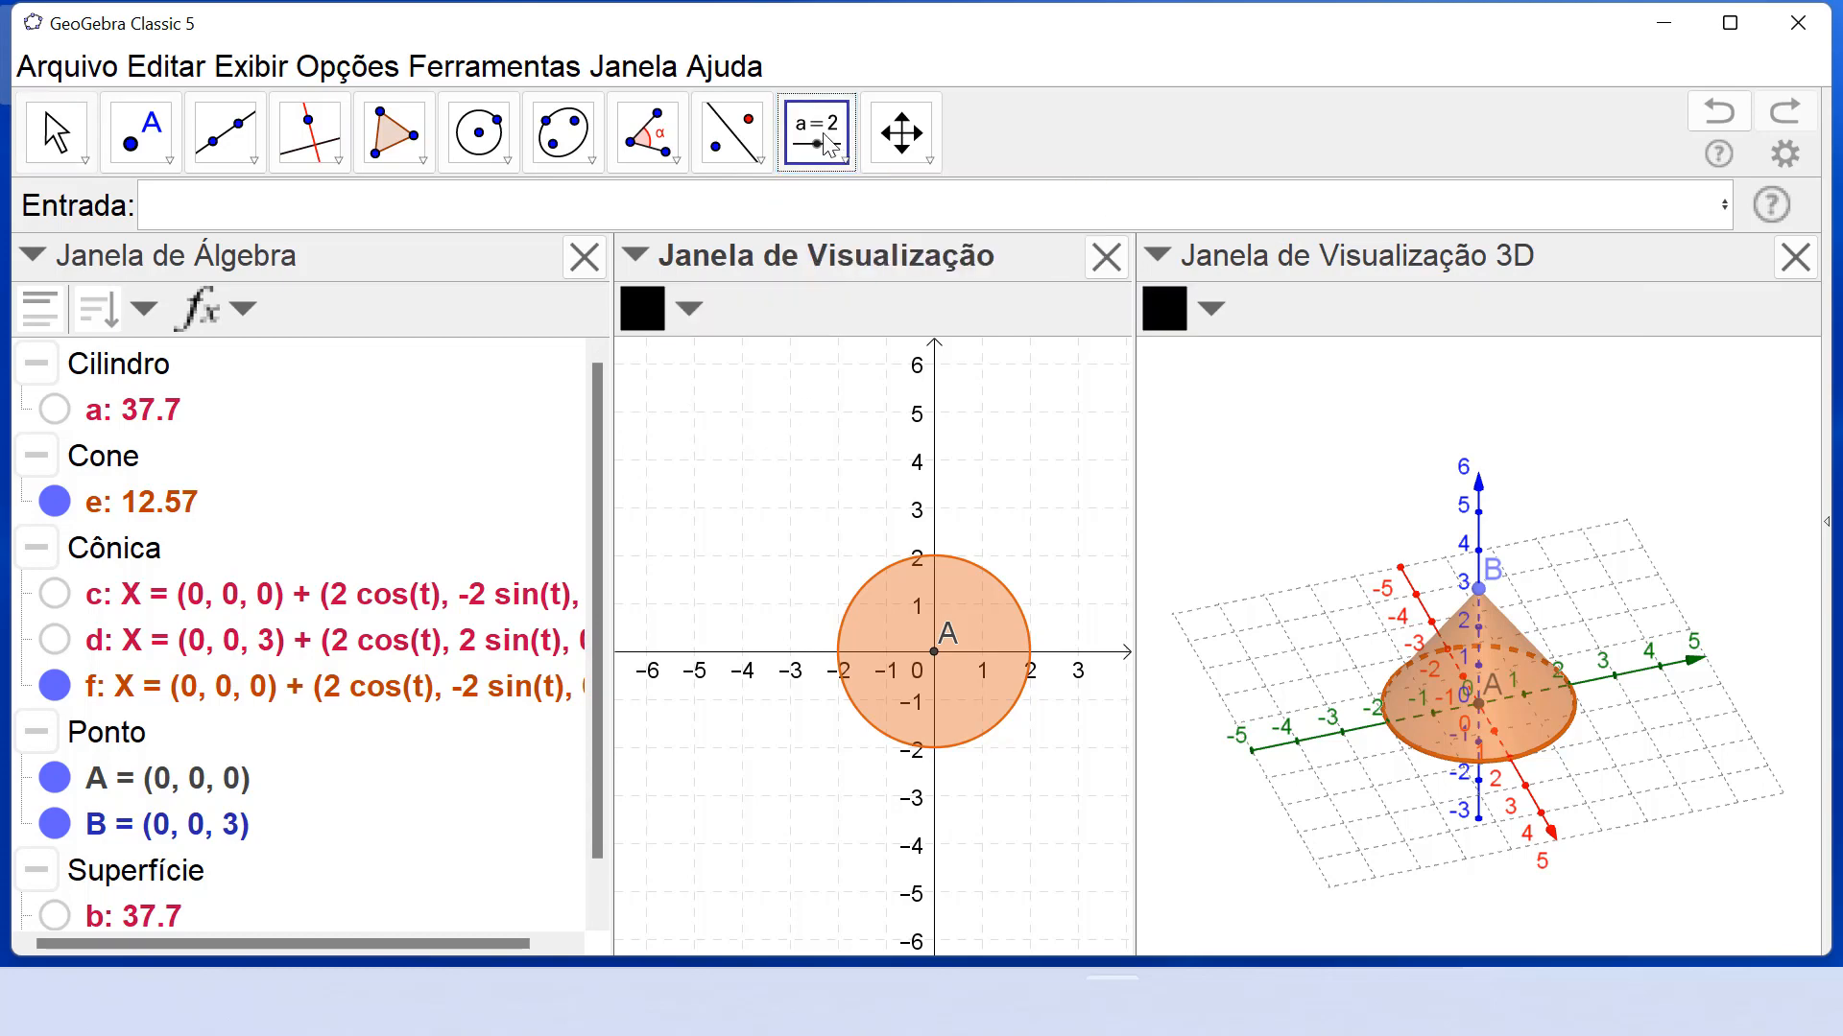
{"action": "left_click", "coordinate": [717, 404]}
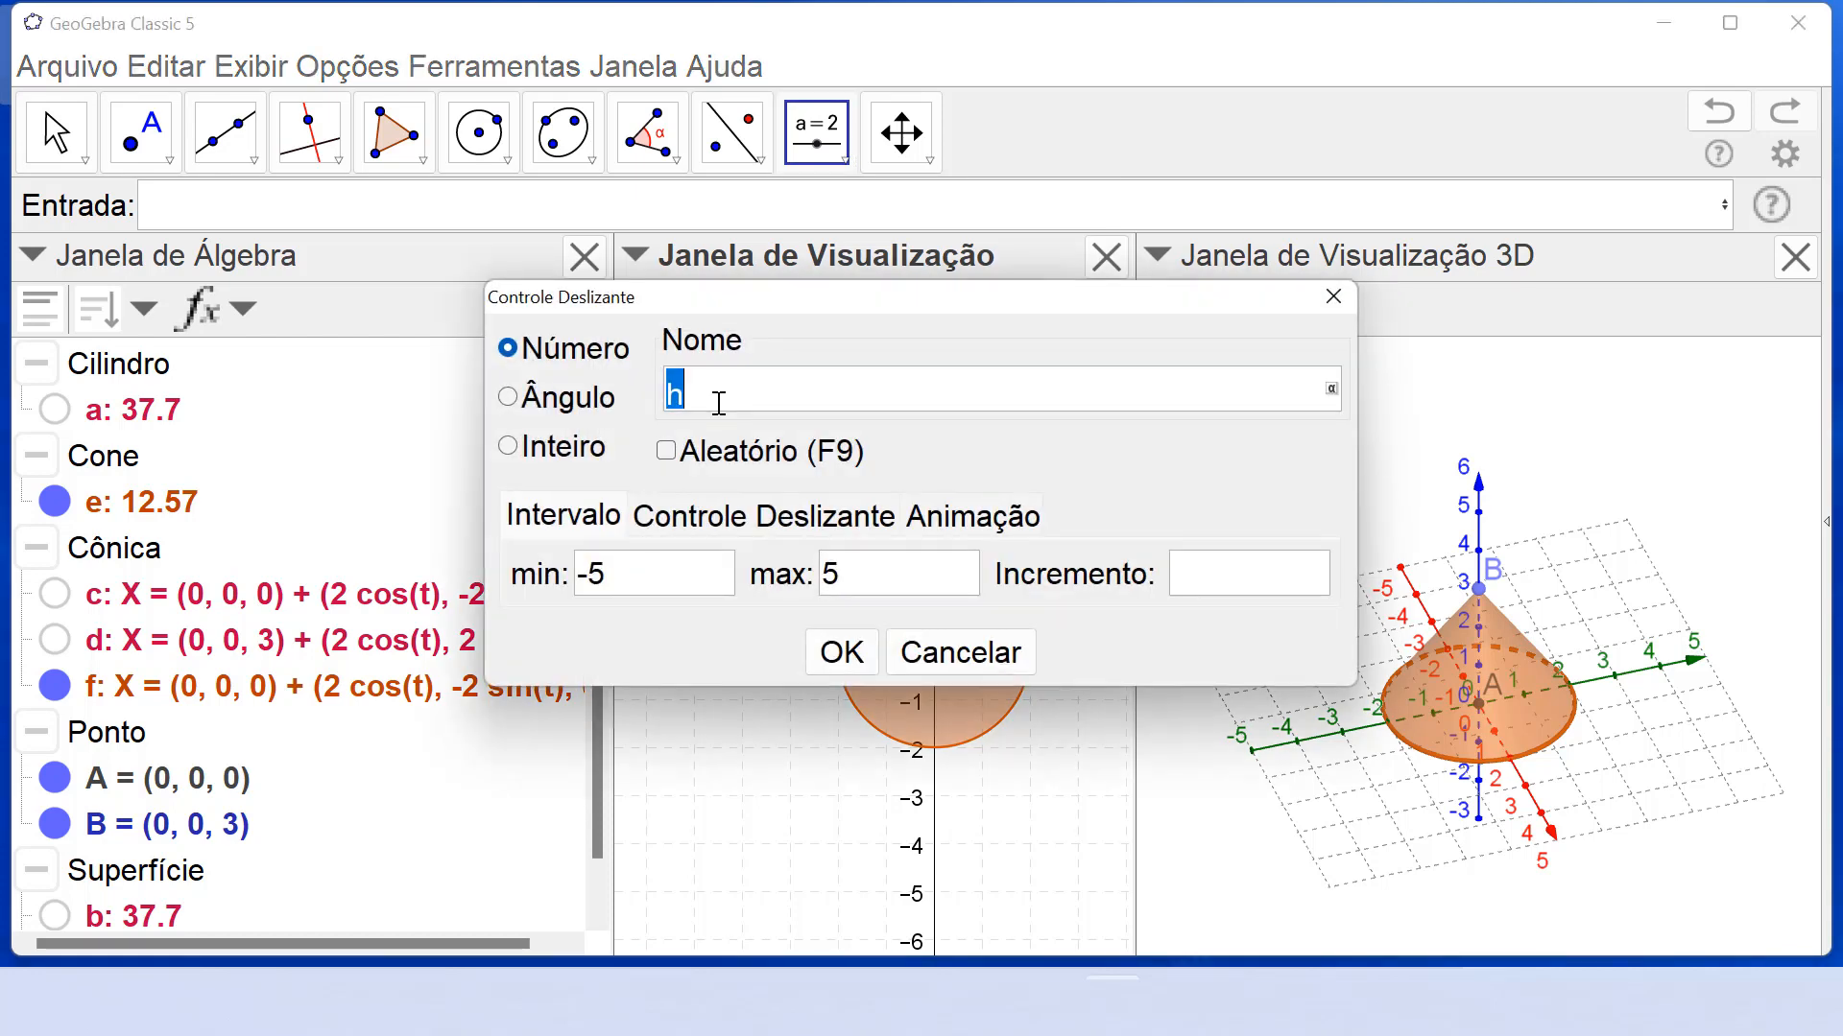
{"action": "type", "text": "r"}
{"action": "left_click", "coordinate": [842, 654]}
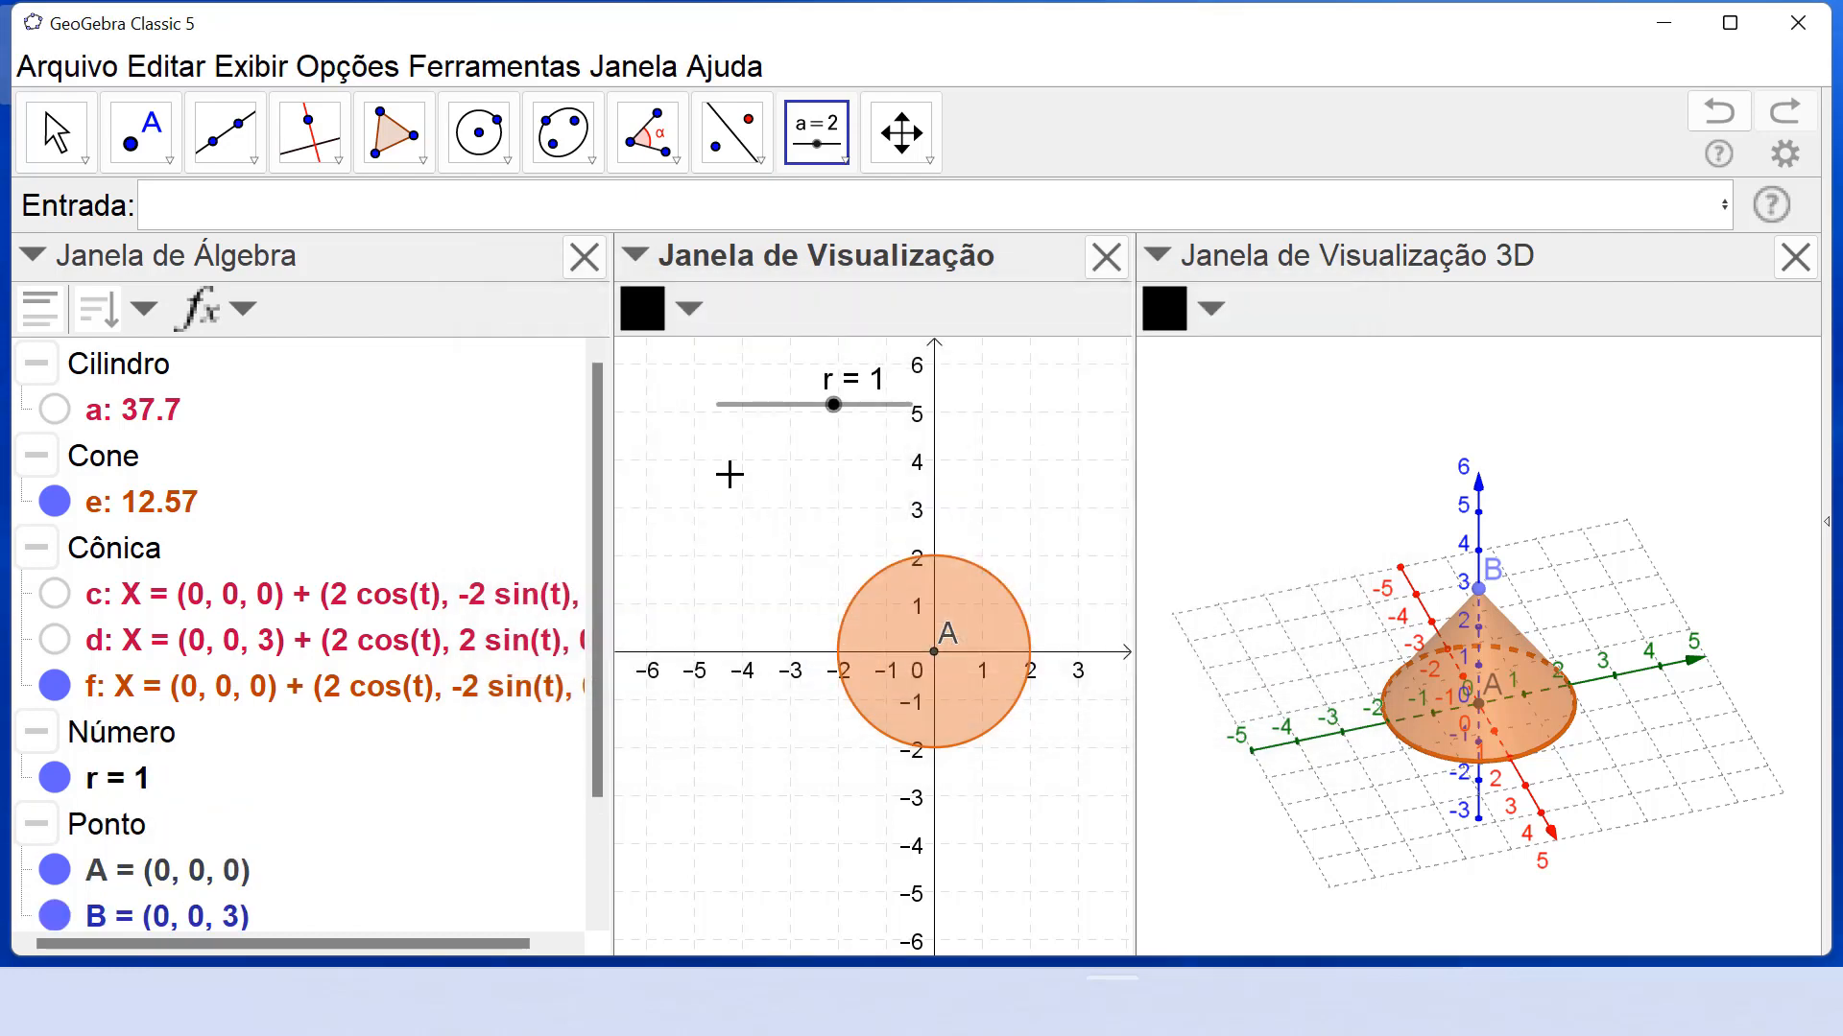
Create a number slider named h with range -5 to 5 just below the r slider.
{"action": "left_click", "coordinate": [732, 456]}
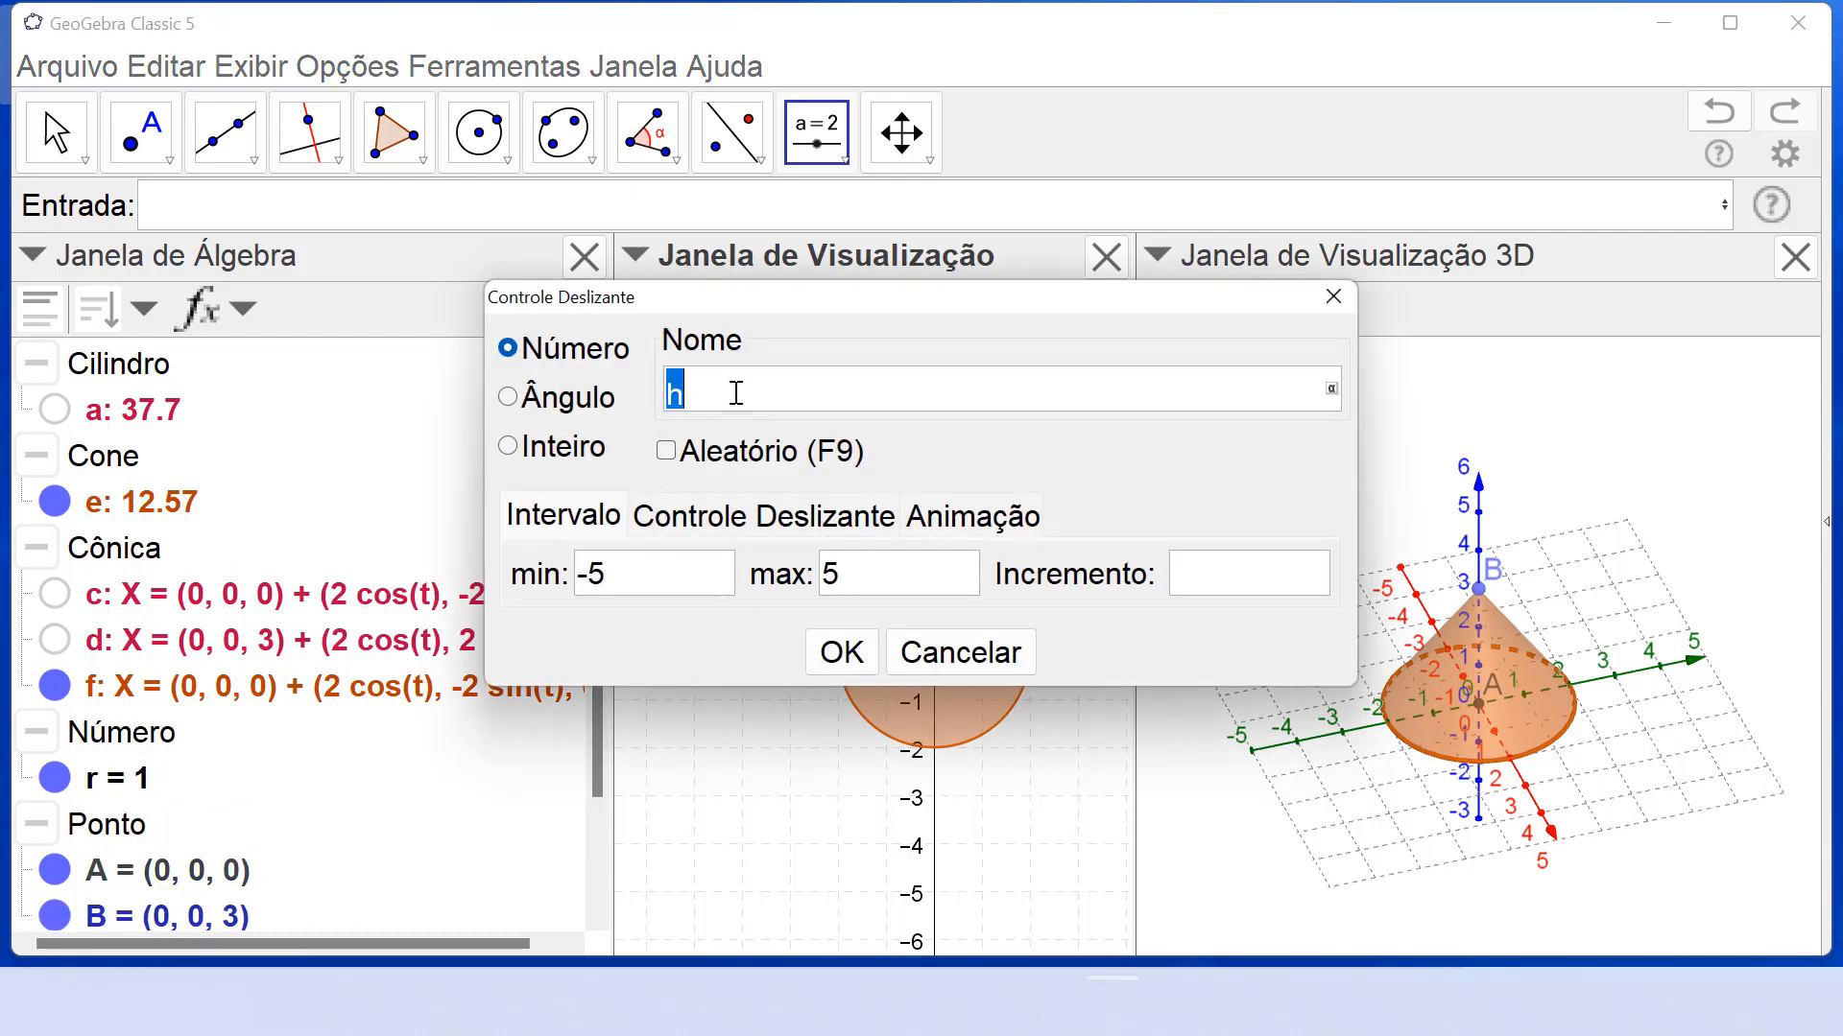
{"action": "type", "text": "h"}
{"action": "left_click", "coordinate": [842, 652]}
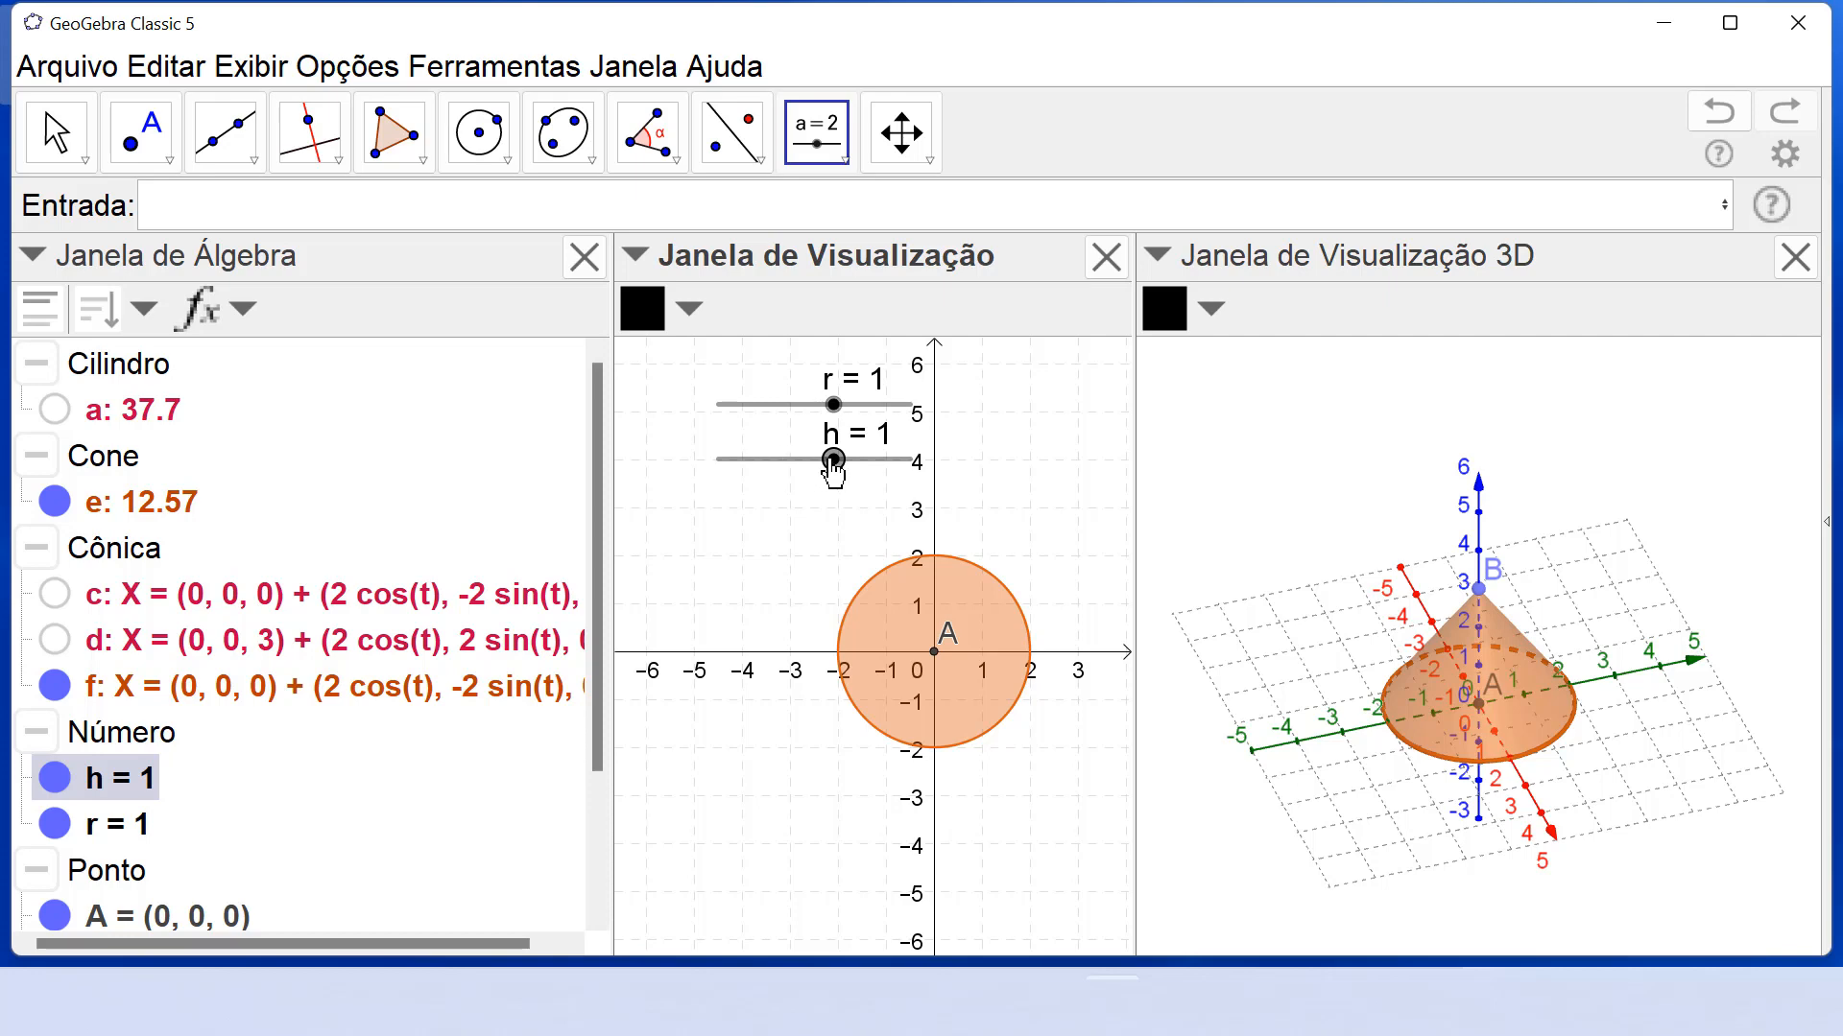
{"action": "mouse_move", "coordinate": [833, 461]}
{"action": "left_mouse_down"}
{"action": "mouse_move", "coordinate": [726, 469]}
{"action": "mouse_move", "coordinate": [877, 470]}
{"action": "mouse_move", "coordinate": [763, 474]}
{"action": "mouse_move", "coordinate": [853, 474]}
{"action": "mouse_move", "coordinate": [836, 478]}
{"action": "left_mouse_up"}
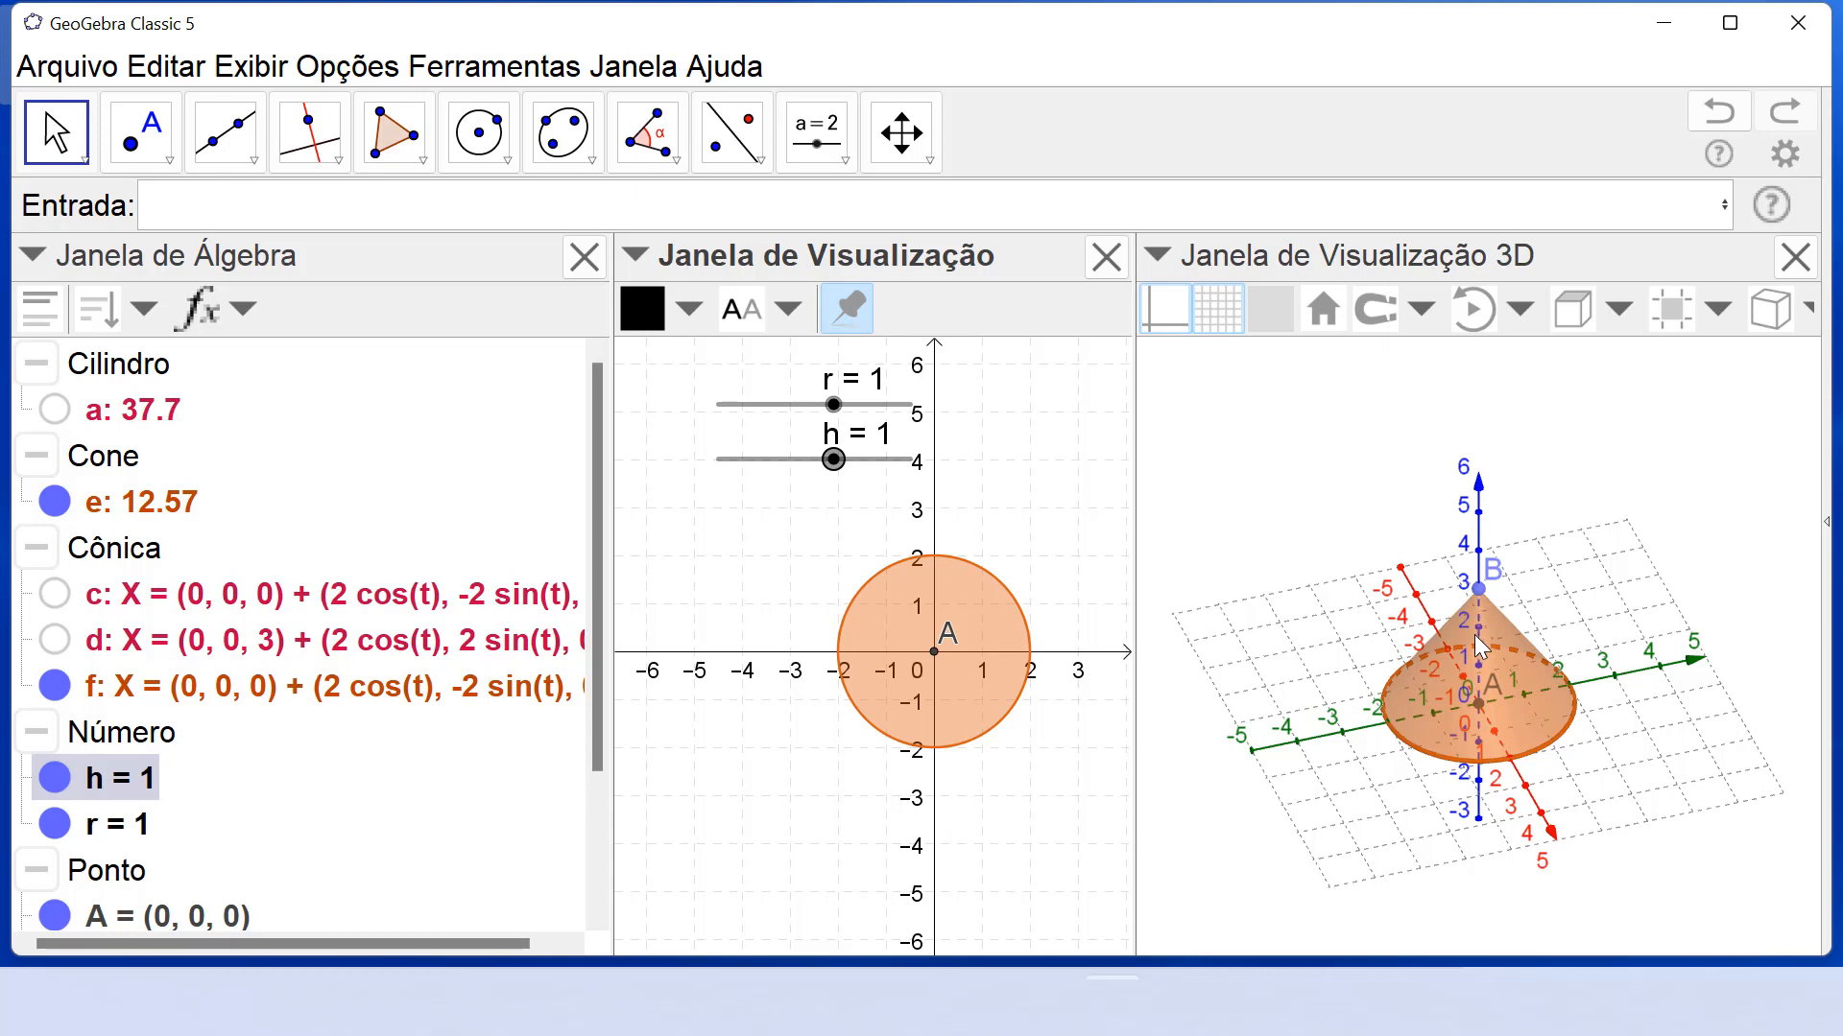
Redefine the cone as Cone(A, B, r) and set the r slider to 2.5.
{"action": "double_click", "coordinate": [153, 514]}
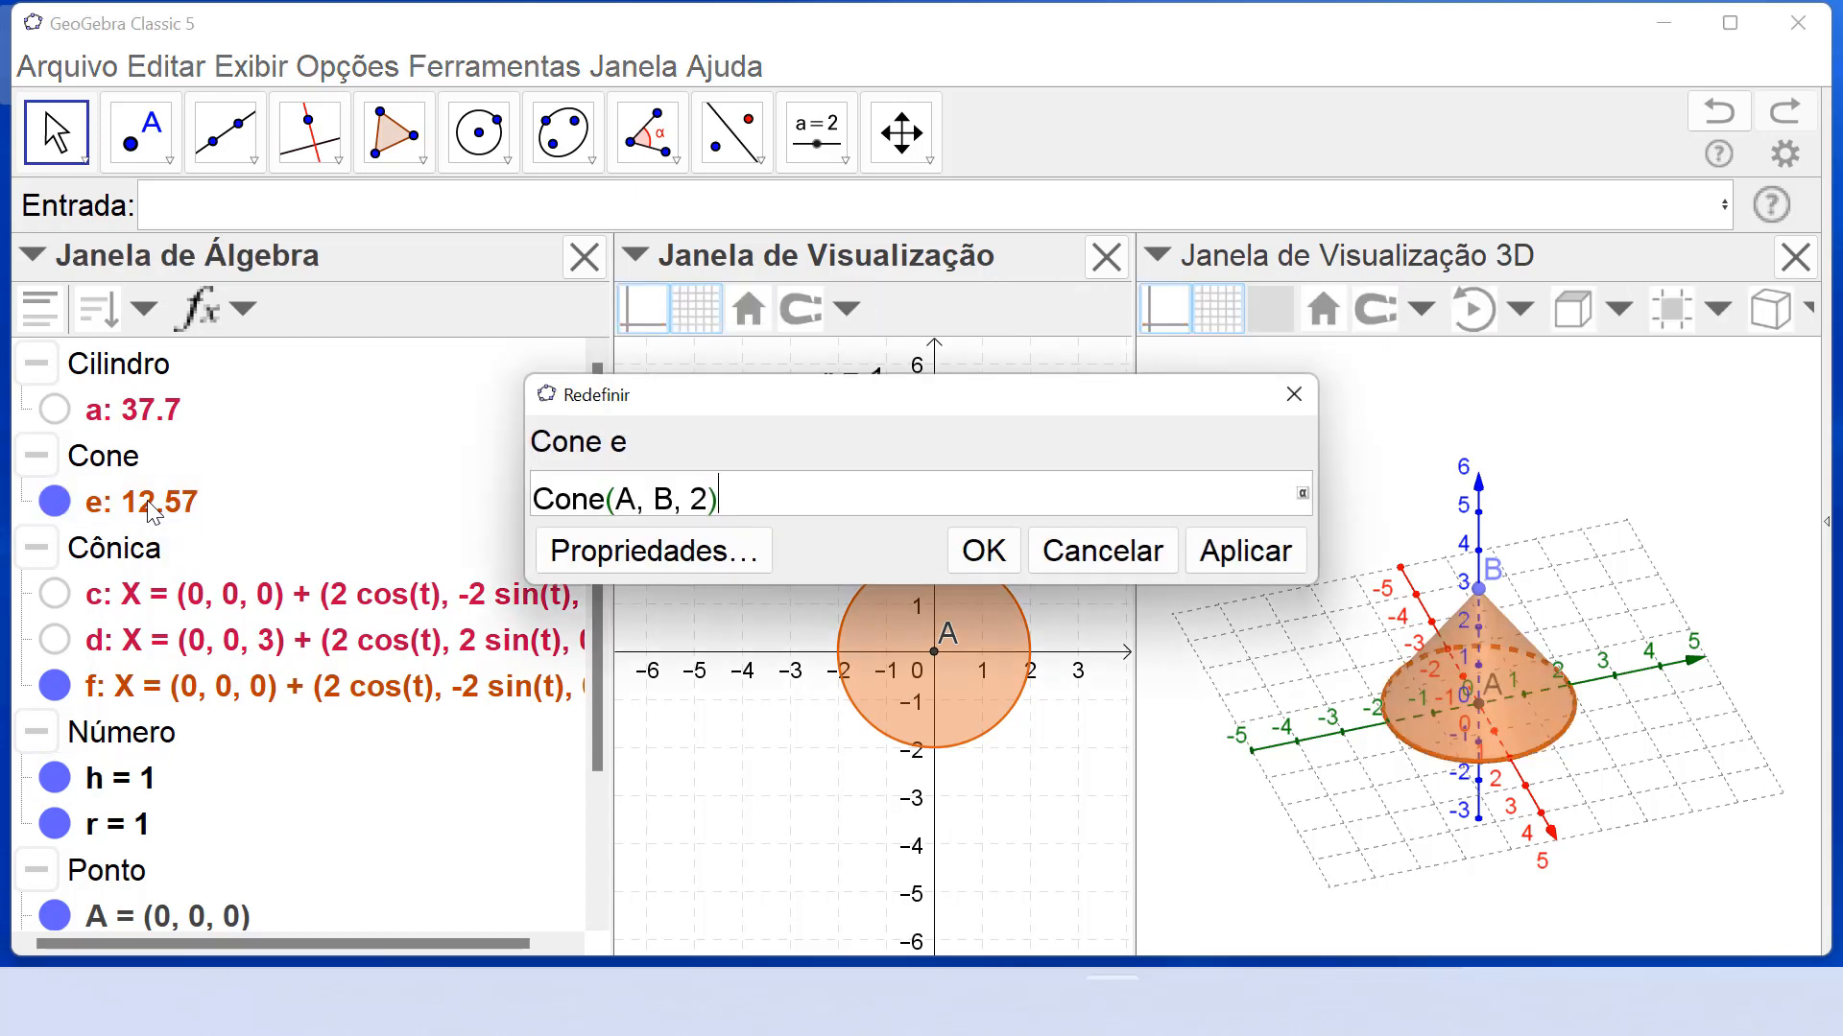
{"action": "double_click", "coordinate": [698, 498]}
{"action": "type", "text": "r"}
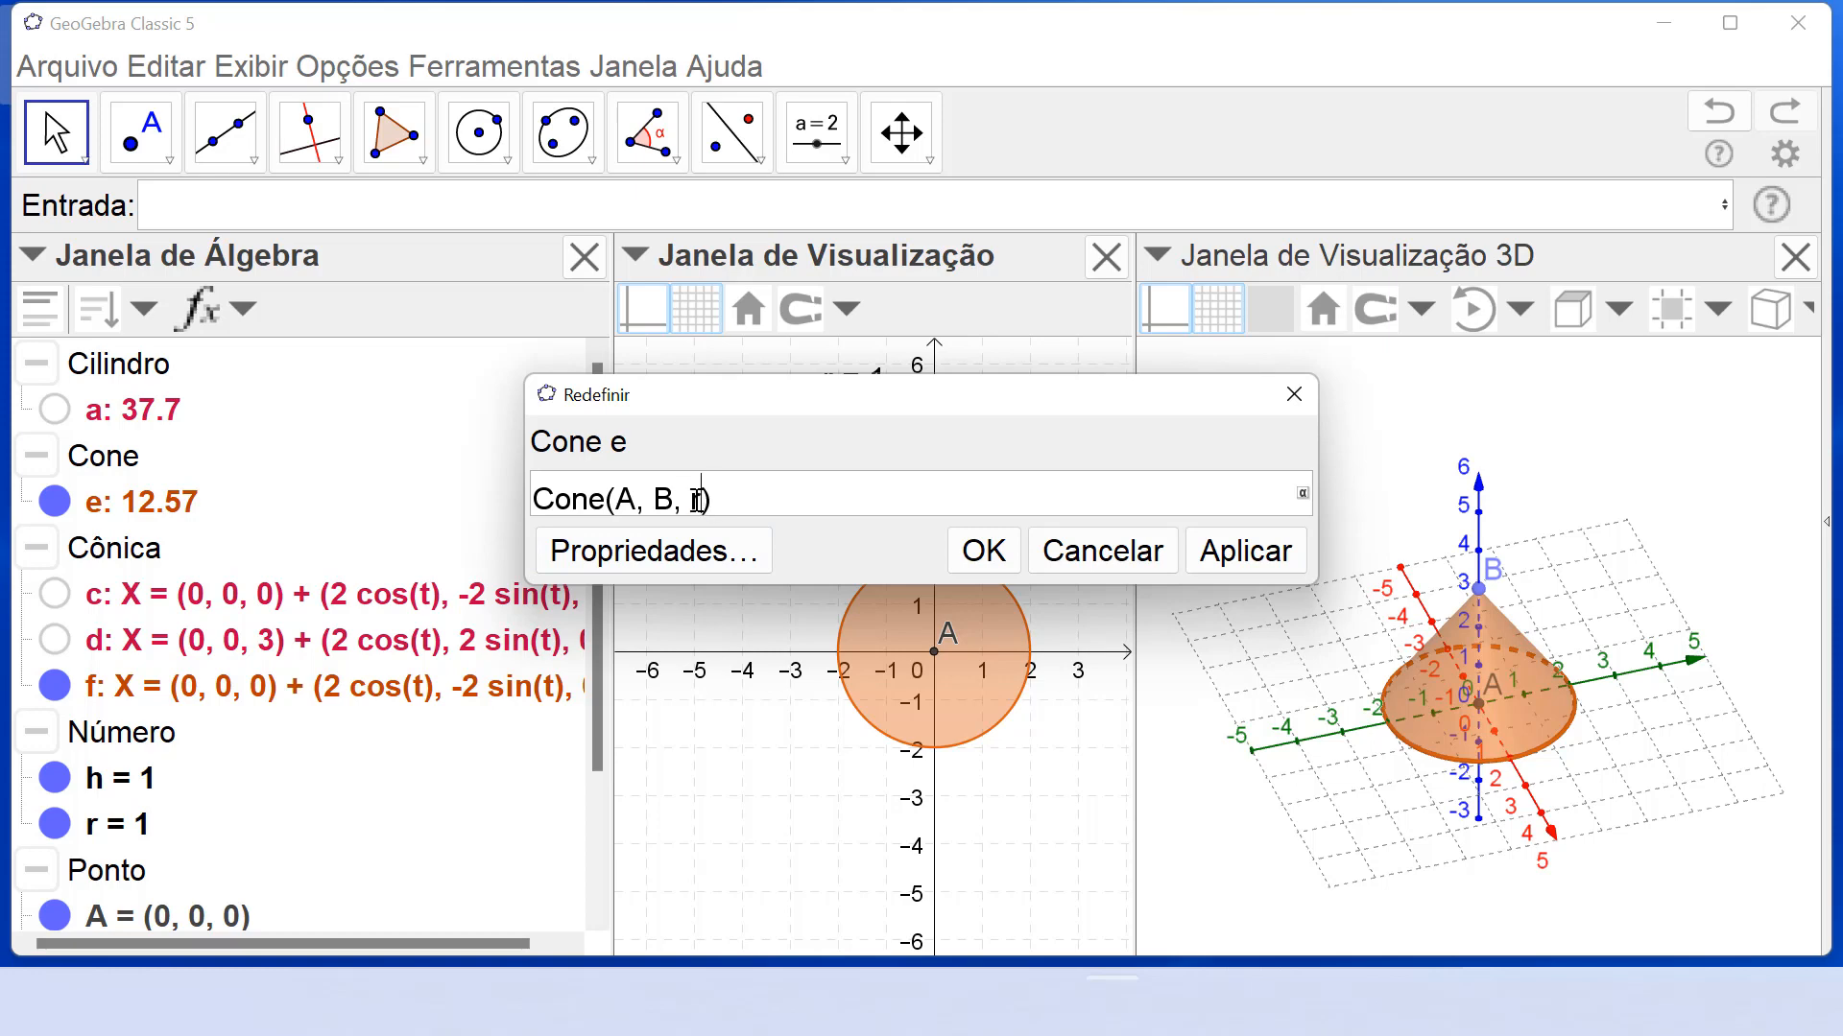
{"action": "left_click", "coordinate": [984, 554]}
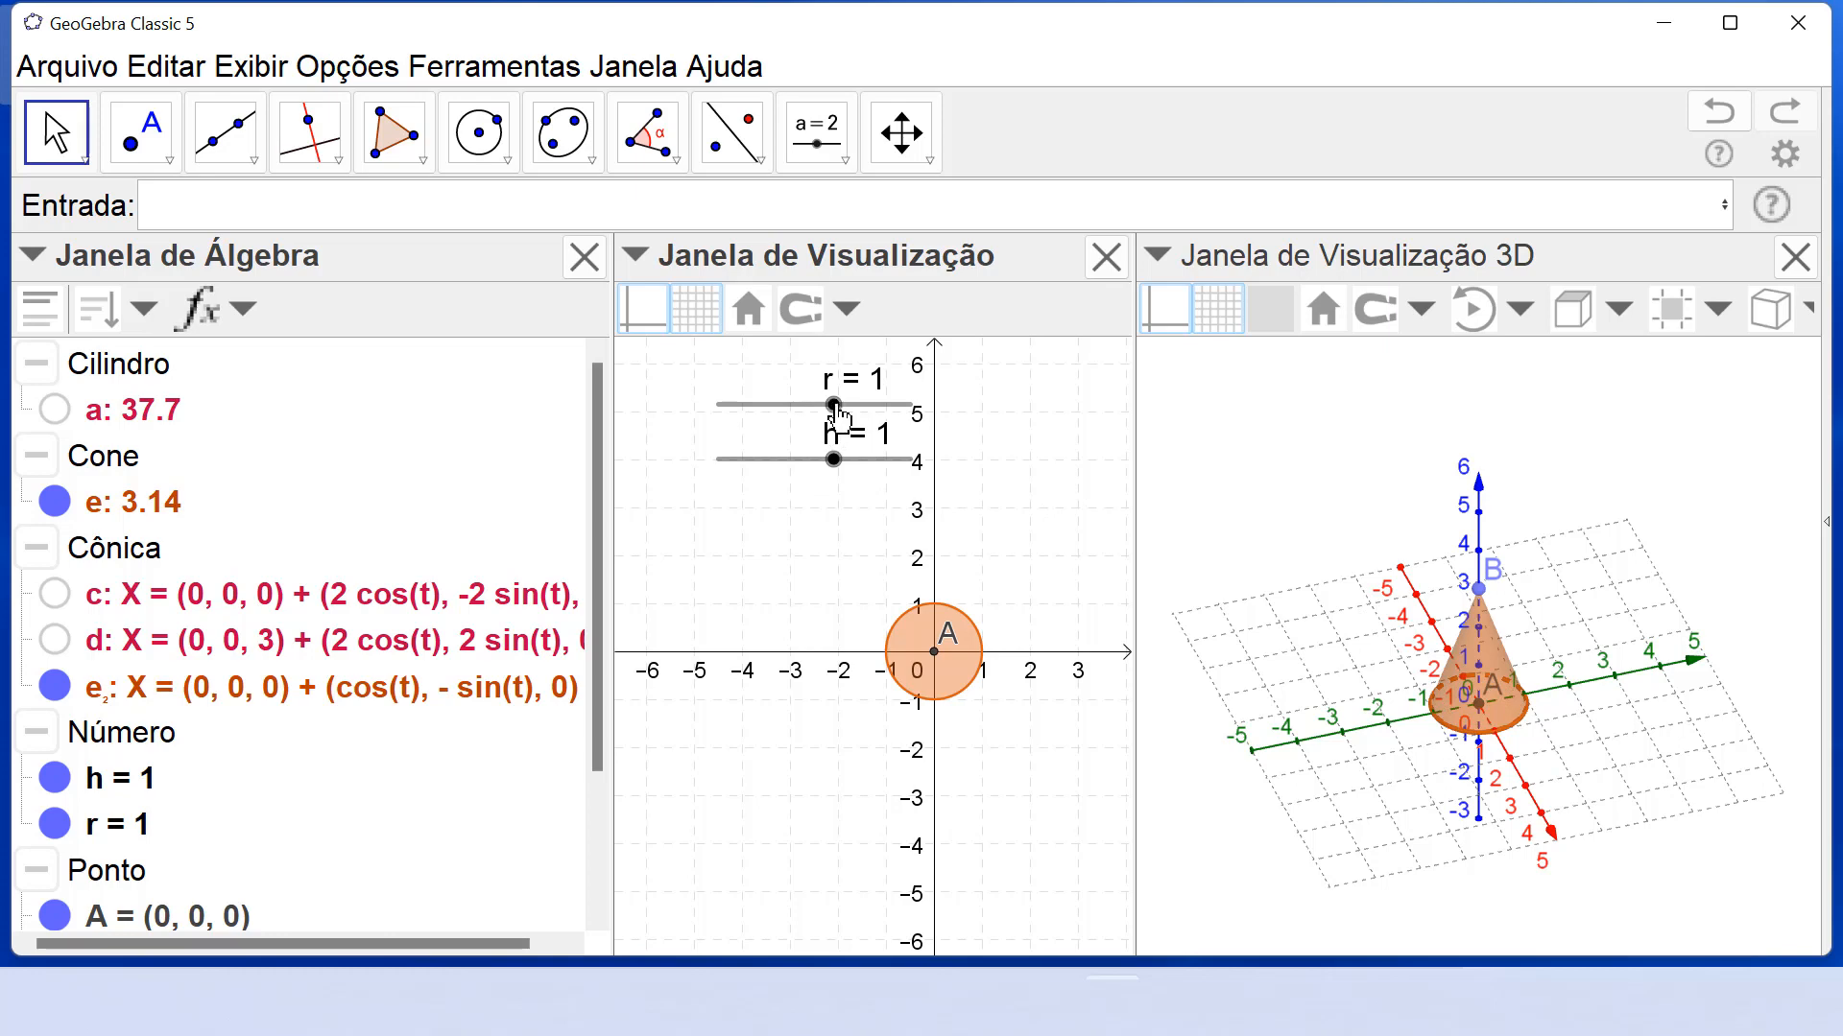
{"action": "left_click_drag", "start_coordinate": [835, 406], "coordinate": [866, 466]}
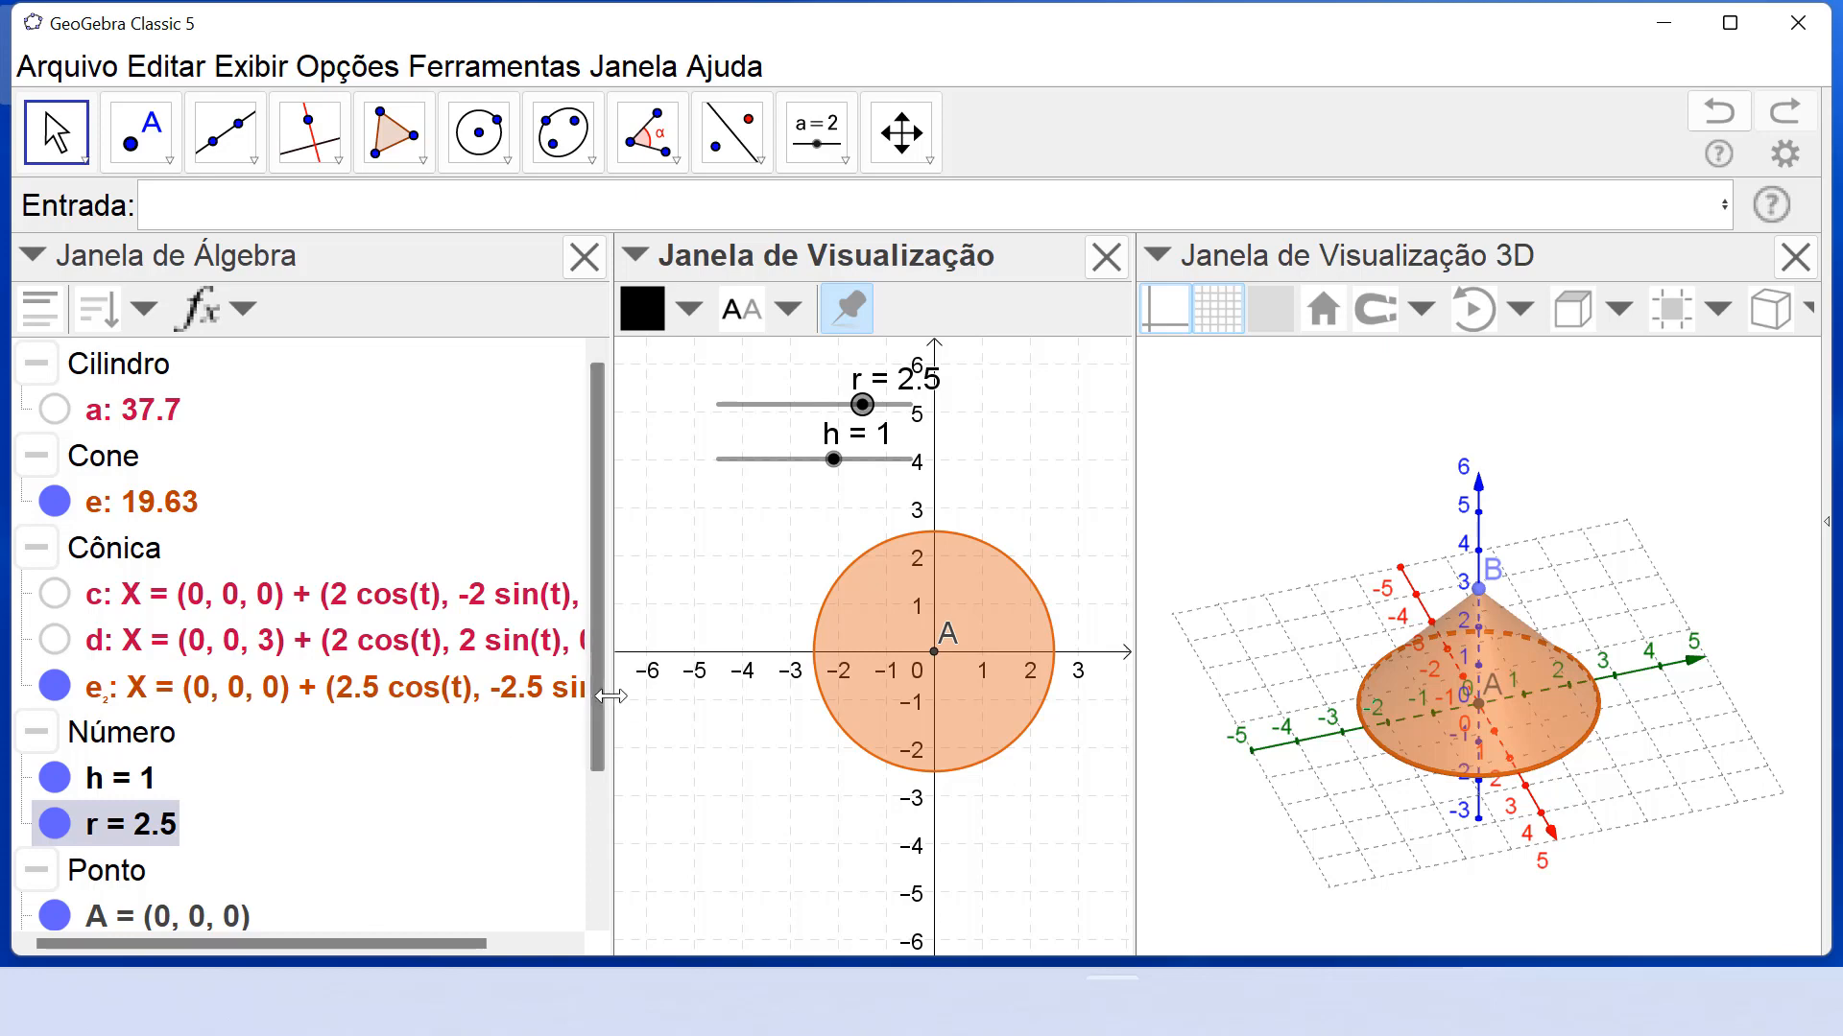
Redefine point B as (0, 0, h) so that the height slider controls the cone's apex.
{"action": "left_click_drag", "start_coordinate": [601, 706], "coordinate": [591, 790]}
{"action": "double_click", "coordinate": [217, 835]}
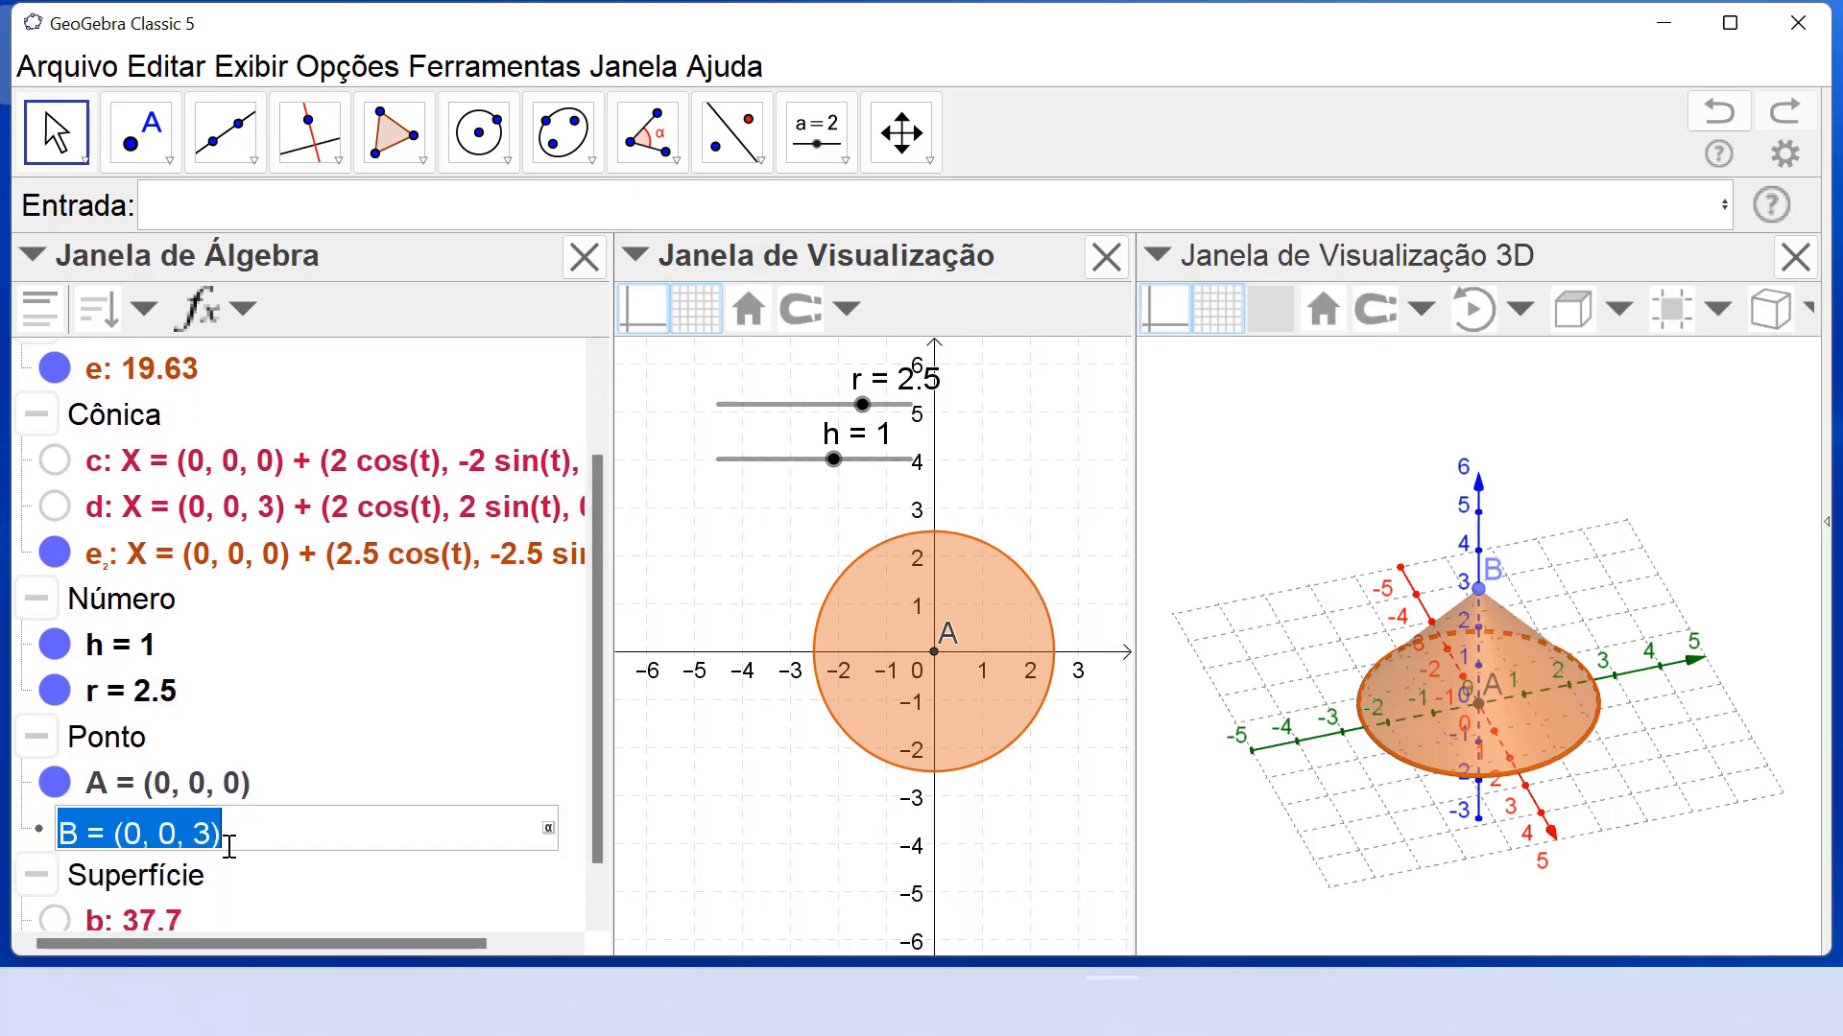
{"action": "left_click", "coordinate": [204, 831]}
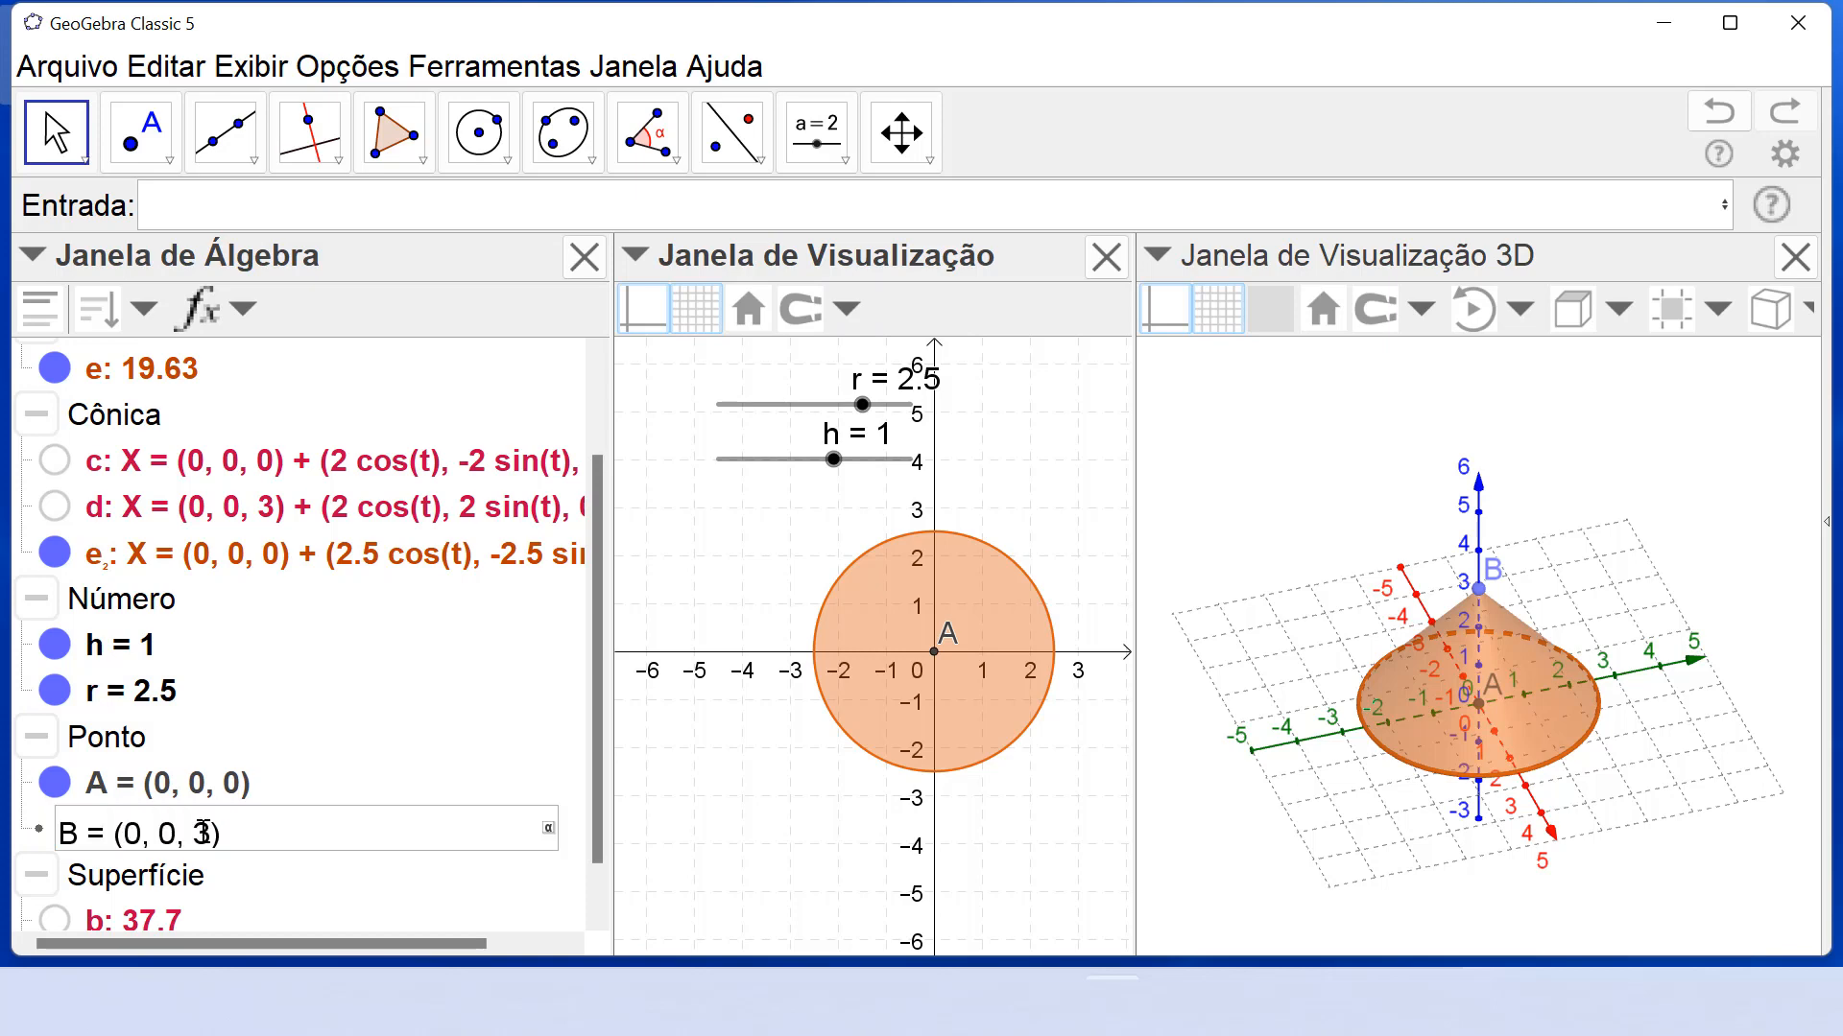
{"action": "double_click", "coordinate": [203, 831]}
{"action": "type", "text": "h"}
{"action": "key", "text": "Return"}
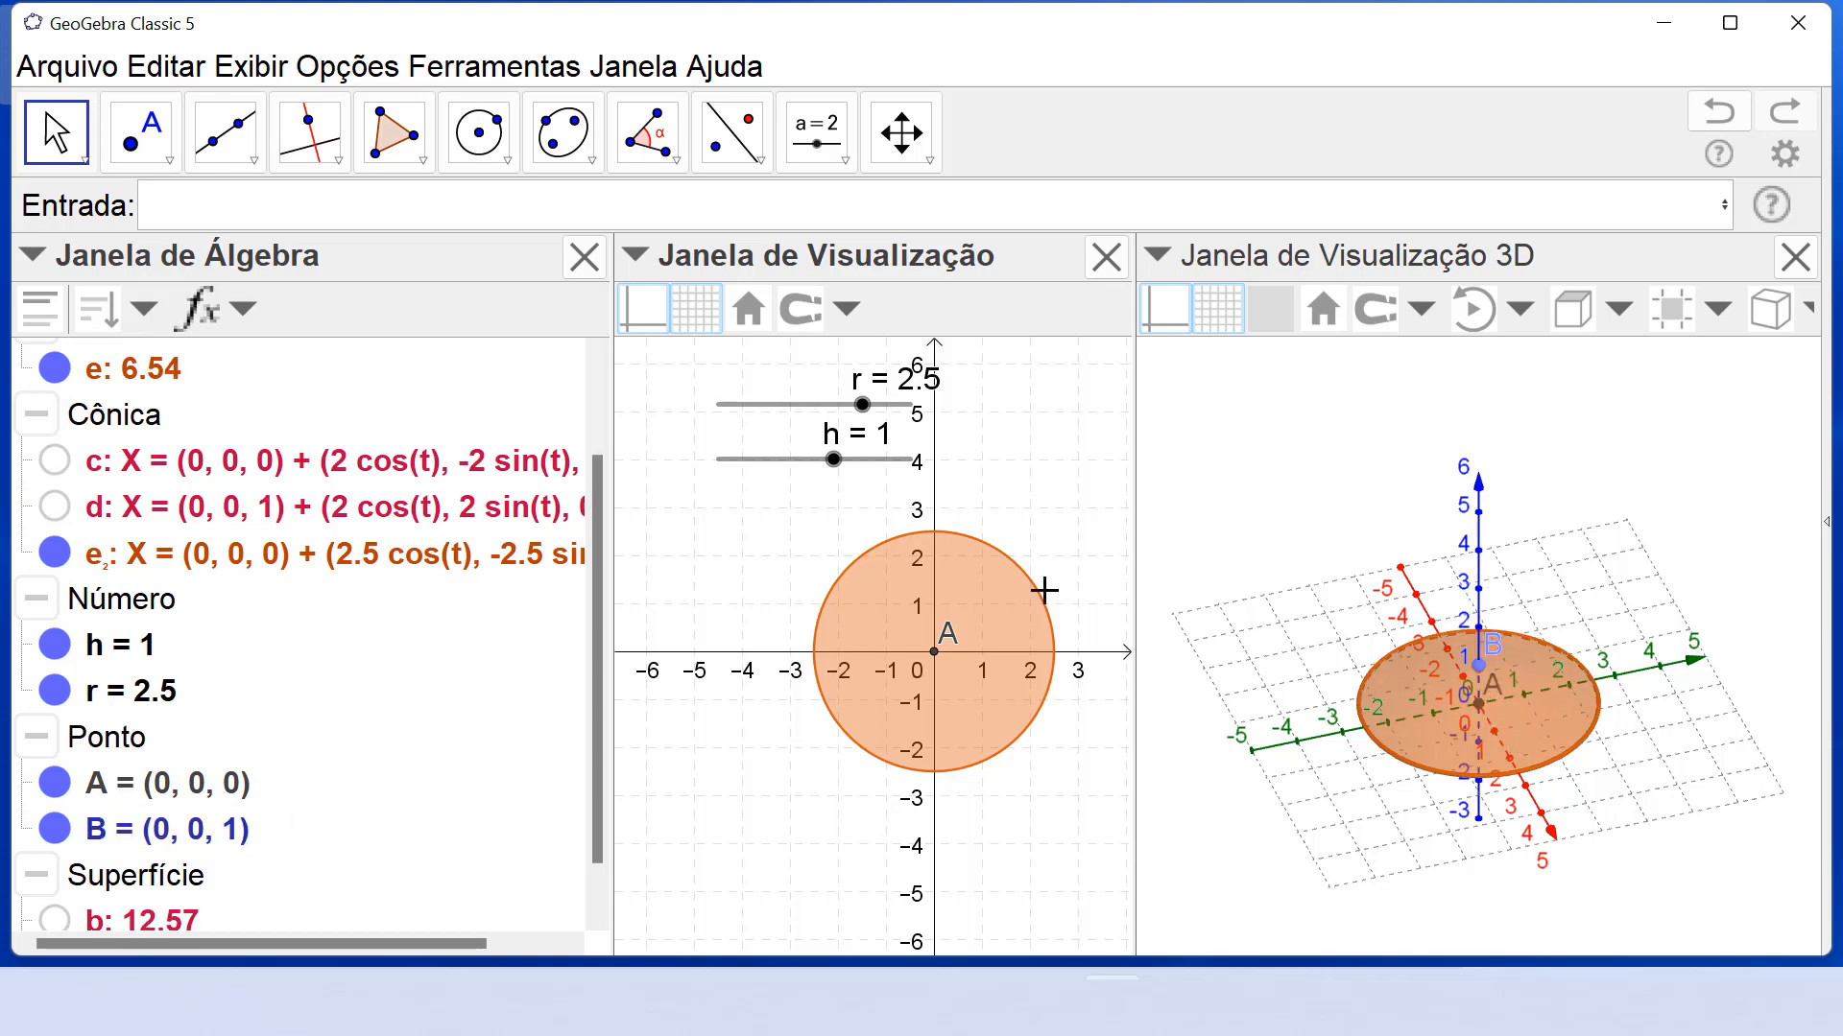
Test the cone's height from a side view by moving the h slider to -4.3 and back up to 3.7.
{"action": "left_click_drag", "start_coordinate": [835, 460], "coordinate": [736, 523]}
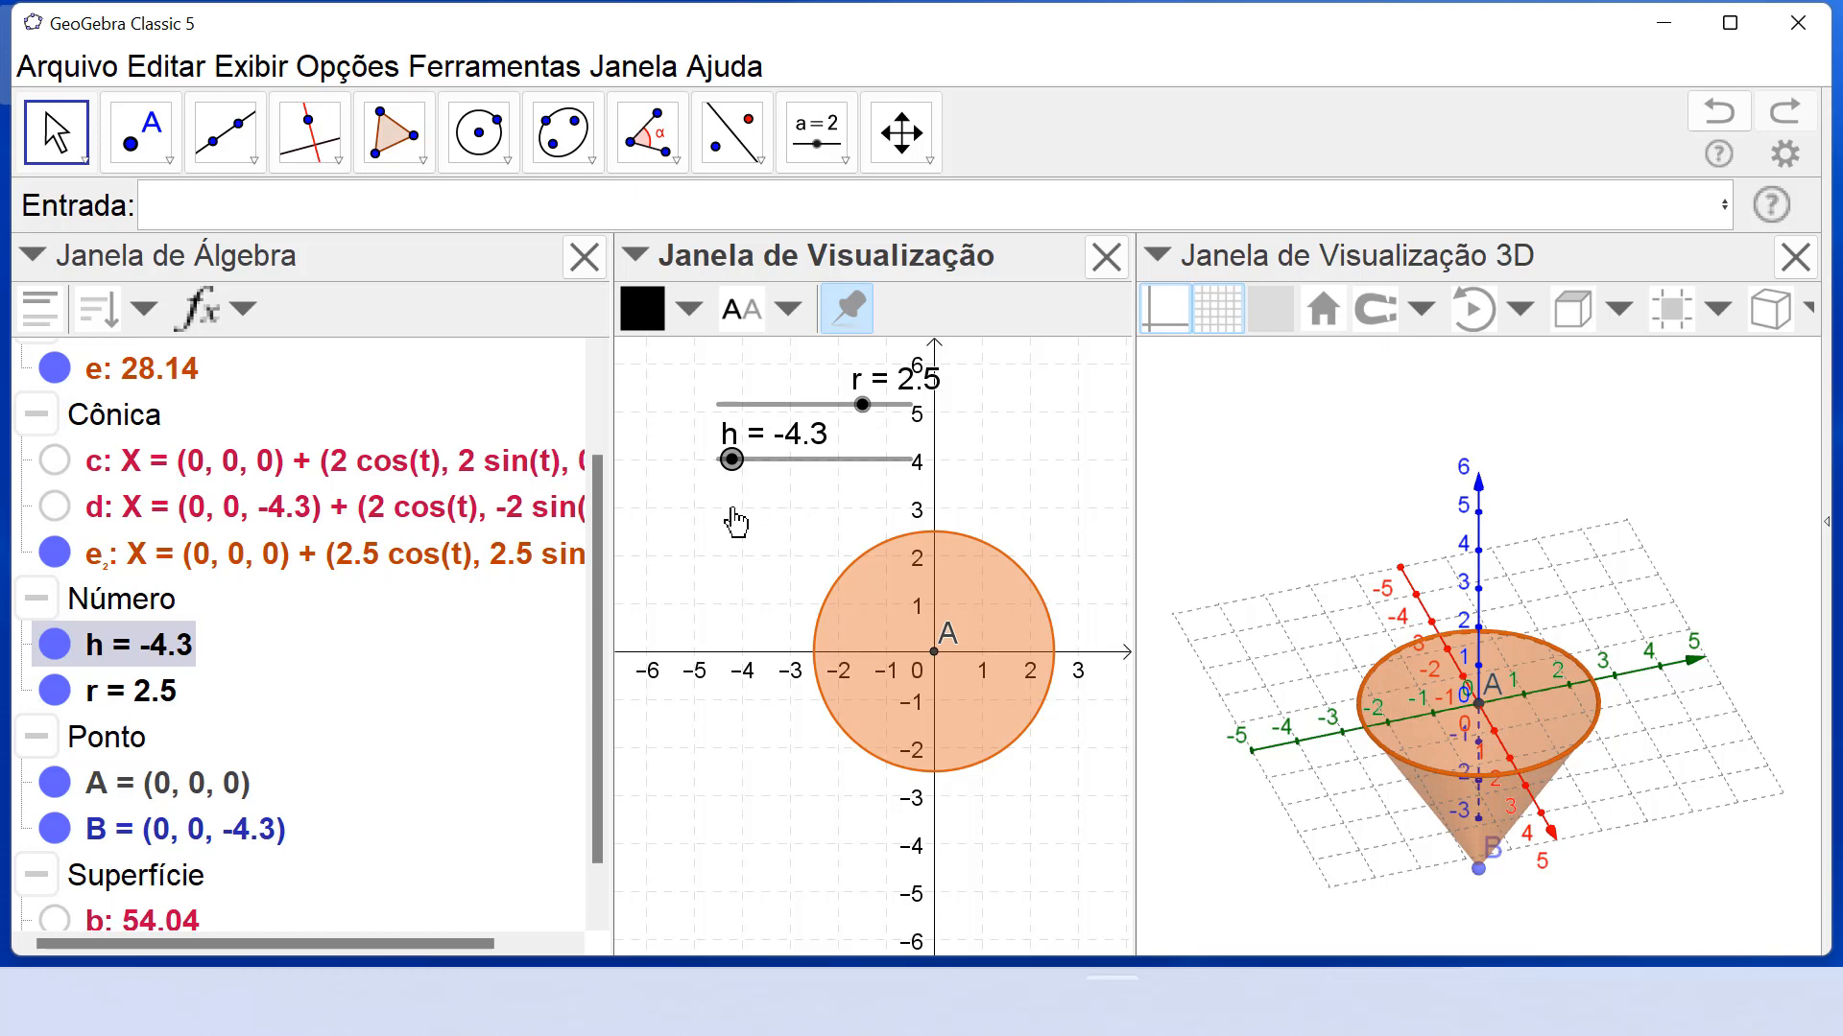
{"action": "left_click_drag", "start_coordinate": [1284, 715], "coordinate": [1287, 703]}
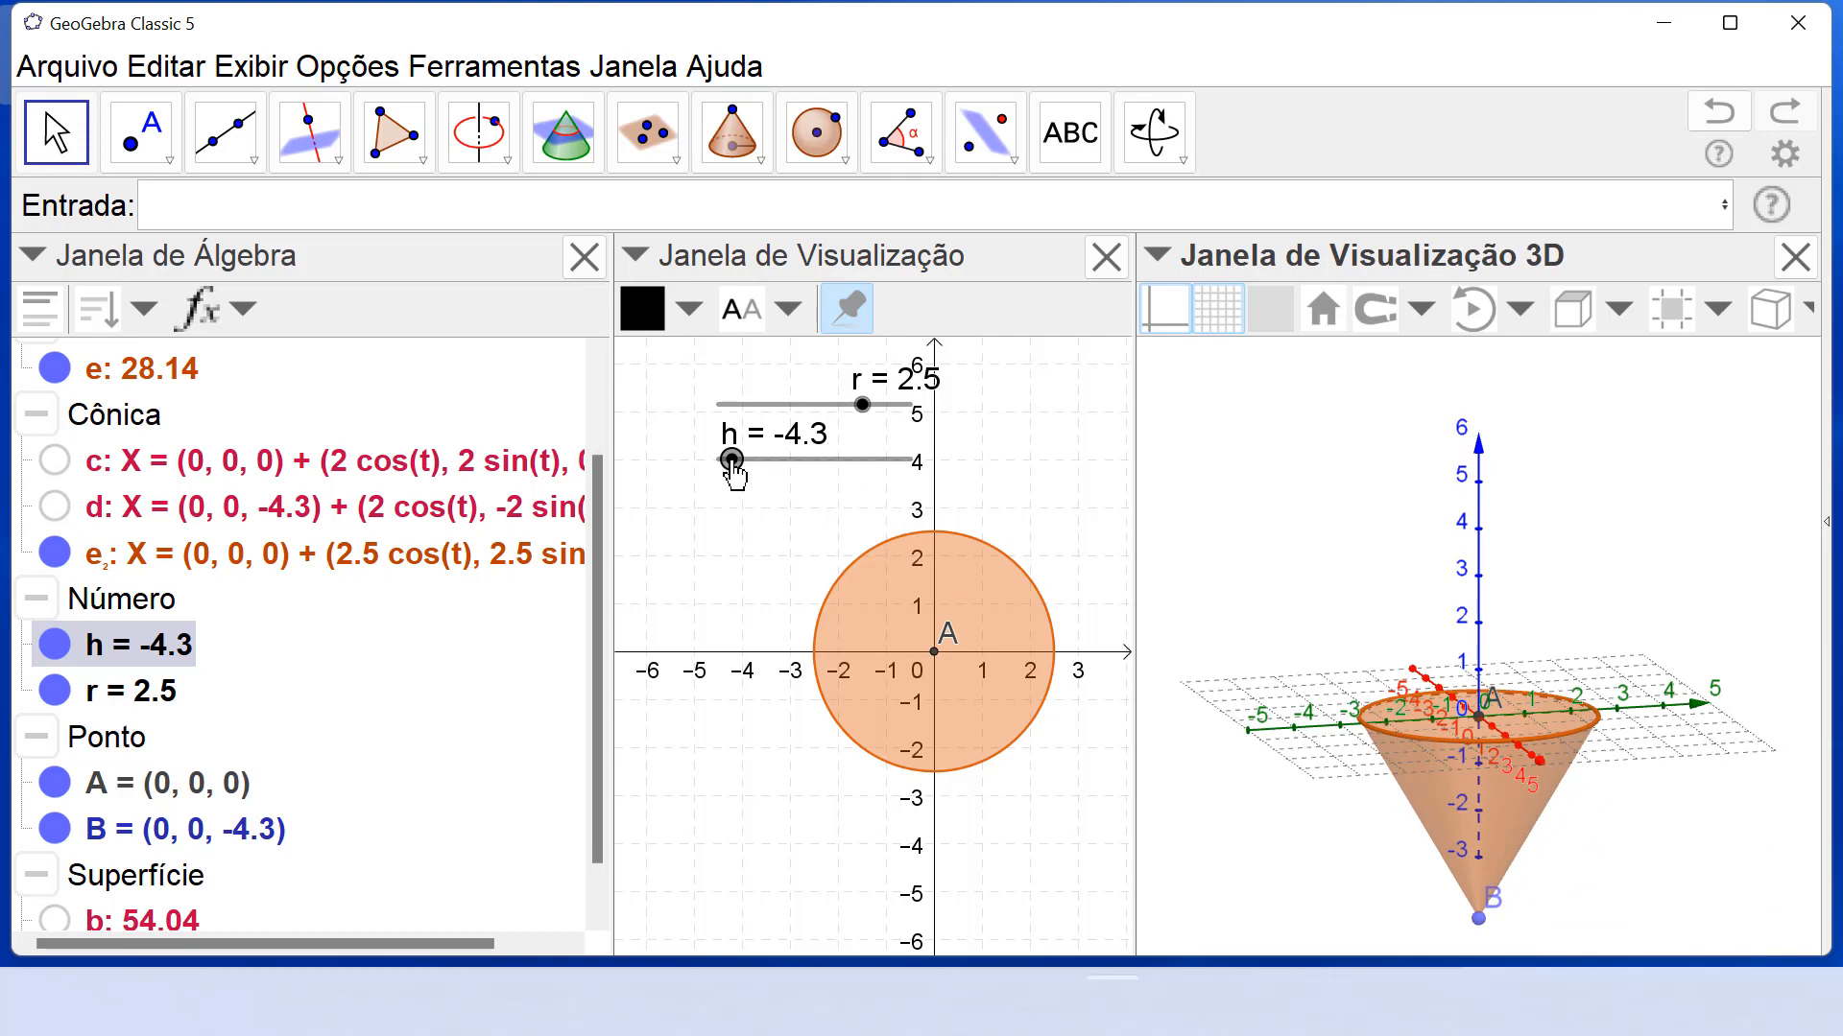
{"action": "left_click_drag", "start_coordinate": [734, 471], "coordinate": [890, 510]}
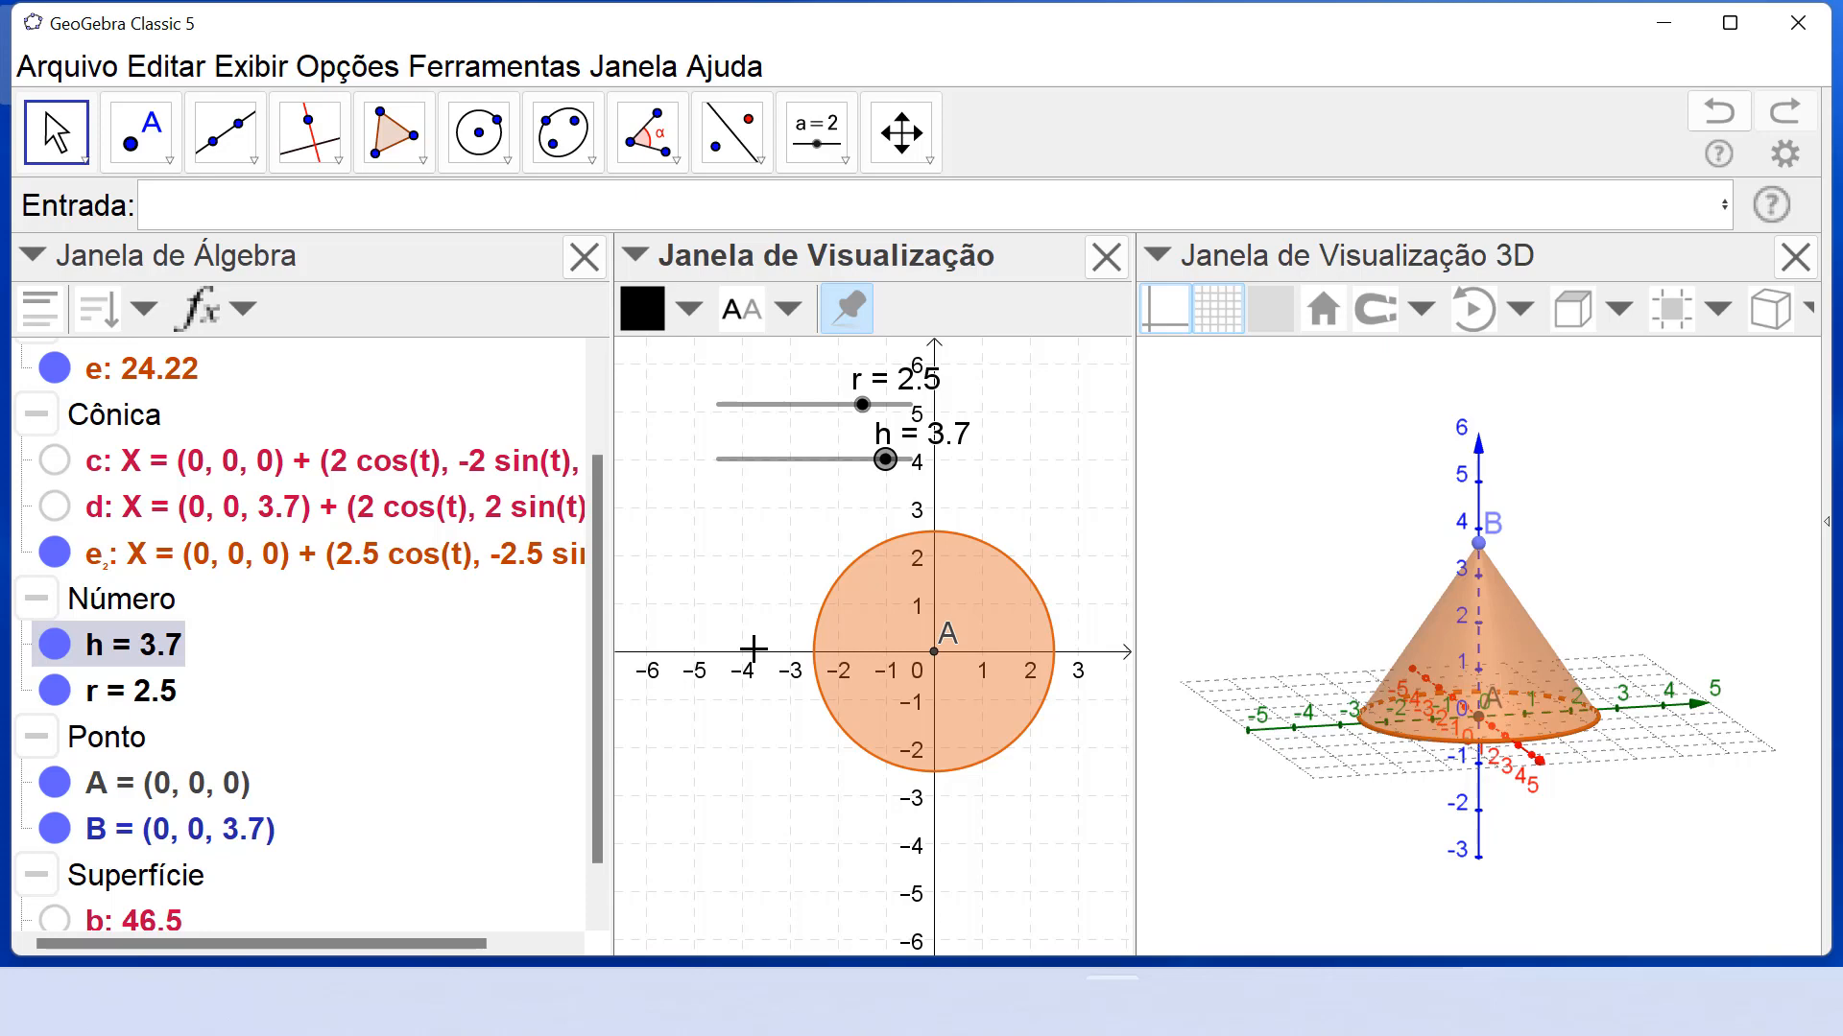
{"action": "left_click_drag", "start_coordinate": [602, 514], "coordinate": [614, 411]}
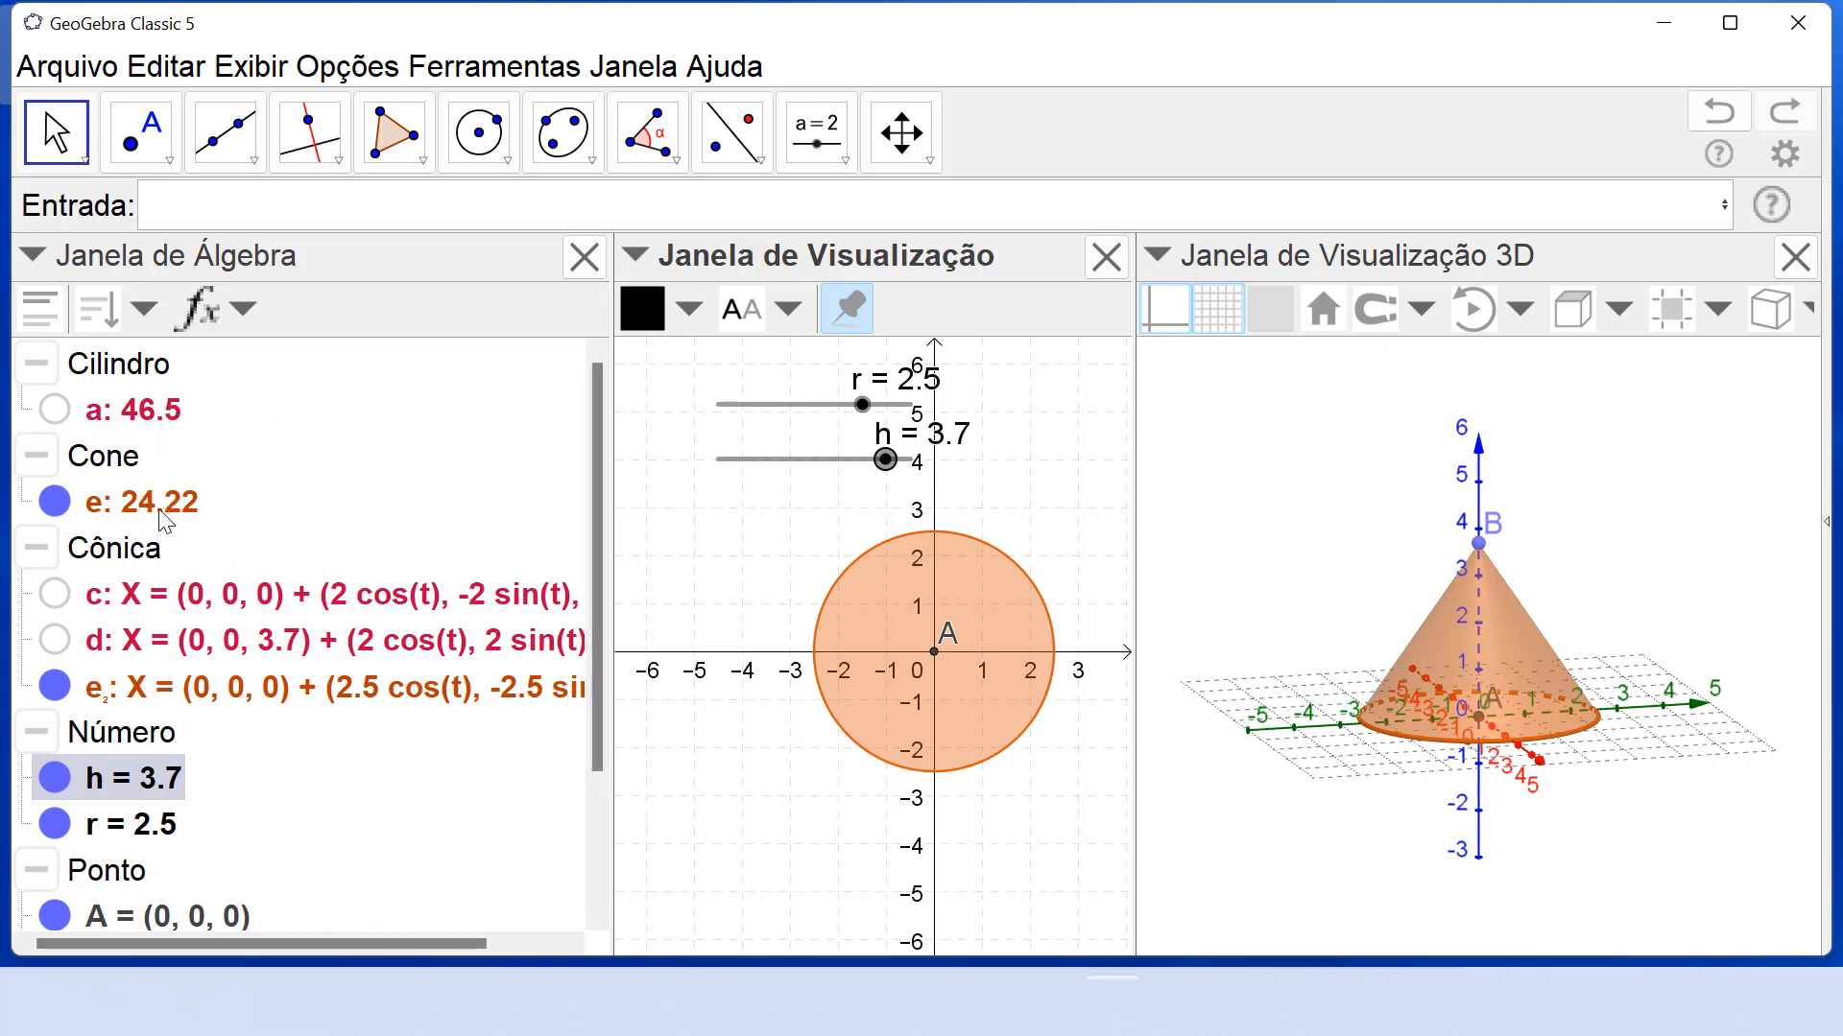
{"action": "mouse_move", "coordinate": [139, 427]}
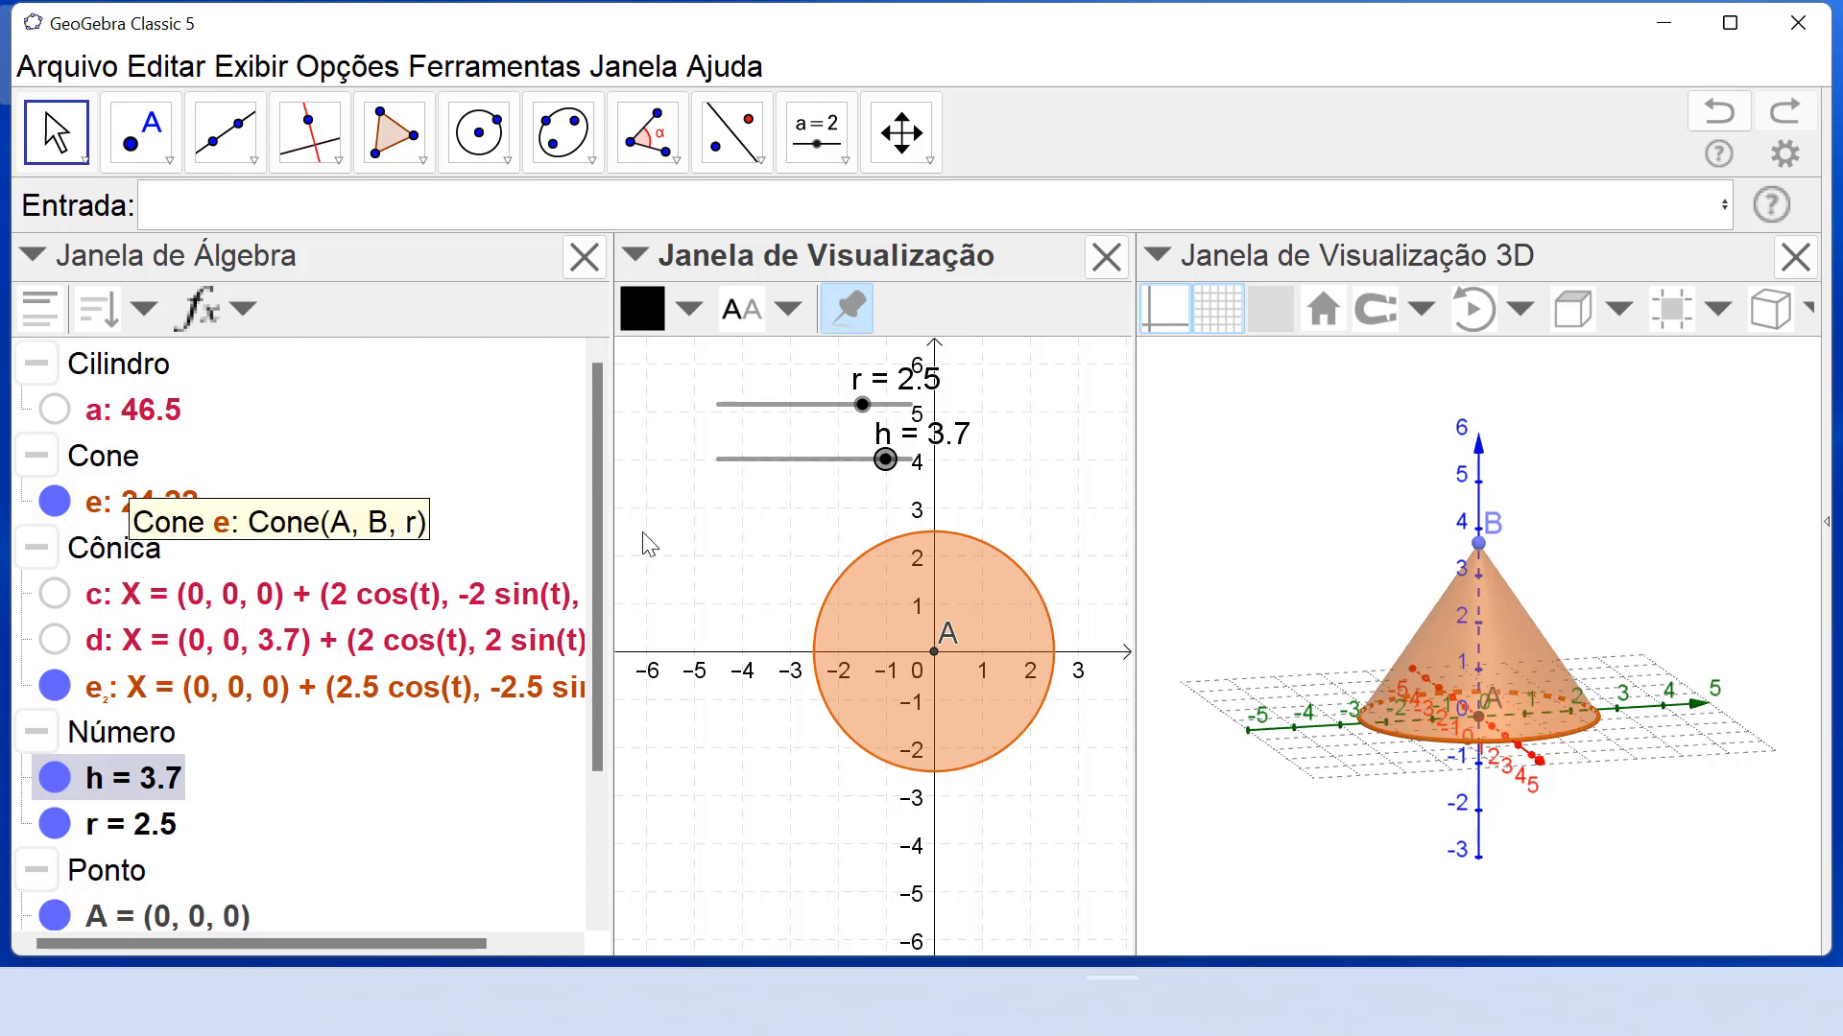
Try smaller cone dimensions by setting the h slider to 2.2 and the r slider to 1.1.
{"action": "mouse_move", "coordinate": [885, 461]}
{"action": "left_mouse_down"}
{"action": "mouse_move", "coordinate": [838, 483]}
{"action": "mouse_move", "coordinate": [869, 483]}
{"action": "mouse_move", "coordinate": [821, 485]}
{"action": "mouse_move", "coordinate": [880, 488]}
{"action": "mouse_move", "coordinate": [802, 487]}
{"action": "mouse_move", "coordinate": [864, 485]}
{"action": "left_mouse_up"}
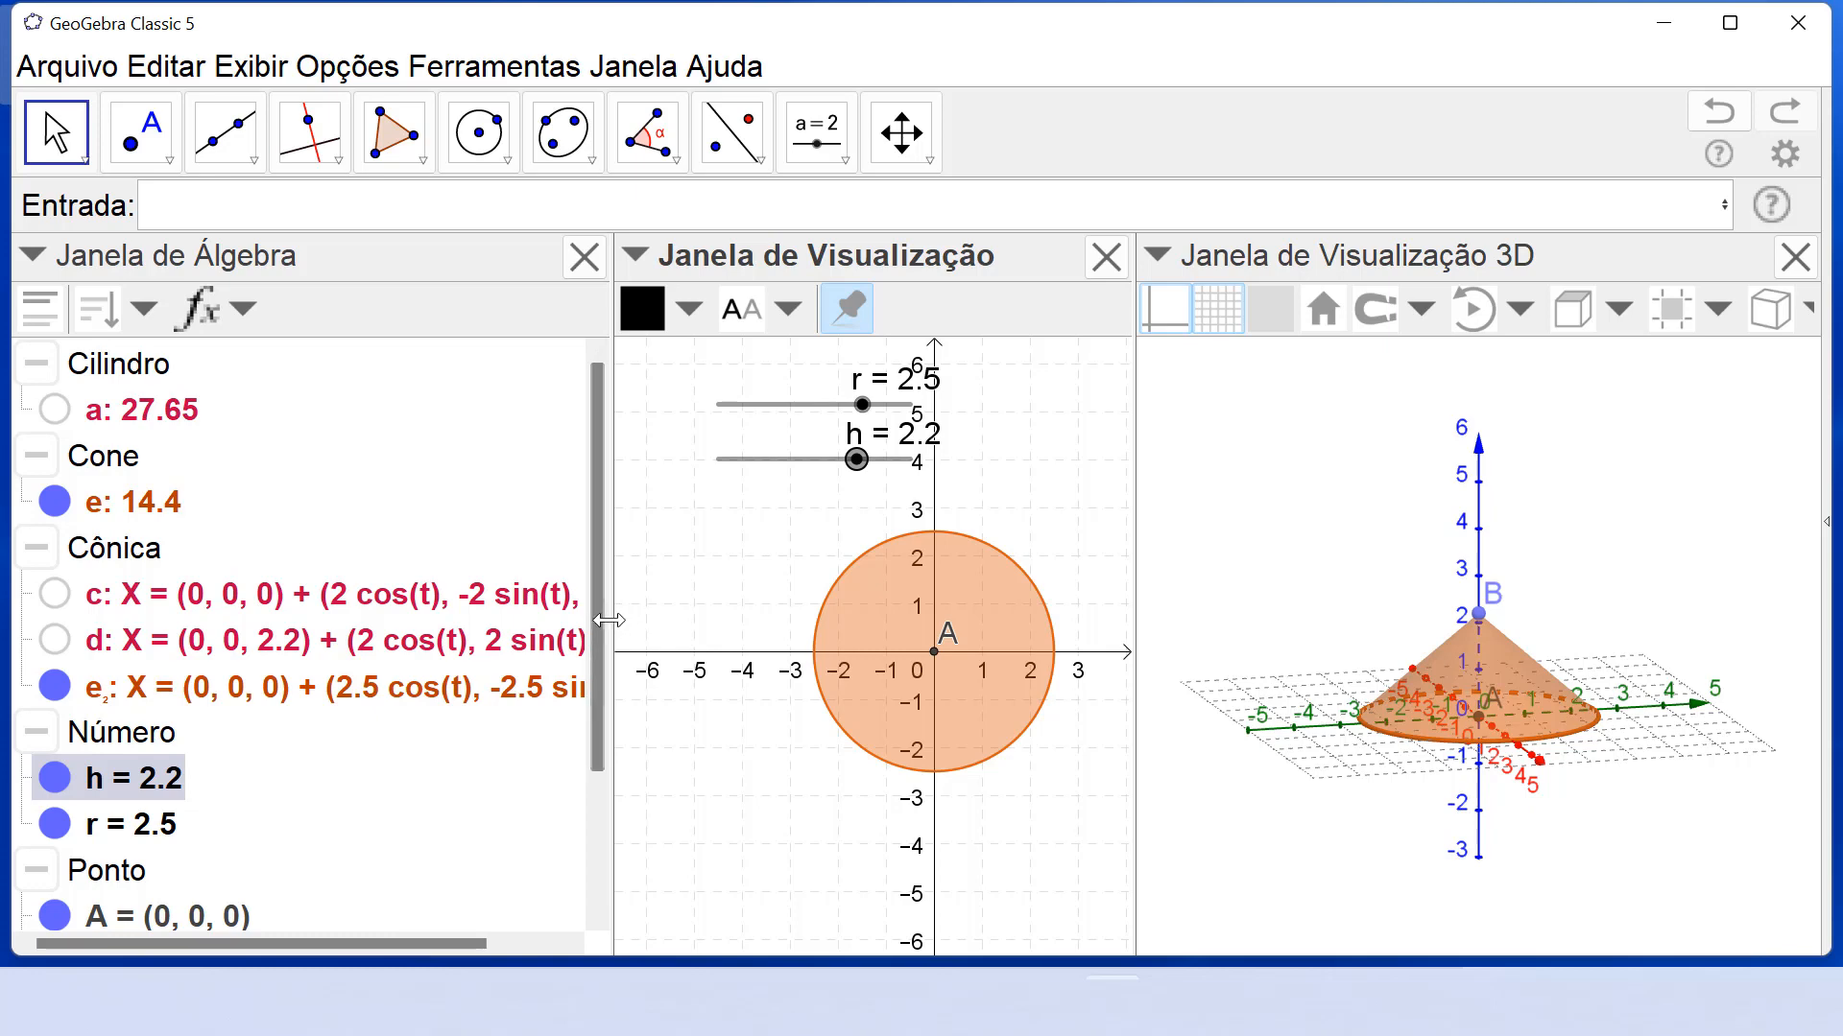
{"action": "mouse_move", "coordinate": [599, 626]}
{"action": "left_mouse_down"}
{"action": "mouse_move", "coordinate": [599, 664]}
{"action": "mouse_move", "coordinate": [600, 649]}
{"action": "left_mouse_up"}
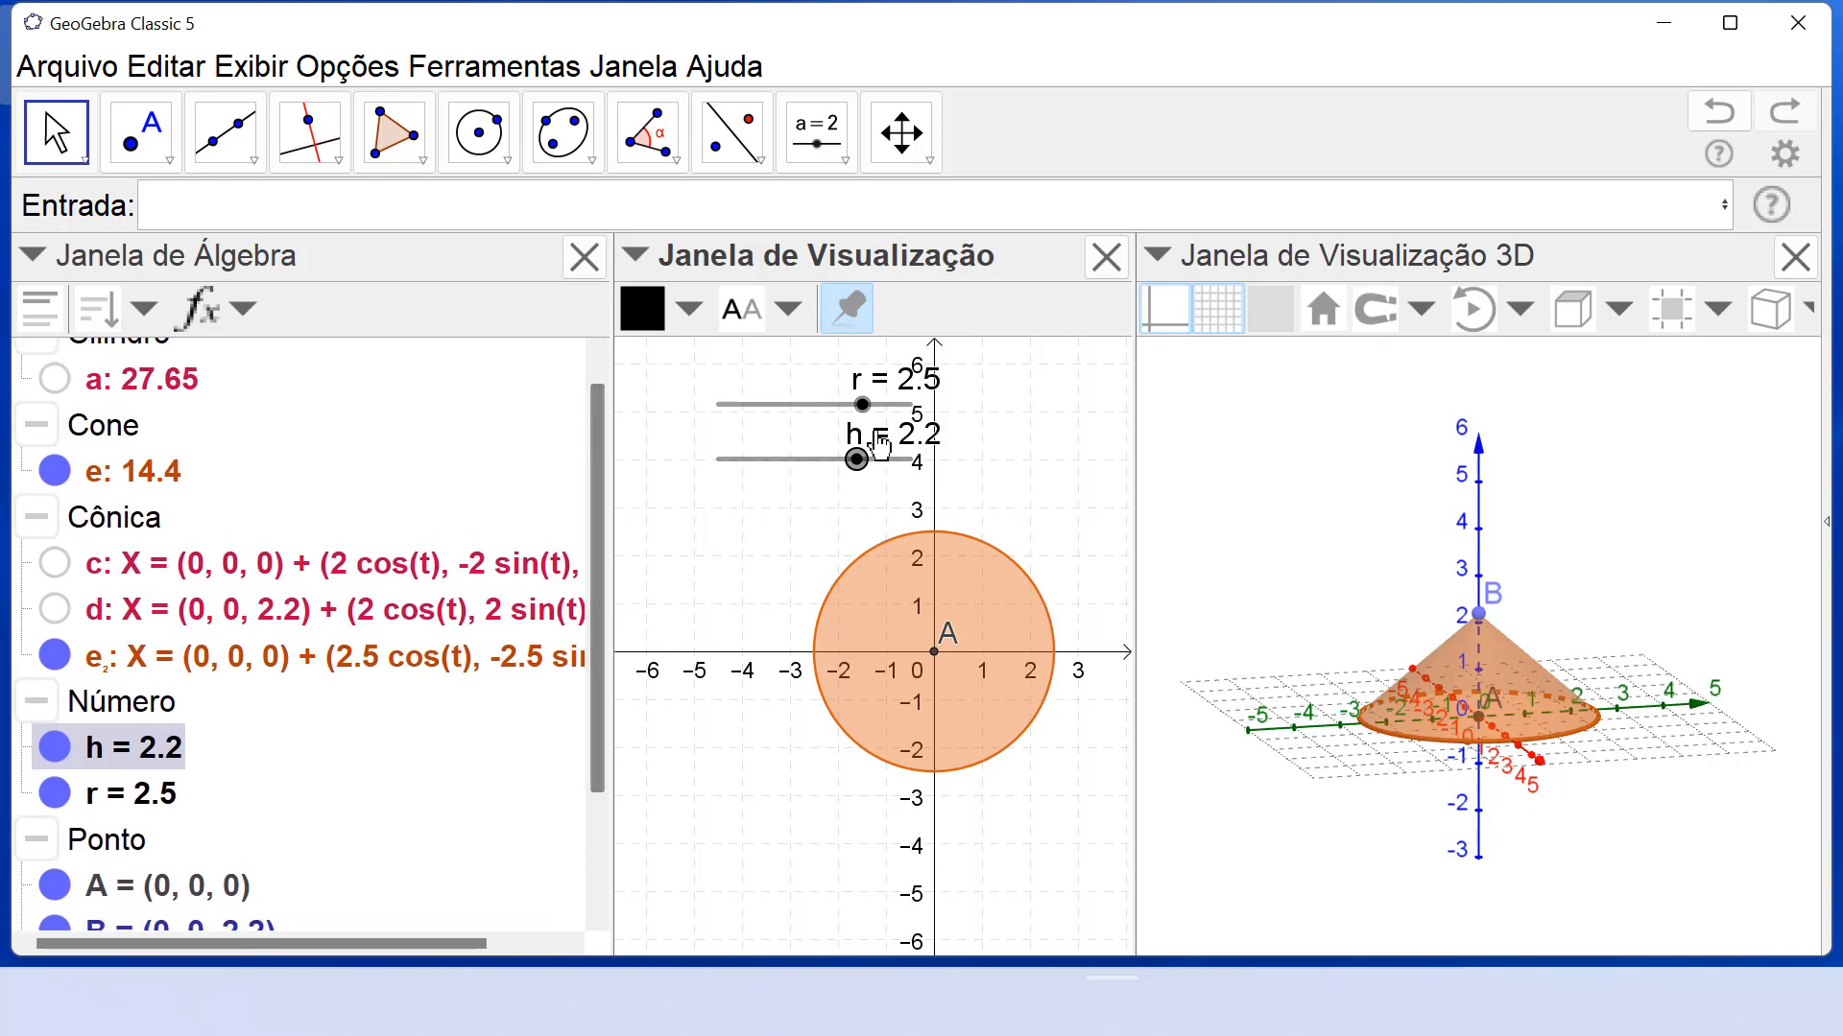
{"action": "mouse_move", "coordinate": [861, 405]}
{"action": "left_mouse_down"}
{"action": "mouse_move", "coordinate": [824, 405]}
{"action": "mouse_move", "coordinate": [837, 422]}
{"action": "left_mouse_up"}
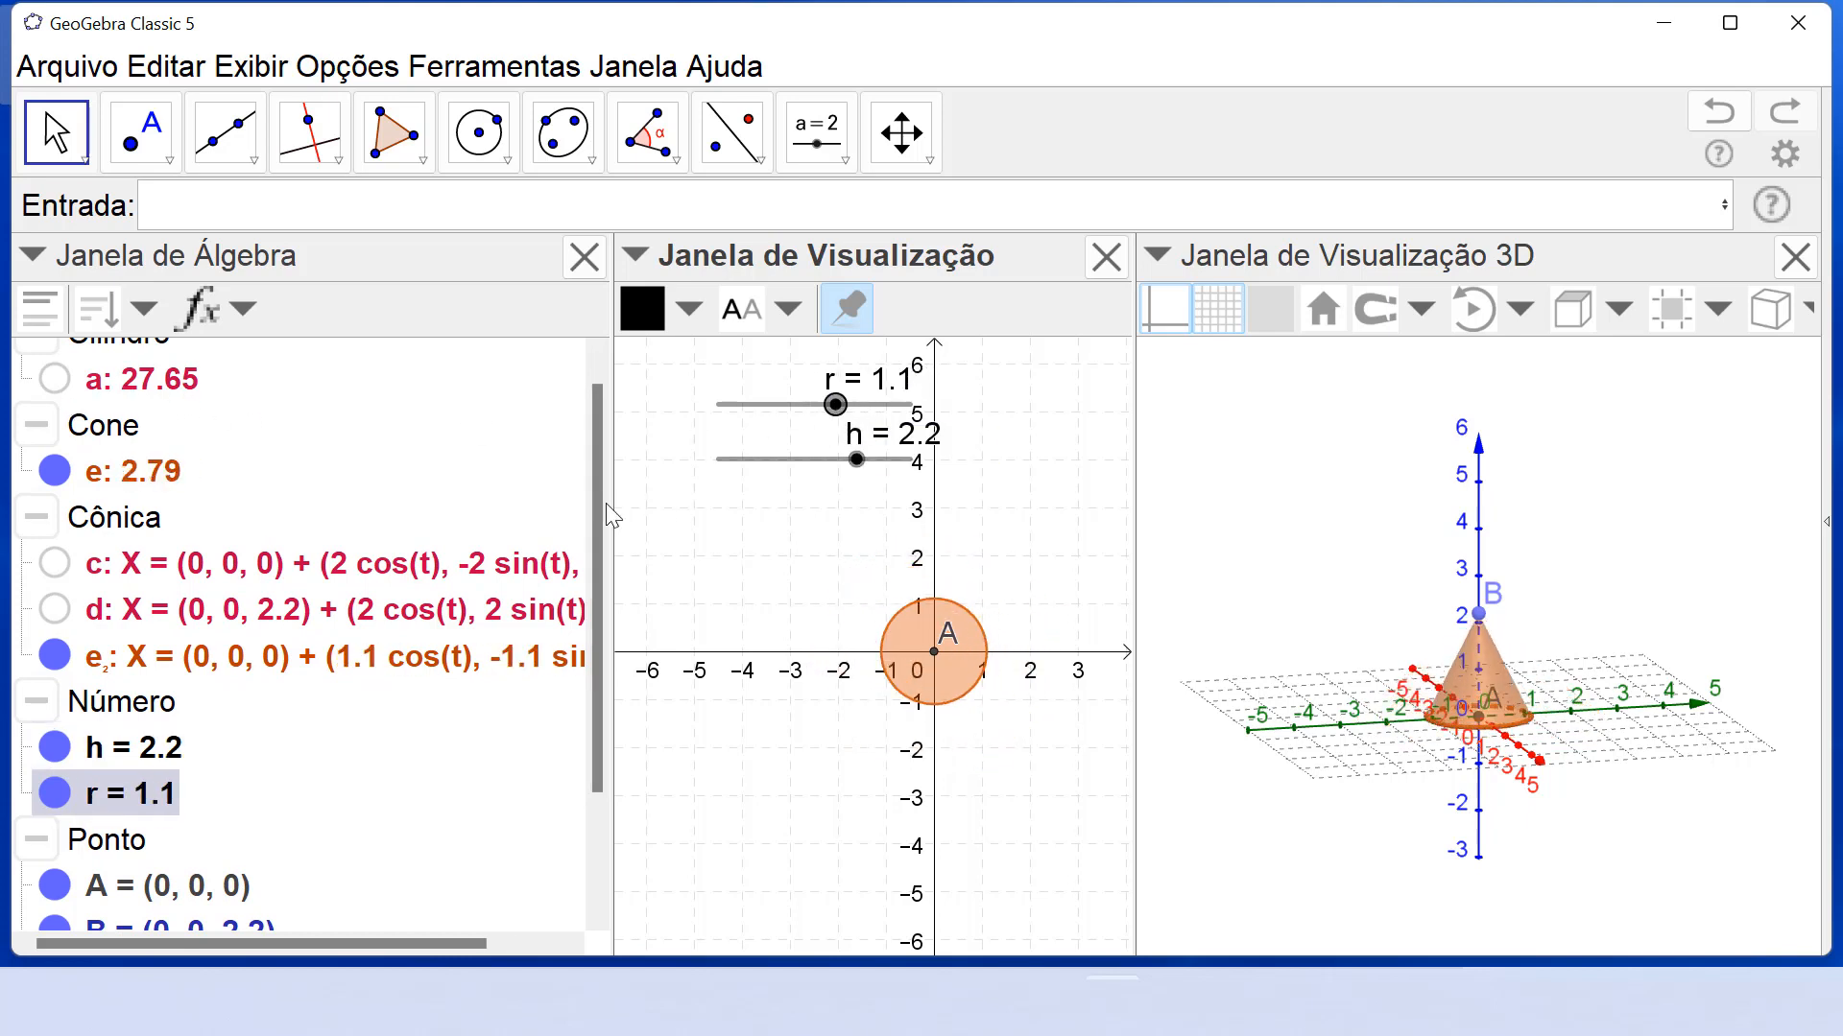
Redefine the hidden cylinder as Cilindro(A, B, r) so that its radius follows the r slider.
{"action": "left_click_drag", "start_coordinate": [593, 505], "coordinate": [596, 484]}
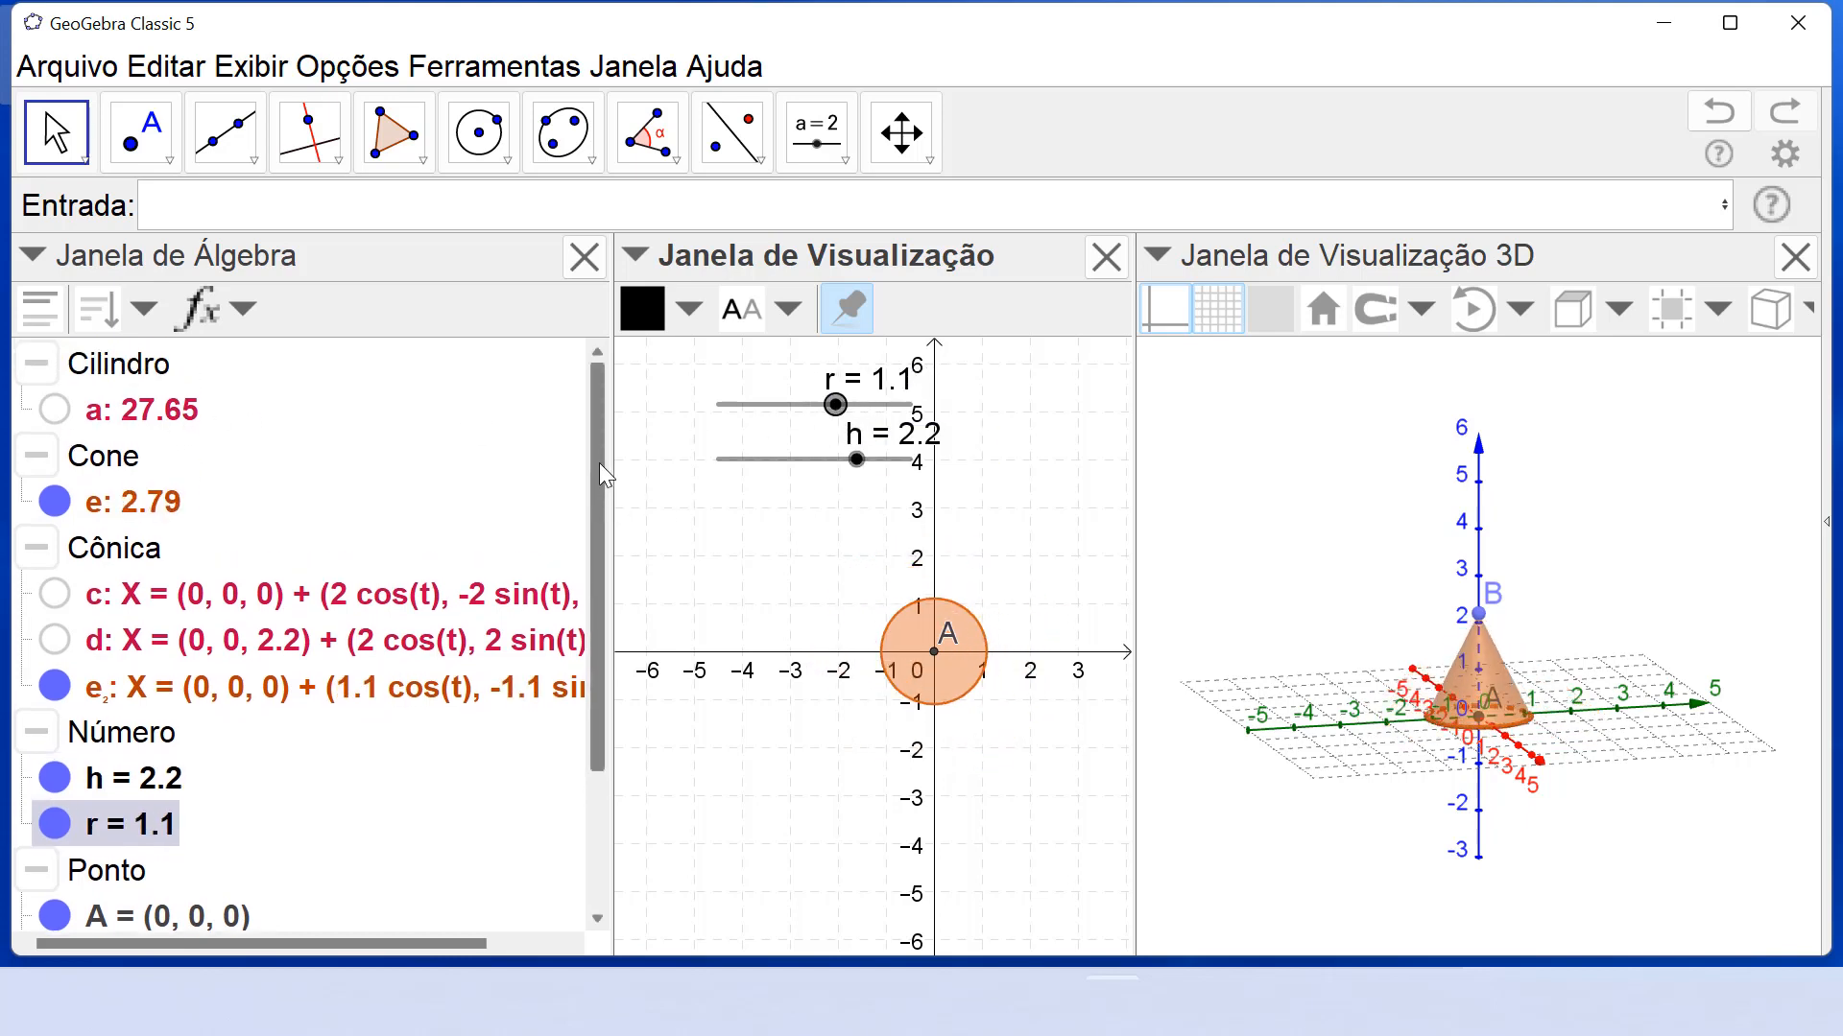
{"action": "double_click", "coordinate": [146, 413]}
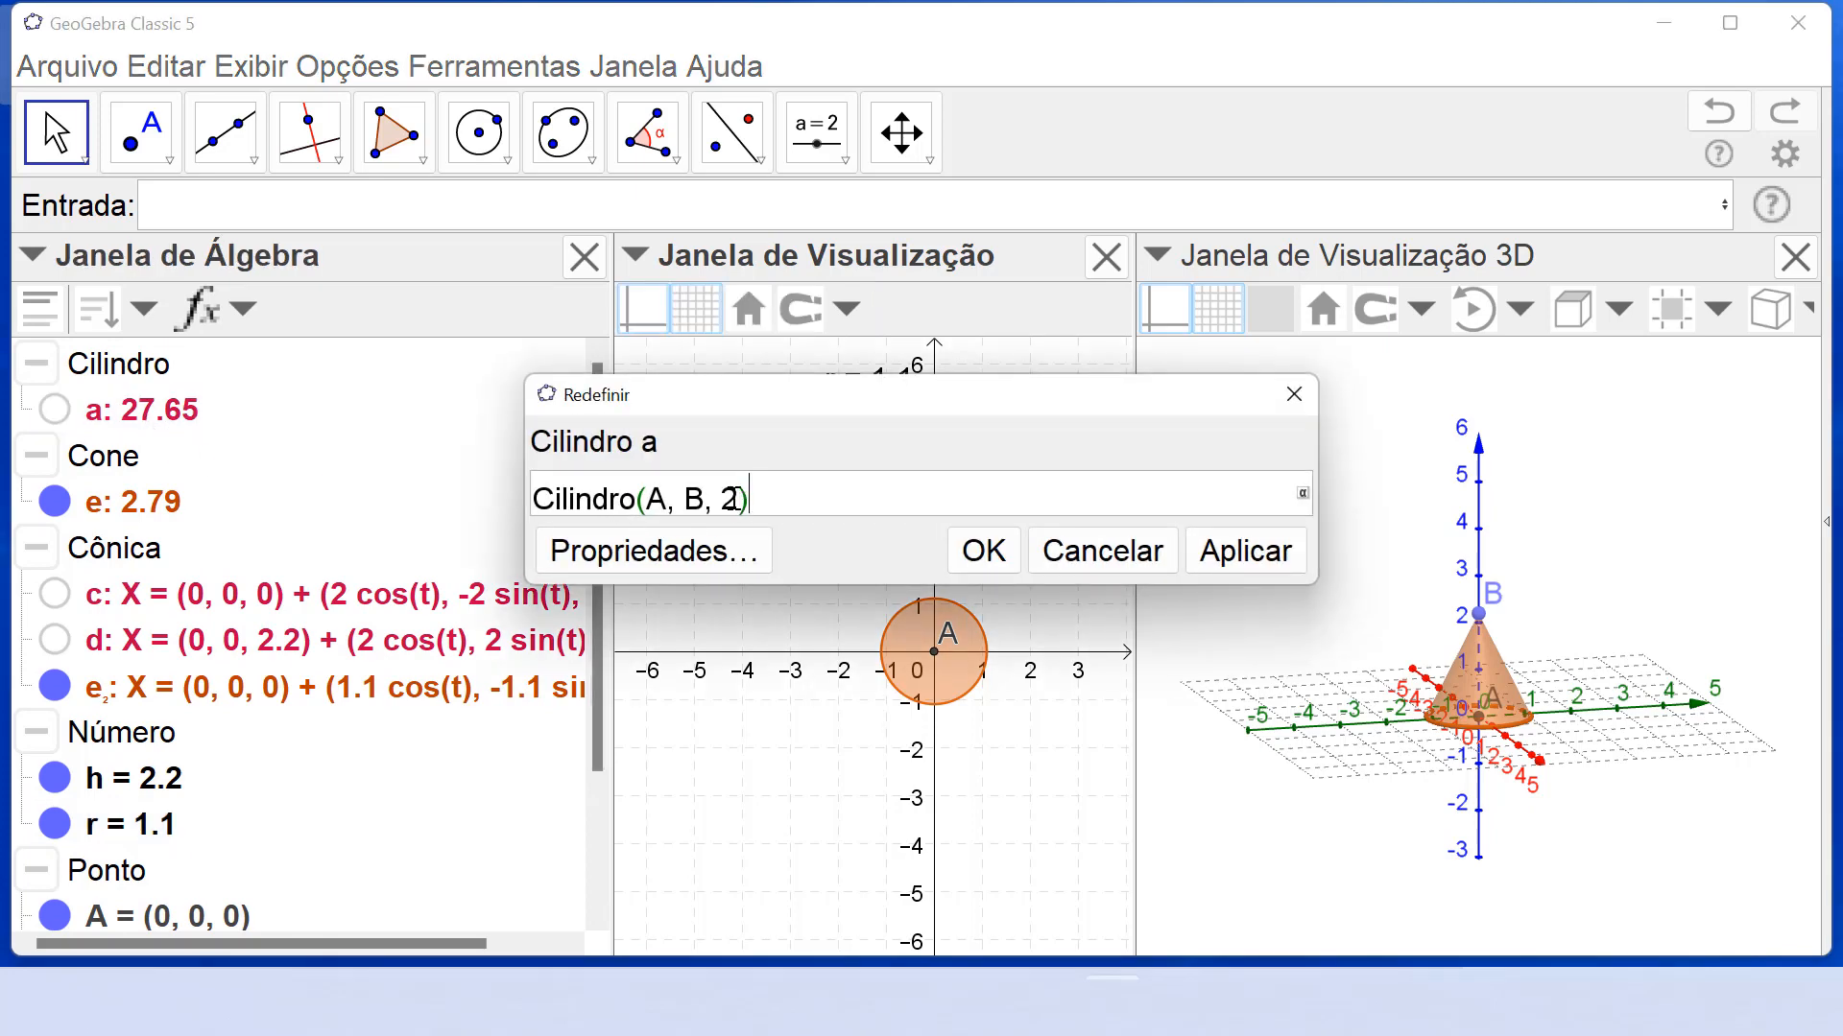
{"action": "double_click", "coordinate": [732, 498]}
{"action": "type", "text": "r"}
{"action": "left_click", "coordinate": [981, 551]}
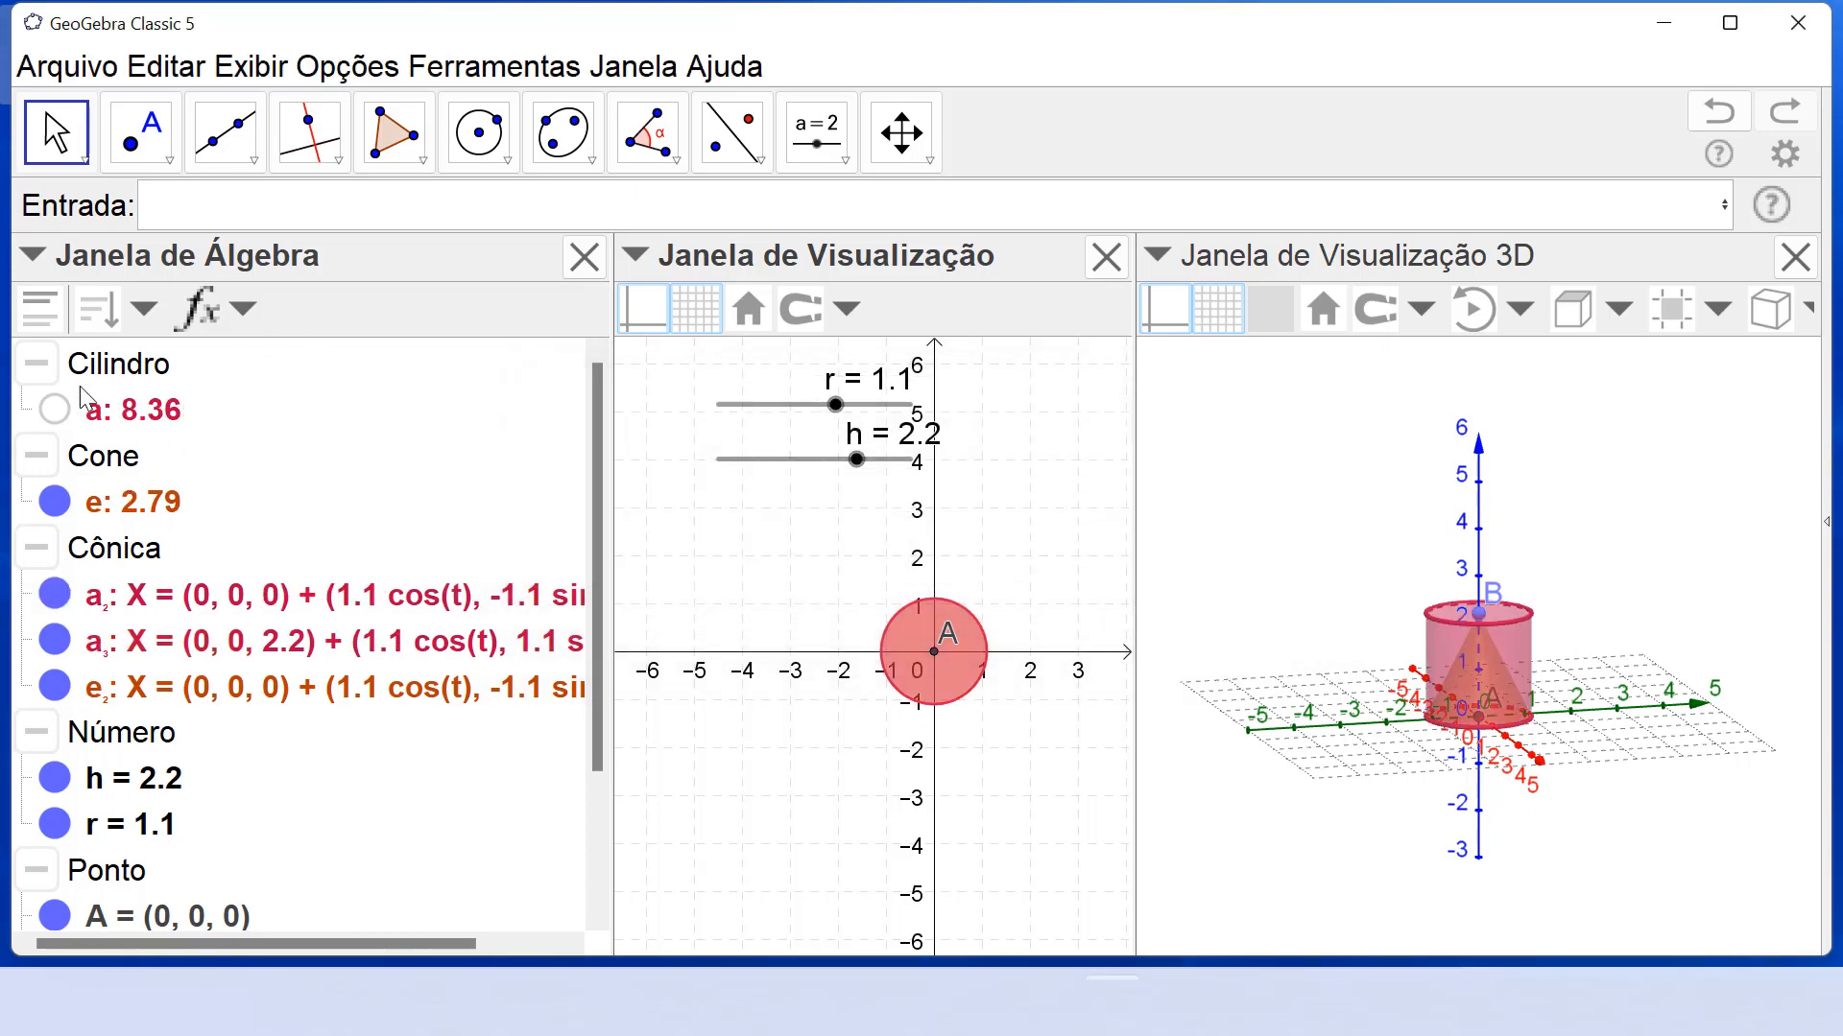
Show the cylinder around the cone and set the sliders to r = 1.8 and h = 3.3.
{"action": "left_click", "coordinate": [55, 410]}
{"action": "left_click", "coordinate": [55, 410]}
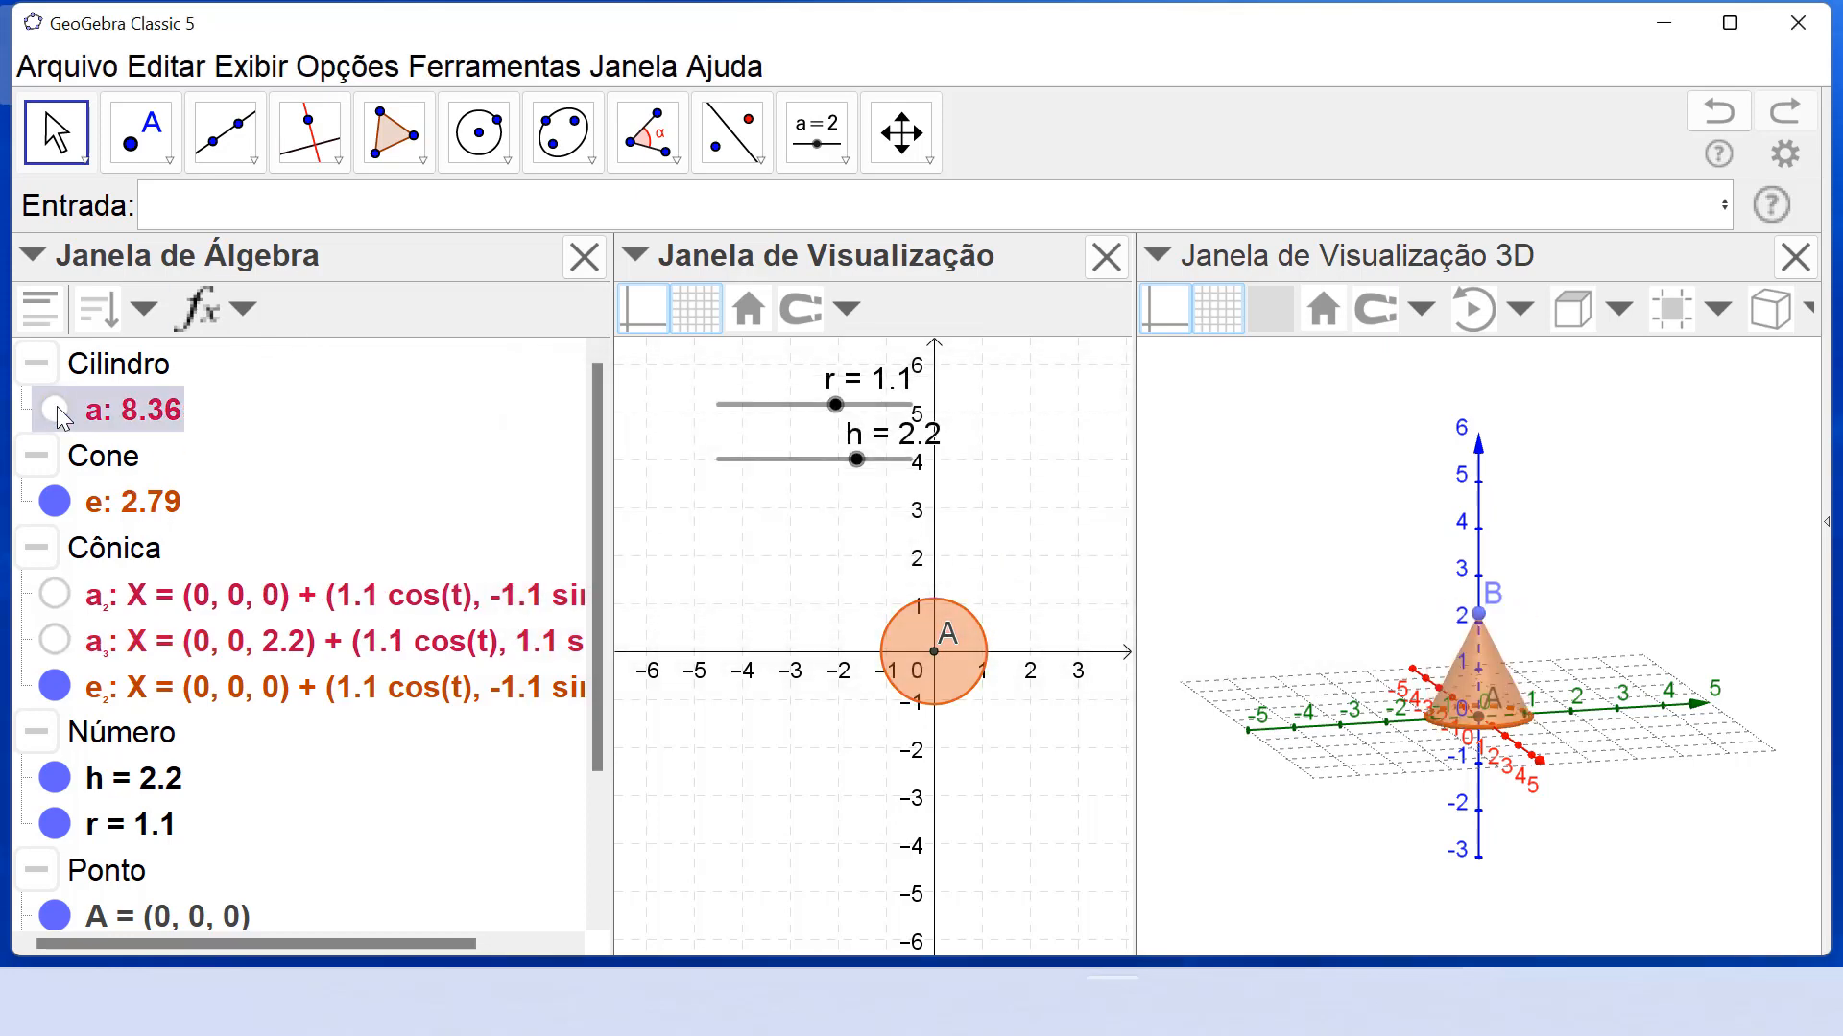
{"action": "left_click", "coordinate": [56, 410]}
{"action": "left_click_drag", "start_coordinate": [835, 404], "coordinate": [883, 495]}
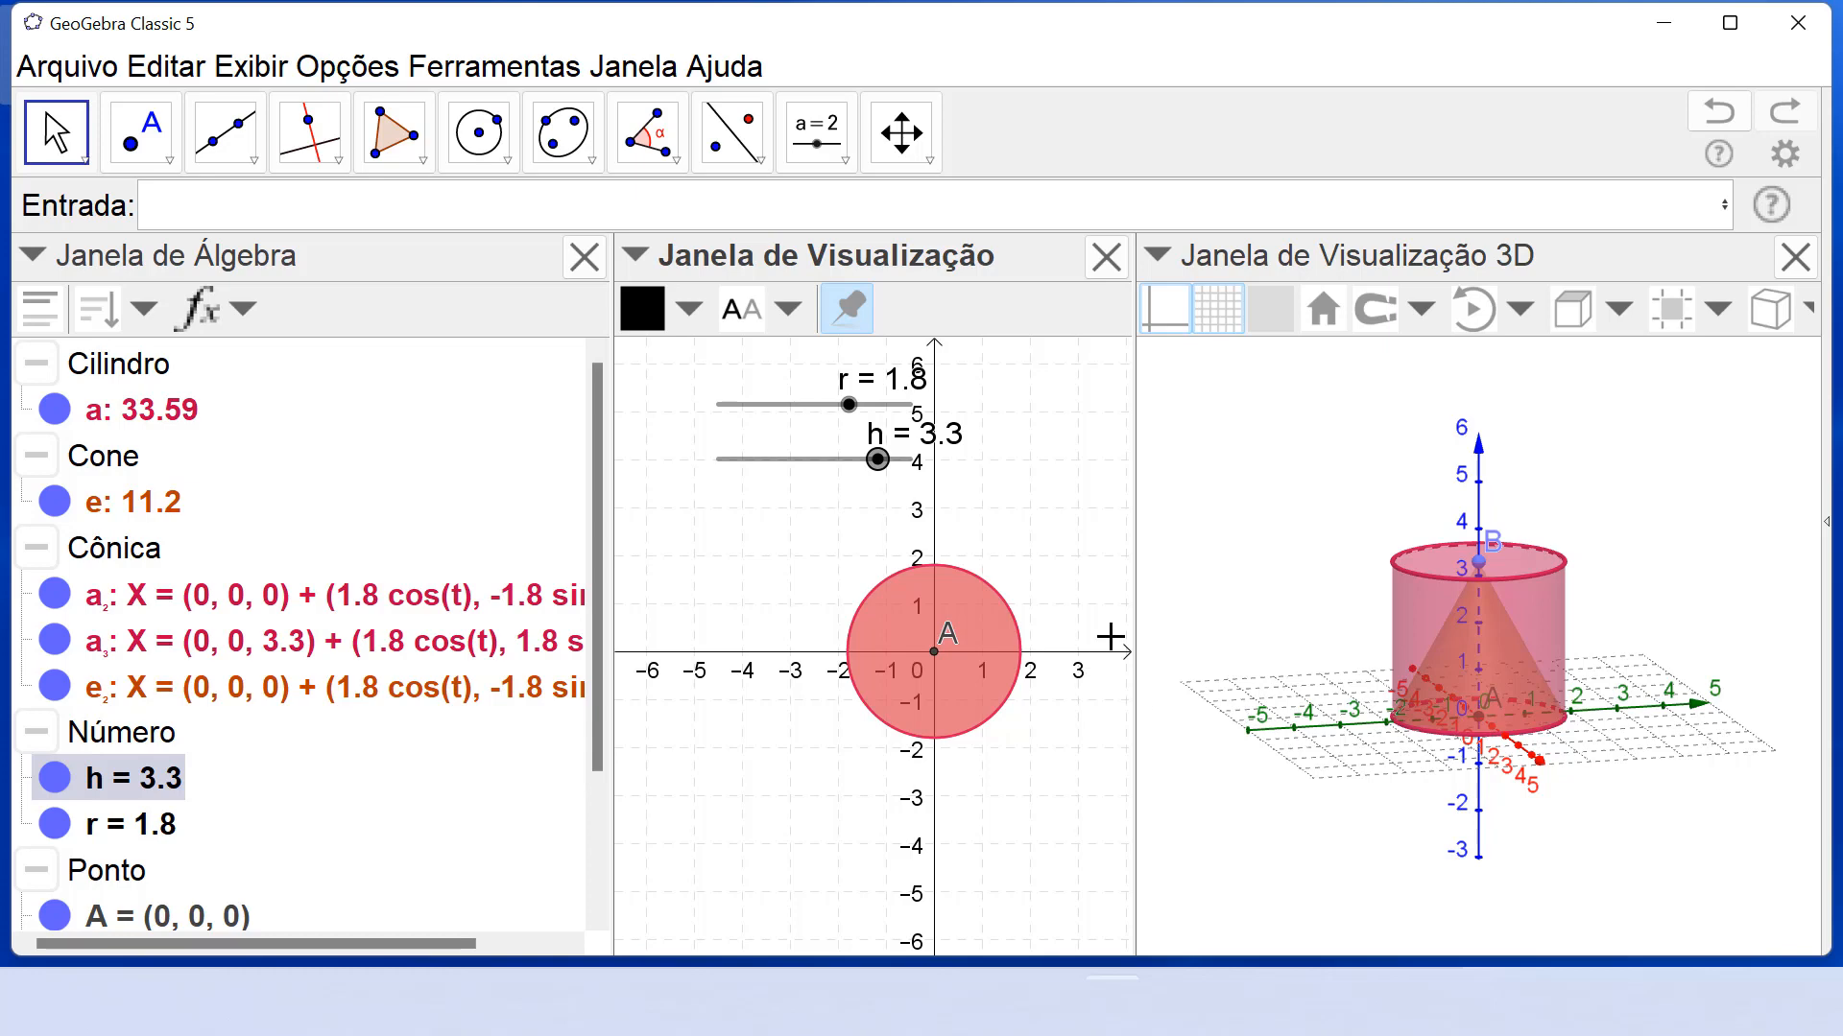
Change the cone's colour to blue and deselect it.
{"action": "right_click", "coordinate": [168, 506]}
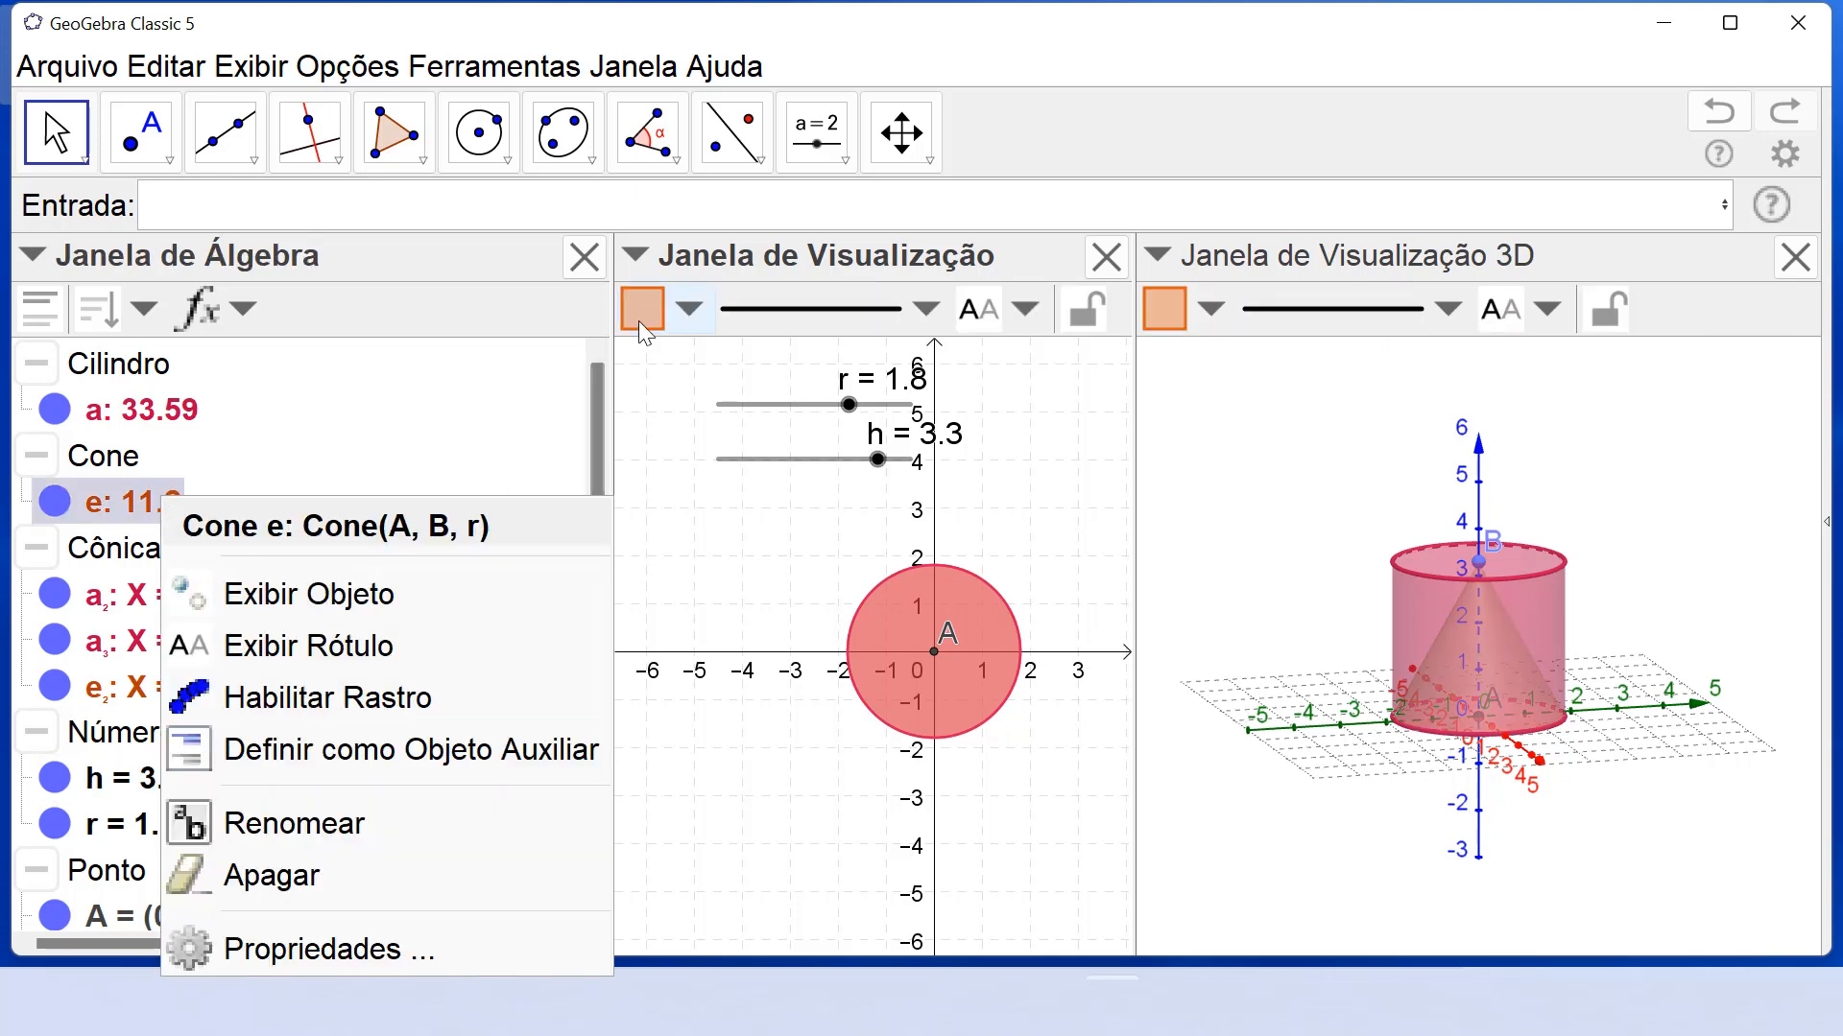
{"action": "left_click", "coordinate": [701, 319]}
{"action": "left_click", "coordinate": [693, 311]}
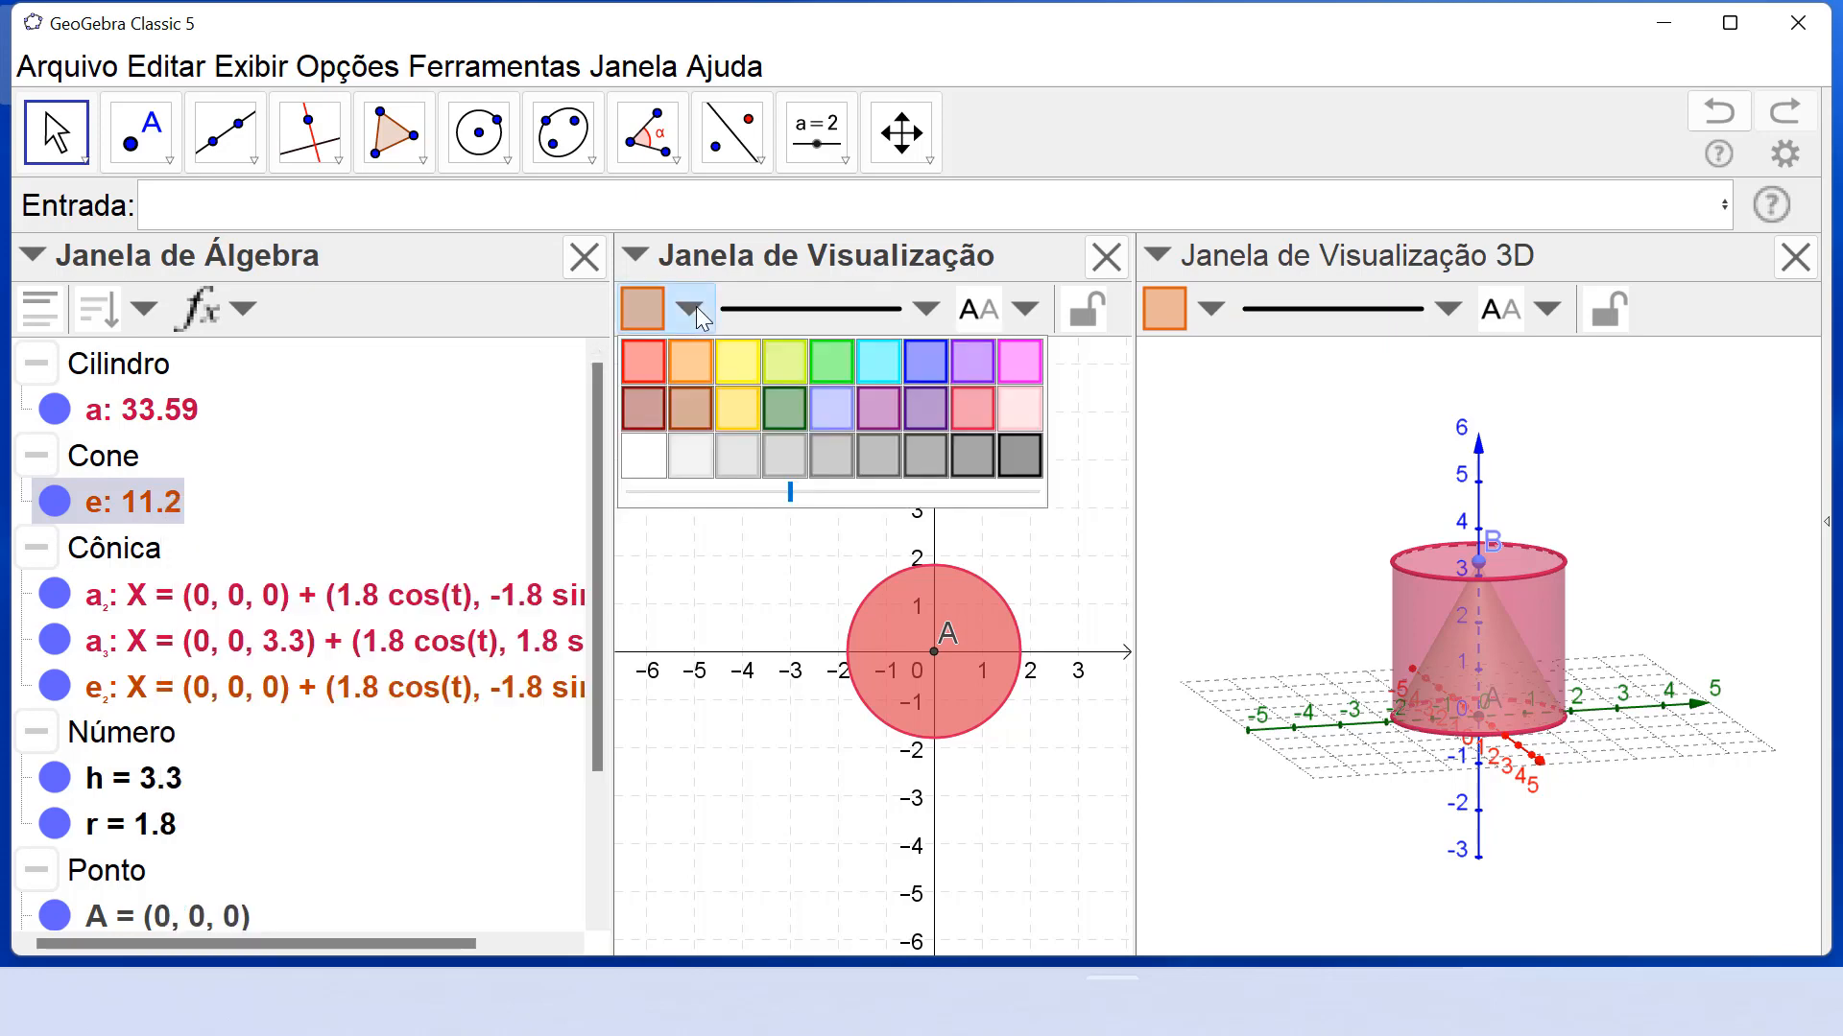
{"action": "left_click", "coordinate": [915, 366]}
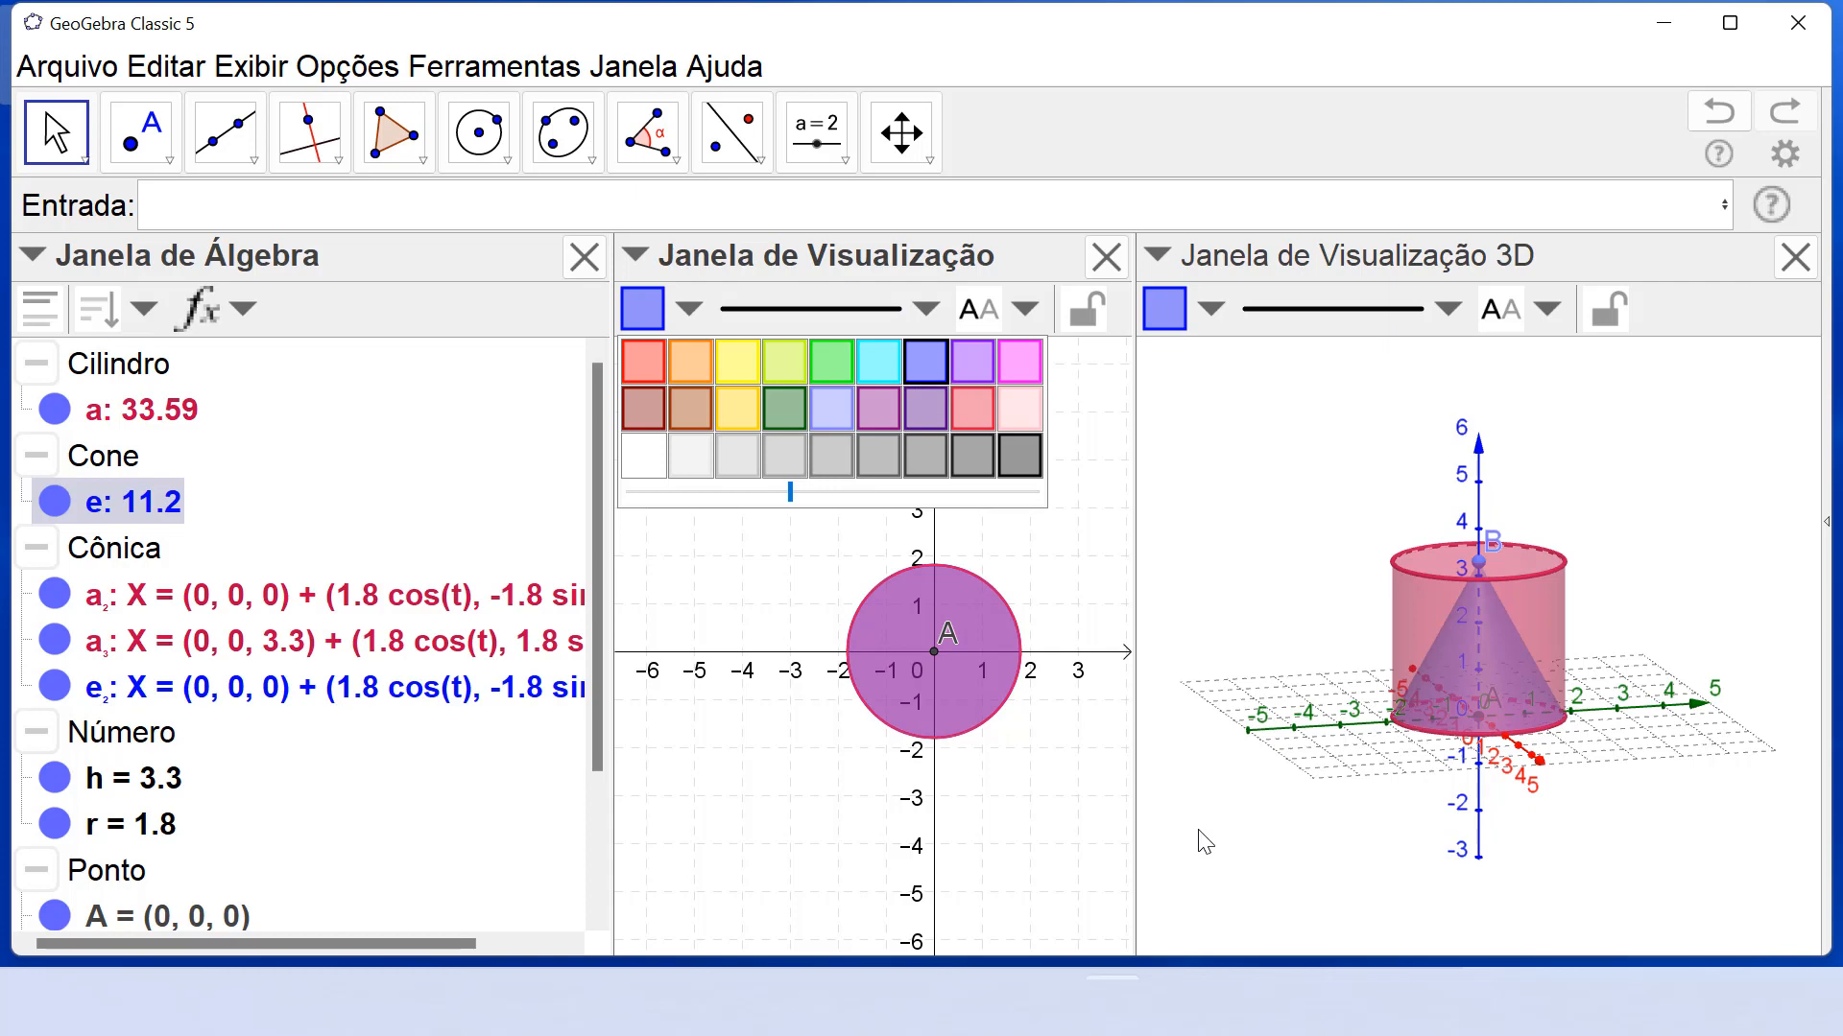
{"action": "left_click", "coordinate": [1238, 425]}
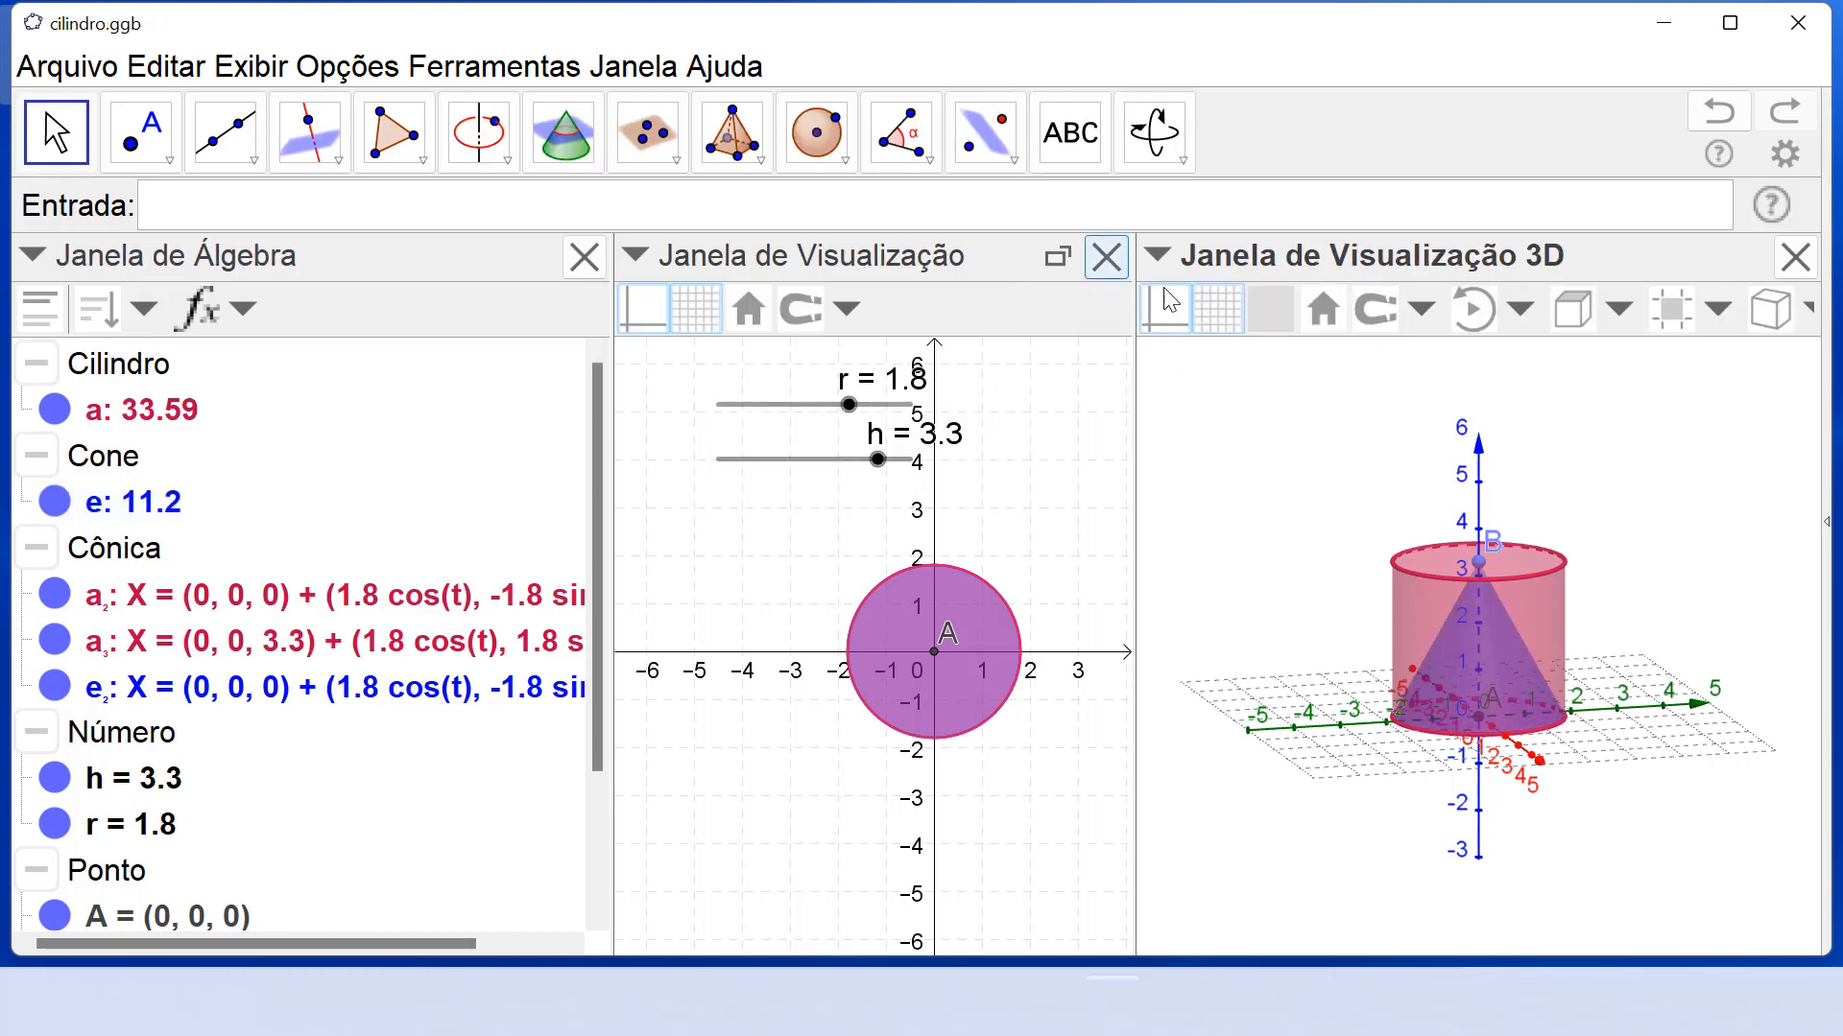
Start a text in the 3D view with LaTeX formula enabled and enter V_{cone}.
{"action": "left_click", "coordinate": [1075, 149]}
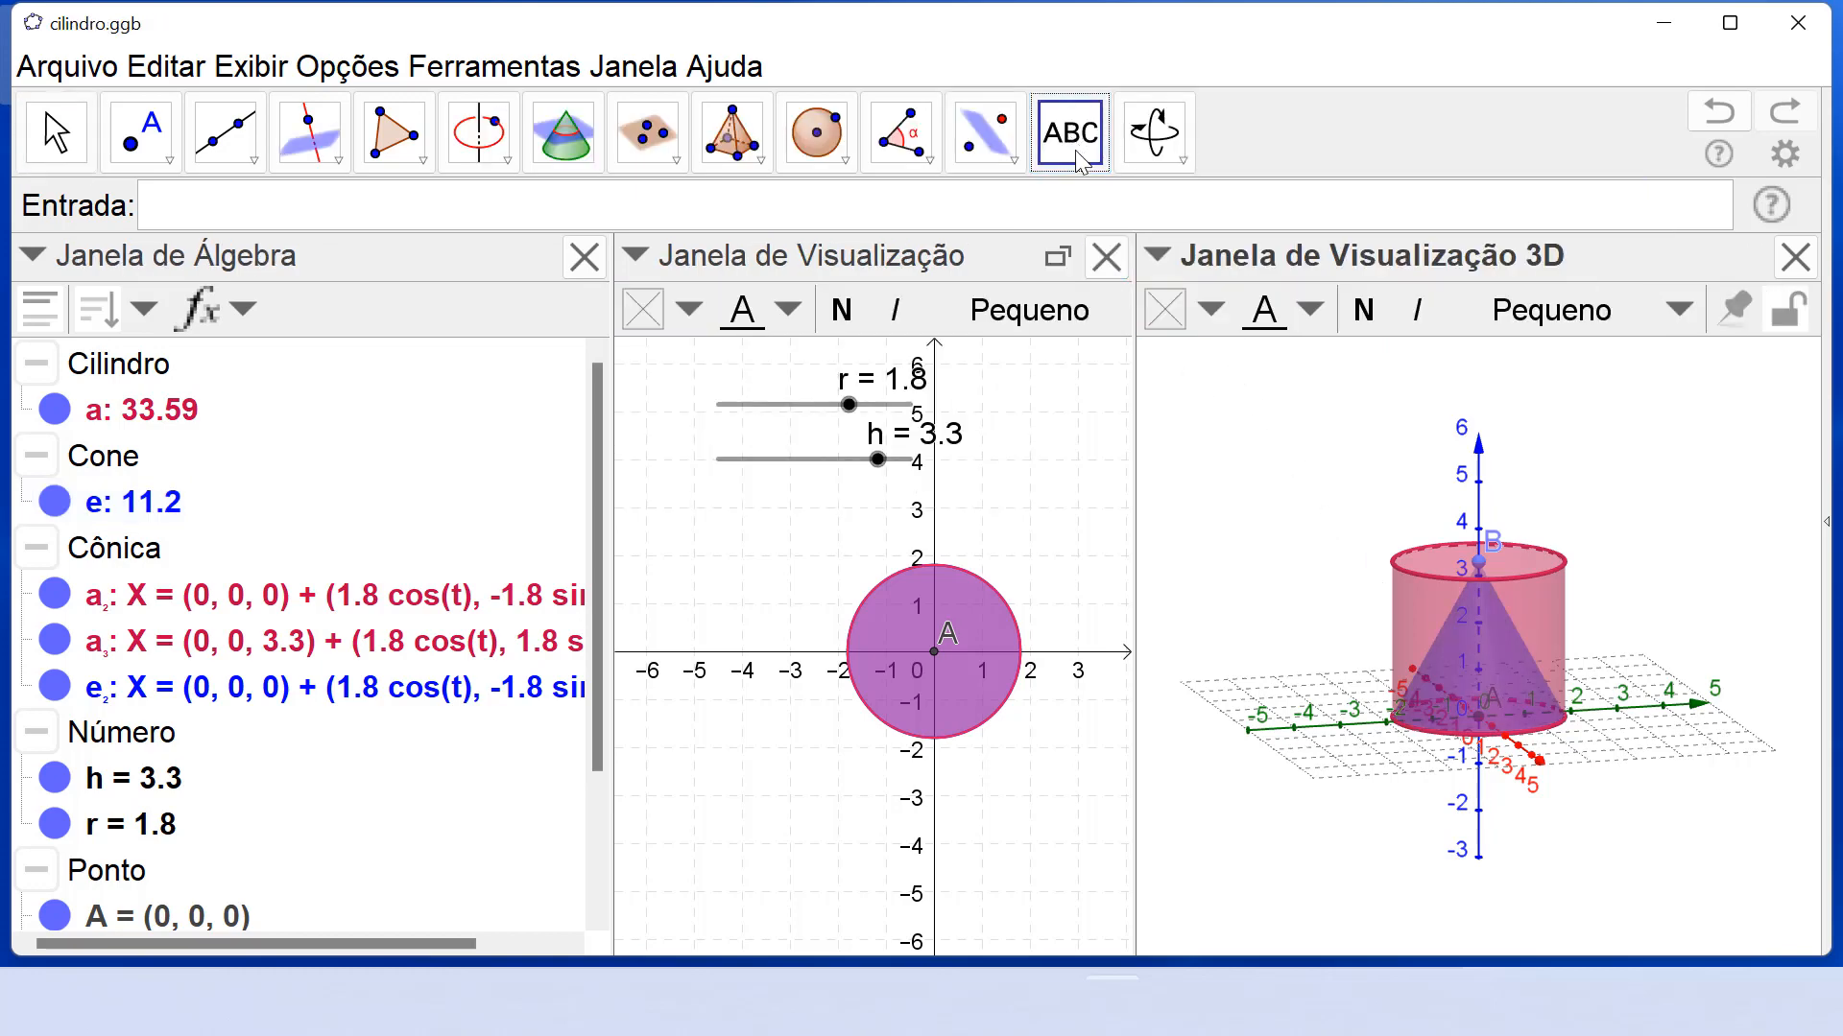
{"action": "left_click", "coordinate": [1219, 440]}
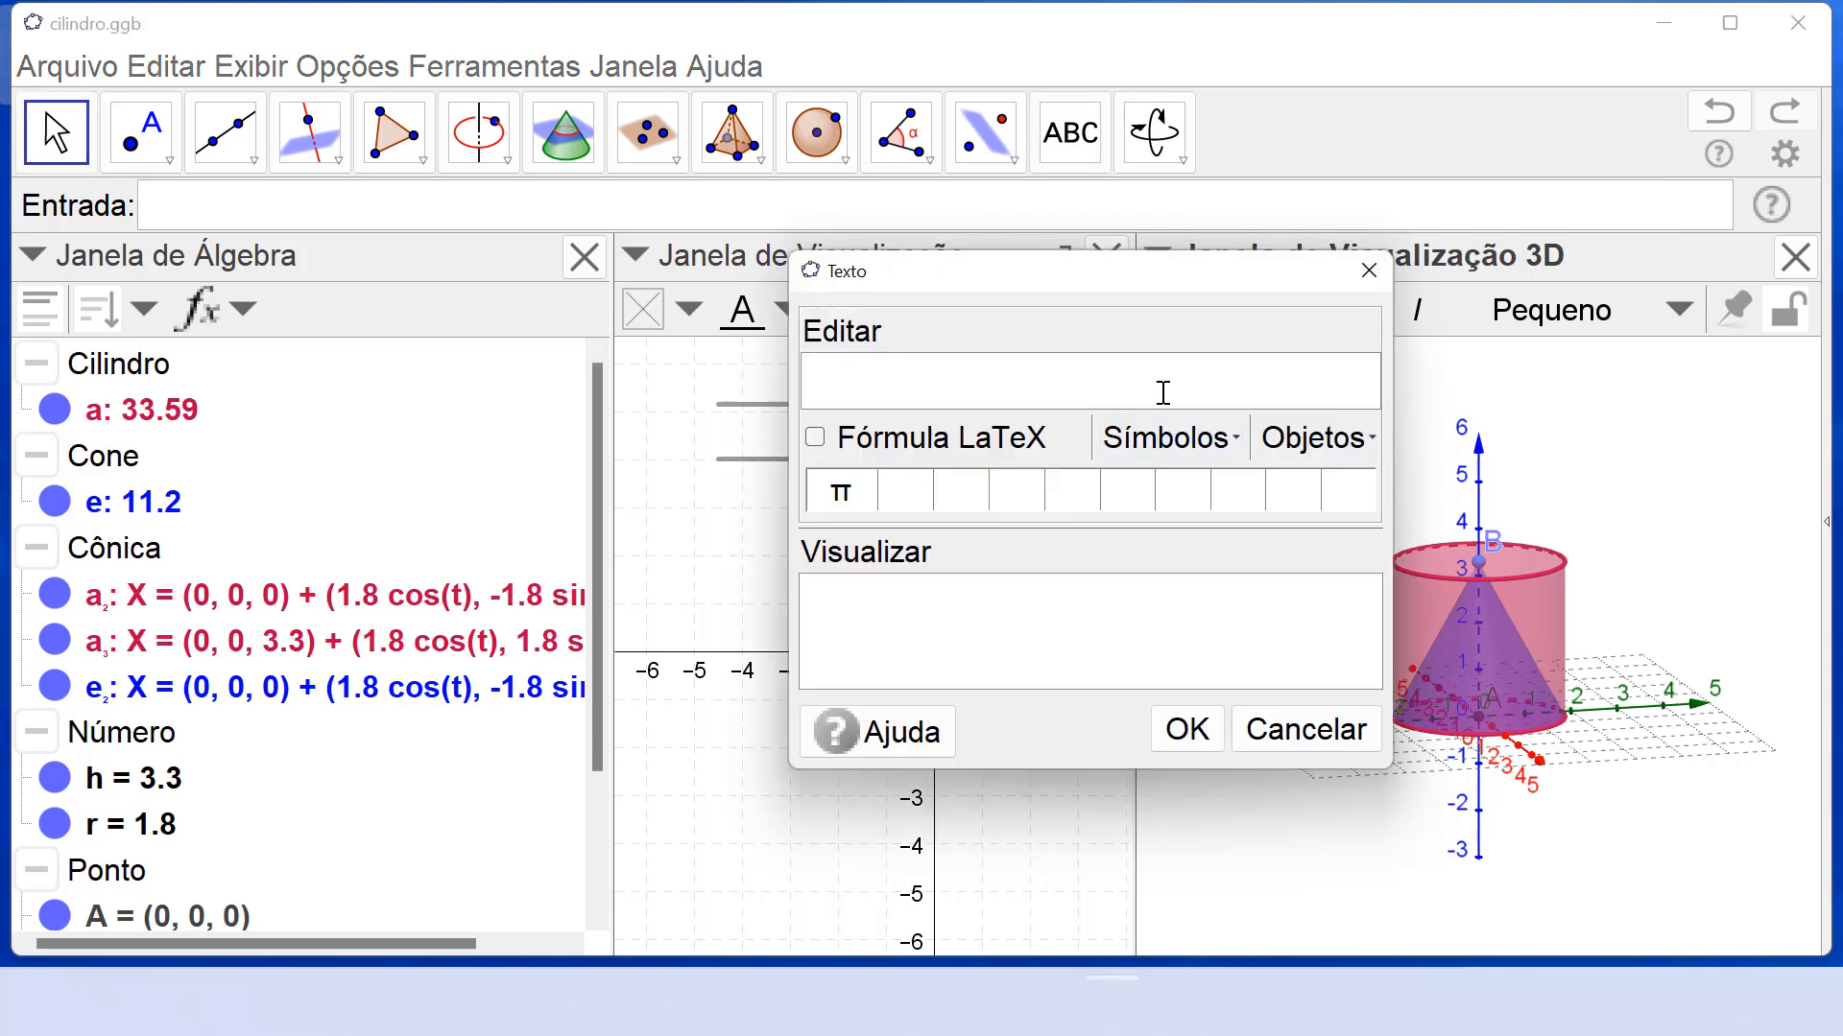
{"action": "left_click", "coordinate": [815, 439]}
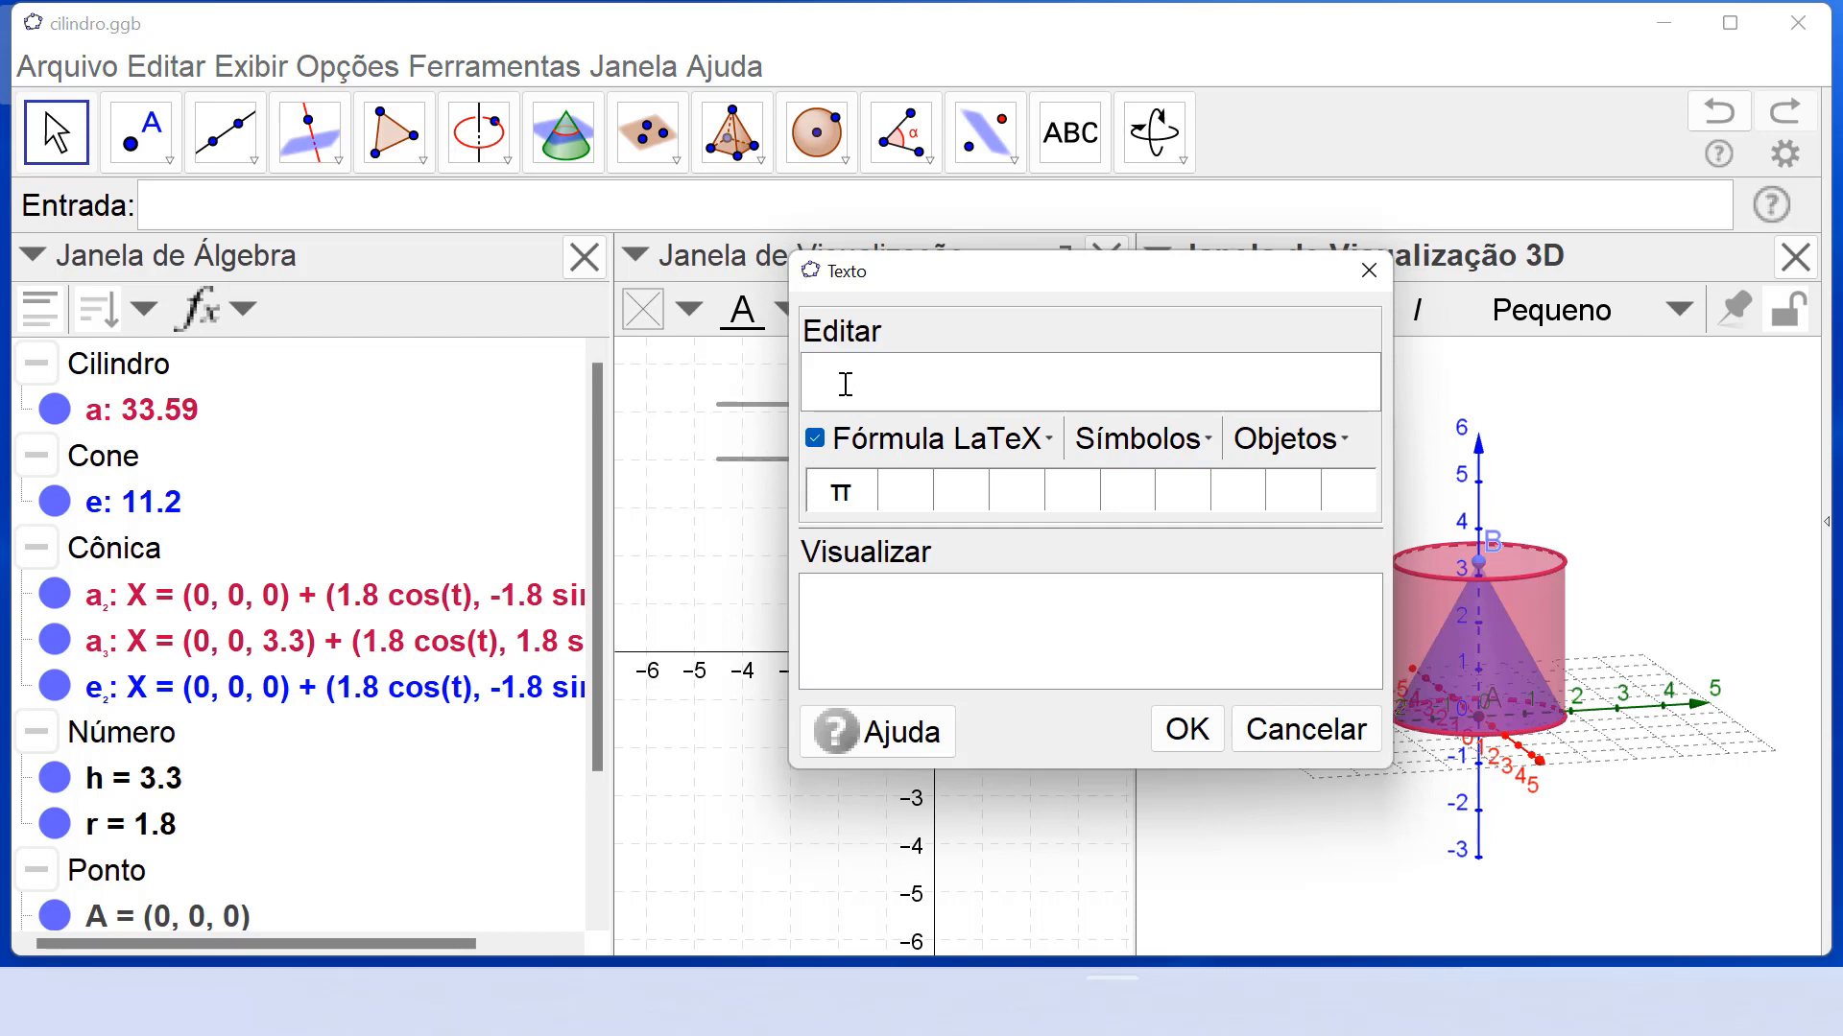
{"action": "type", "text": "V_{"}
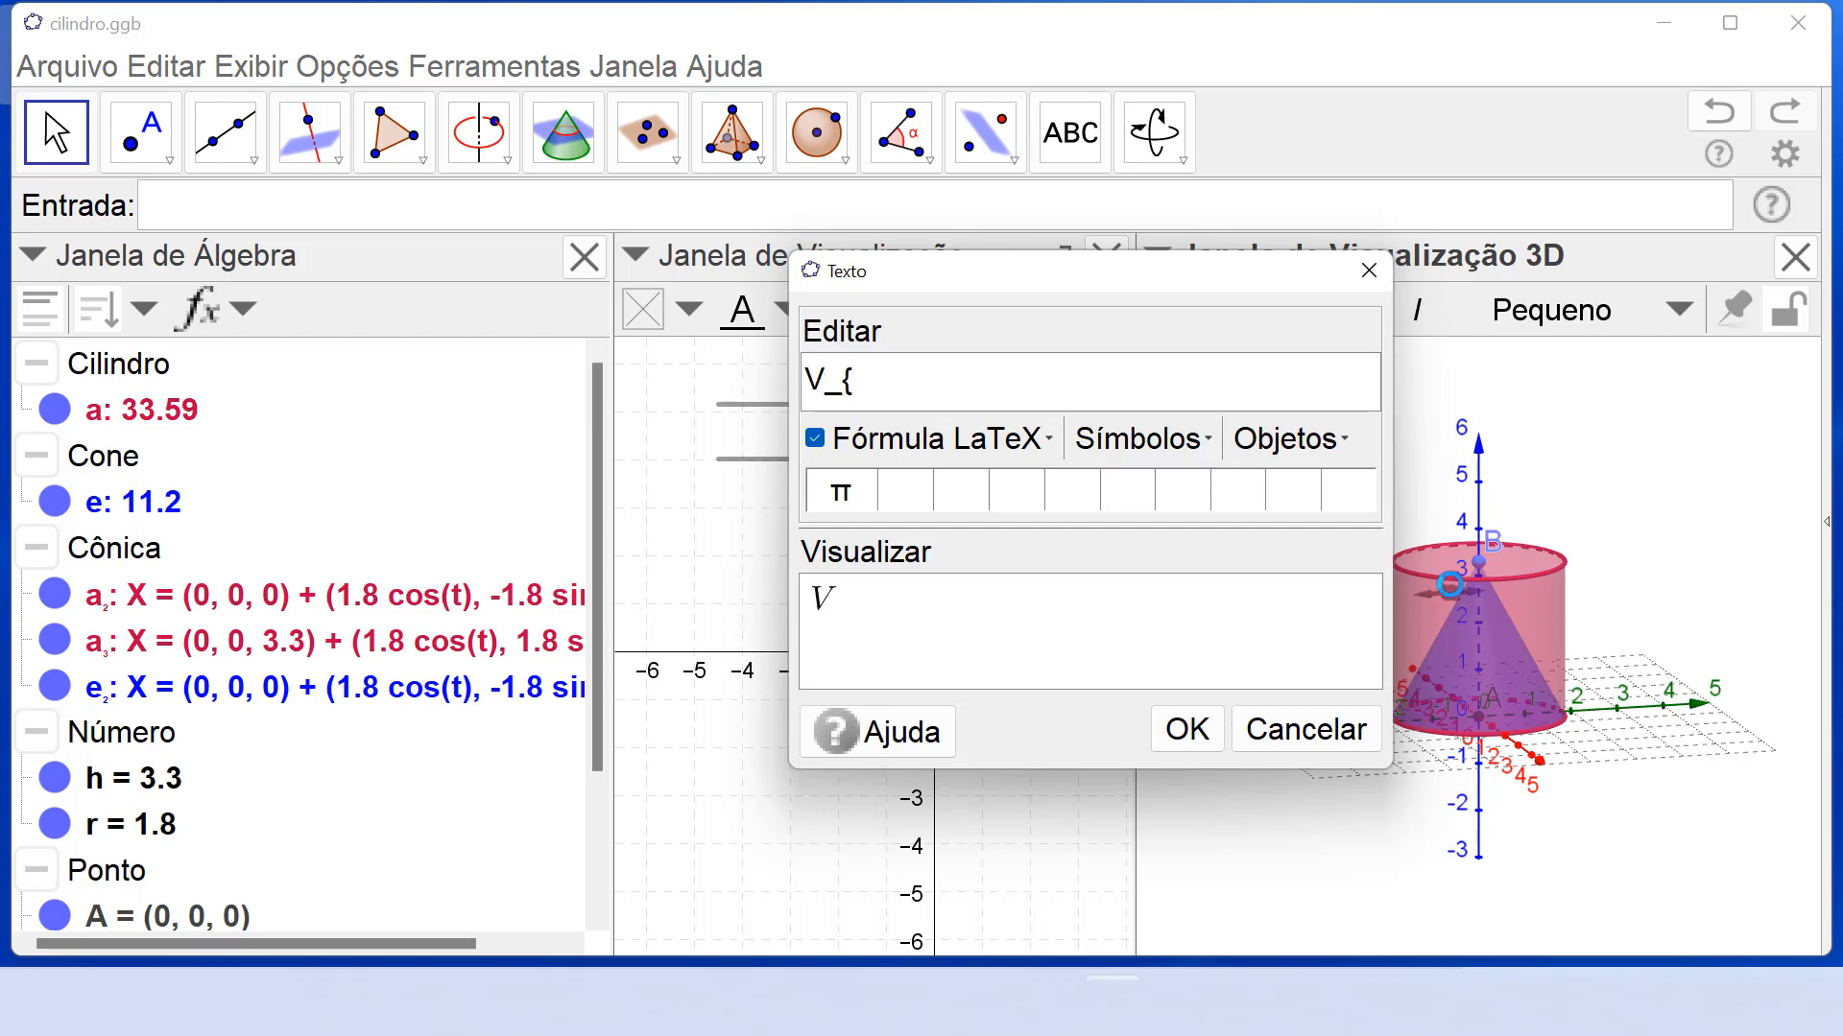
{"action": "type", "text": "cone}"}
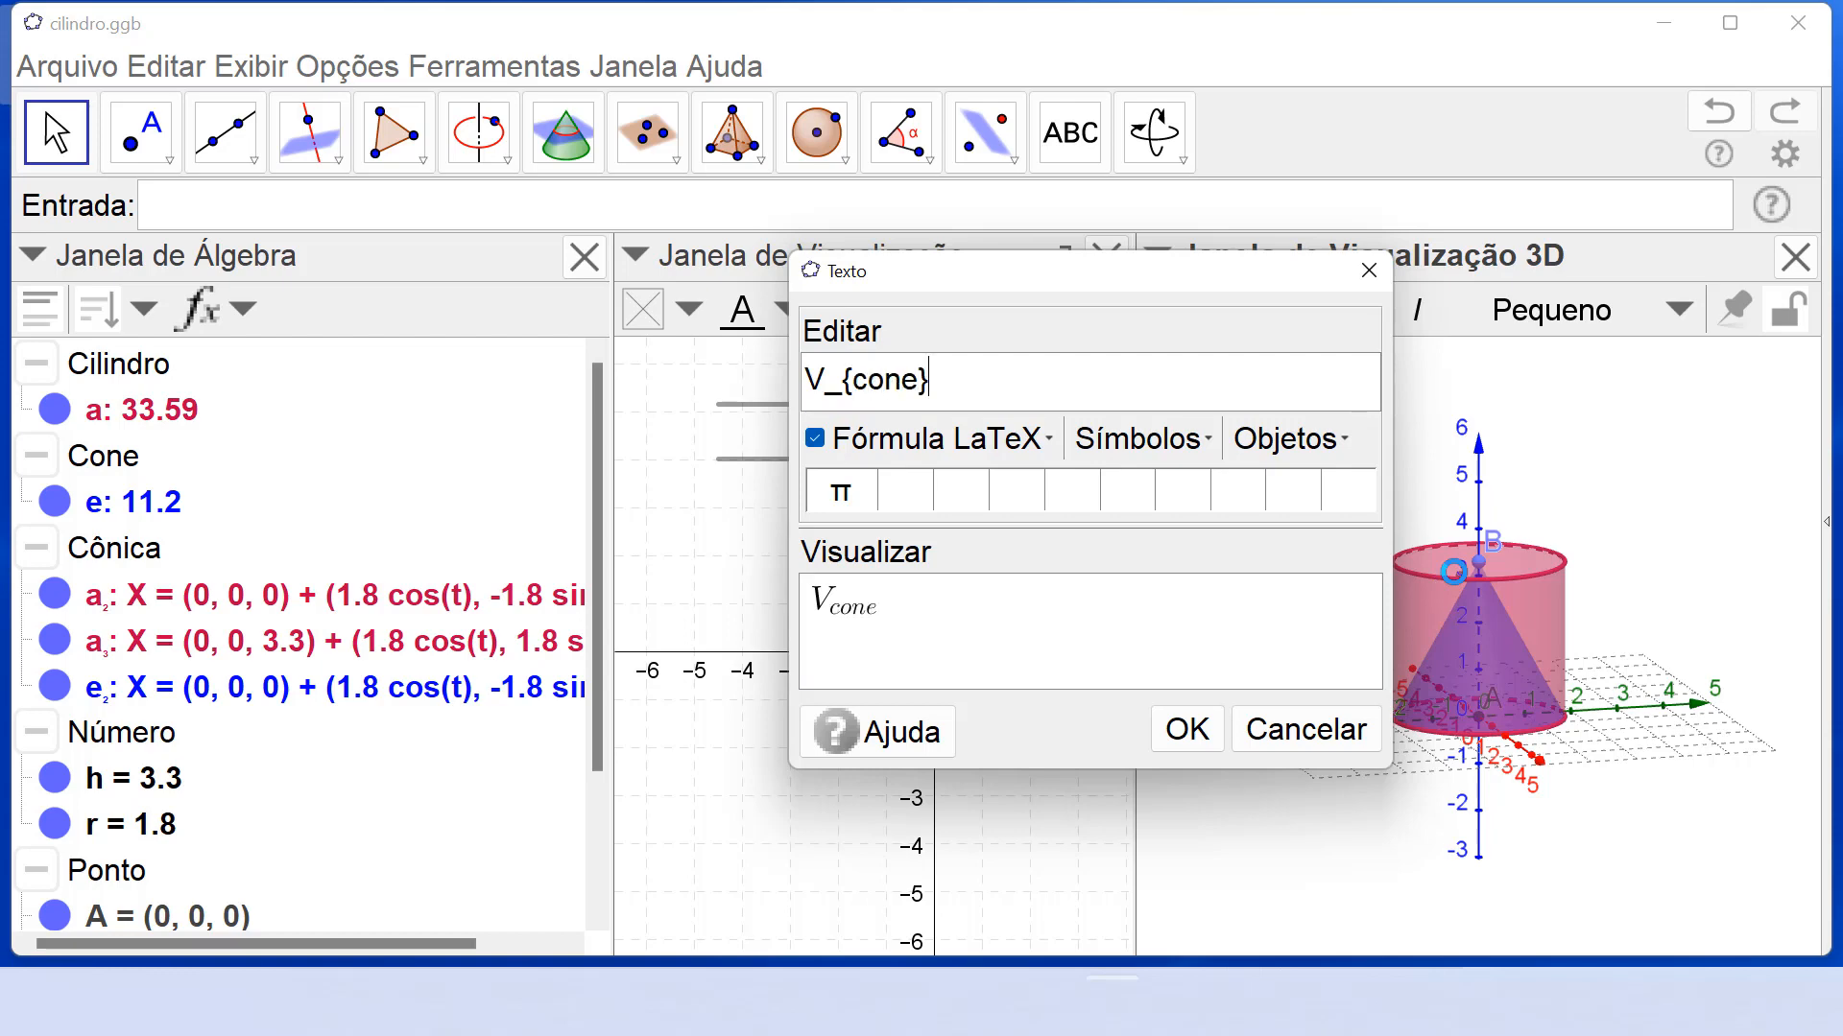
Append =\frac{1}{3} to the LaTeX formula after V_{cone}.
{"action": "type", "text": "=1"}
{"action": "key", "text": "BackSpace"}
{"action": "type", "text": "\\frac{}{}"}
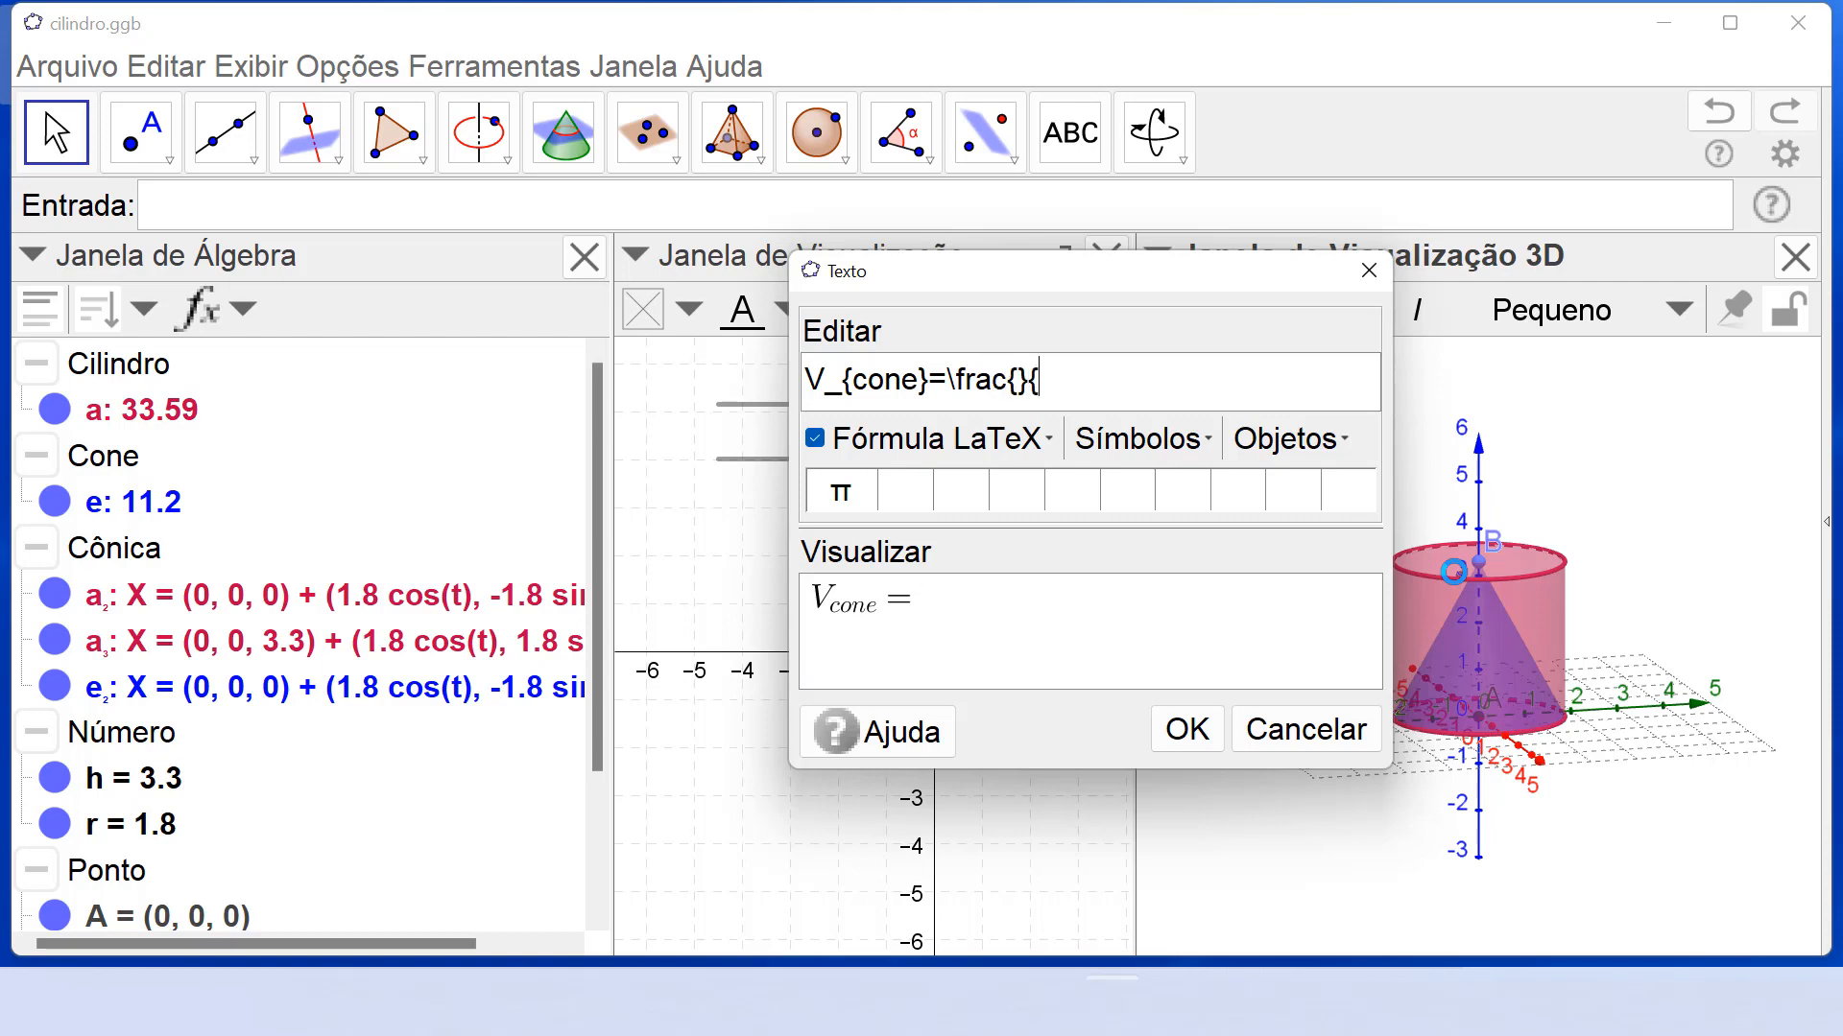
{"action": "key", "text": "Left"}
{"action": "key", "text": "Left"}
{"action": "key", "text": "Left"}
{"action": "type", "text": "1"}
{"action": "key", "text": "Right"}
{"action": "key", "text": "Right"}
{"action": "type", "text": "3"}
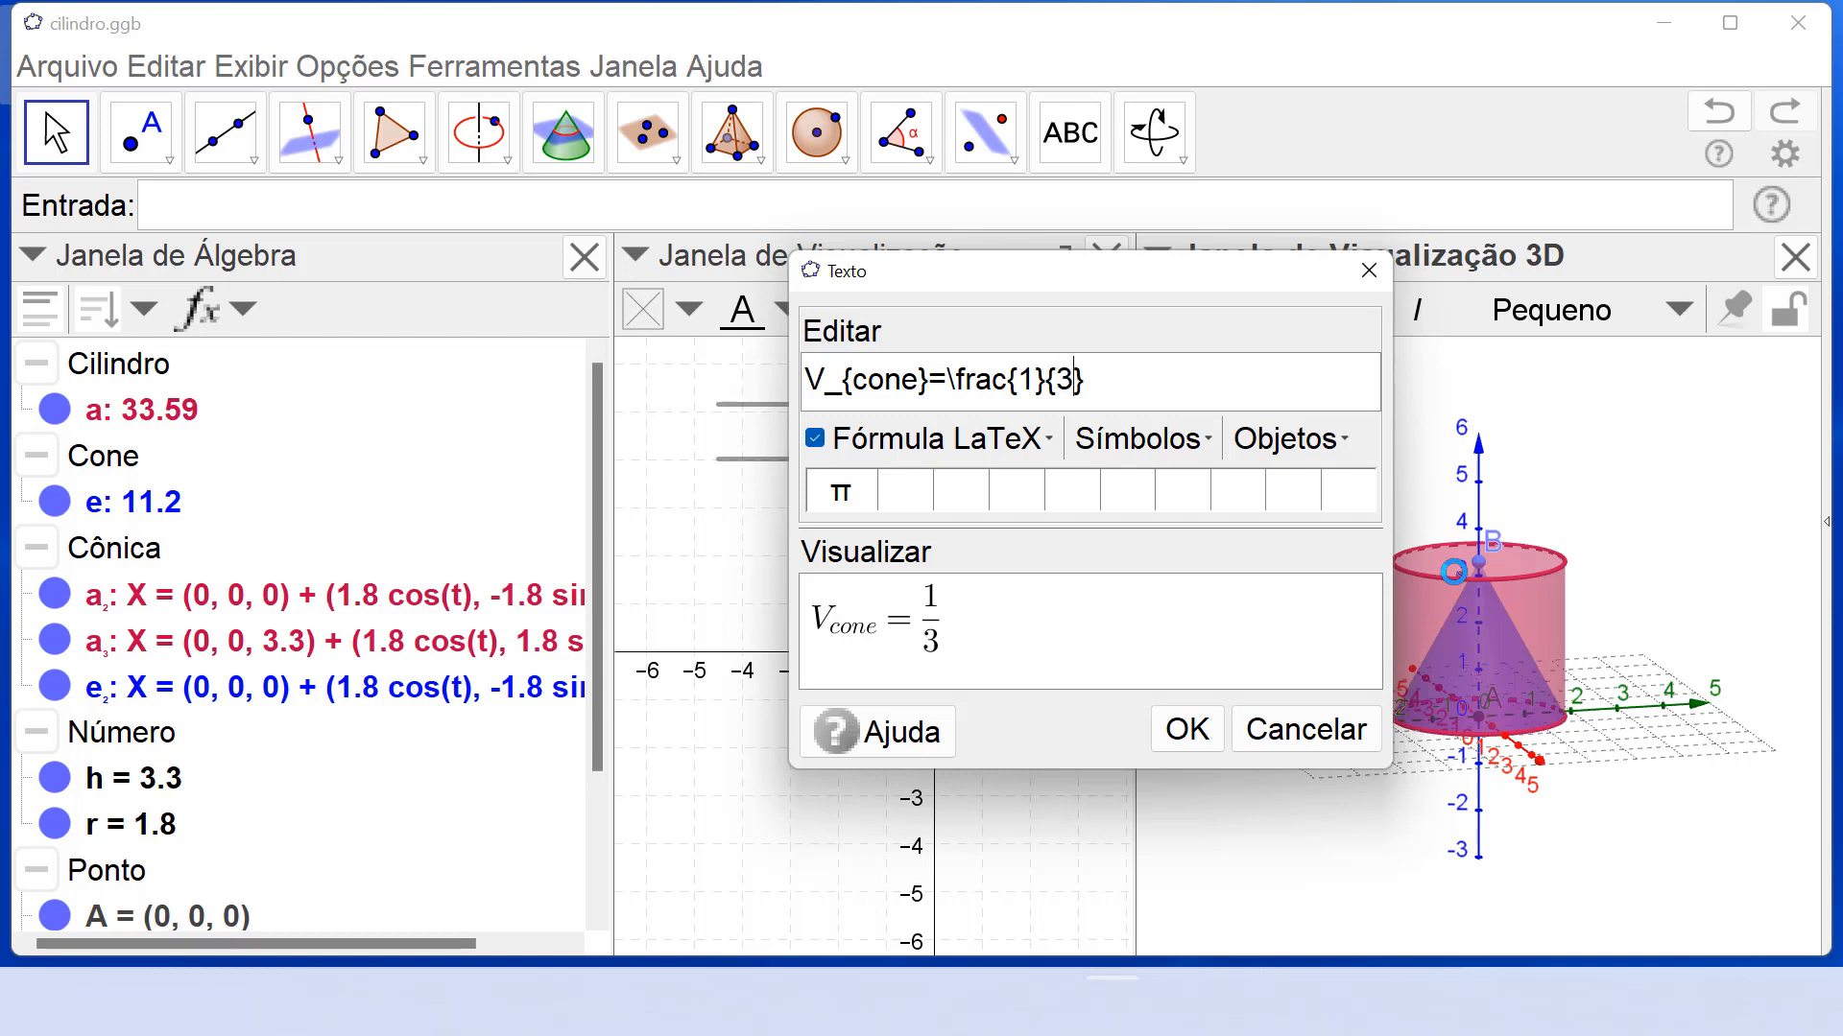
Append V_{cilindro} and an equals sign to the formula after the one-third fraction.
{"action": "key", "text": "Right"}
{"action": "type", "text": "V_{cilindro"}
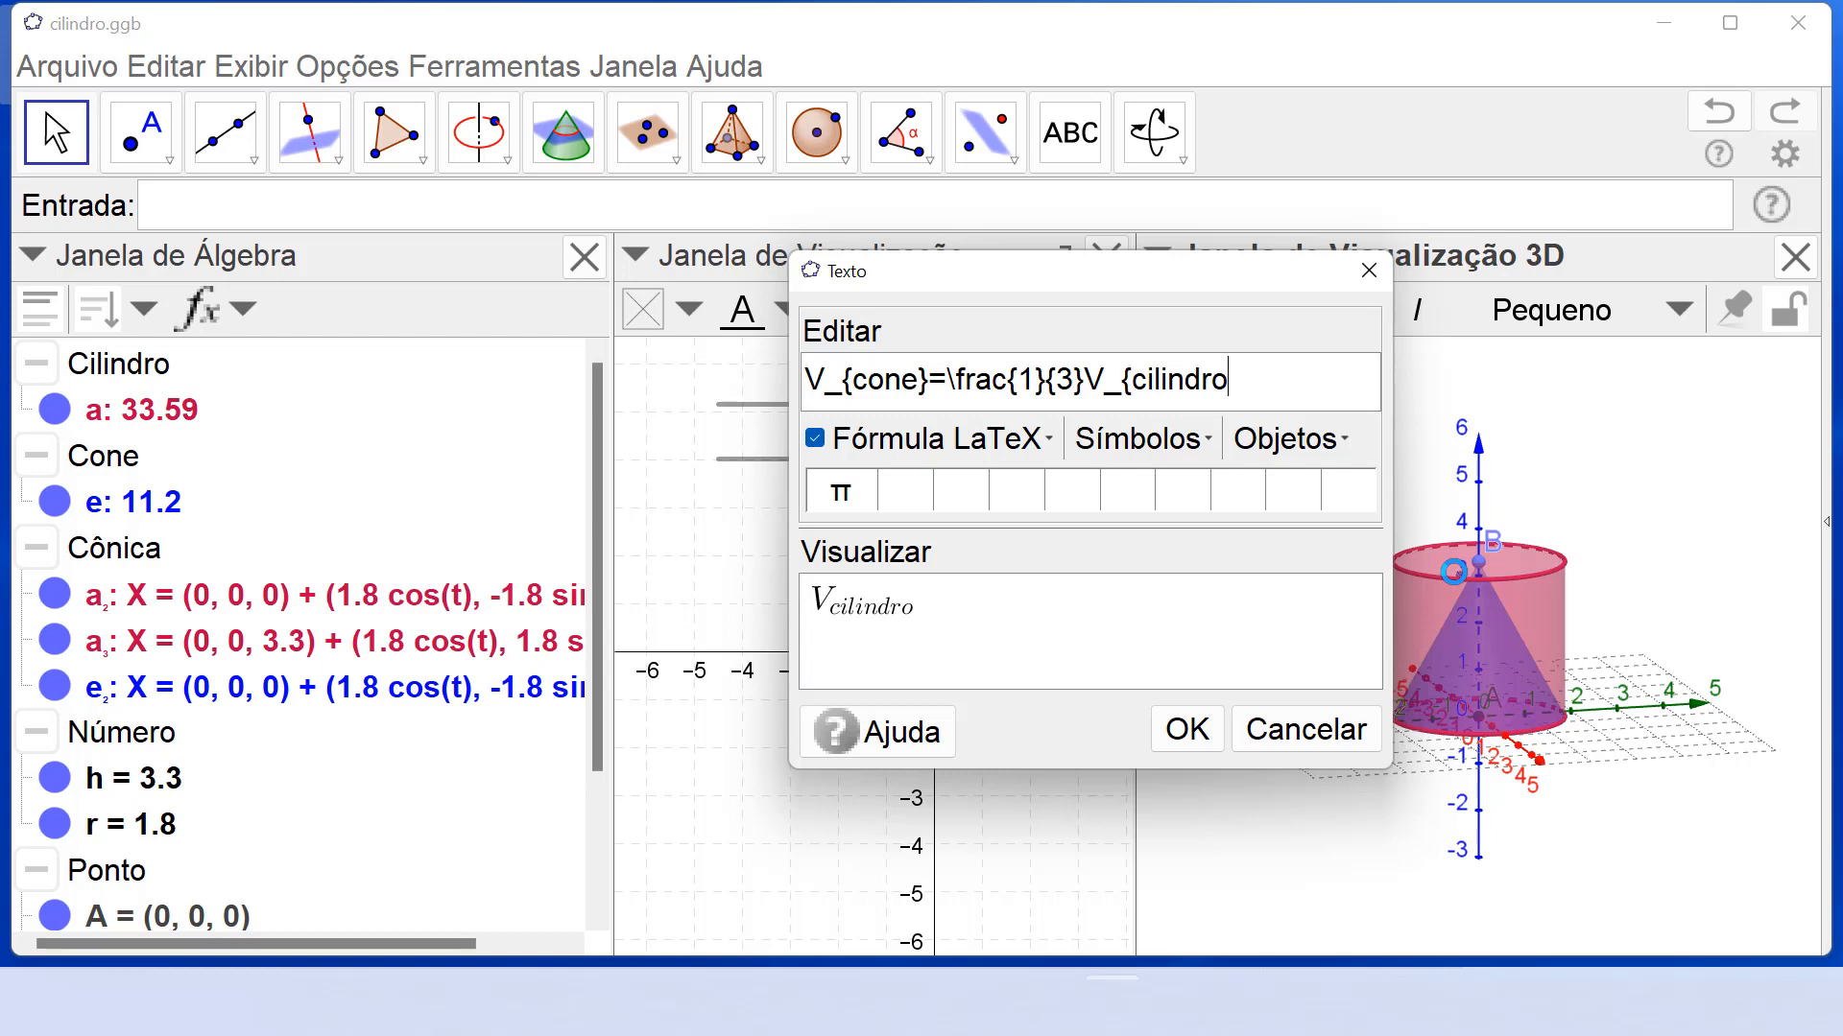
{"action": "type", "text": "}"}
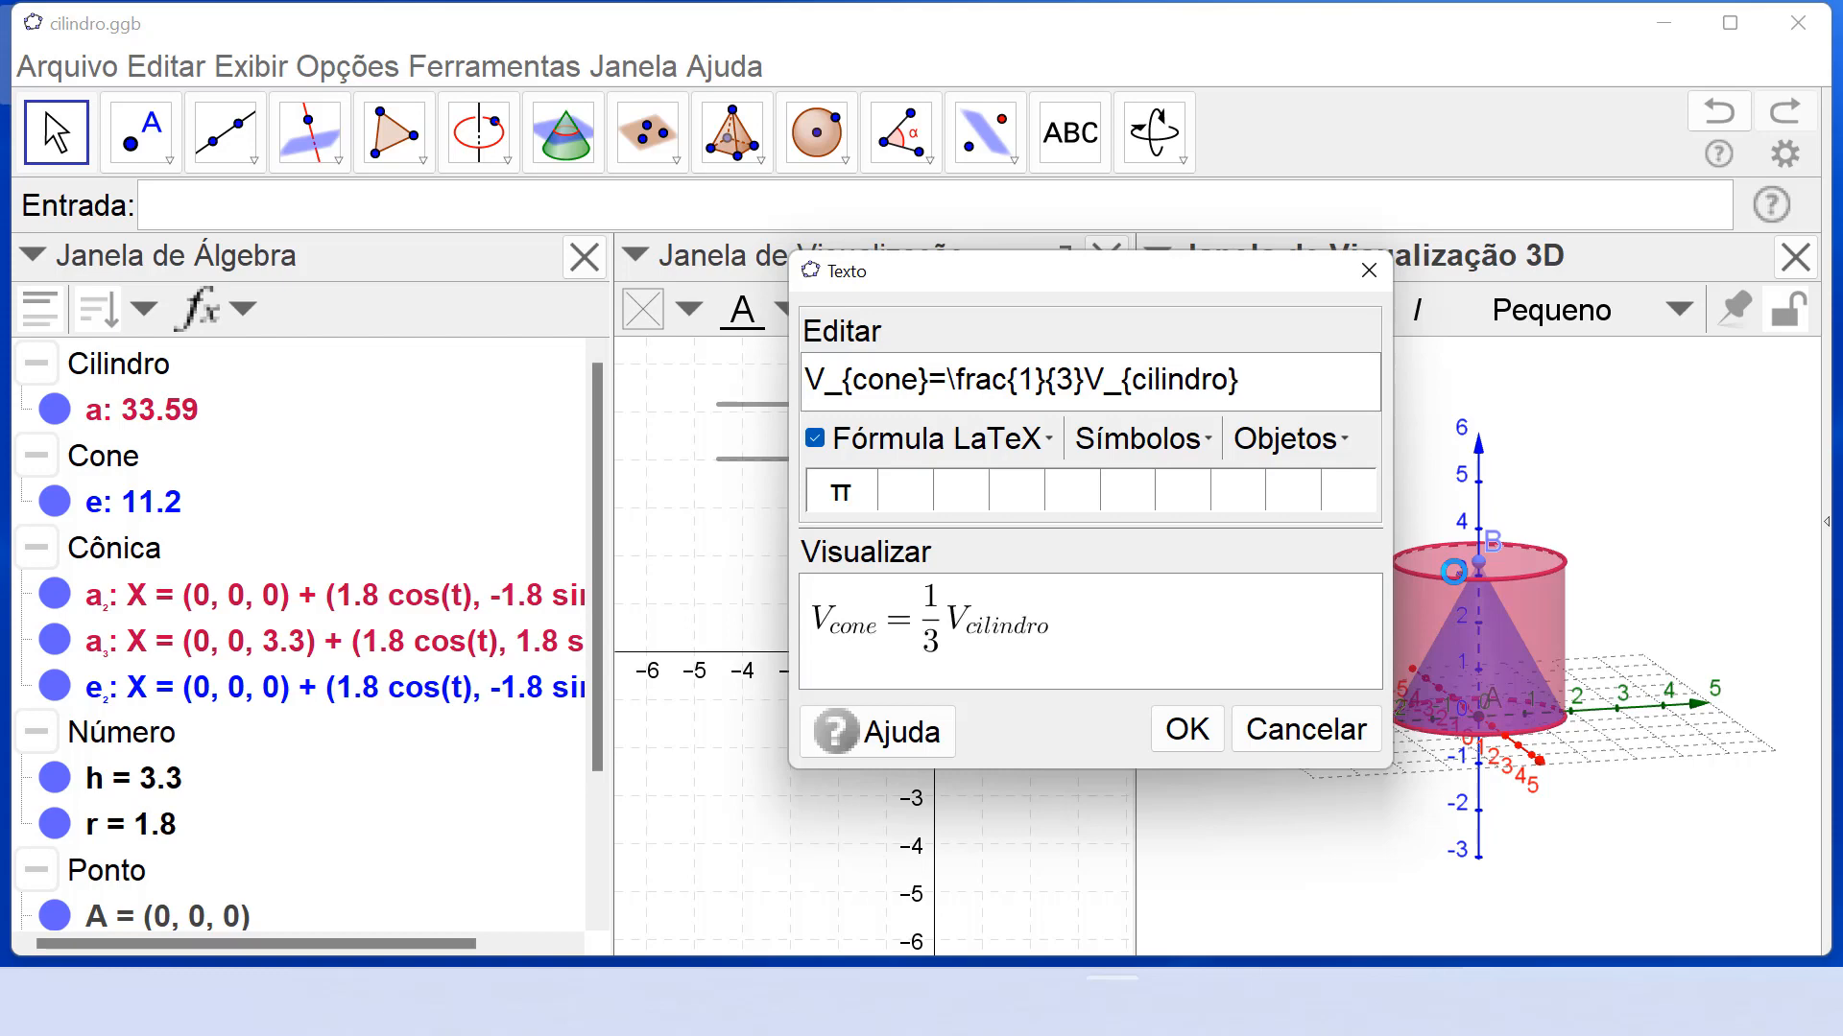
{"action": "type", "text": "=1"}
{"action": "key", "text": "BackSpace"}
Copy \frac{1}{3} from the formula and paste it at the end, after the second equals sign.
{"action": "left_click", "coordinate": [954, 381]}
{"action": "left_click_drag", "start_coordinate": [954, 381], "coordinate": [1083, 381]}
{"action": "key", "text": "ctrl+c"}
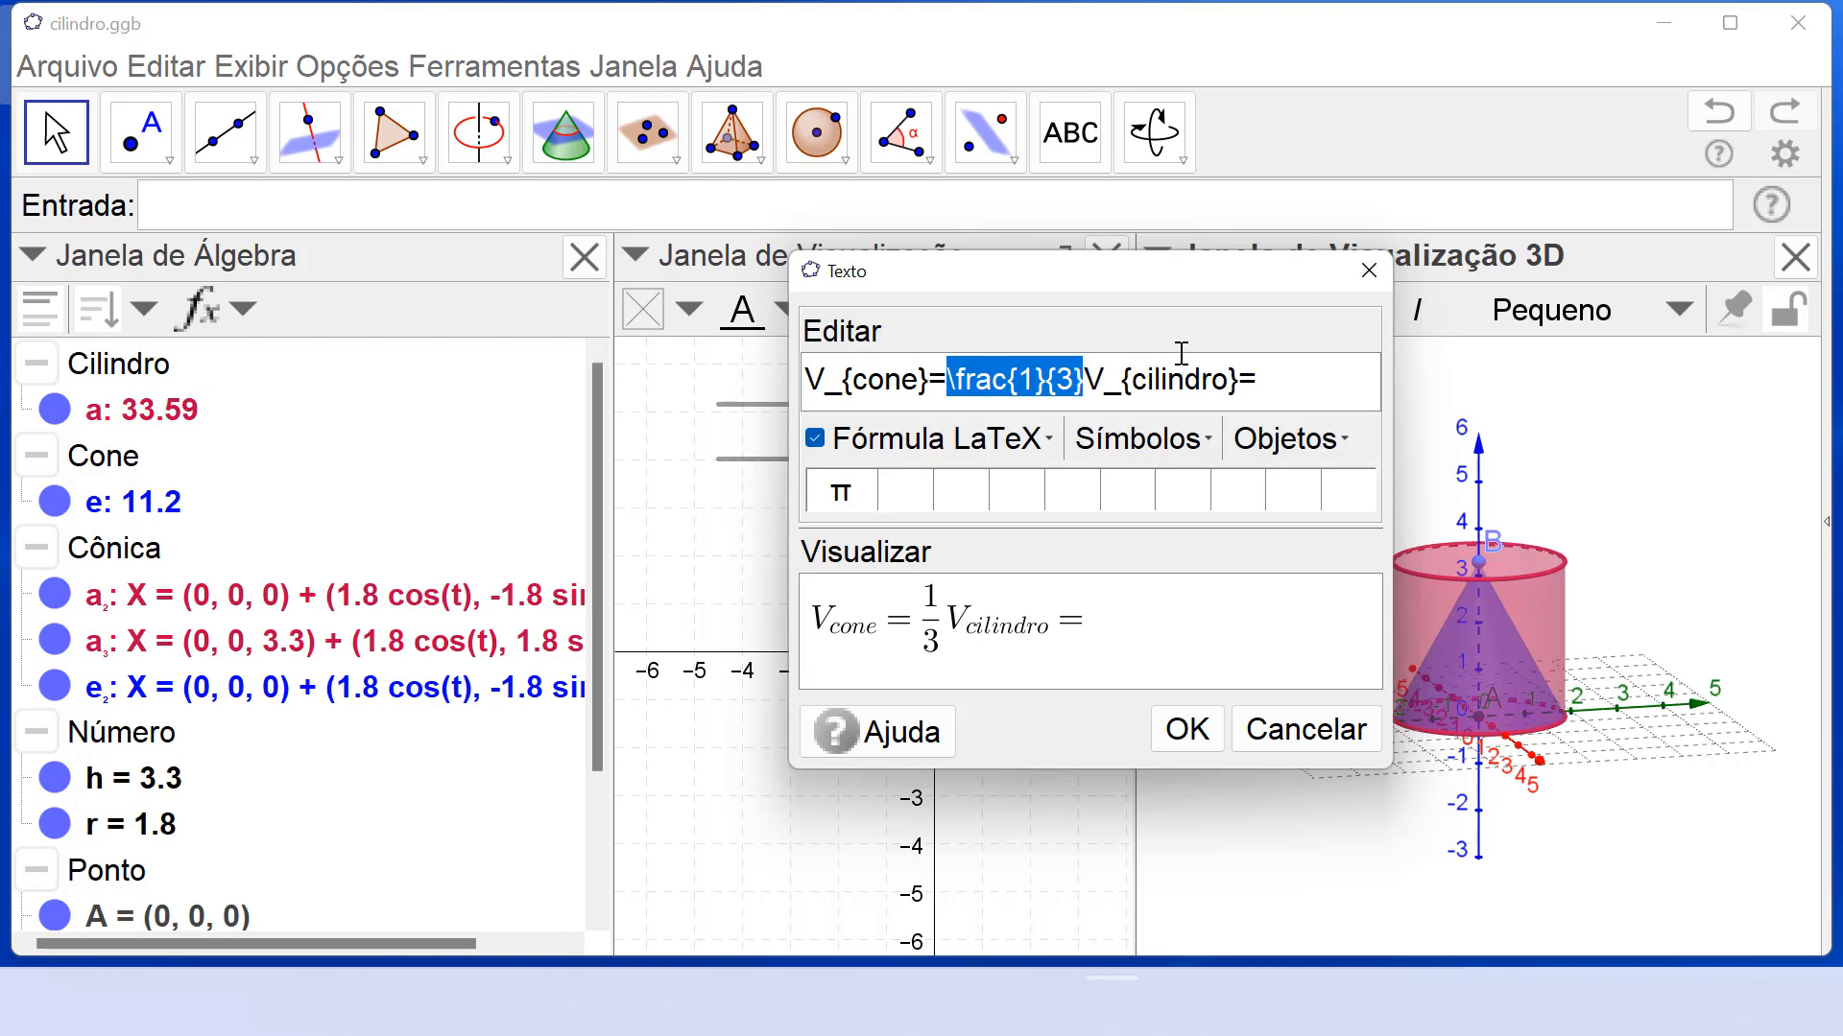
{"action": "left_click", "coordinate": [1290, 388]}
{"action": "type", "text": "v"}
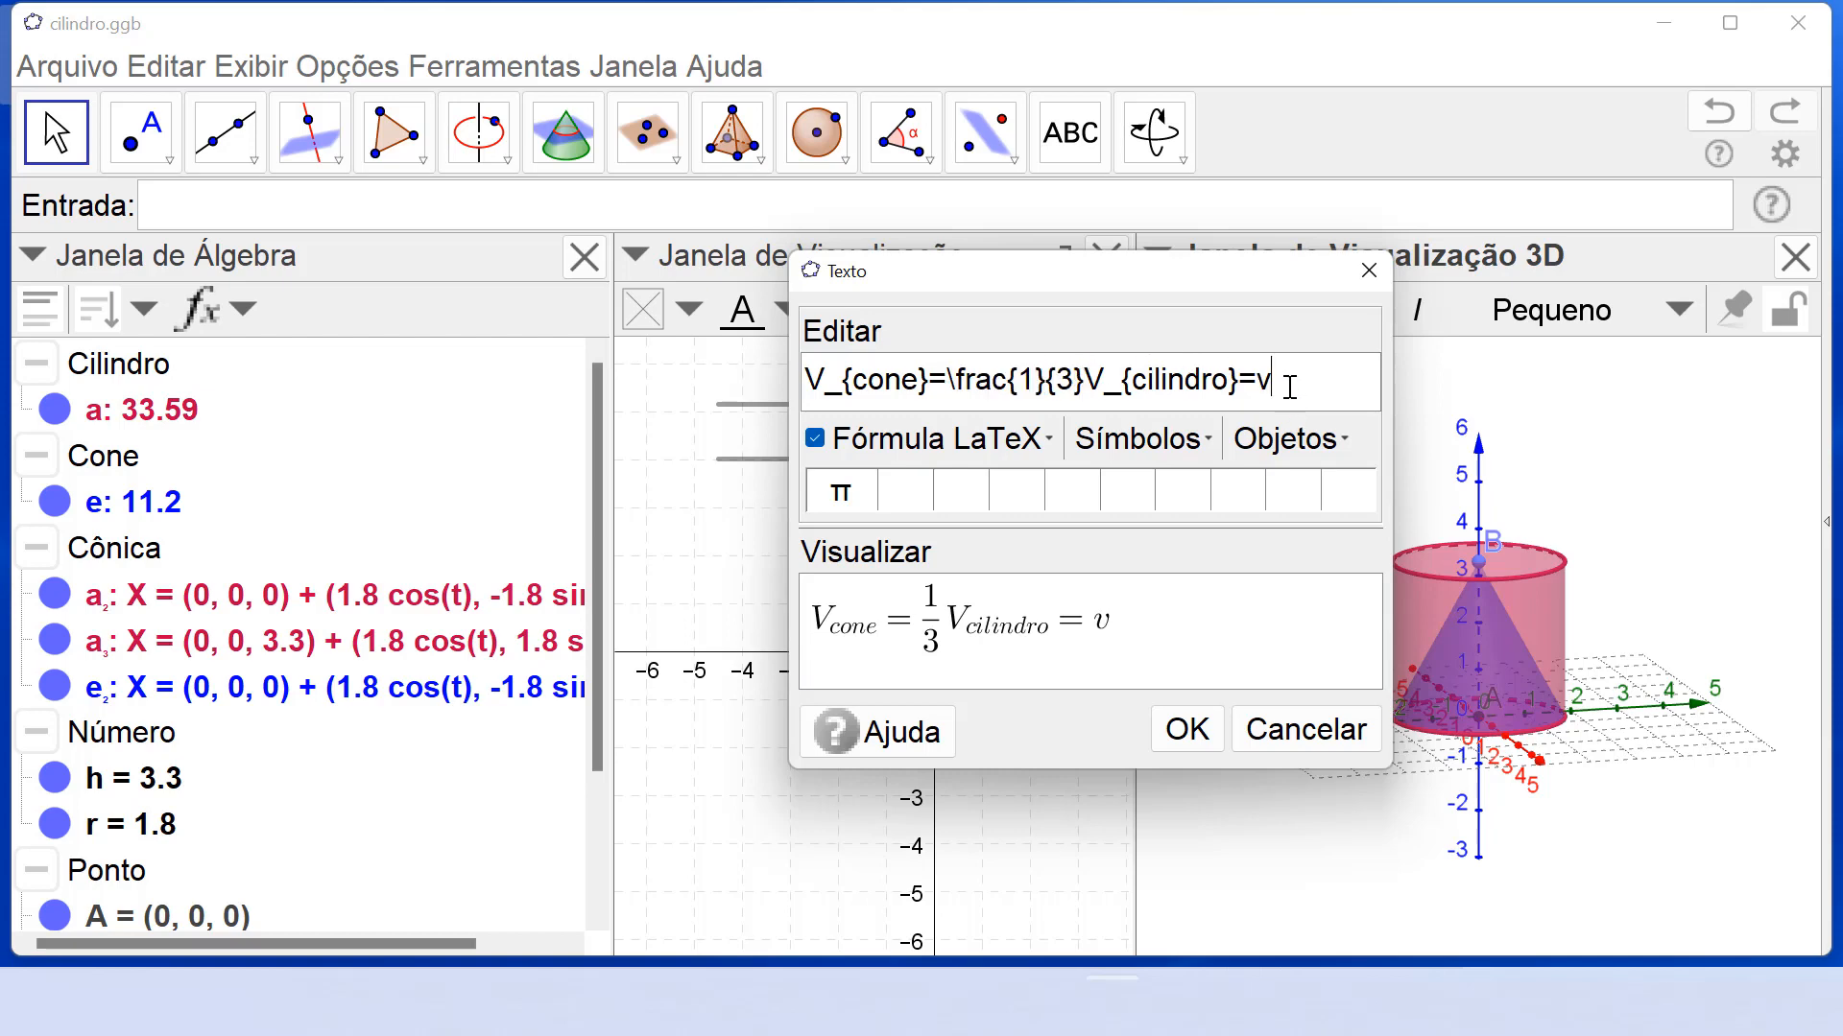
{"action": "key", "text": "BackSpace"}
{"action": "key", "text": "ctrl+v"}
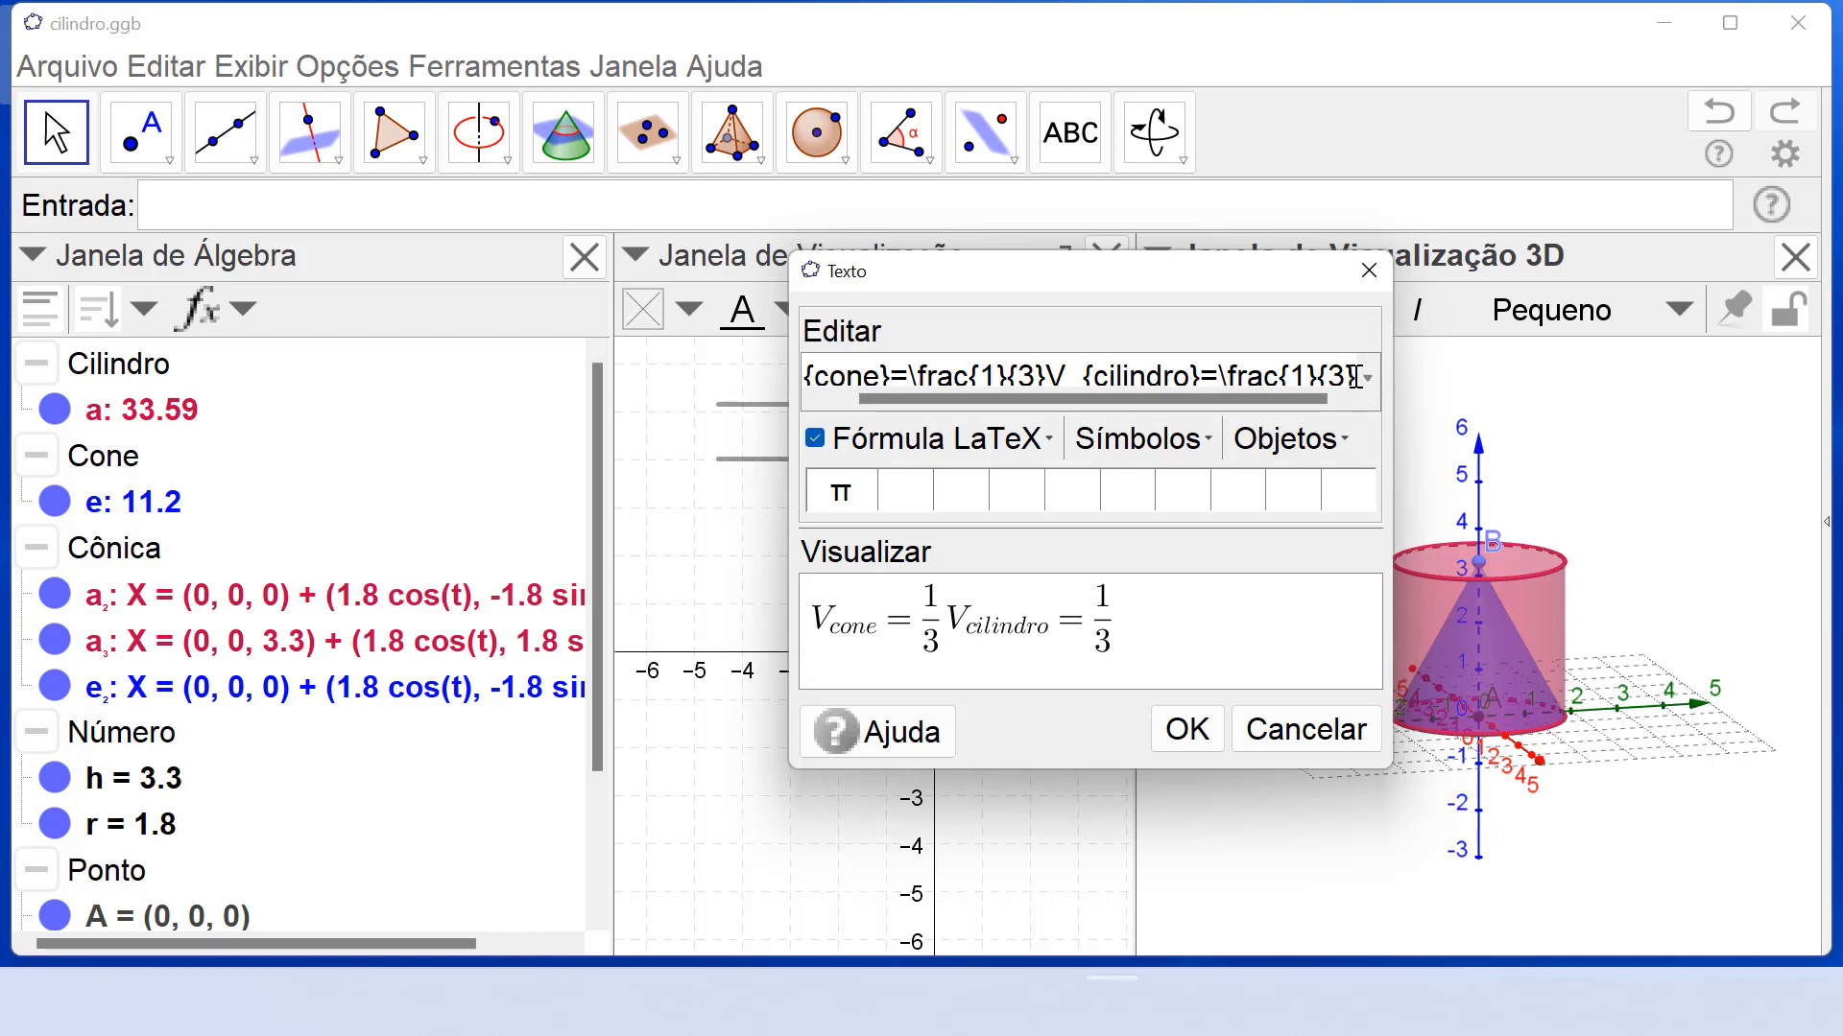
Insert the cylinder object a after the second fraction and append an equals sign.
{"action": "left_click", "coordinate": [1335, 448]}
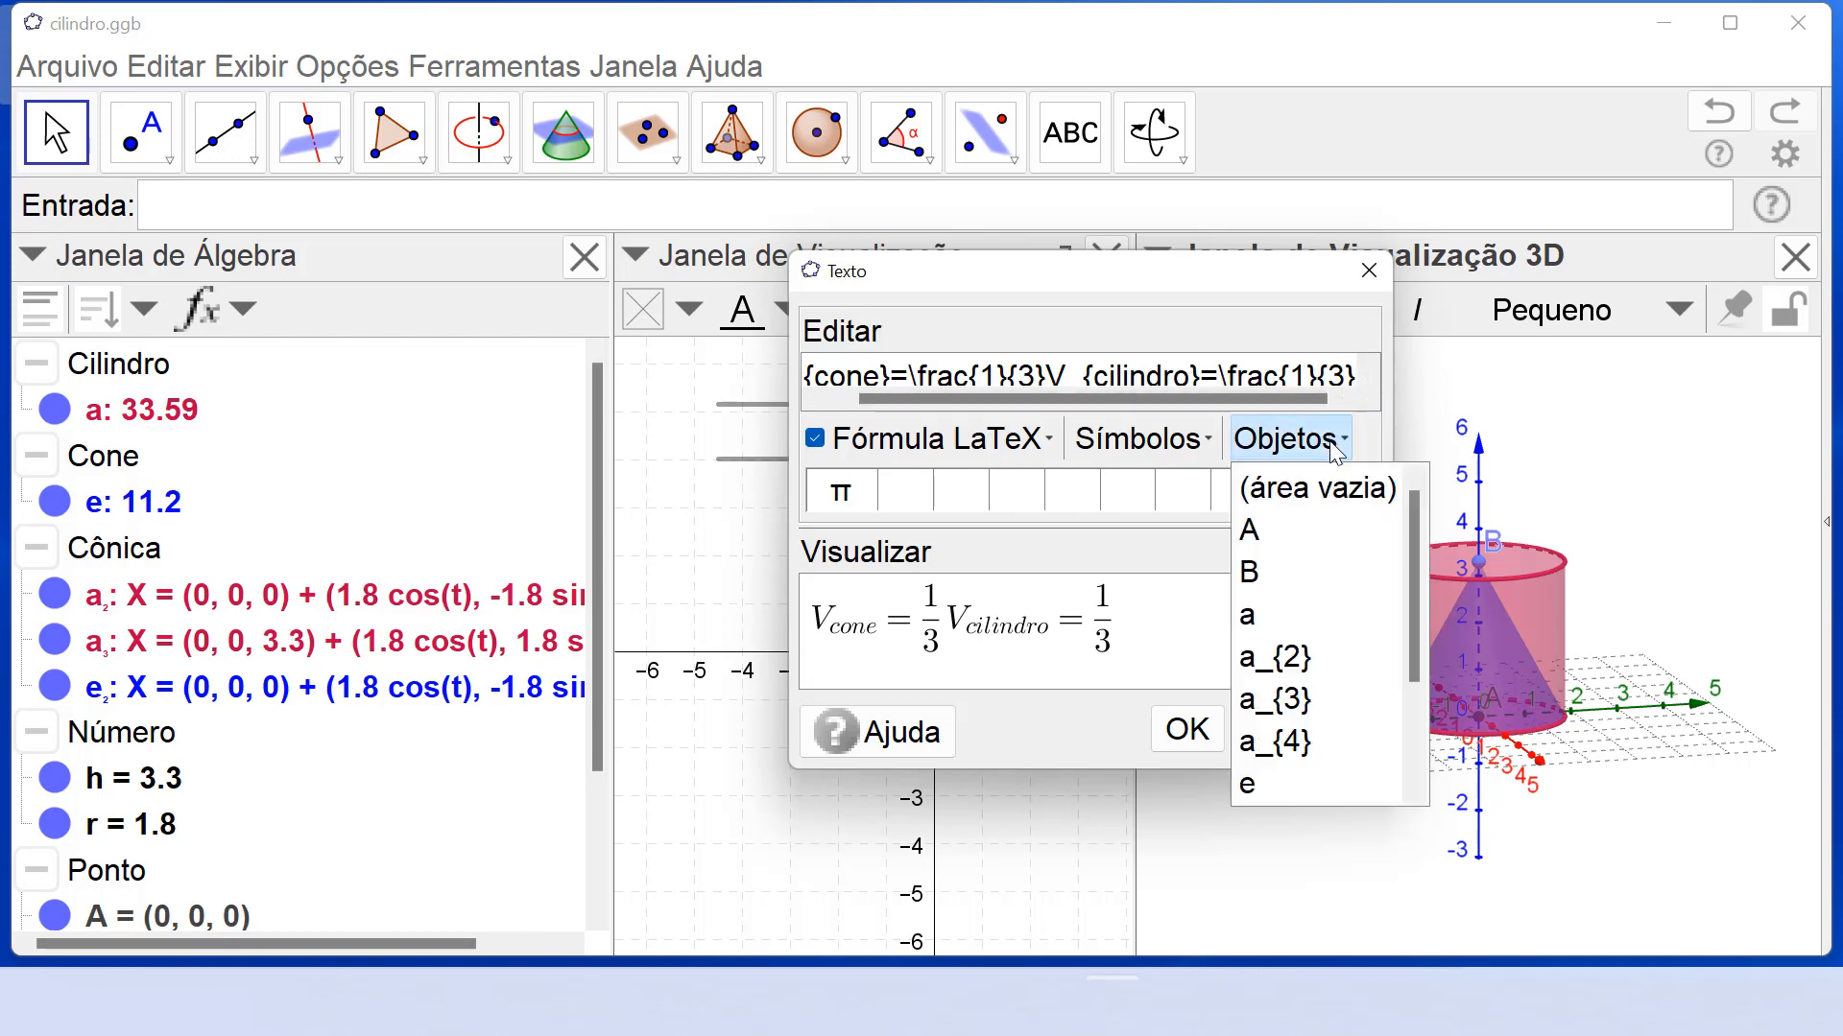
{"action": "left_click", "coordinate": [1257, 617]}
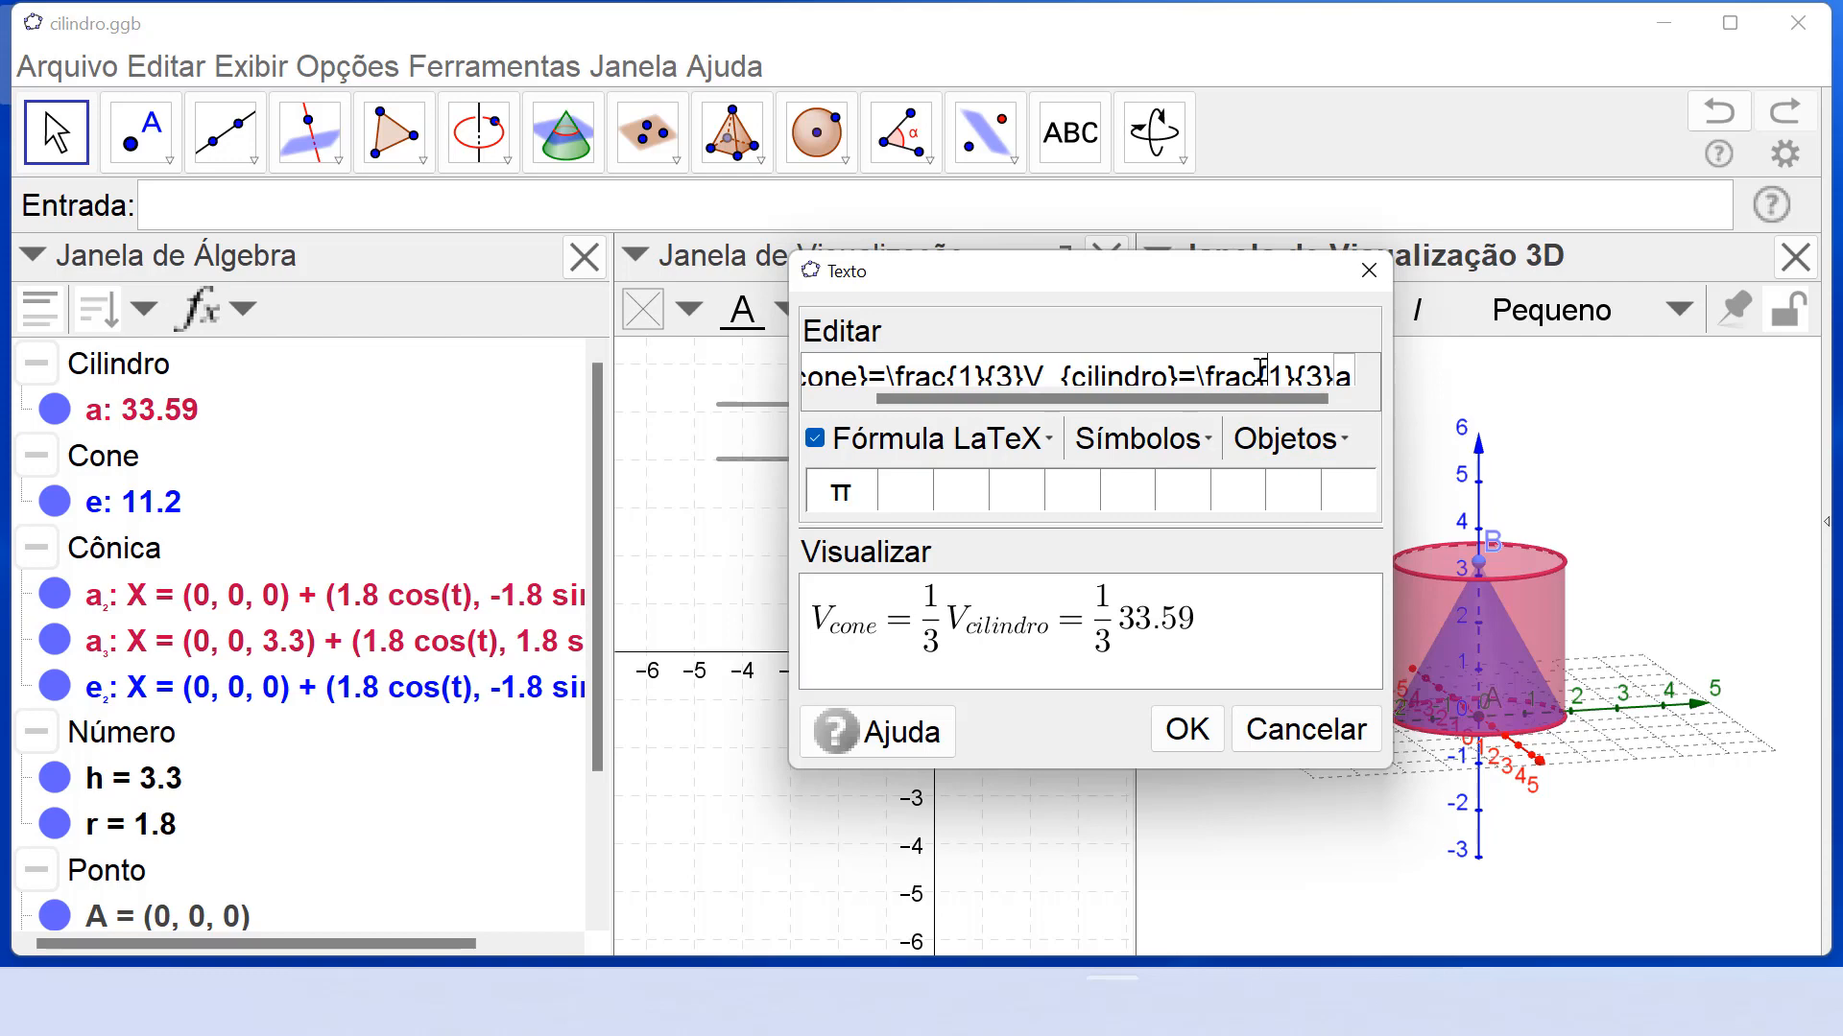
{"action": "key", "text": "Right"}
{"action": "key", "text": "Right"}
{"action": "type", "text": "="}
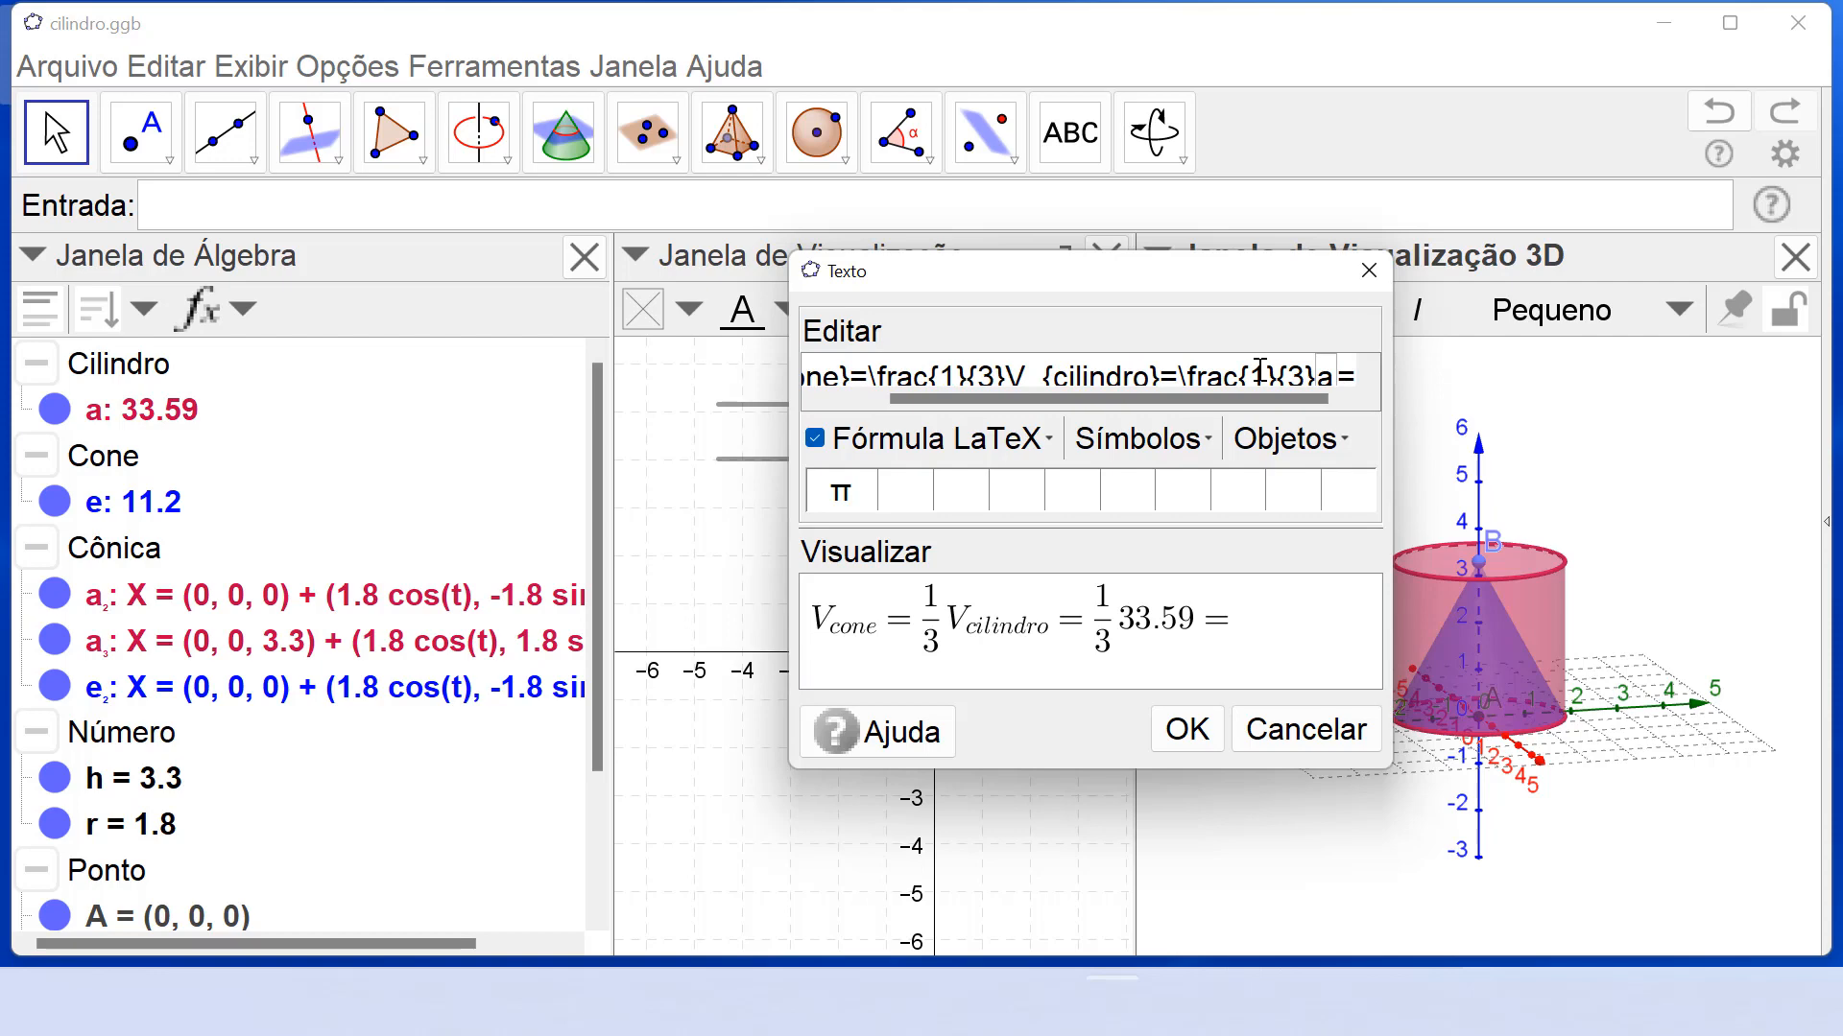
Insert the cylinder object a after the last equals sign, extend that dynamic expression to a/3, and confirm the text.
{"action": "left_click", "coordinate": [1303, 444]}
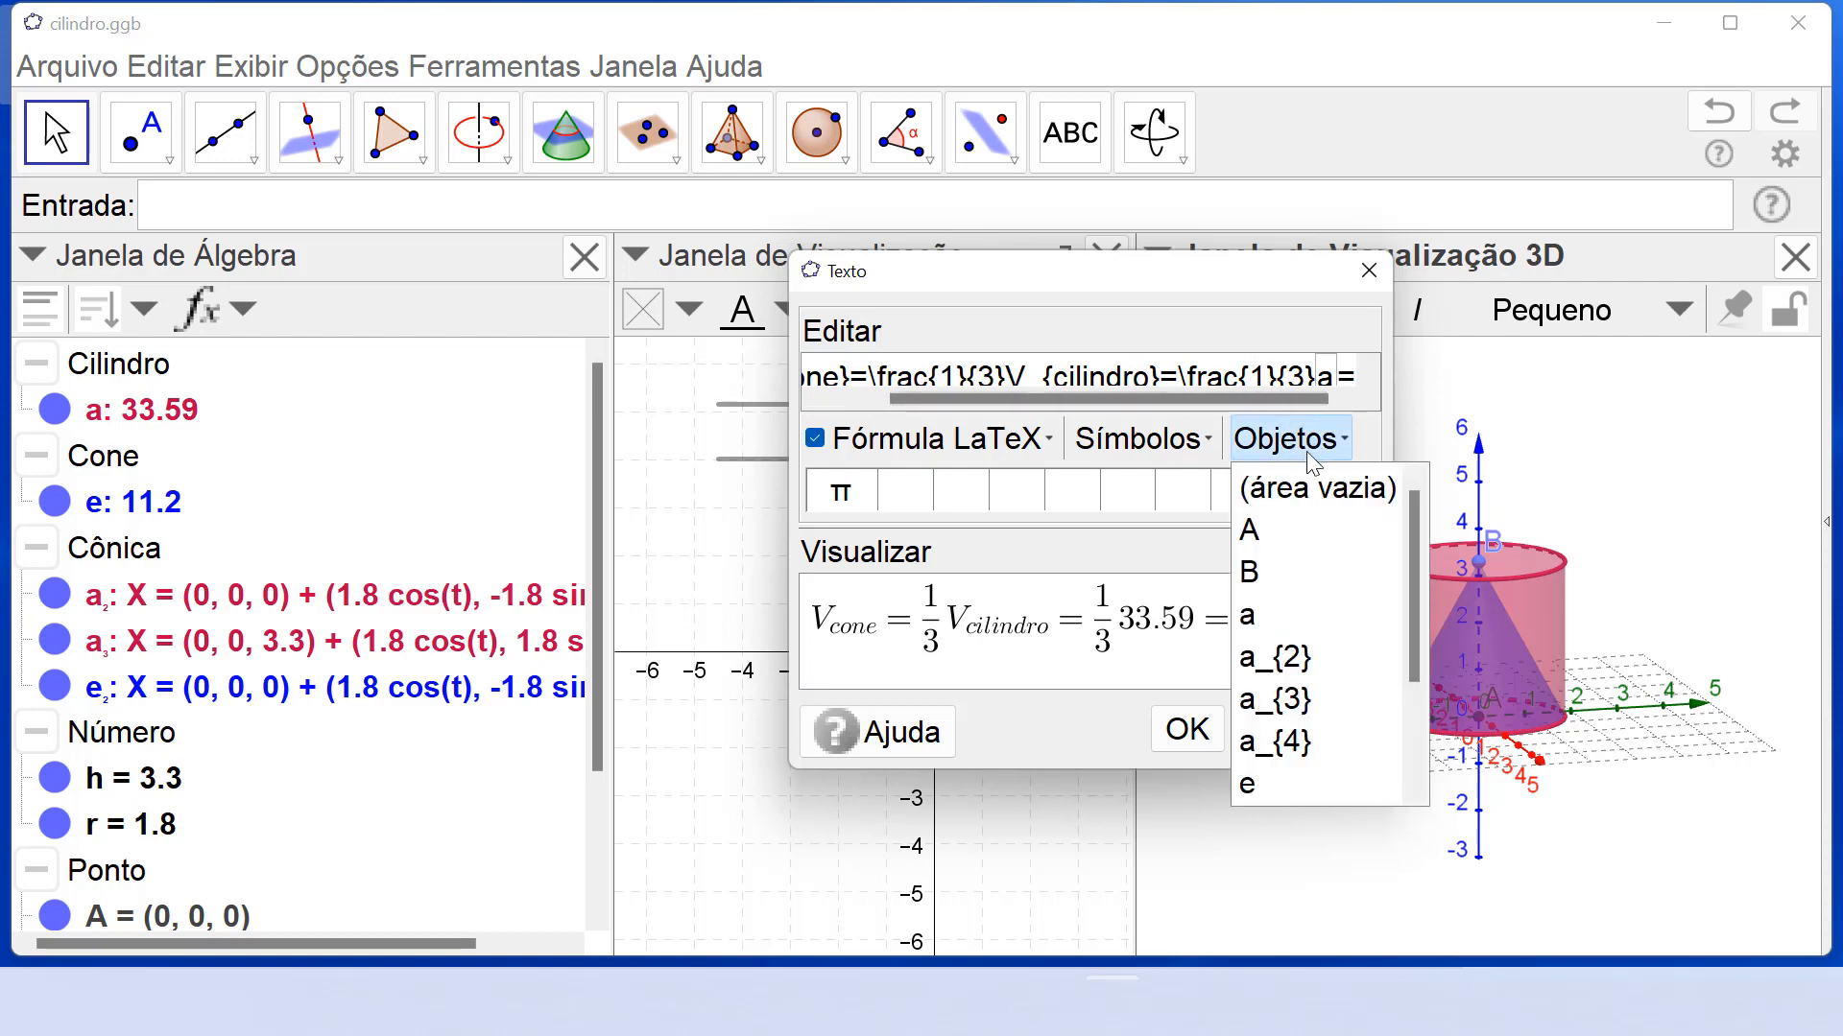
{"action": "left_click", "coordinate": [1272, 619]}
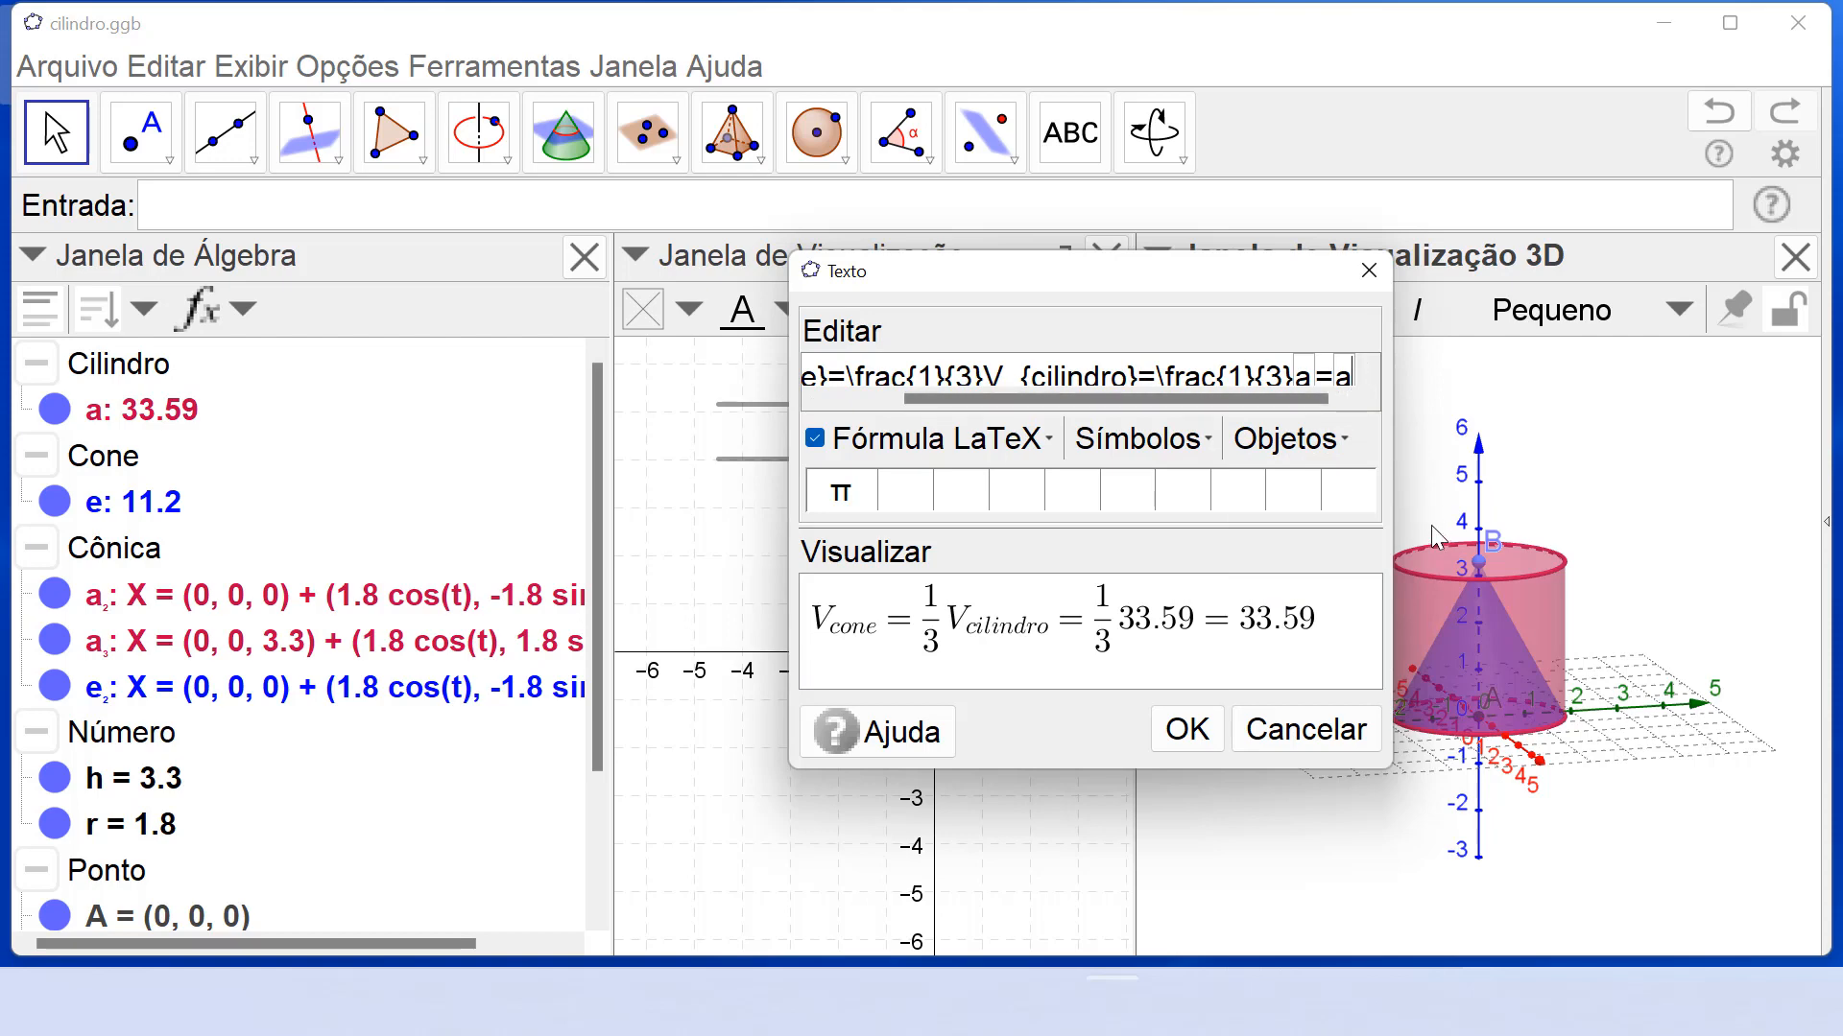
{"action": "left_click_drag", "start_coordinate": [1389, 493], "coordinate": [1698, 500]}
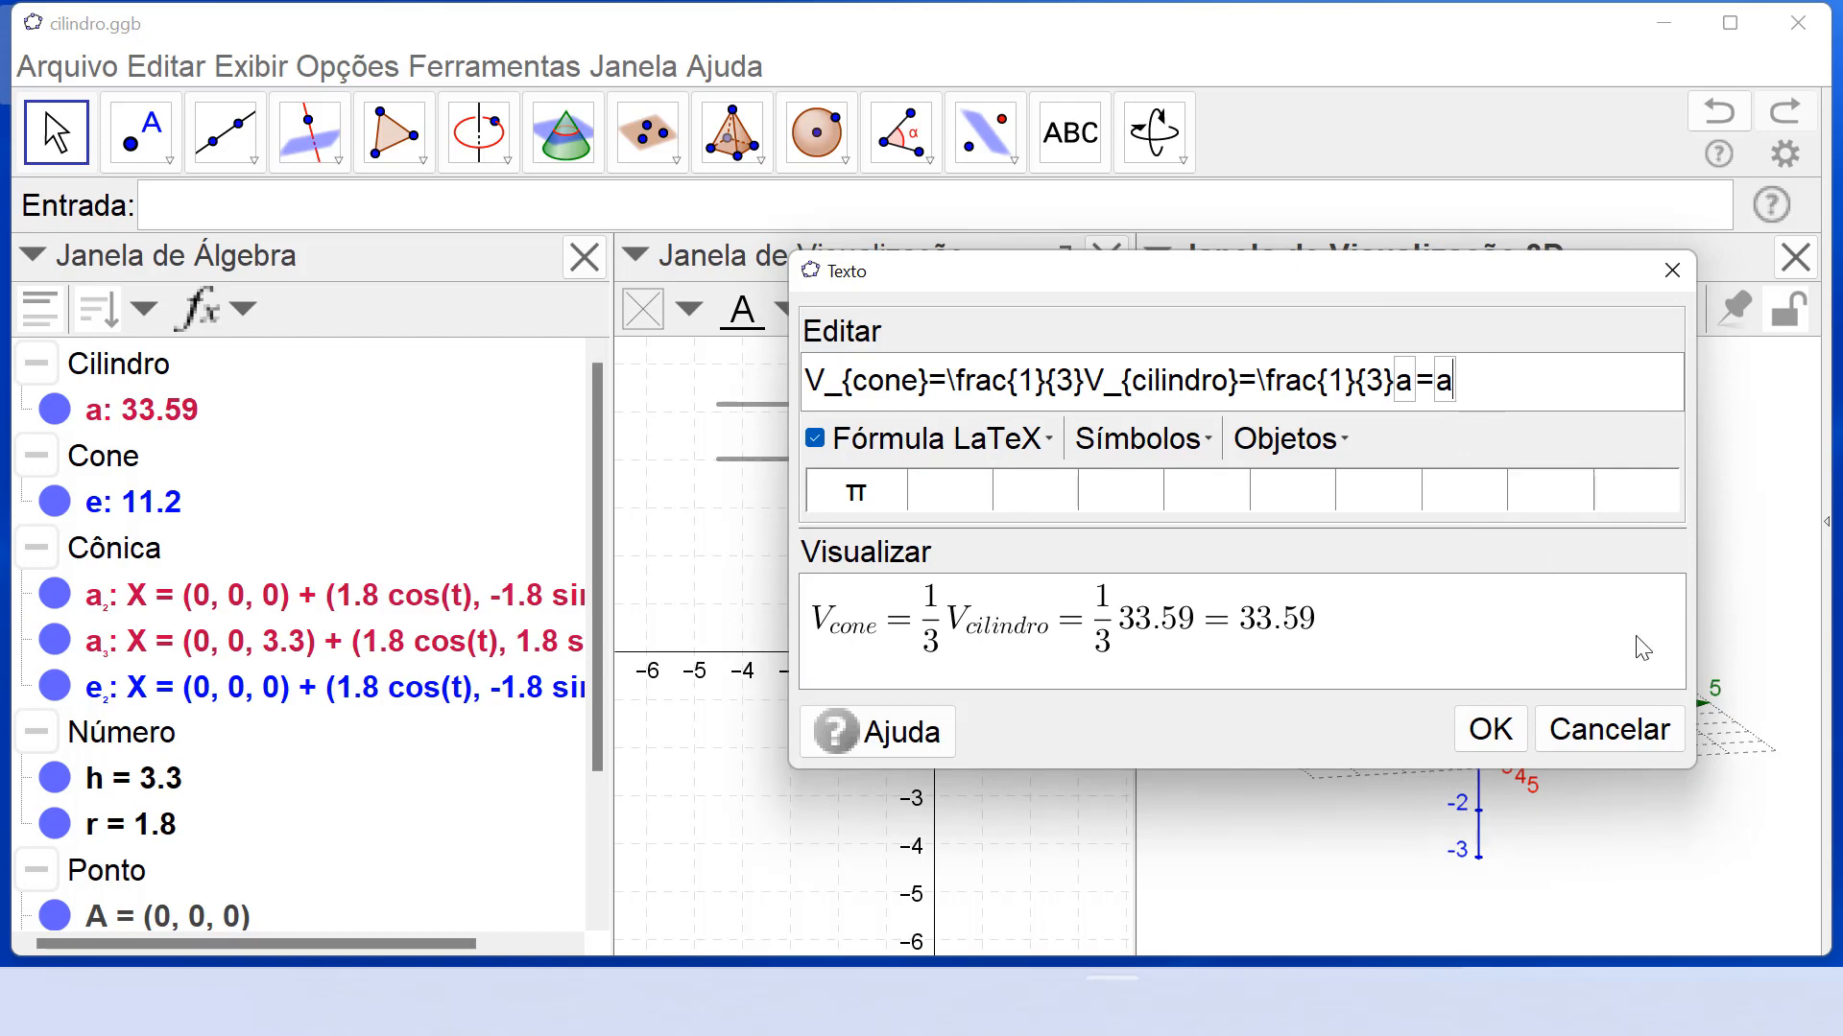
{"action": "type", "text": "/"}
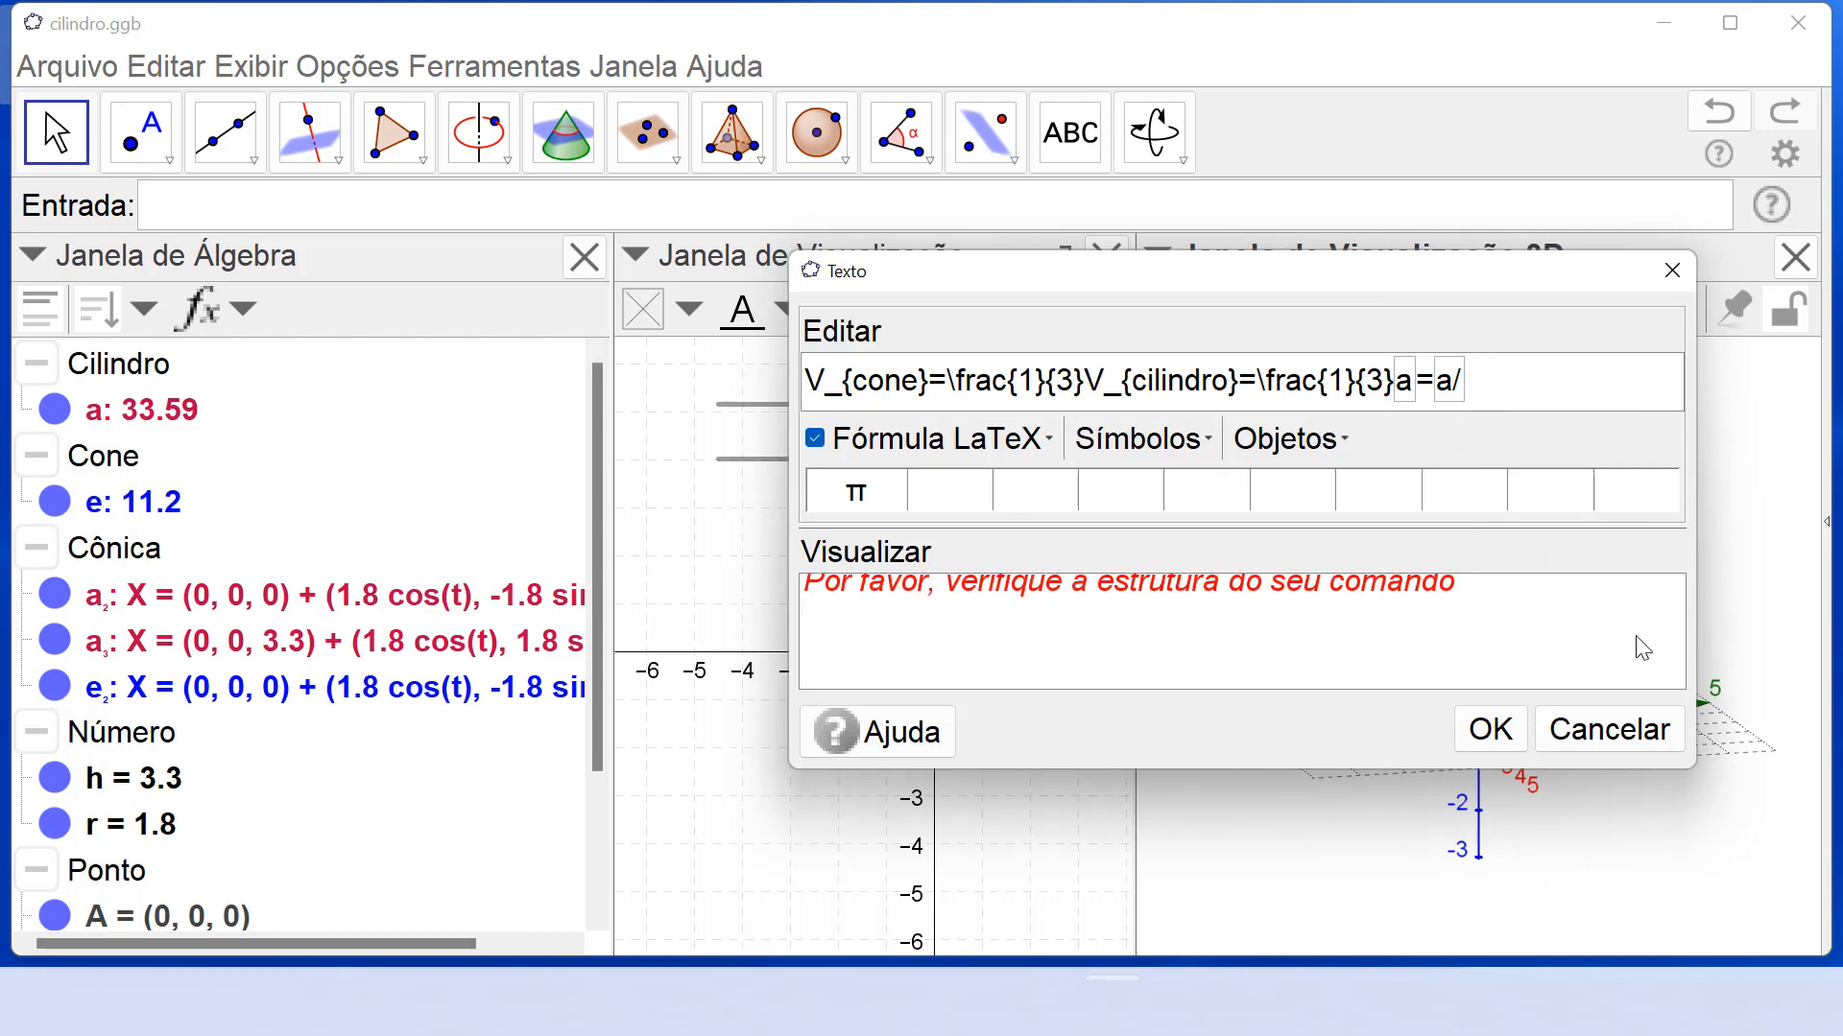
{"action": "type", "text": "3"}
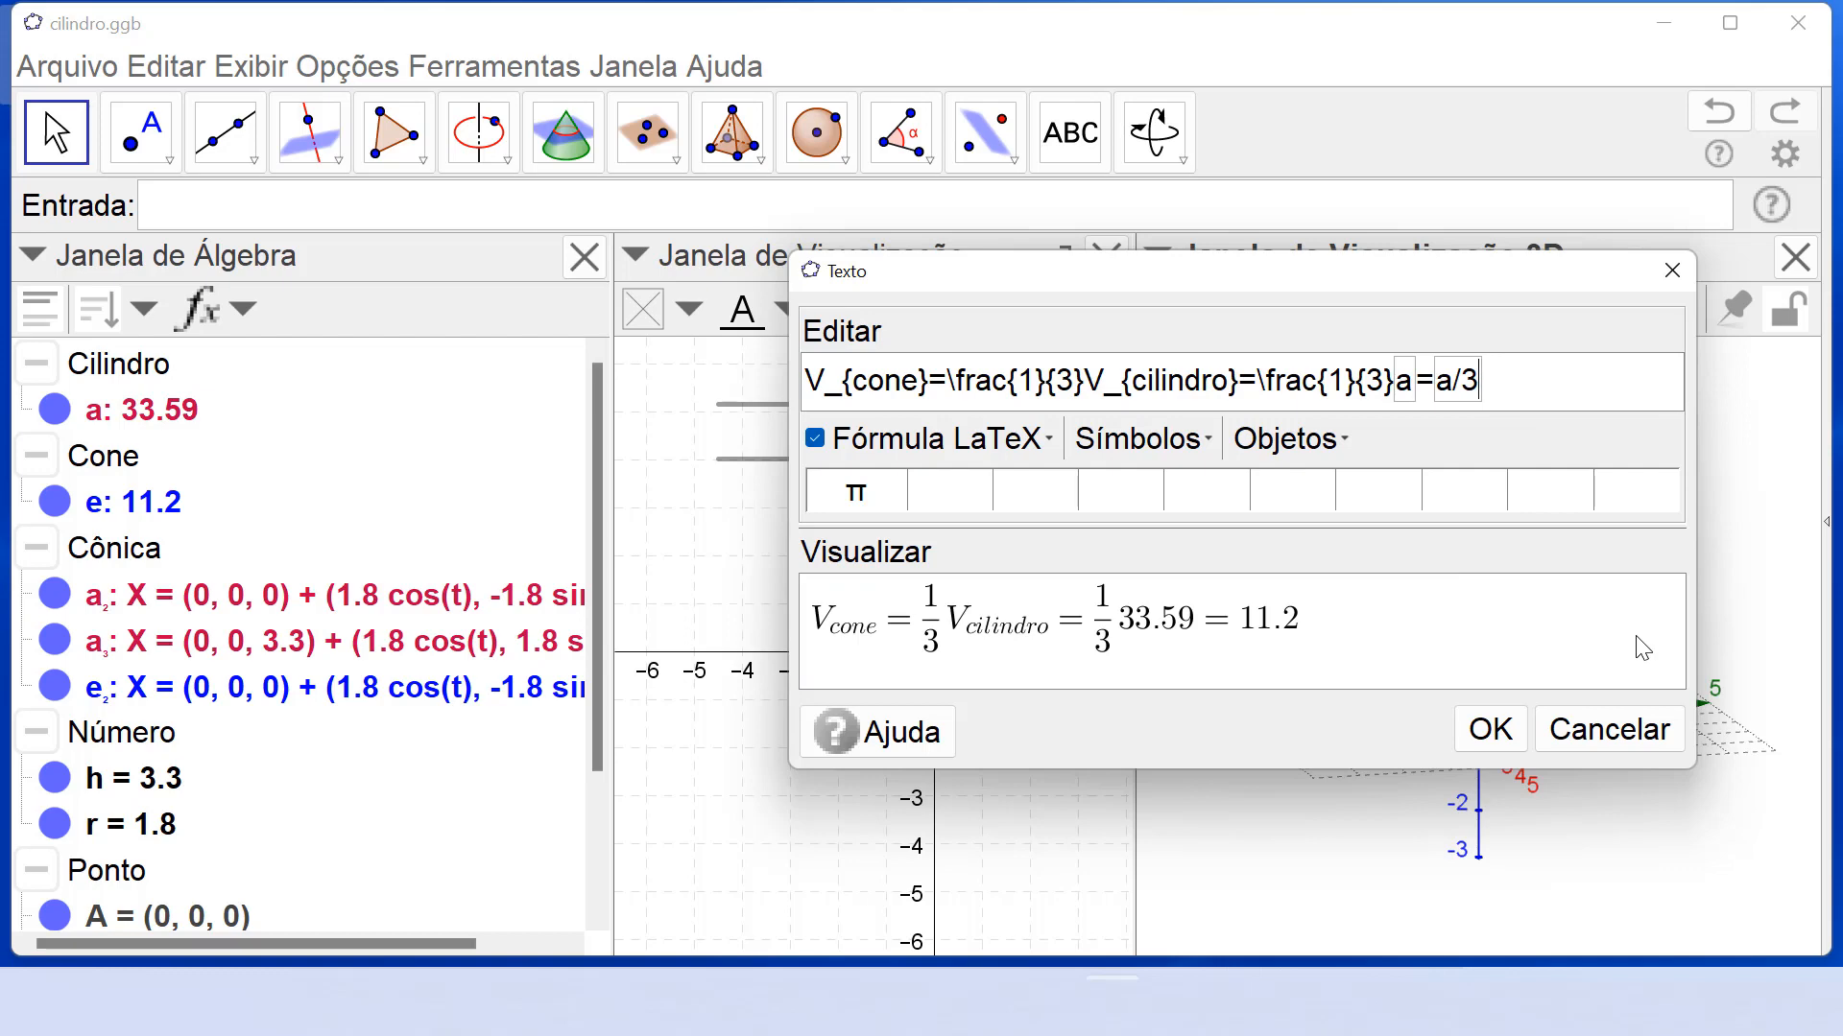
{"action": "left_click", "coordinate": [1493, 732]}
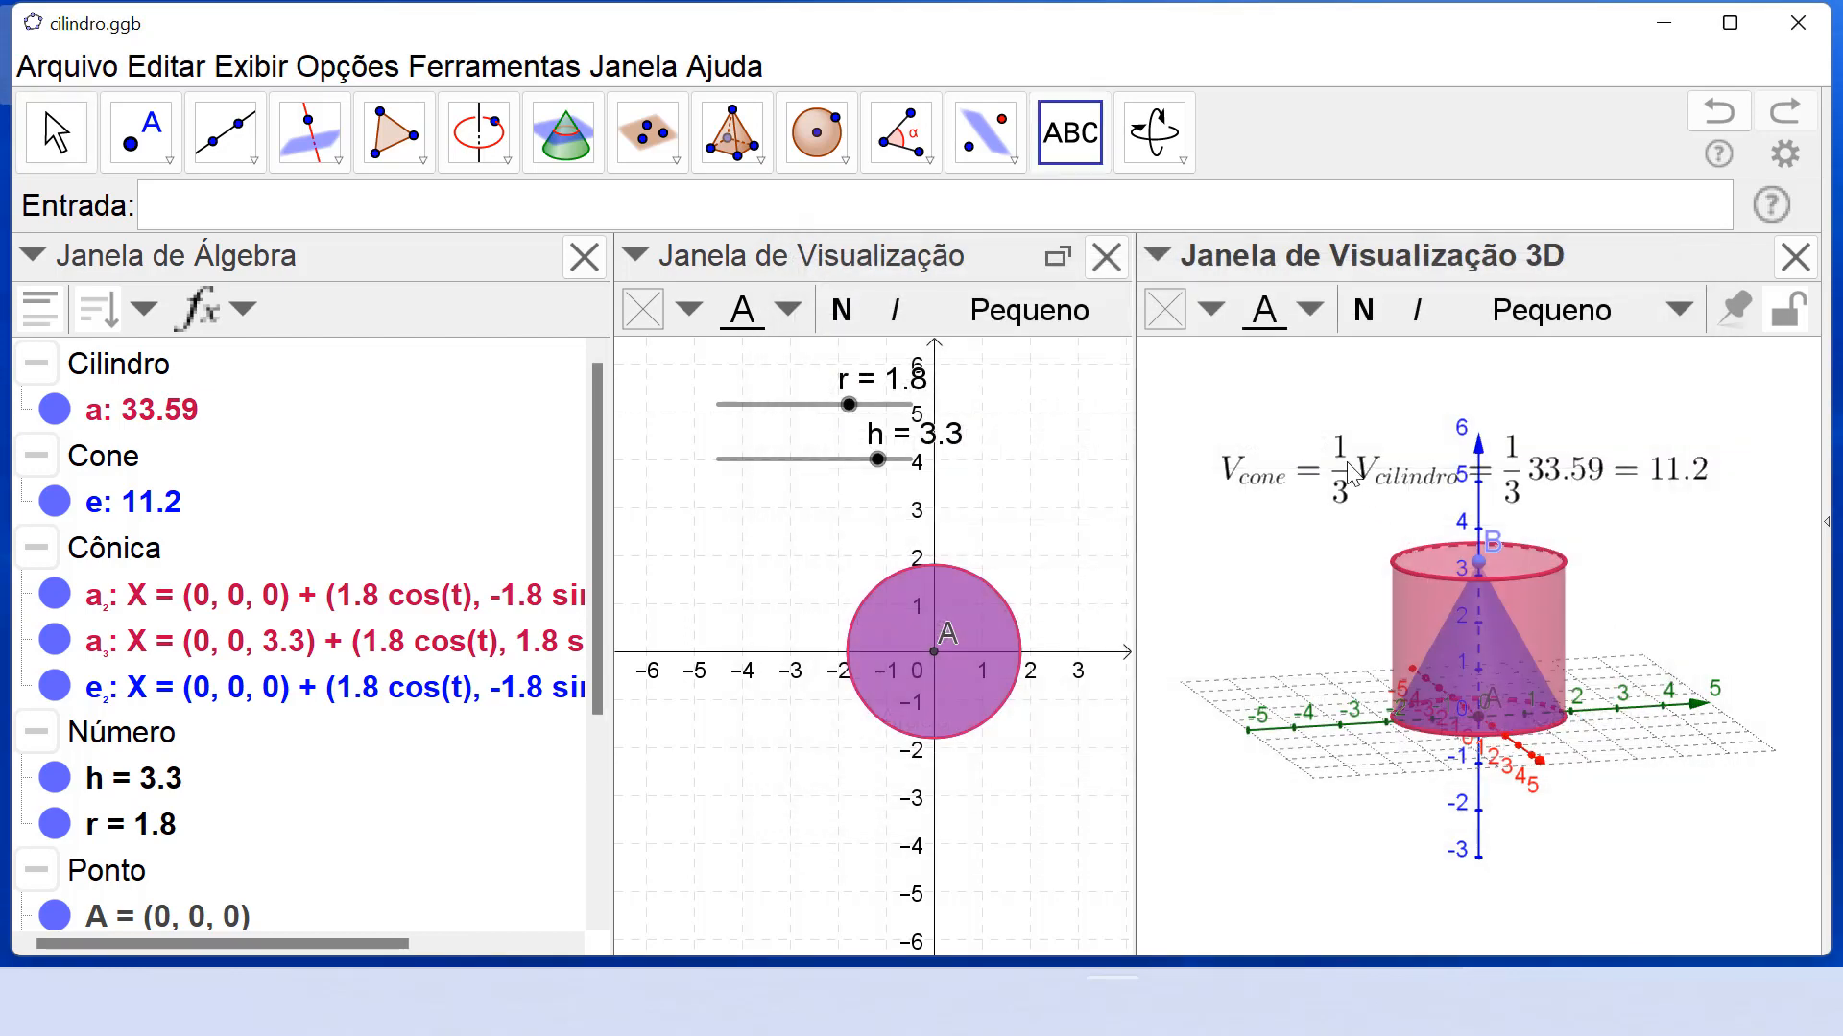
Move the volume formula above the solids in the 3D view, and set the sliders to h = 3.4 and r = 3.3.
{"action": "left_click_drag", "start_coordinate": [1344, 492], "coordinate": [1274, 425]}
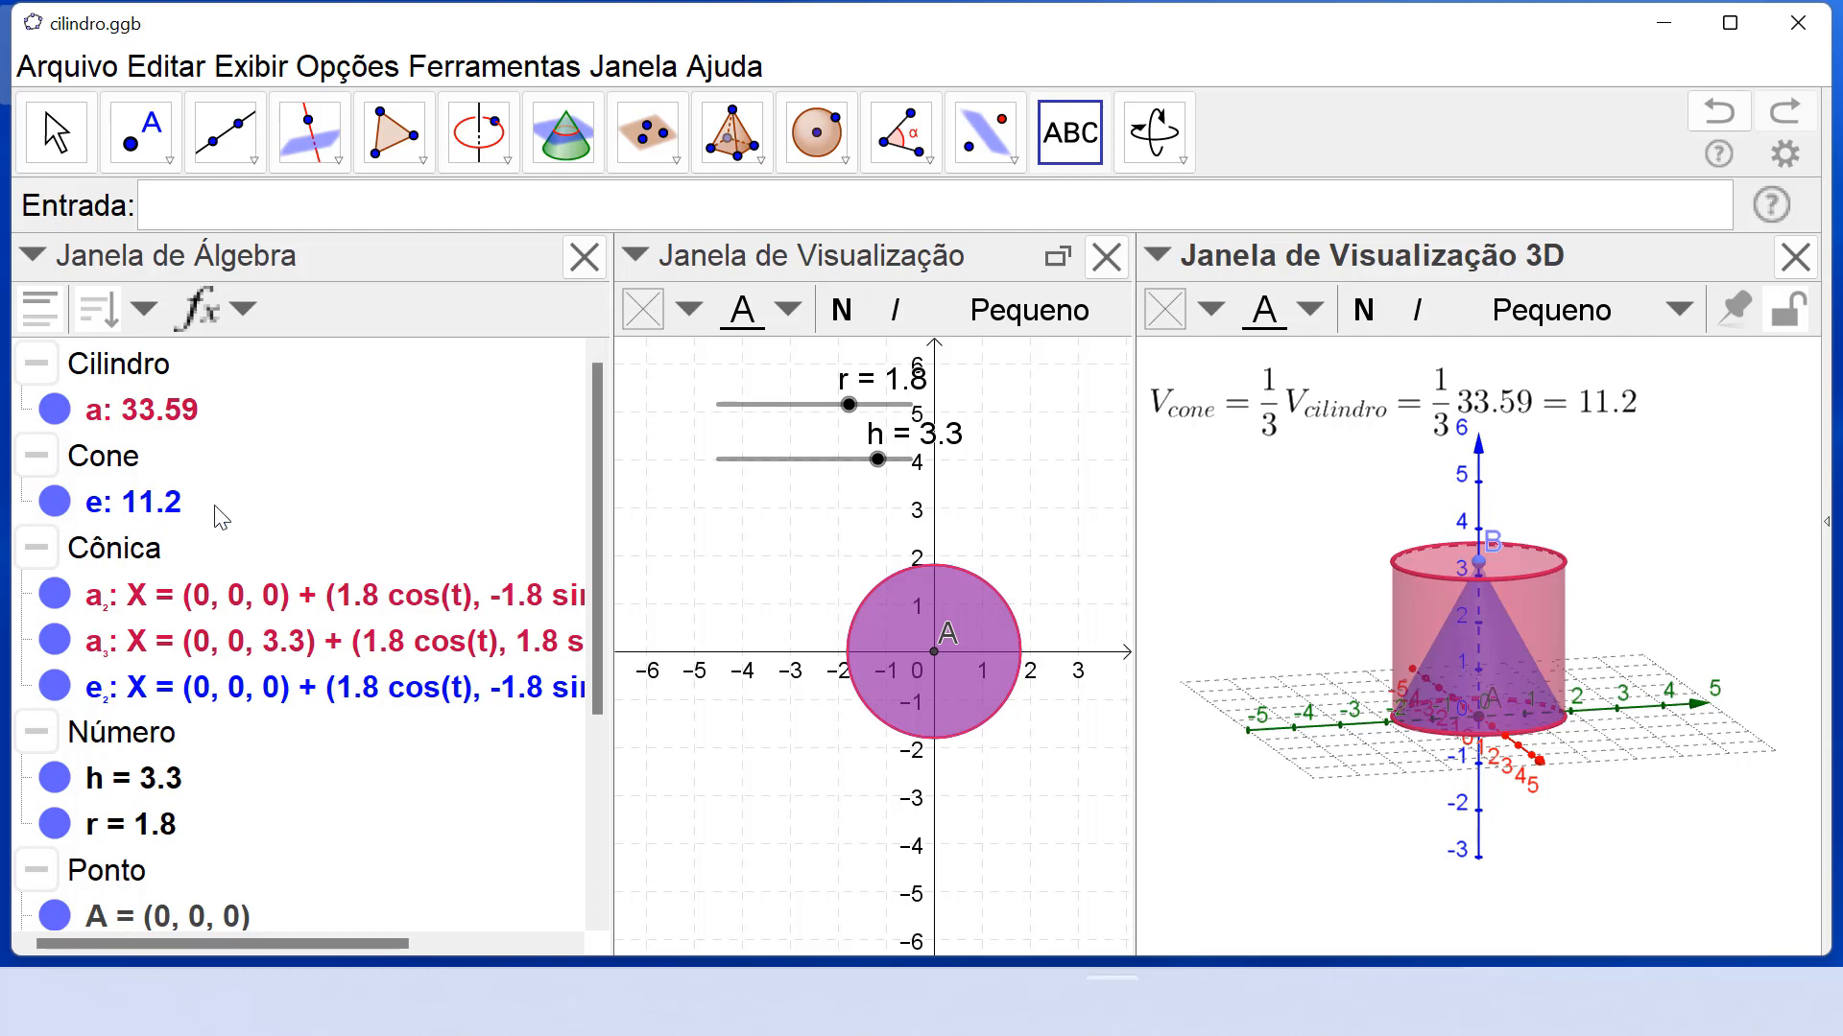
{"action": "mouse_move", "coordinate": [880, 466]}
{"action": "left_mouse_down"}
{"action": "mouse_move", "coordinate": [835, 469]}
{"action": "mouse_move", "coordinate": [885, 482]}
{"action": "left_mouse_up"}
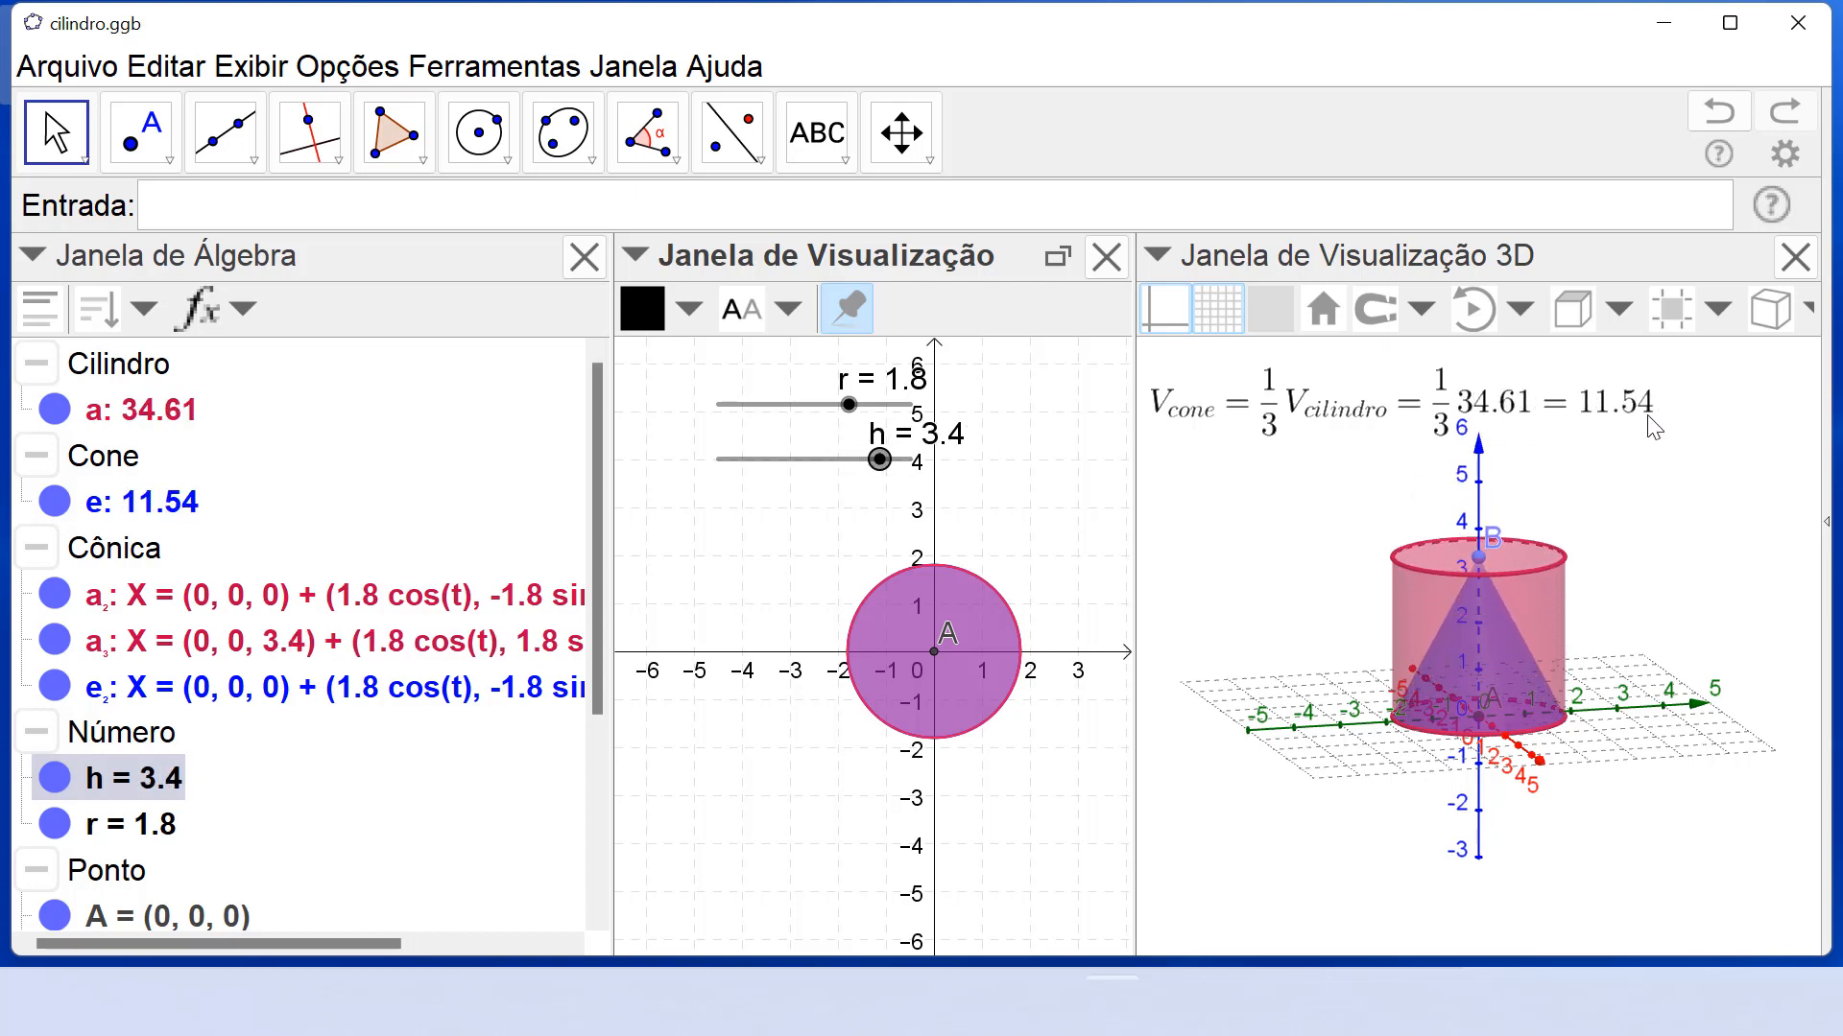
{"action": "mouse_move", "coordinate": [853, 411]}
{"action": "left_mouse_down"}
{"action": "mouse_move", "coordinate": [809, 415]}
{"action": "mouse_move", "coordinate": [882, 429]}
{"action": "left_mouse_up"}
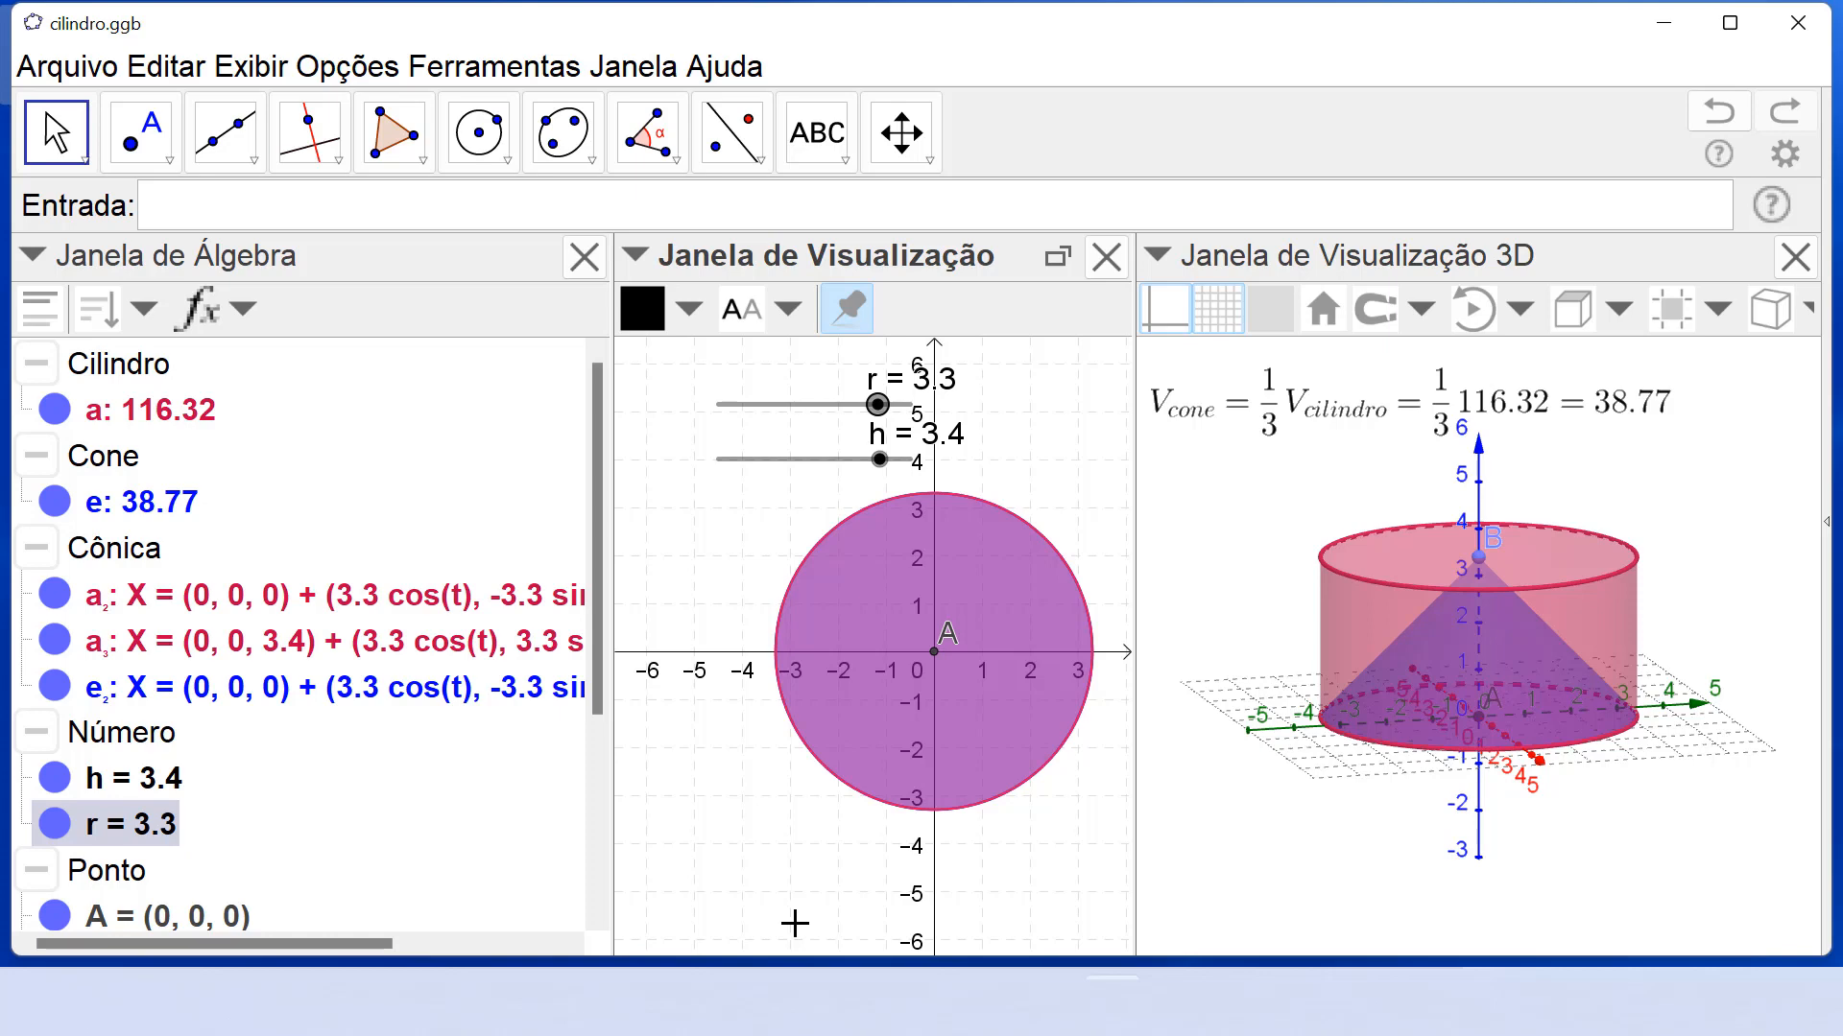
Delete all objects in the construction and enter tetraedro as the beginning of a new input command.
{"action": "key", "text": "ctrl+a"}
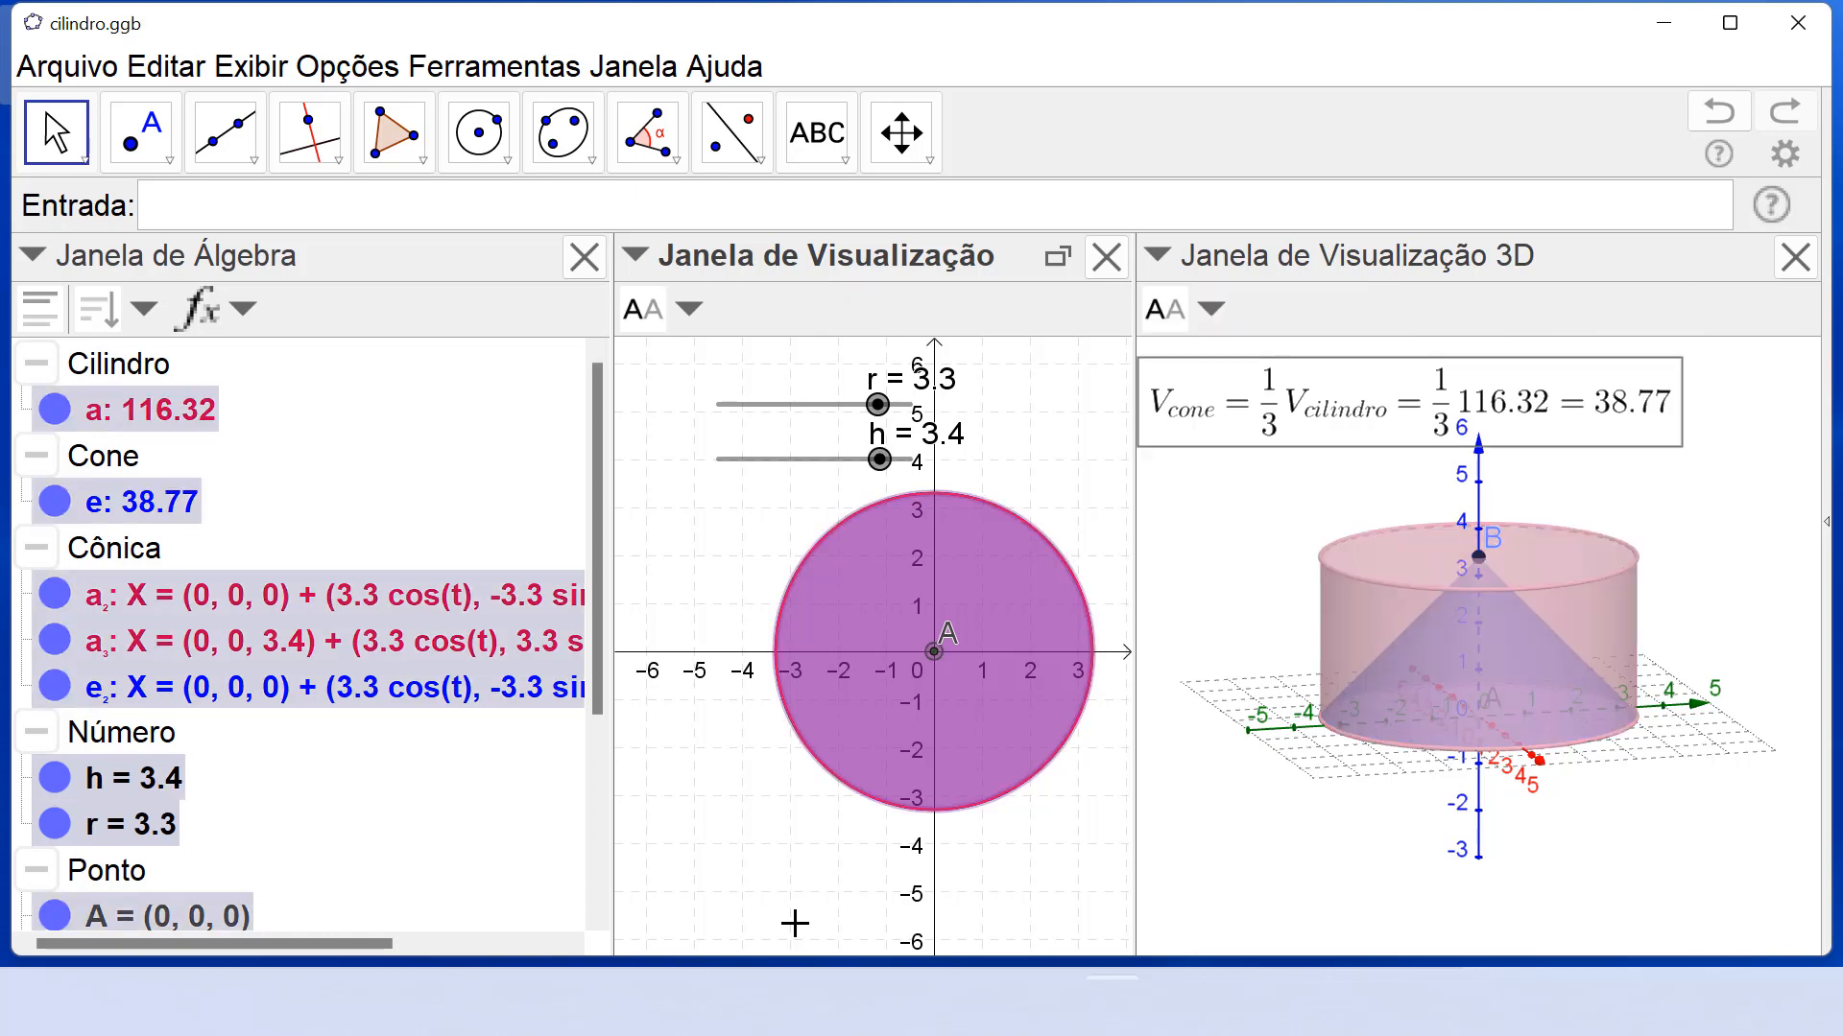
{"action": "key", "text": "Delete"}
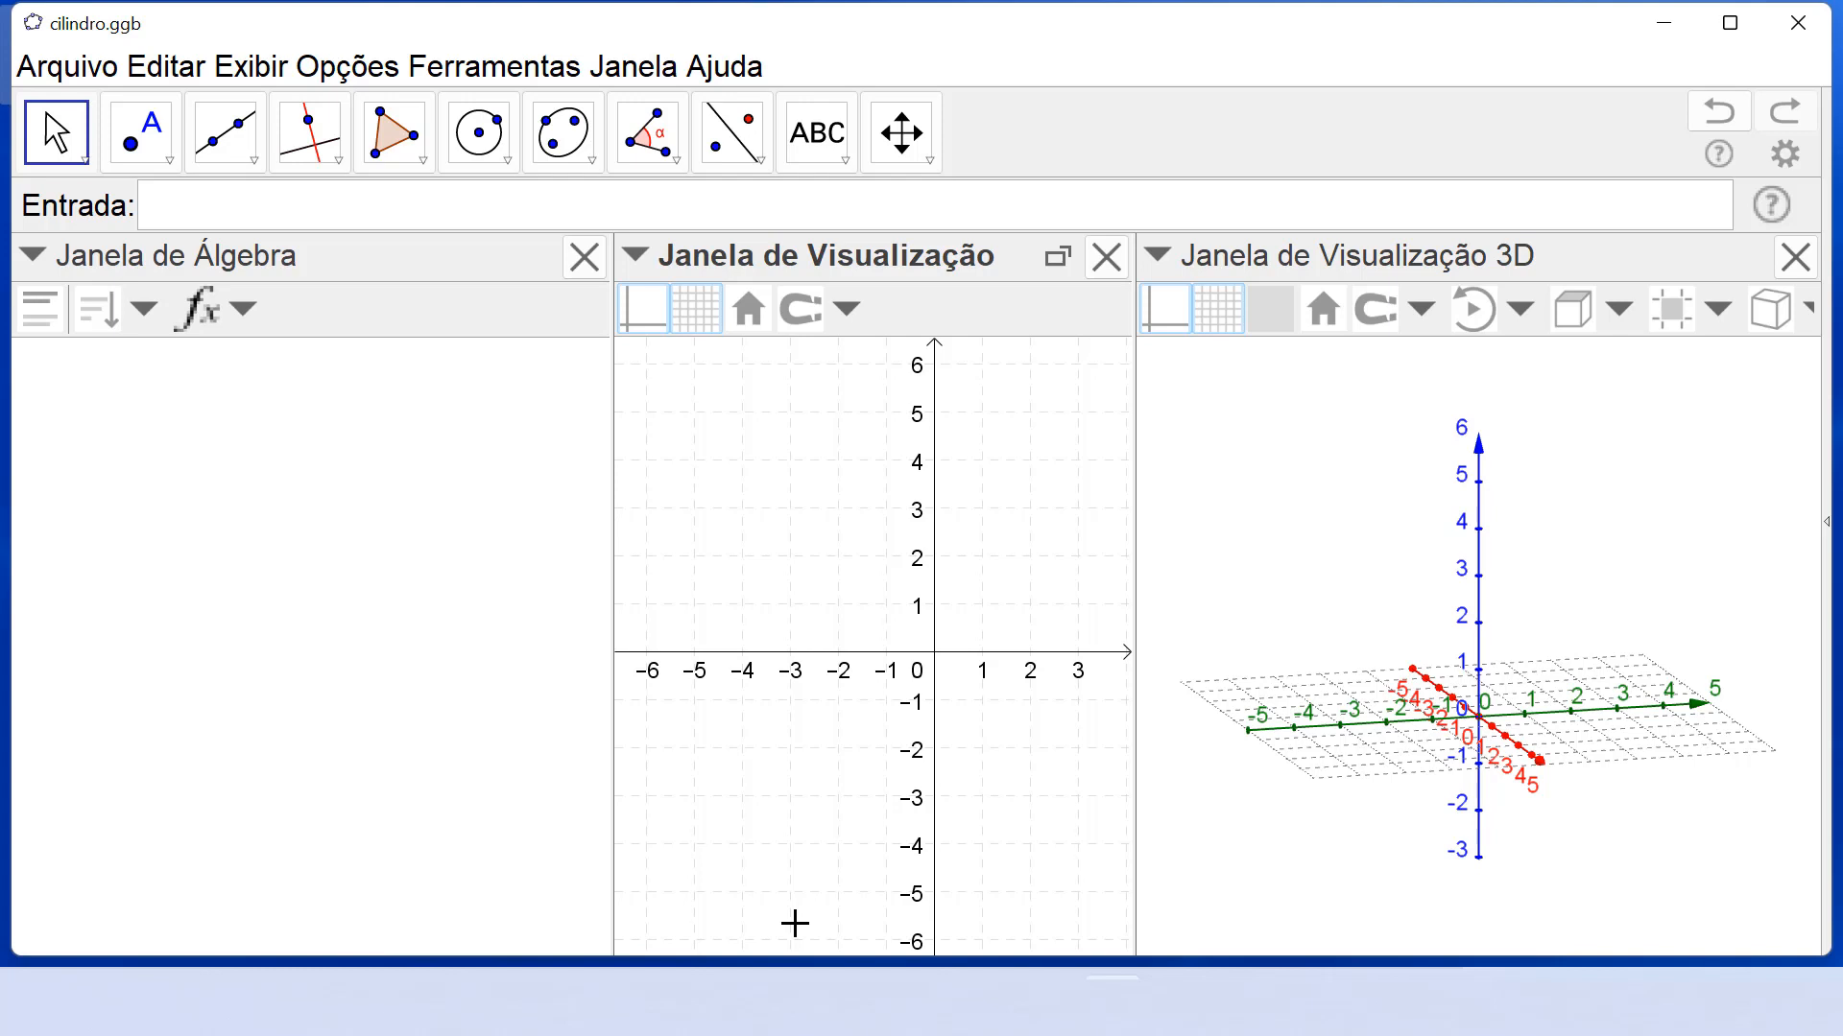
{"action": "left_click", "coordinate": [437, 206]}
{"action": "type", "text": "t"}
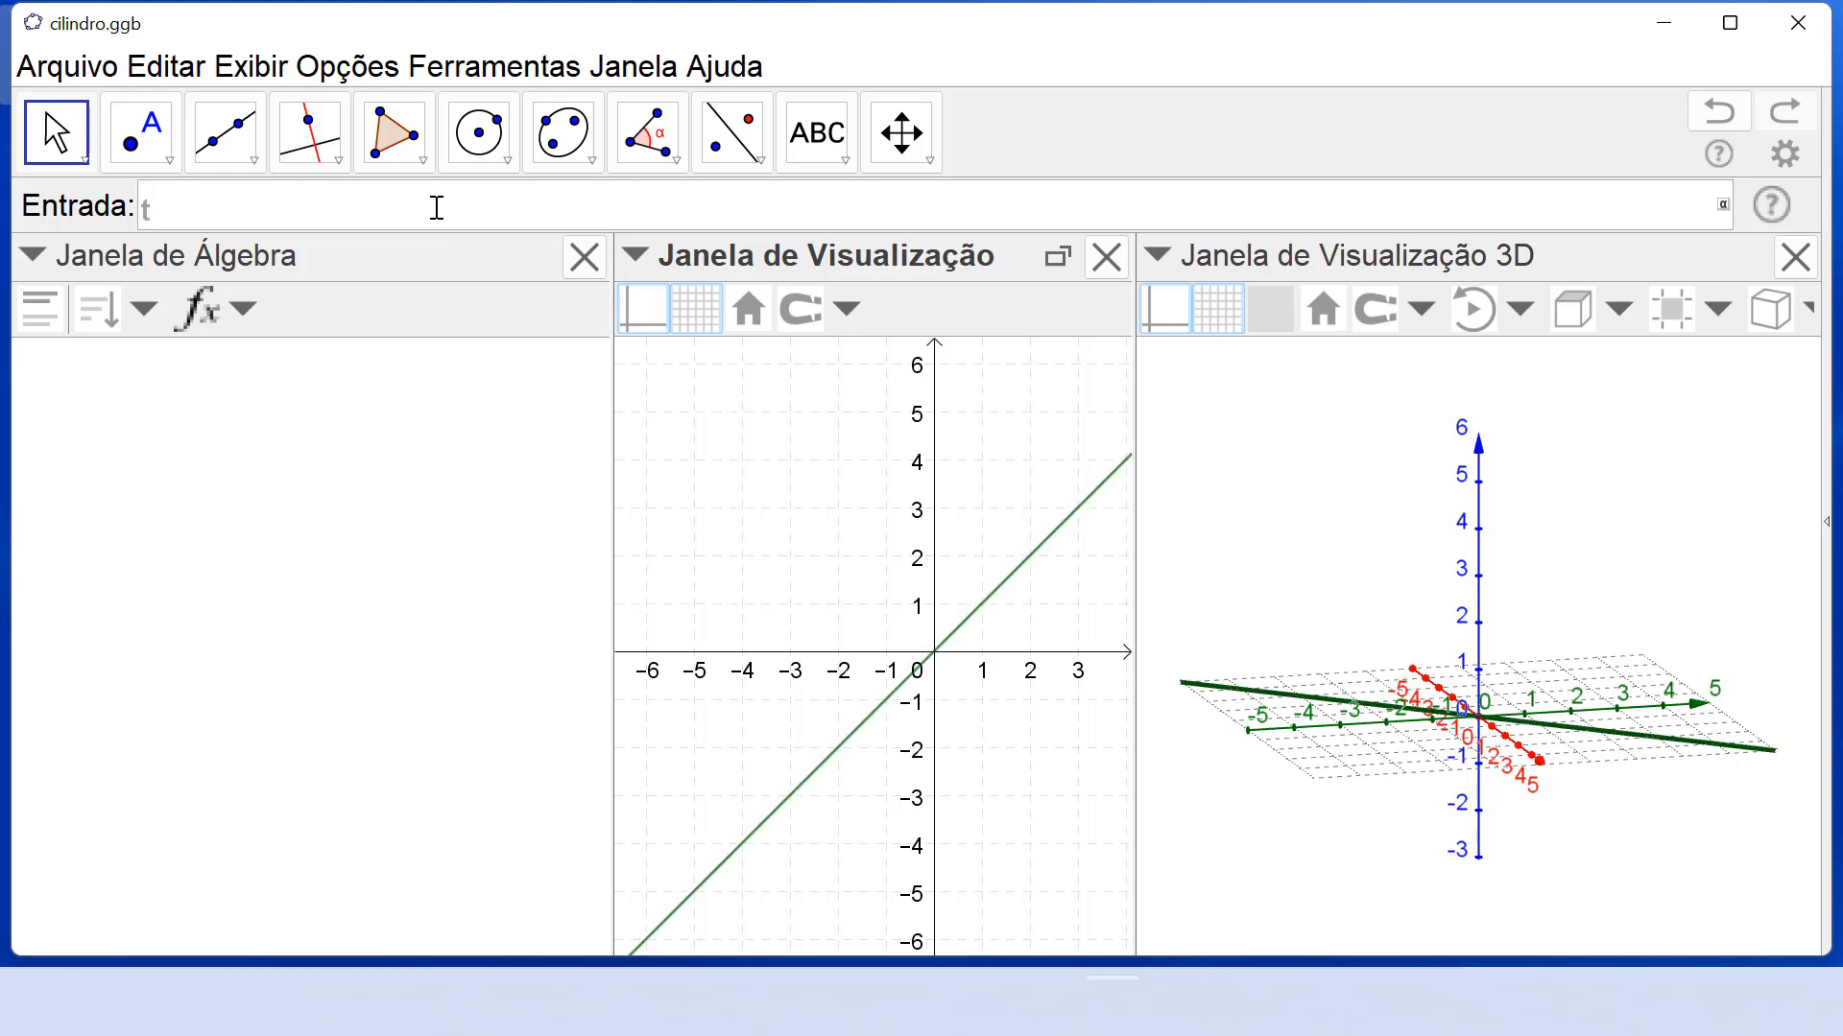
{"action": "type", "text": "etraed"}
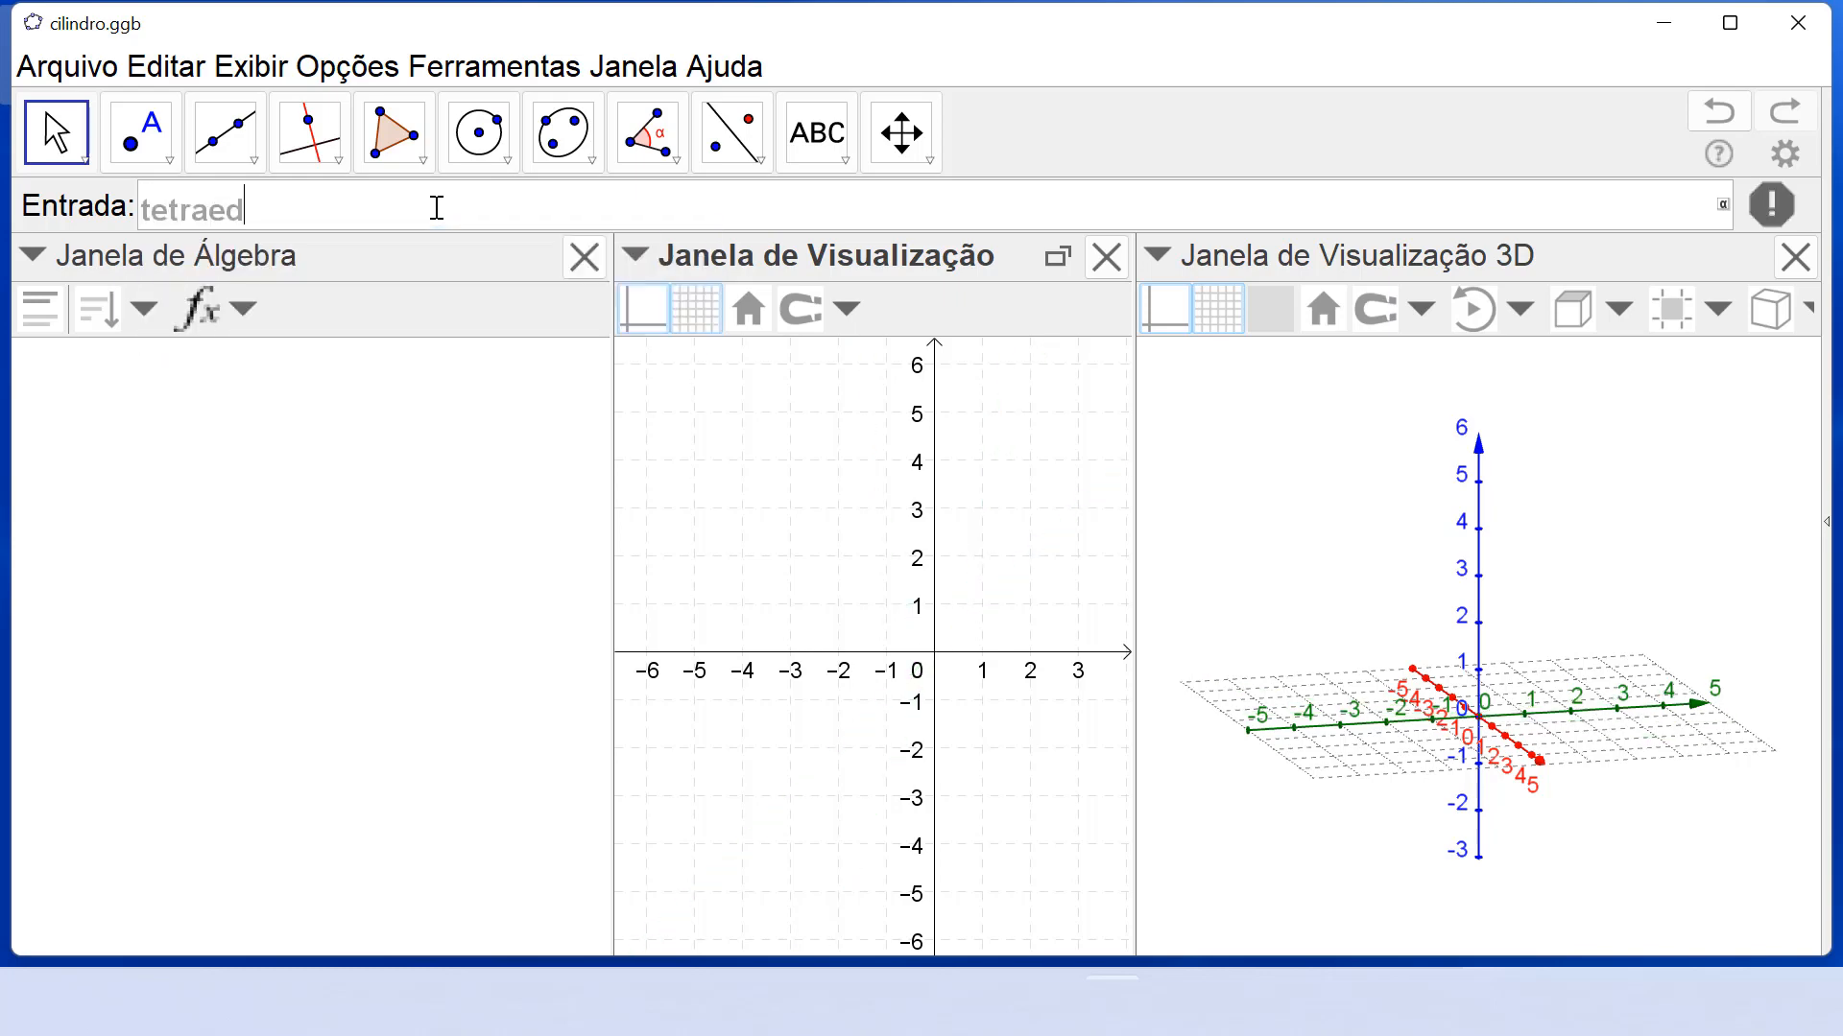
{"action": "type", "text": "ro"}
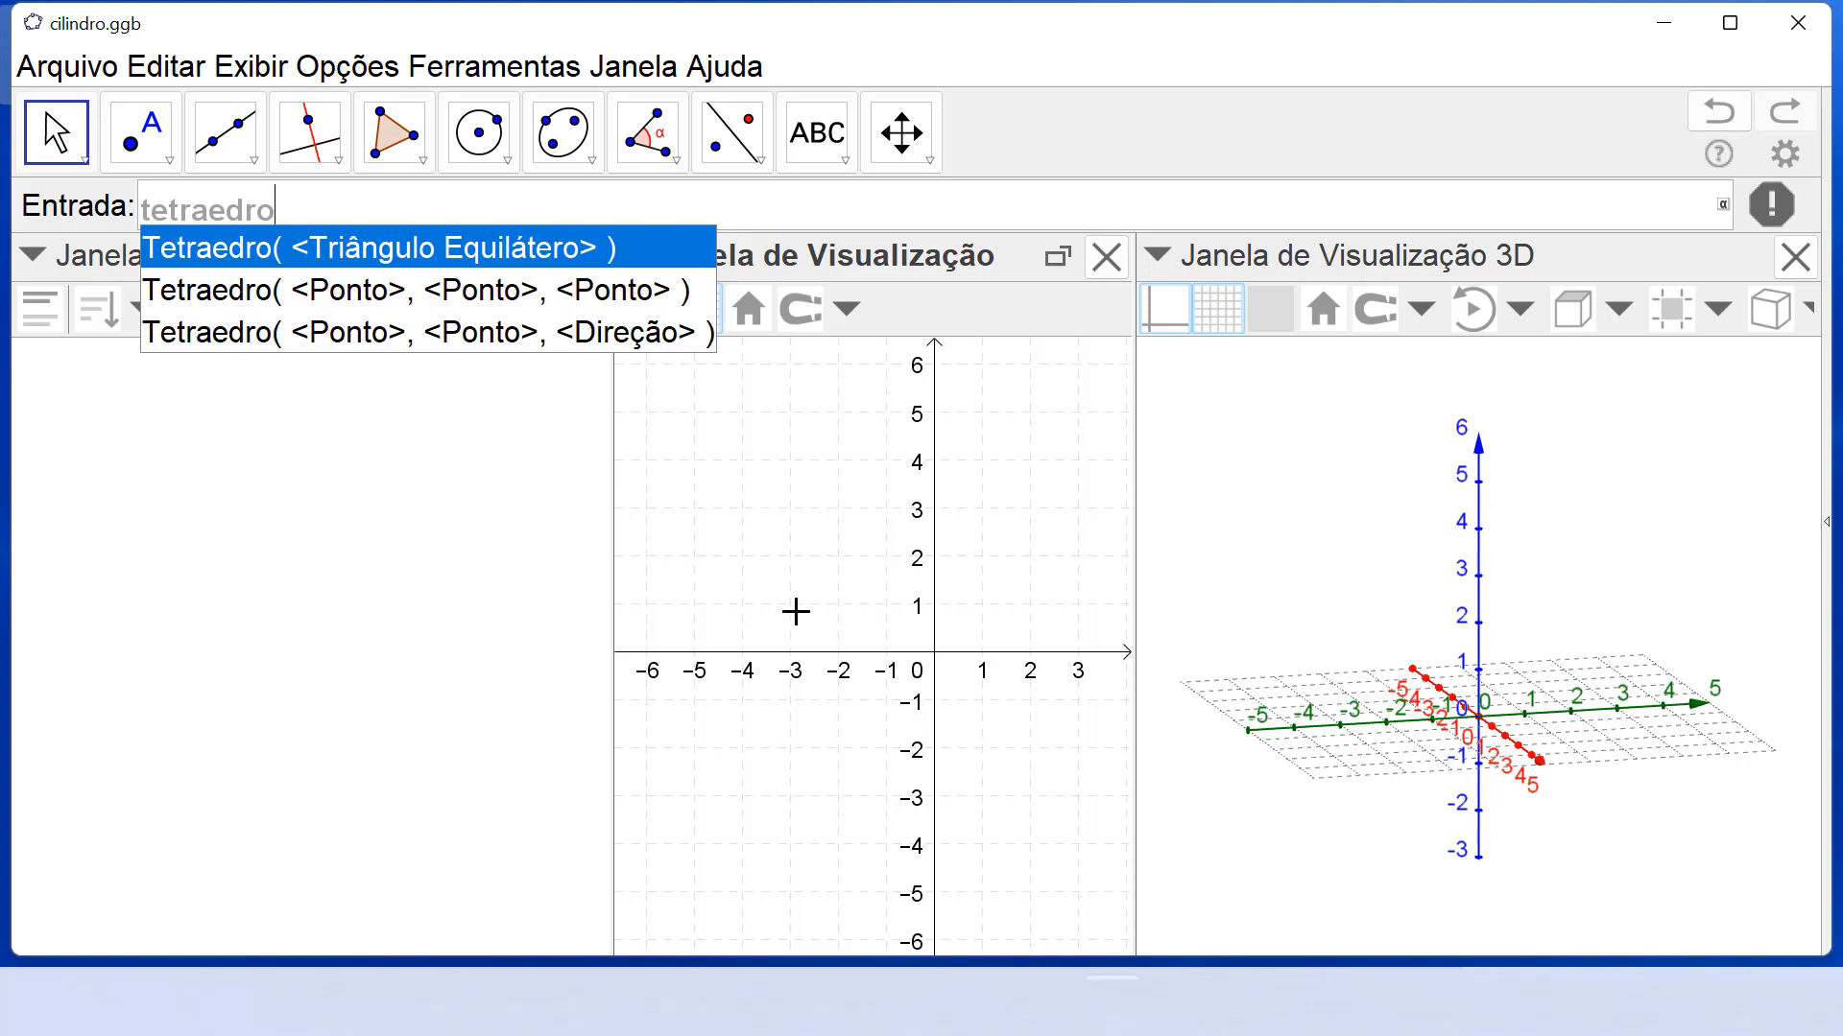
Construct a regular polygon with 3 vertices in the 2D view, its base running from about (-1.8, -1.5) to (1.9, -1.5).
{"action": "left_click", "coordinate": [433, 167]}
{"action": "left_click", "coordinate": [474, 291]}
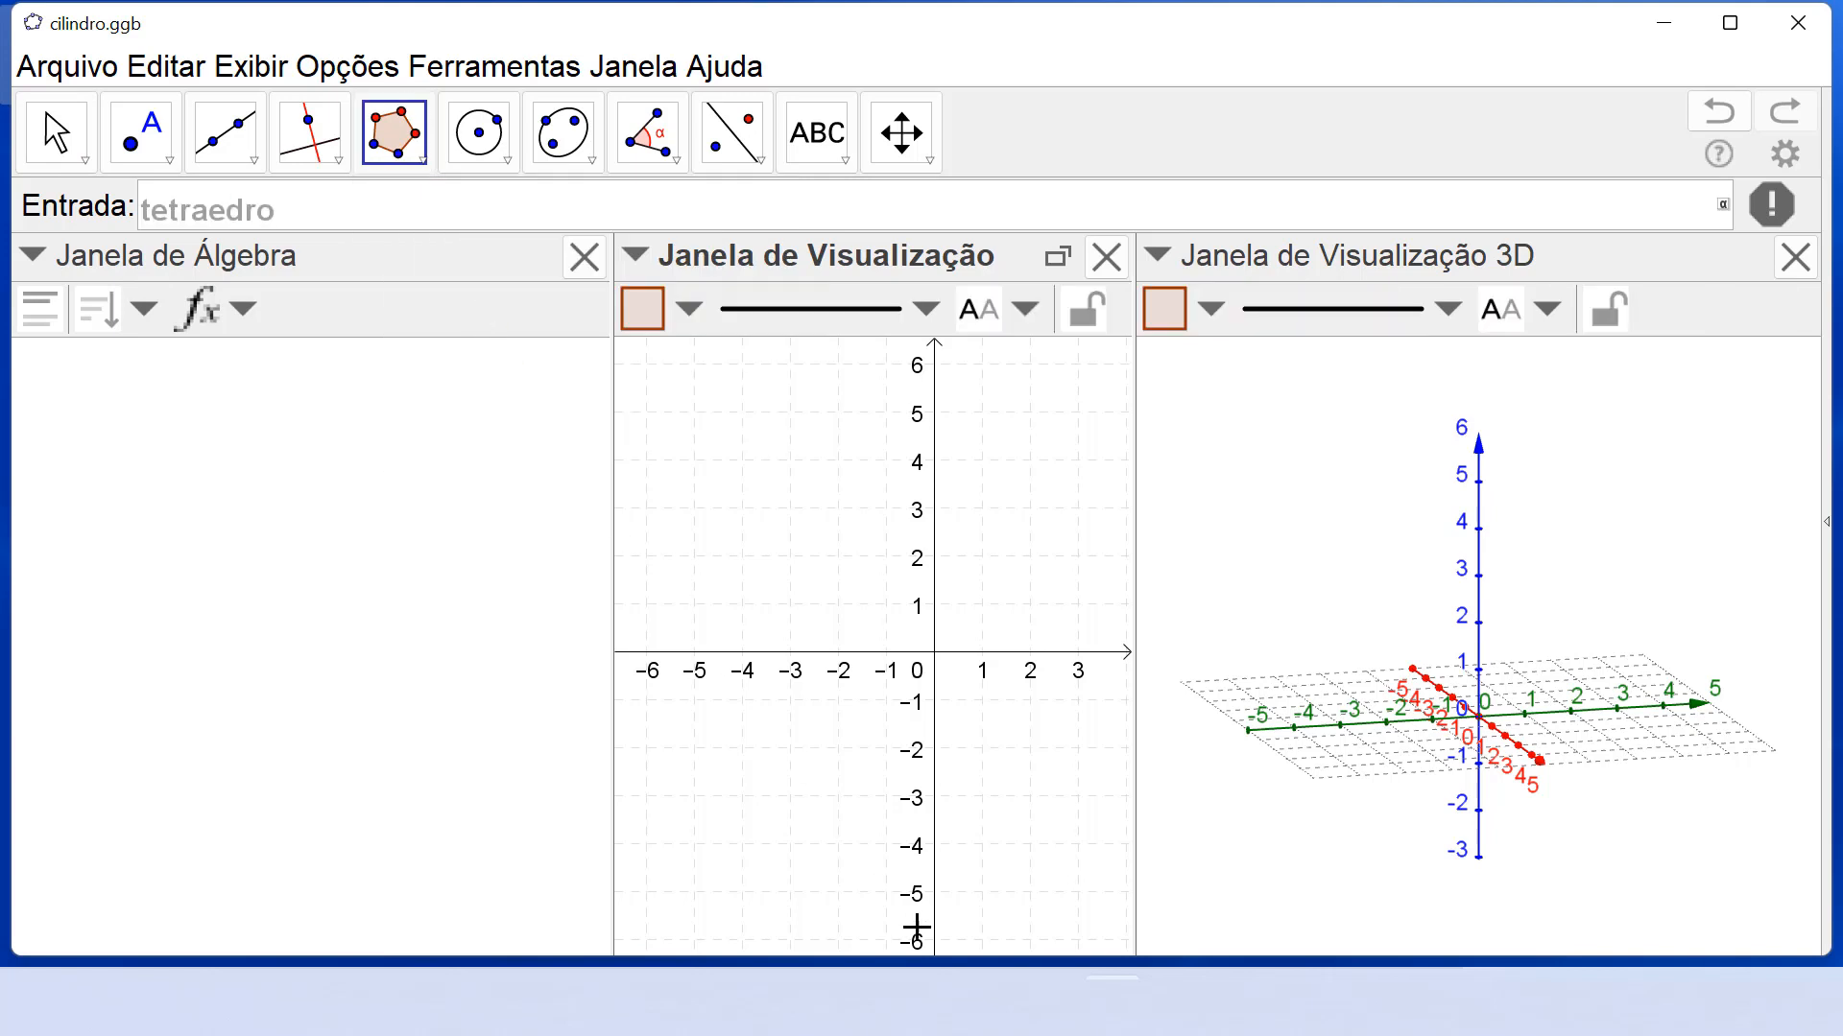
{"action": "left_click", "coordinate": [845, 726]}
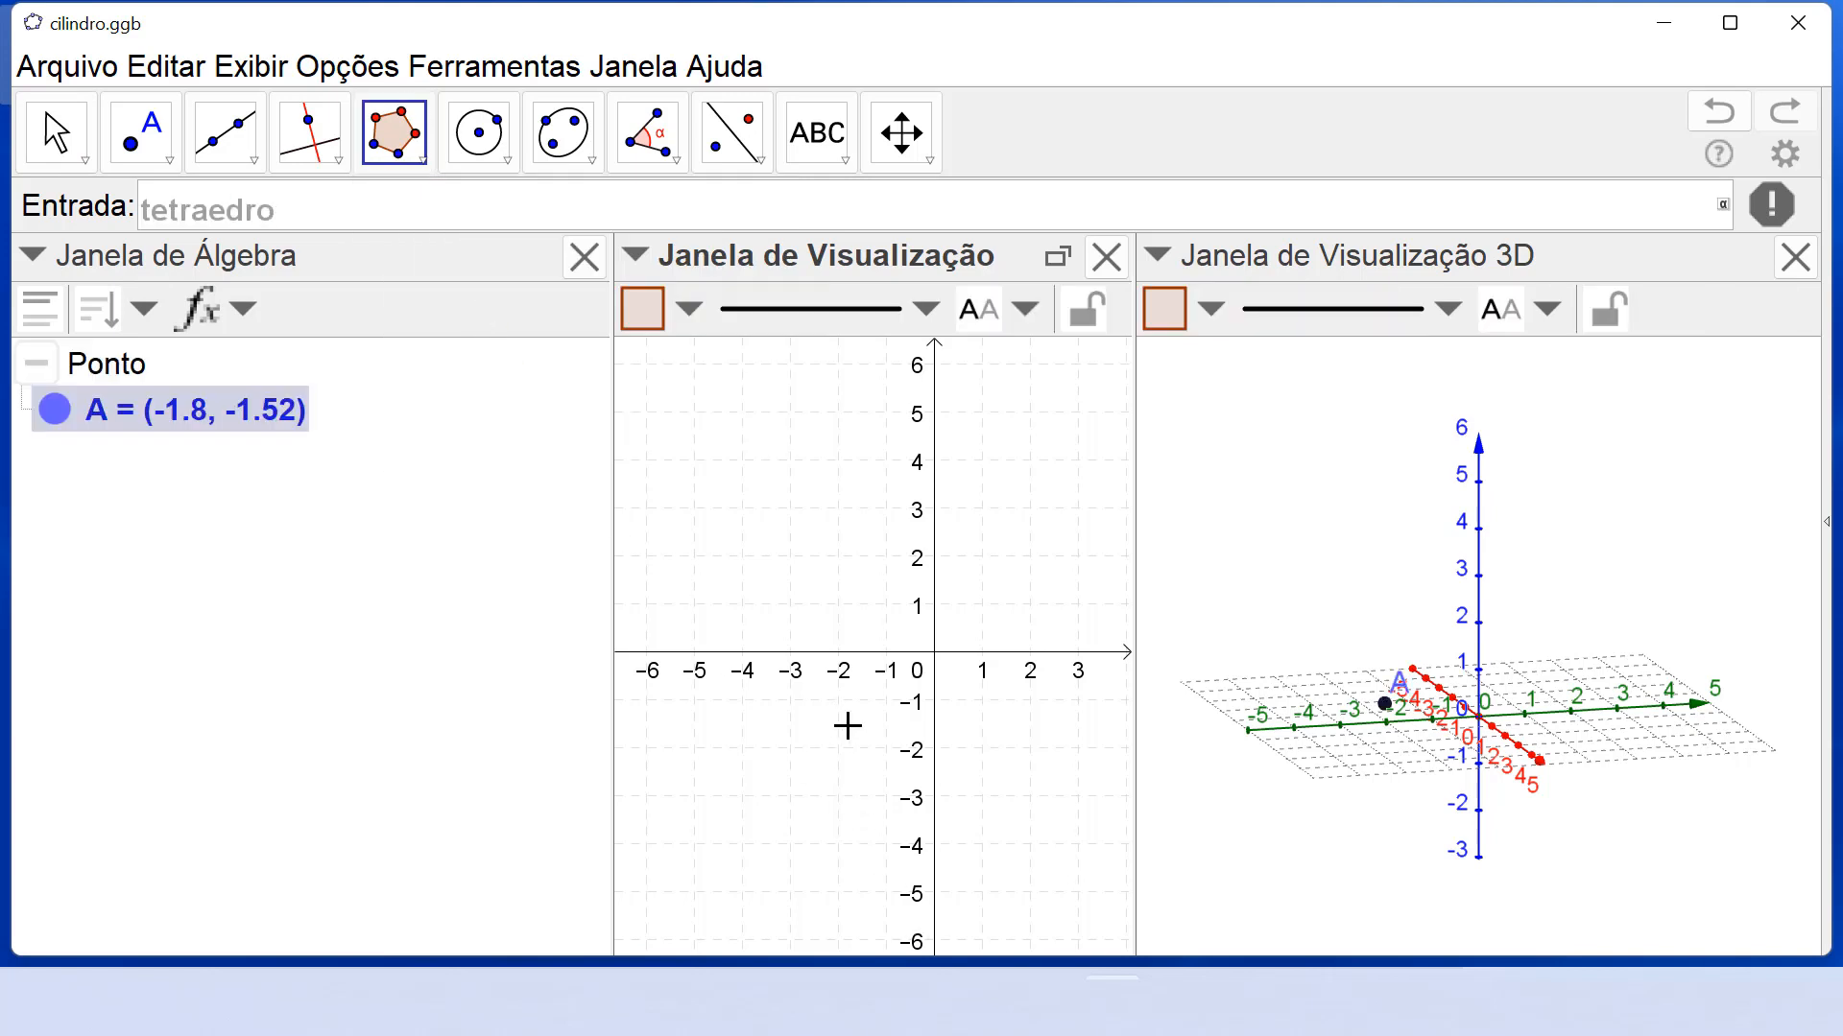
{"action": "left_click", "coordinate": [1026, 723]}
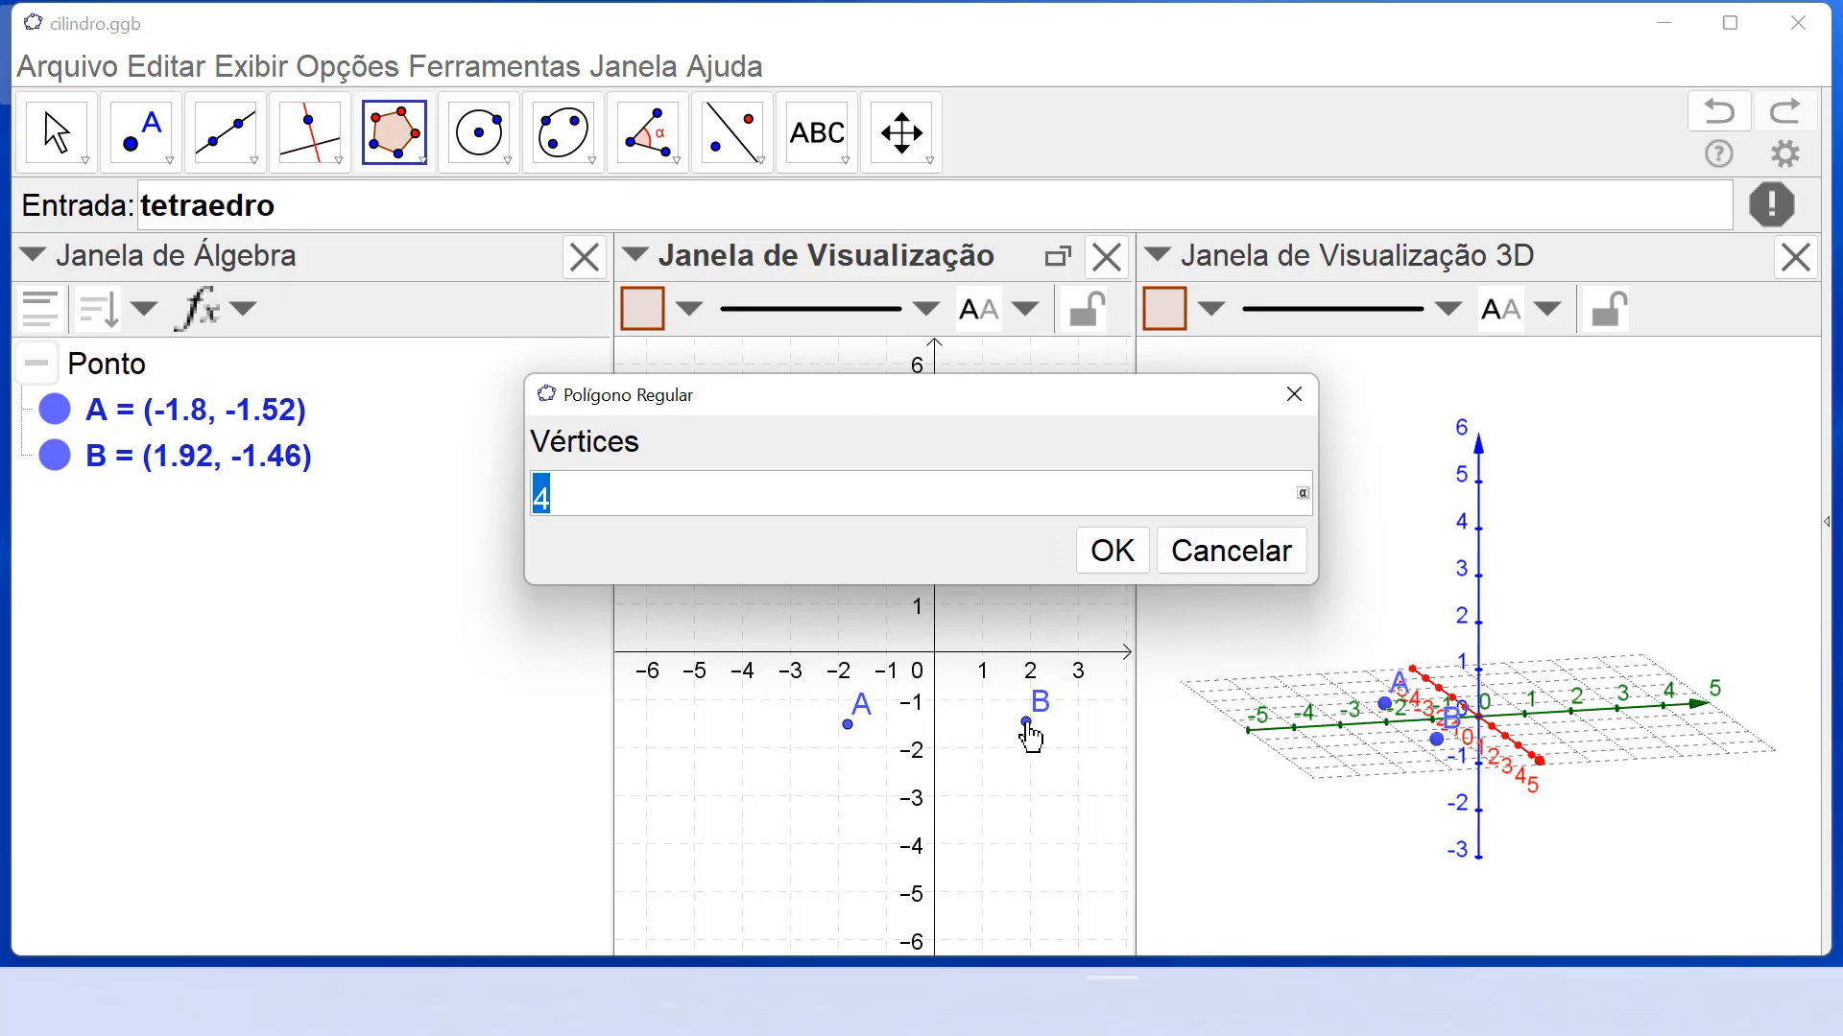
{"action": "type", "text": "3"}
{"action": "left_click", "coordinate": [1113, 549]}
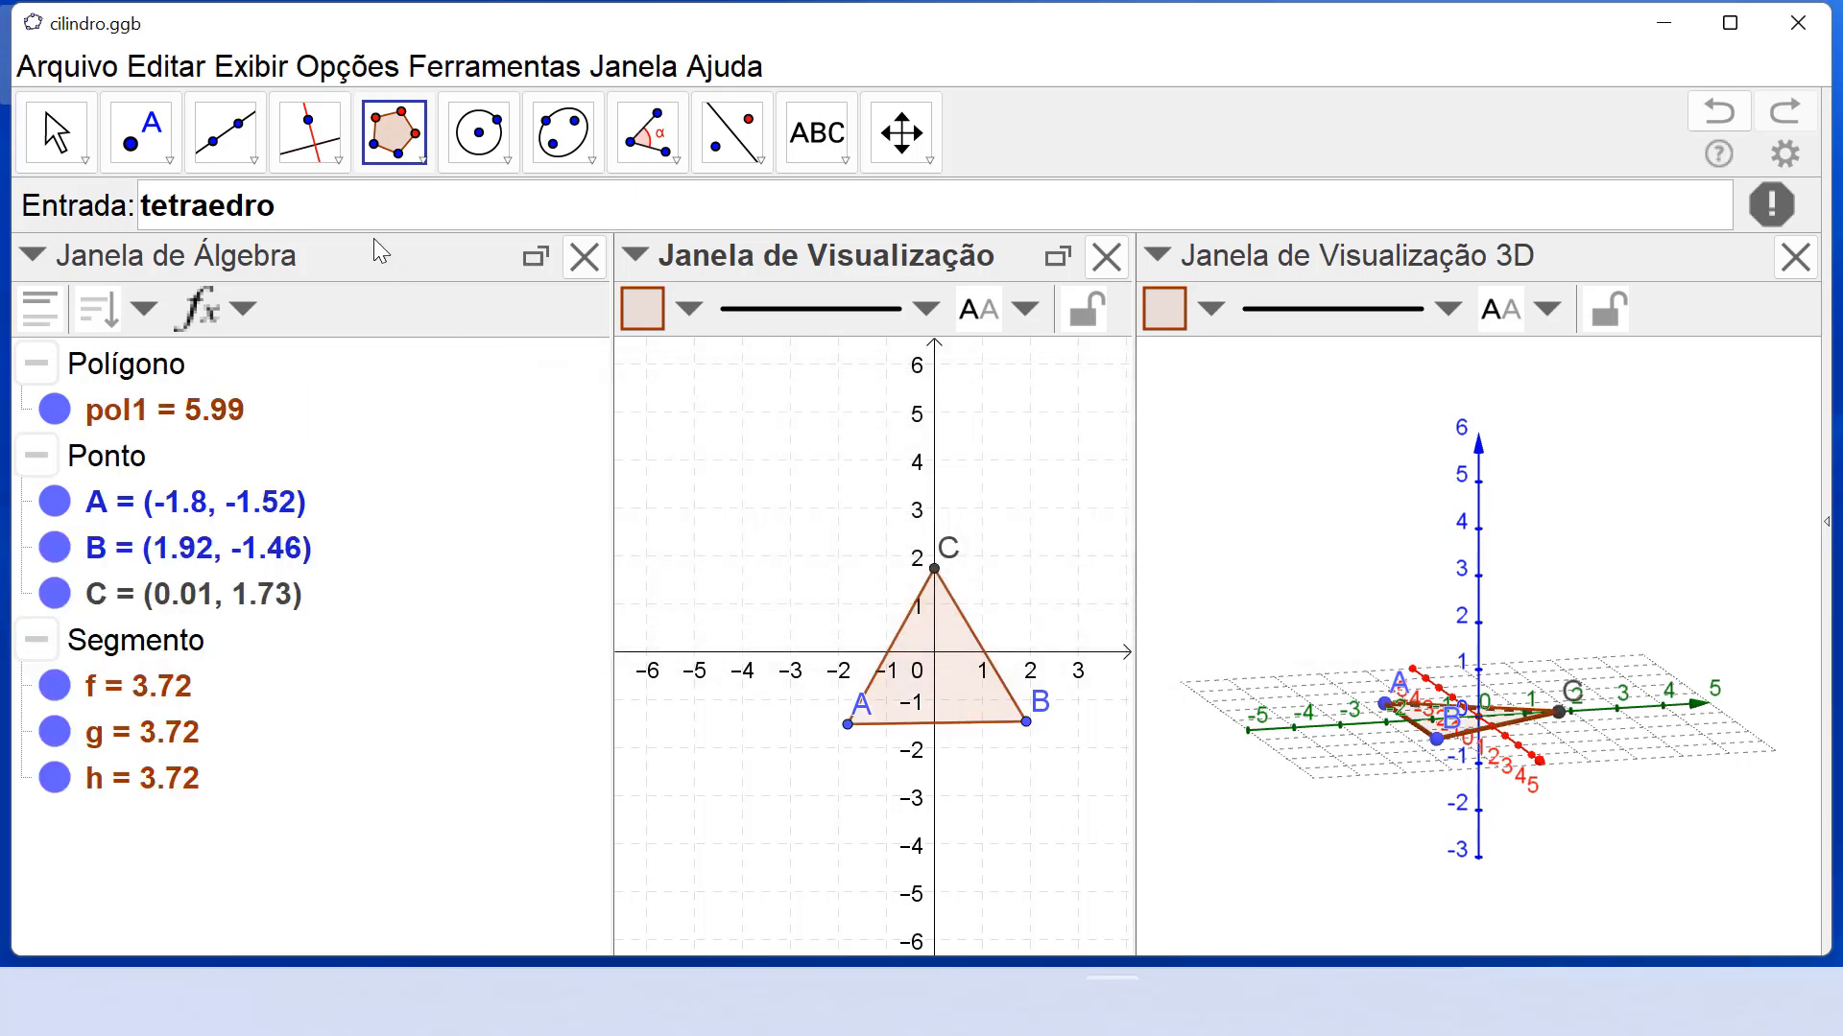
Create a tetrahedron on the equilateral triangle with the command Tetraedro(pol1).
{"action": "left_click", "coordinate": [338, 212]}
{"action": "key", "text": "BackSpace"}
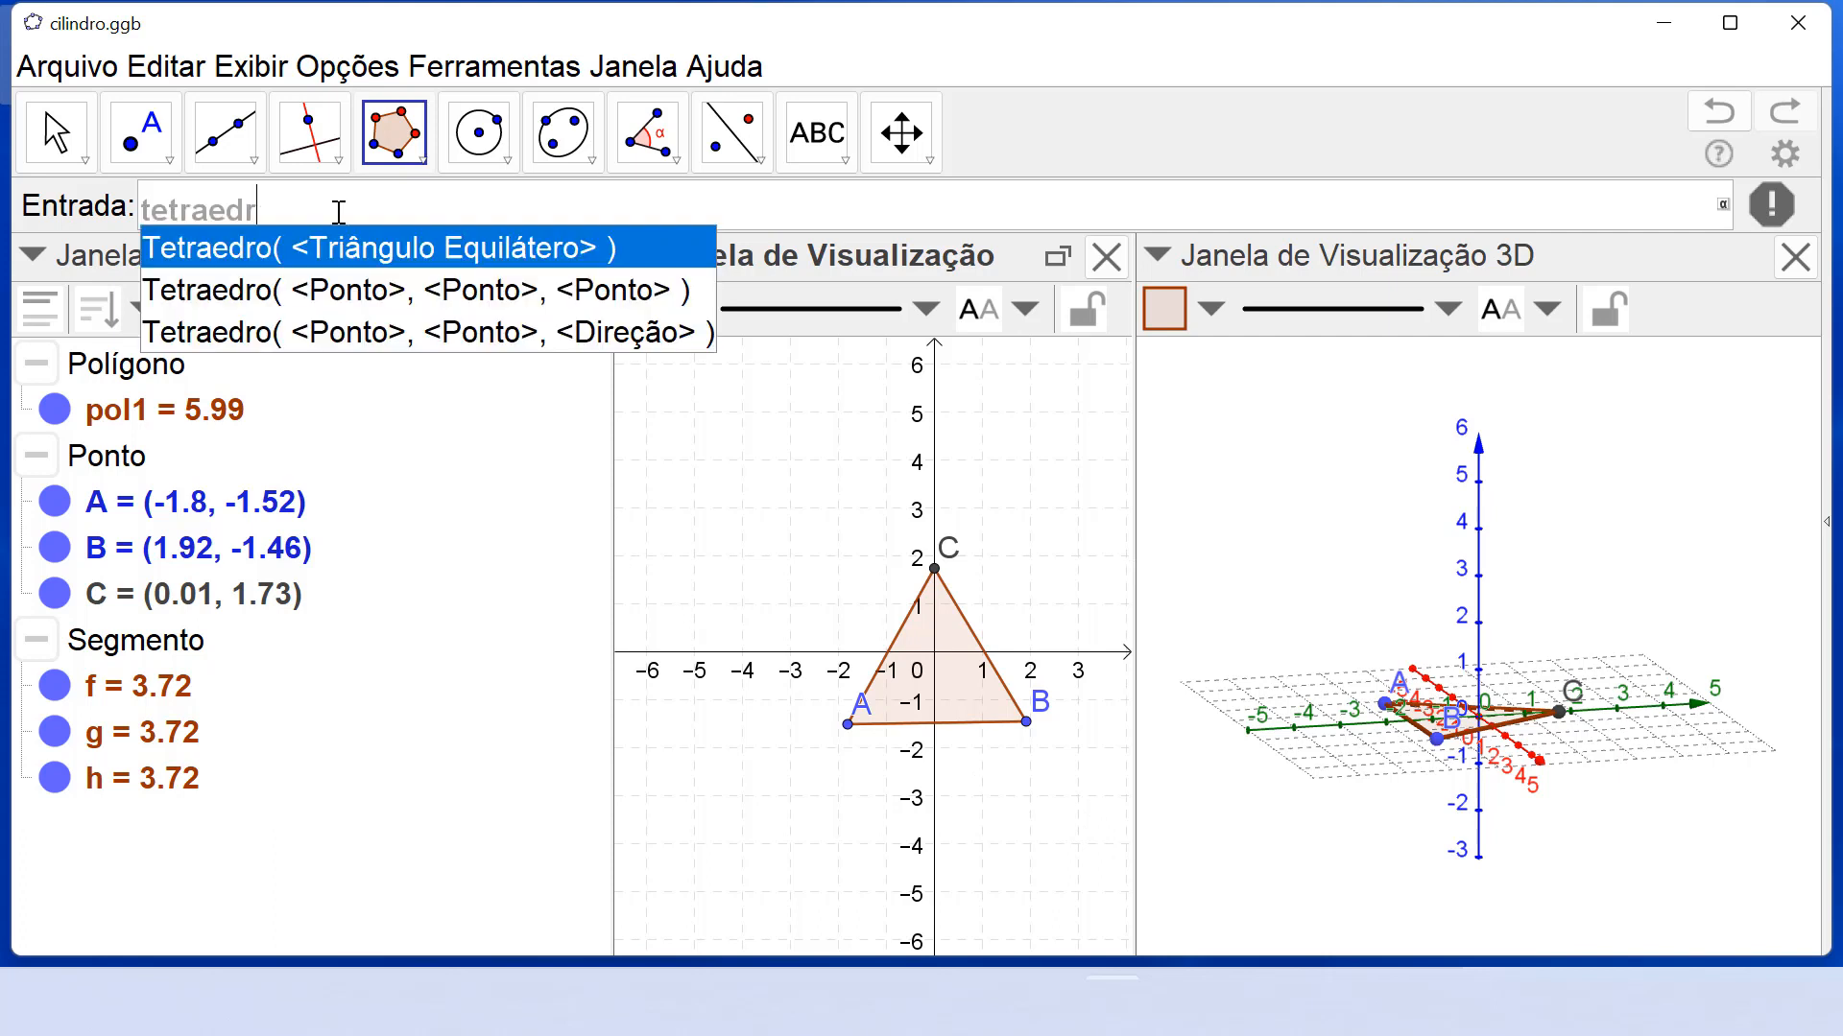
{"action": "left_click", "coordinate": [331, 253]}
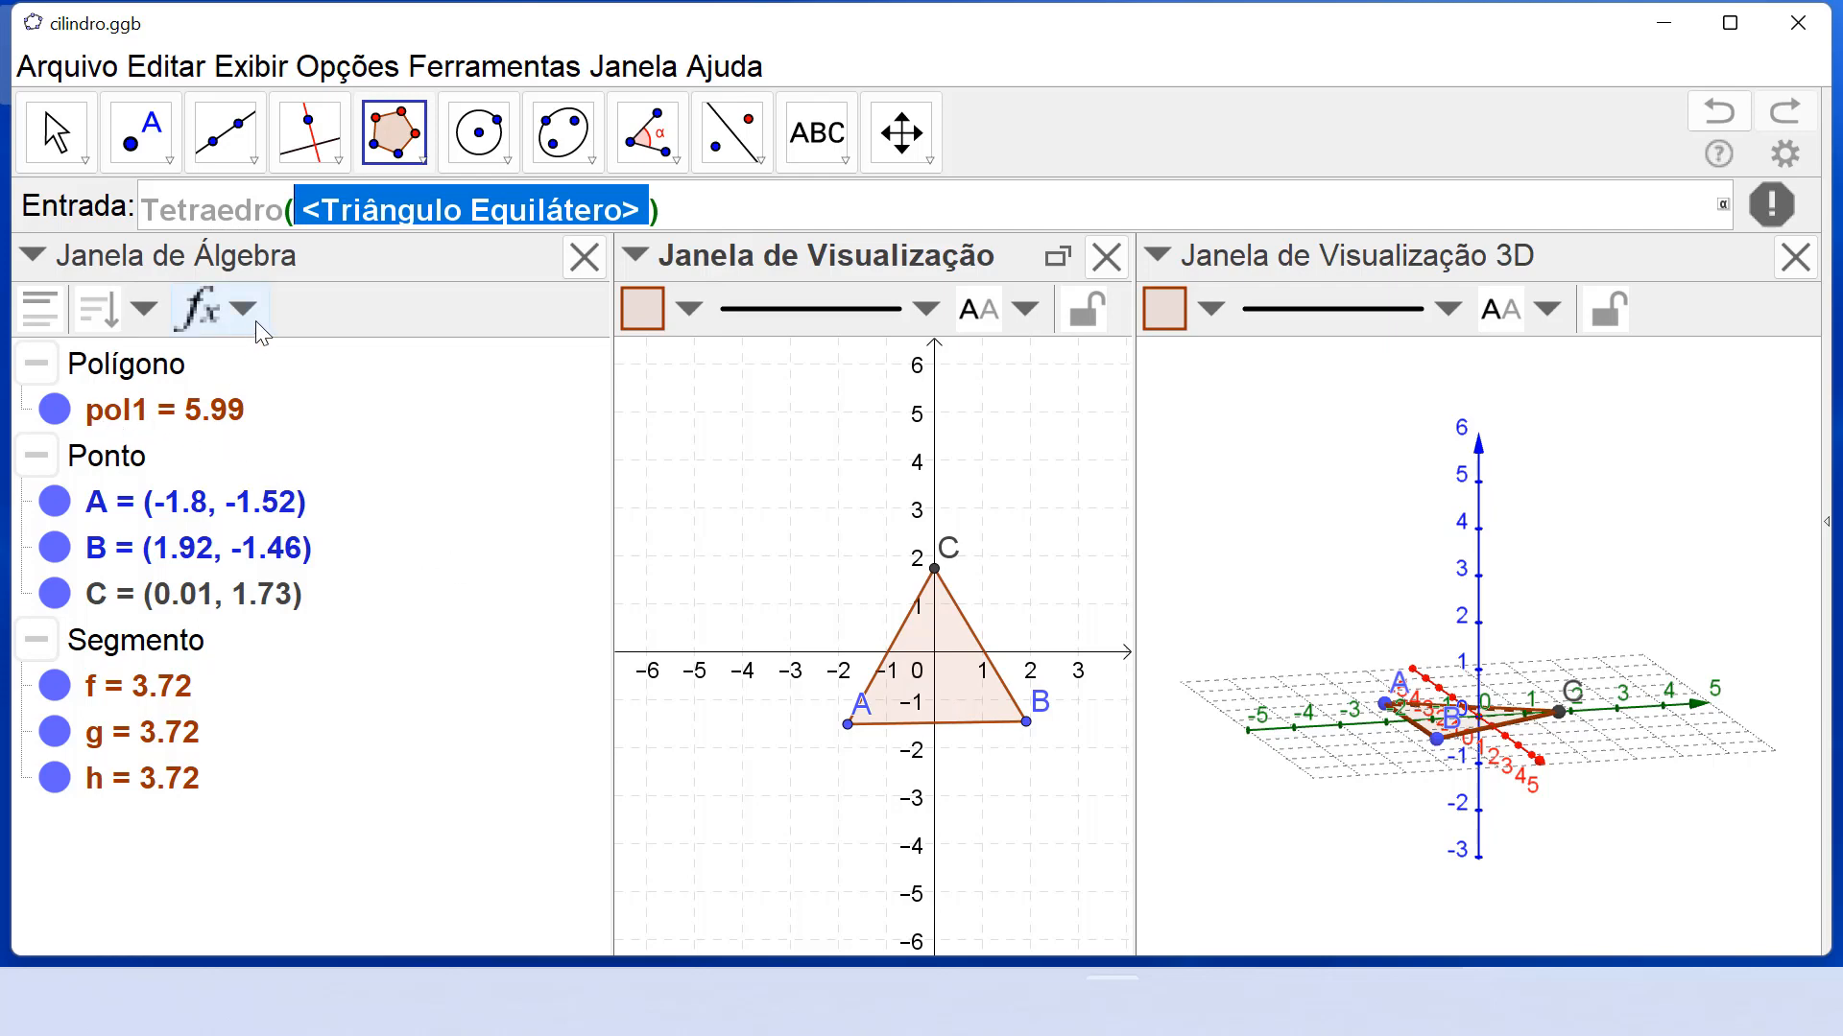
{"action": "type", "text": "pol1"}
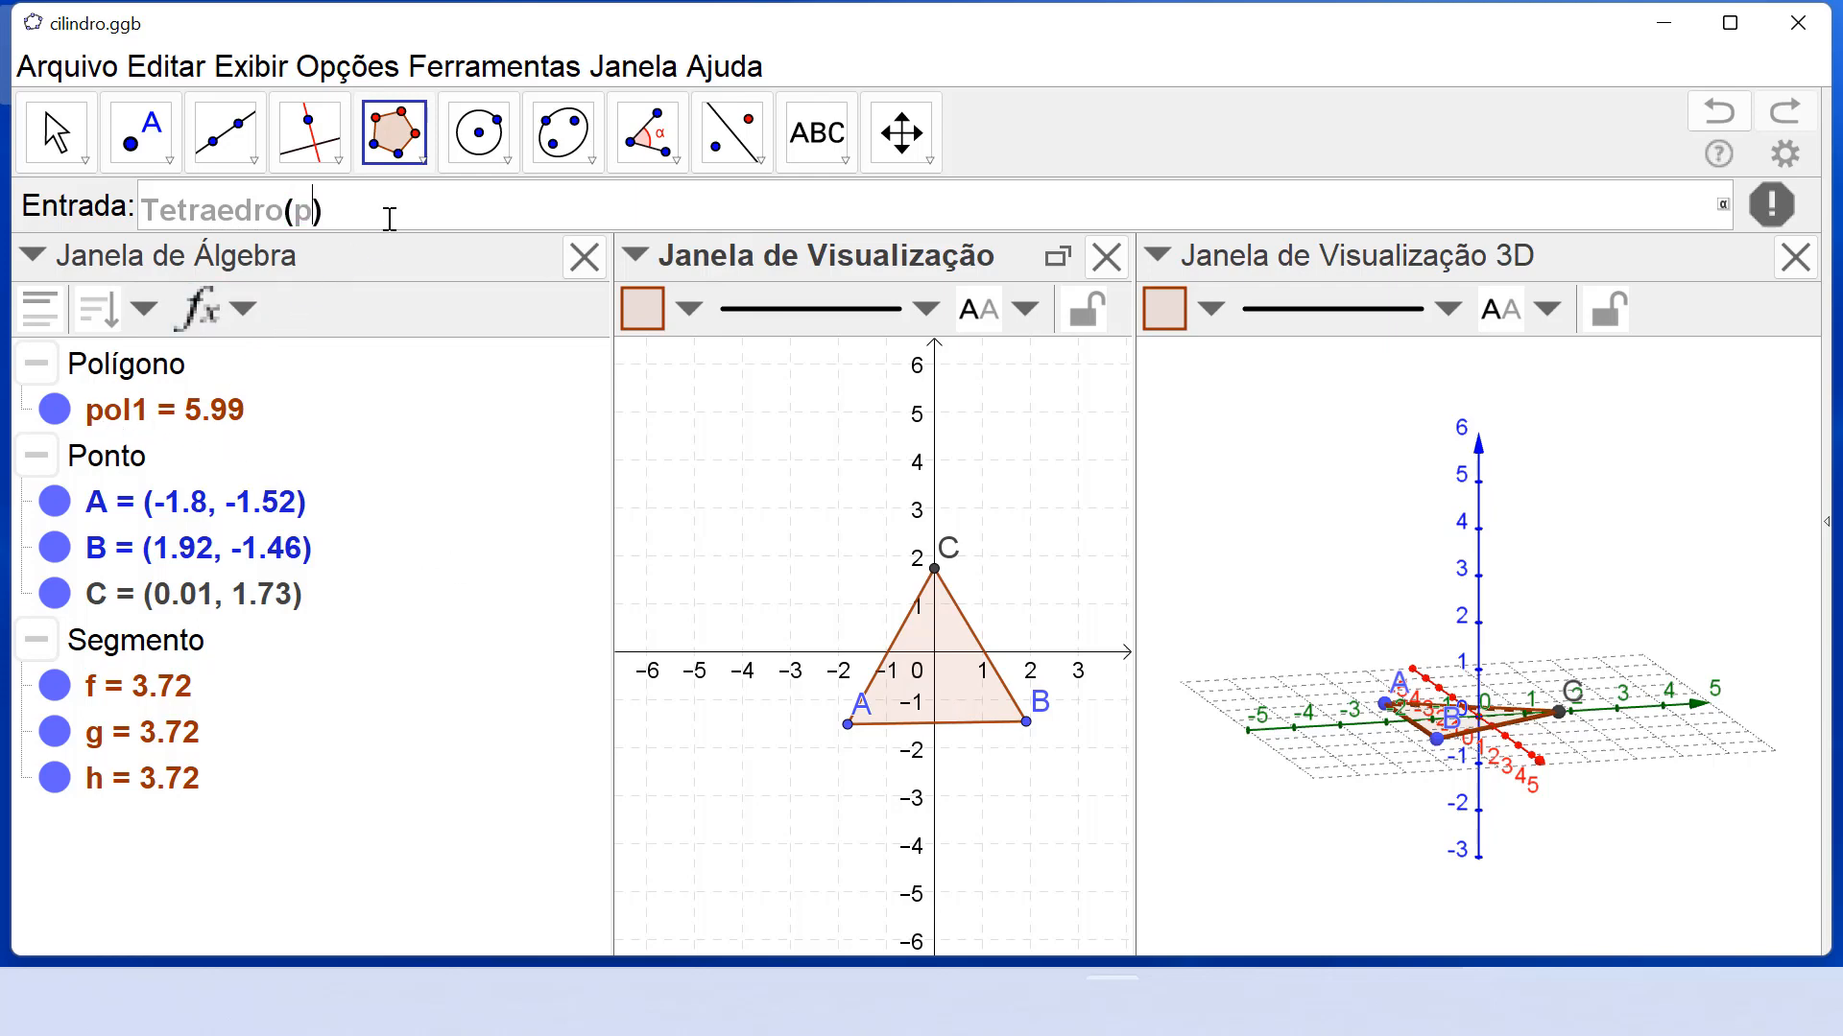
{"action": "key", "text": "Return"}
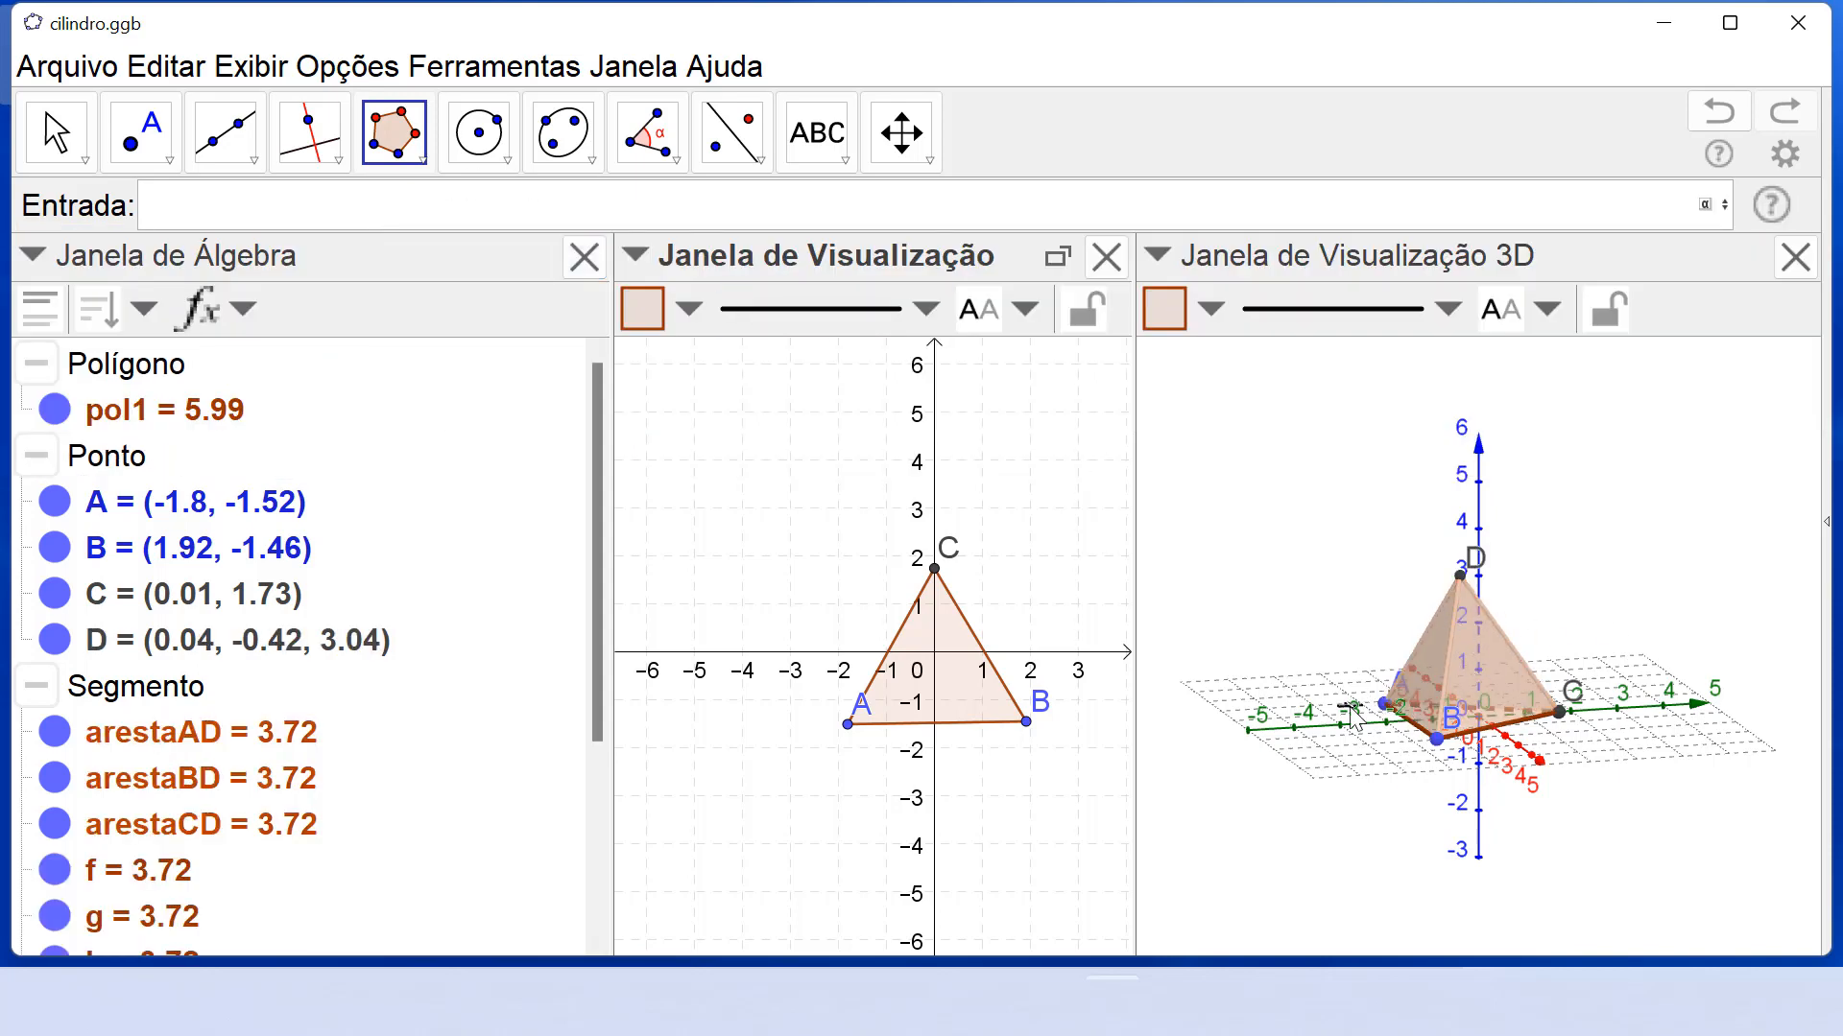
Create the net (Planificação) of the tetrahedron with pol1 as its base face.
{"action": "mouse_move", "coordinate": [1354, 715]}
{"action": "right_mouse_down"}
{"action": "mouse_move", "coordinate": [1435, 729]}
{"action": "mouse_move", "coordinate": [1327, 724]}
{"action": "right_mouse_up"}
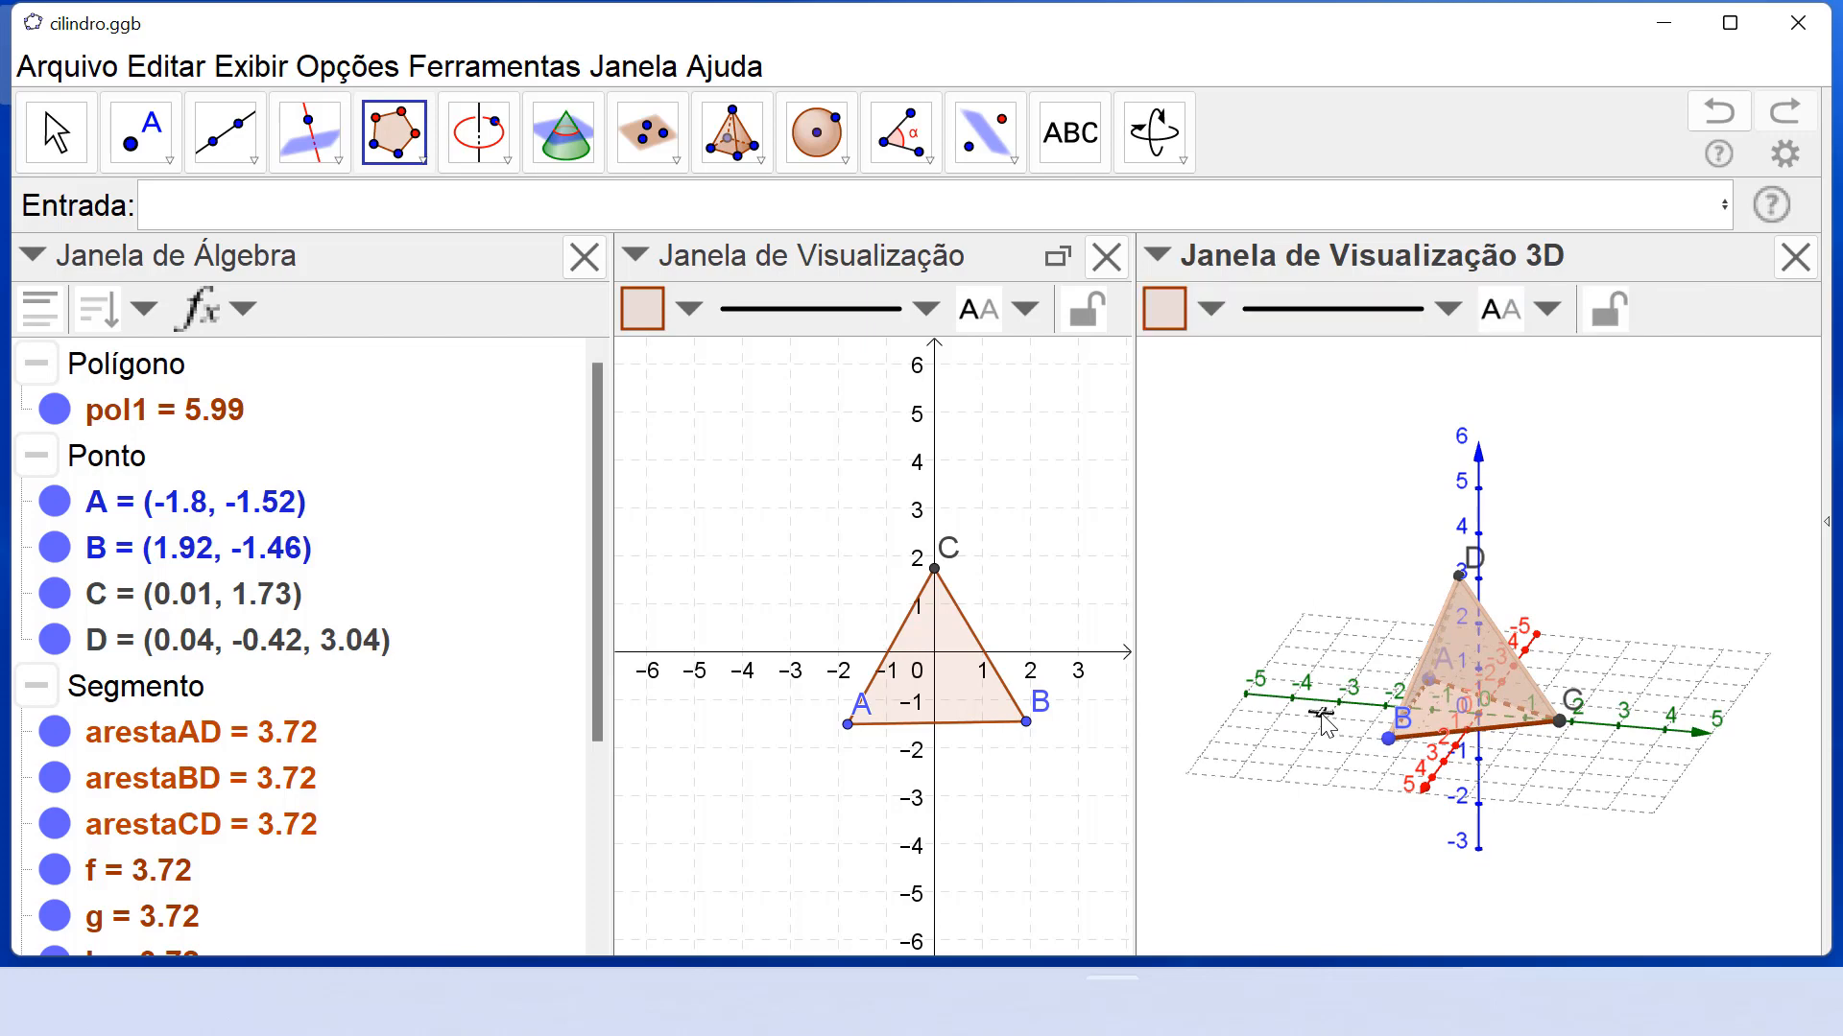
{"action": "left_click", "coordinate": [759, 171]}
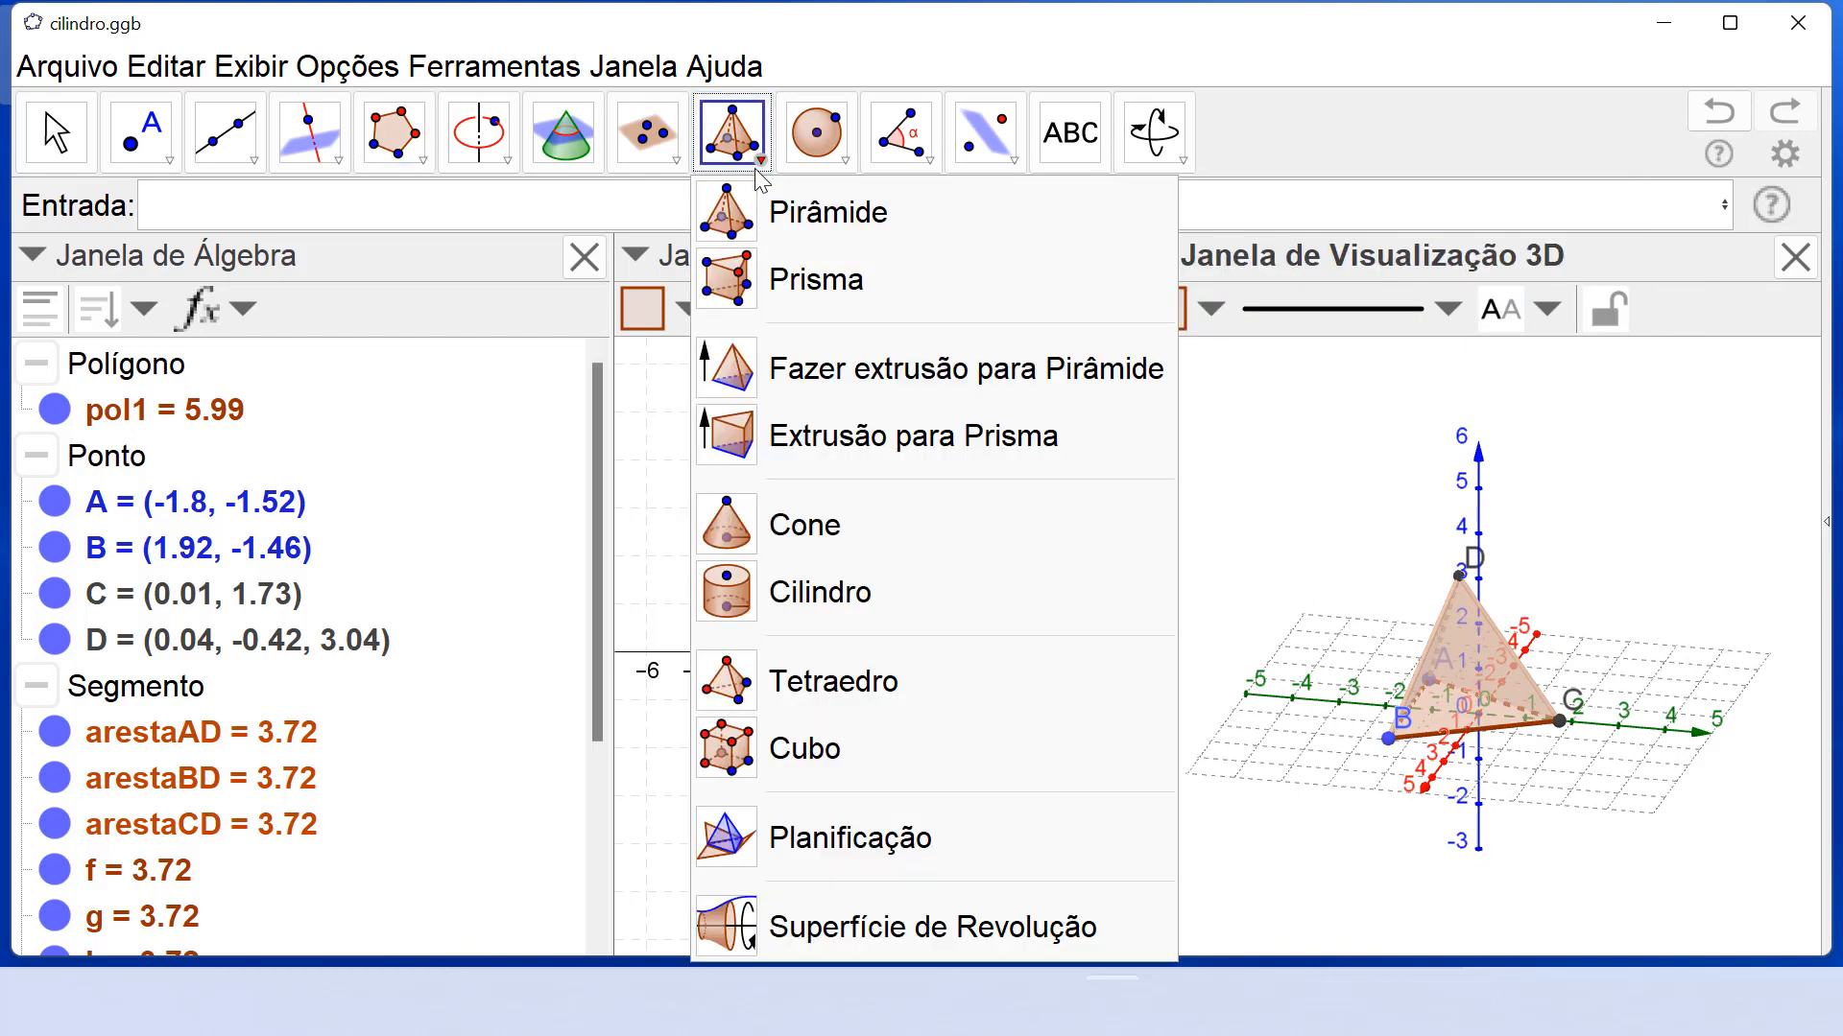
{"action": "left_click", "coordinate": [779, 840]}
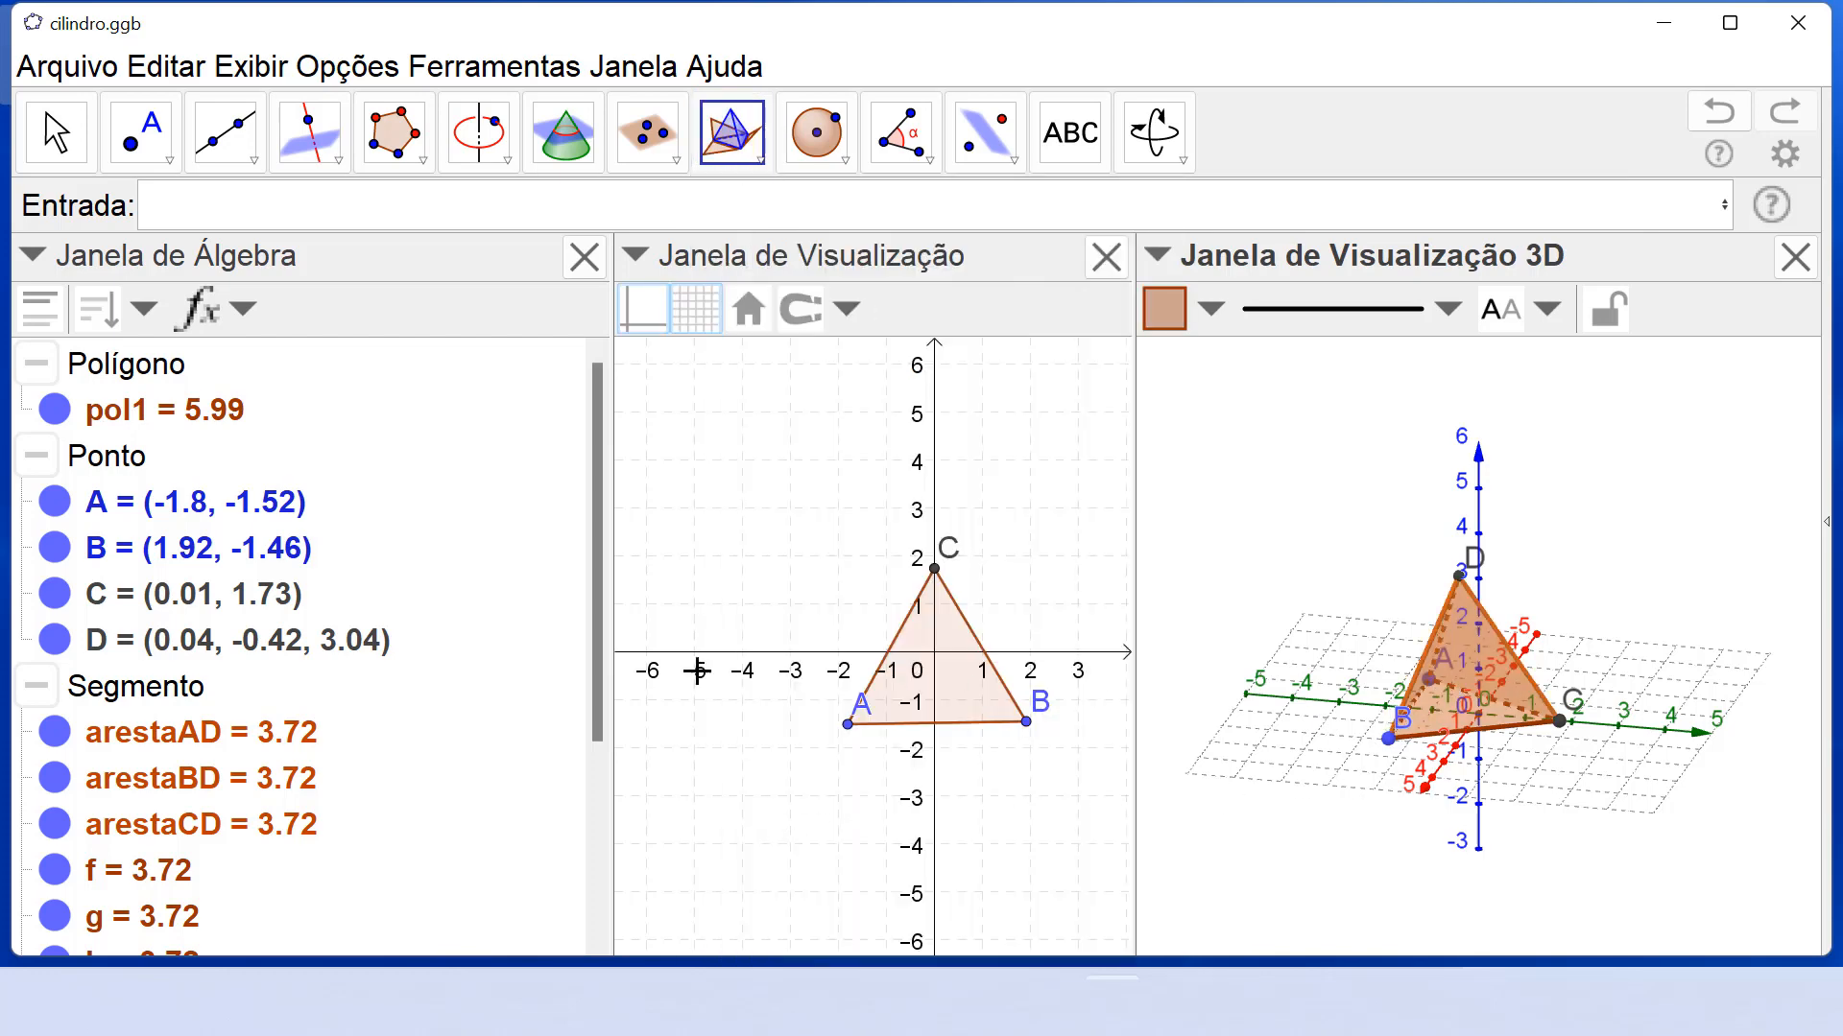
{"action": "left_click", "coordinate": [208, 416]}
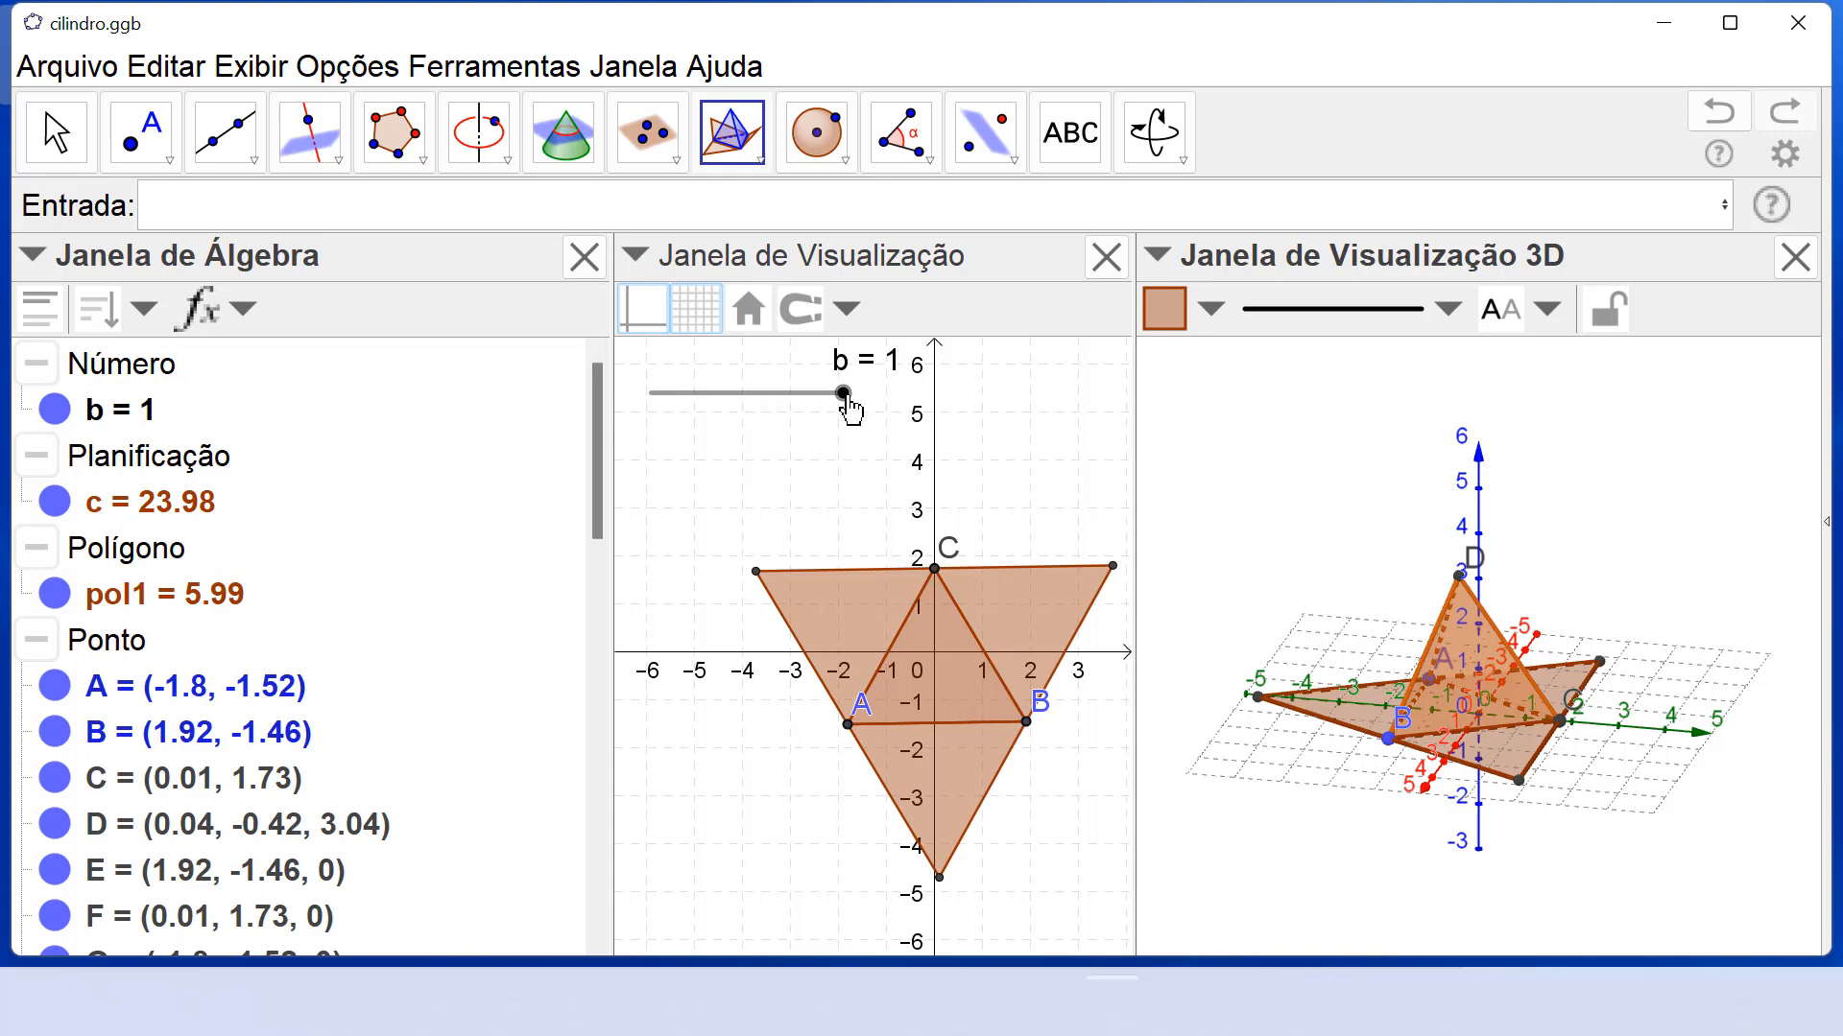
Hide the original tetrahedron and fold its net closed by setting slider b to 0.
{"action": "left_click_drag", "start_coordinate": [849, 398], "coordinate": [827, 439]}
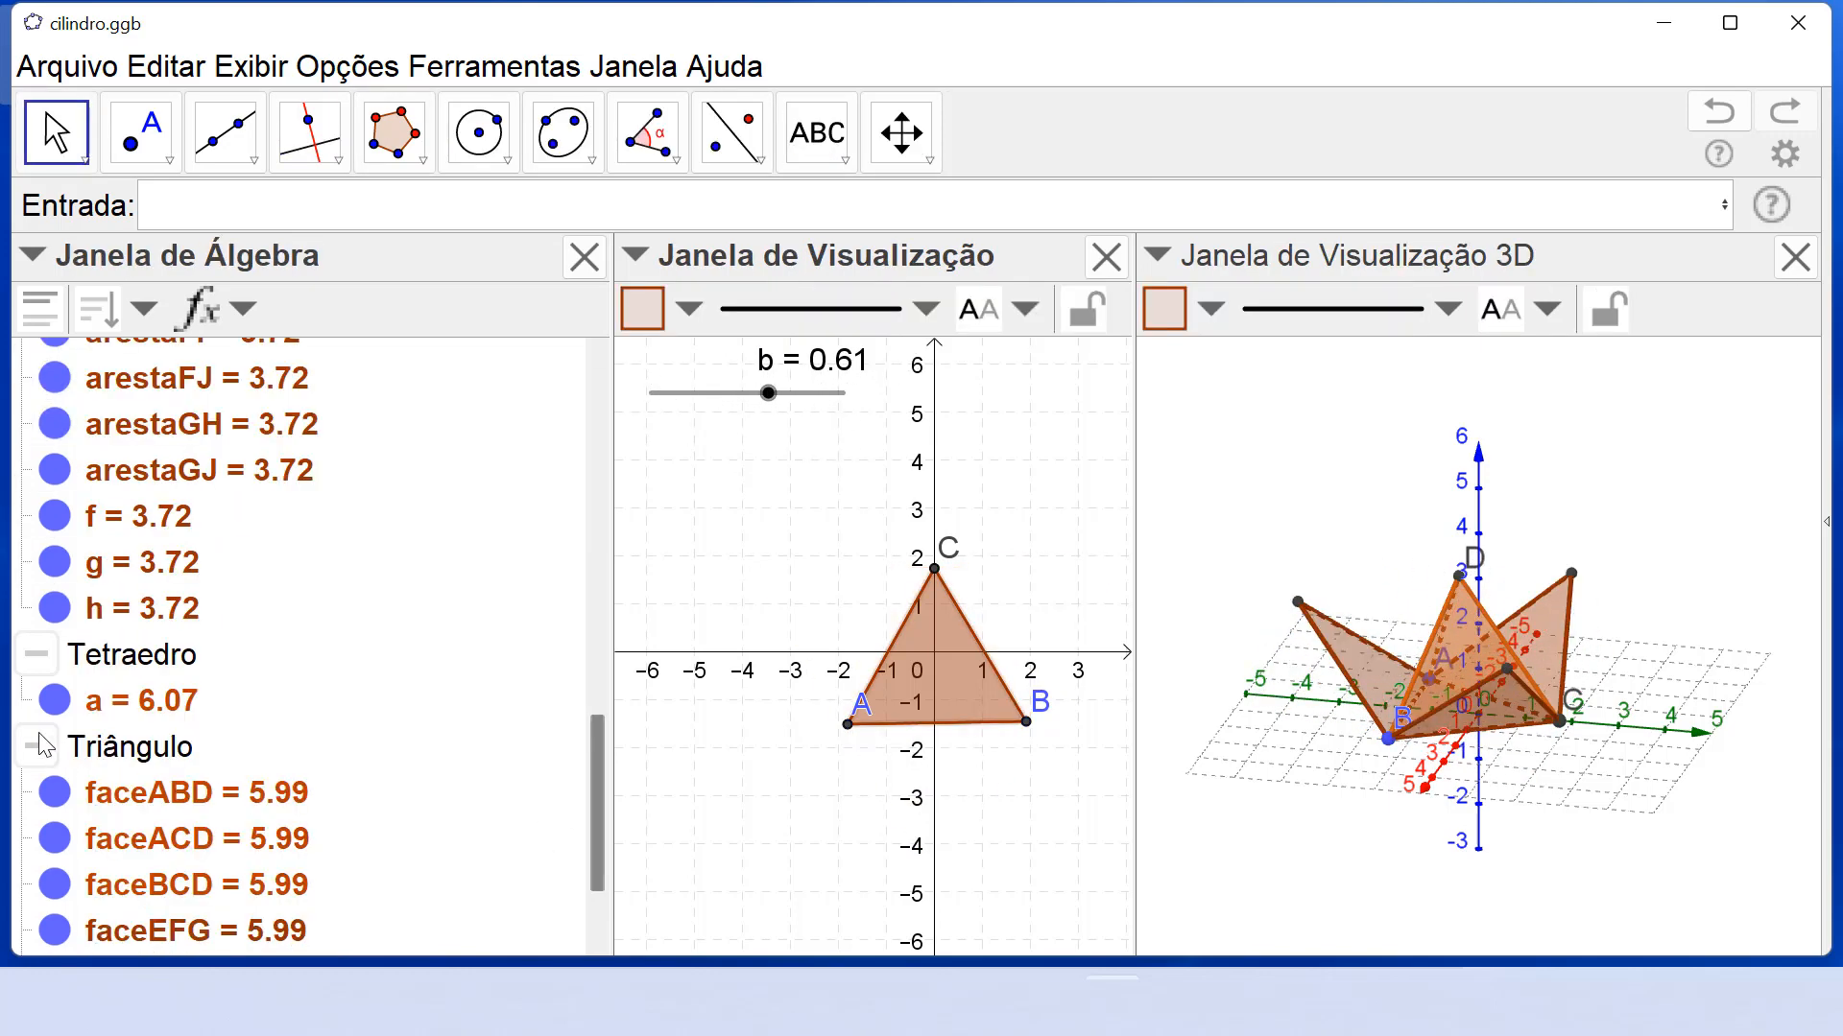
{"action": "left_click", "coordinate": [55, 700]}
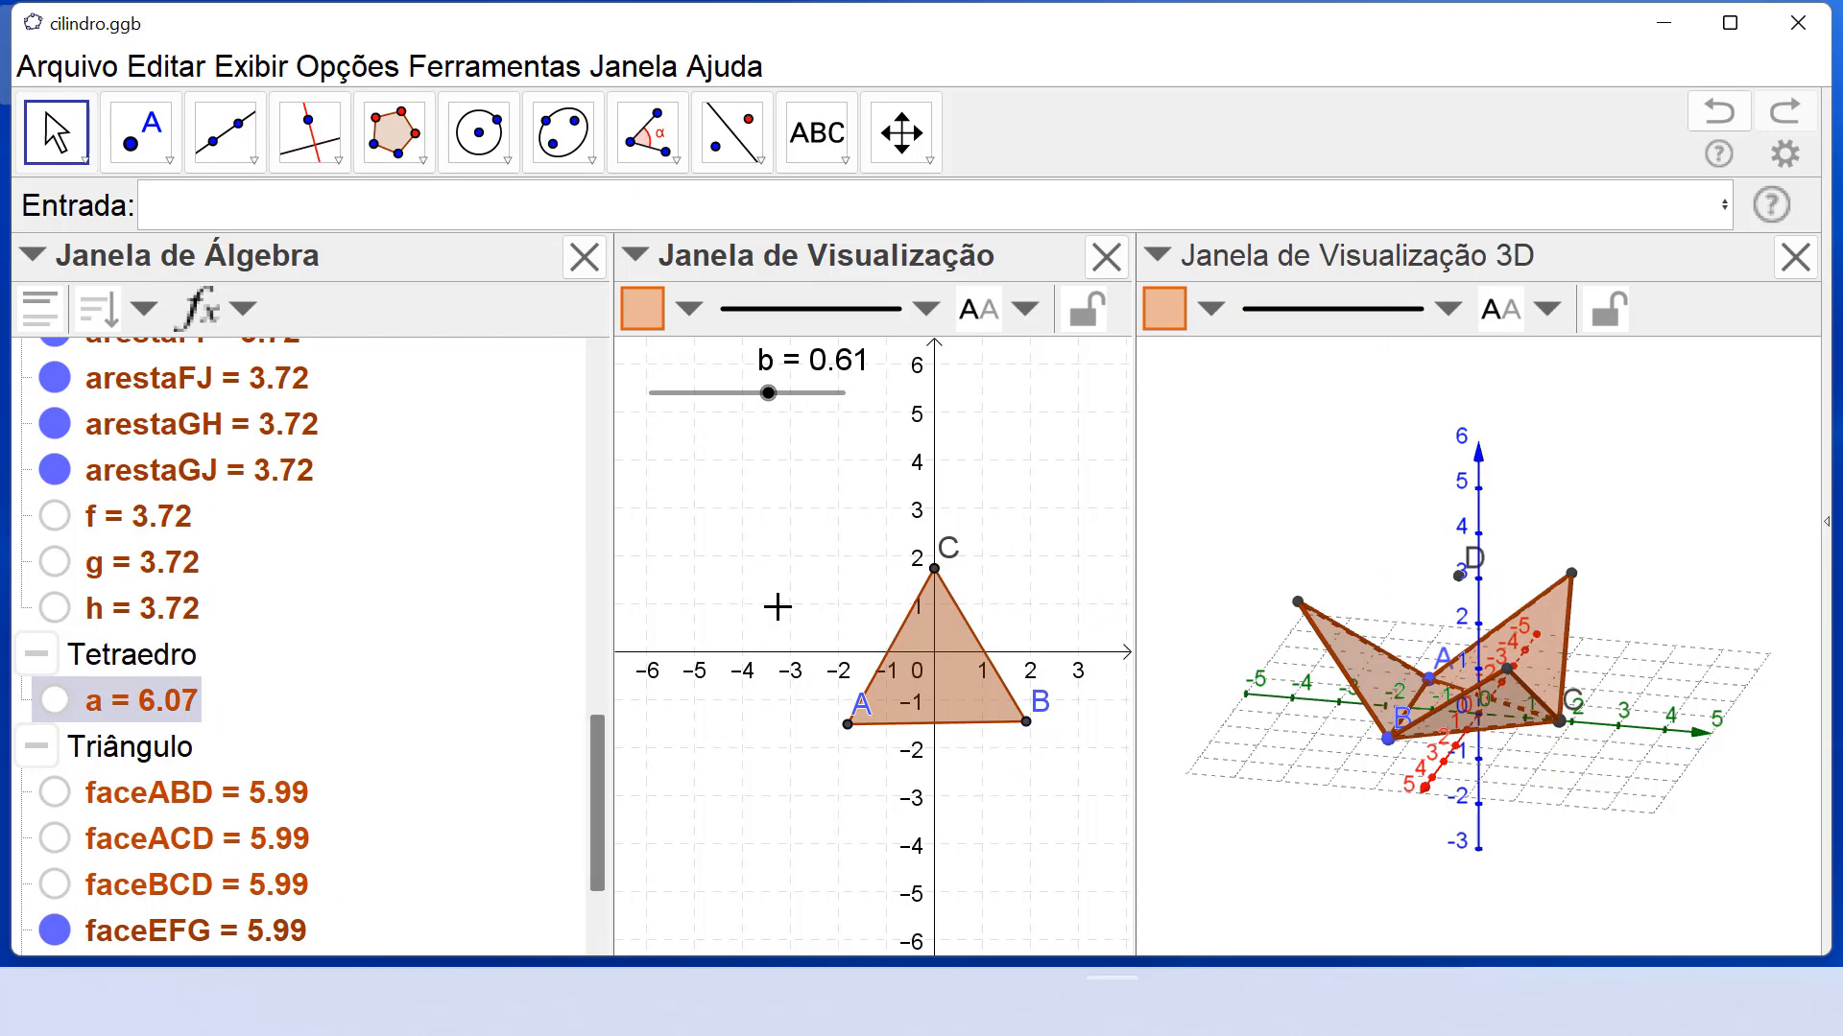
{"action": "left_click_drag", "start_coordinate": [772, 403], "coordinate": [643, 437]}
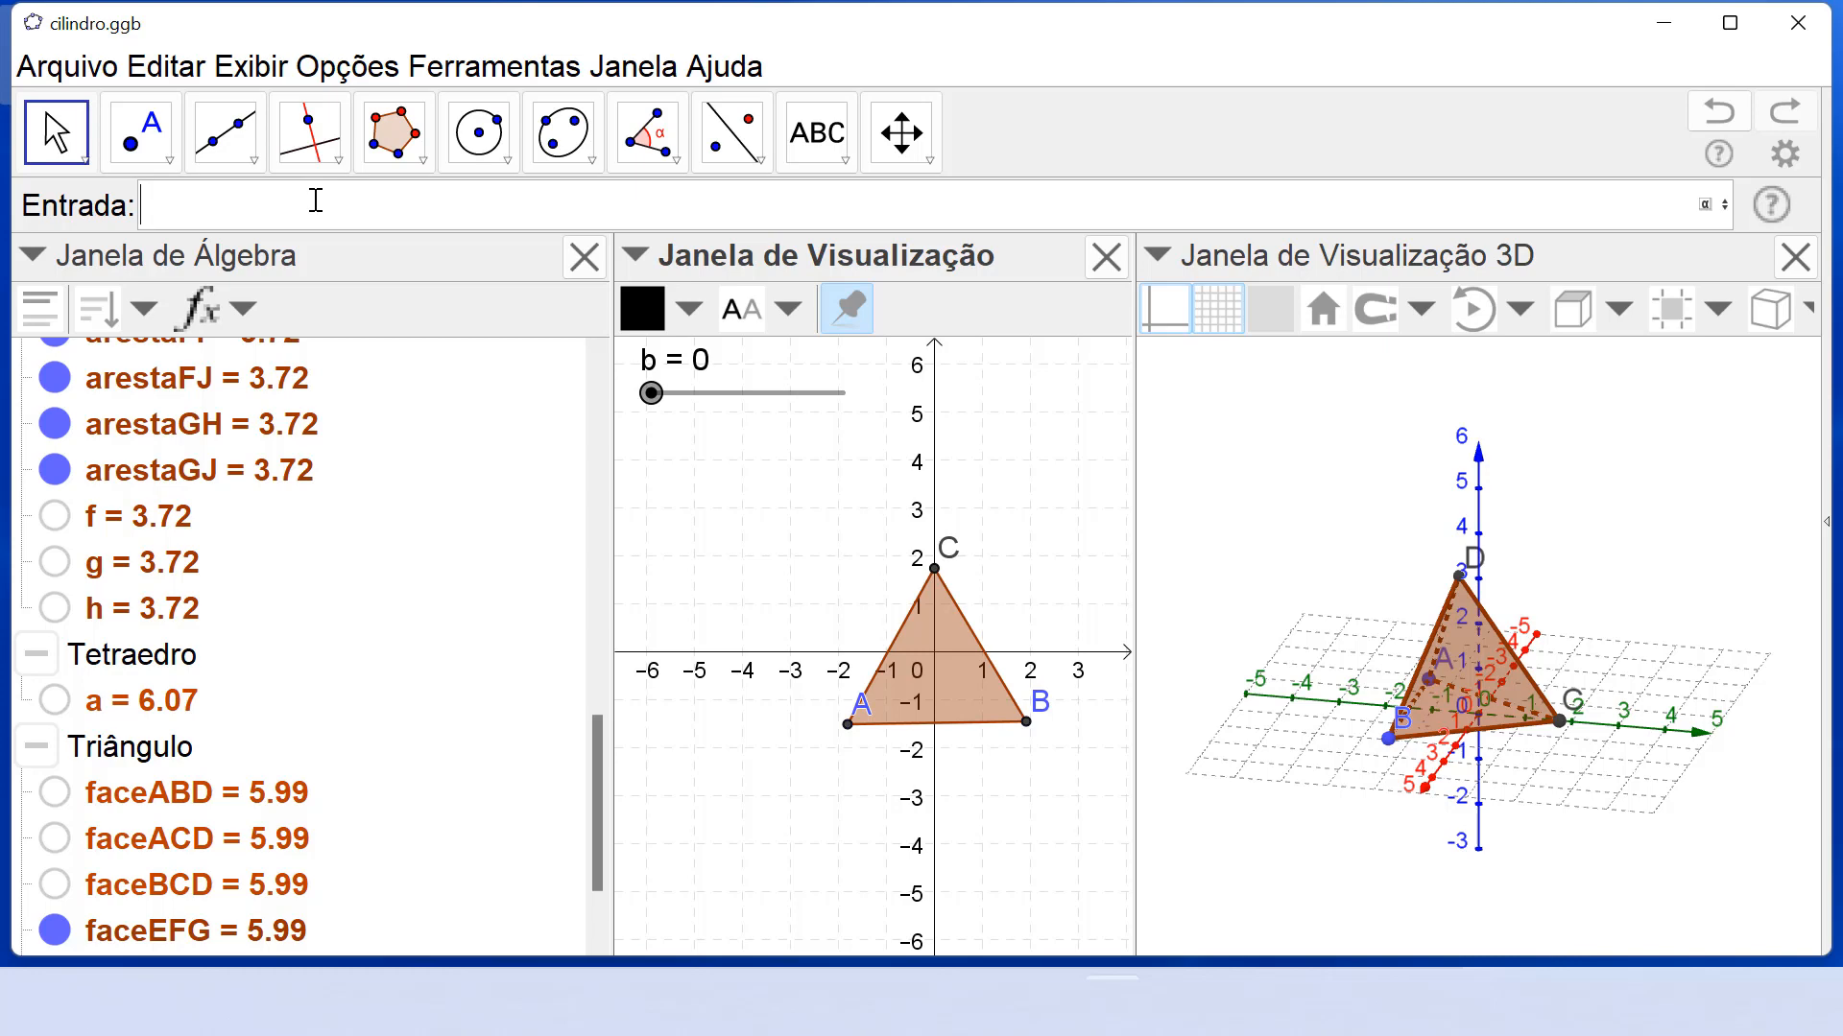
Delete the tetrahedron, its net, the slider and all remaining objects.
{"action": "key", "text": "ctrl+a"}
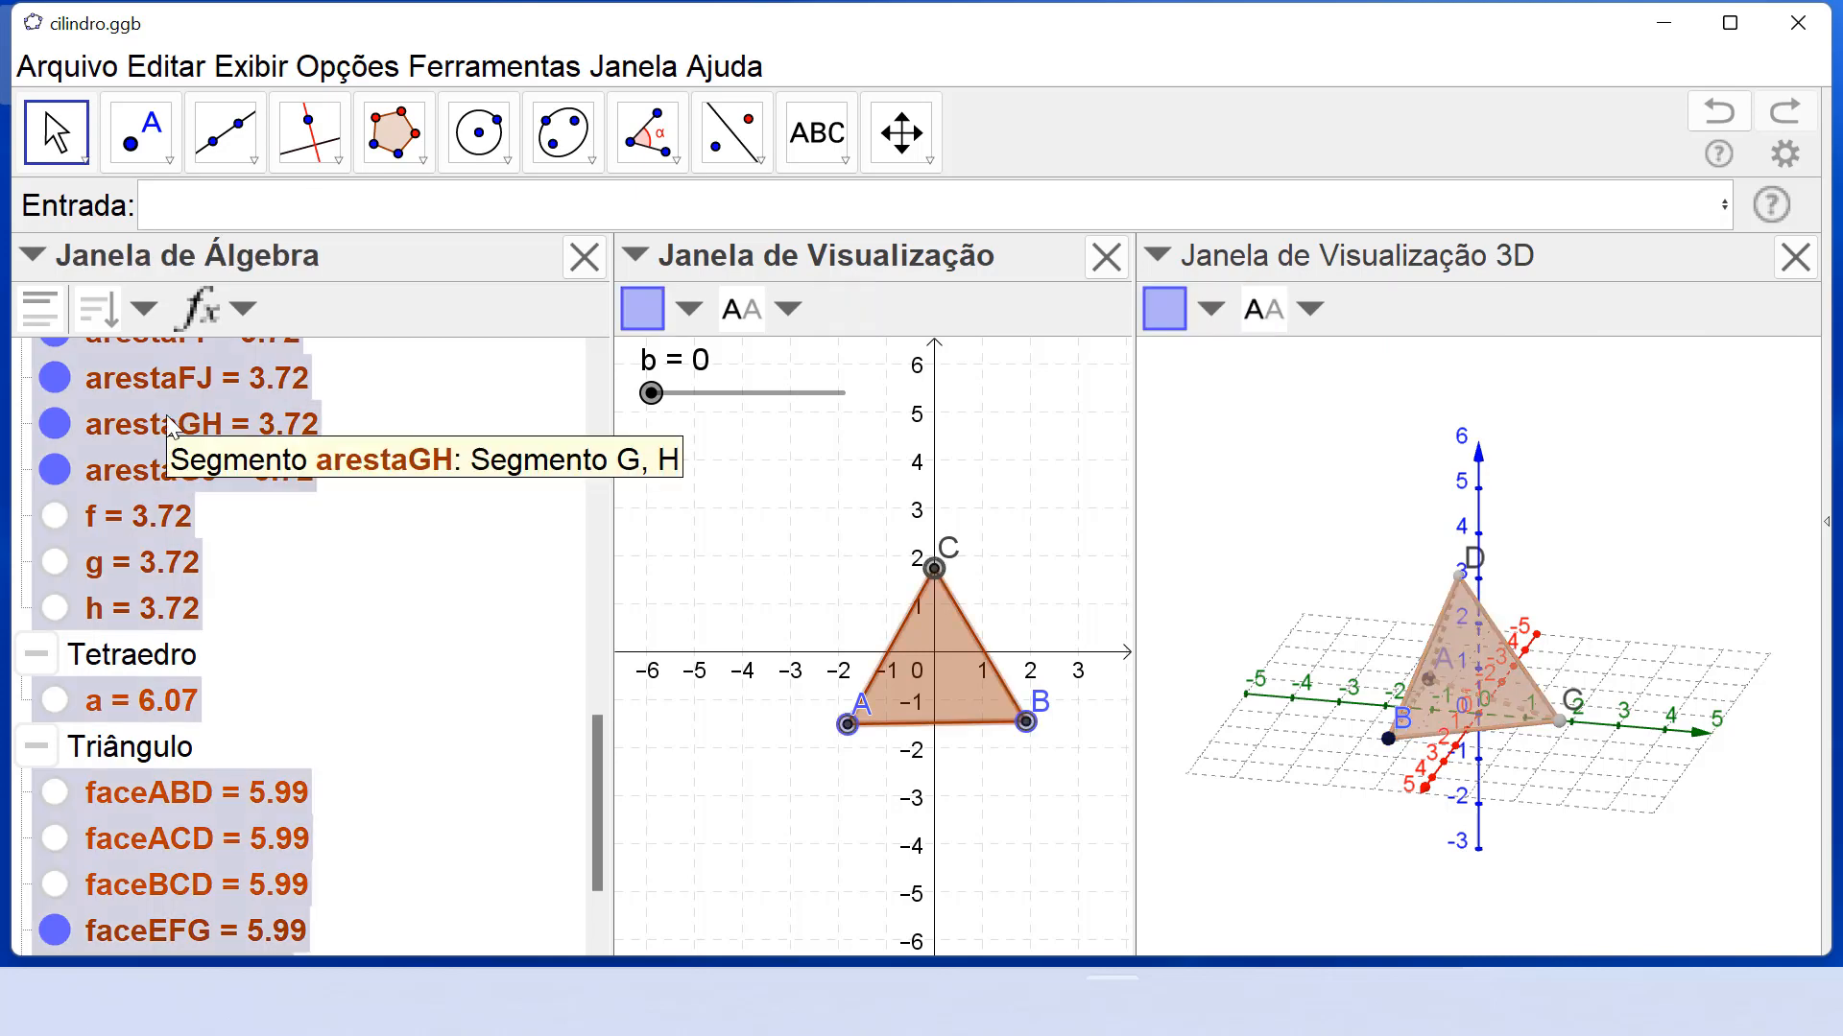
{"action": "key", "text": "Delete"}
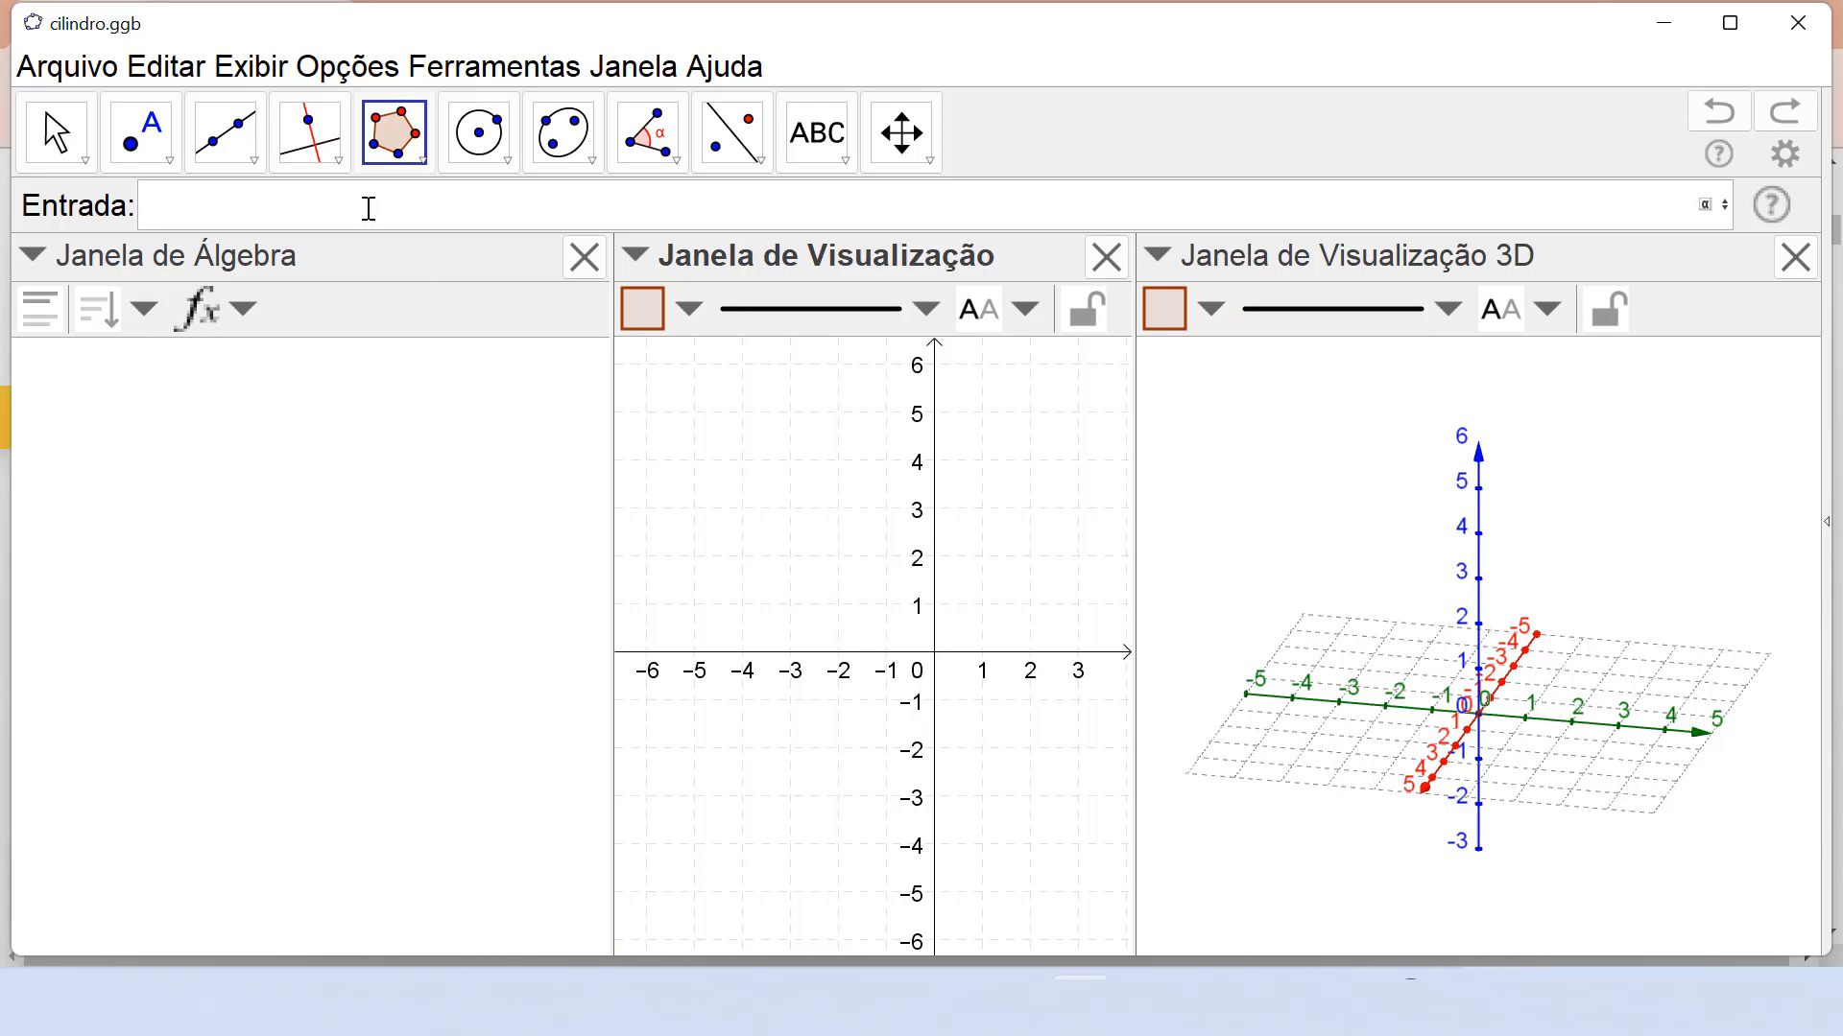
{"action": "type", "text": "hexa"}
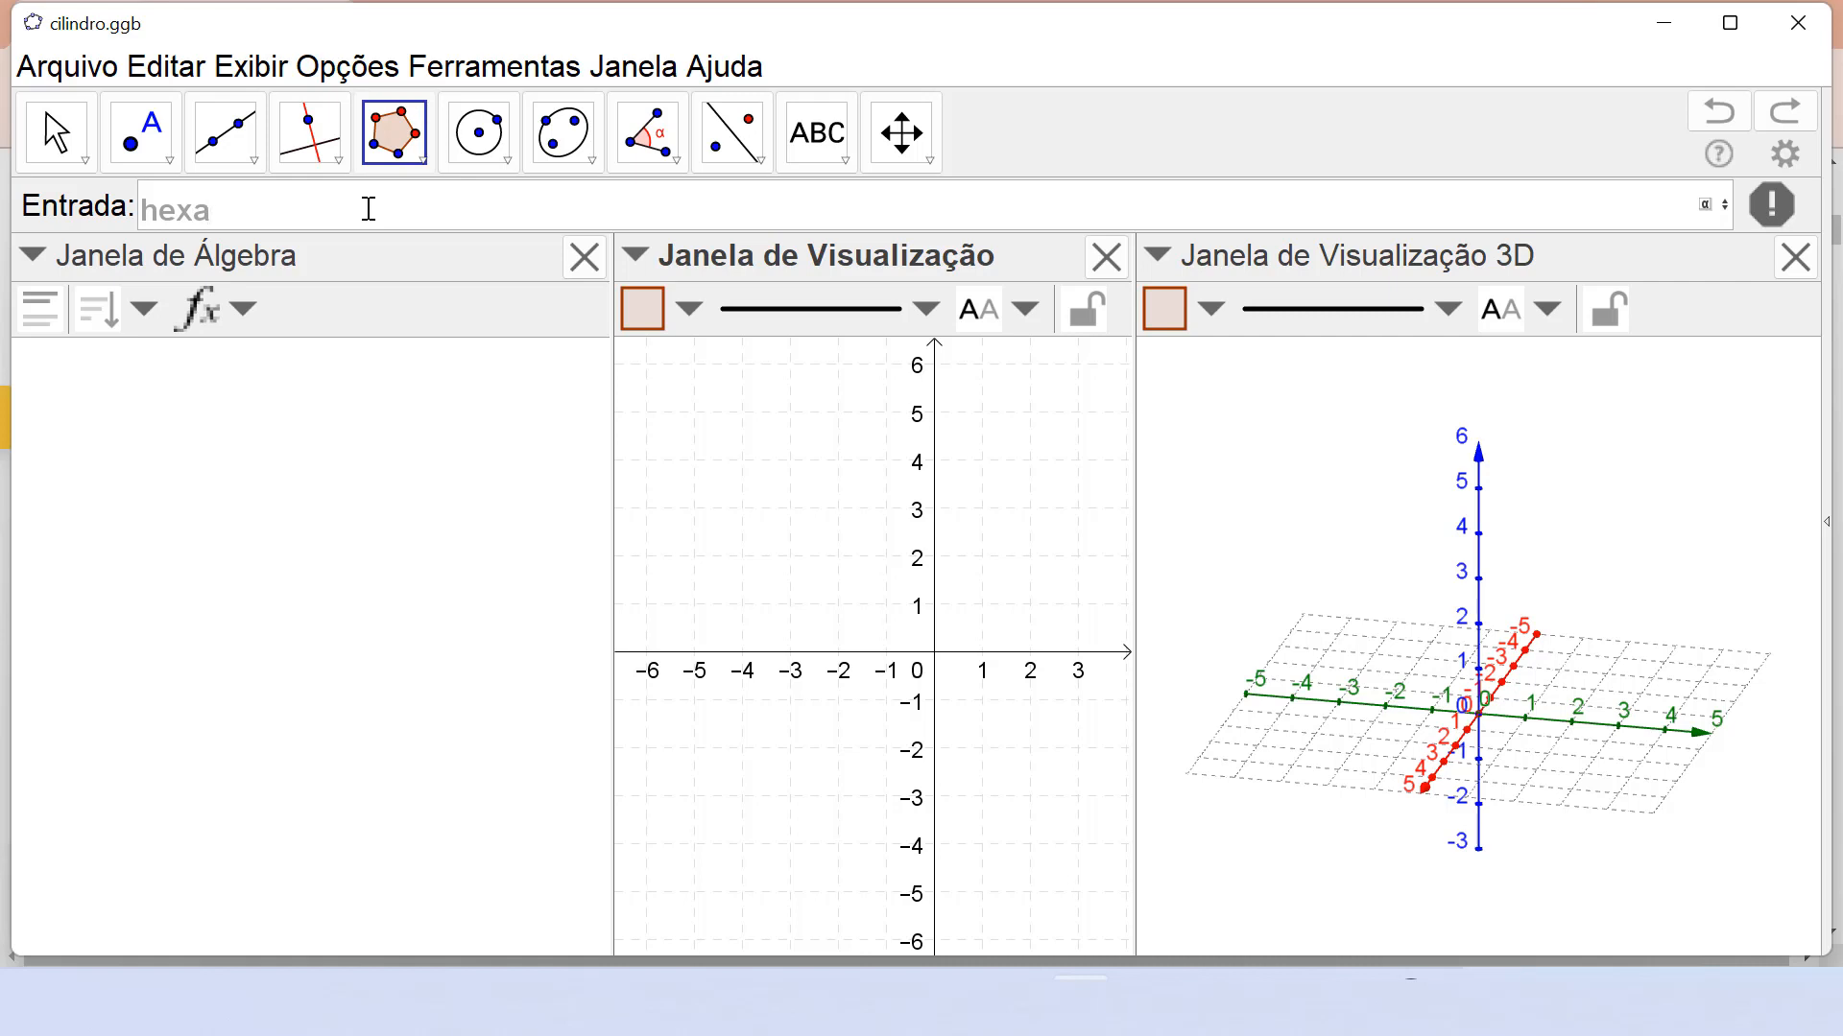
{"action": "key", "text": "BackSpace"}
{"action": "key", "text": "BackSpace"}
{"action": "key", "text": "BackSpace"}
{"action": "key", "text": "BackSpace"}
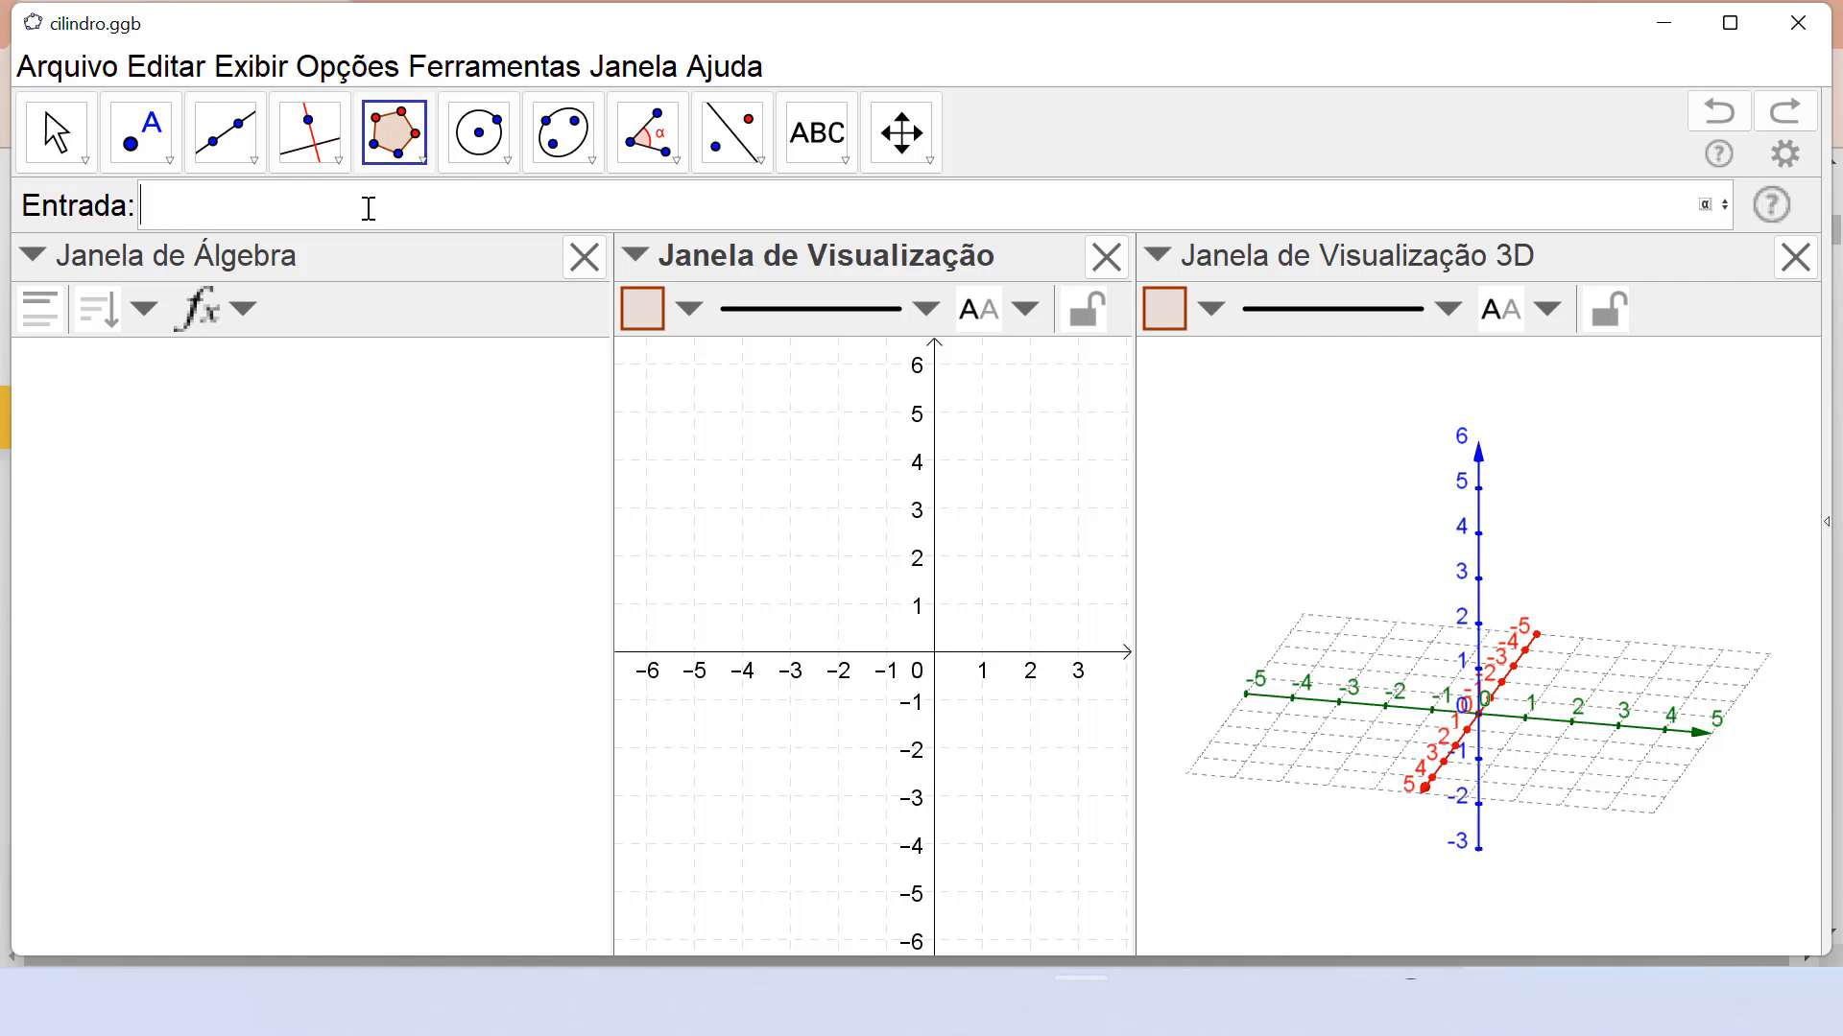
Create a cube (Cubo) in the 3D view with an edge from (0, -2, 0) to the origin.
{"action": "left_click", "coordinate": [1248, 458]}
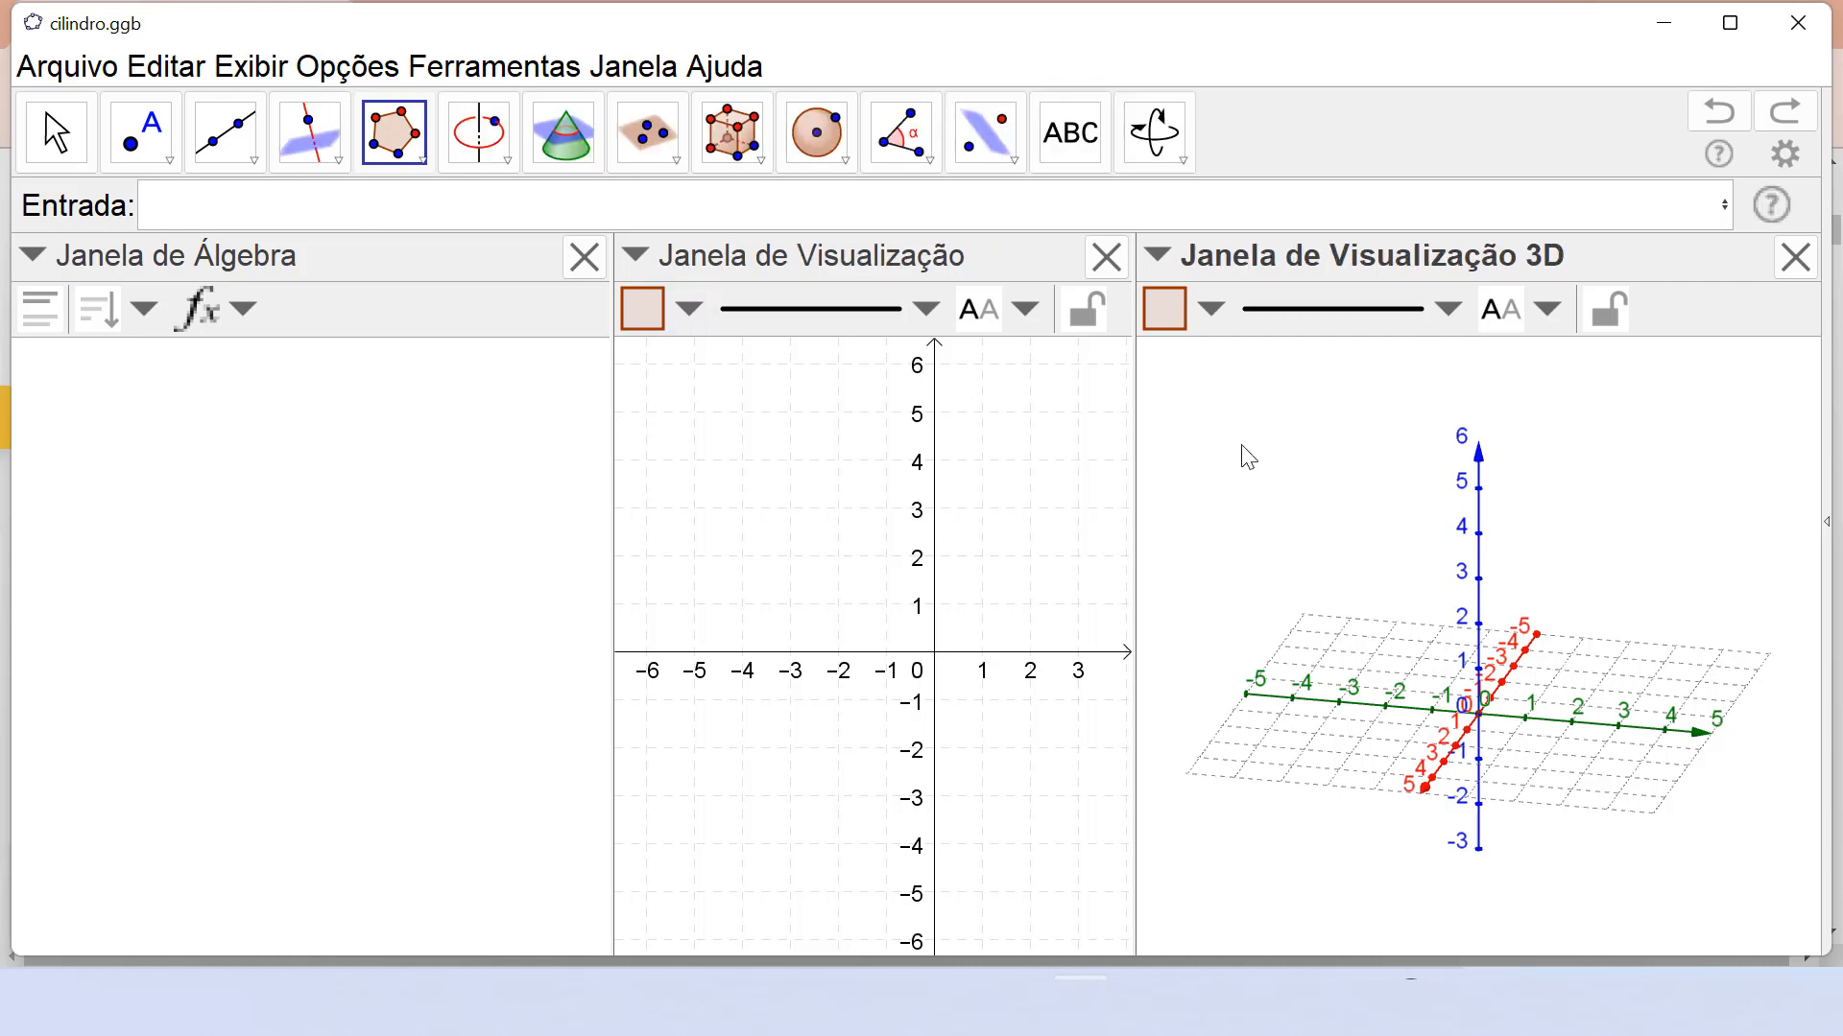
{"action": "left_click", "coordinate": [761, 159]}
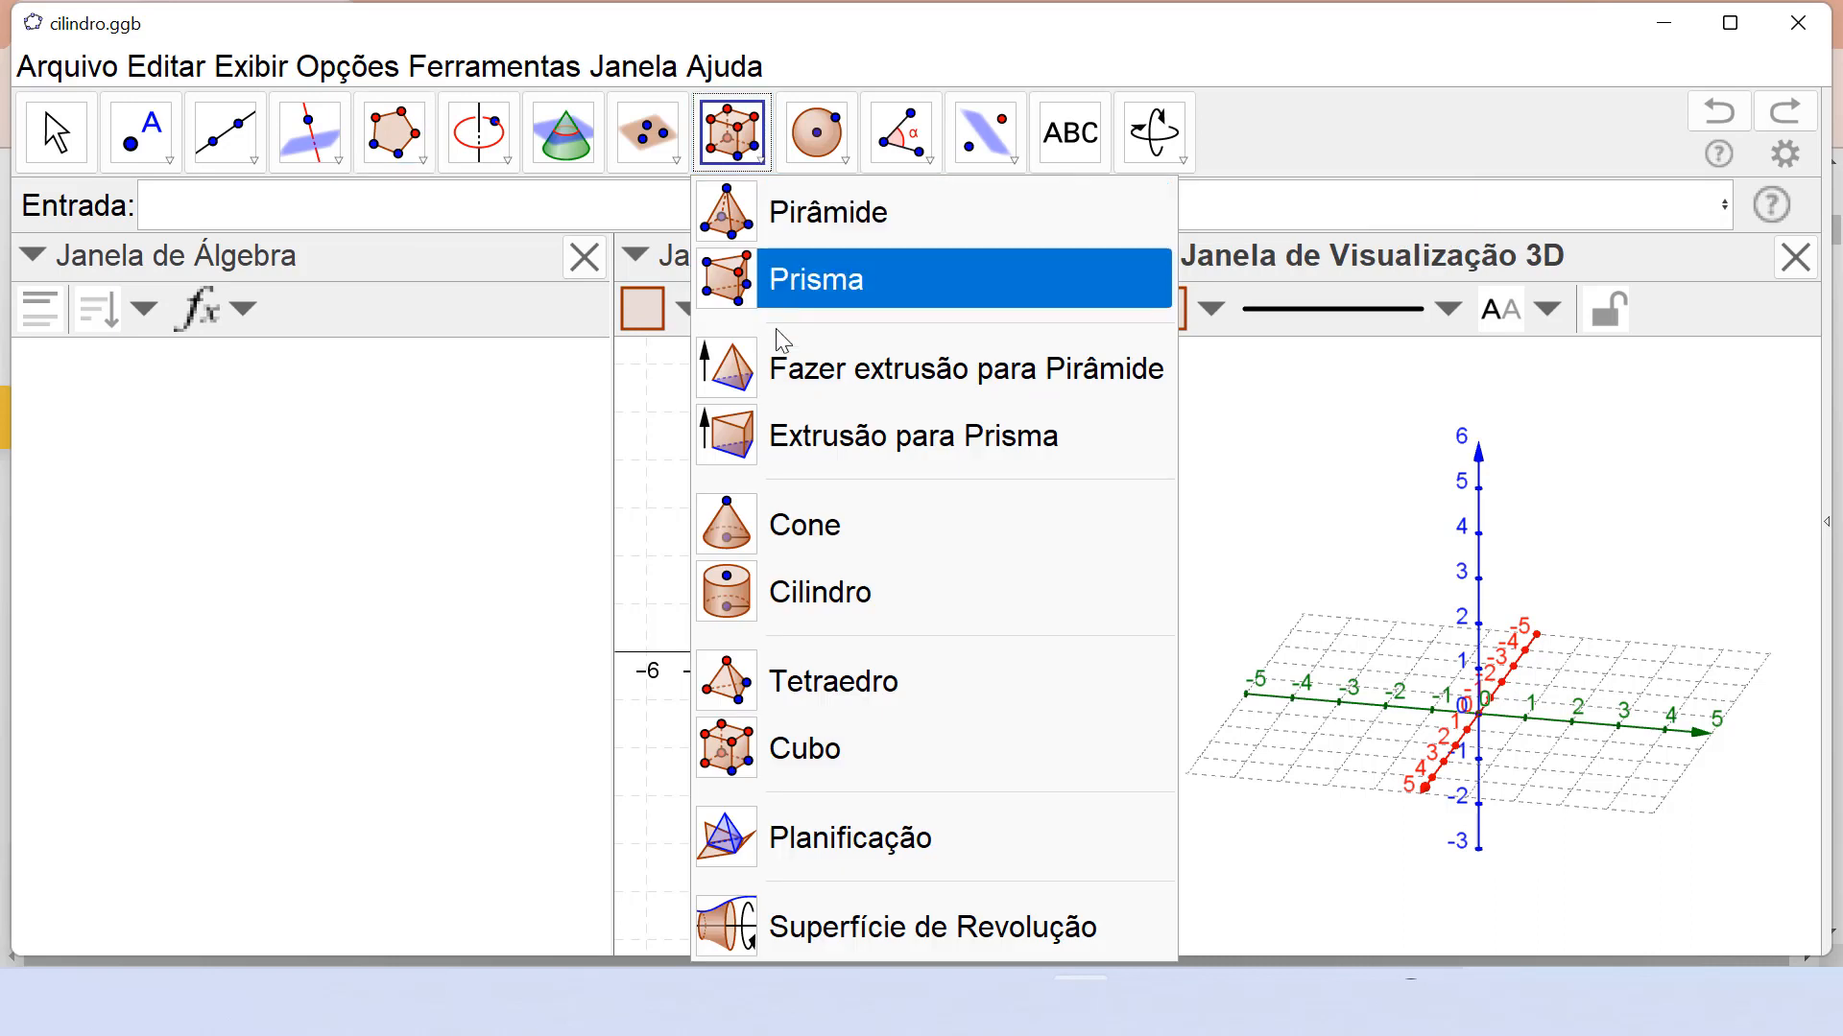
{"action": "left_click", "coordinate": [818, 749]}
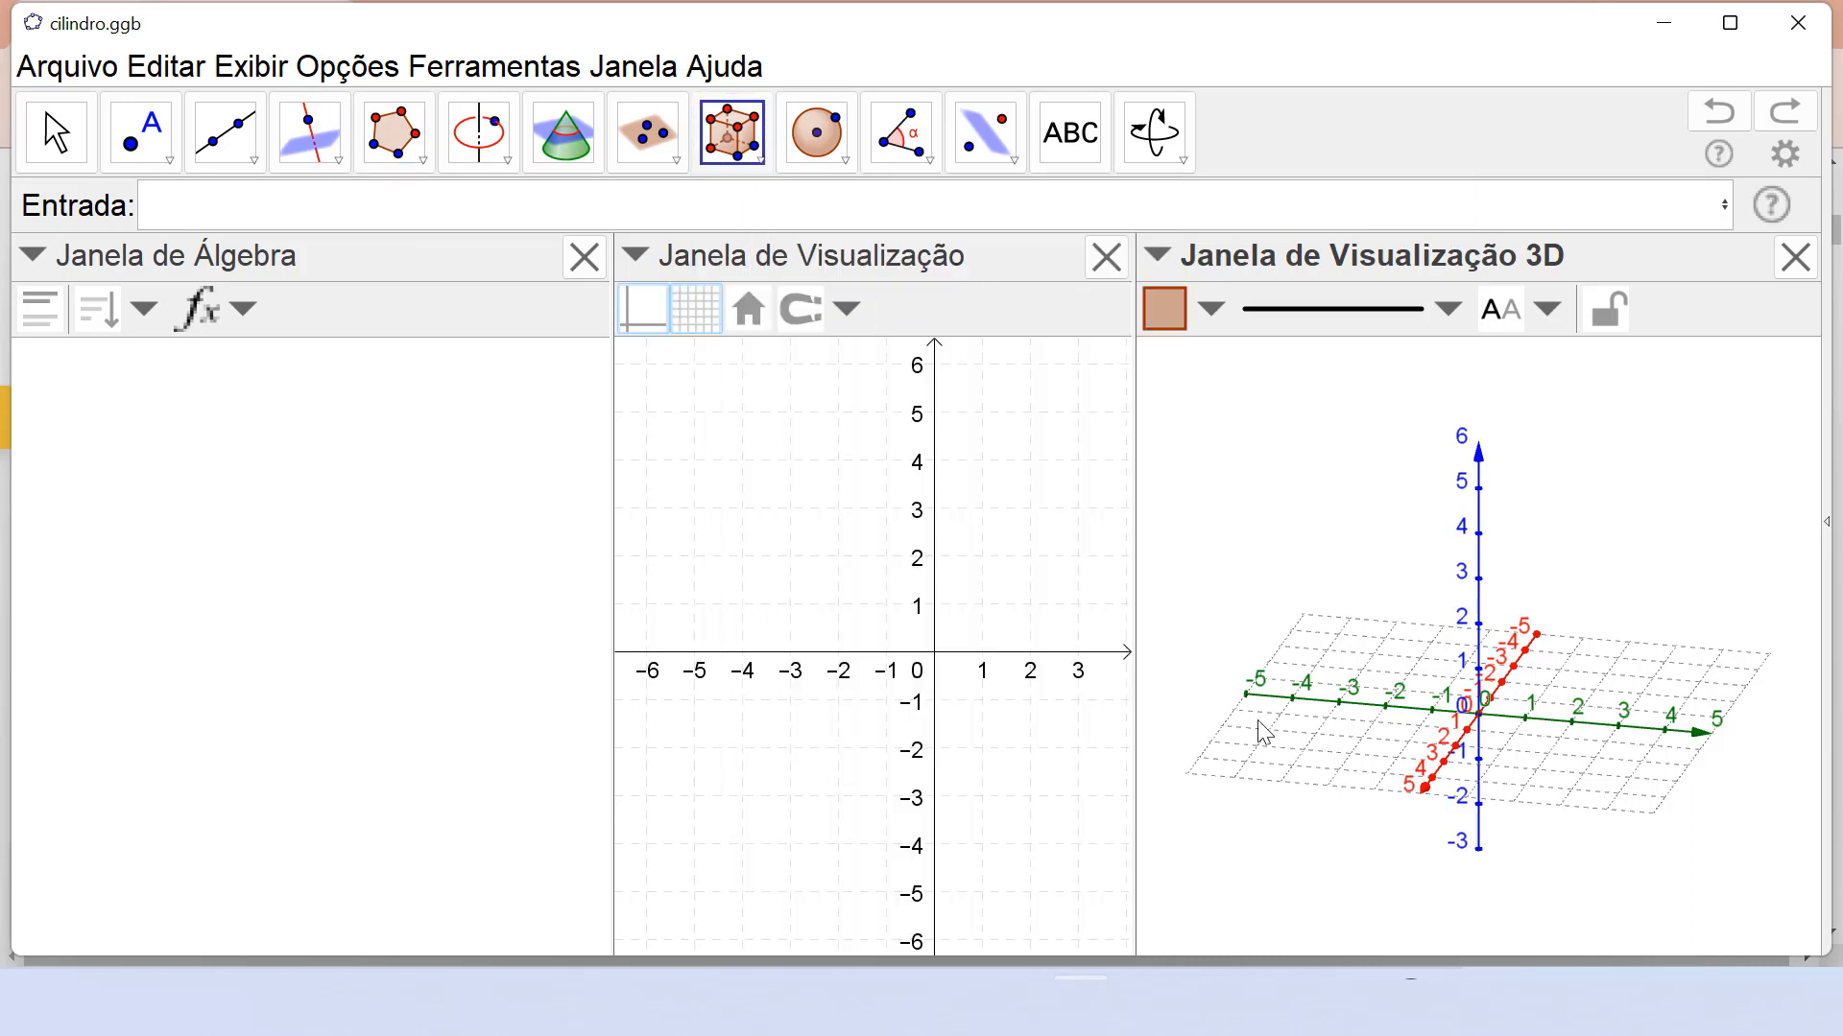
{"action": "left_click", "coordinate": [1388, 710]}
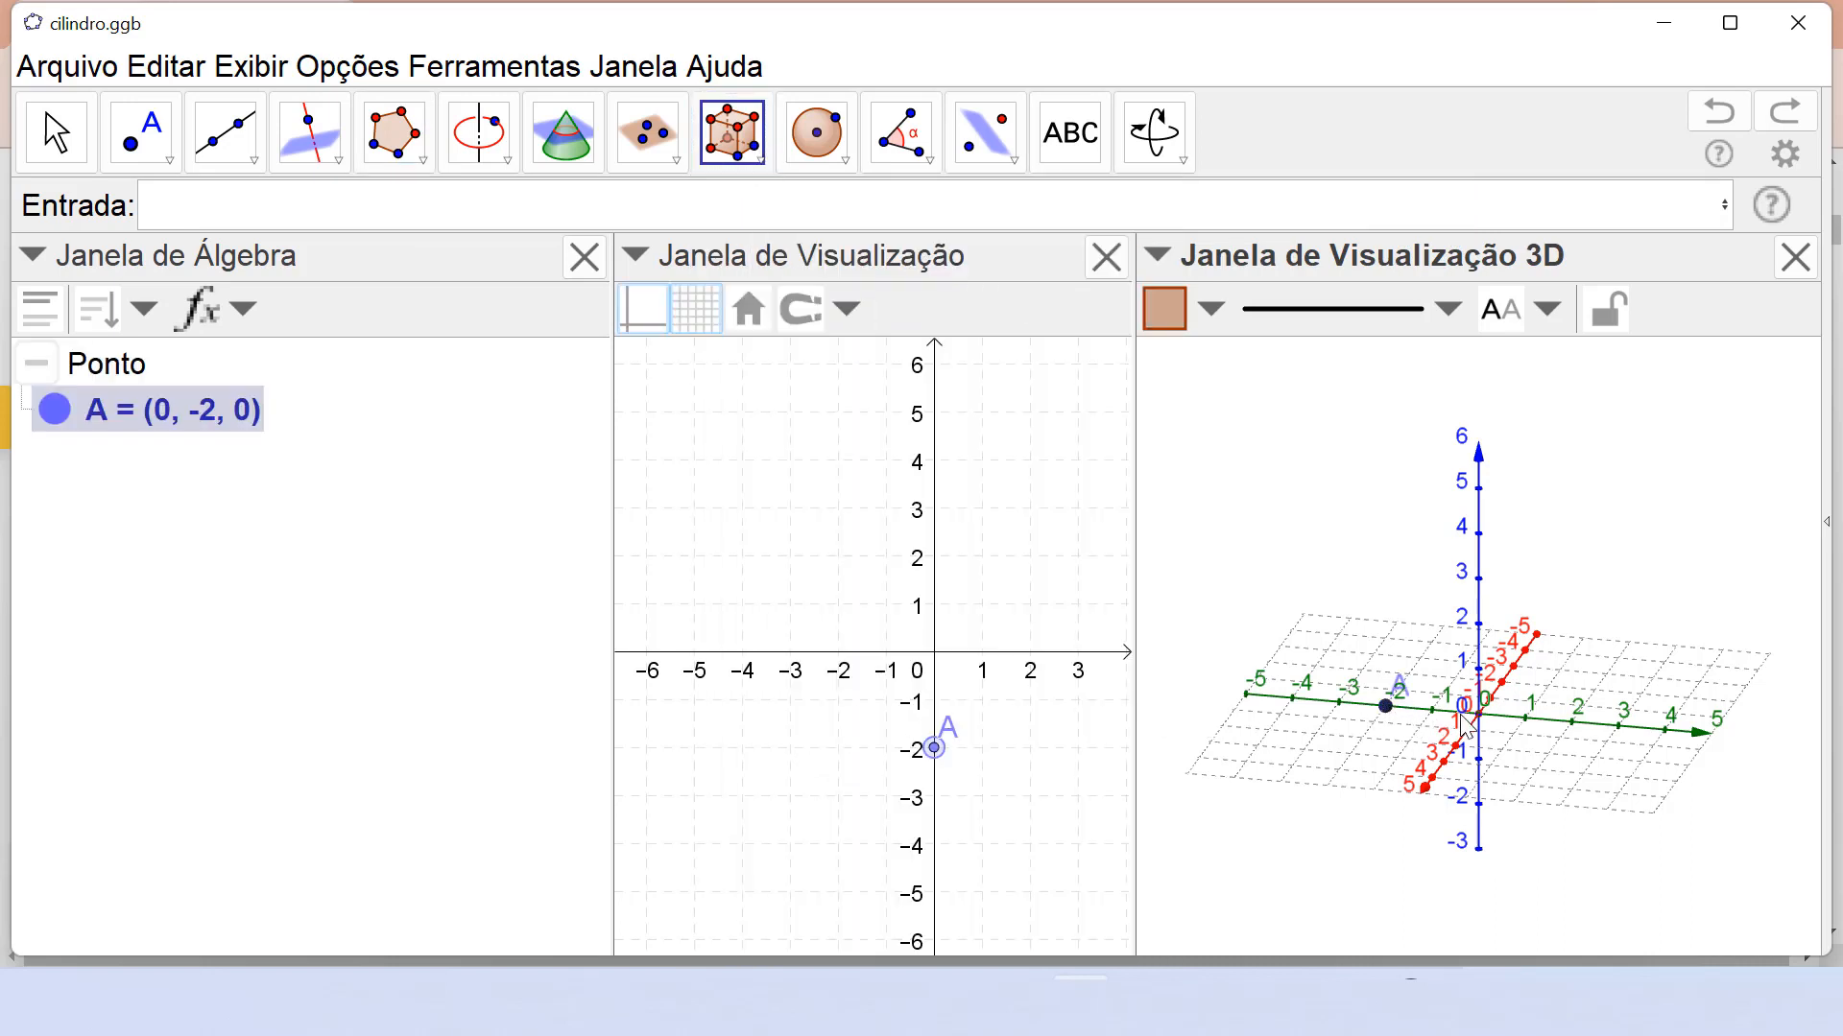
{"action": "left_click", "coordinate": [1479, 716]}
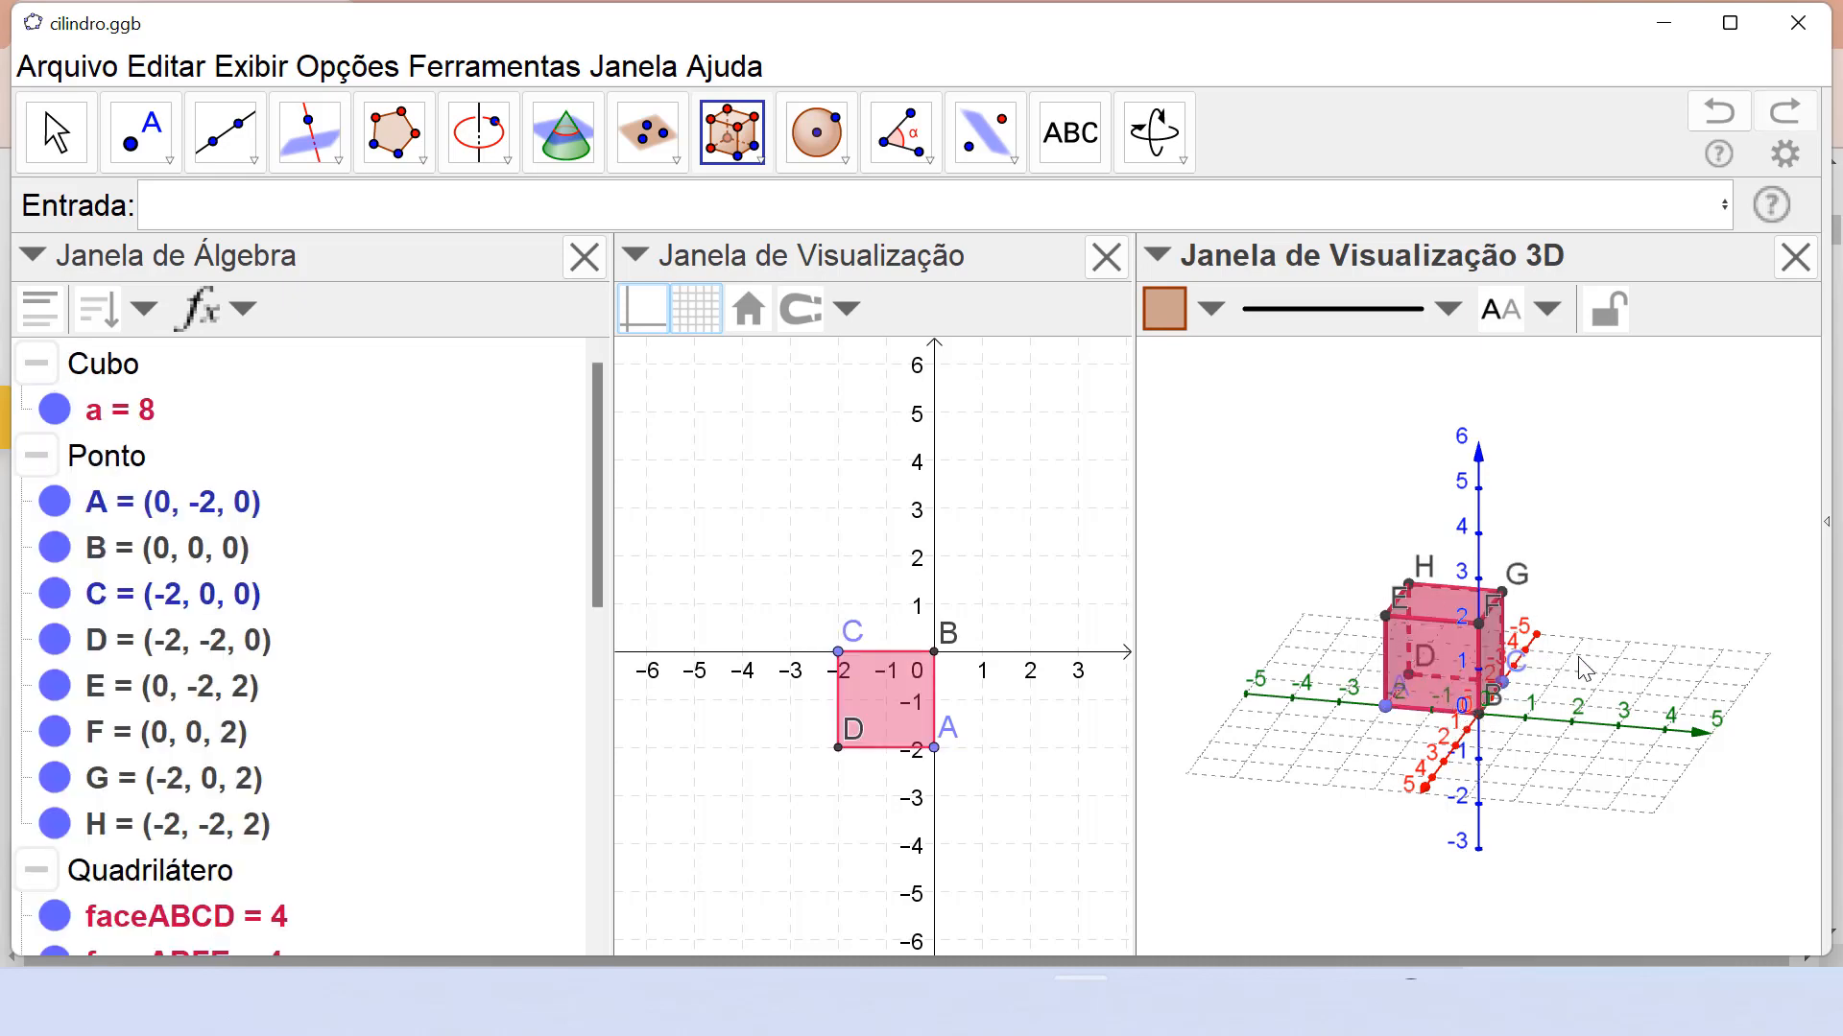
{"action": "right_click_drag", "start_coordinate": [1622, 670], "coordinate": [1527, 675]}
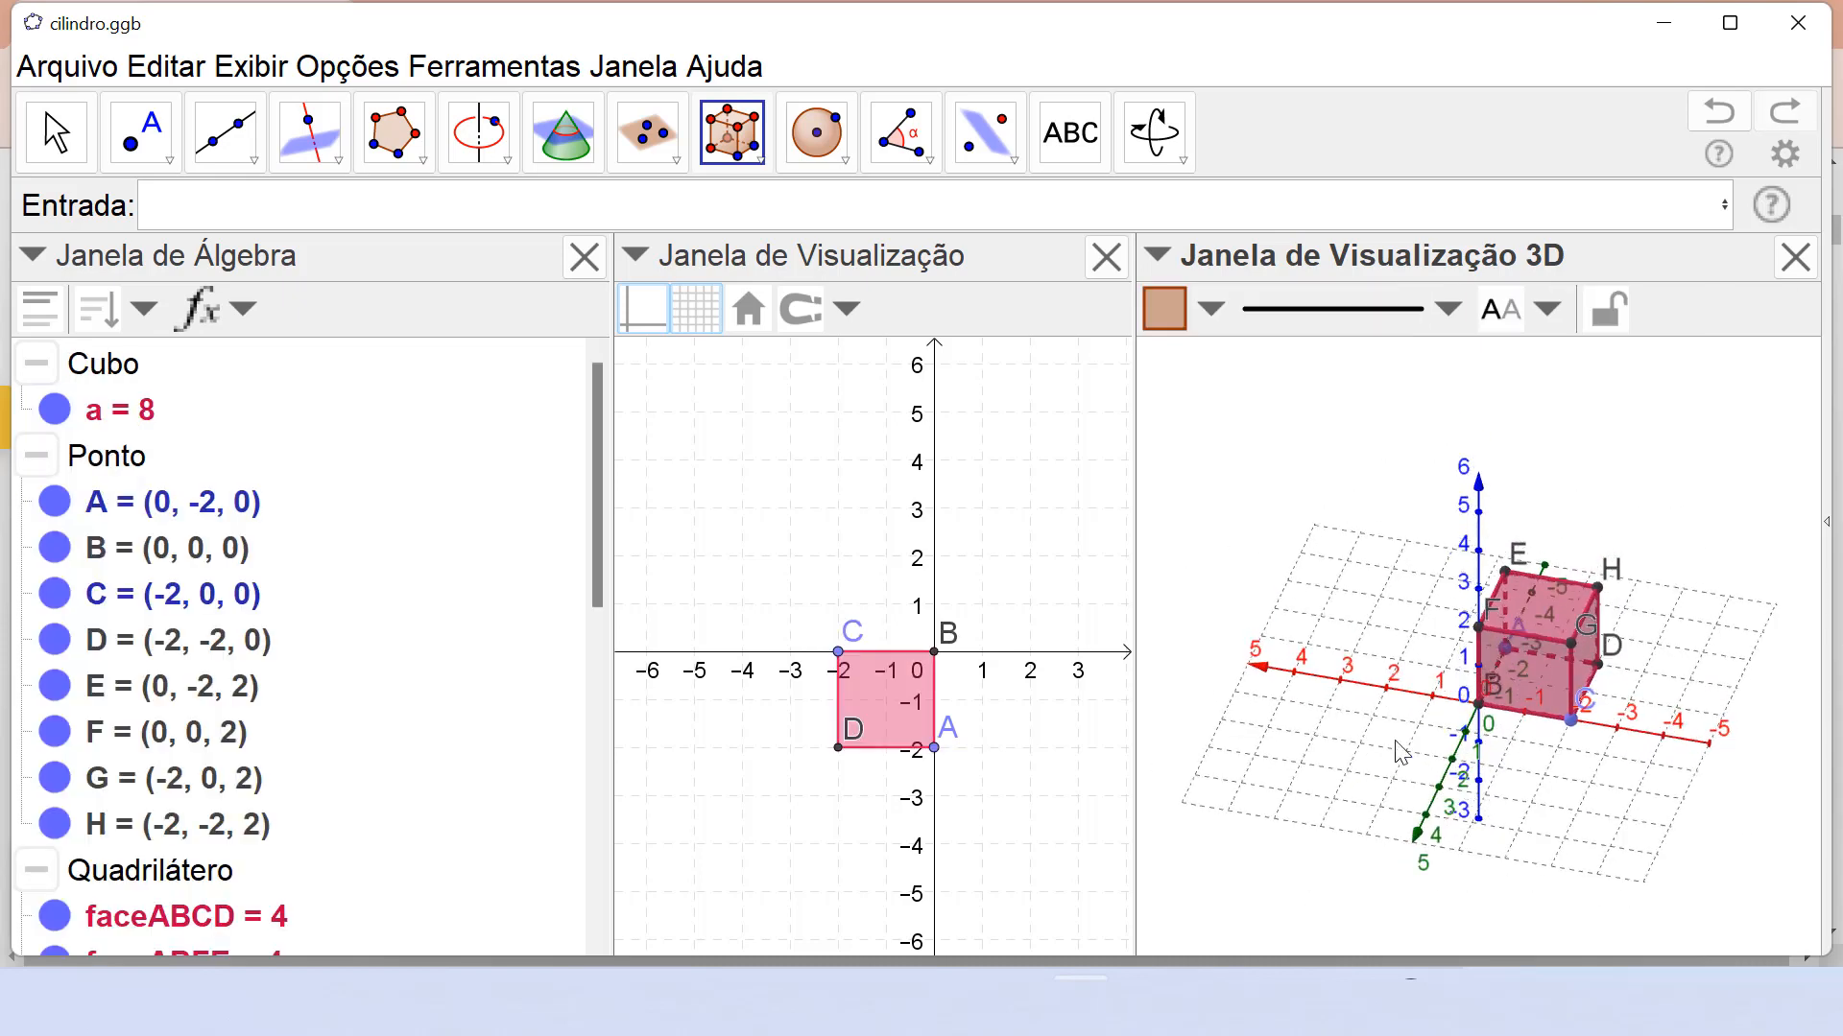
Construct a regular polygon with 4 vertices in the 2D view on points at about (-2.44, 1.94) and (0.82, 1.9).
{"action": "left_click", "coordinate": [429, 163]}
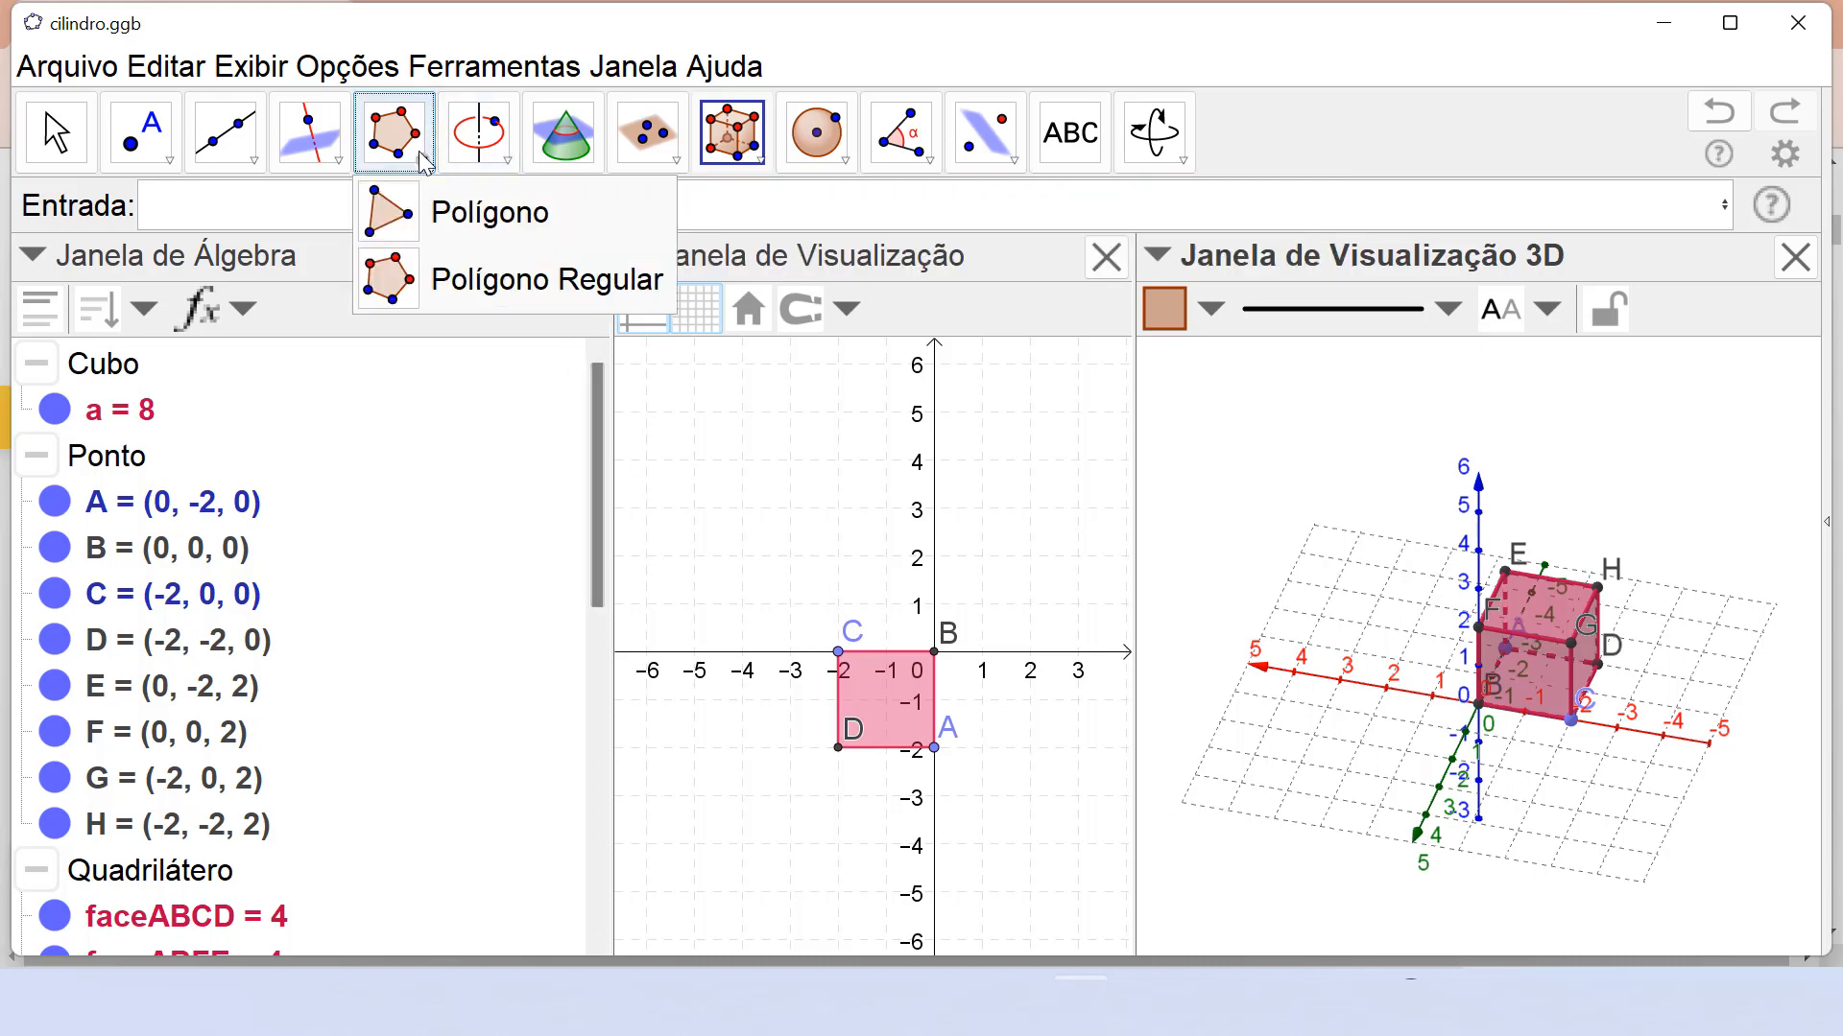
{"action": "left_click", "coordinate": [438, 286]}
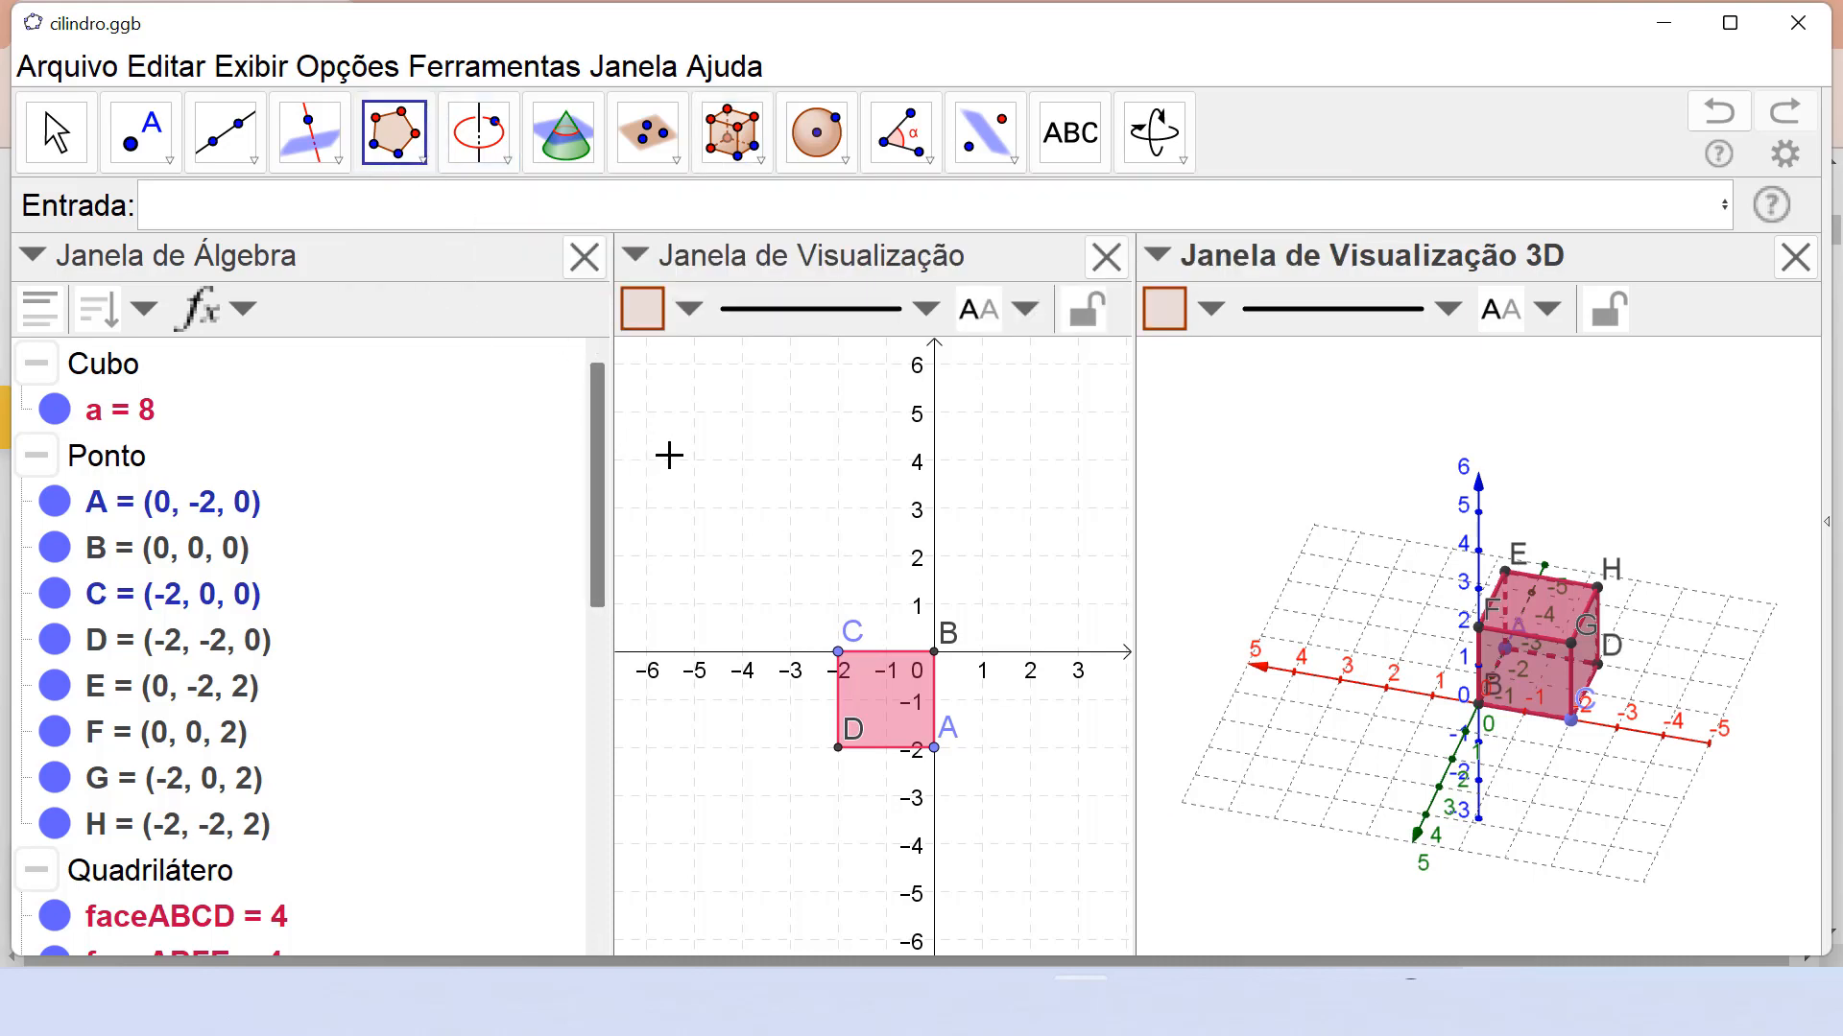
{"action": "left_click", "coordinate": [817, 559]}
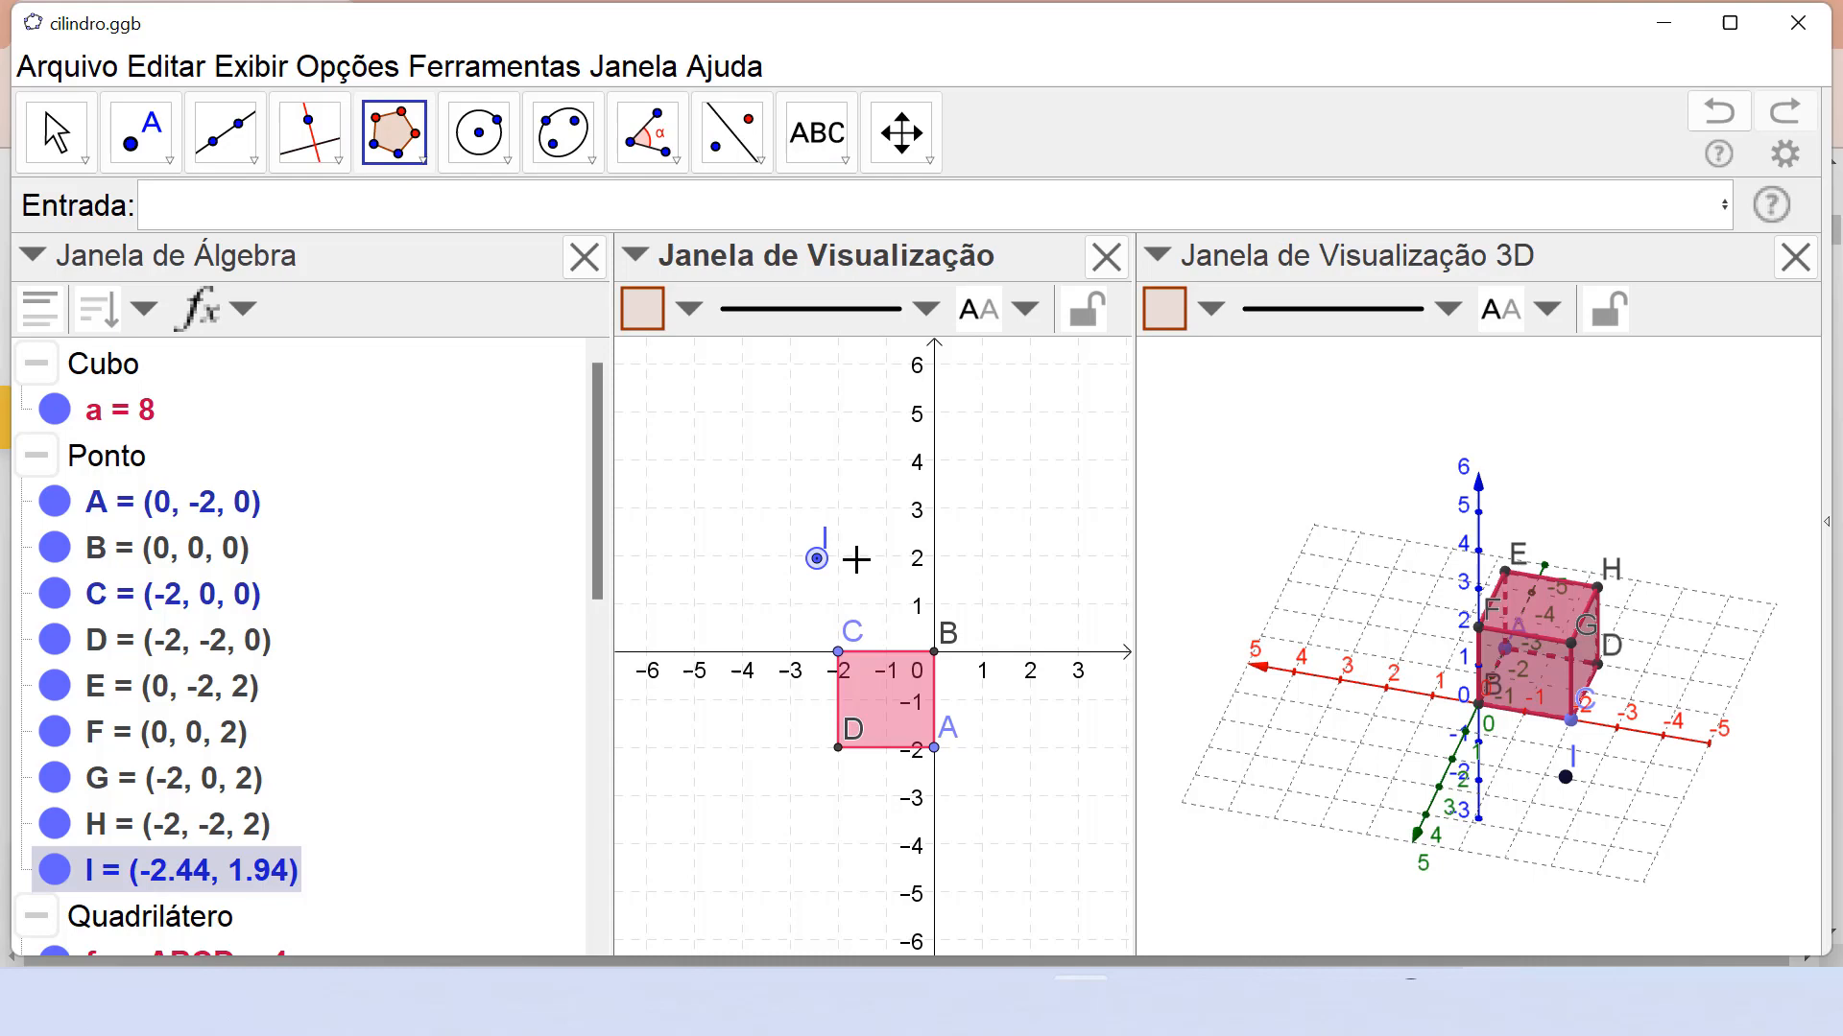
{"action": "left_click", "coordinate": [973, 562]}
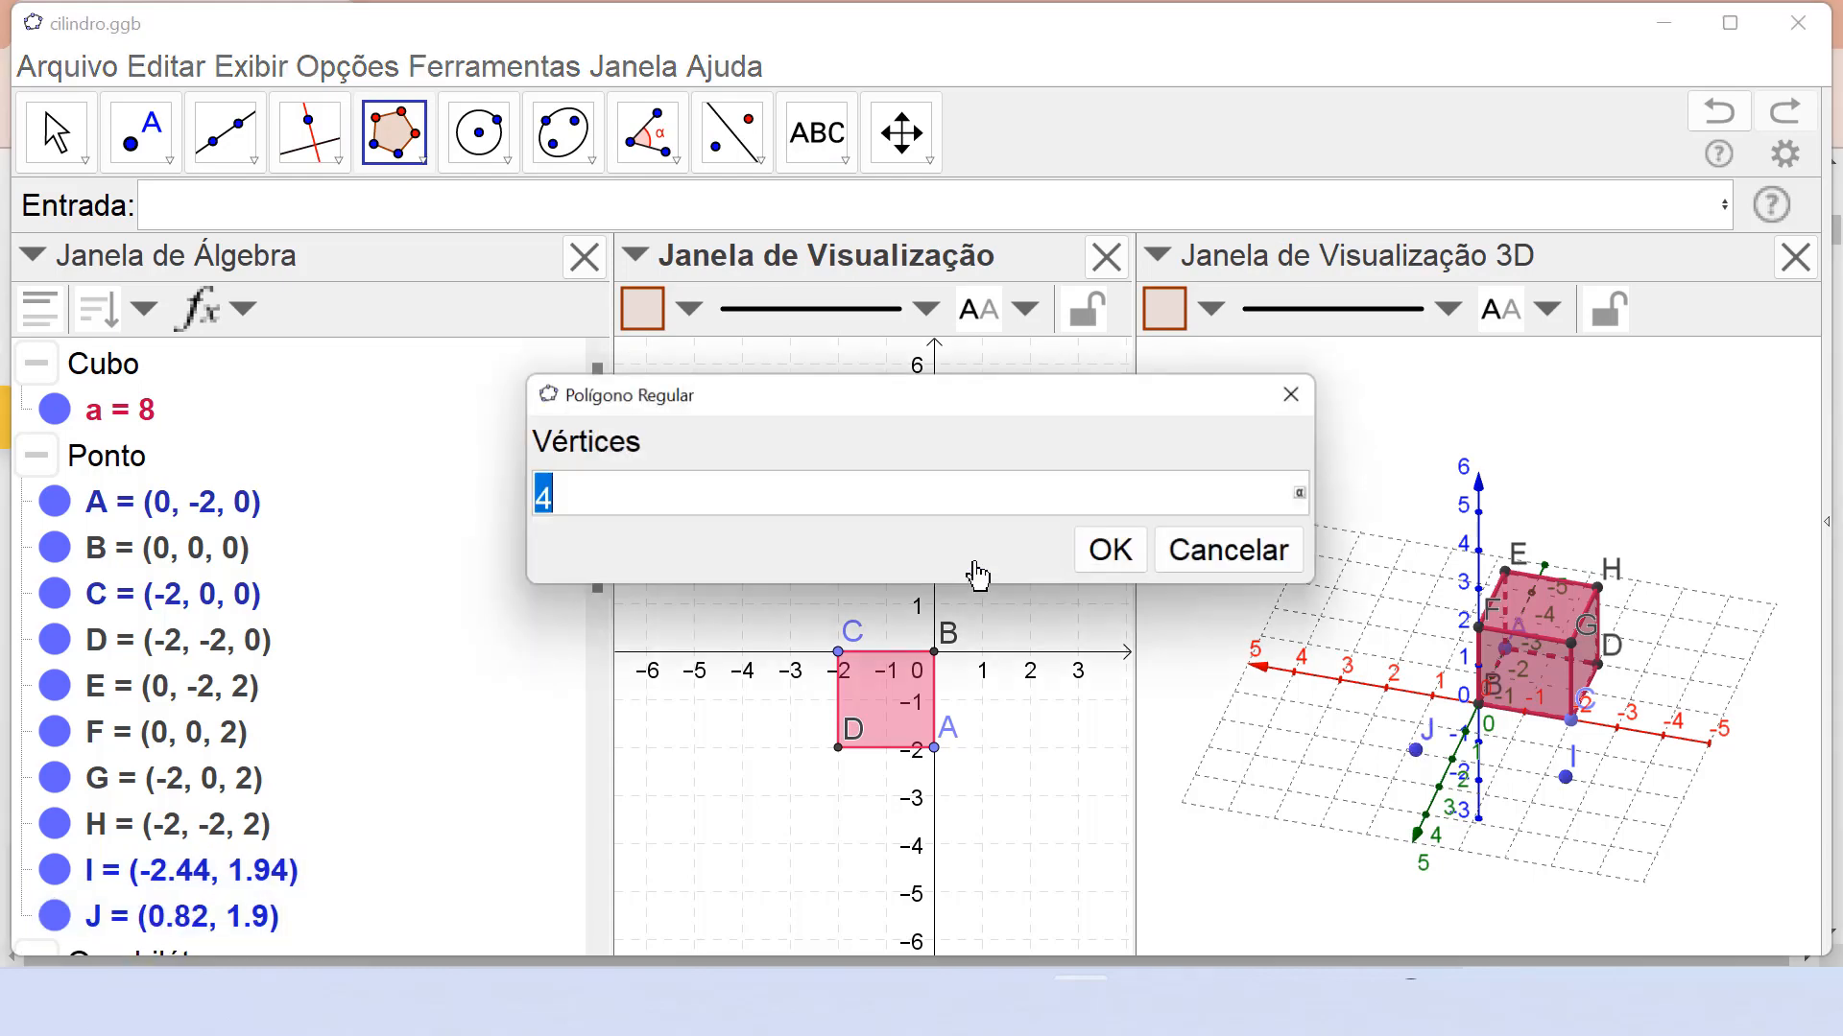
{"action": "left_click", "coordinate": [1115, 553]}
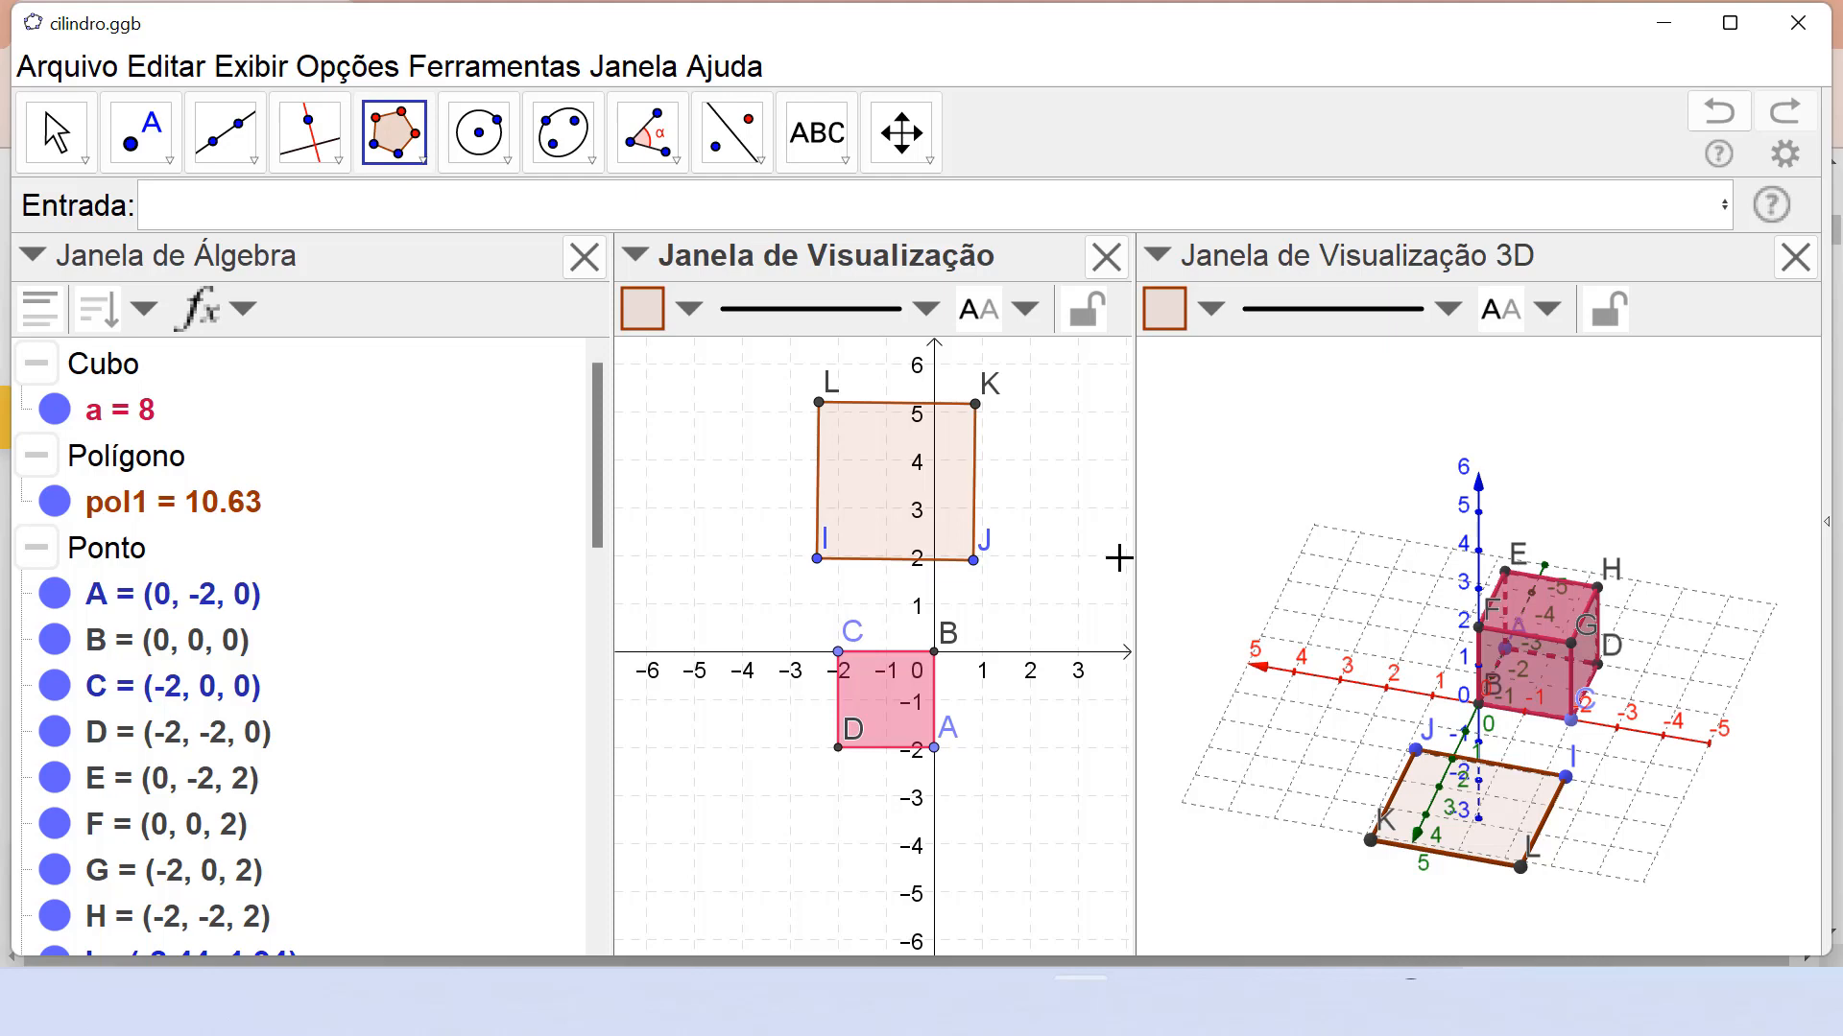
Create a second cube on the new square with the command Cubo(pol1) and view it in 3D.
{"action": "left_click", "coordinate": [280, 205]}
{"action": "type", "text": "cubo"}
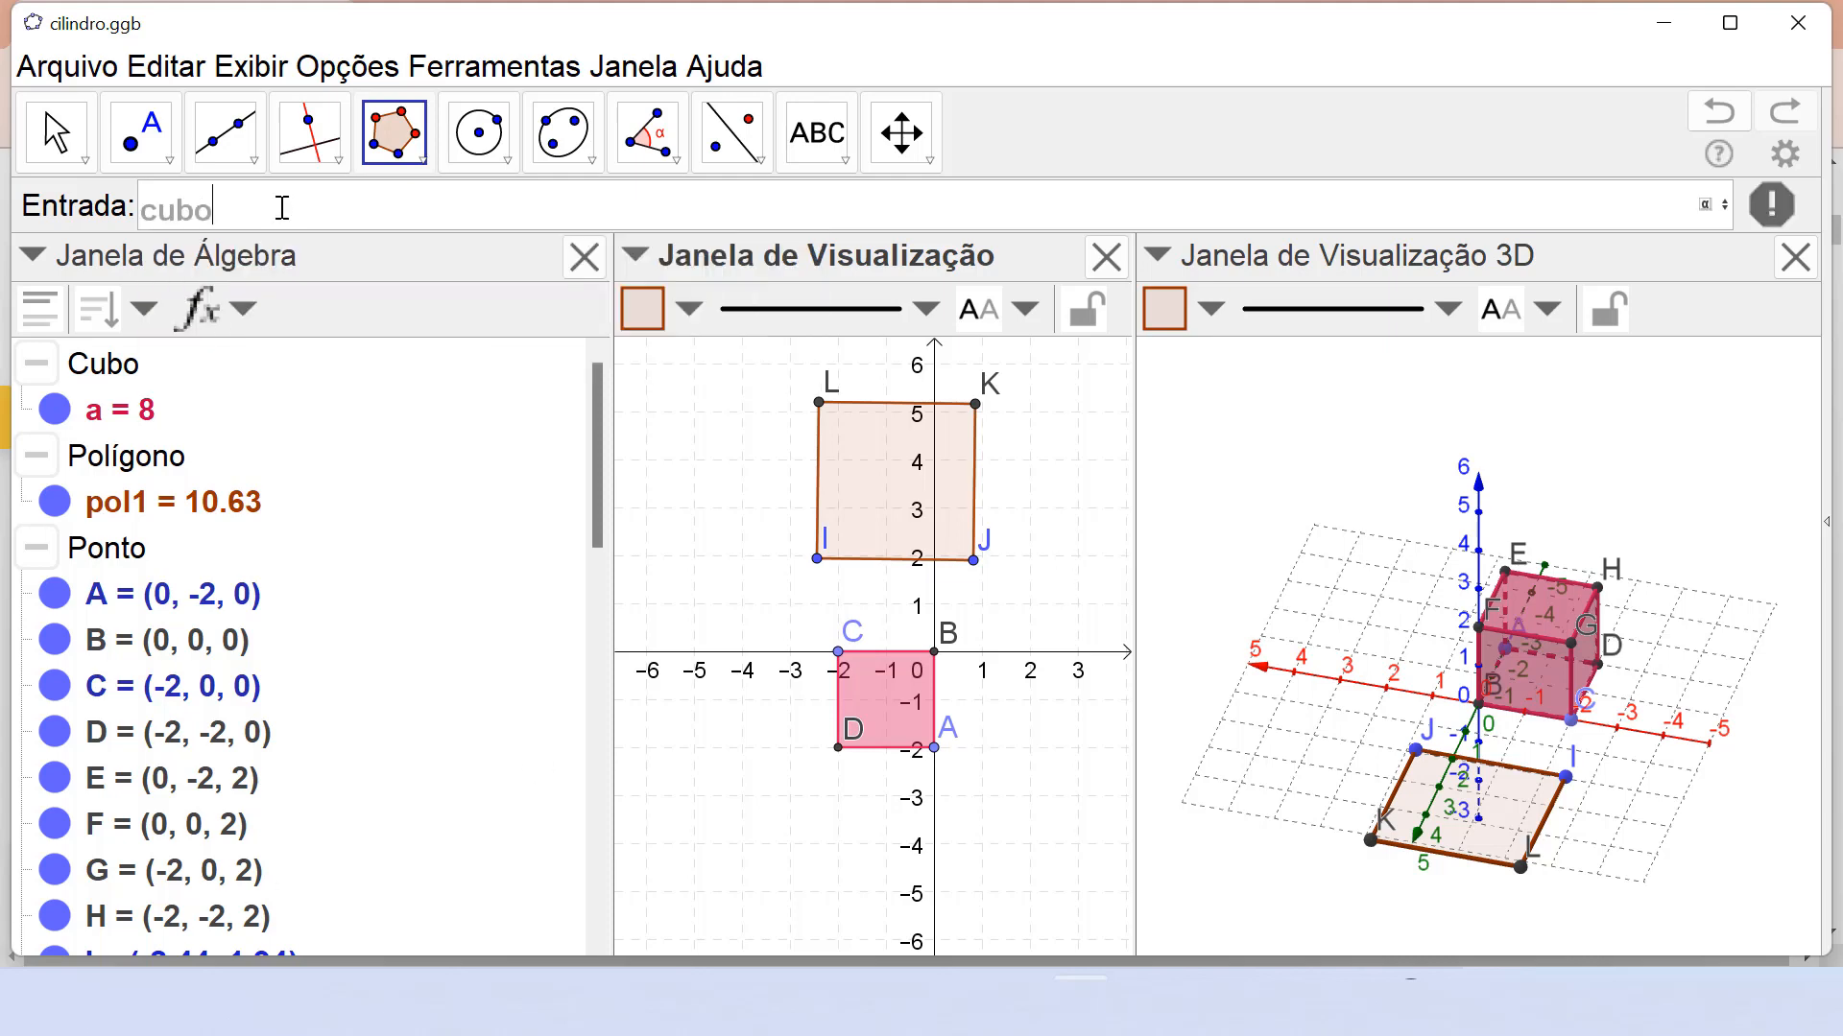
{"action": "left_click", "coordinate": [302, 250]}
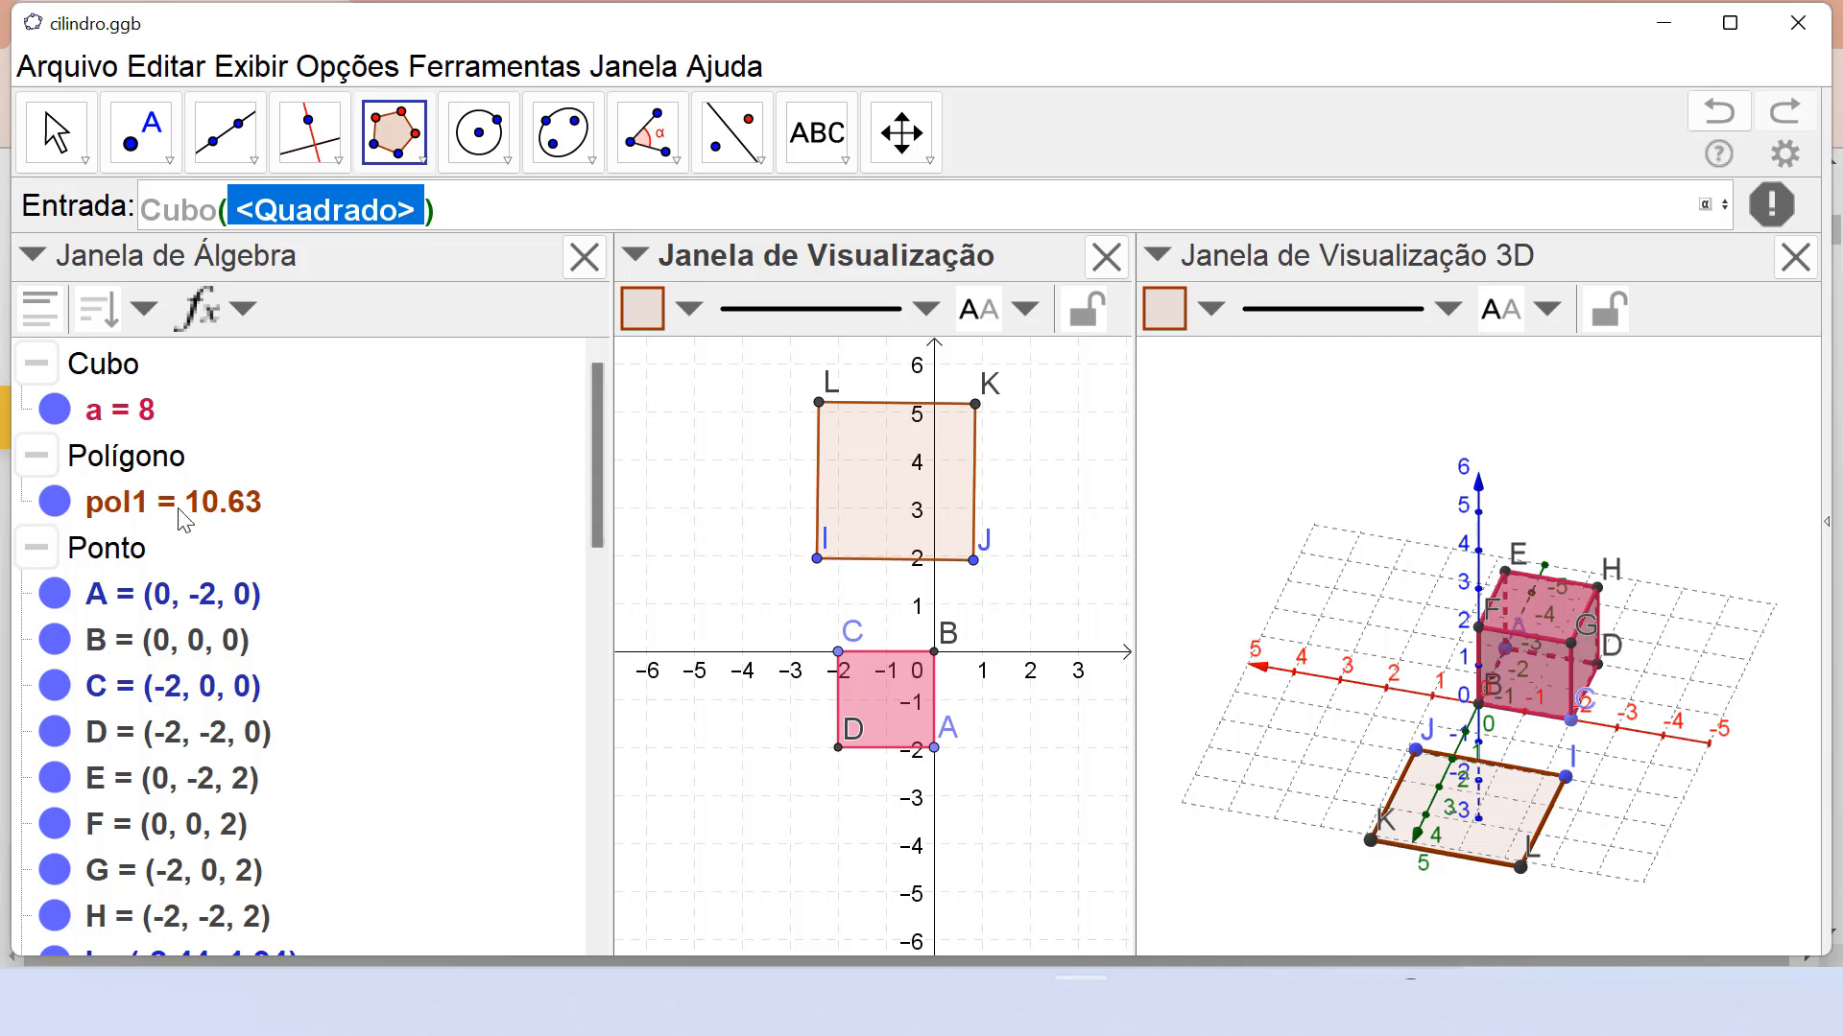
{"action": "mouse_move", "coordinate": [221, 526]}
{"action": "type", "text": "pol1"}
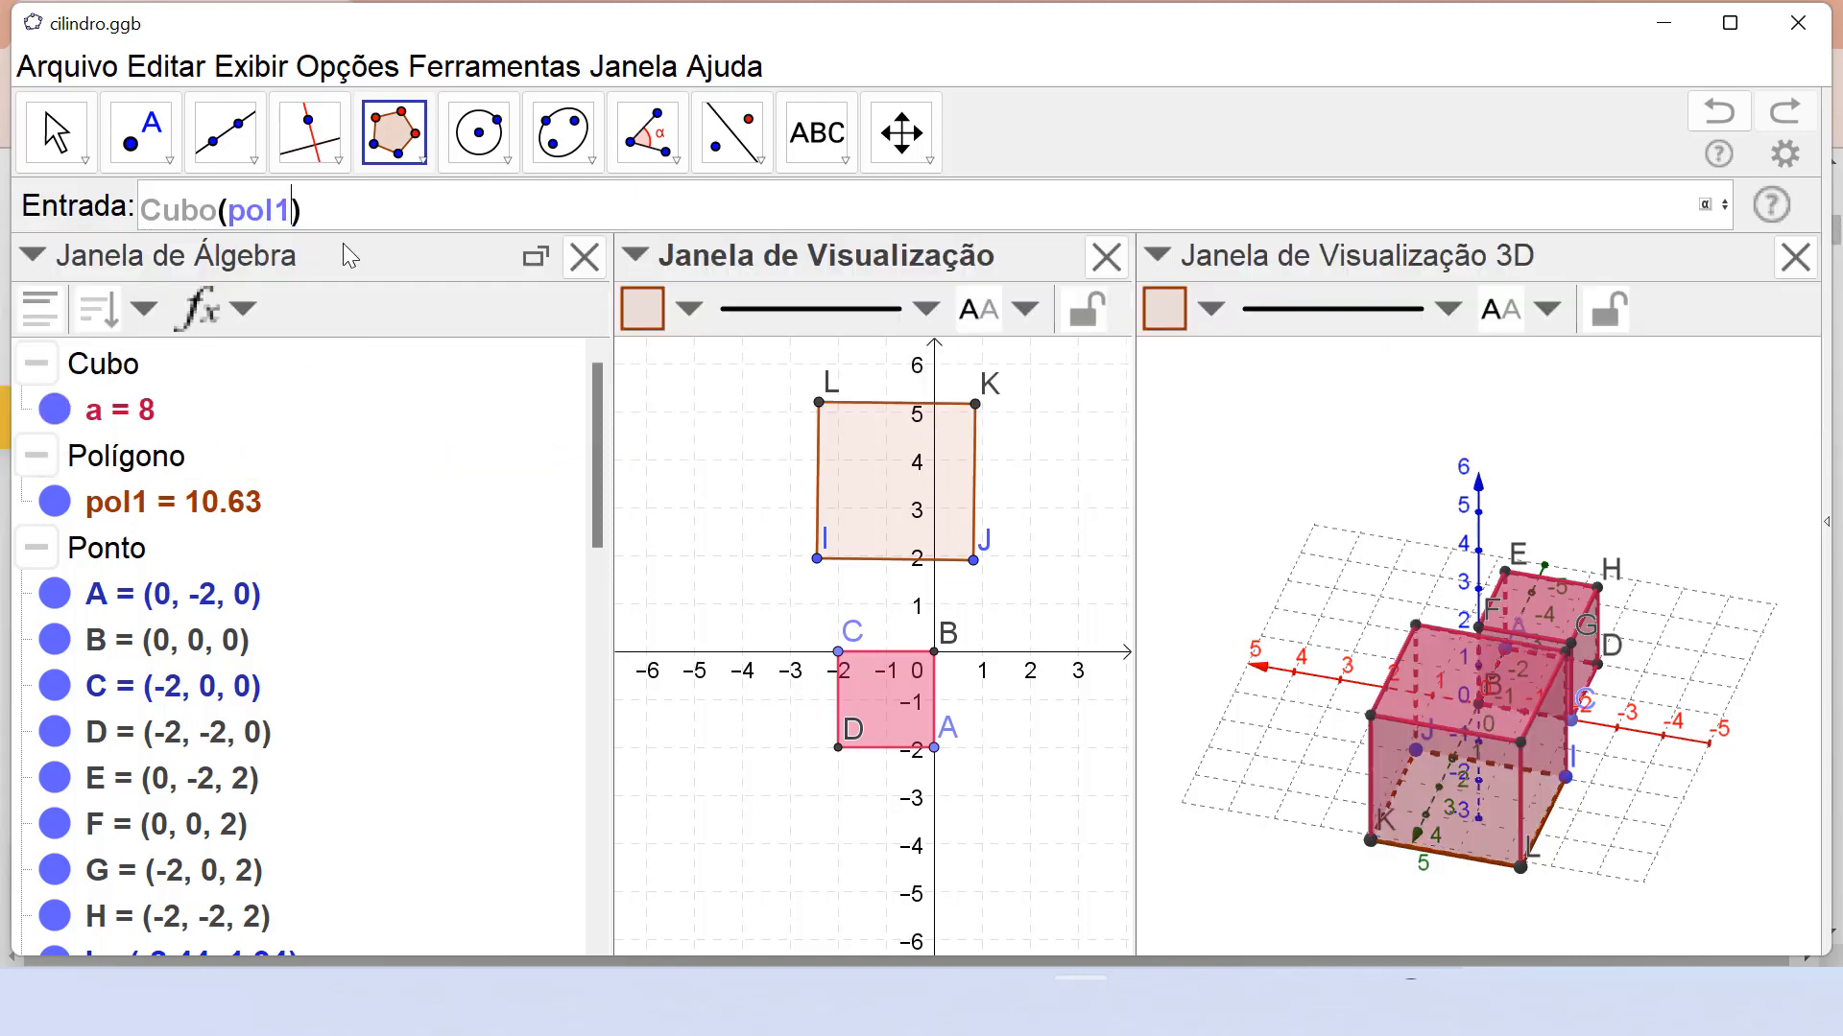
{"action": "key", "text": "Return"}
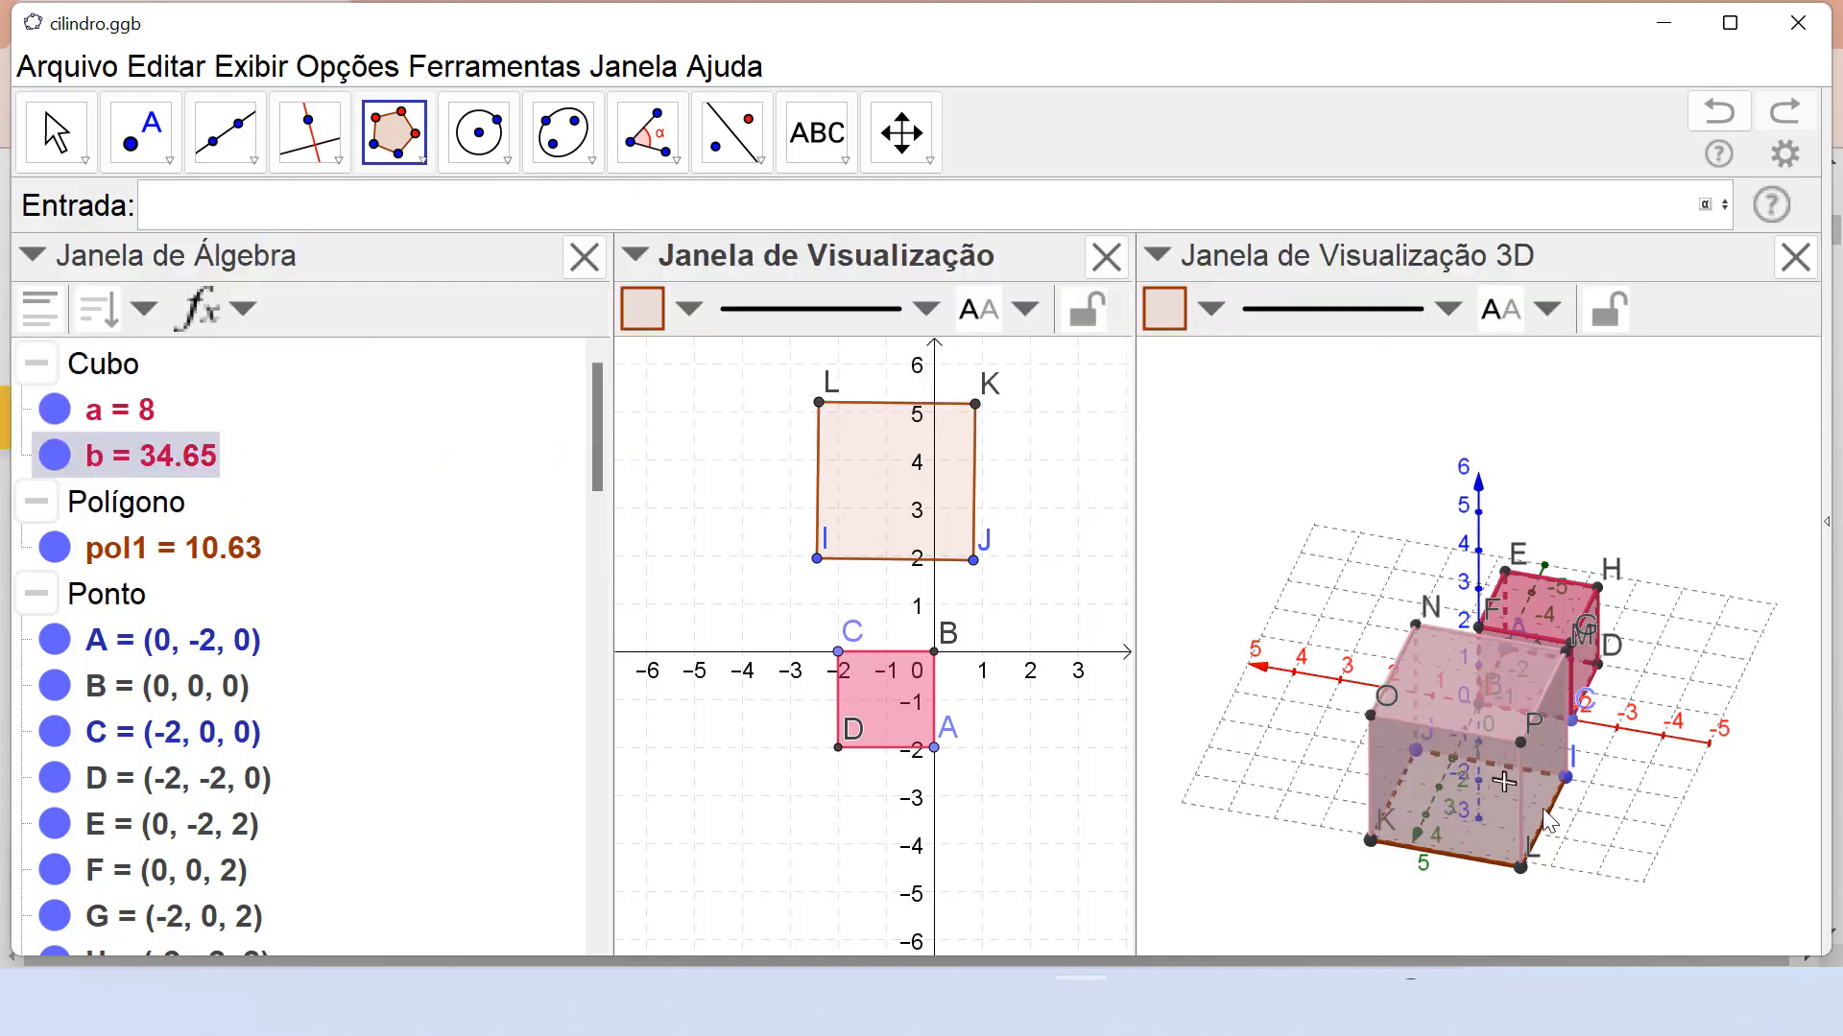
{"action": "right_click_drag", "start_coordinate": [1637, 844], "coordinate": [1575, 832]}
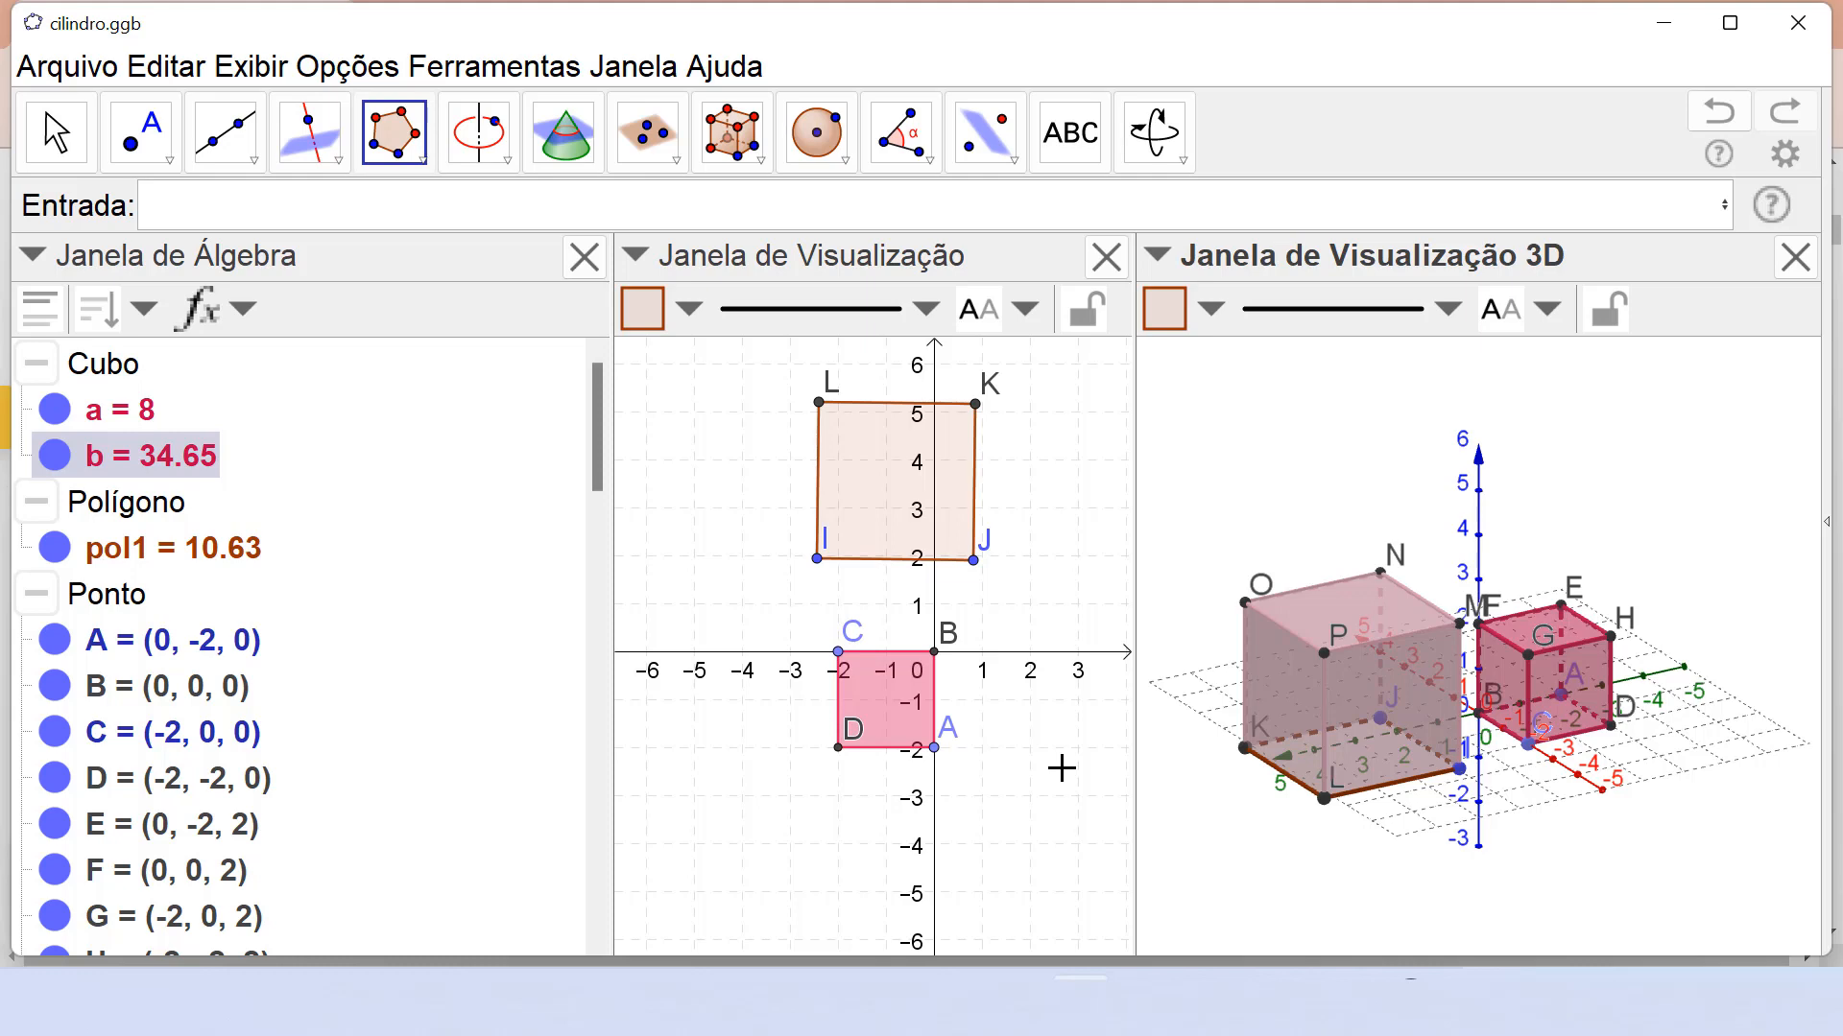
Delete all objects and construct a regular polygon with 3 vertices on points at about (-2.08, -1.34) and (2.2, -1.38).
{"action": "key", "text": "ctrl+a"}
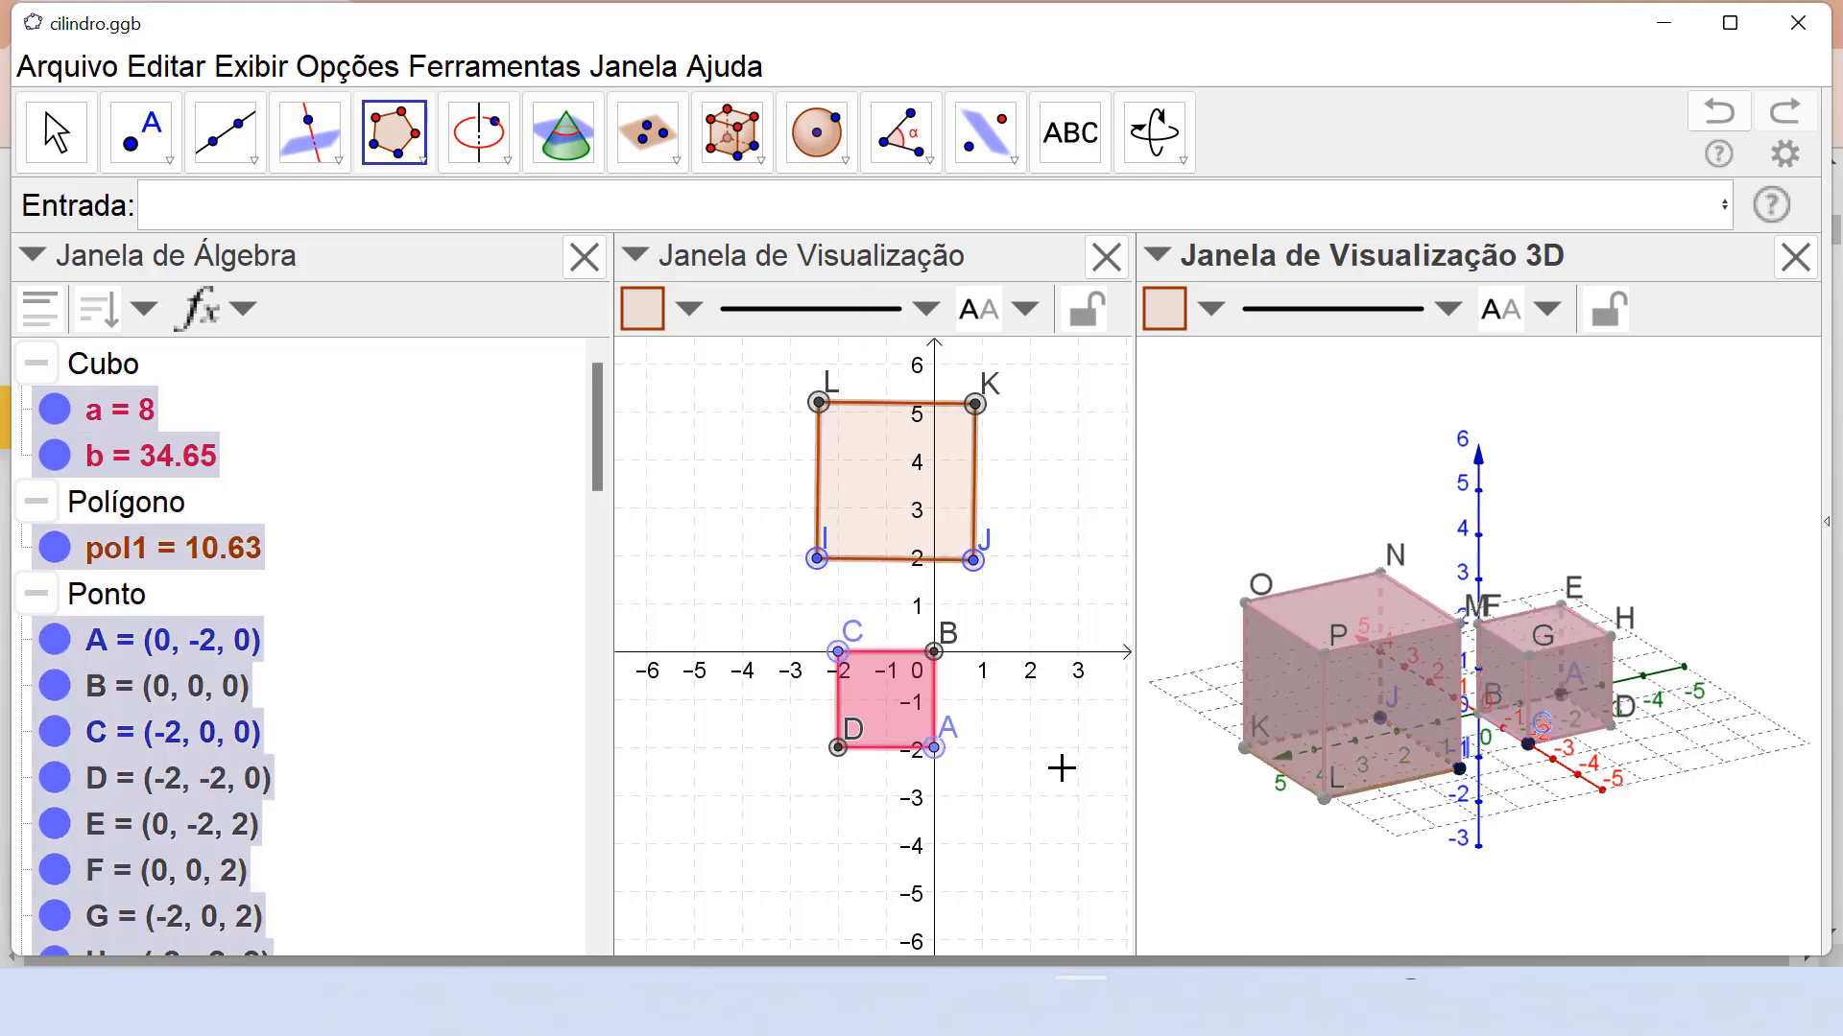
{"action": "key", "text": "Delete"}
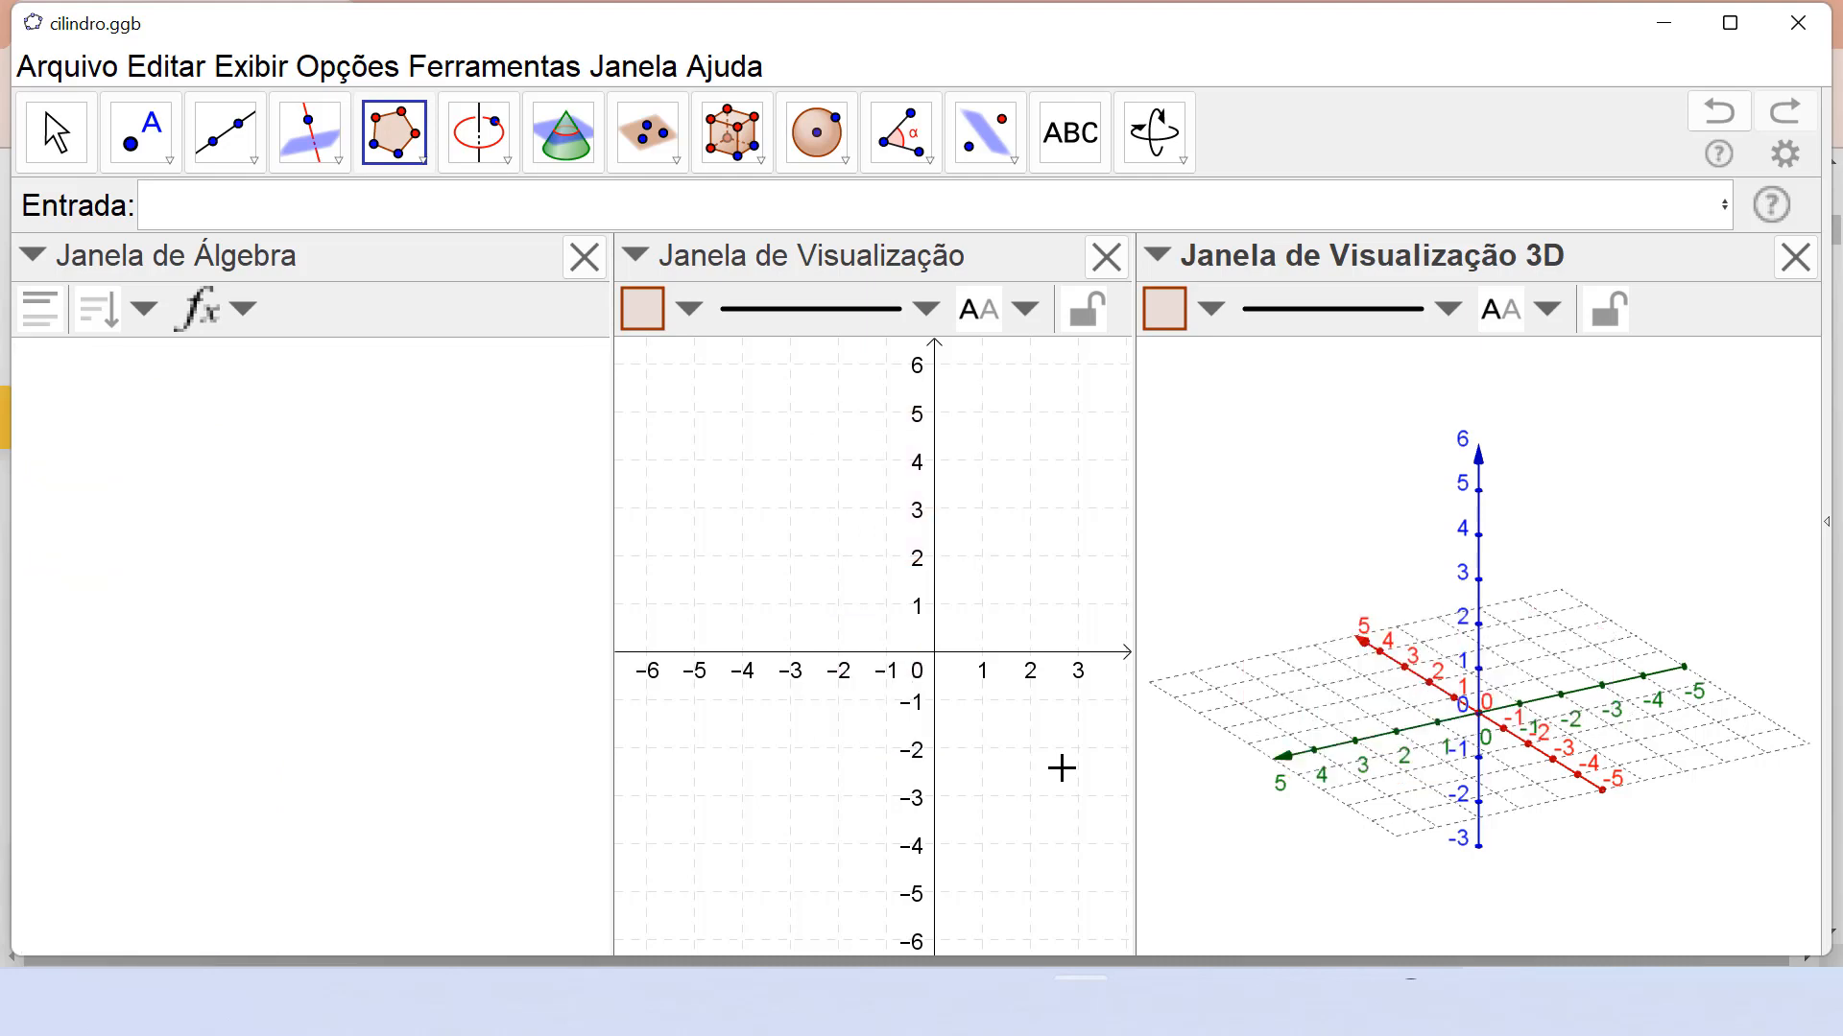
{"action": "left_click", "coordinate": [401, 137]}
{"action": "left_click", "coordinate": [835, 716]}
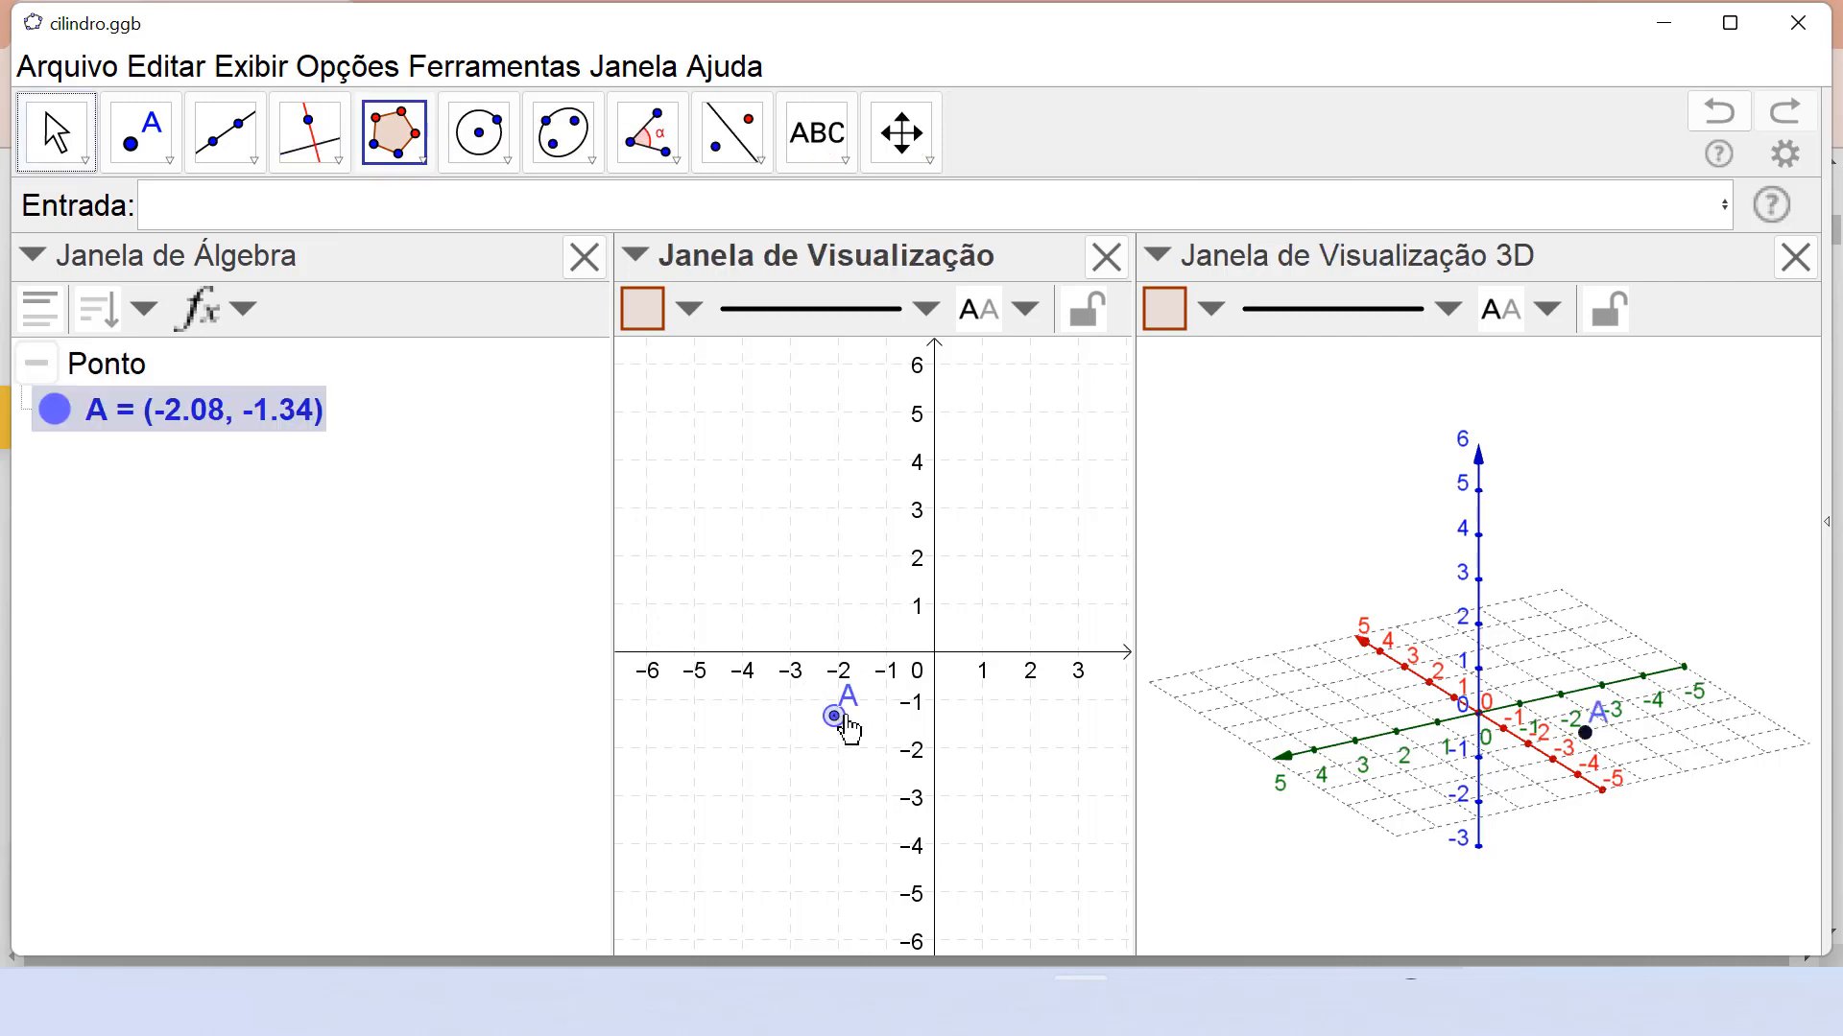
{"action": "left_click", "coordinate": [1040, 719]}
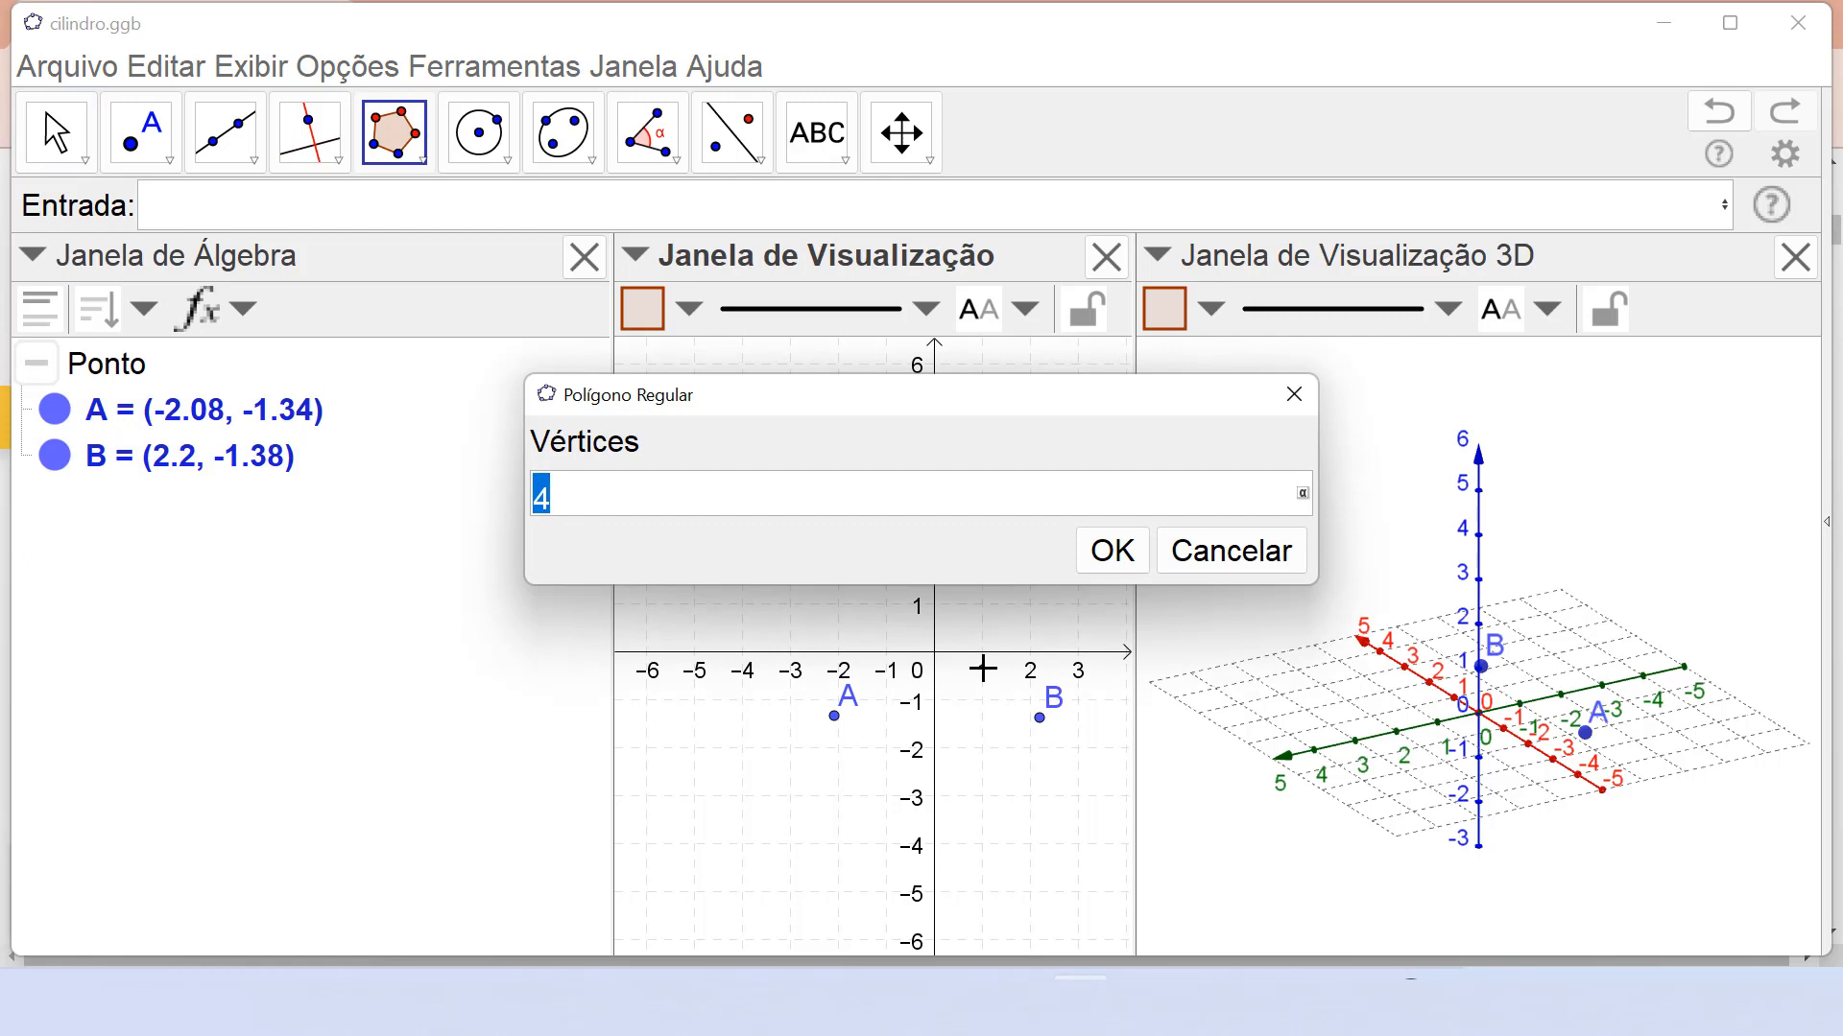
{"action": "type", "text": "3"}
{"action": "left_click", "coordinate": [1107, 566]}
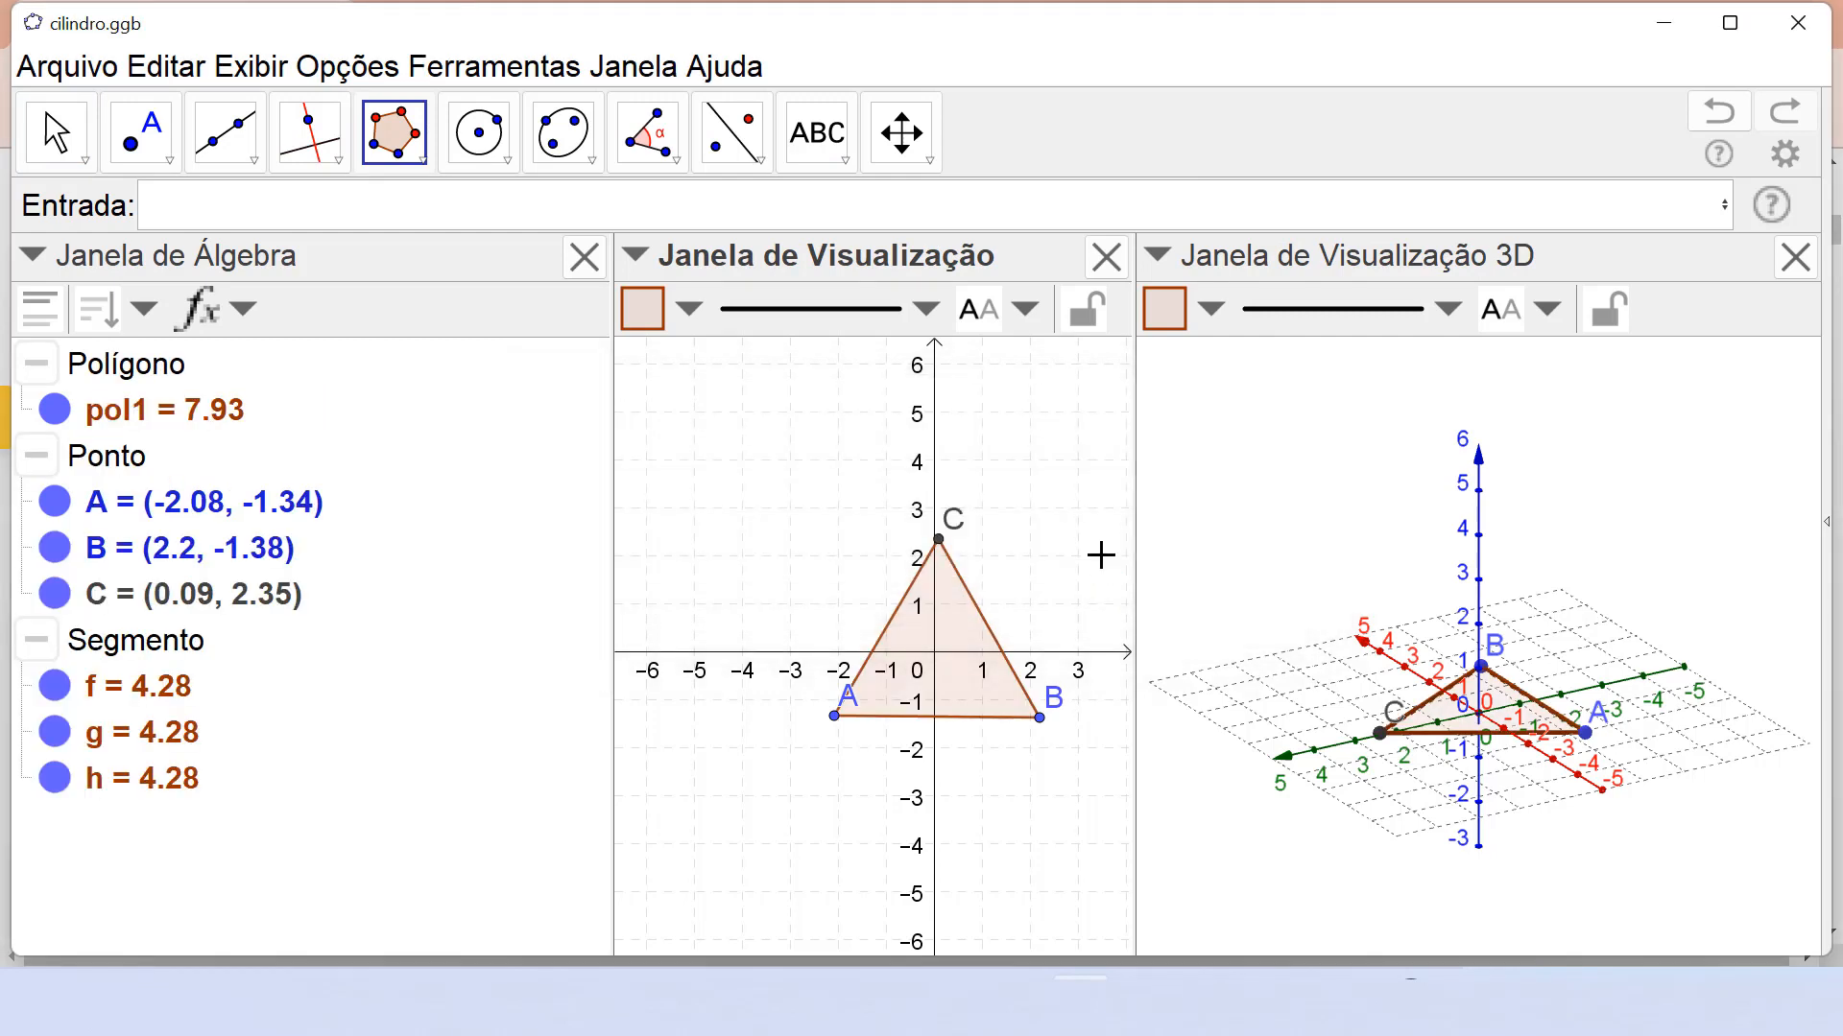
Create an octahedron on the equilateral triangle with the command Octaedro(pol1) and view it in 3D.
{"action": "left_click", "coordinate": [411, 215]}
{"action": "type", "text": "octaedr"}
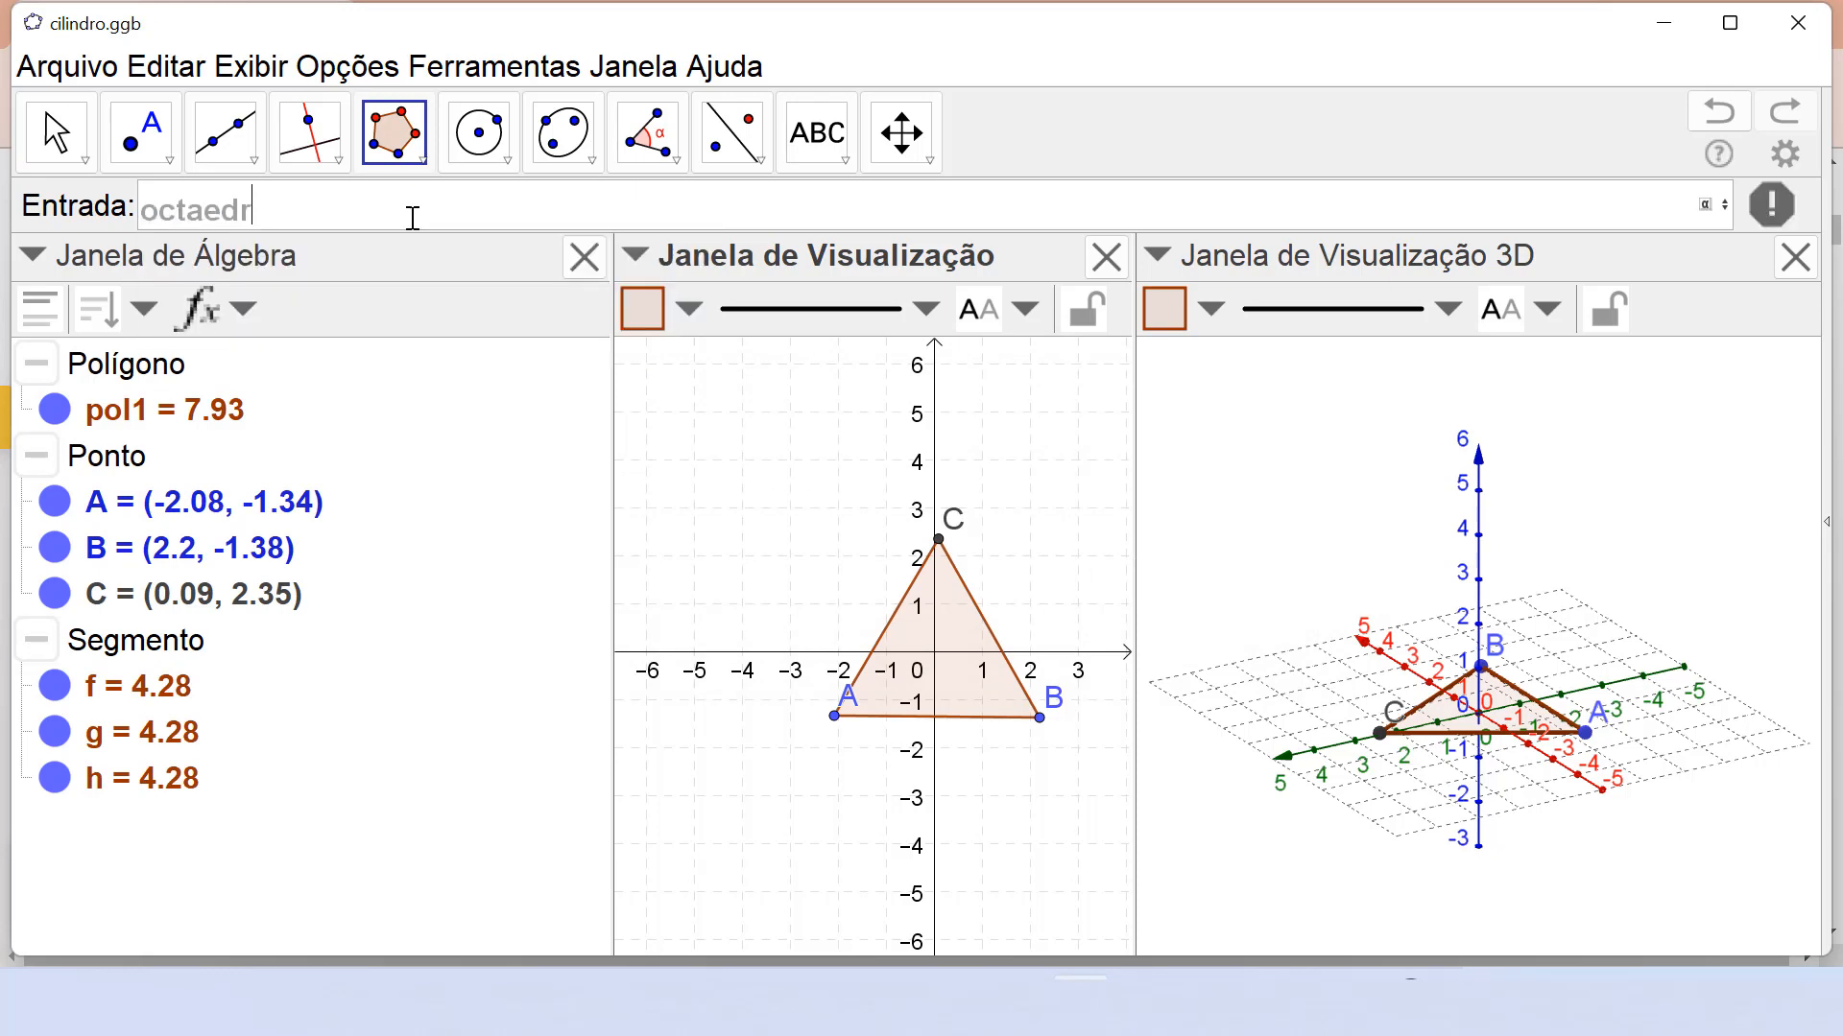
{"action": "type", "text": "o"}
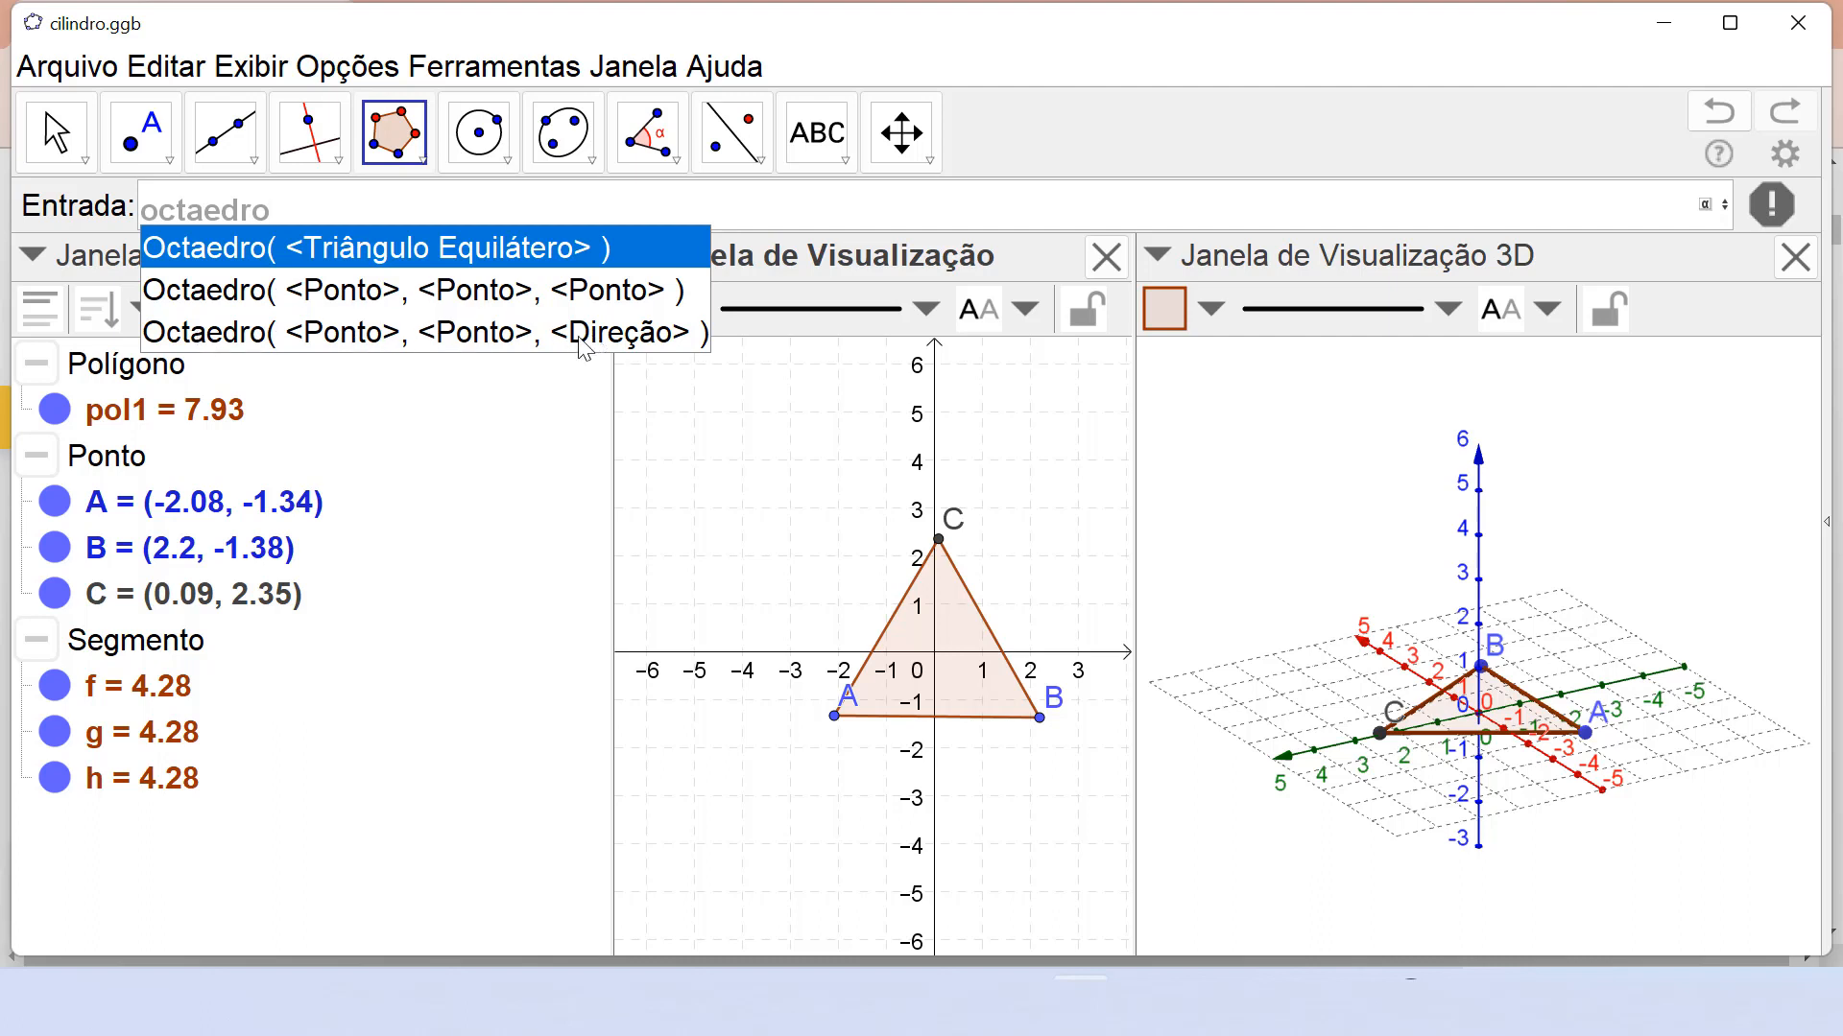
{"action": "left_click", "coordinate": [349, 242]}
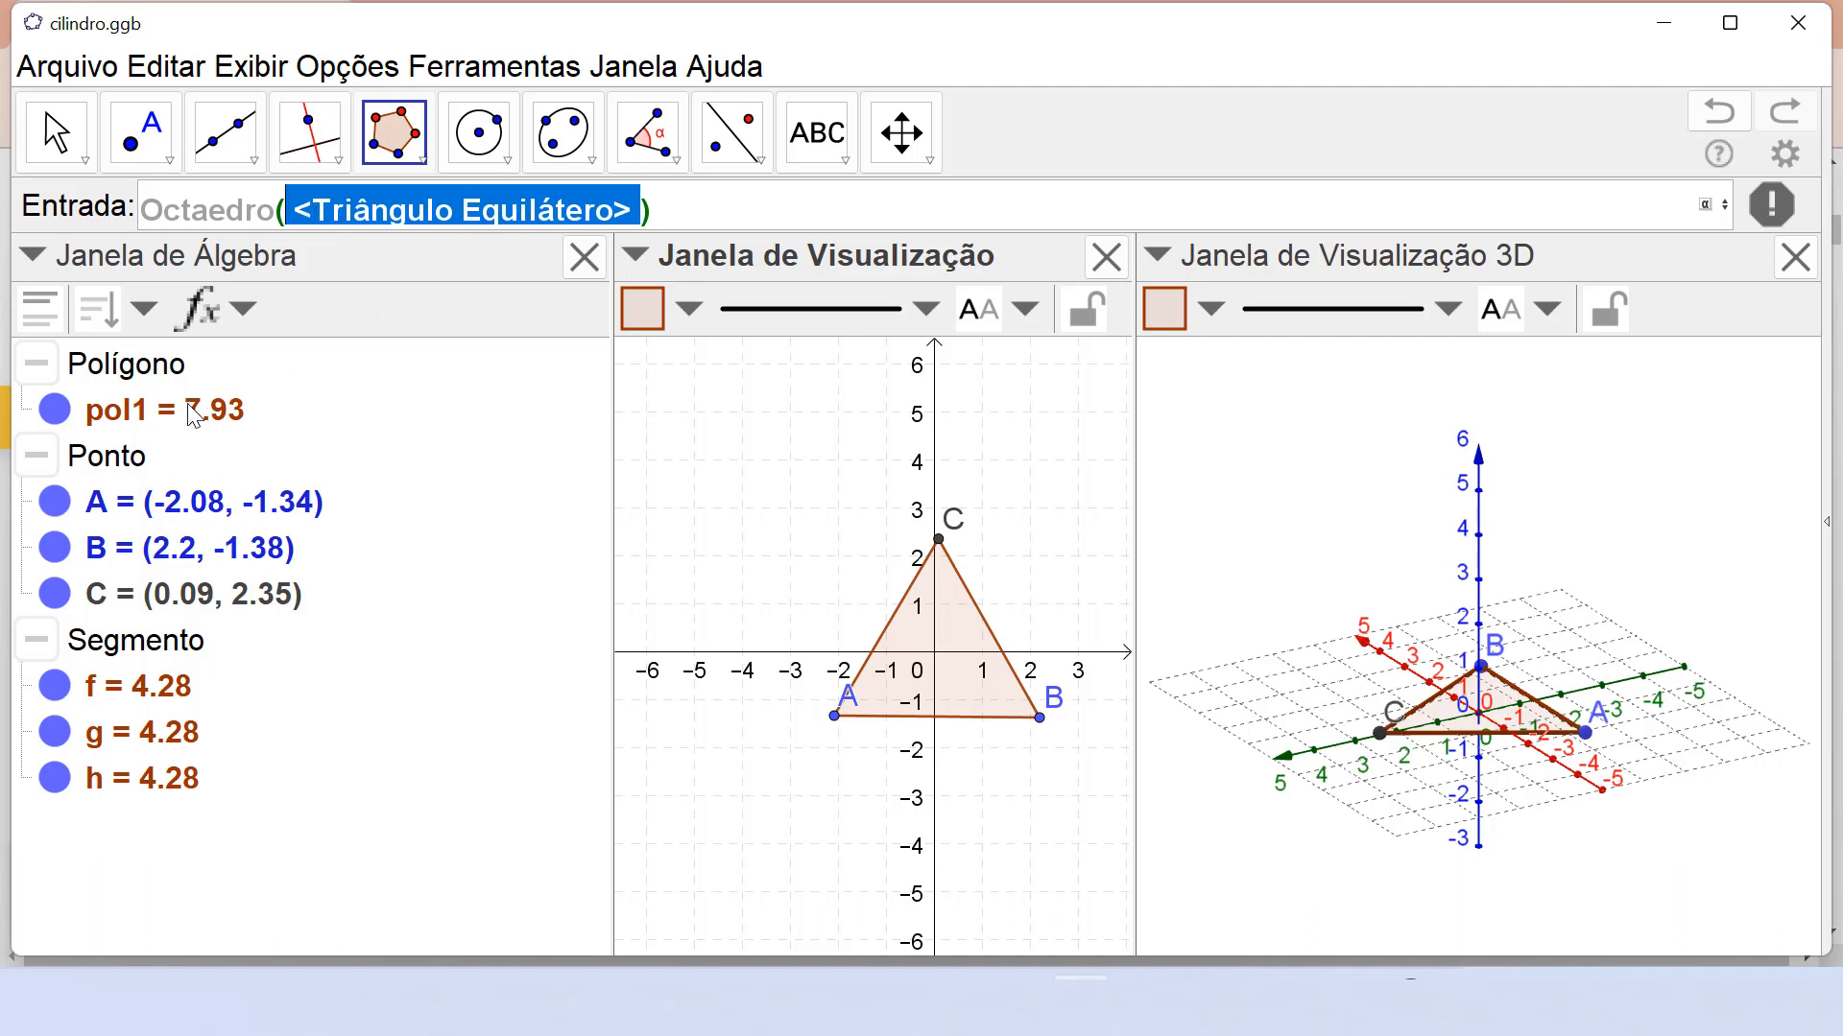
{"action": "type", "text": "pol1"}
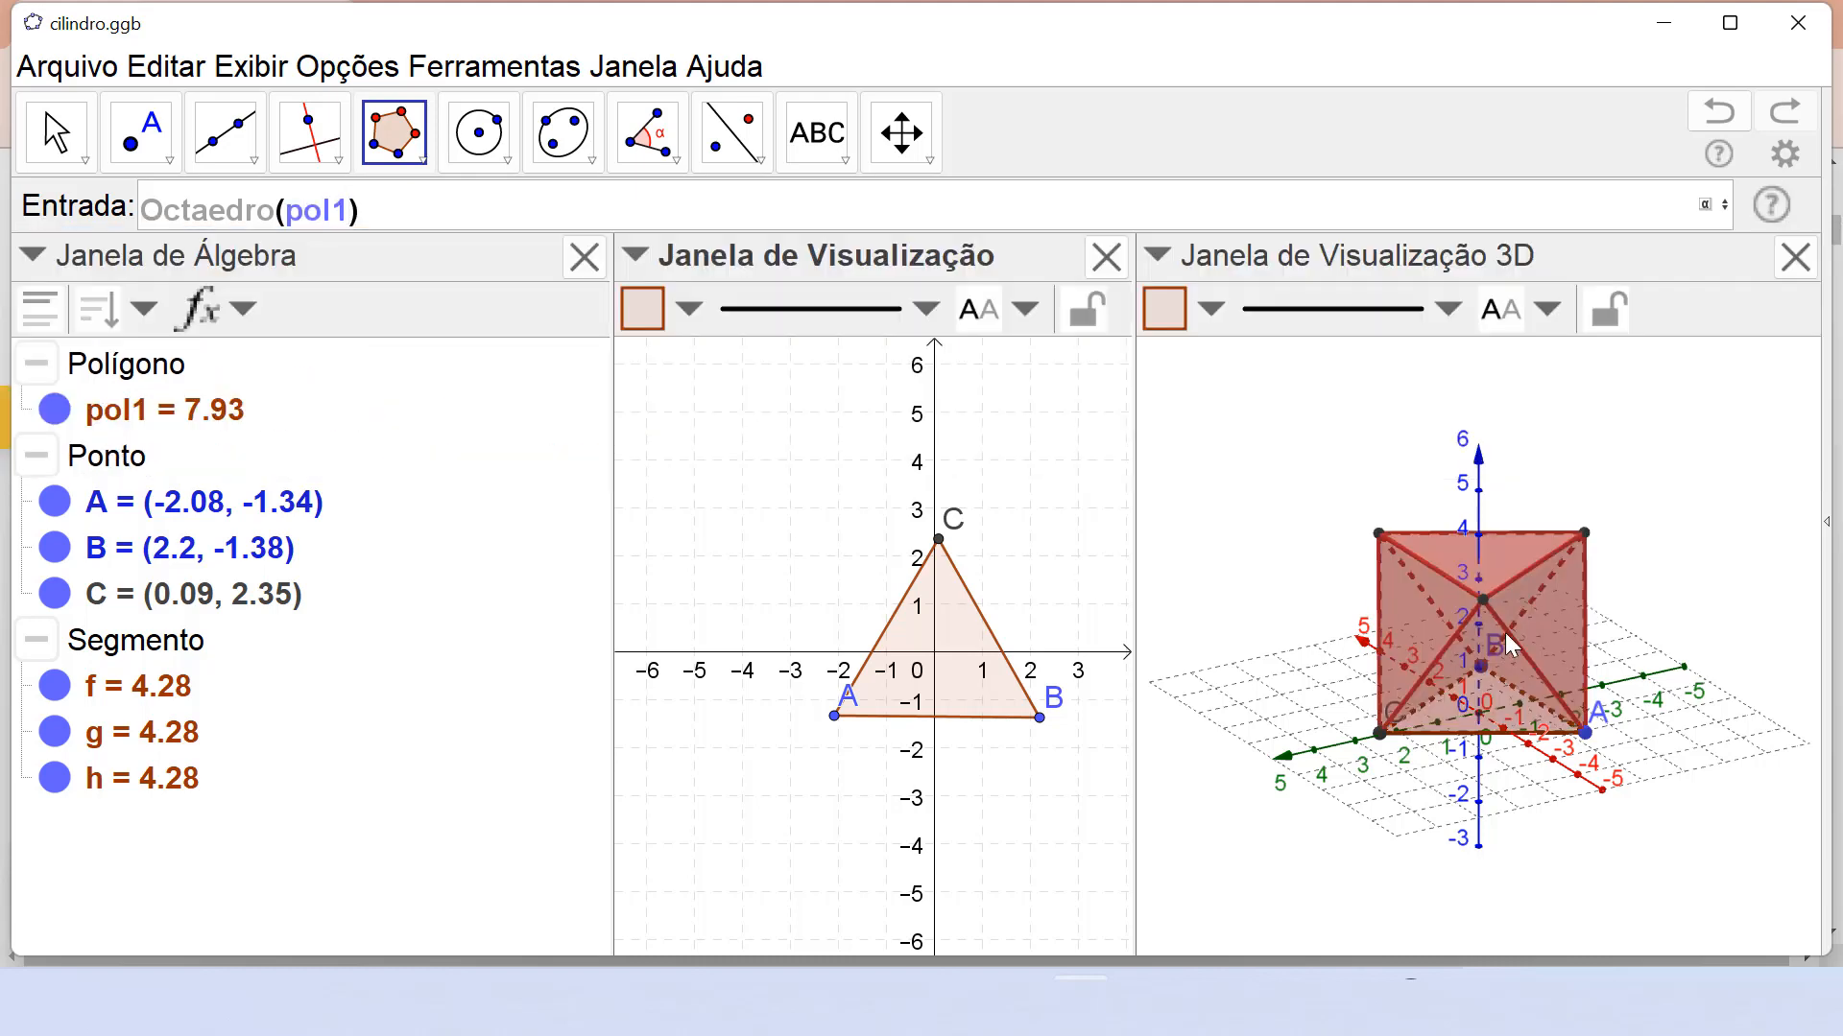
{"action": "key", "text": "Return"}
{"action": "right_click_drag", "start_coordinate": [1546, 813], "coordinate": [1471, 835]}
{"action": "left_click", "coordinate": [1471, 833]}
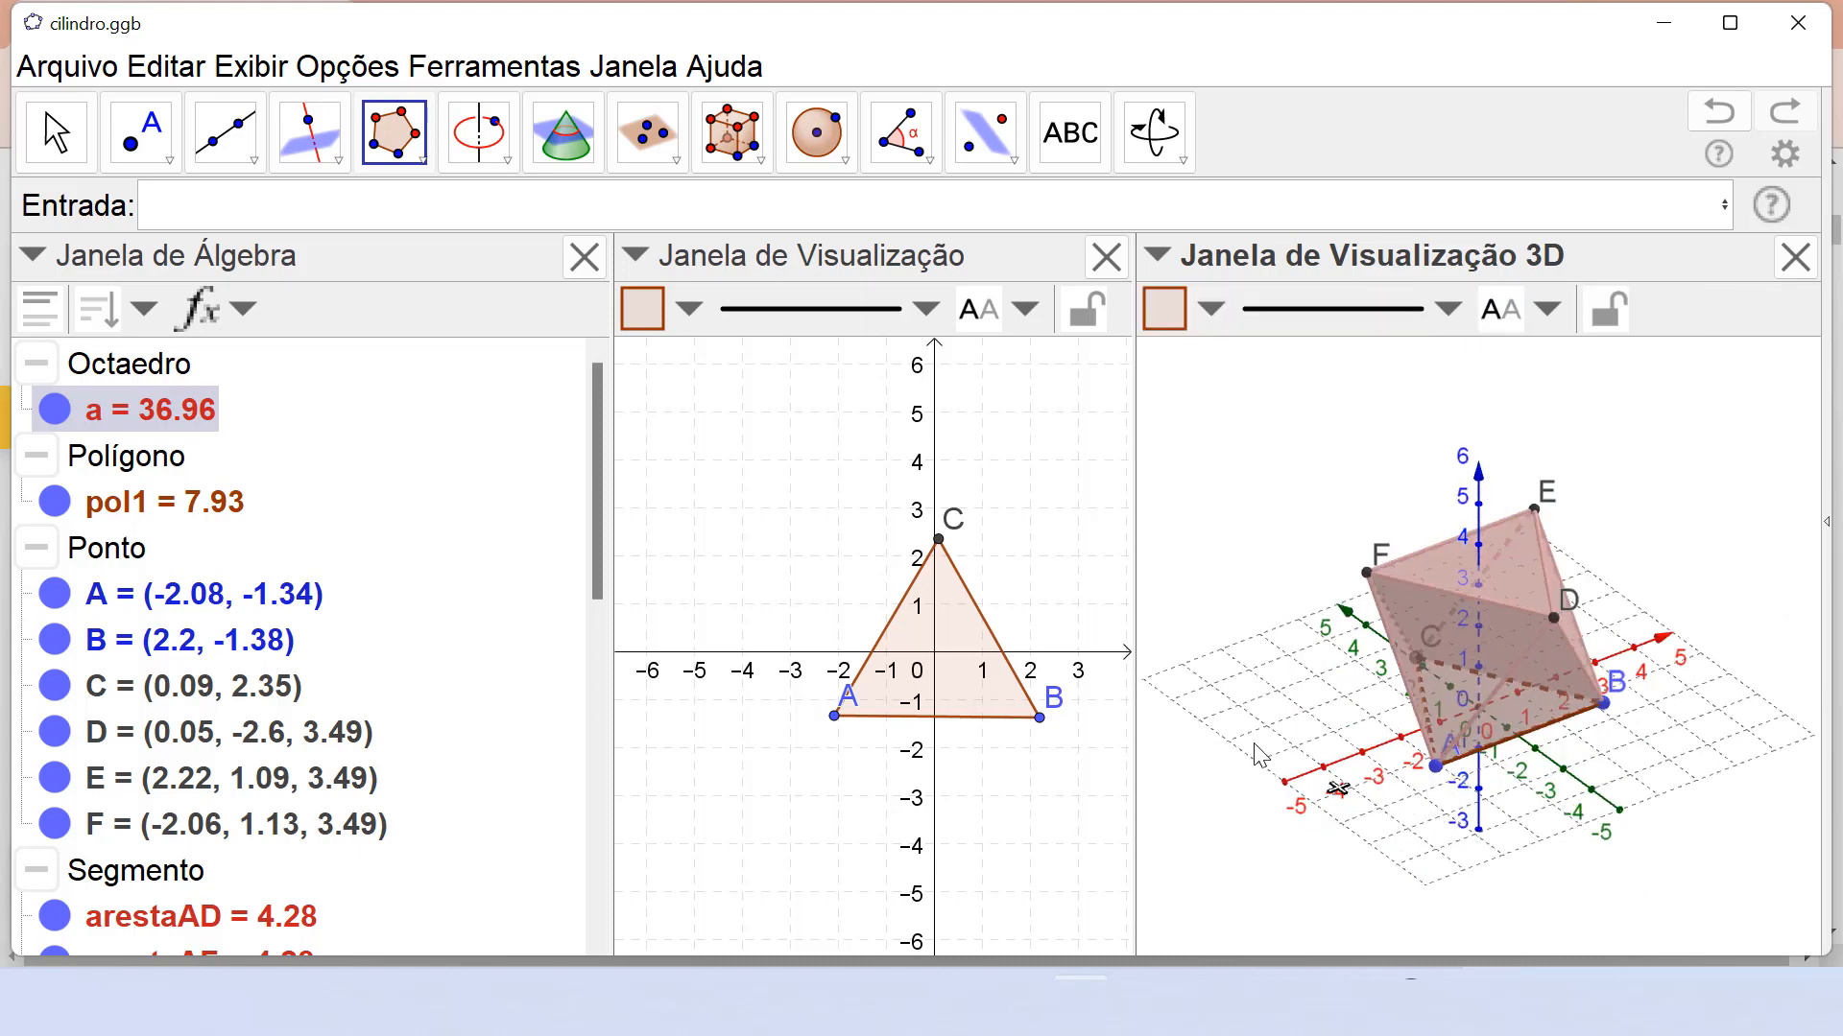
Create the net (Planificação) of the octahedron.
{"action": "left_click", "coordinate": [732, 135]}
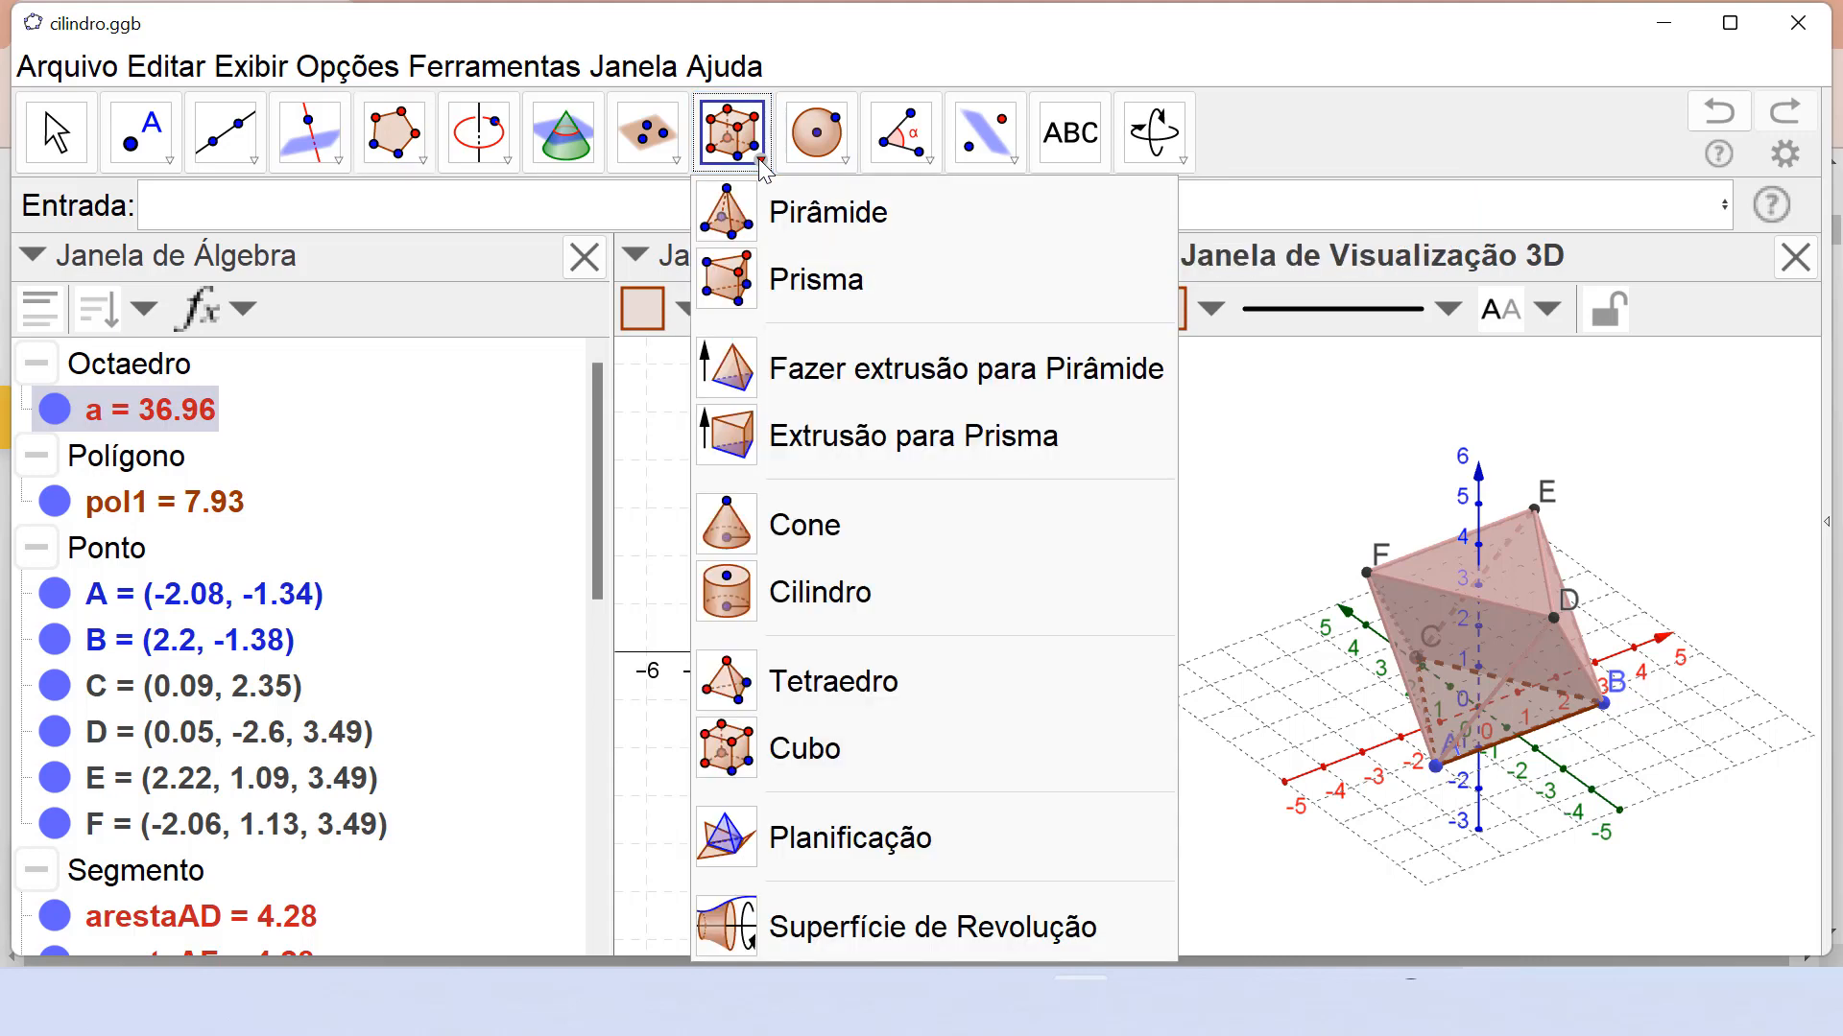
{"action": "left_click", "coordinate": [764, 835]}
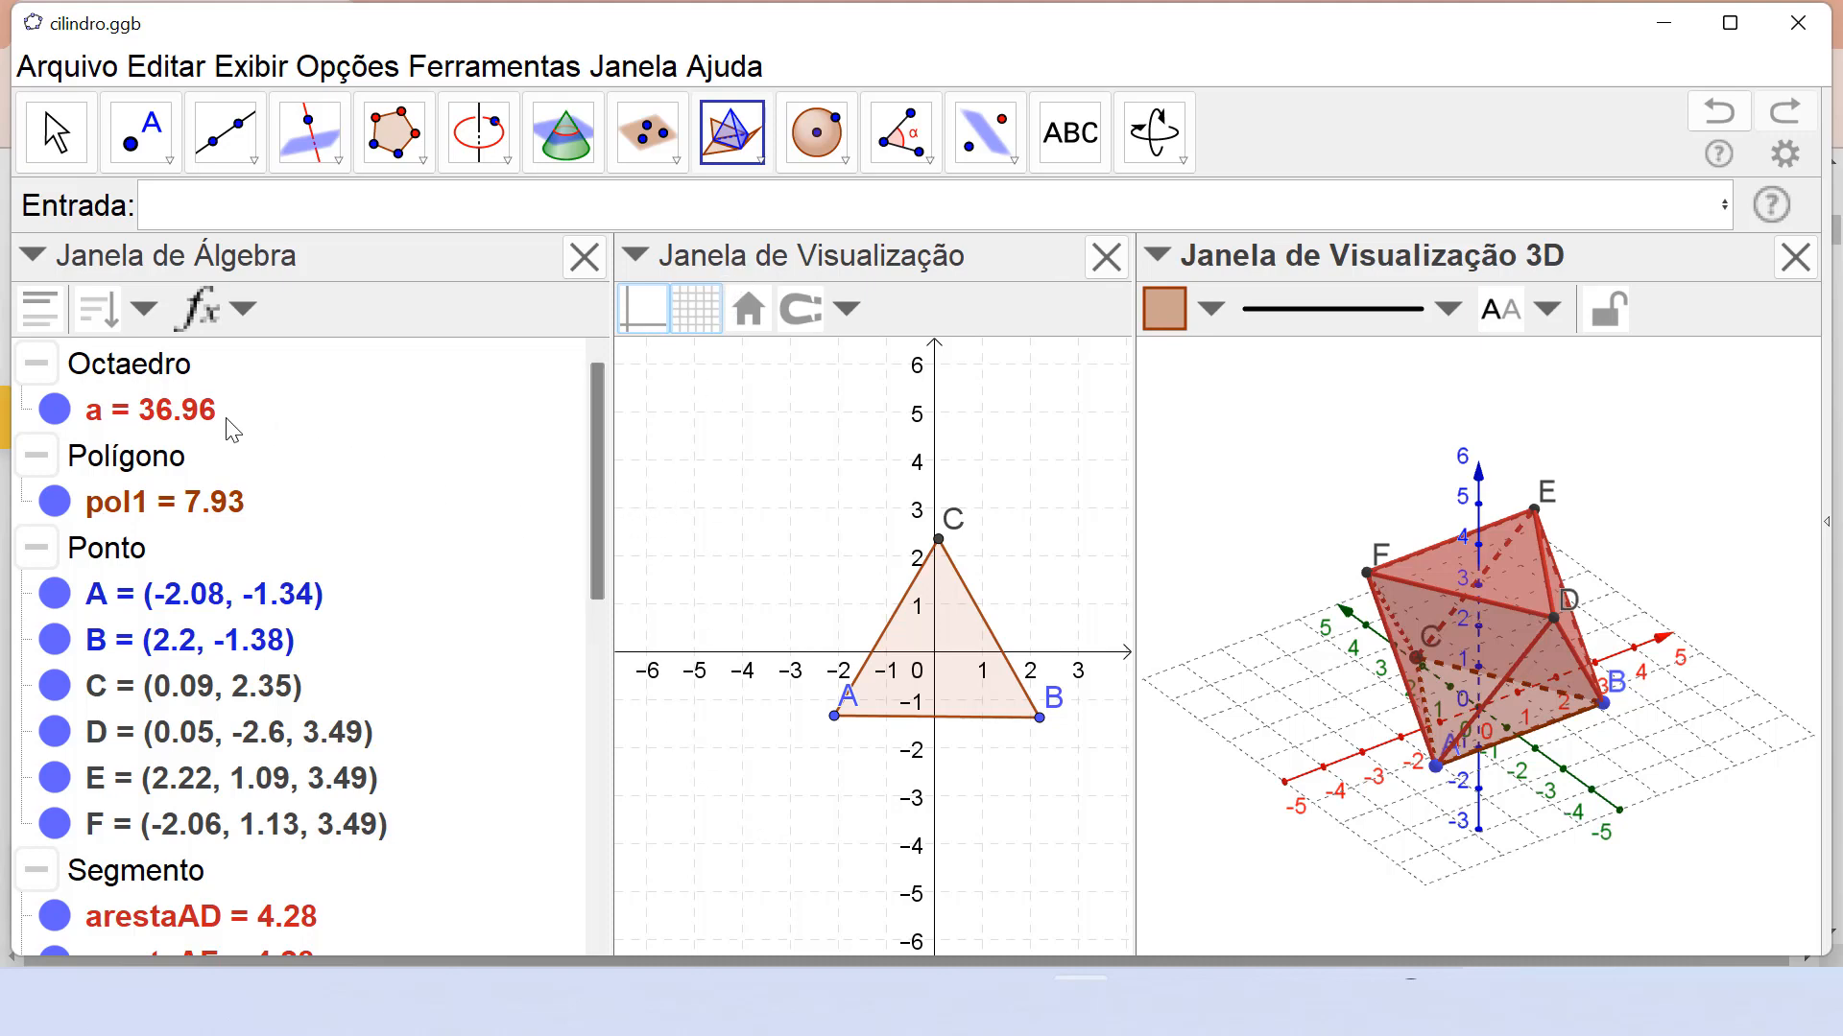
{"action": "left_click", "coordinate": [163, 415]}
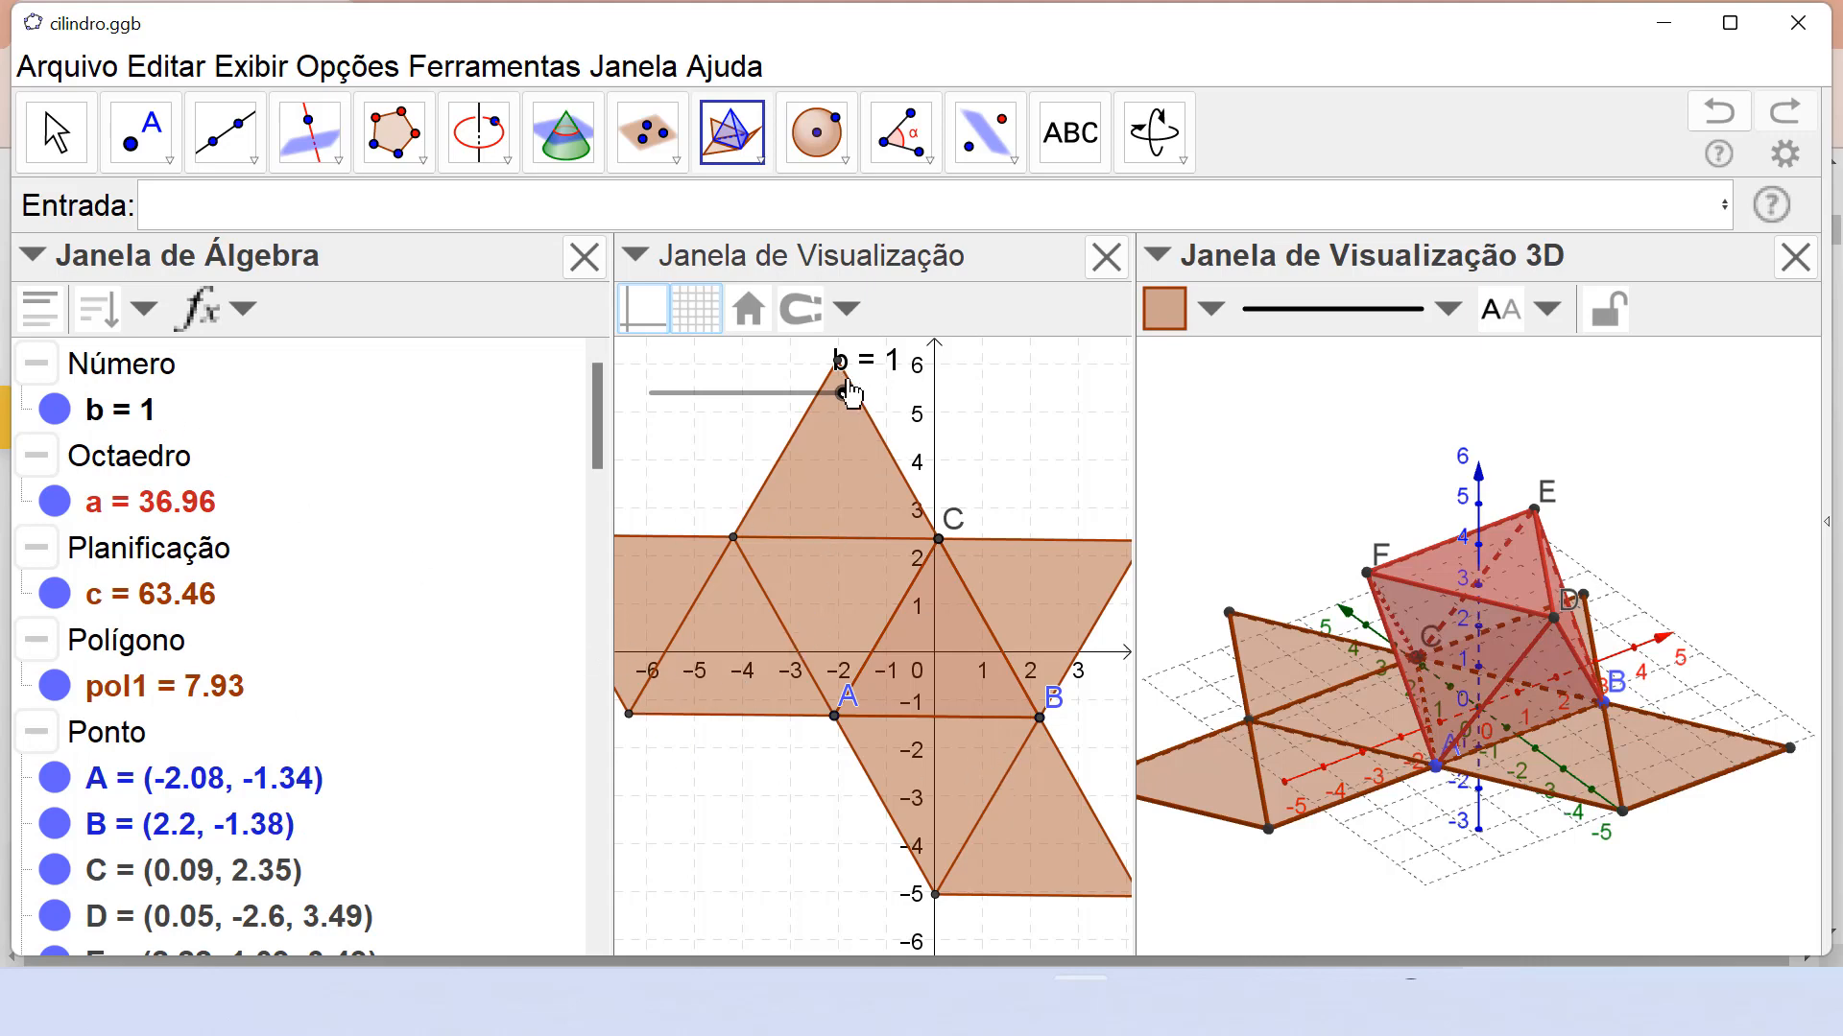
Hide the original octahedron and partly fold its net by setting slider b to 0.55.
{"action": "mouse_move", "coordinate": [848, 401]}
{"action": "left_mouse_down"}
{"action": "mouse_move", "coordinate": [666, 403]}
{"action": "mouse_move", "coordinate": [848, 414]}
{"action": "left_mouse_up"}
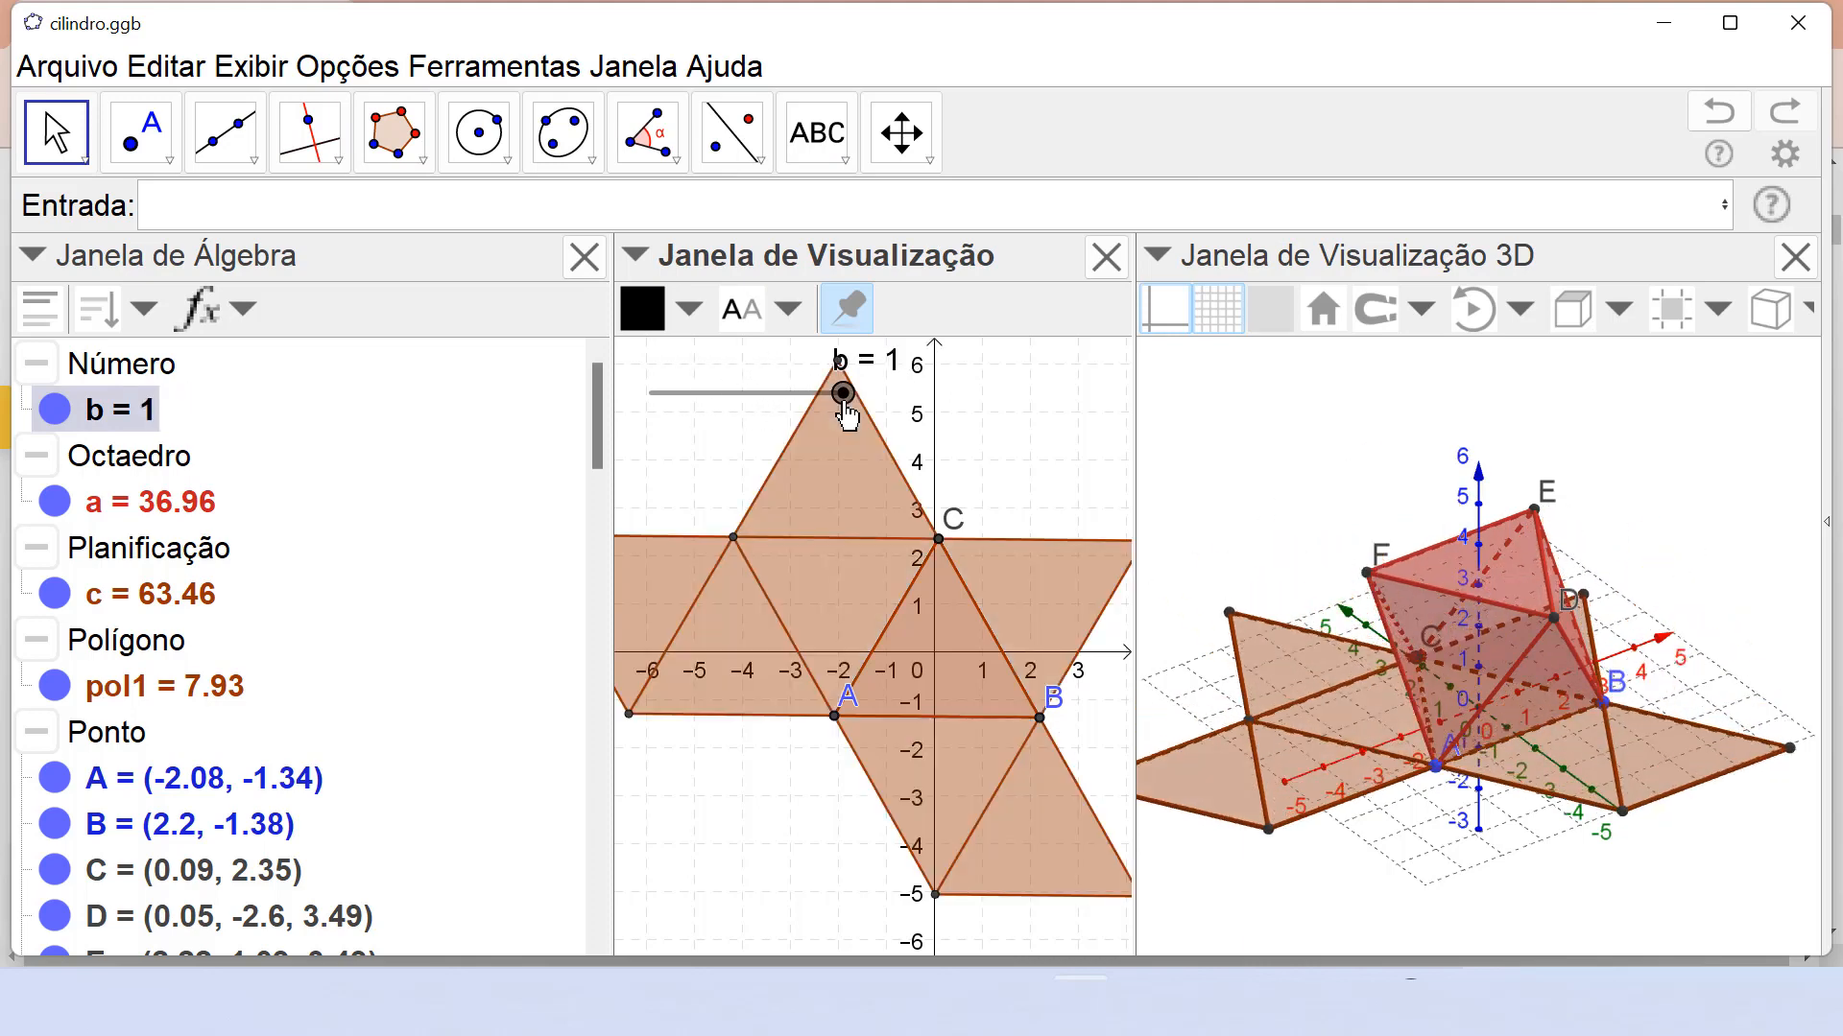
{"action": "left_click", "coordinate": [57, 500]}
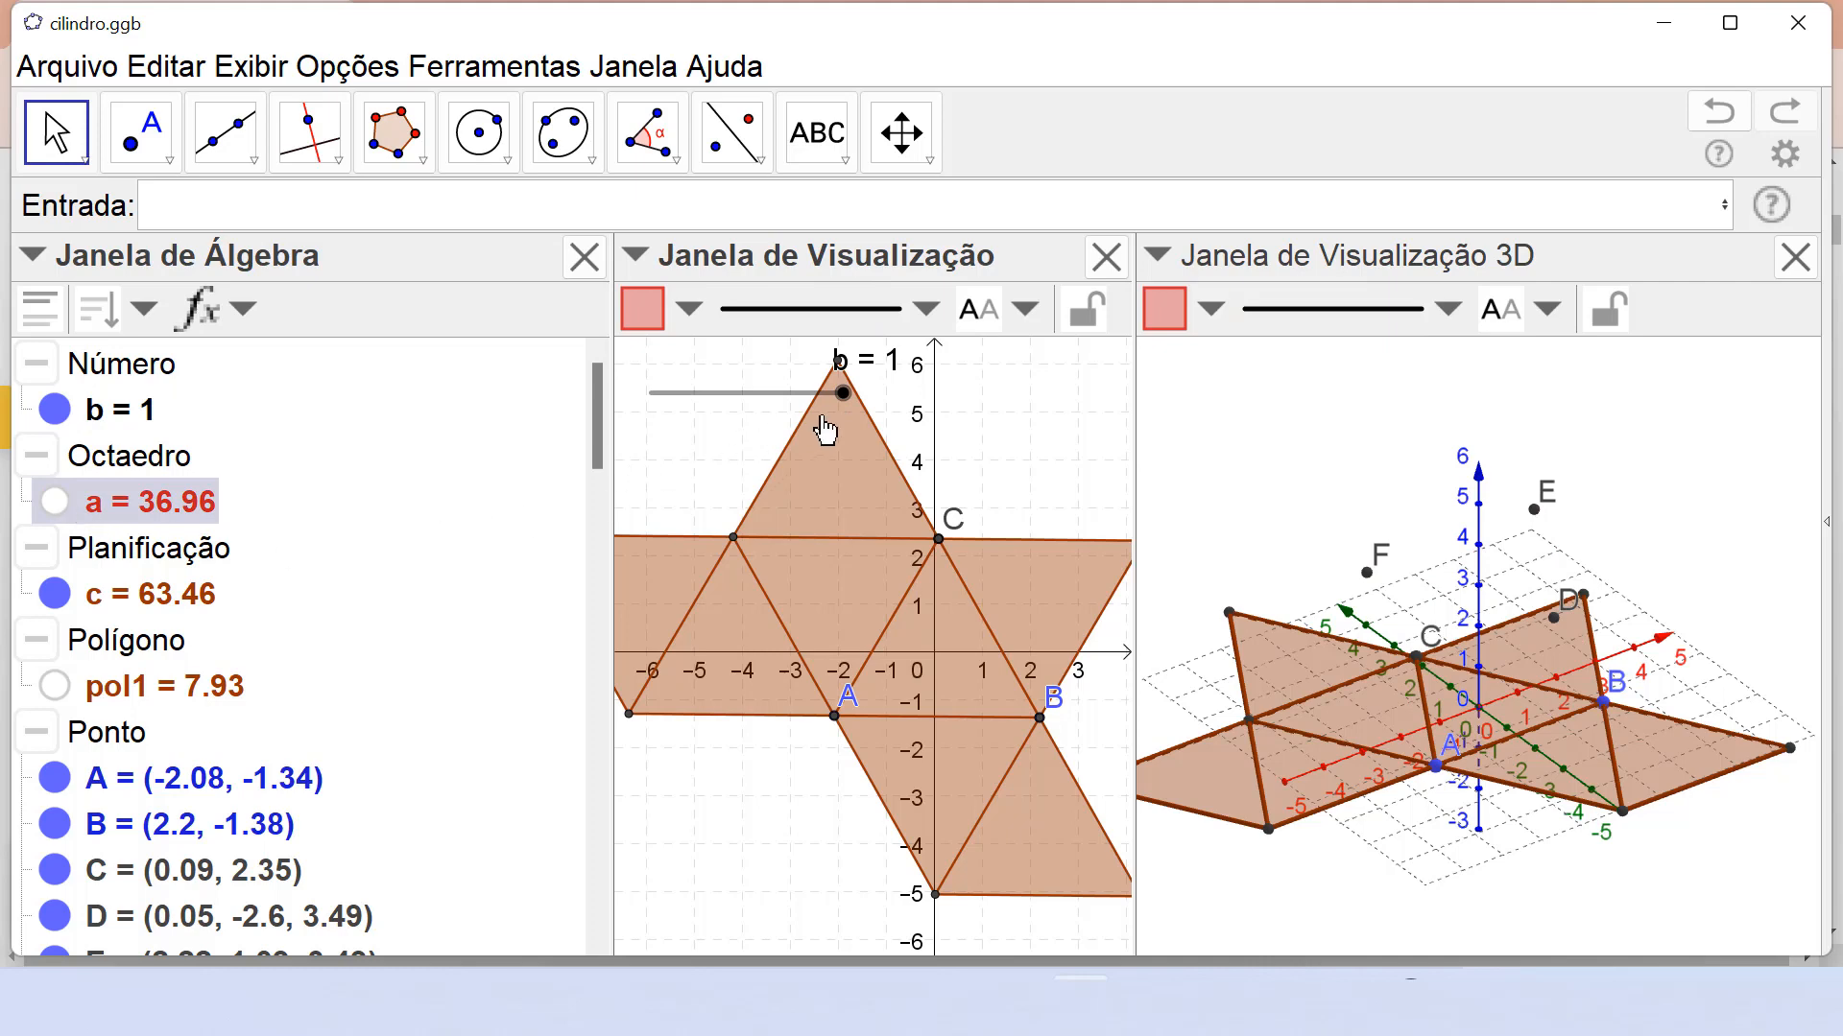
{"action": "left_click_drag", "start_coordinate": [857, 408], "coordinate": [761, 437]}
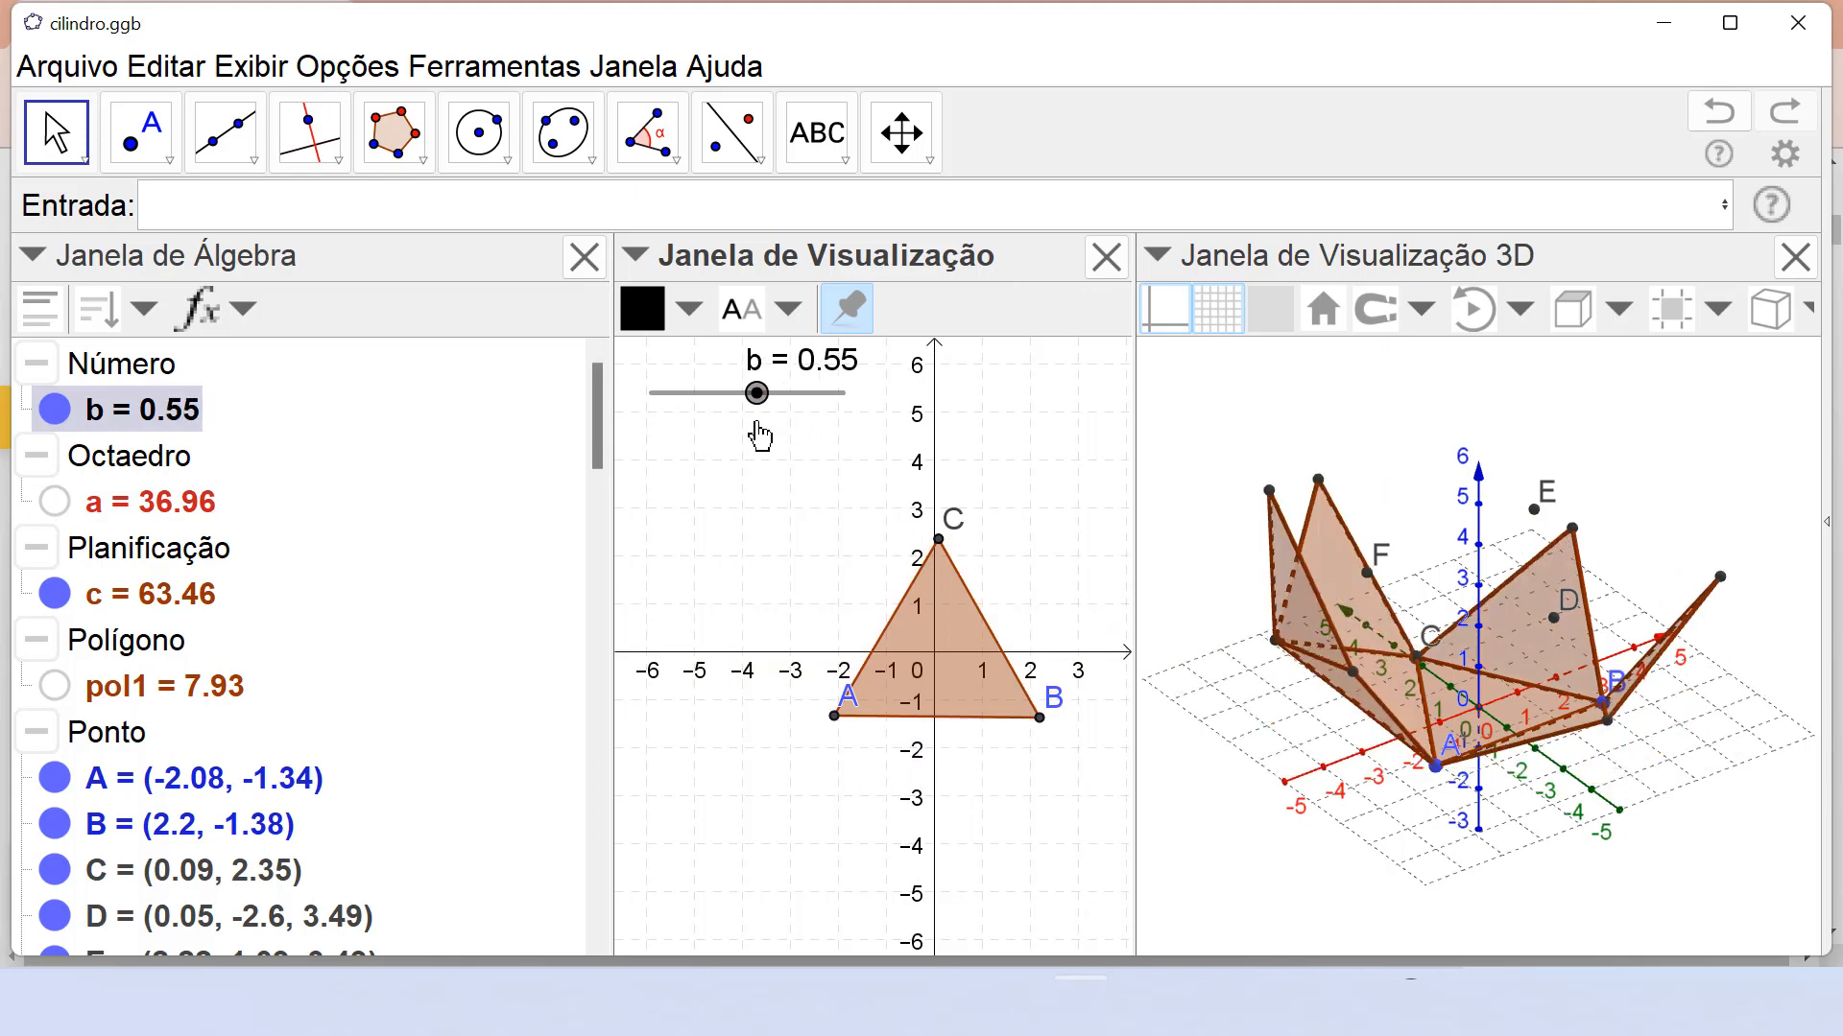
Remove the net's triangular face GHI from the 2D graphics view (Janela de Visualização) through its advanced properties.
{"action": "right_click", "coordinate": [974, 678]}
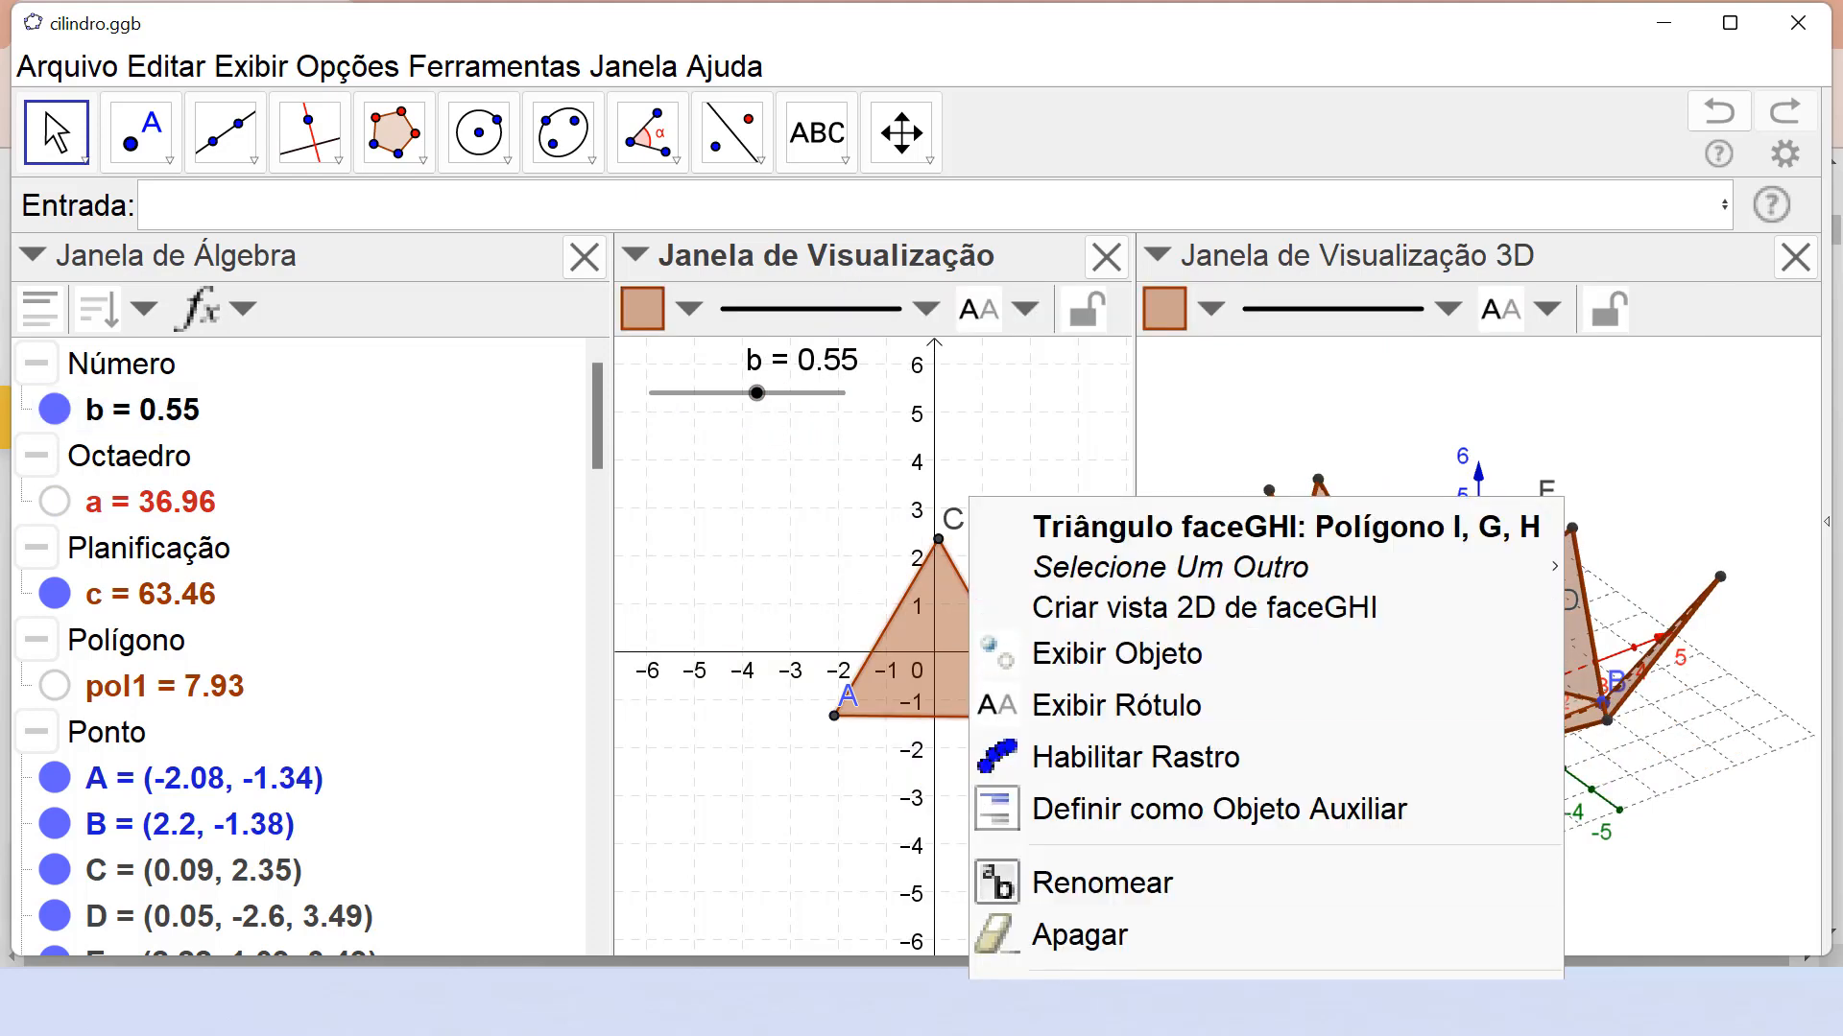
{"action": "left_click", "coordinate": [1017, 1006]}
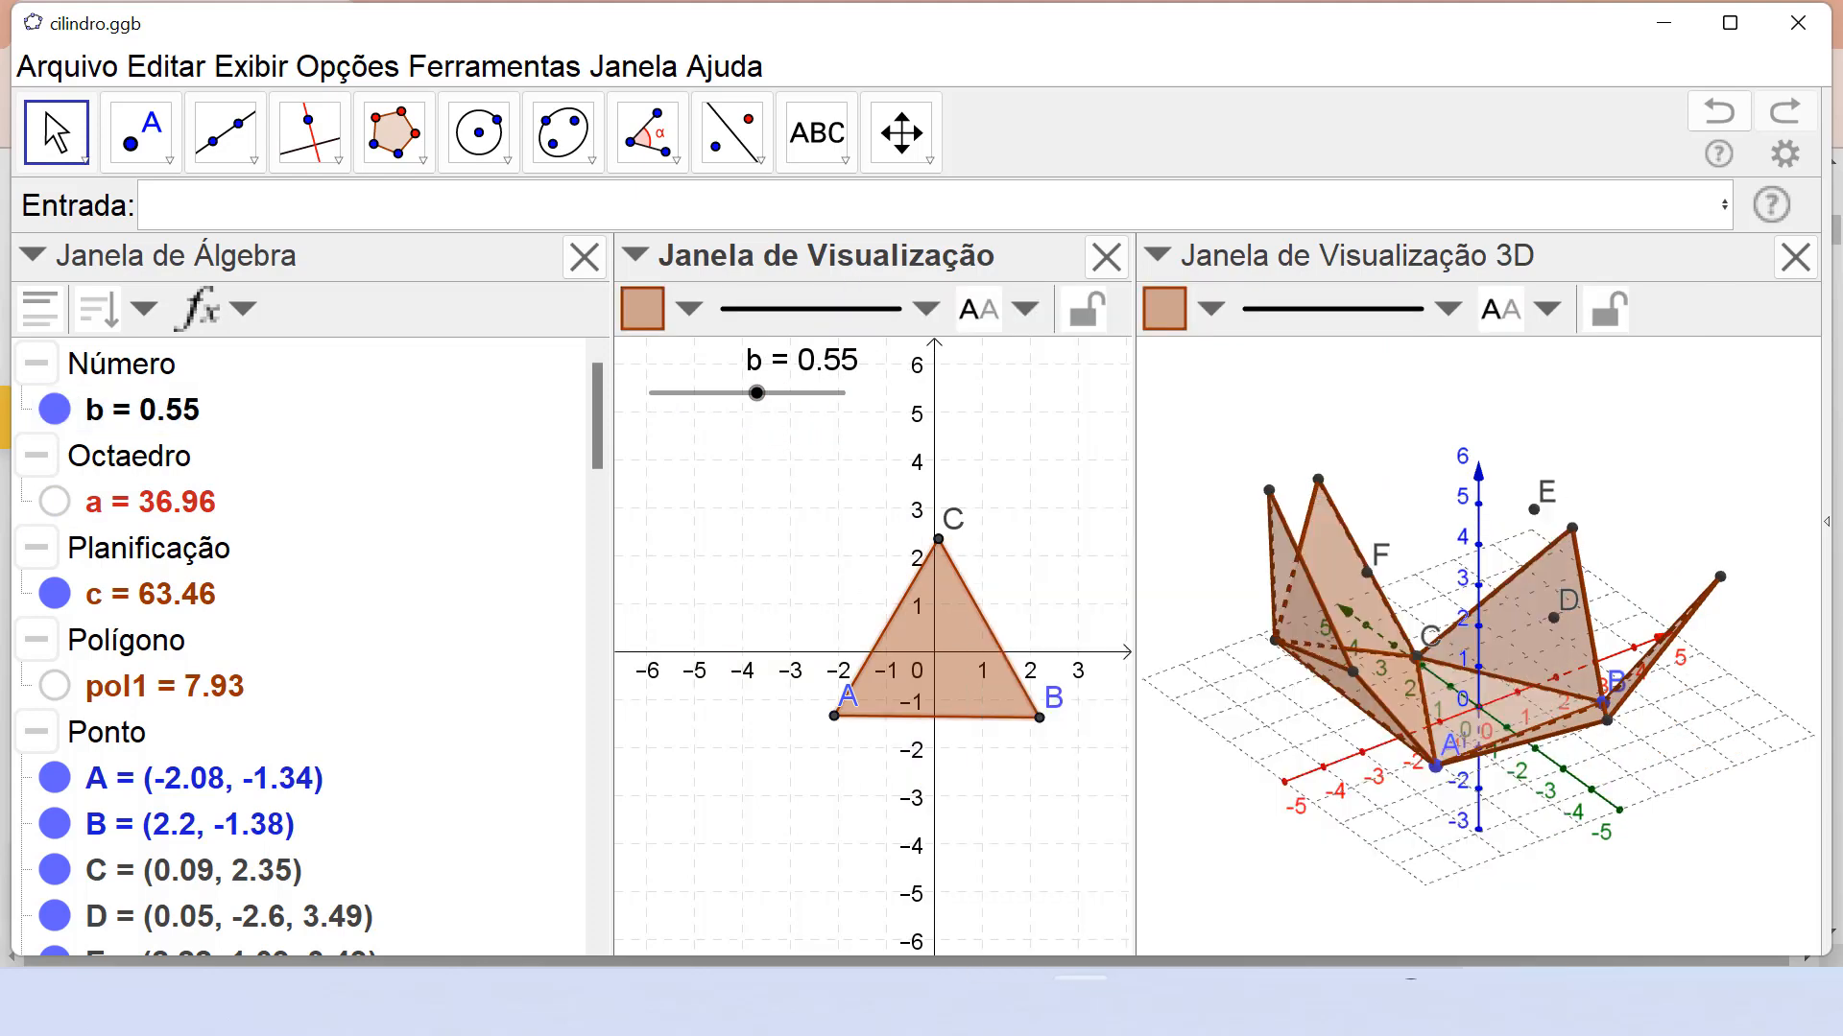
{"action": "double_click", "coordinate": [1321, 497]}
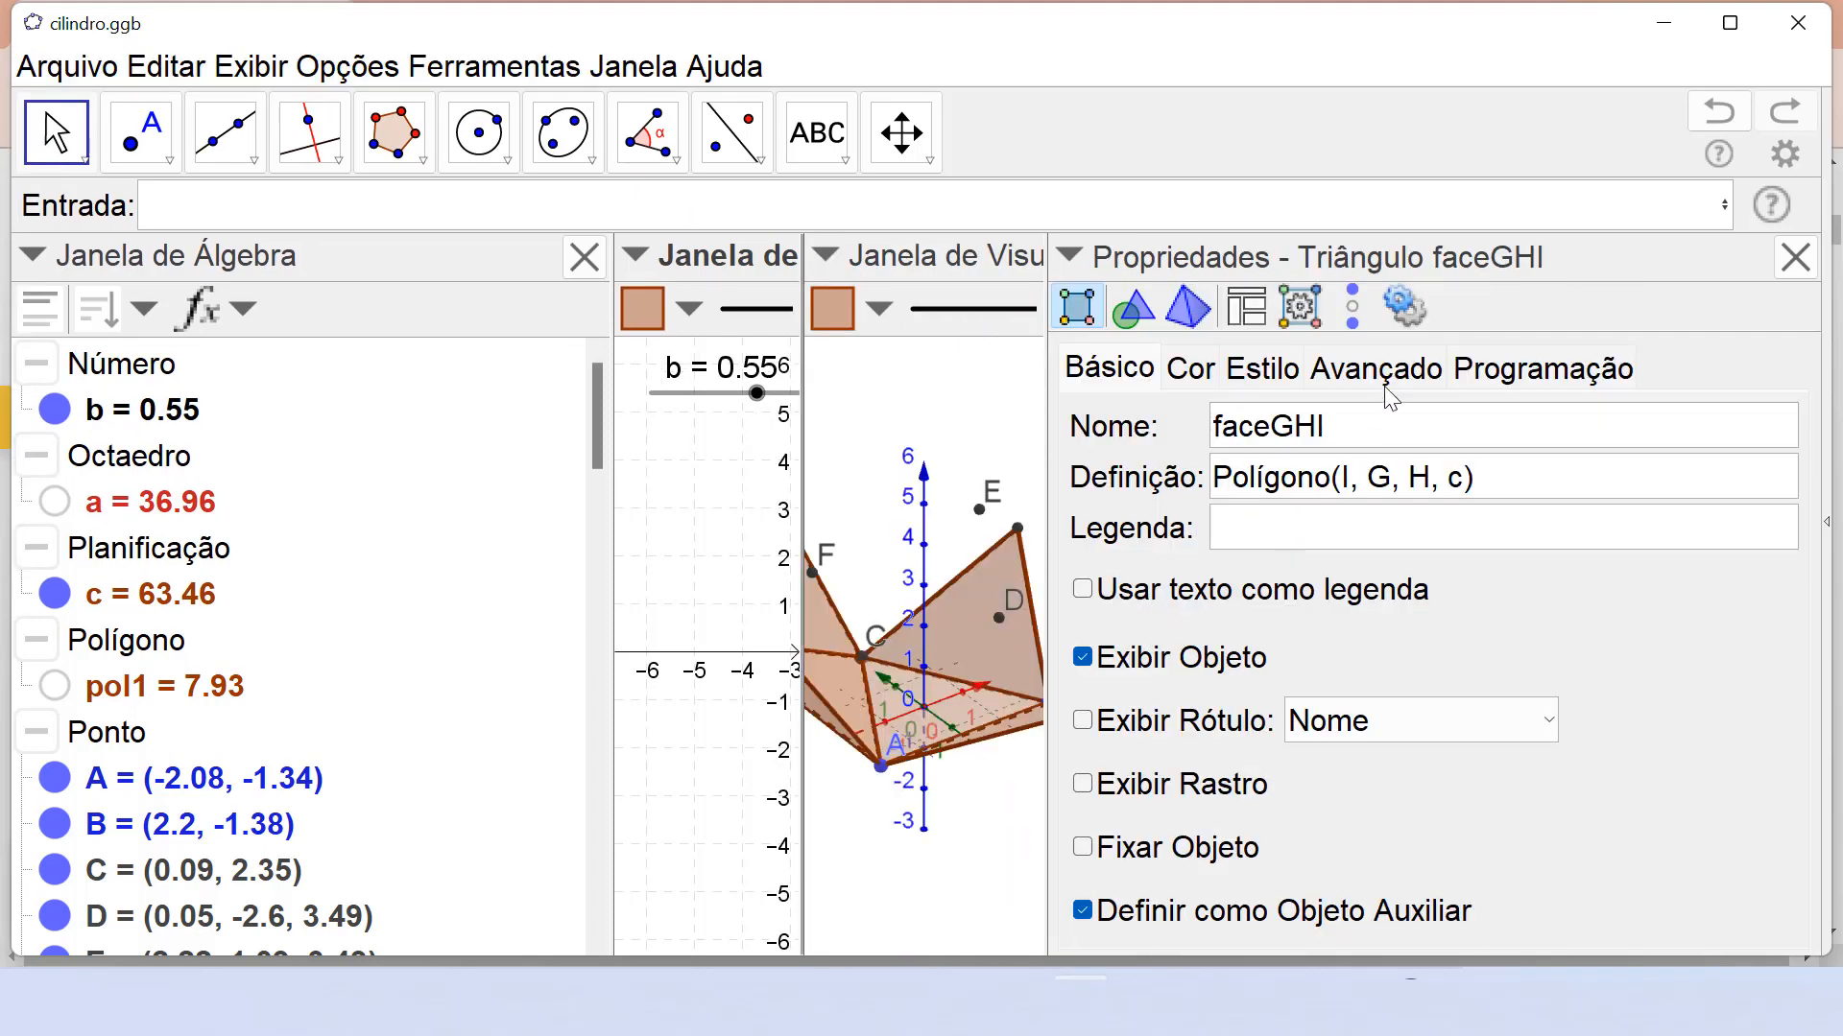
{"action": "left_click", "coordinate": [1385, 371]}
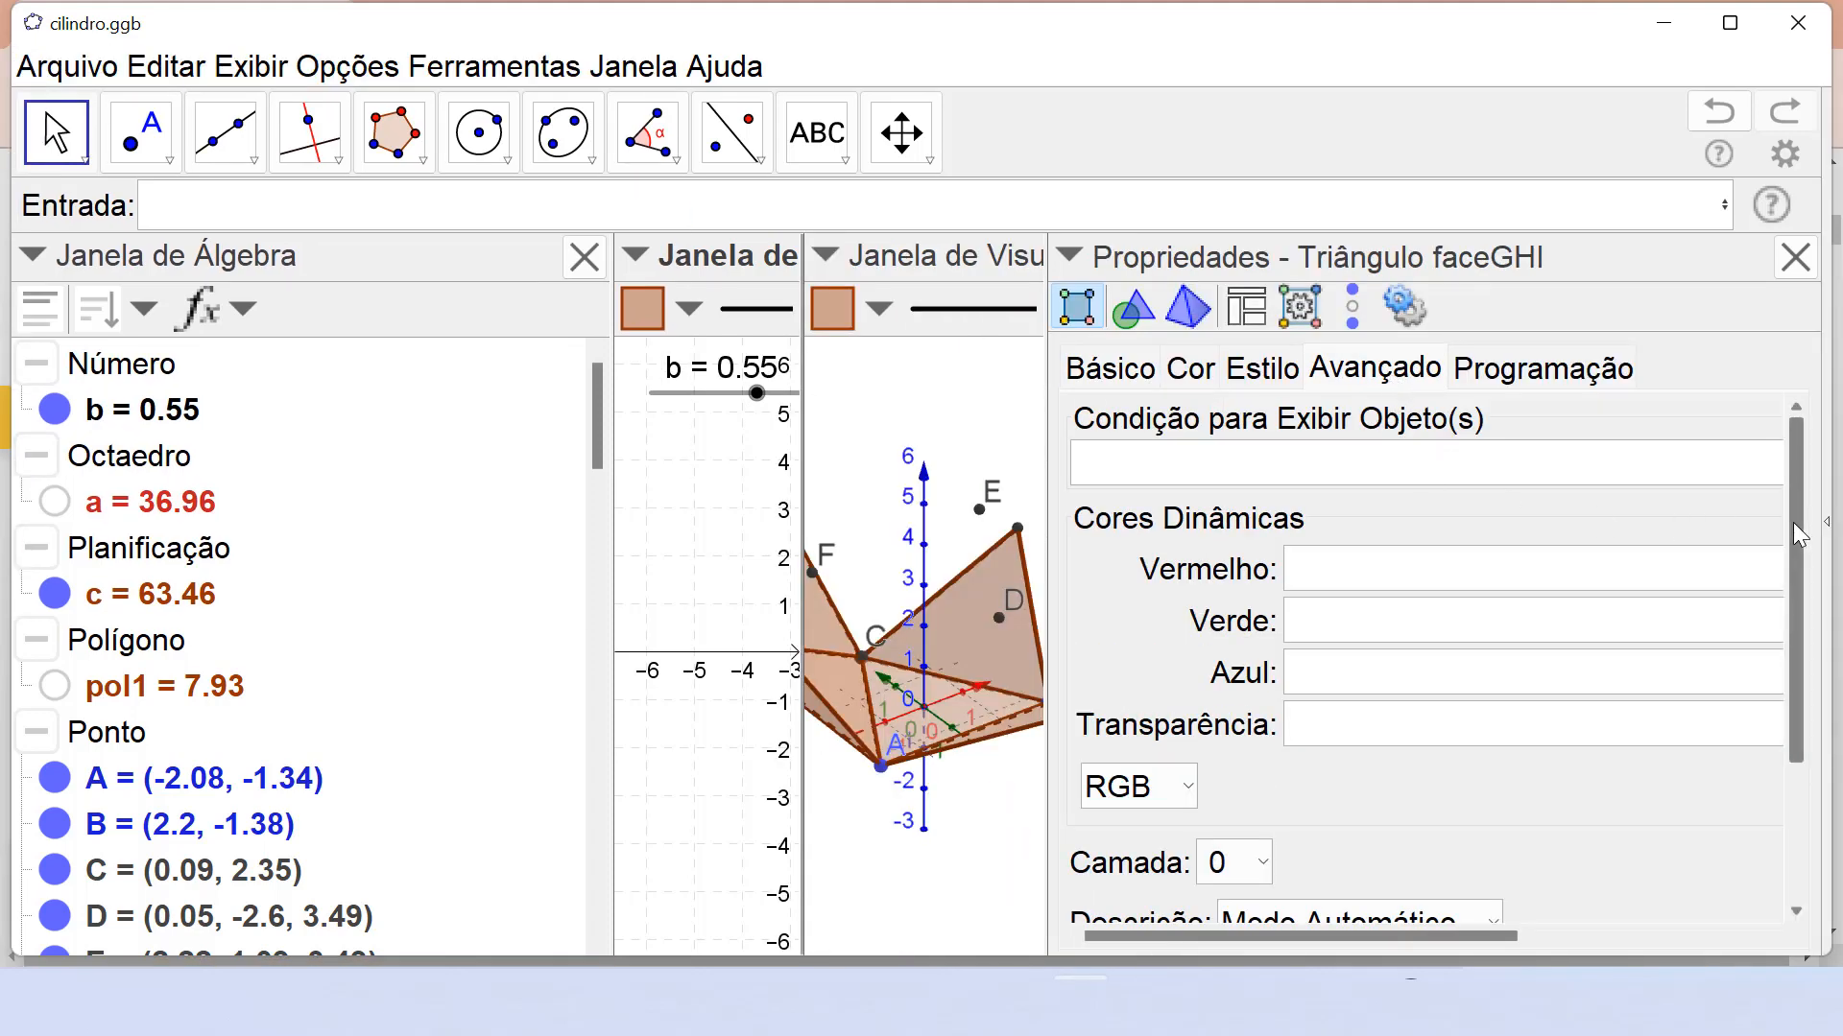
{"action": "left_click_drag", "start_coordinate": [1794, 526], "coordinate": [1789, 778]}
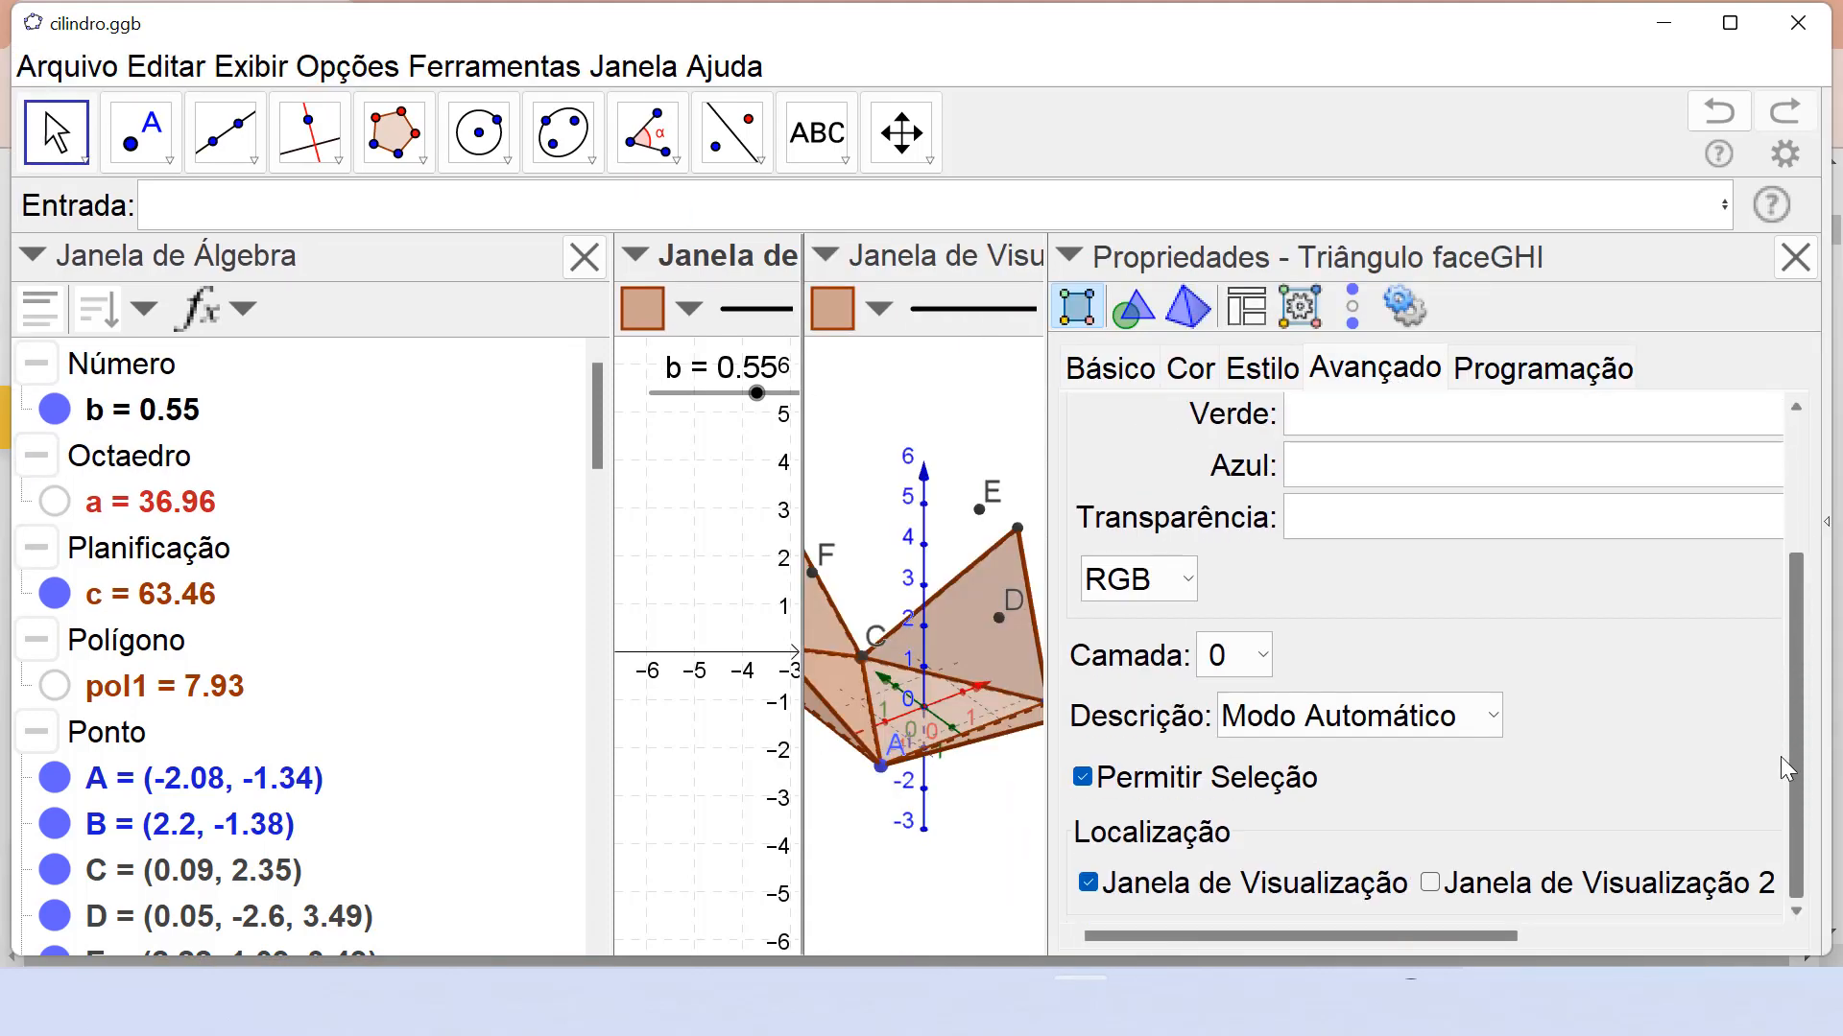
{"action": "left_click", "coordinate": [1089, 883]}
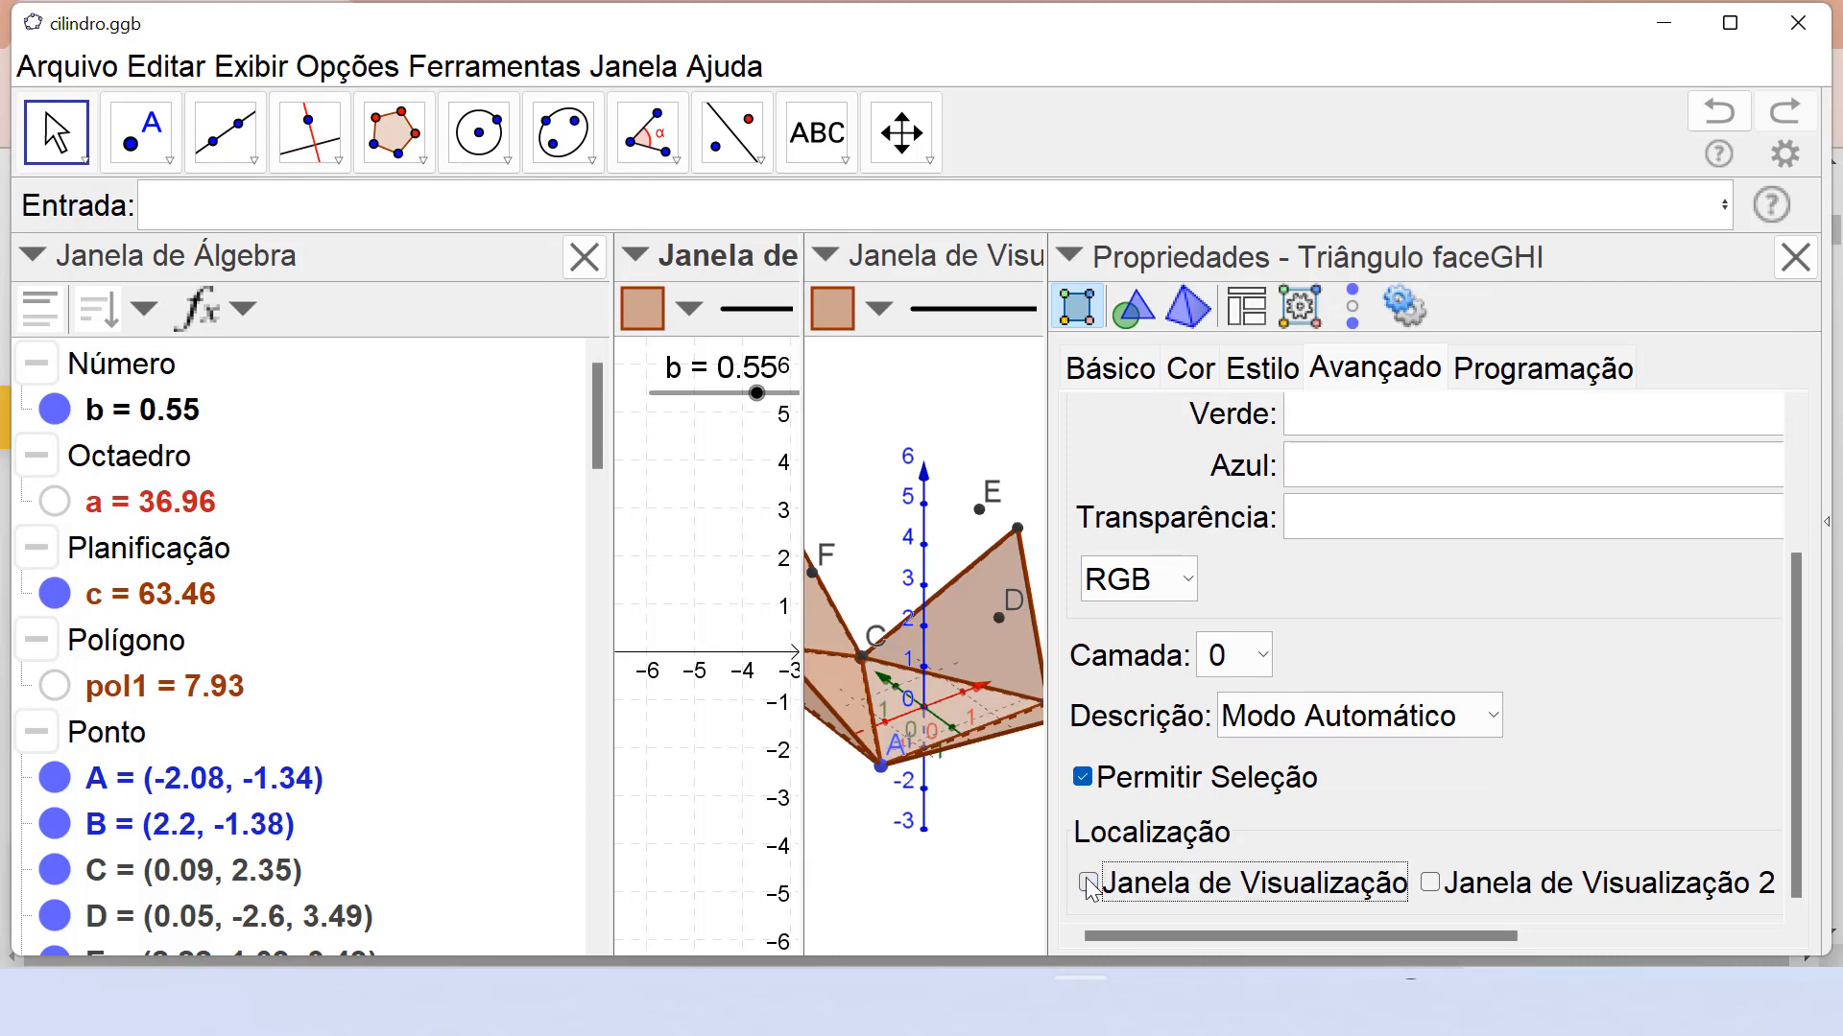
{"action": "left_click", "coordinate": [1795, 258]}
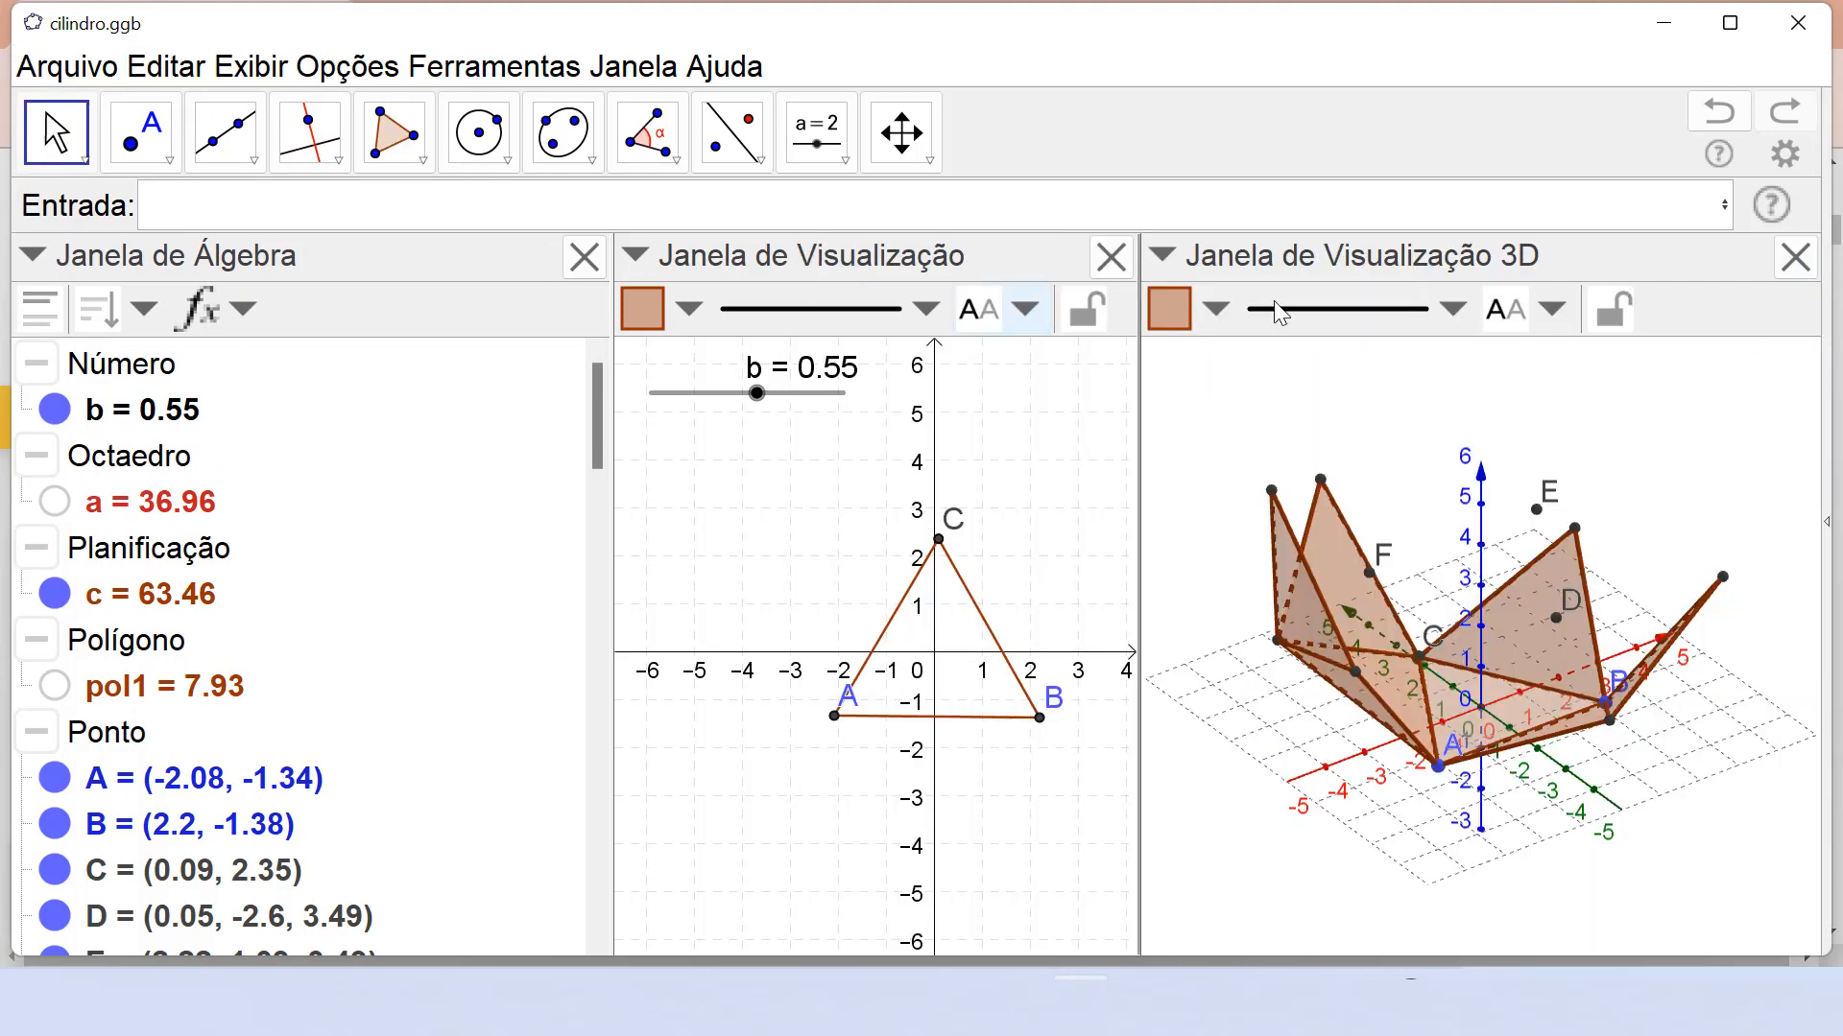
Unfold the net fully with slider b at 1 and remove all its faces, edges and points from Janela de Visualização.
{"action": "left_click_drag", "start_coordinate": [752, 399], "coordinate": [899, 419]}
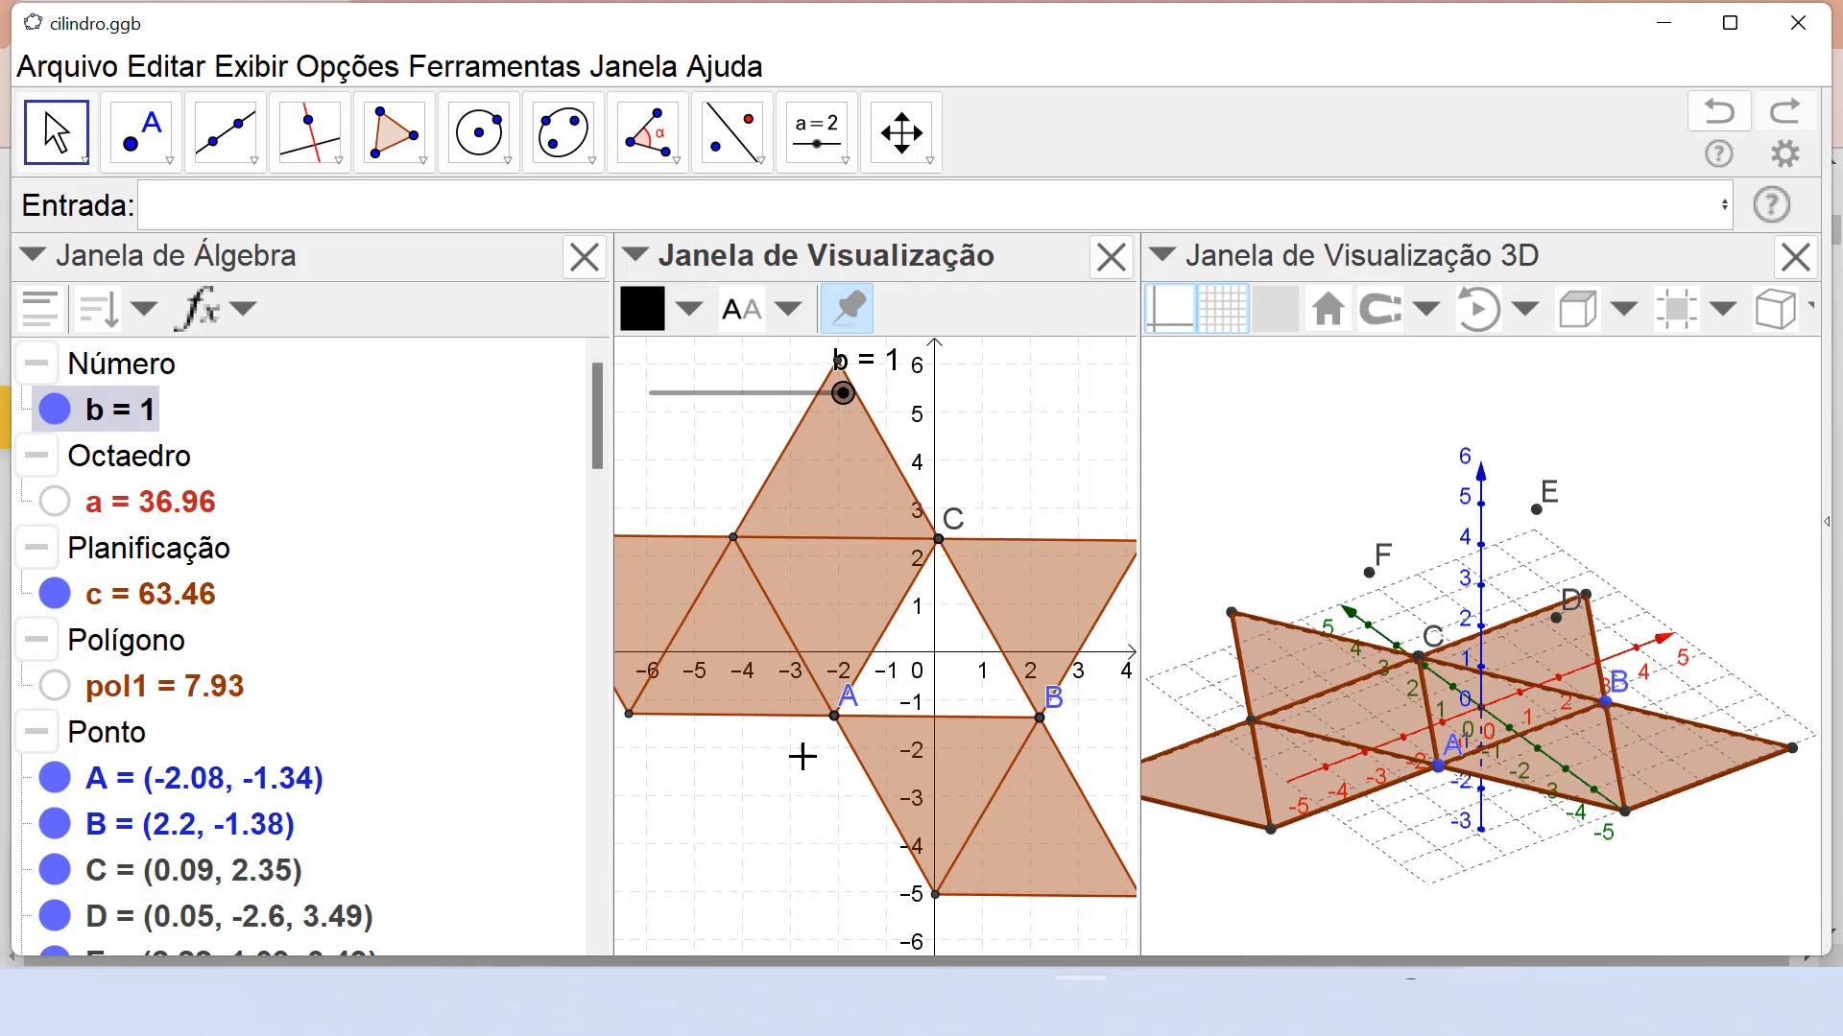
{"action": "scroll", "coordinate": [782, 757], "scroll_direction": "down", "scroll_amount": 10}
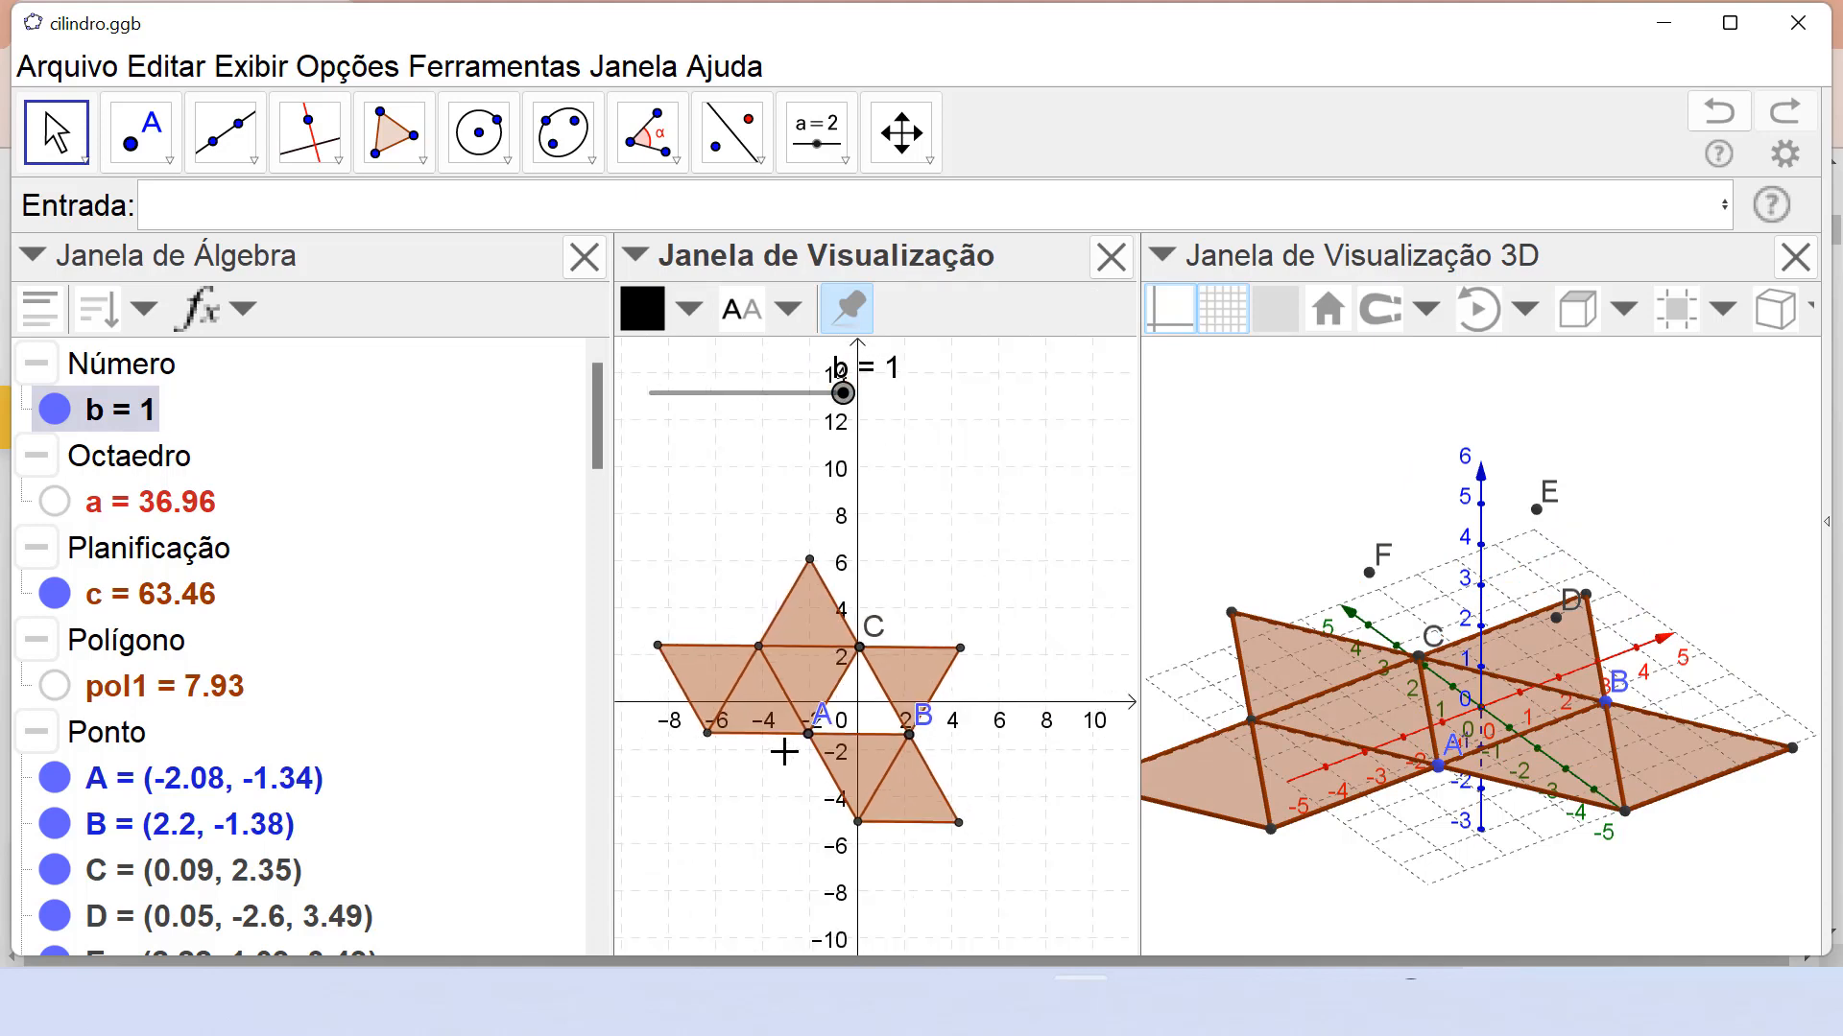
{"action": "scroll", "coordinate": [785, 750], "scroll_direction": "down", "scroll_amount": 5}
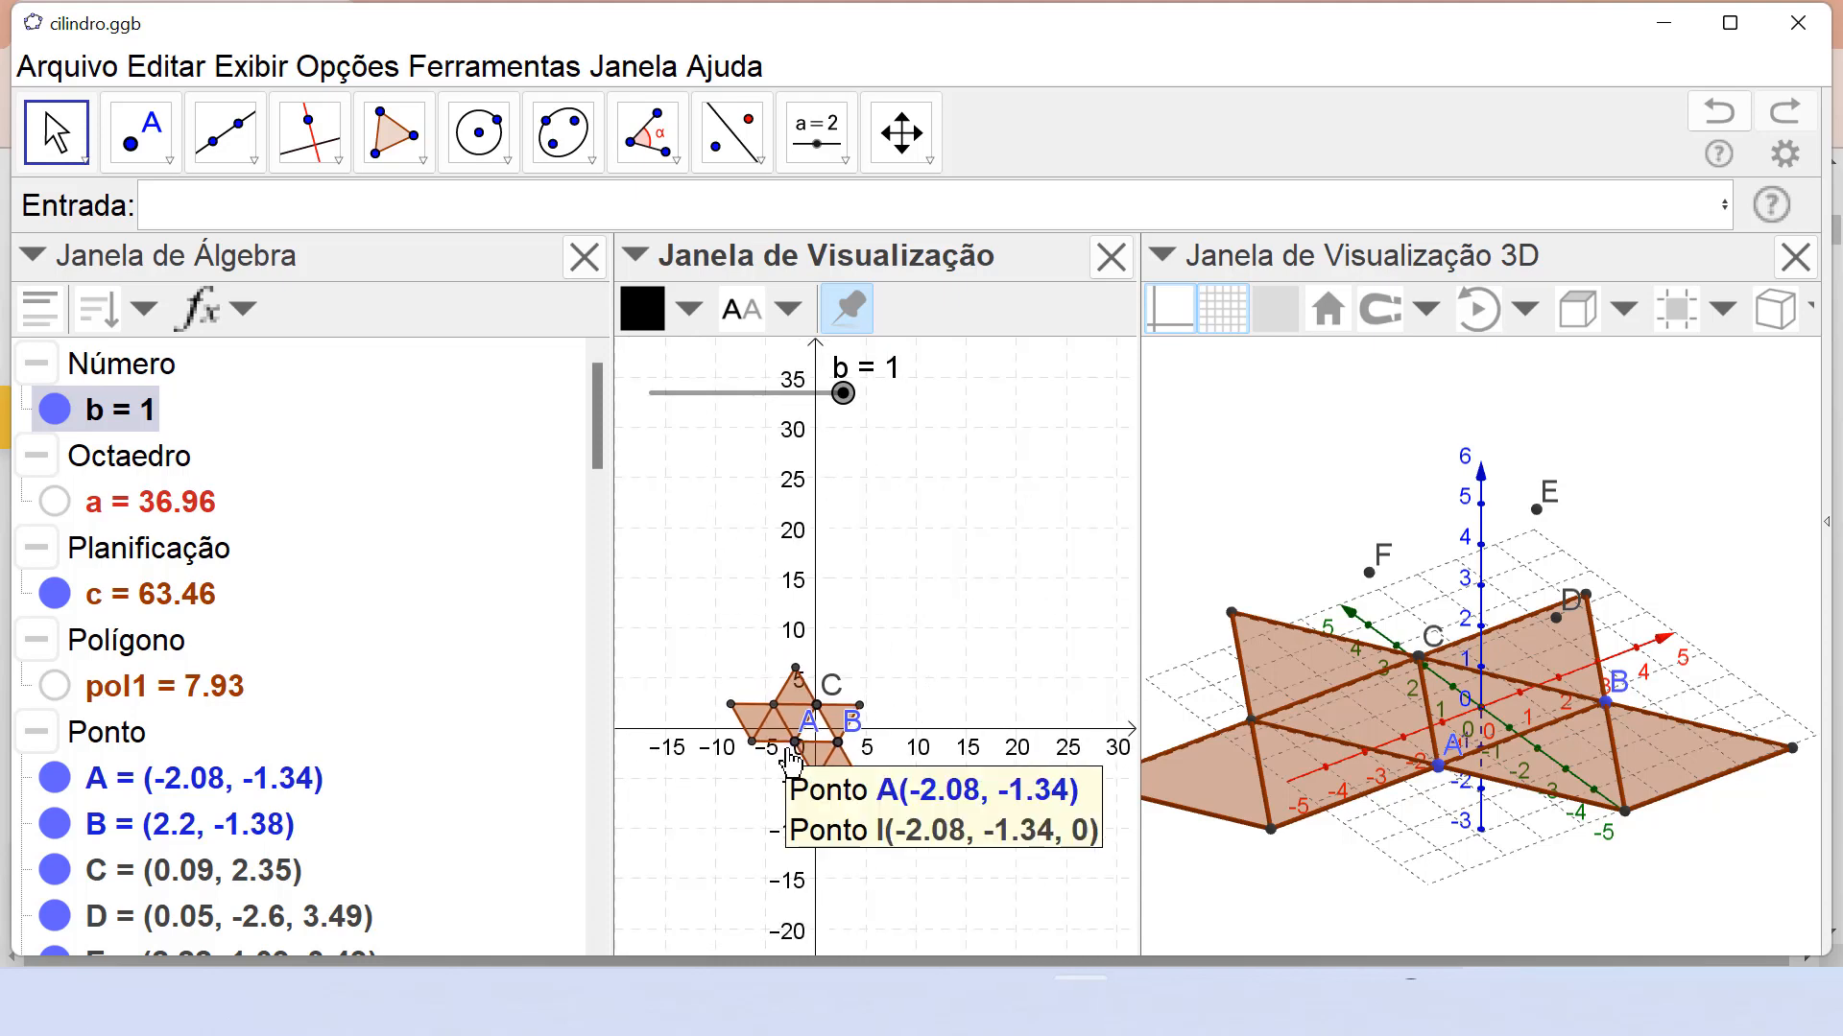
{"action": "scroll", "coordinate": [789, 758], "scroll_direction": "up", "scroll_amount": 6}
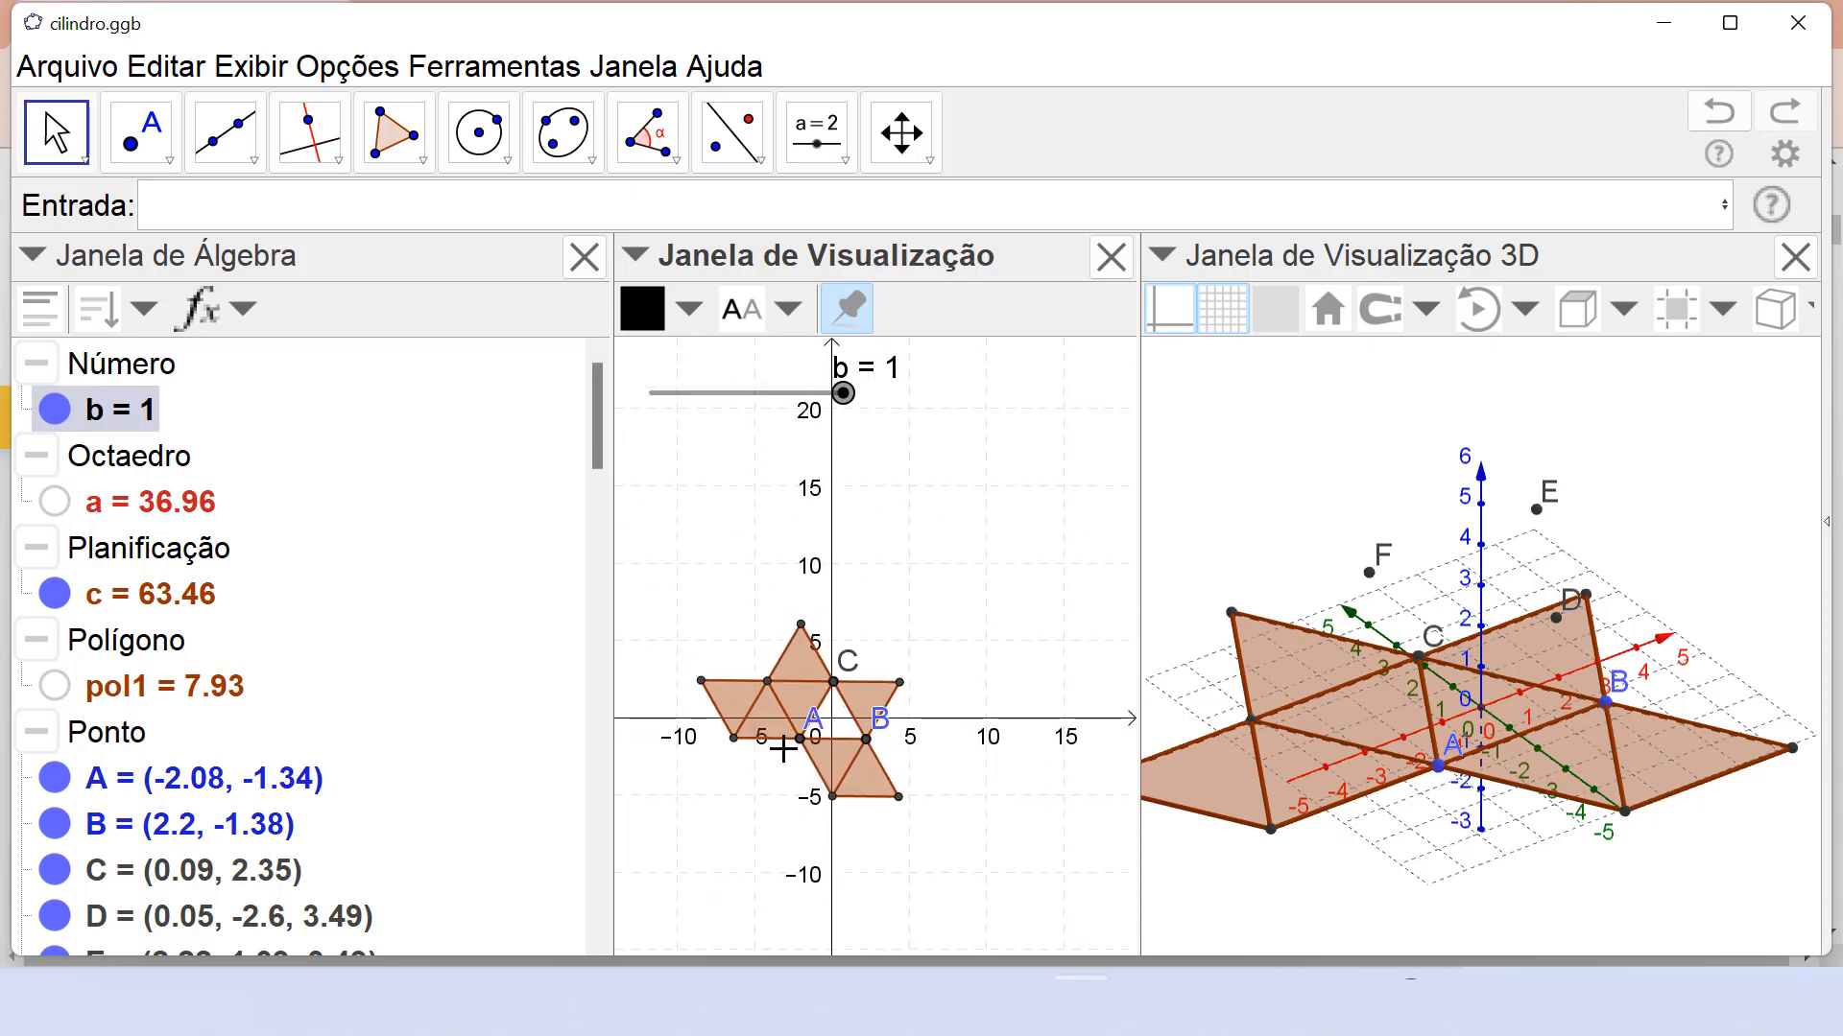
{"action": "scroll", "coordinate": [783, 751], "scroll_direction": "down", "scroll_amount": 4}
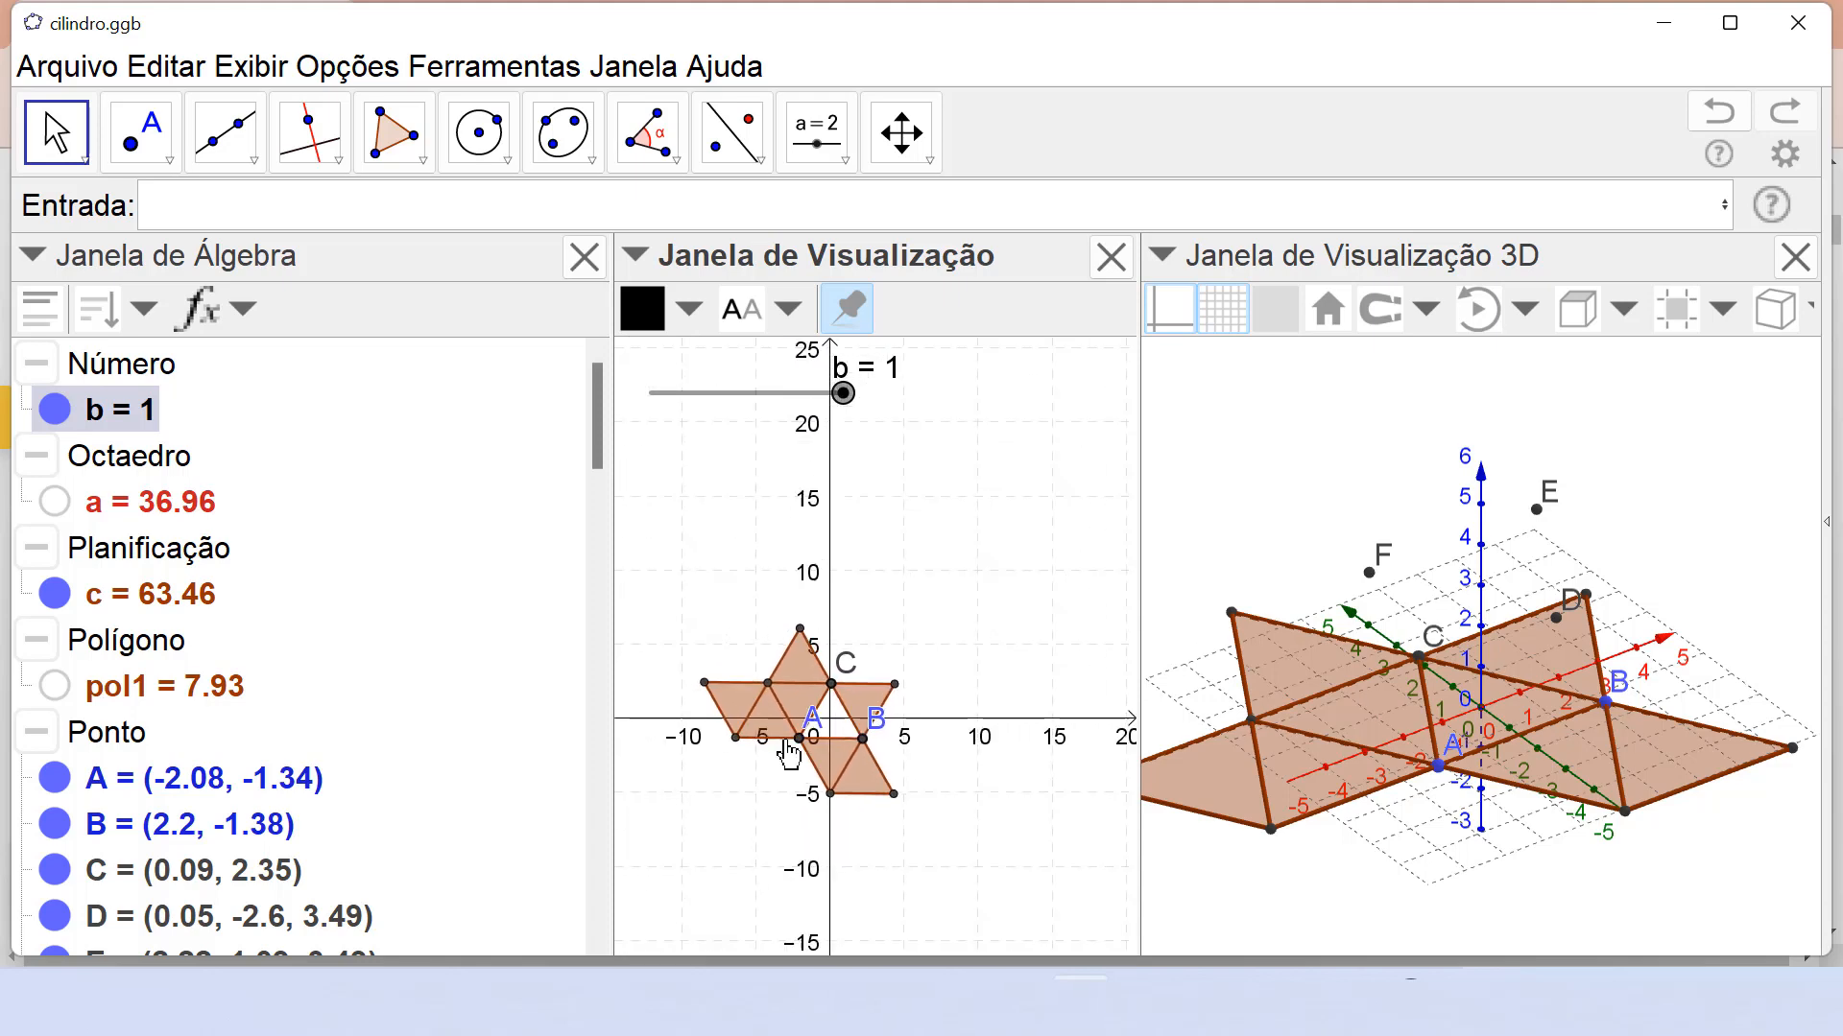
{"action": "scroll", "coordinate": [789, 756], "scroll_direction": "down", "scroll_amount": 1}
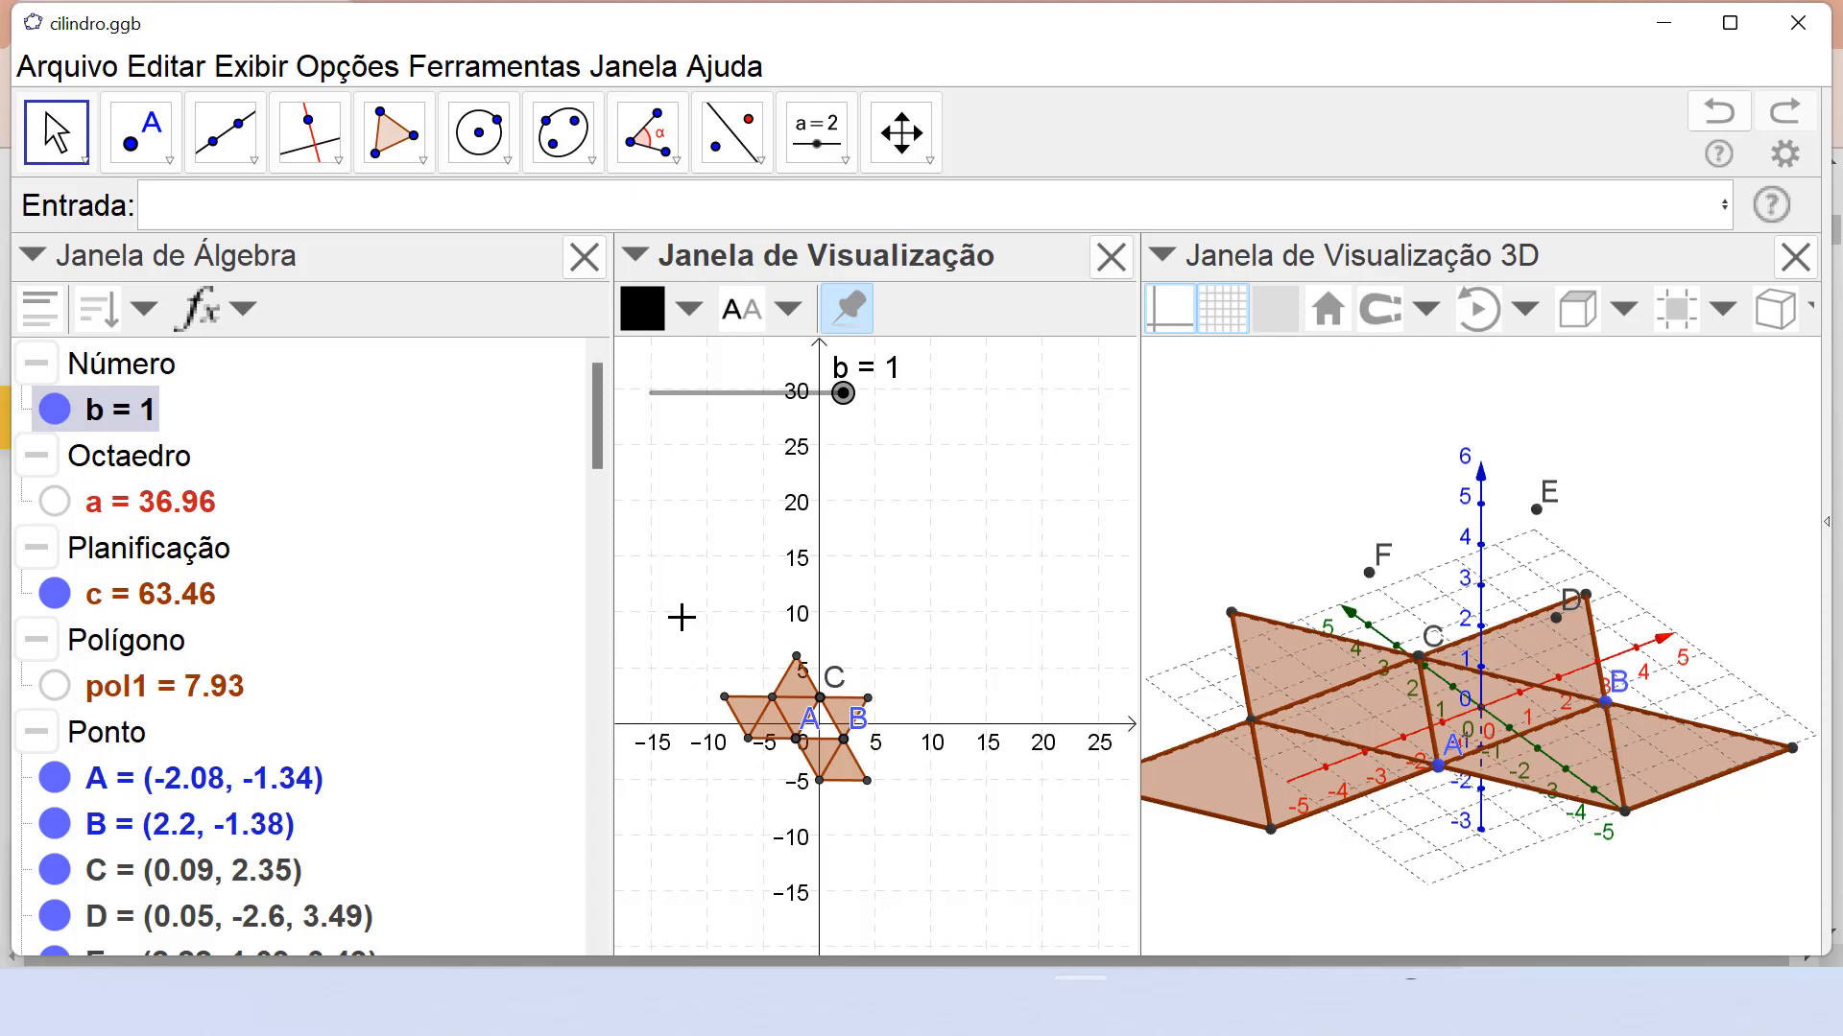
{"action": "left_click_drag", "start_coordinate": [681, 617], "coordinate": [953, 867]}
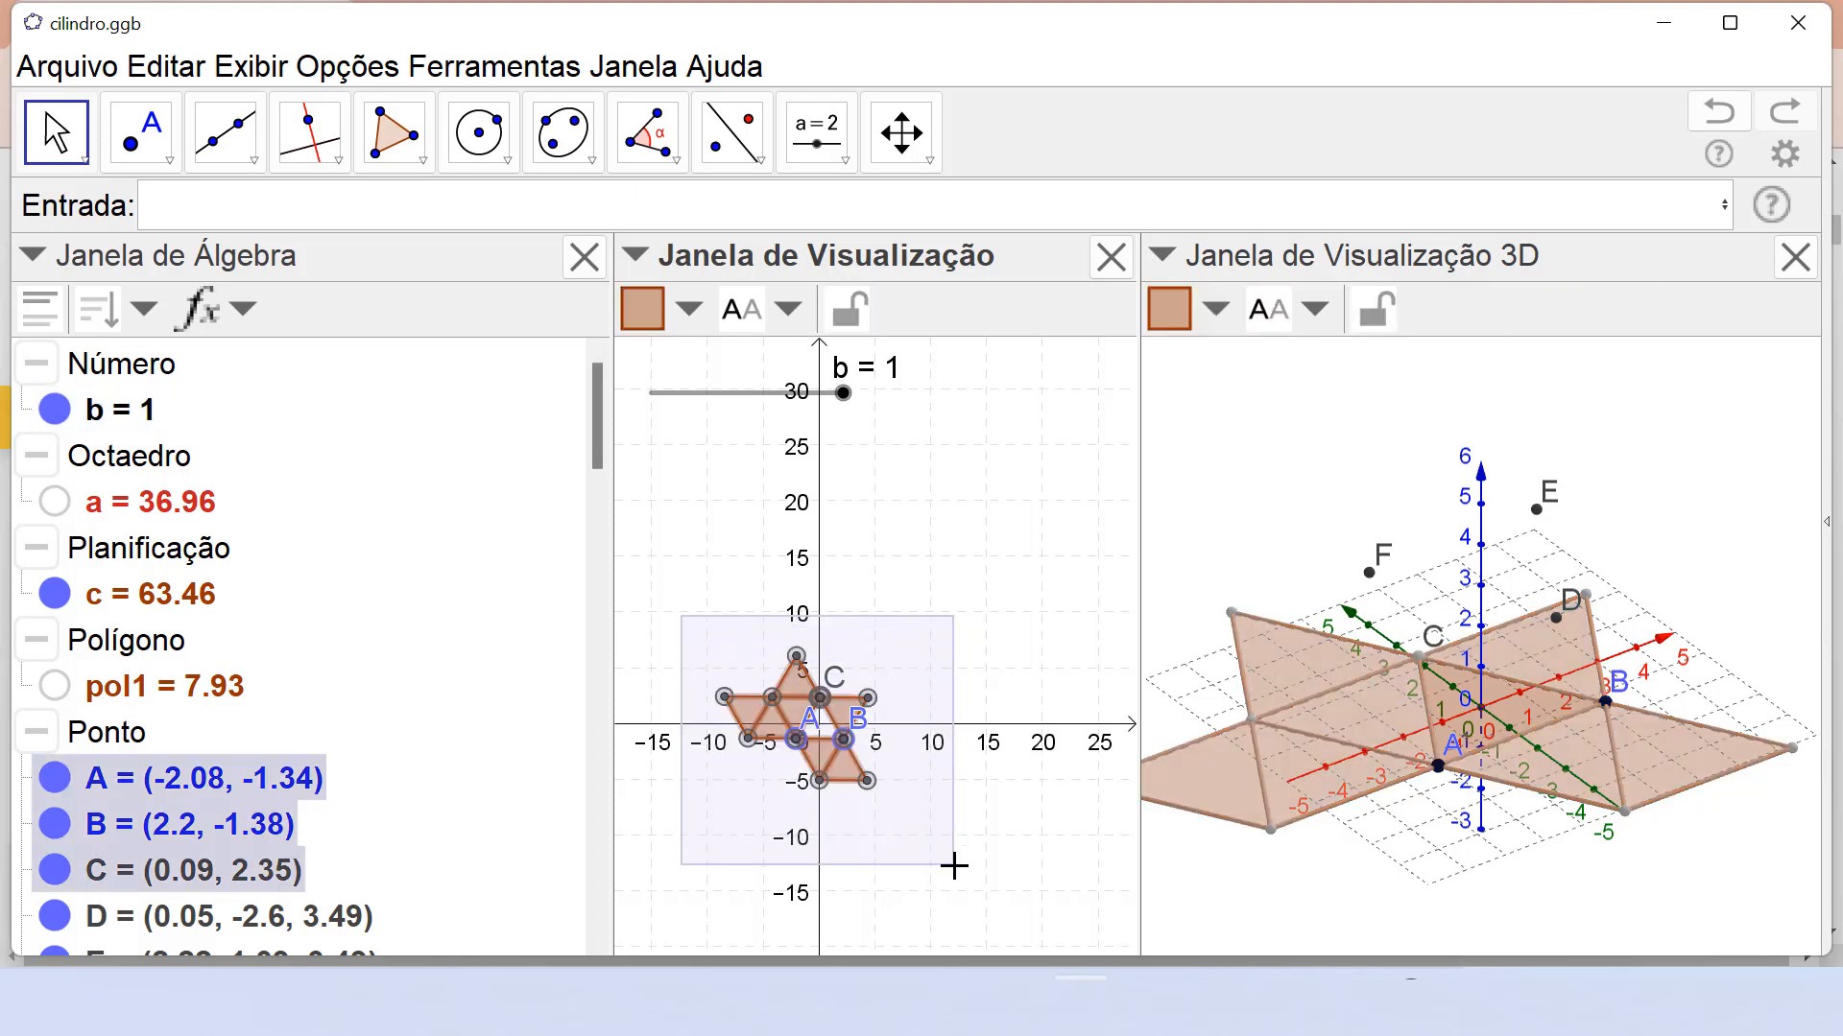
{"action": "right_click", "coordinate": [795, 729]}
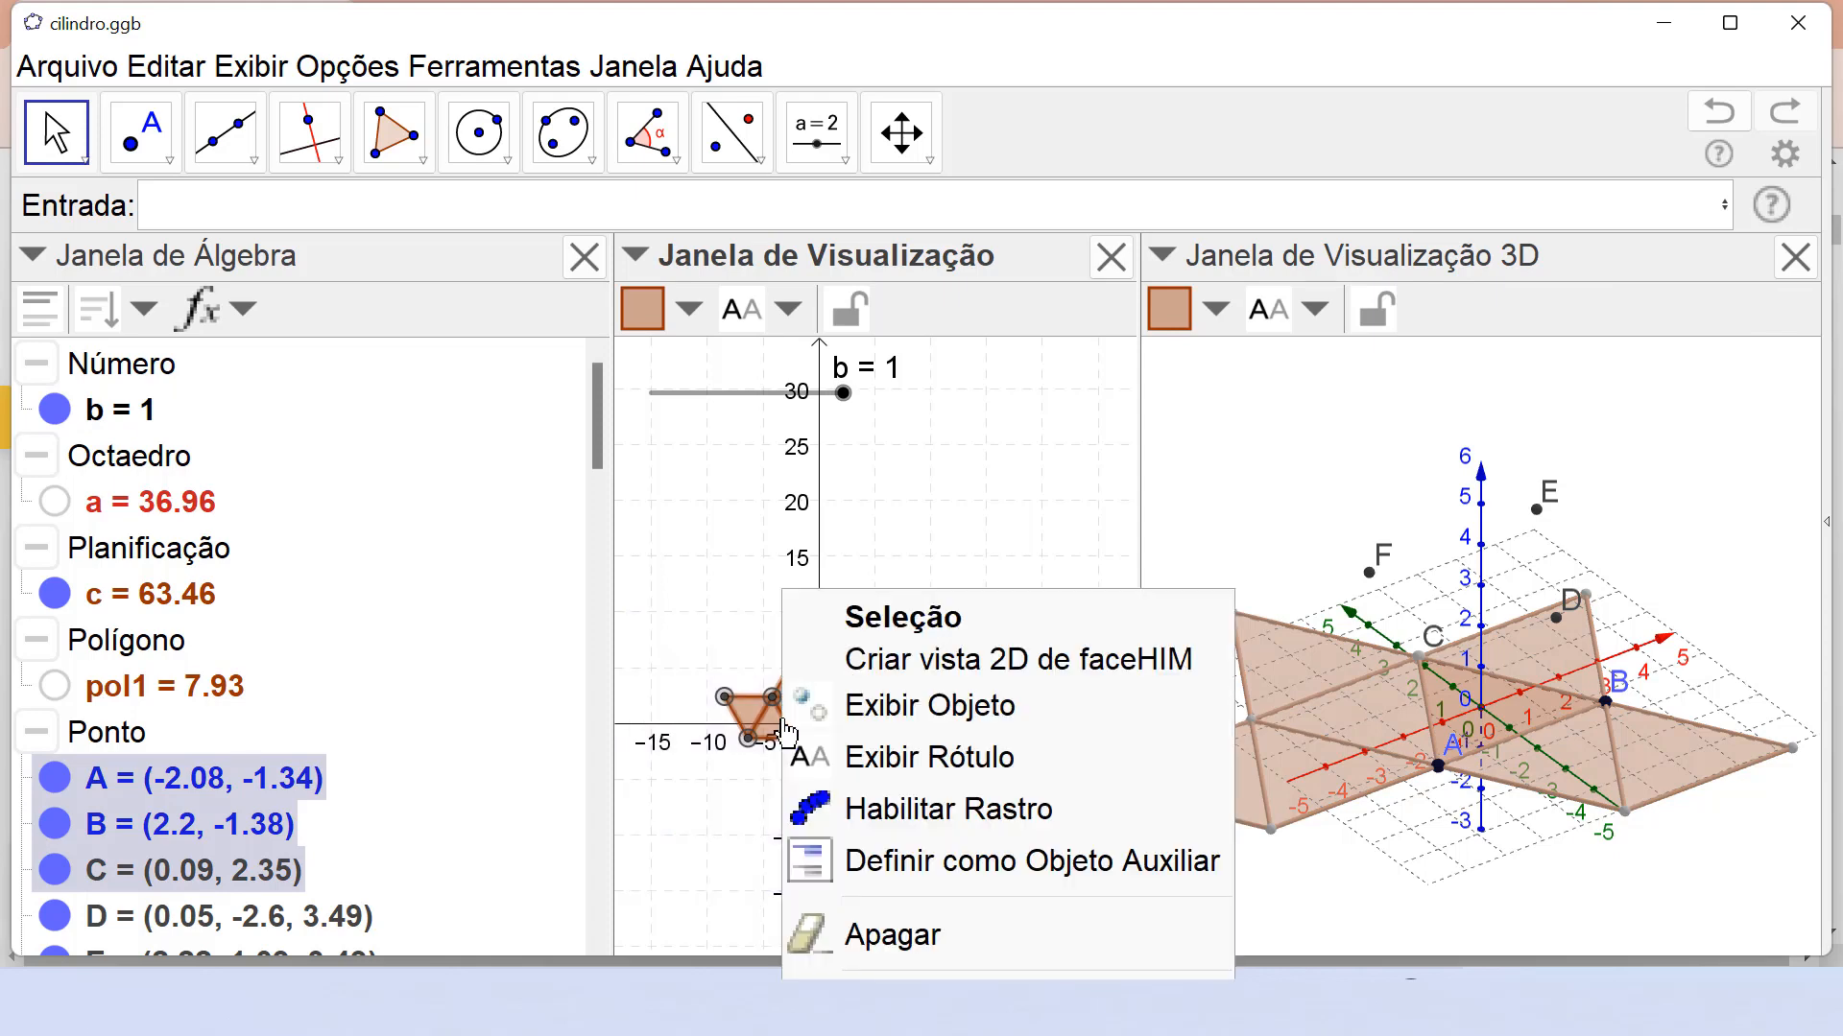
{"action": "left_click", "coordinate": [1081, 1006]}
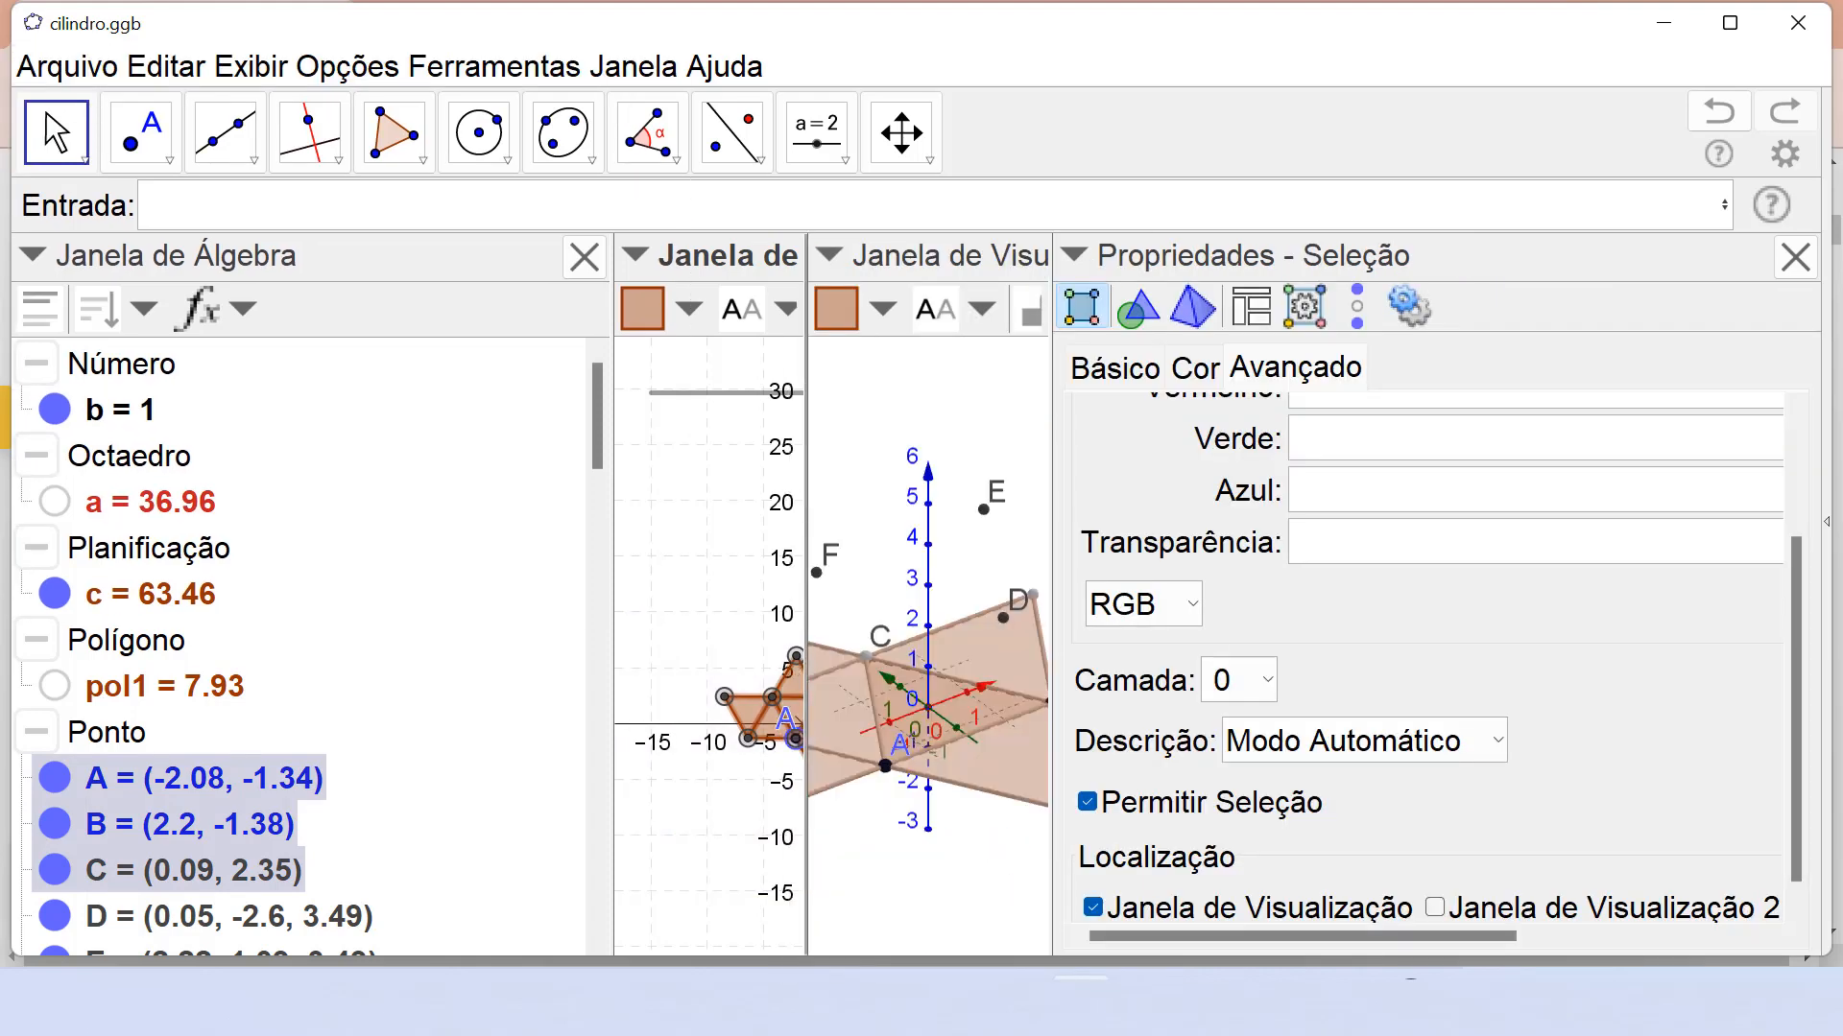
{"action": "left_click", "coordinate": [1093, 908]}
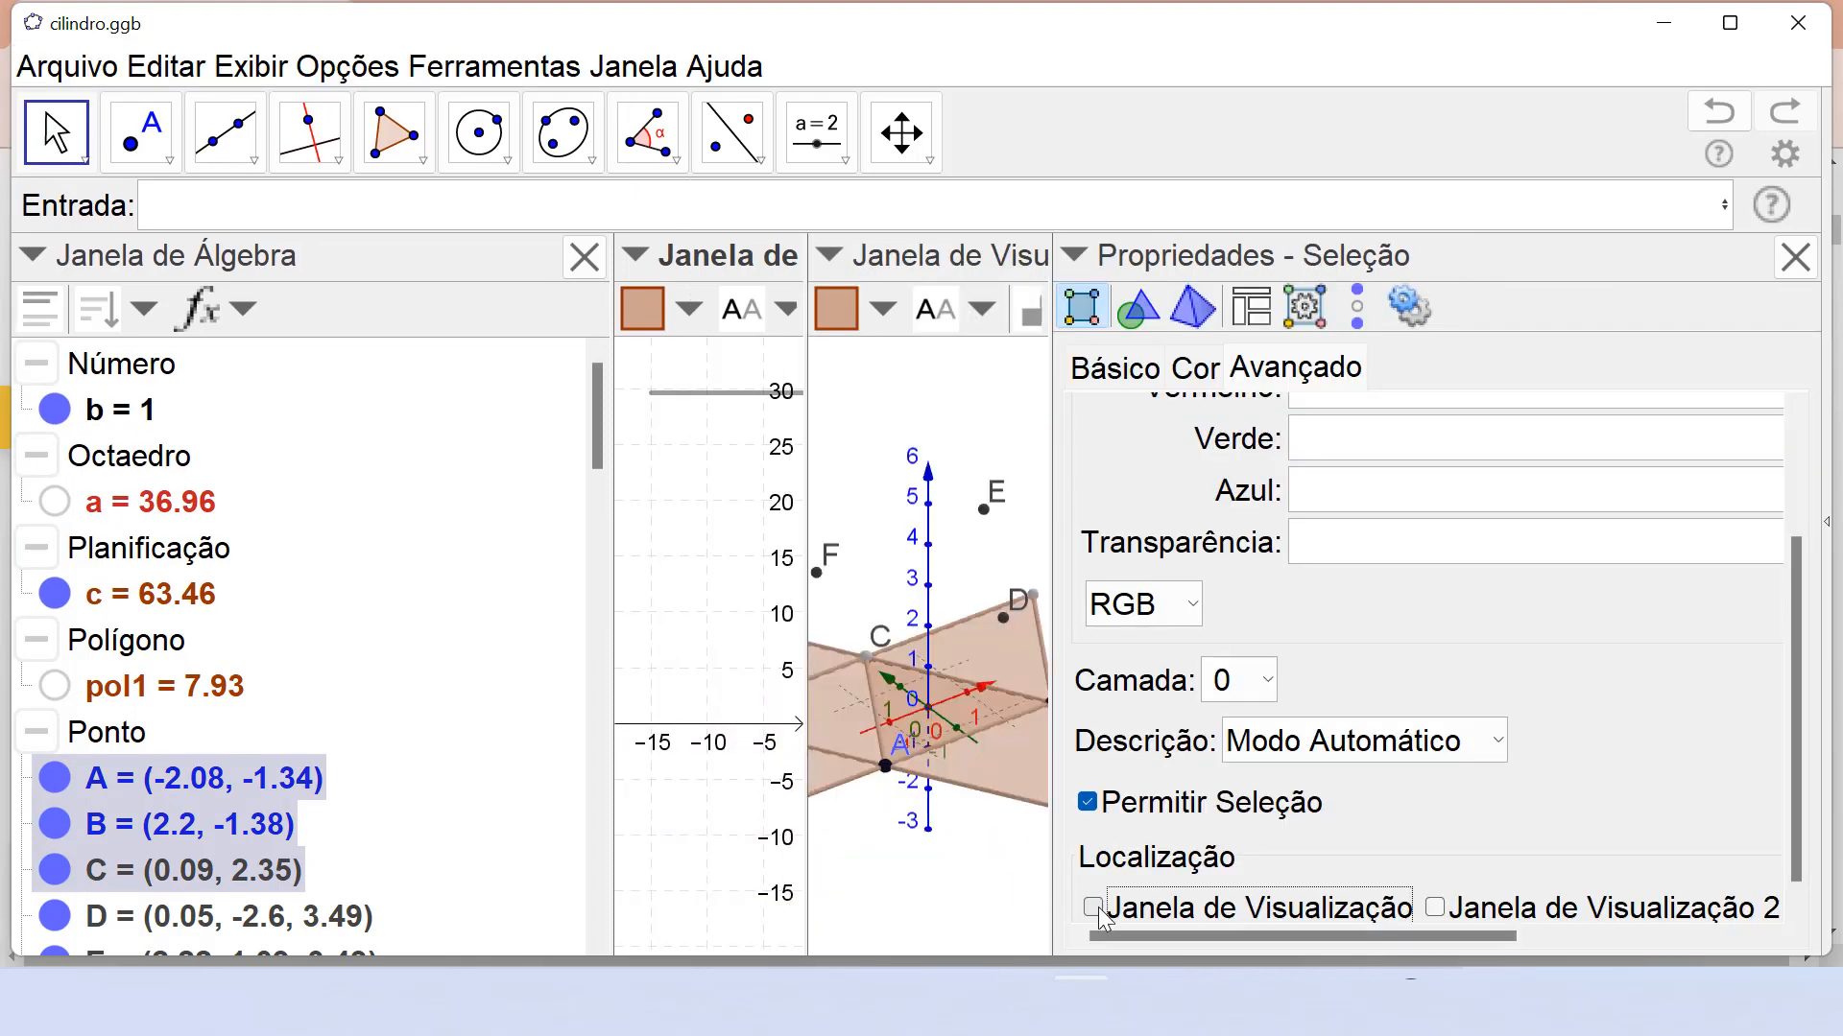
{"action": "left_click", "coordinate": [1797, 257]}
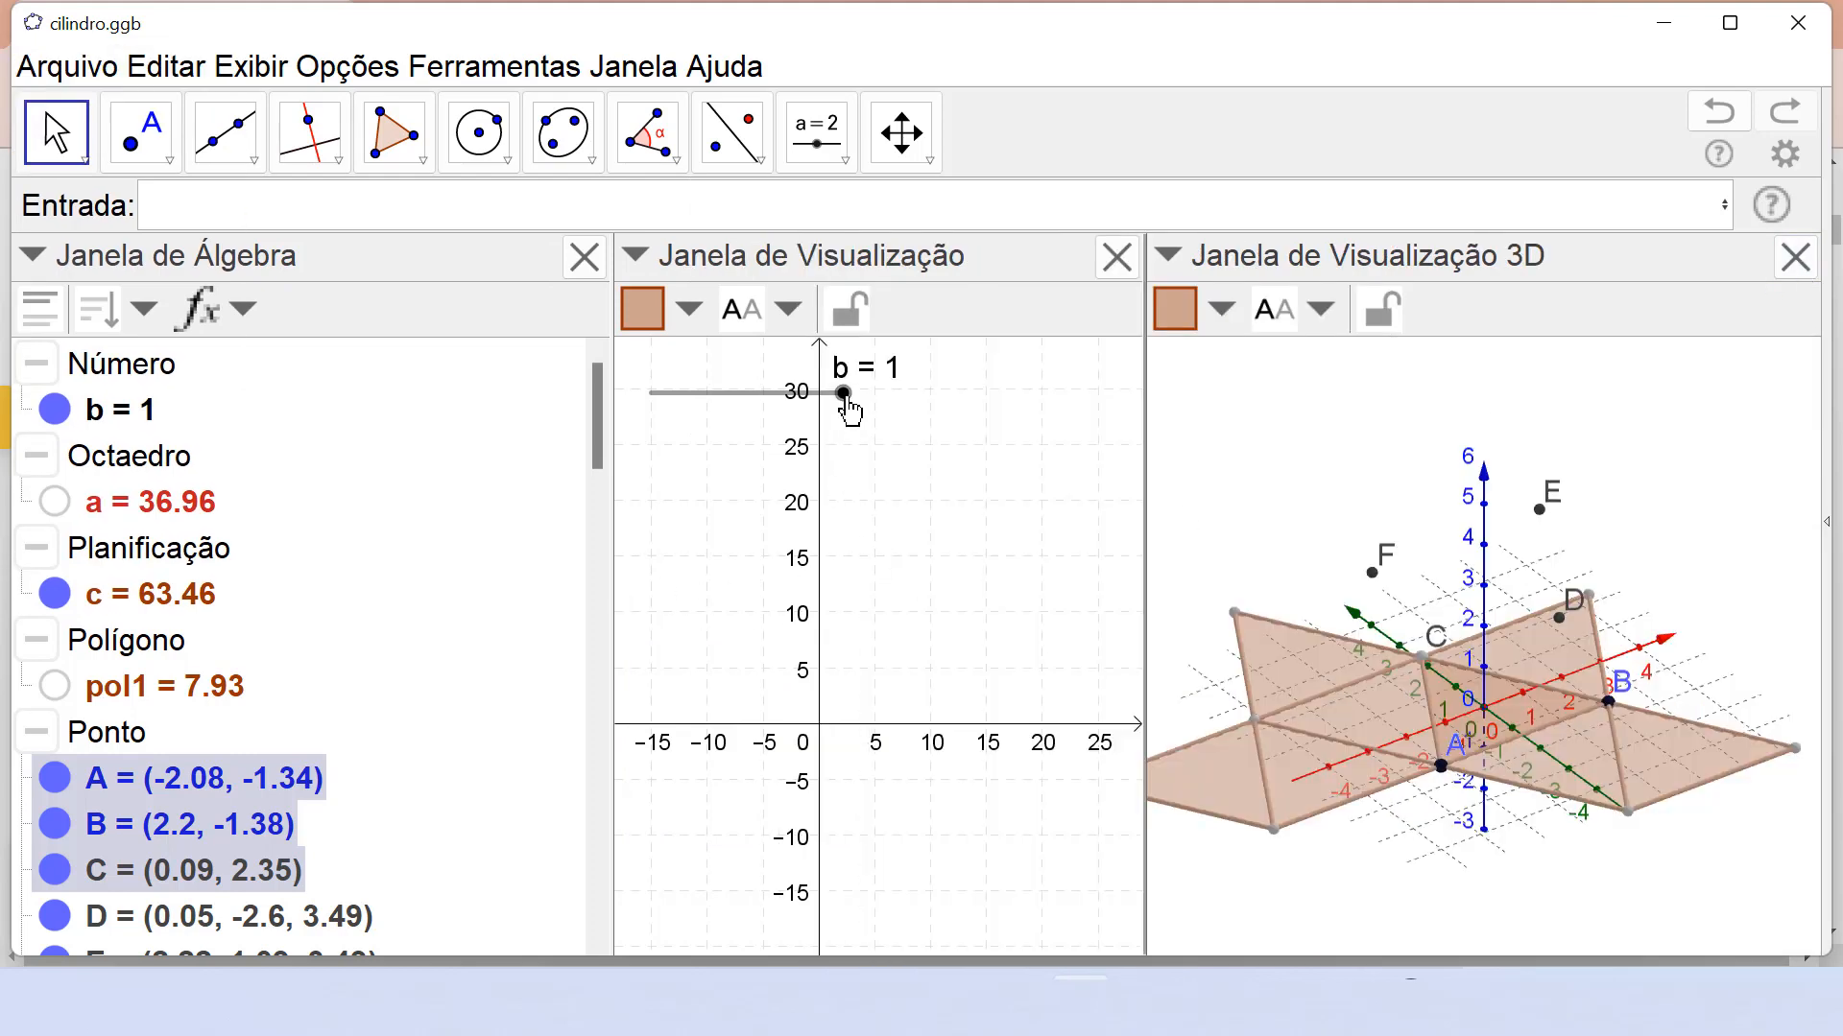
Partly fold the octahedron net by setting slider b to 0.77 and view it from another side in 3D.
{"action": "left_click_drag", "start_coordinate": [852, 413], "coordinate": [900, 455]}
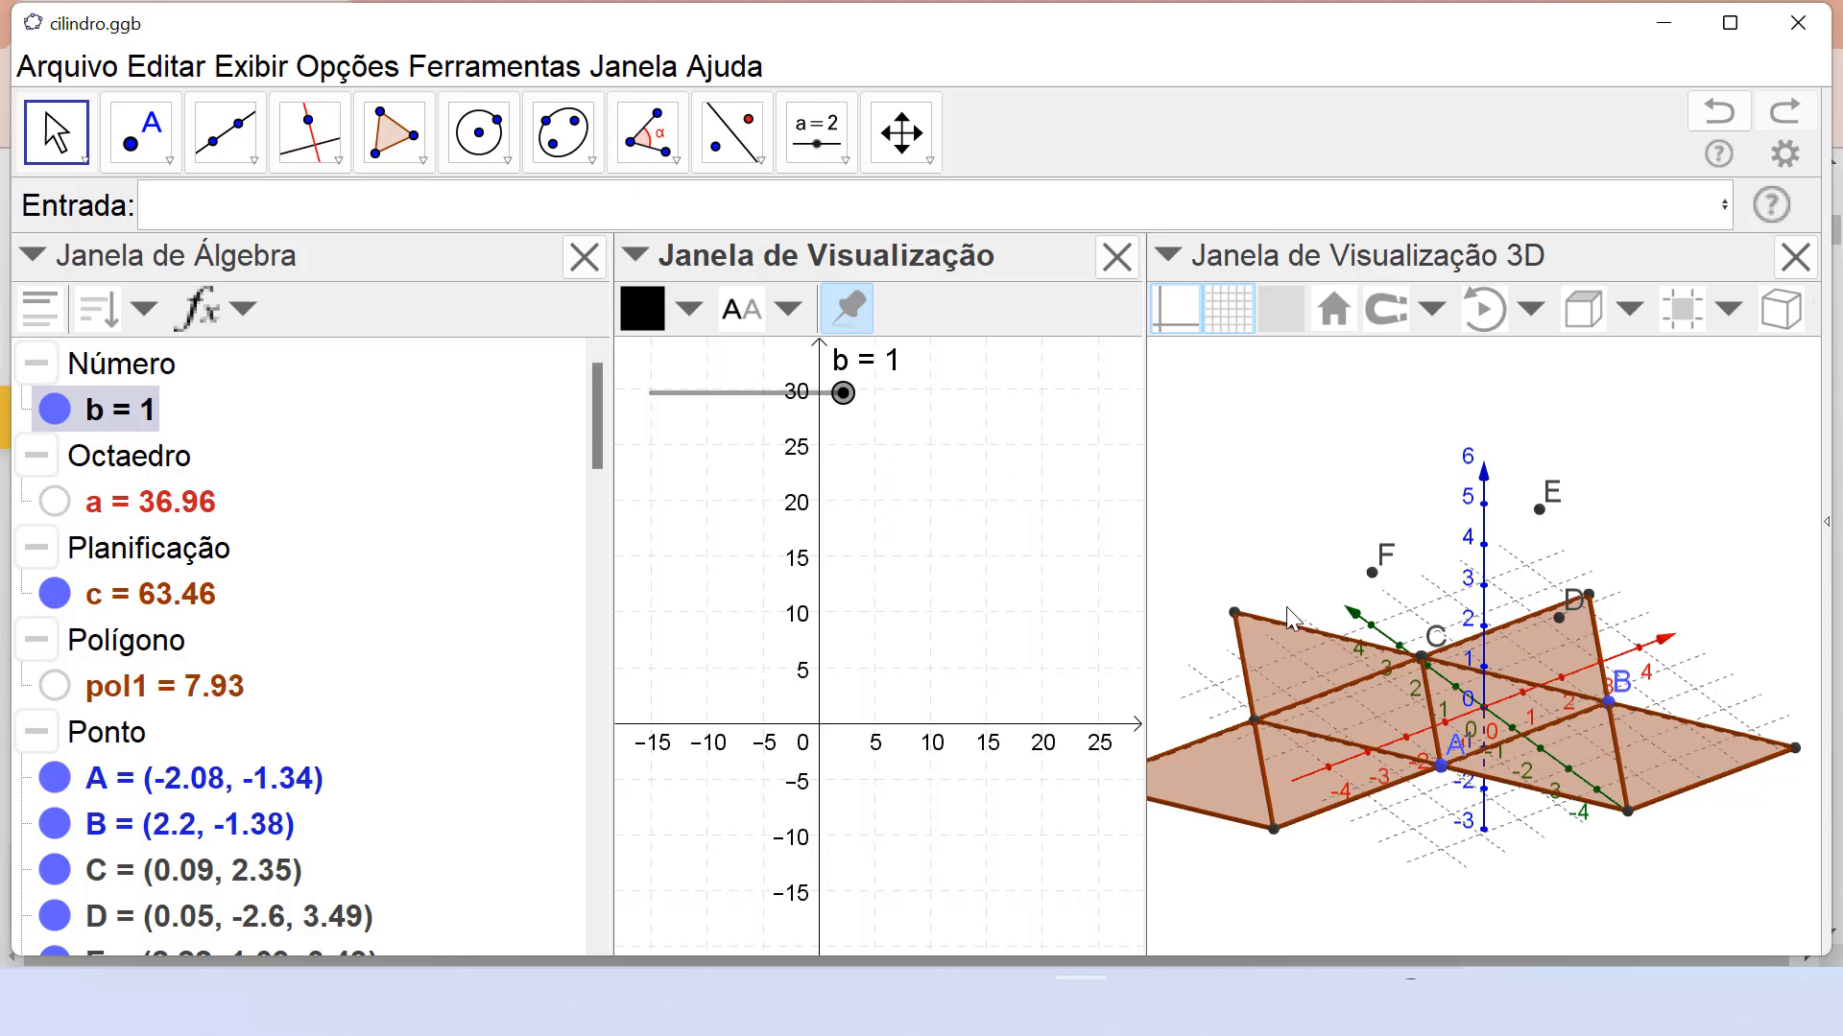
{"action": "scroll", "coordinate": [1288, 609], "scroll_direction": "down", "scroll_amount": 5}
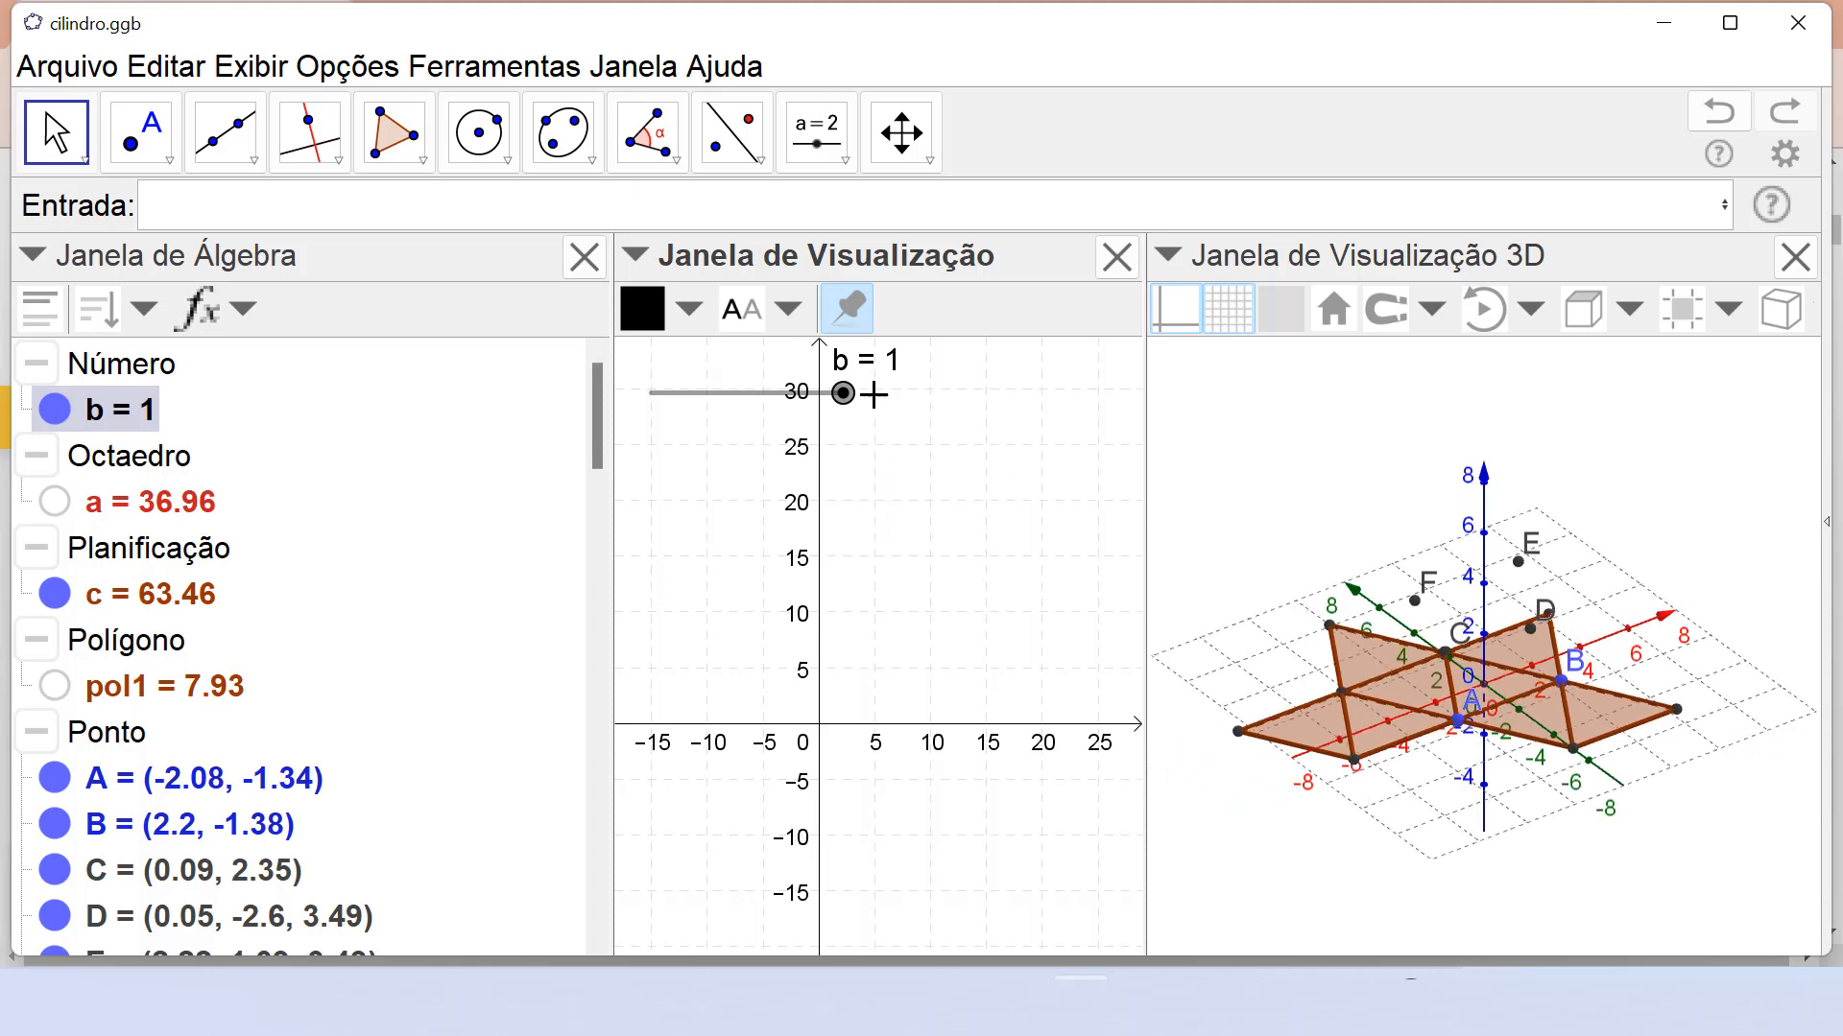
{"action": "left_click_drag", "start_coordinate": [844, 404], "coordinate": [800, 404]}
{"action": "left_click_drag", "start_coordinate": [1251, 687], "coordinate": [1323, 693]}
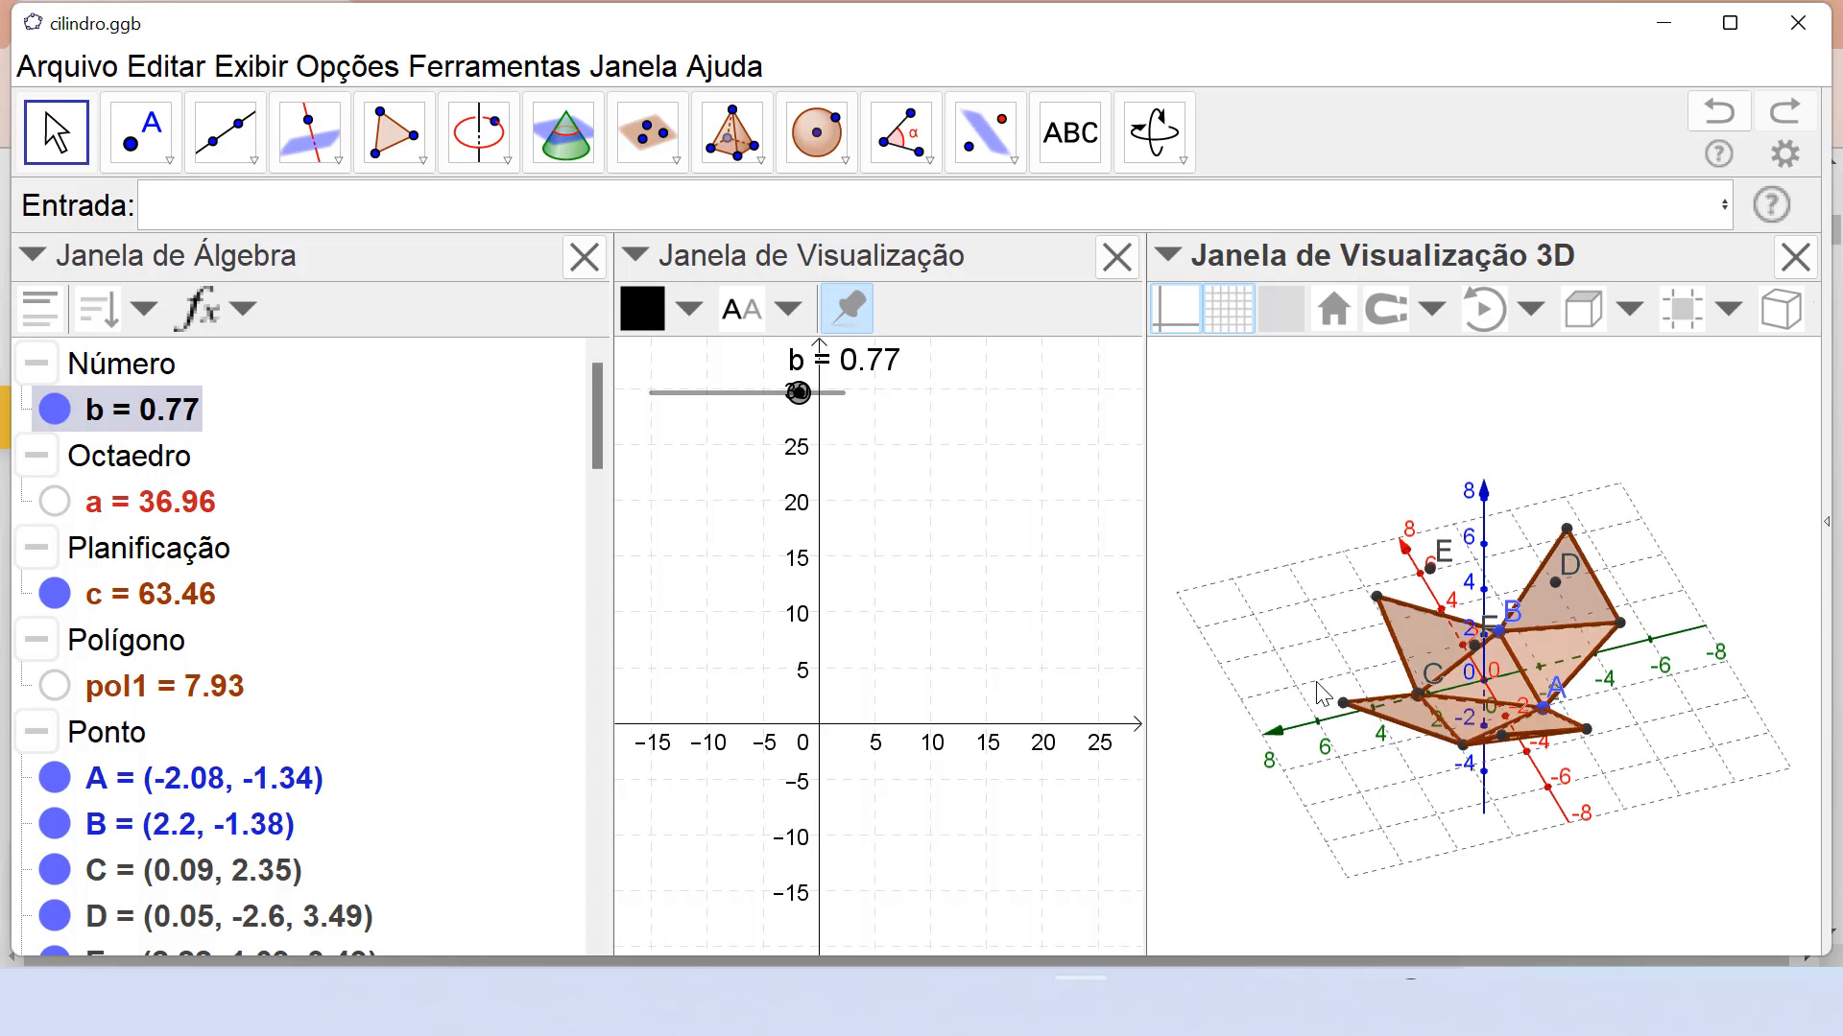
Animate slider b and spin the 3D view to watch the octahedron net fold and unfold.
{"action": "right_click", "coordinate": [802, 396]}
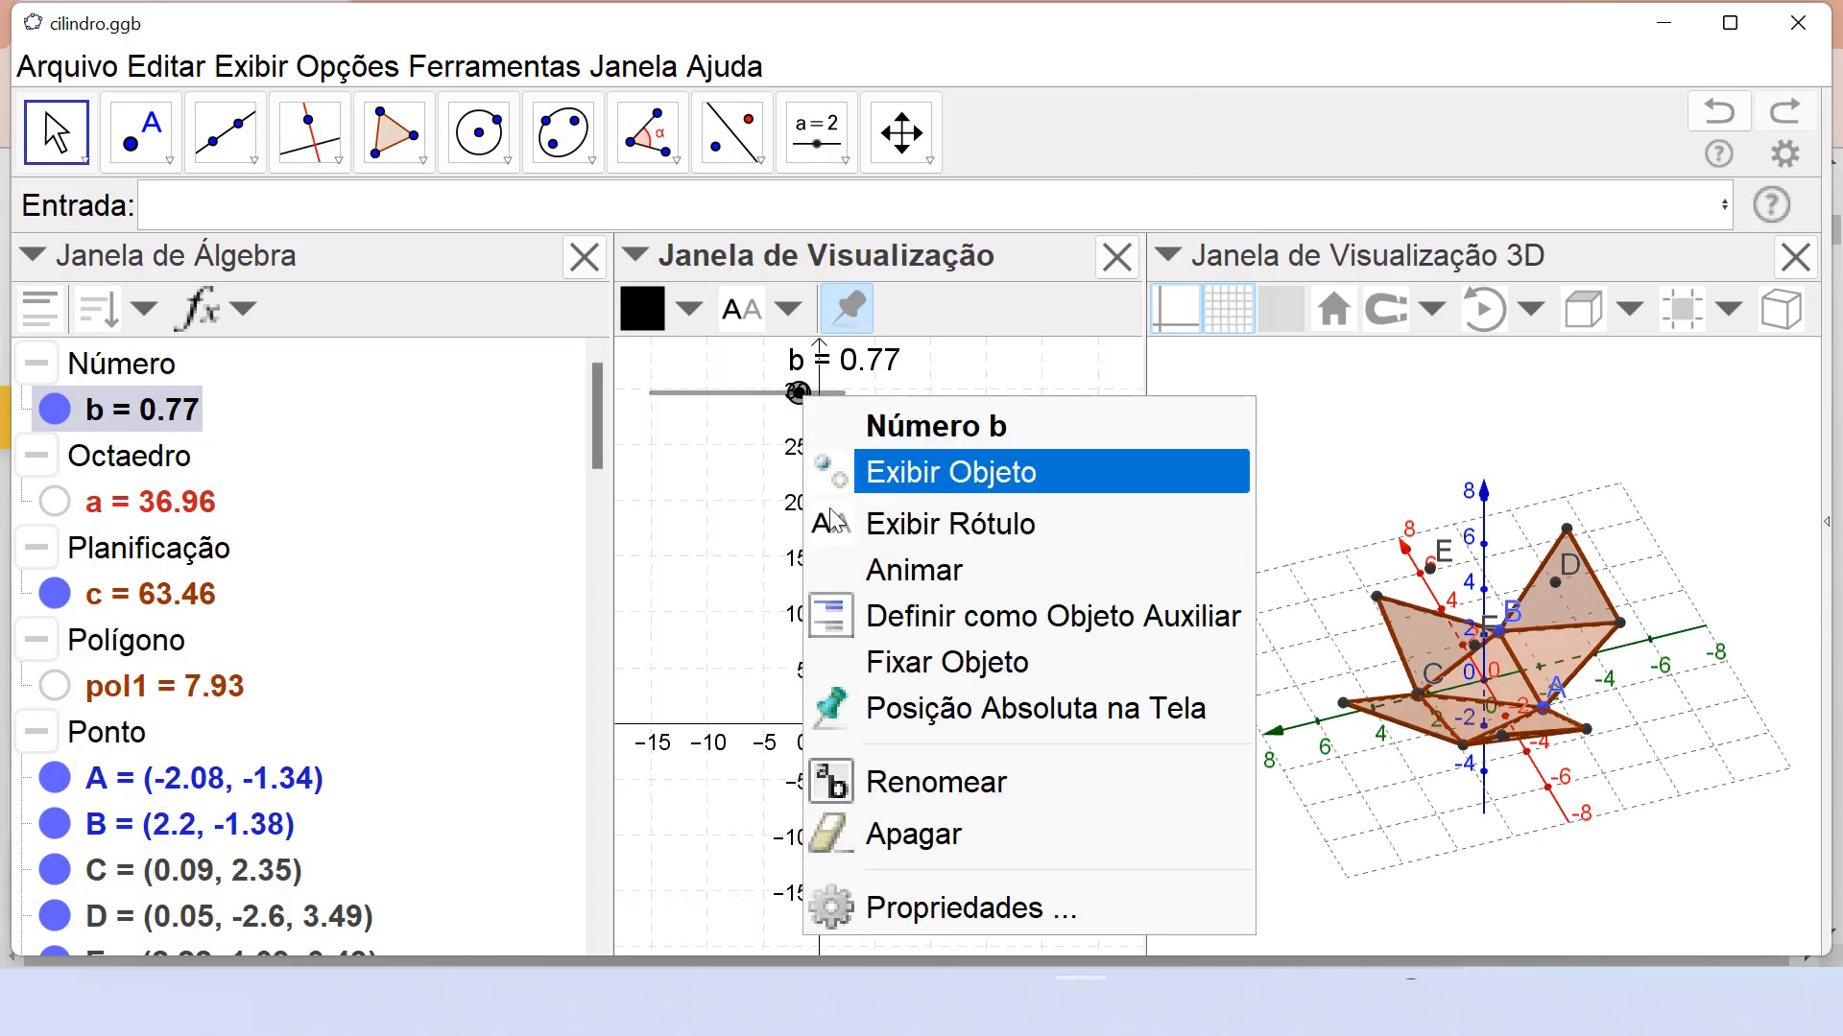
{"action": "left_click", "coordinate": [913, 570]}
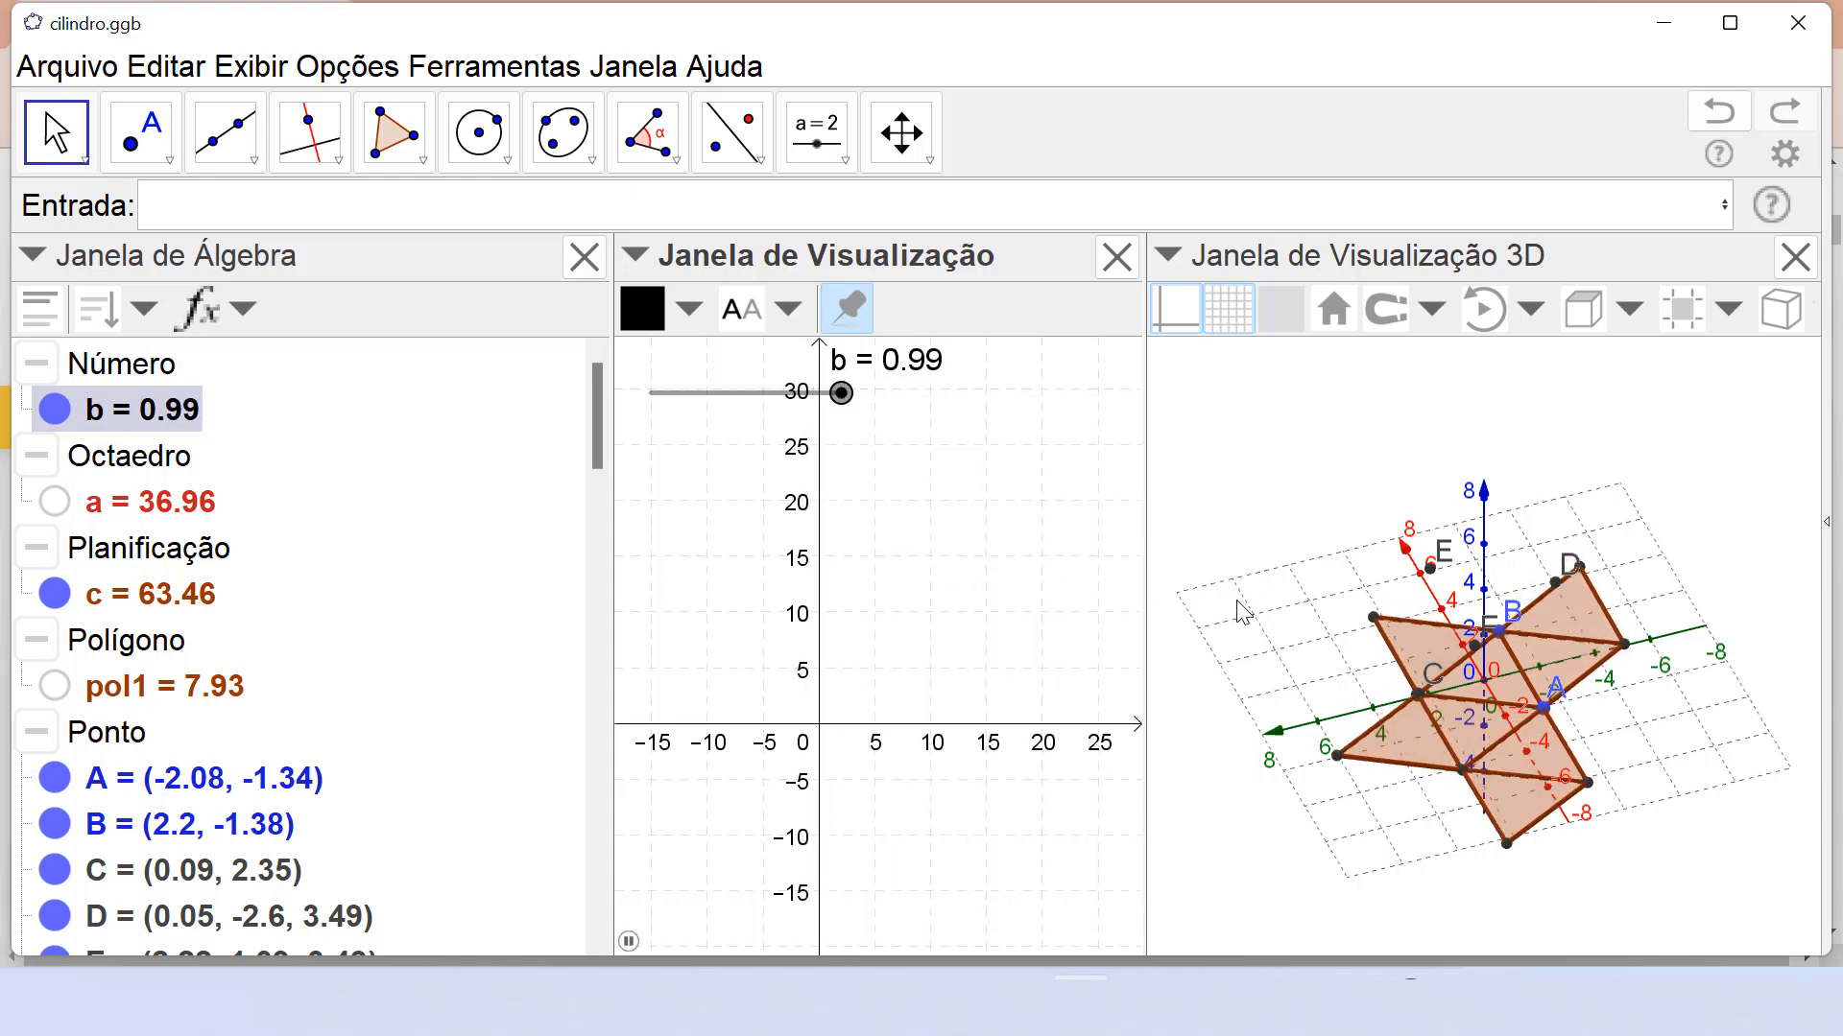
{"action": "left_click_drag", "start_coordinate": [1246, 600], "coordinate": [1791, 912]}
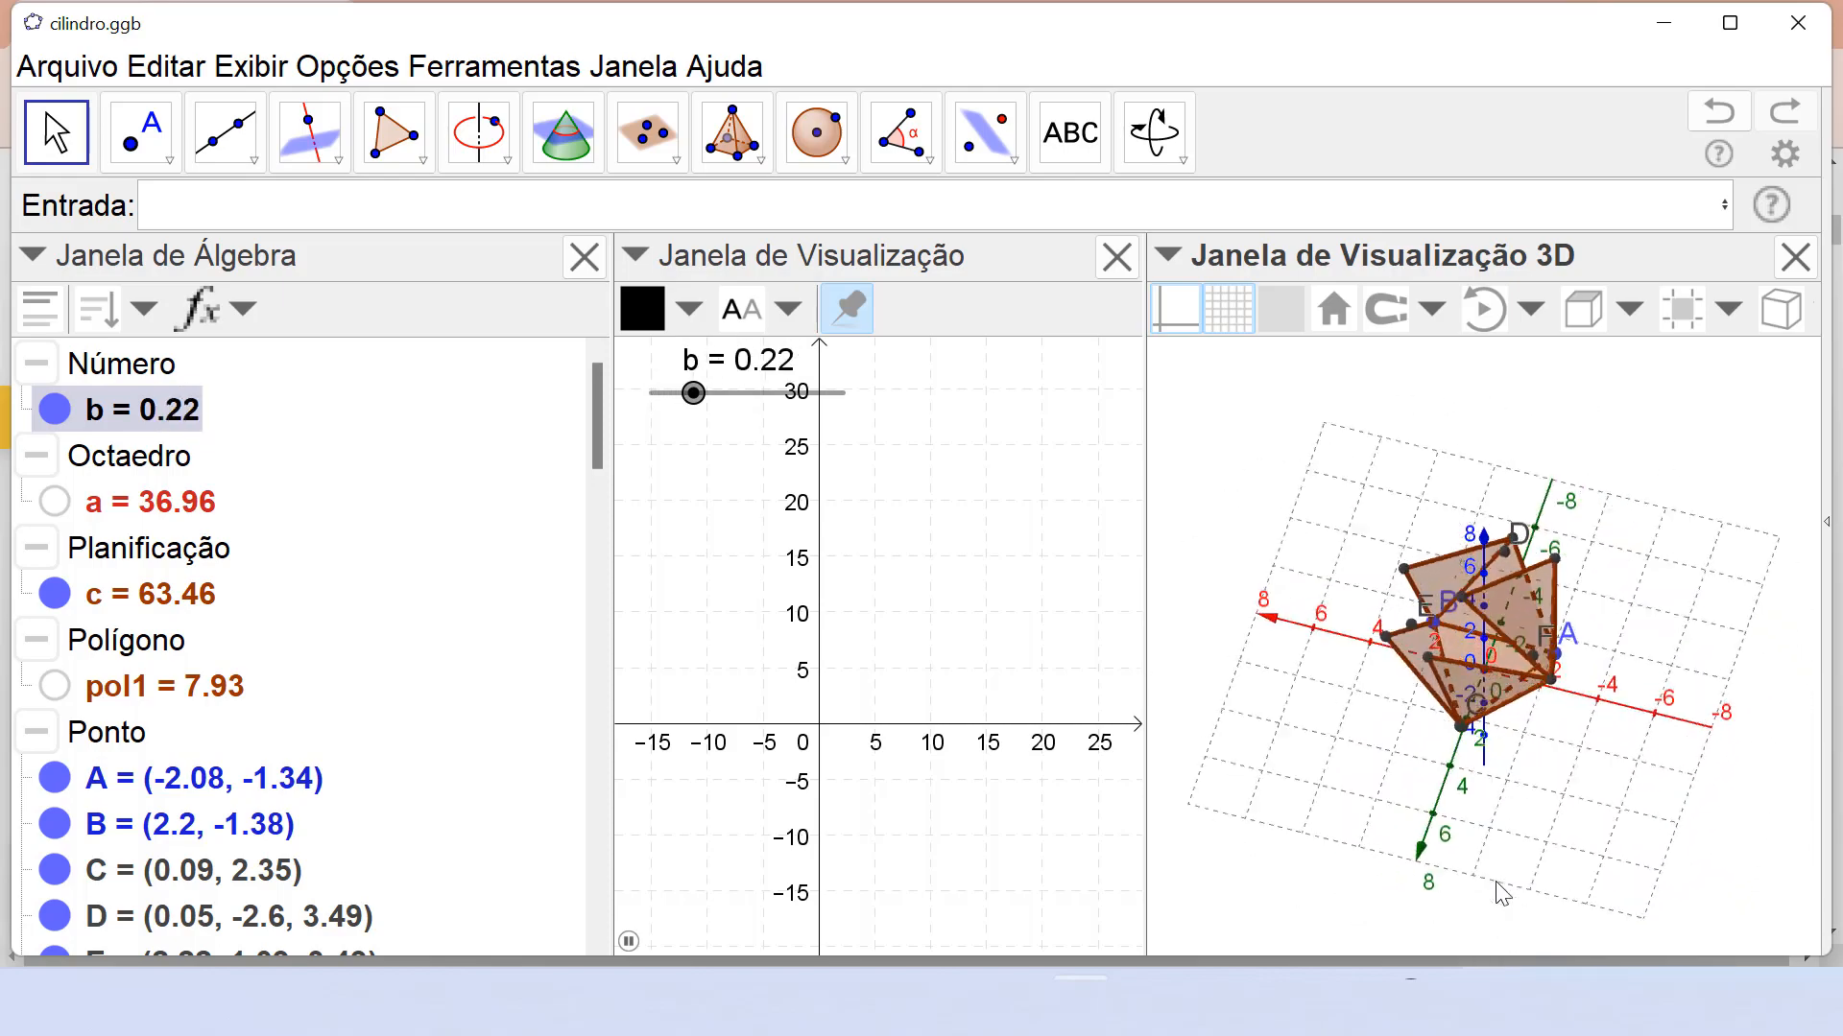
Set the animation speed (Velocidade) of slider b to 5.
{"action": "right_click", "coordinate": [765, 393]}
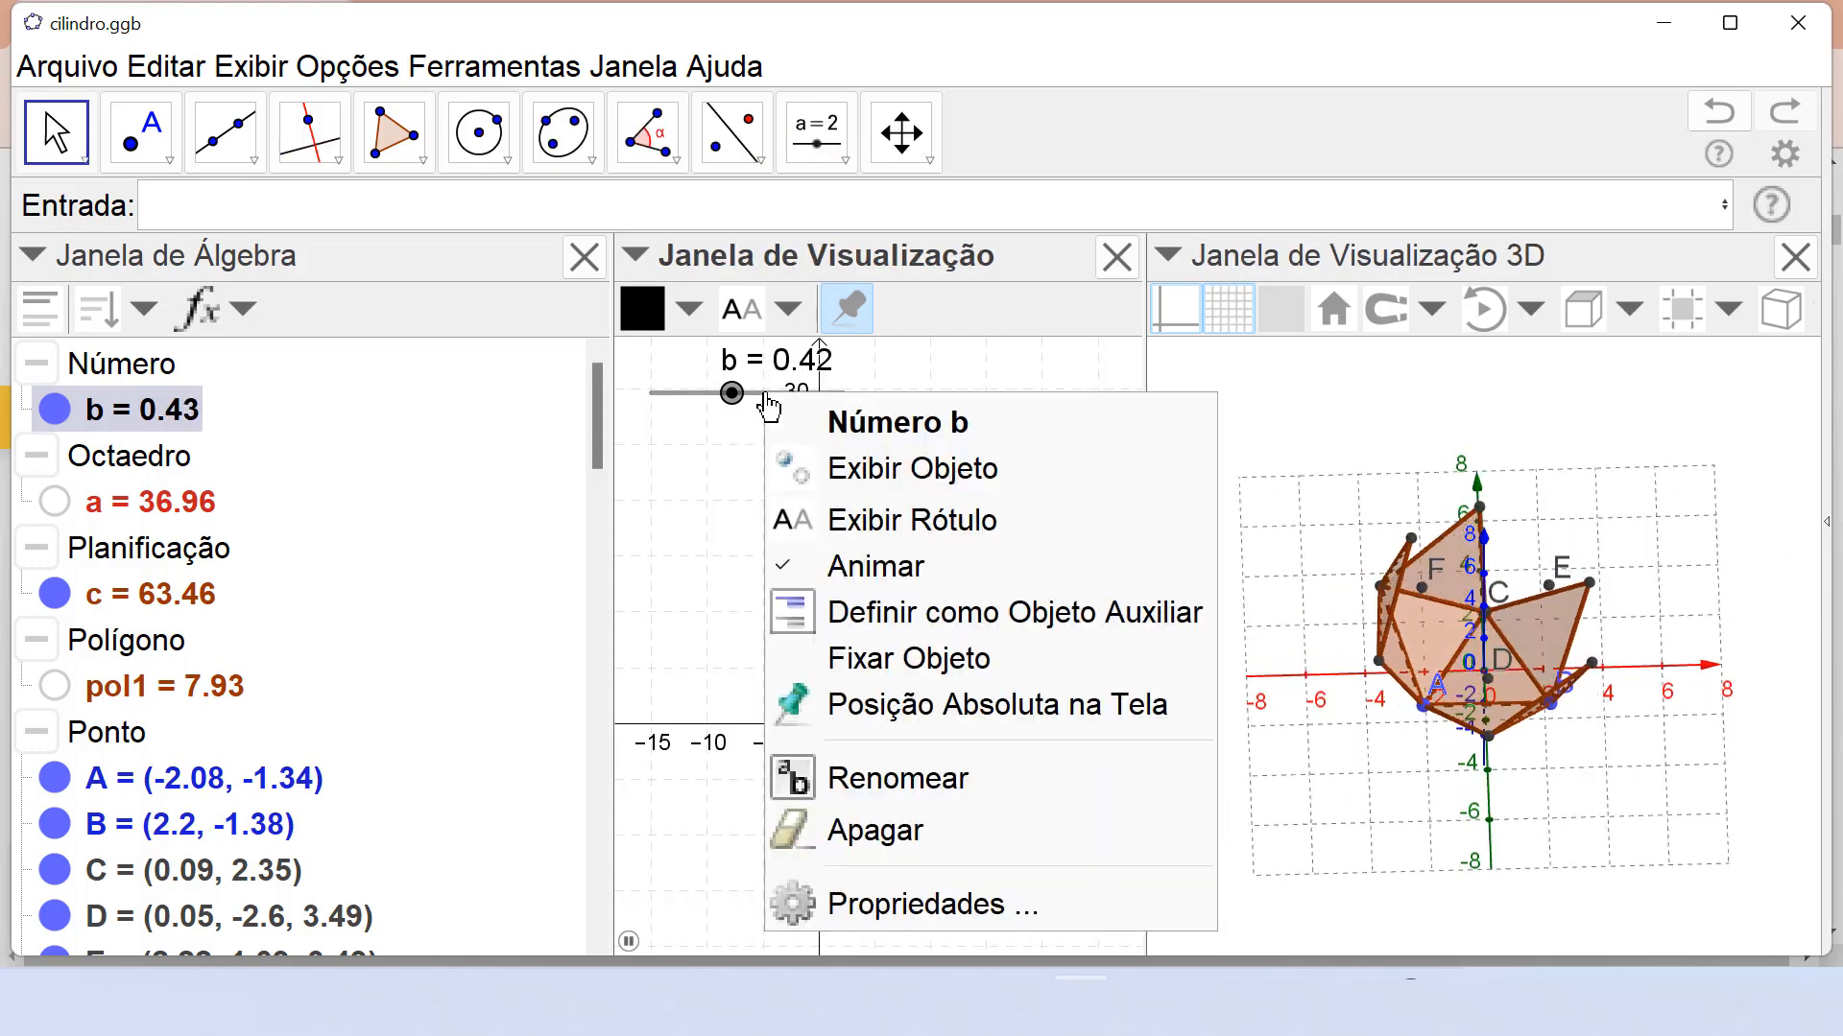
{"action": "left_click", "coordinate": [863, 907]}
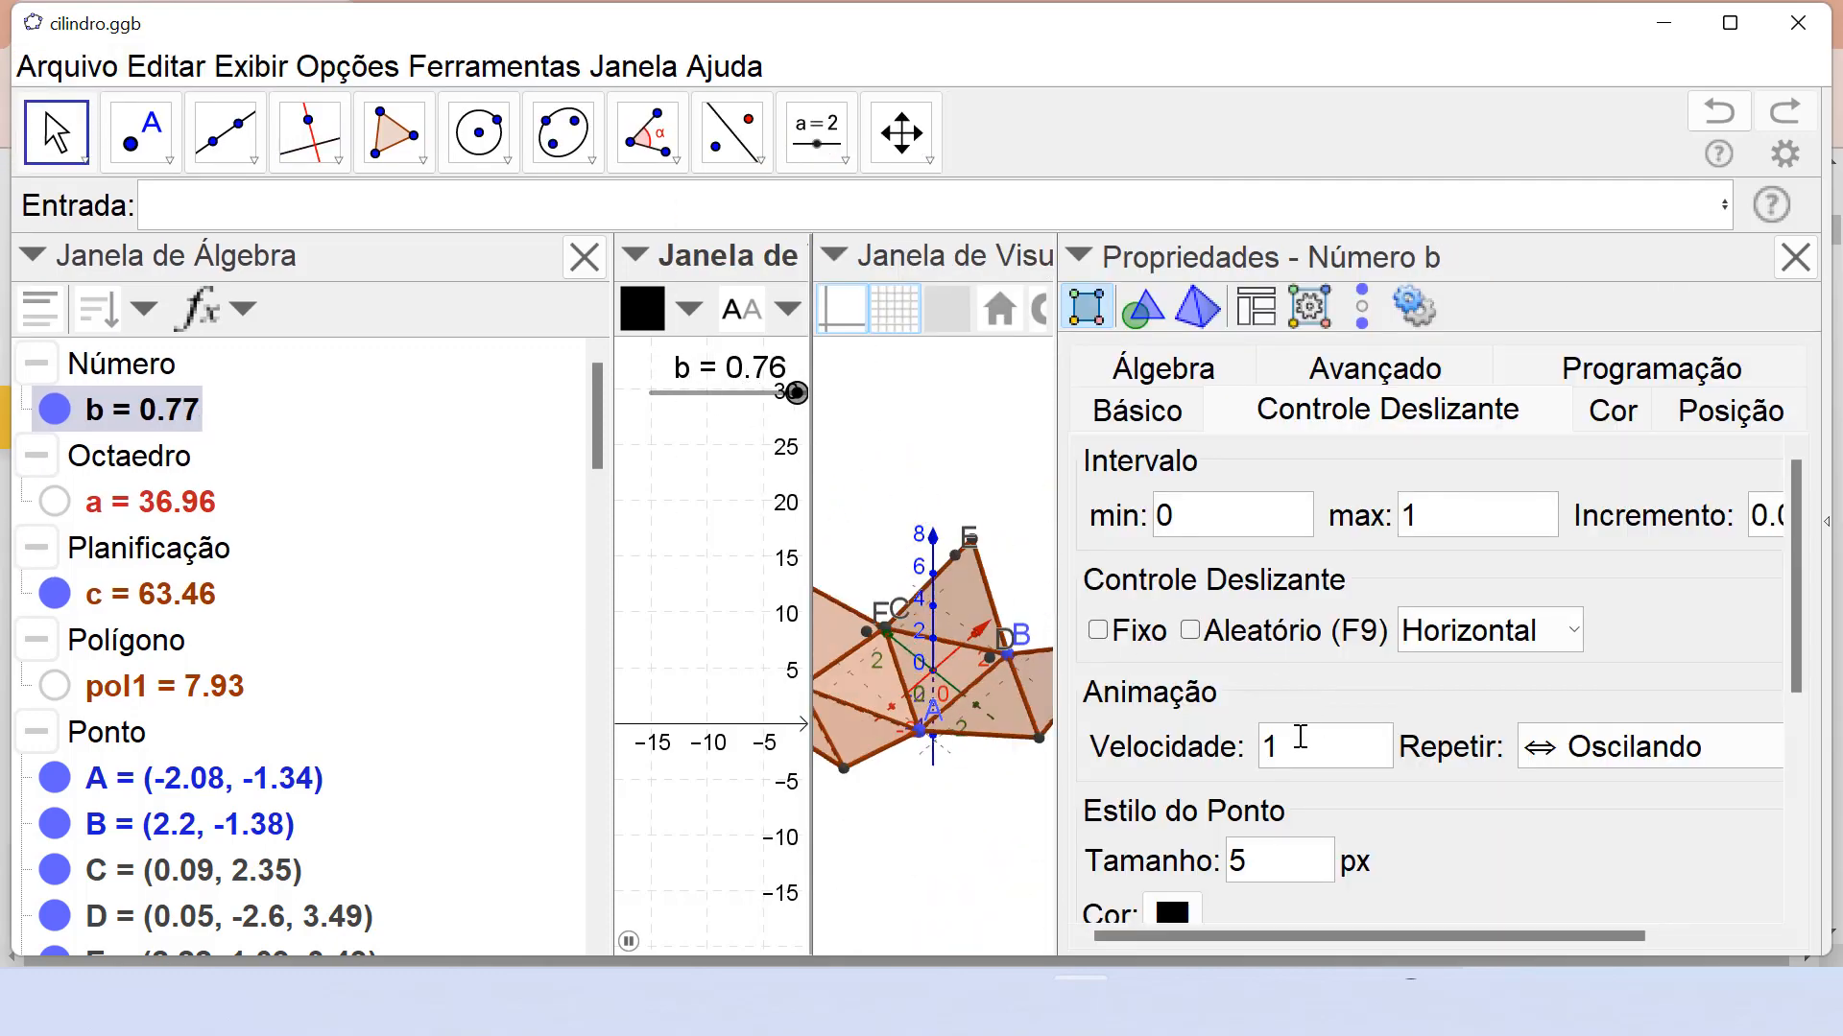
{"action": "left_click_drag", "start_coordinate": [1281, 746], "coordinate": [1265, 748]}
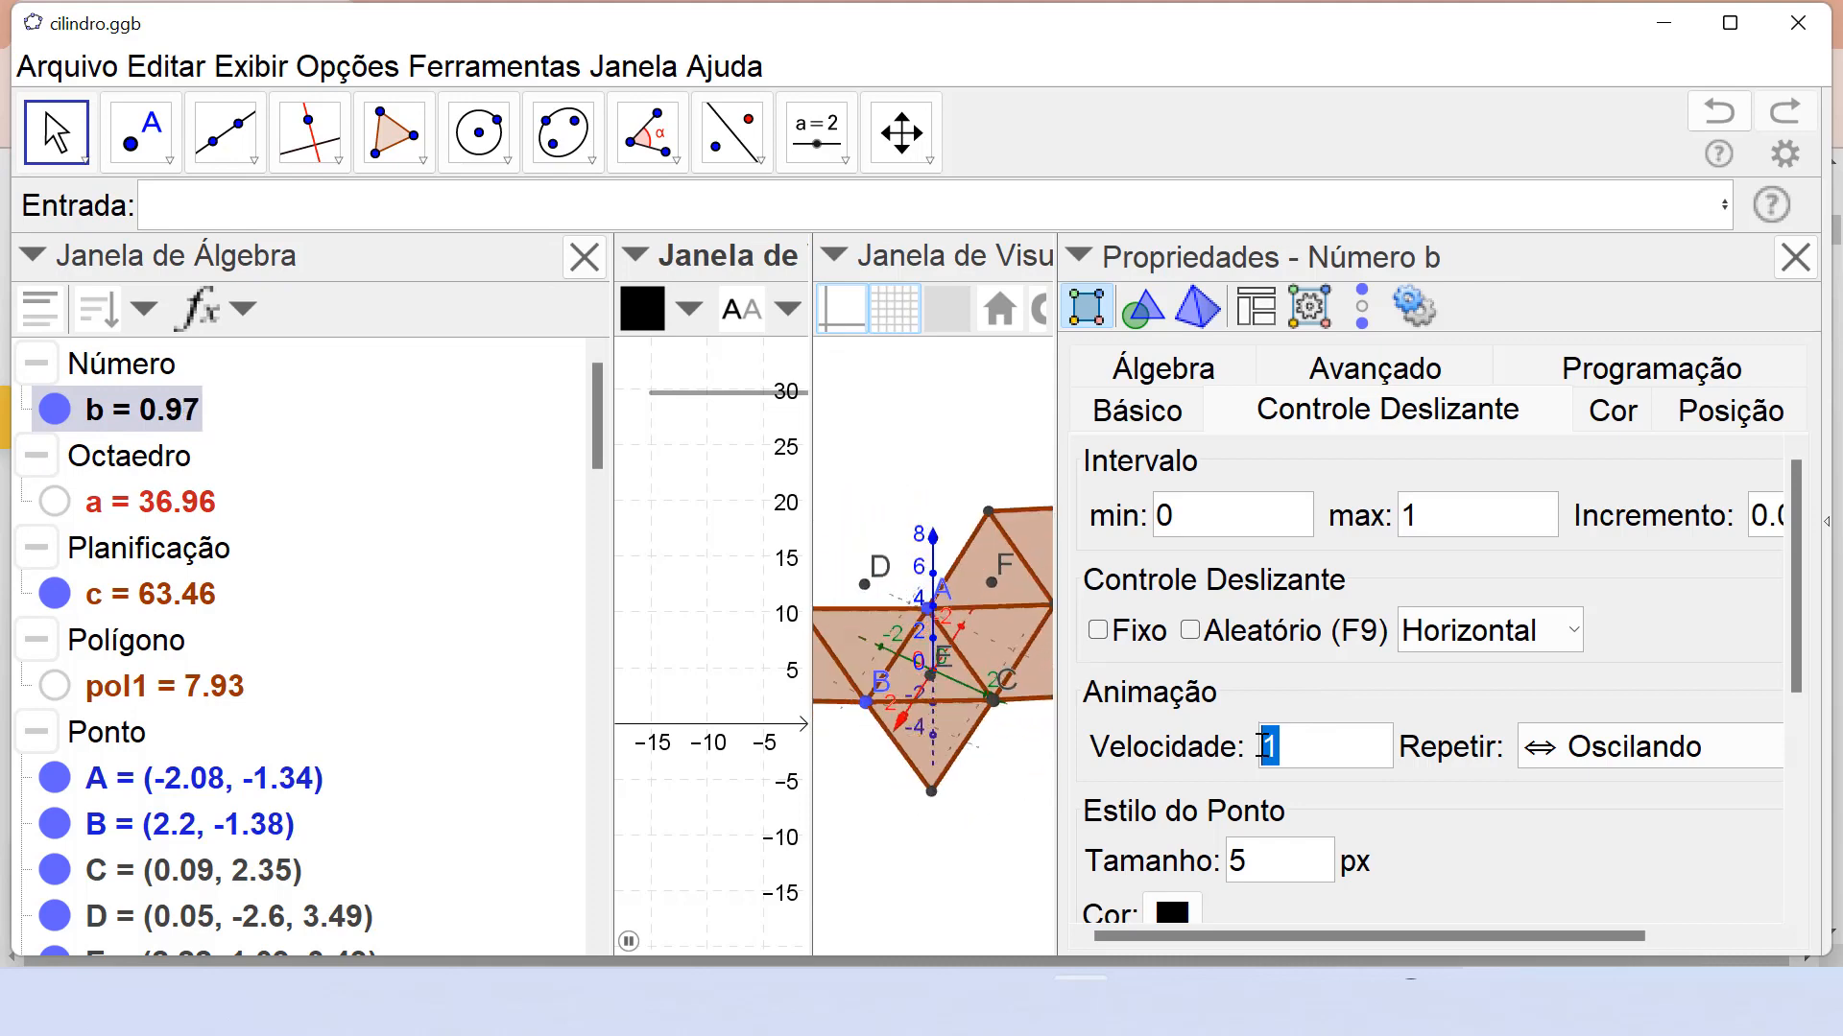
{"action": "type", "text": "5"}
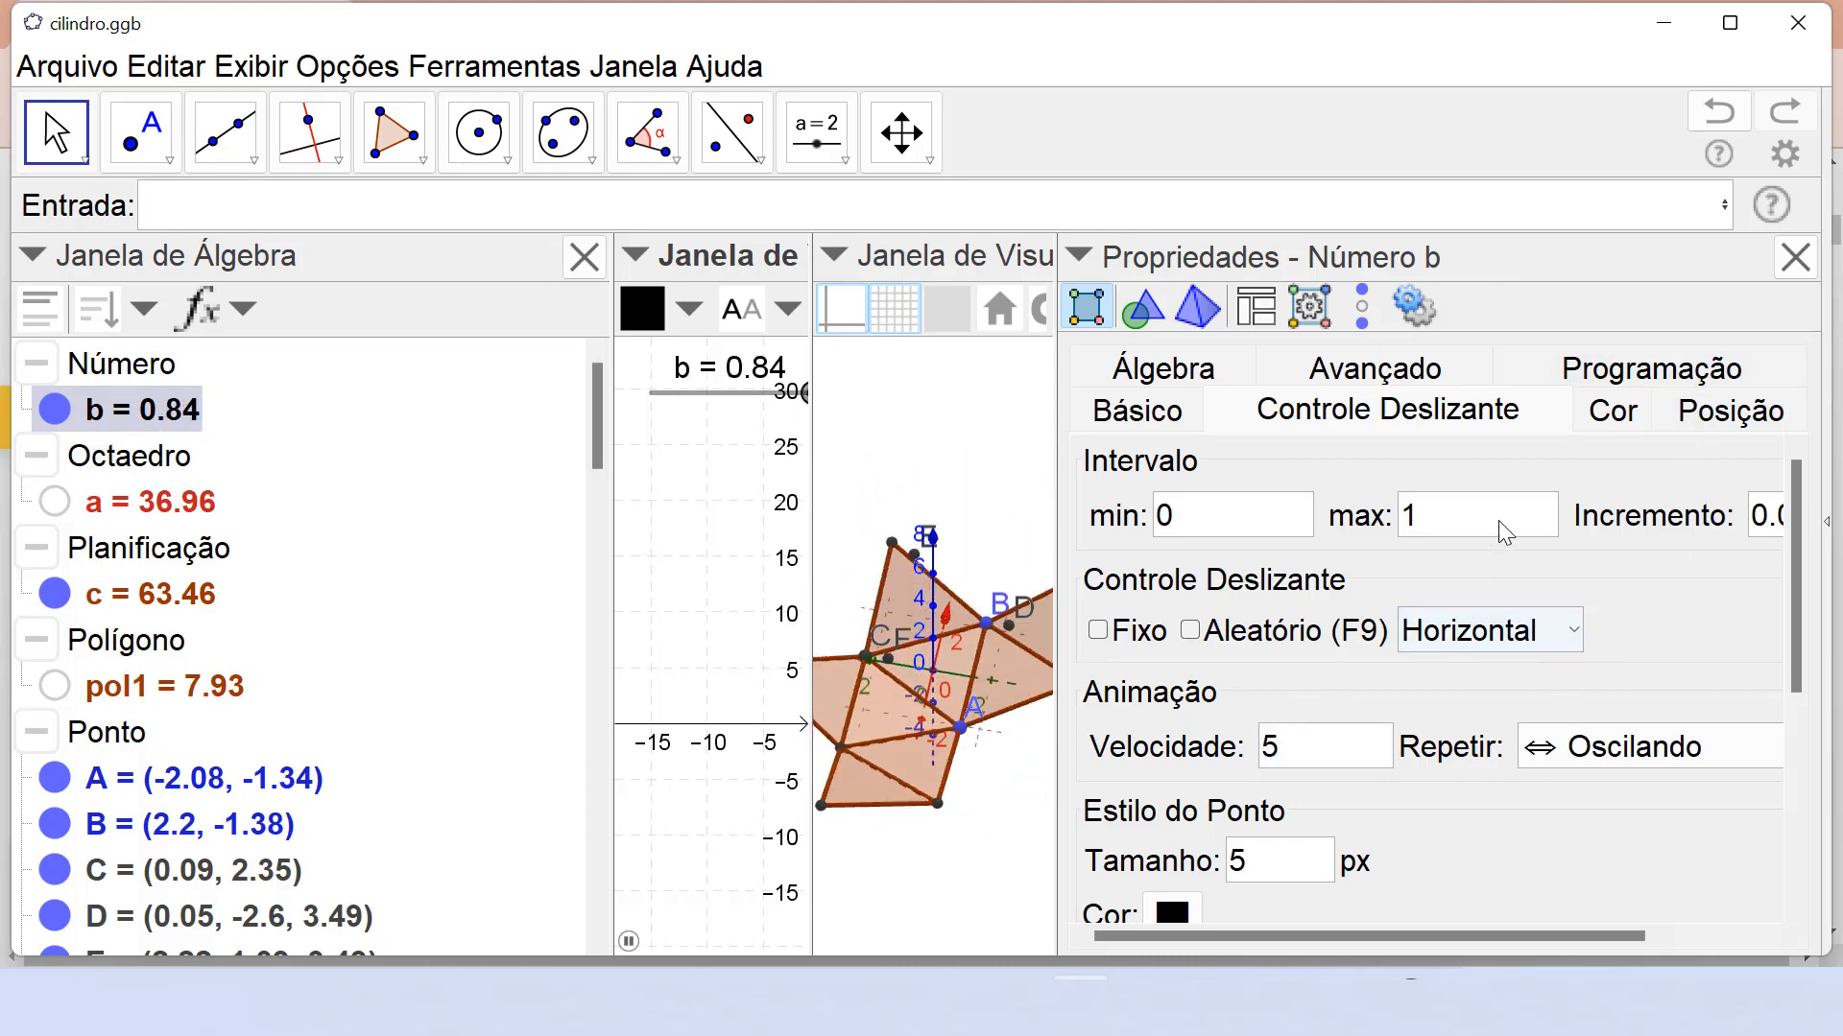
{"action": "left_click", "coordinate": [1499, 520]}
{"action": "left_click", "coordinate": [1805, 259]}
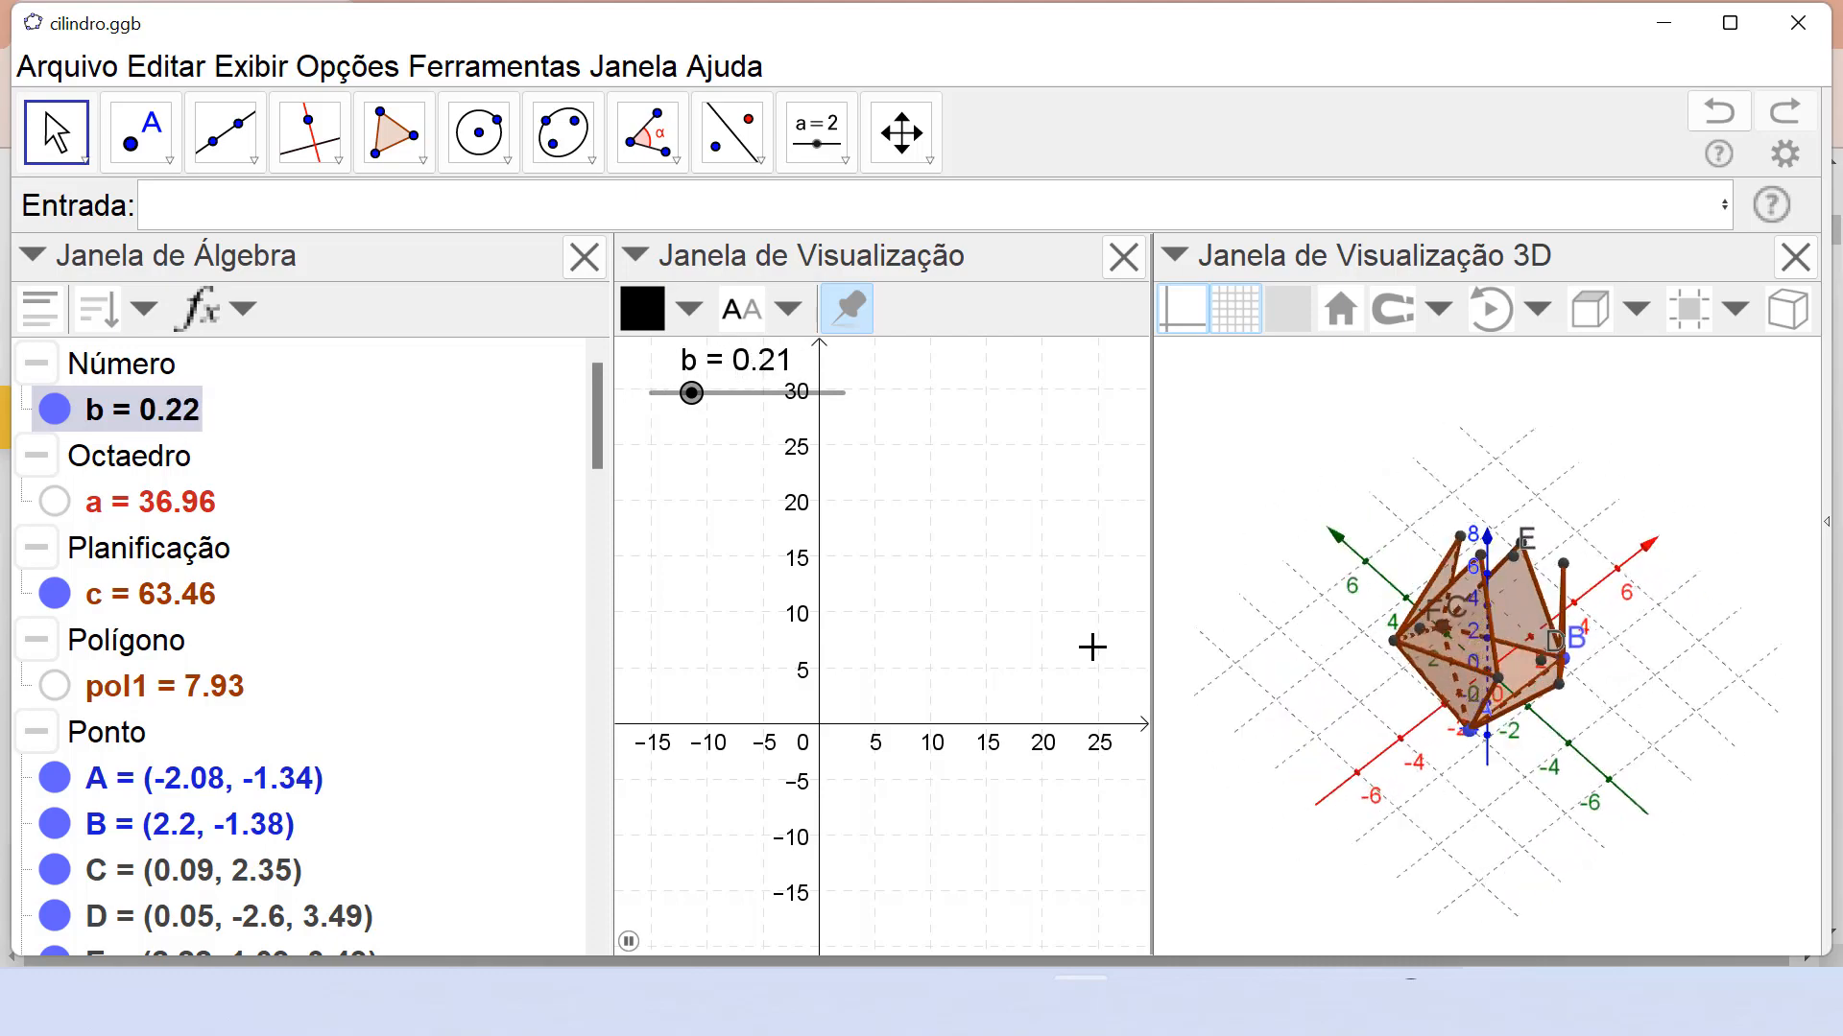
Pause the slider animation and delete all objects from the construction.
{"action": "left_click", "coordinate": [629, 942]}
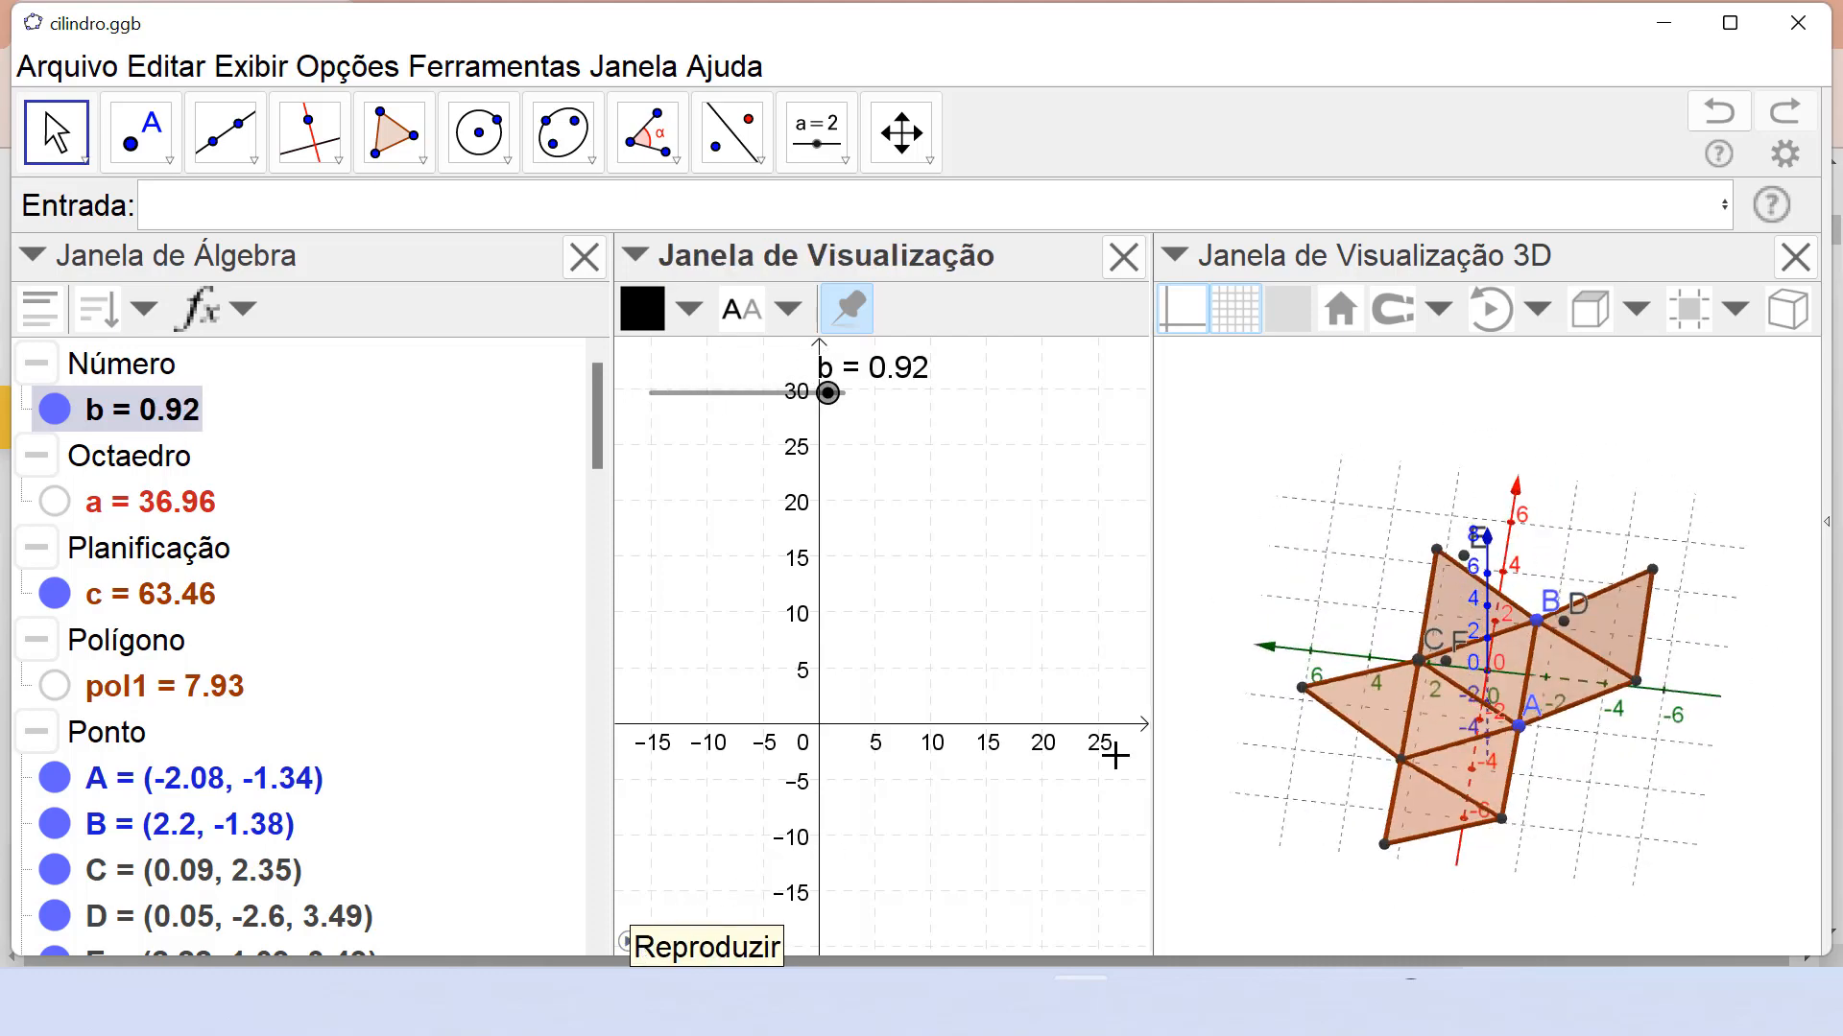
{"action": "left_click", "coordinate": [1219, 701]}
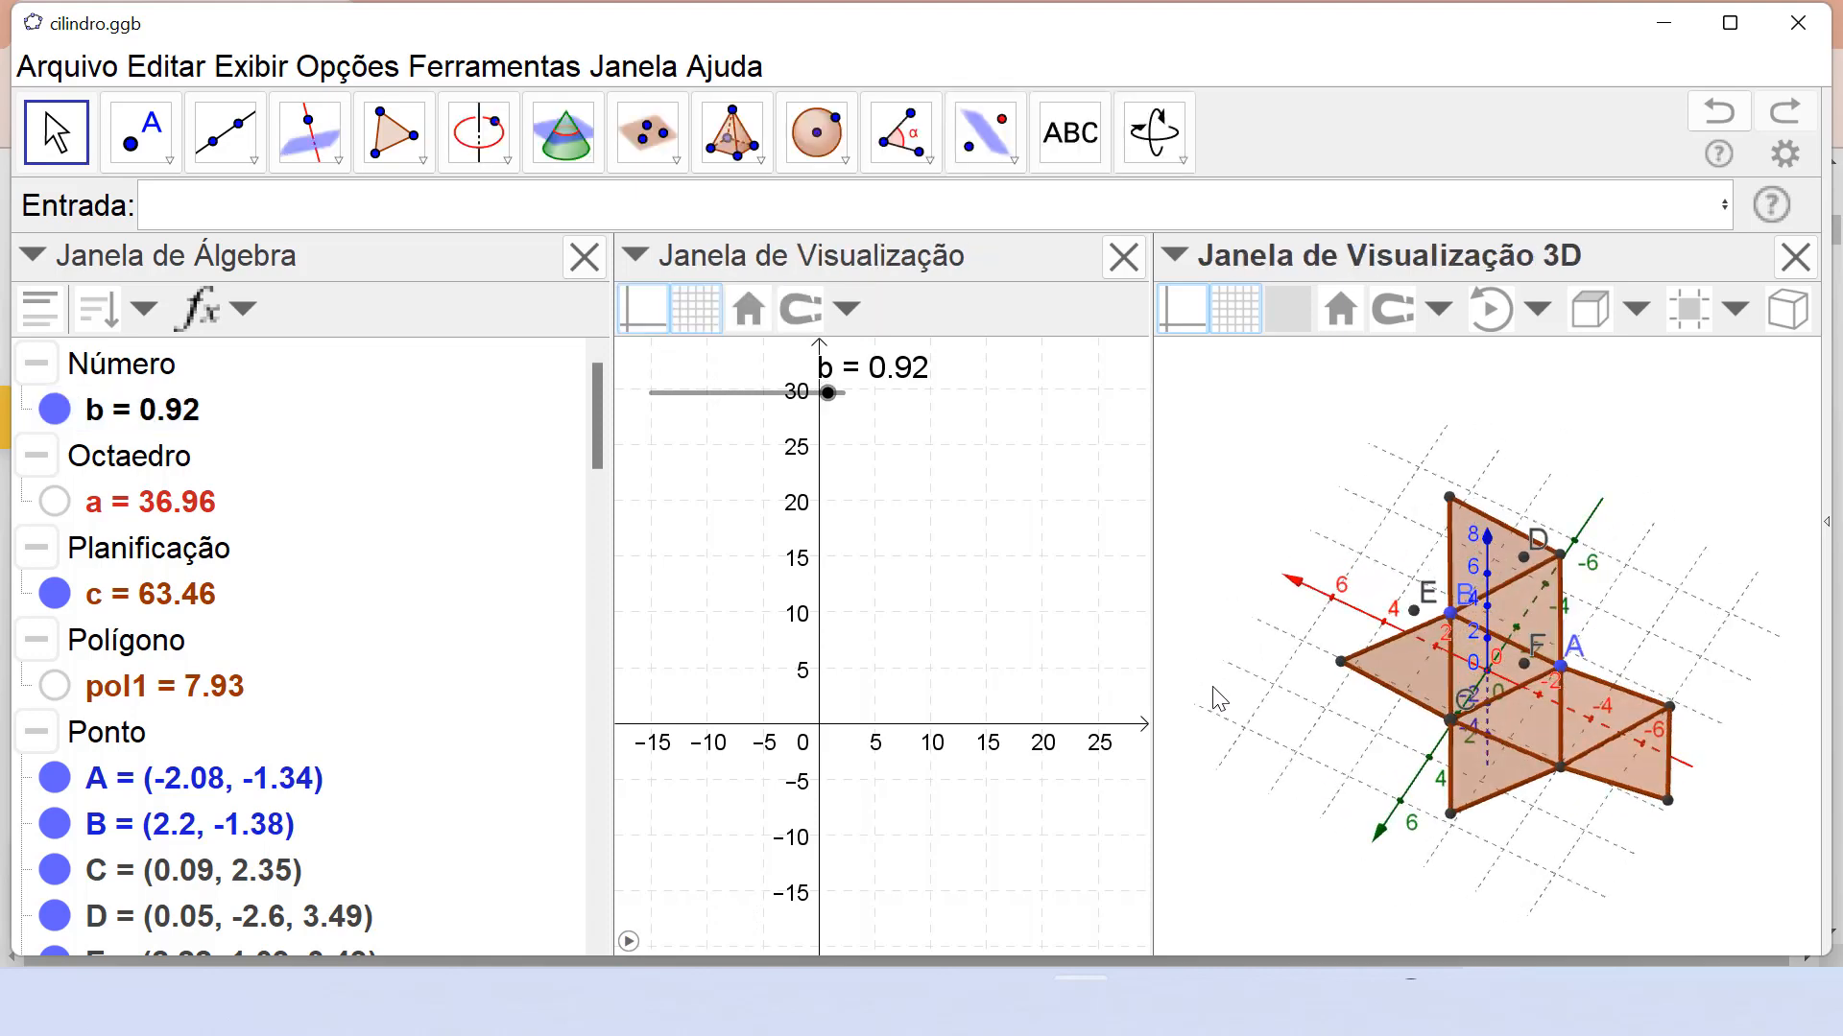
{"action": "key", "text": "ctrl+a"}
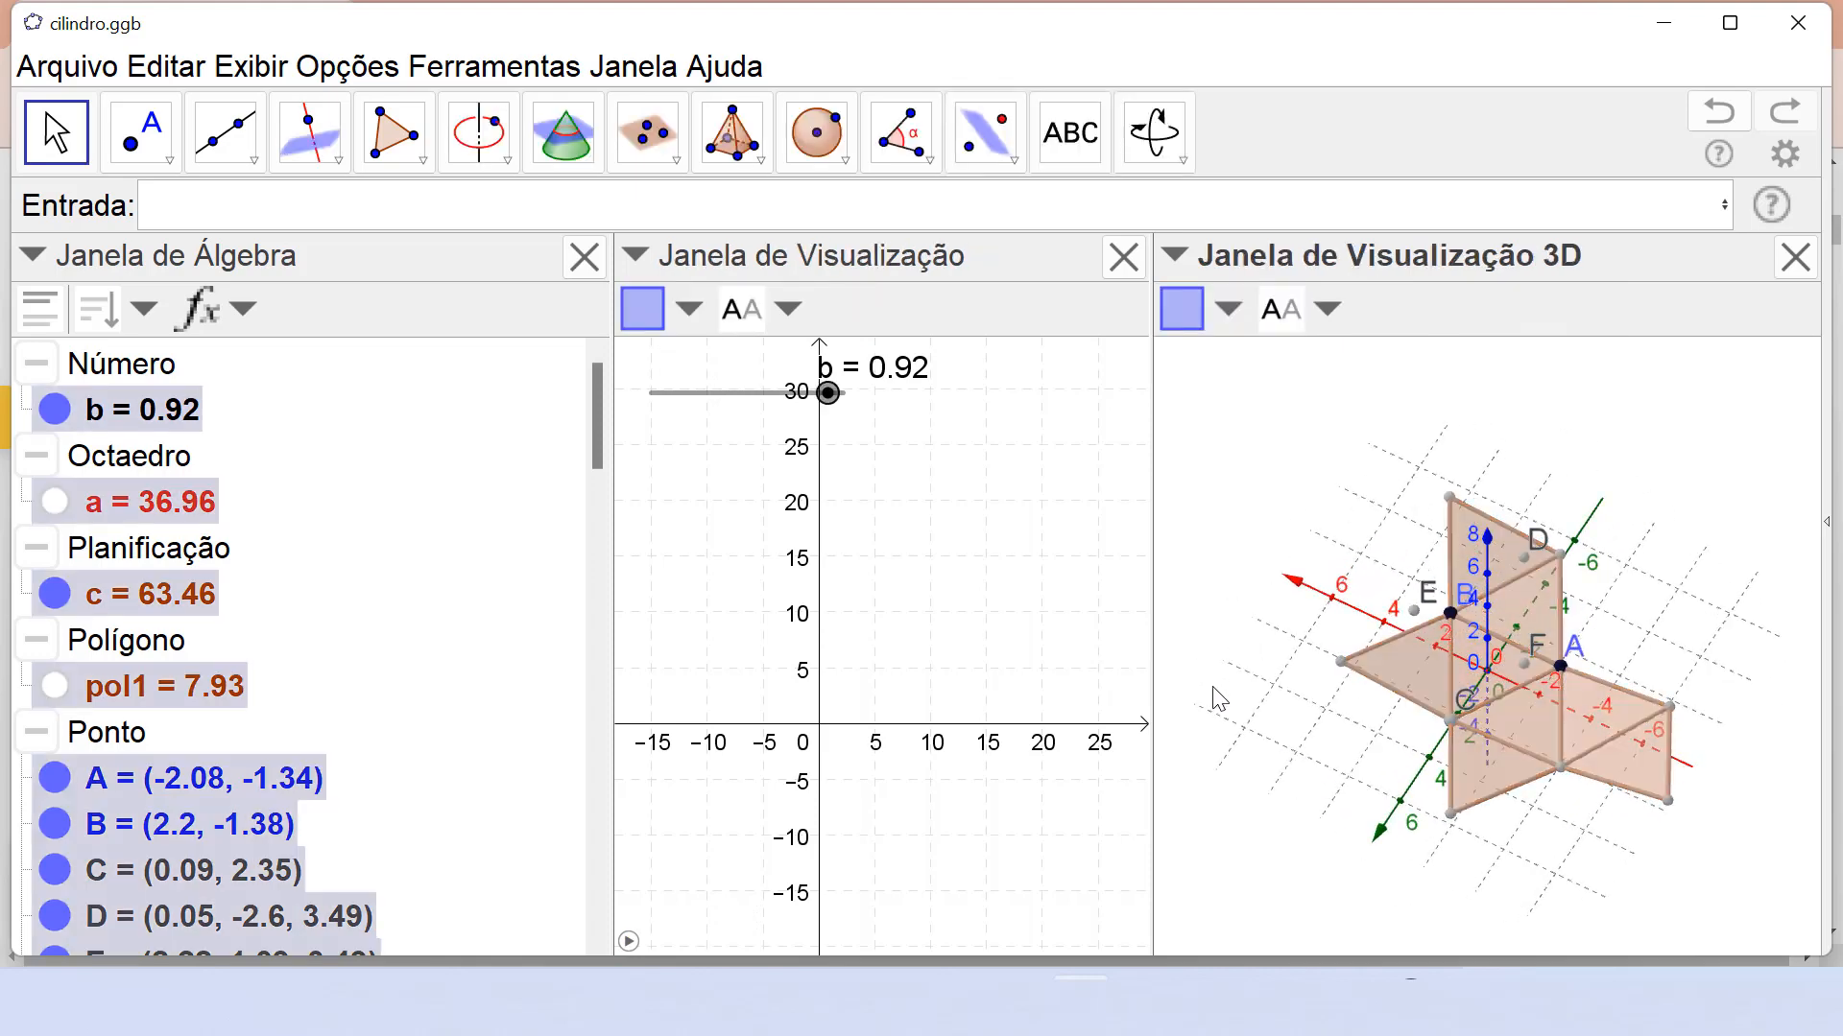
{"action": "key", "text": "Delete"}
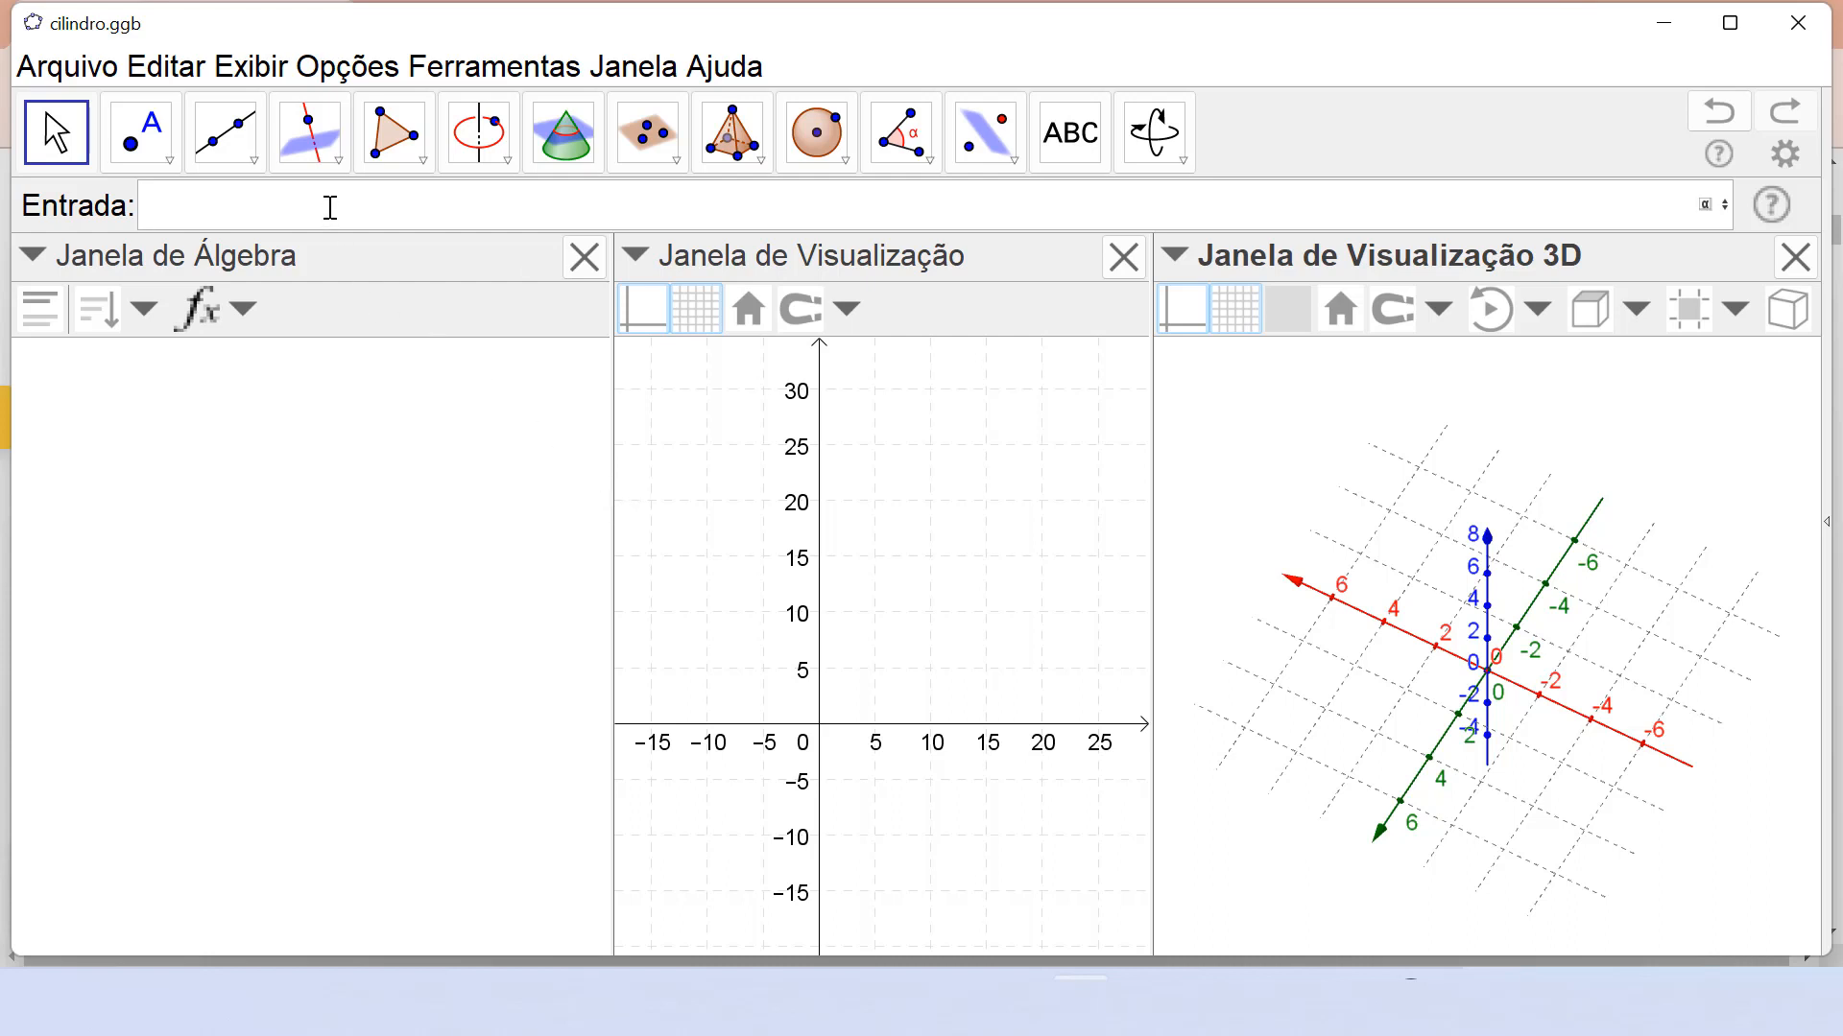
{"action": "type", "text": "dode"}
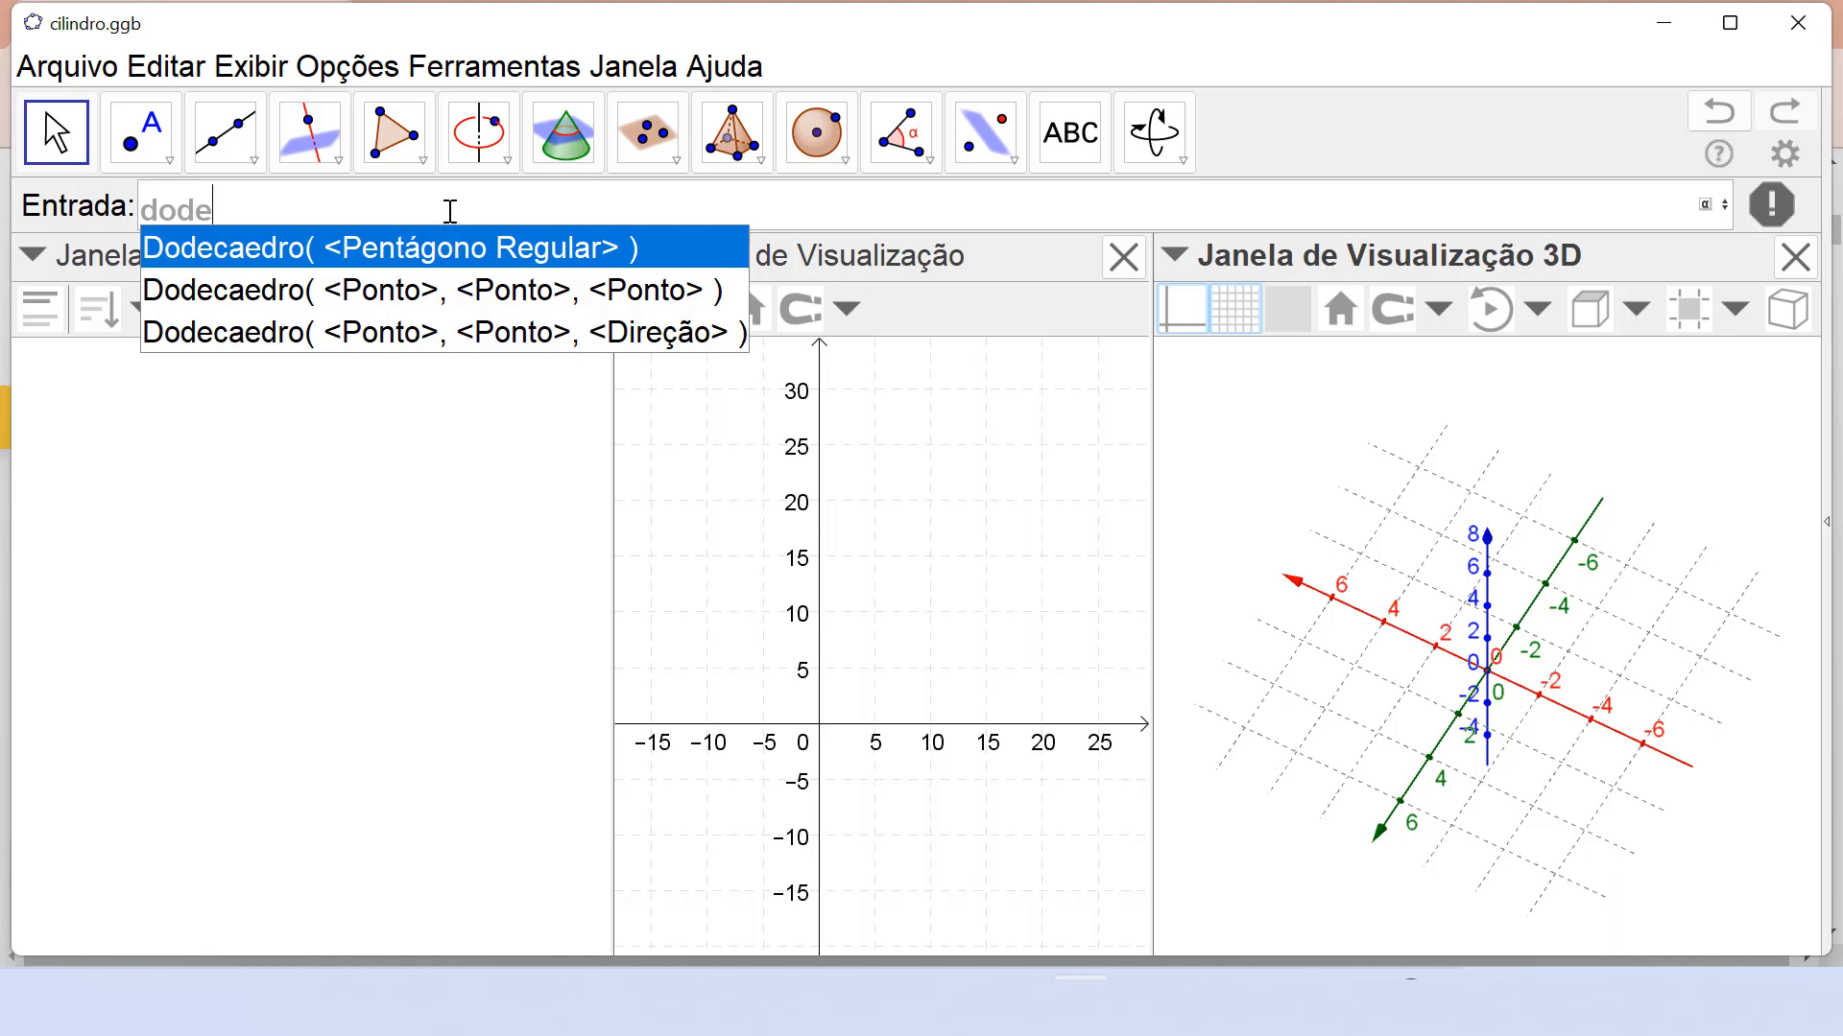
{"action": "key", "text": "Escape"}
{"action": "key", "text": "Escape"}
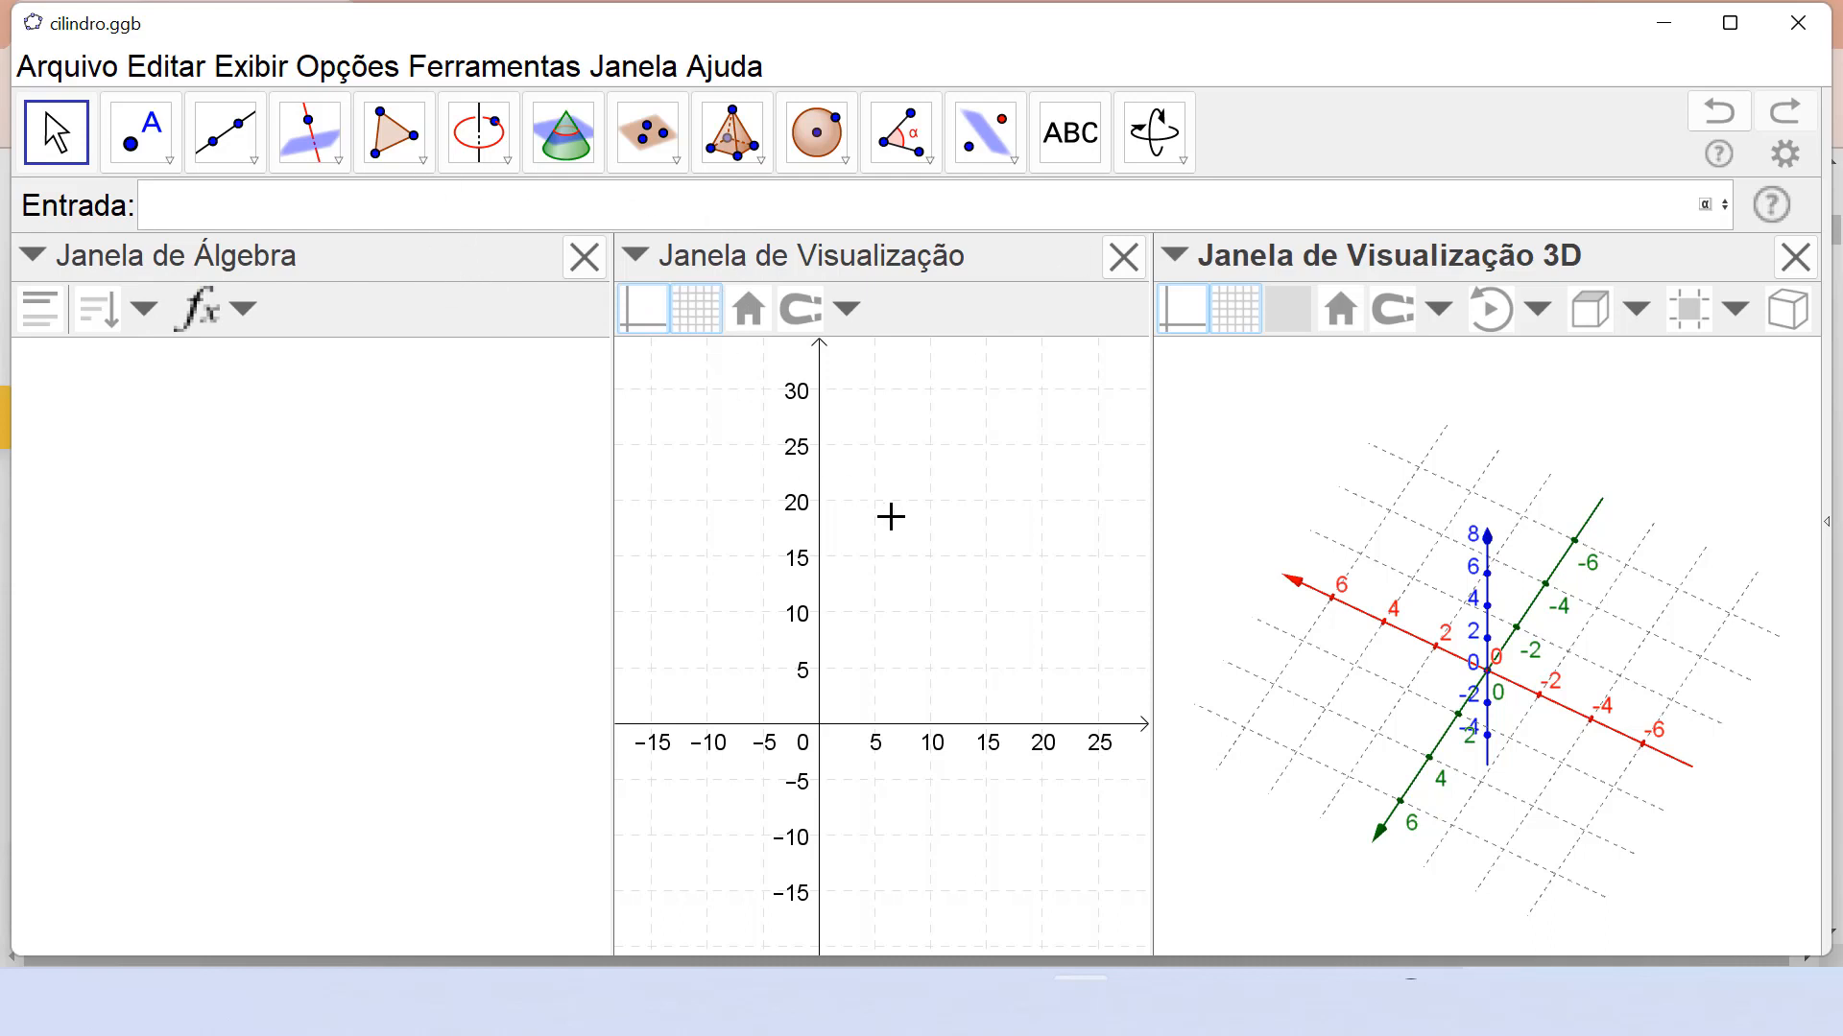
Construct a regular polygon with 5 vertices in the 2D view, with base points at about (-5.6, 7.06) and (6.17, 7.06).
{"action": "left_click", "coordinate": [897, 520]}
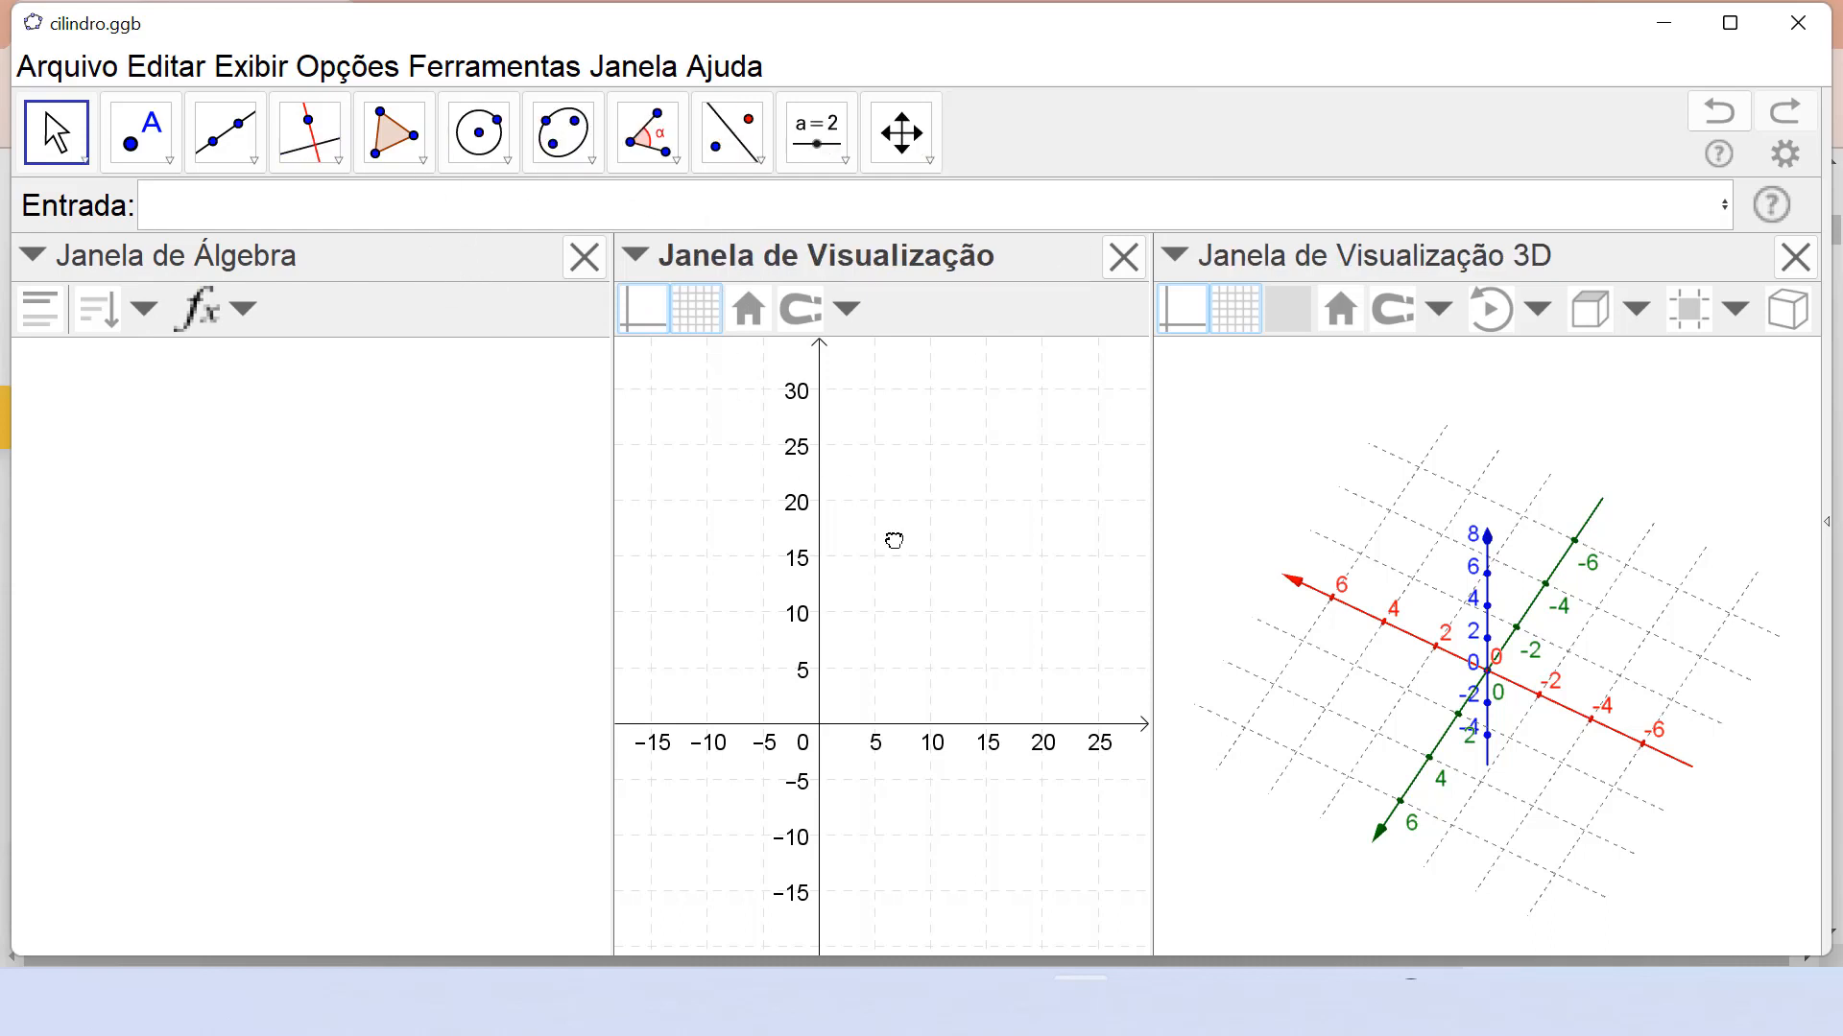
{"action": "left_click", "coordinate": [420, 159]}
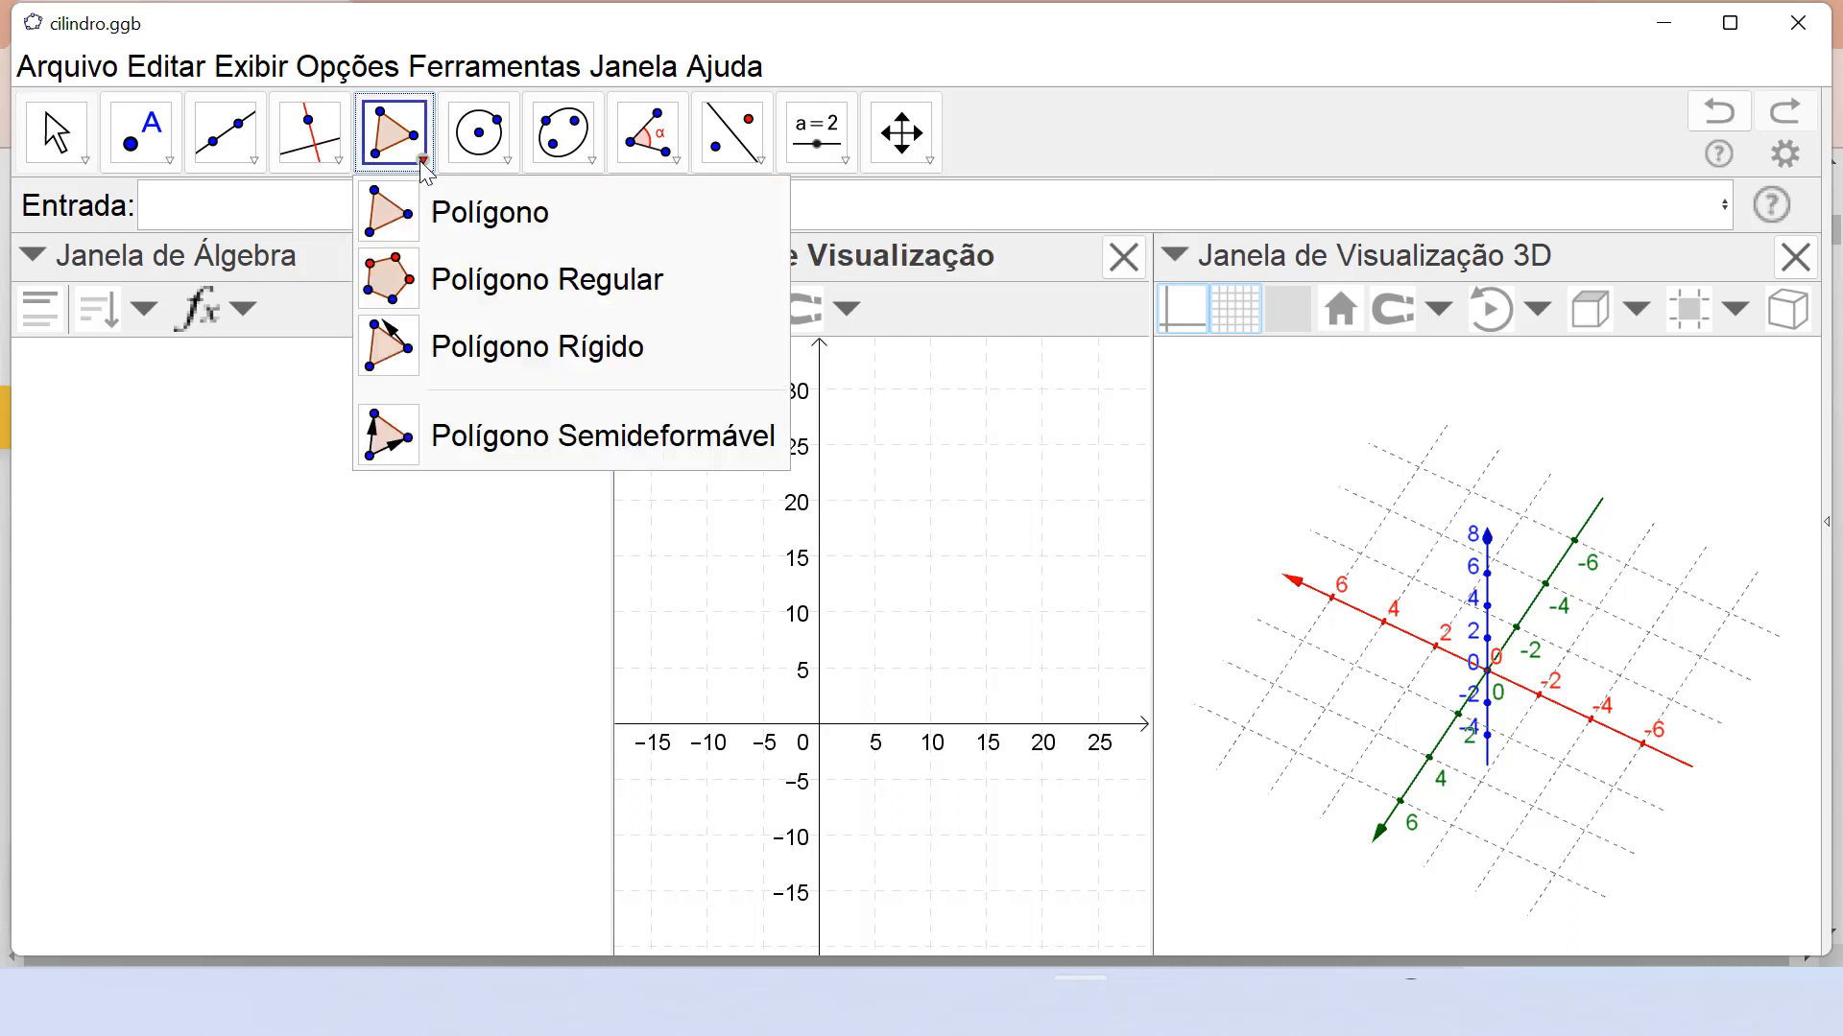
{"action": "left_click", "coordinate": [433, 280]}
{"action": "left_click", "coordinate": [757, 646]}
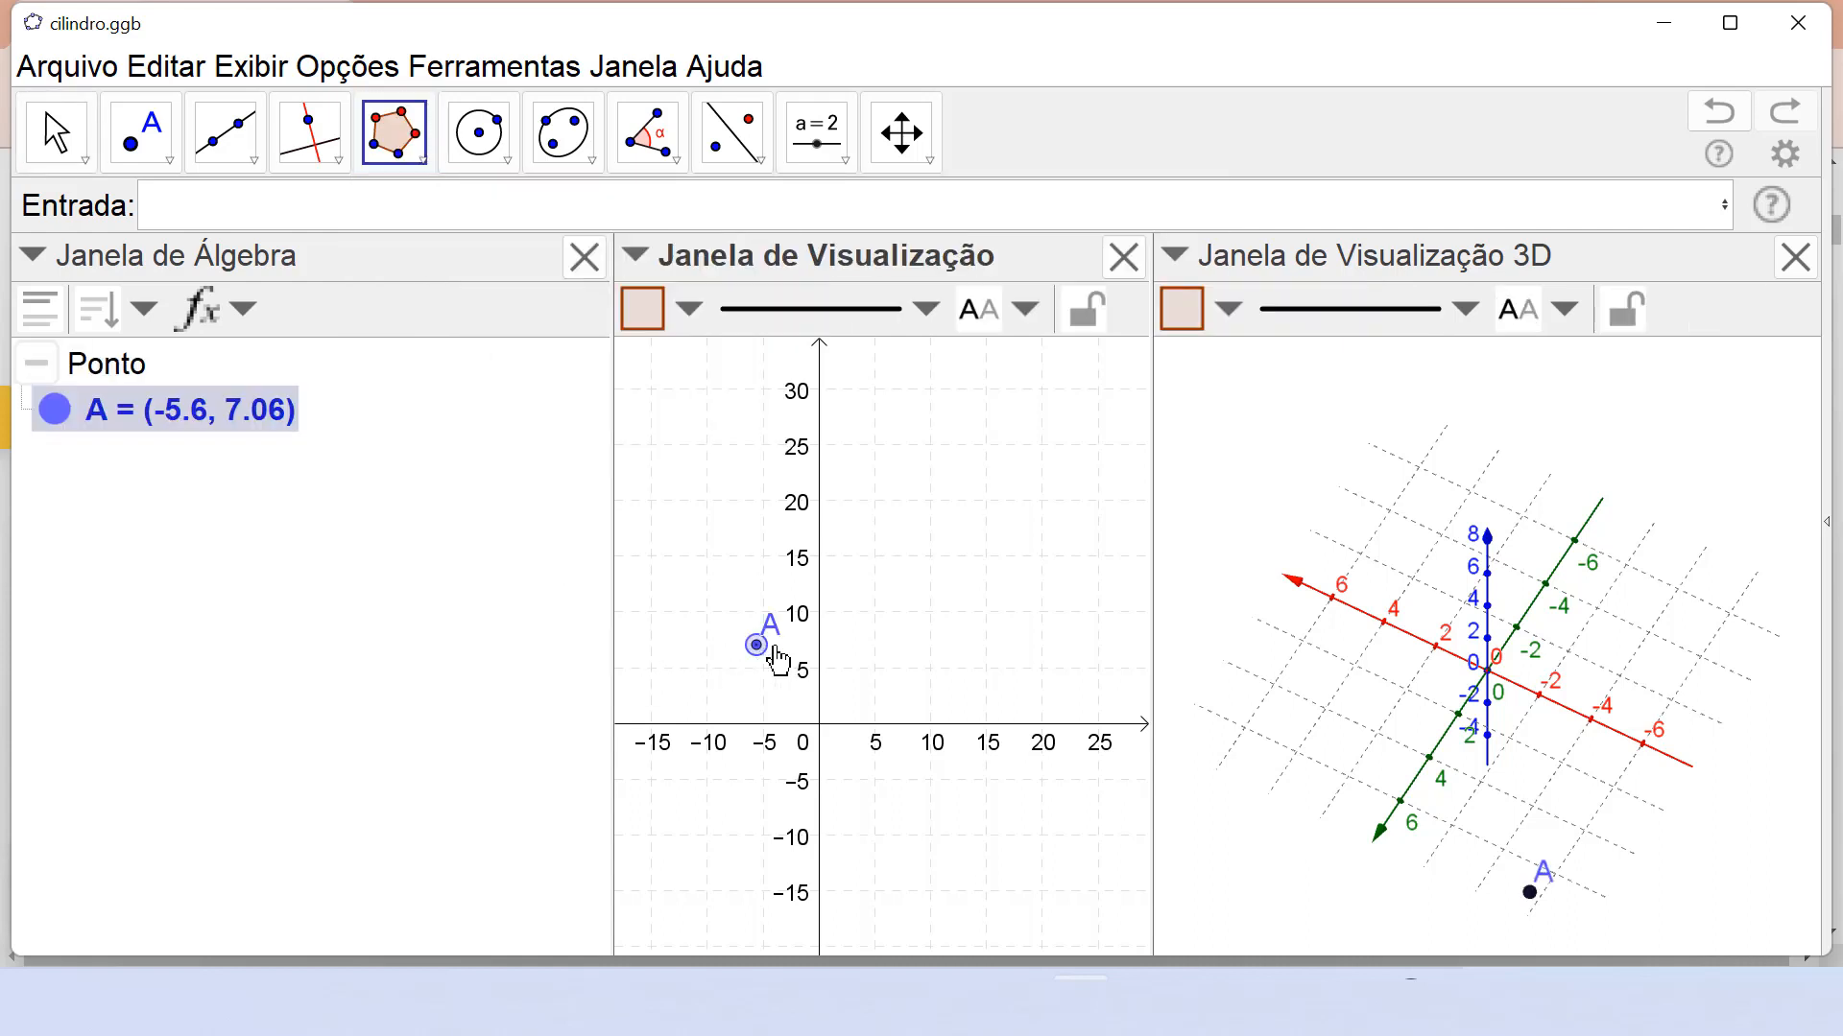
{"action": "left_click", "coordinate": [888, 646]}
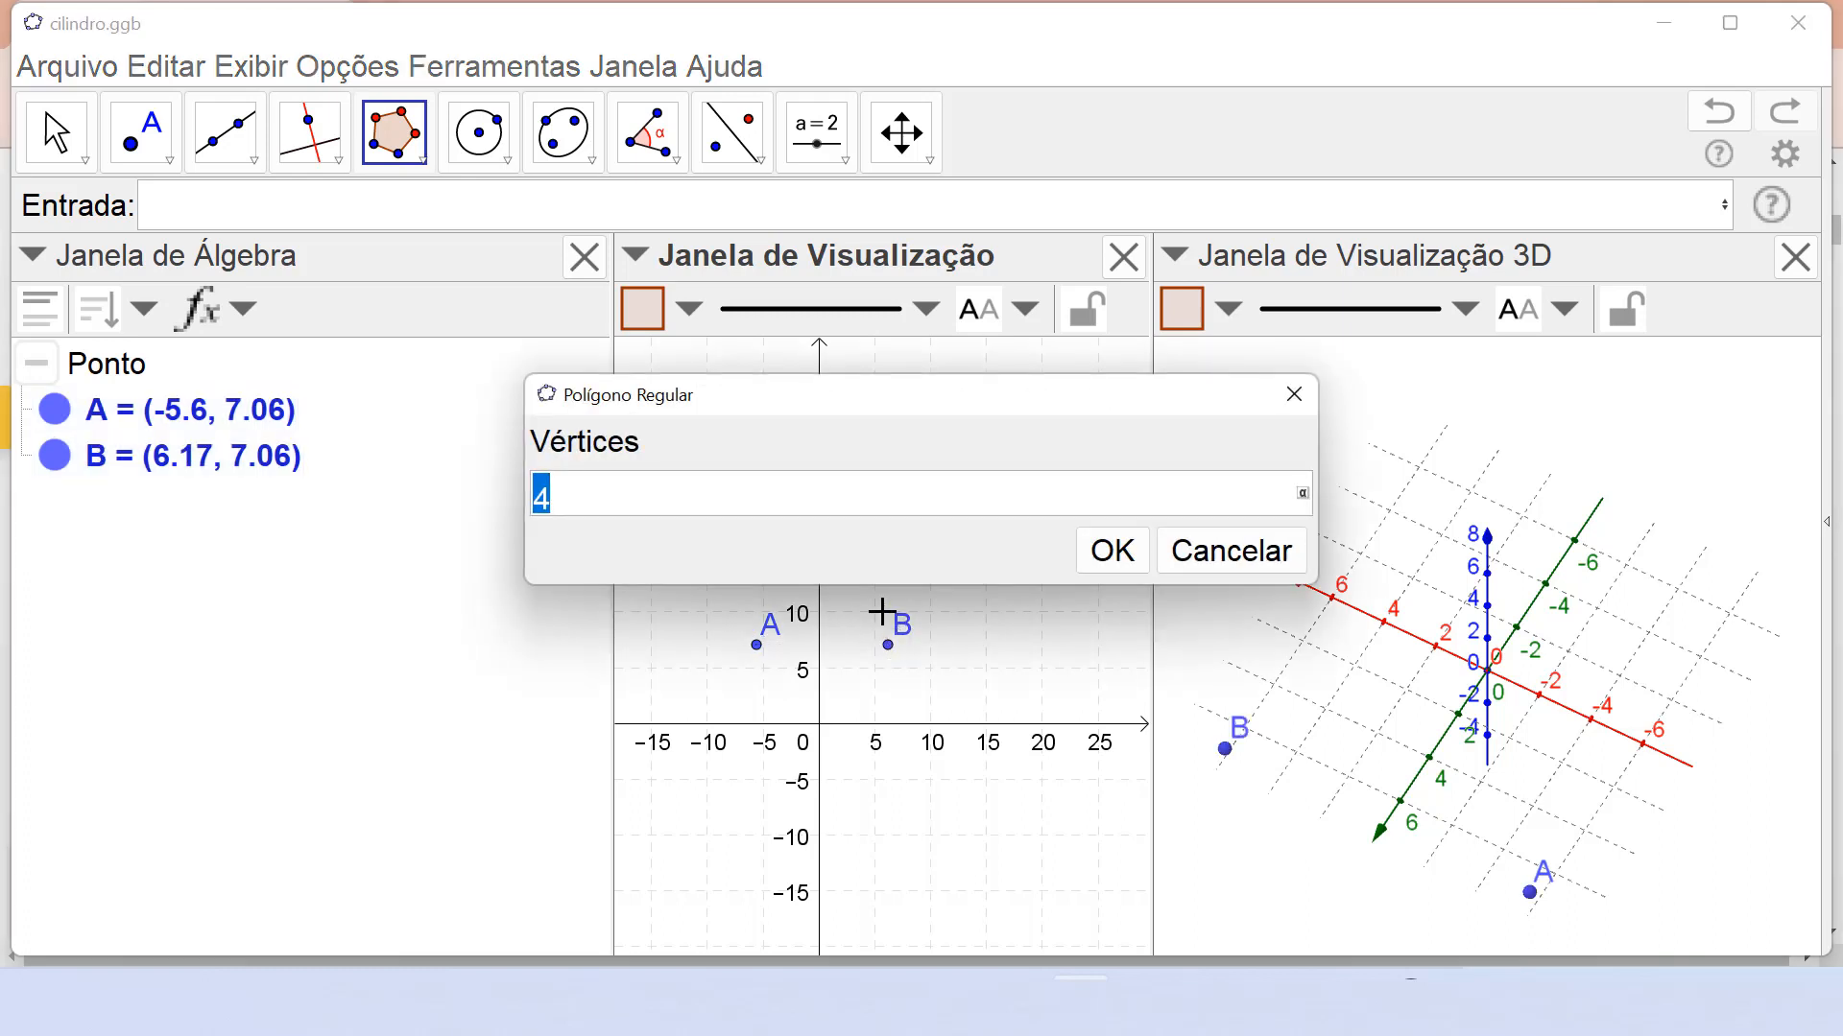
{"action": "type", "text": "5"}
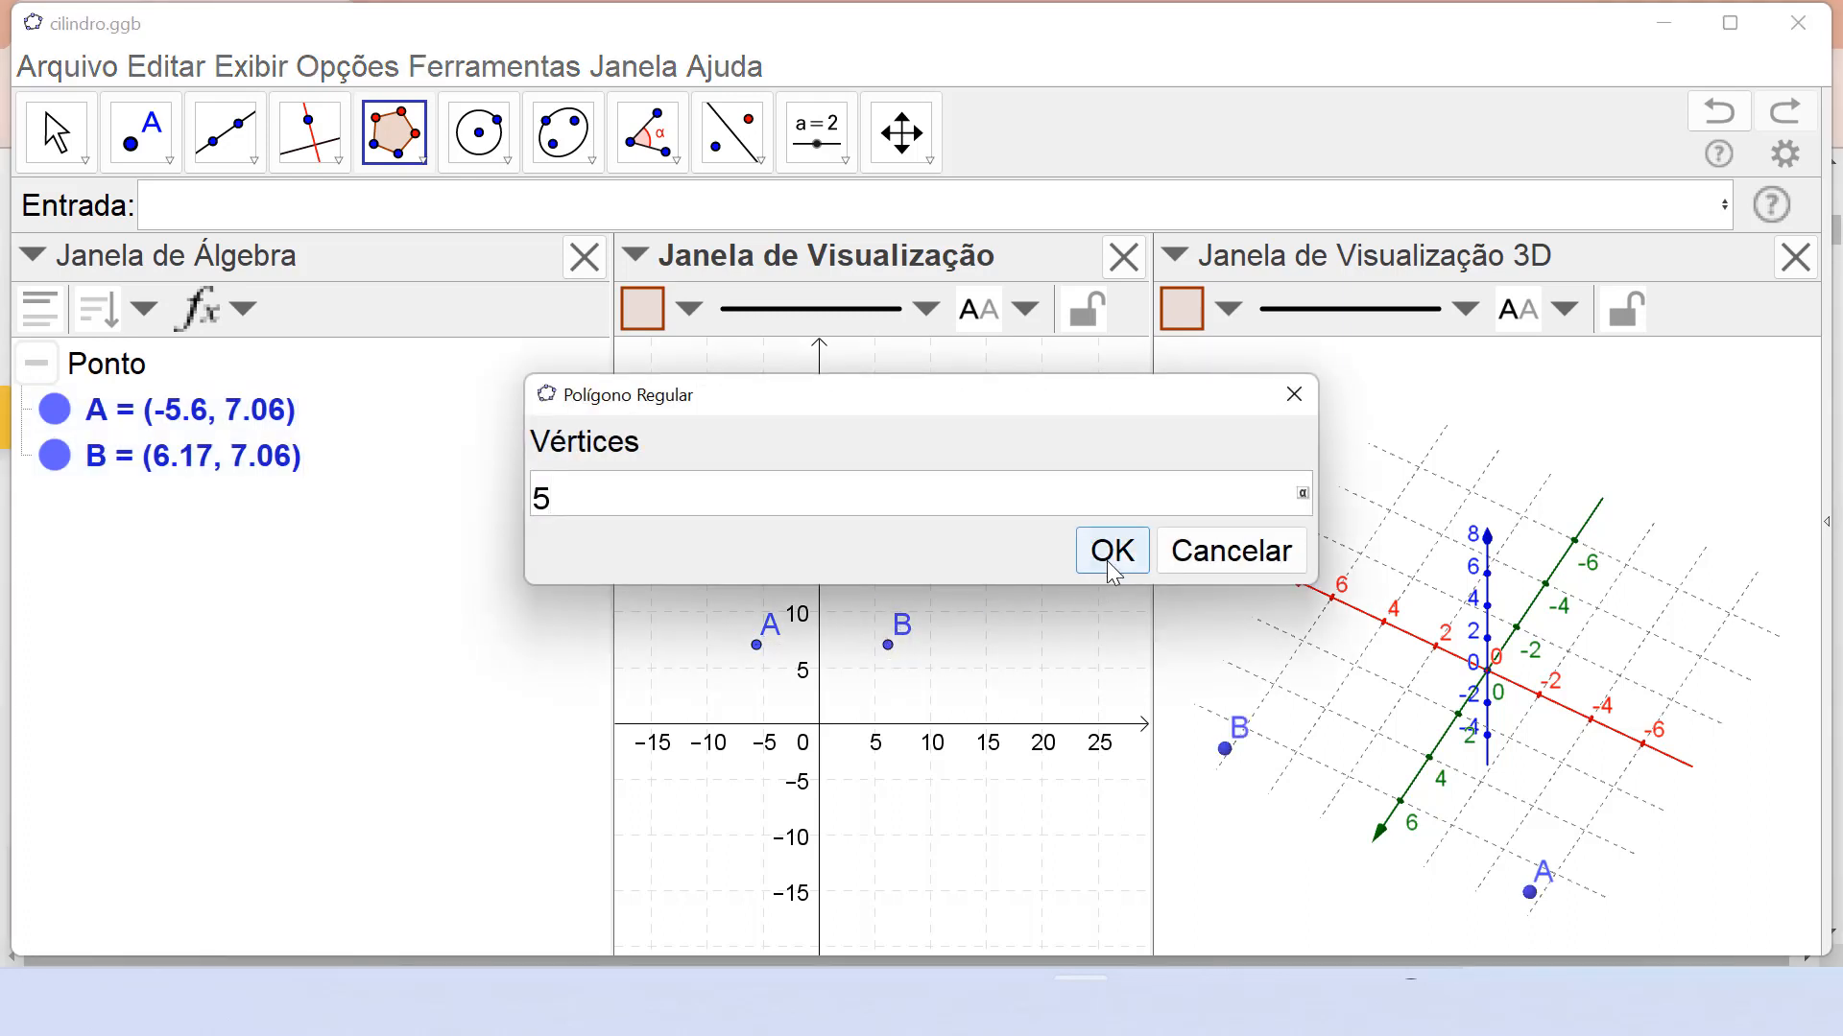
{"action": "left_click", "coordinate": [1111, 567]}
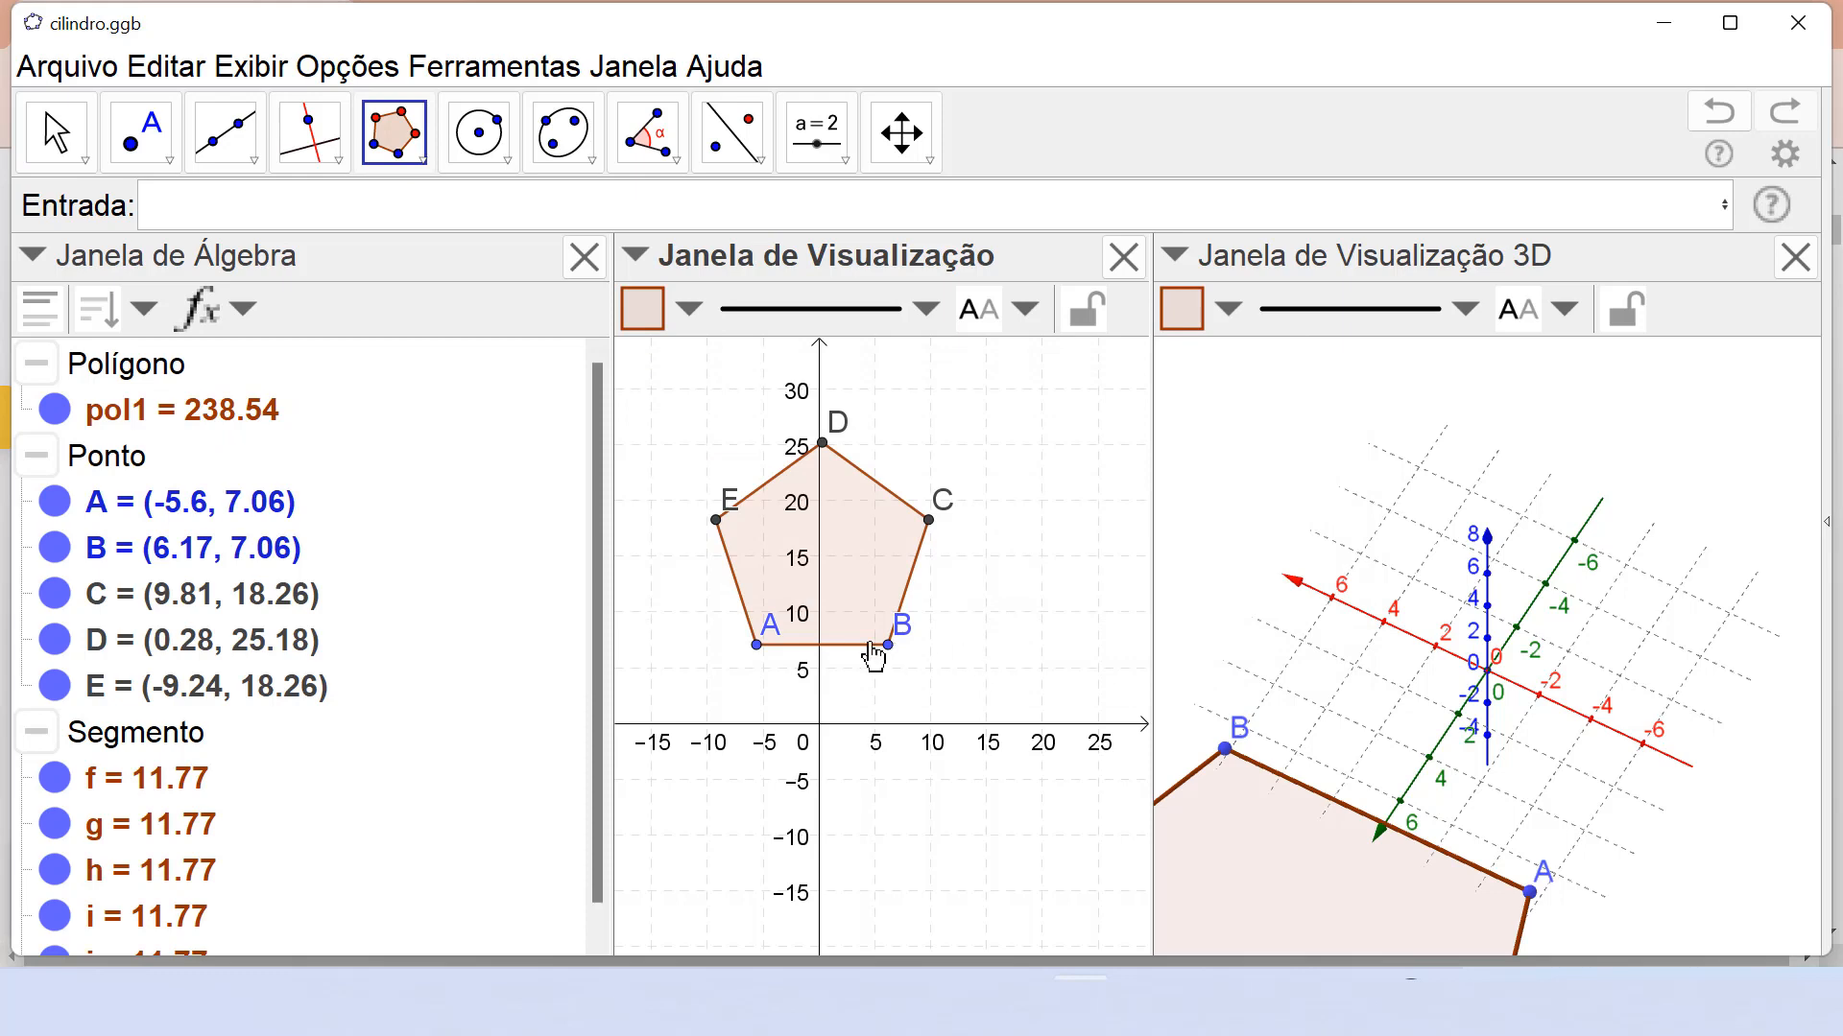
{"action": "key", "text": "Escape"}
Shrink the pentagon around the origin by moving A to about (-3.37, -5.05) and B to about (3.08, -4.97).
{"action": "left_click_drag", "start_coordinate": [772, 664], "coordinate": [853, 782]}
{"action": "left_click_drag", "start_coordinate": [876, 691], "coordinate": [787, 795]}
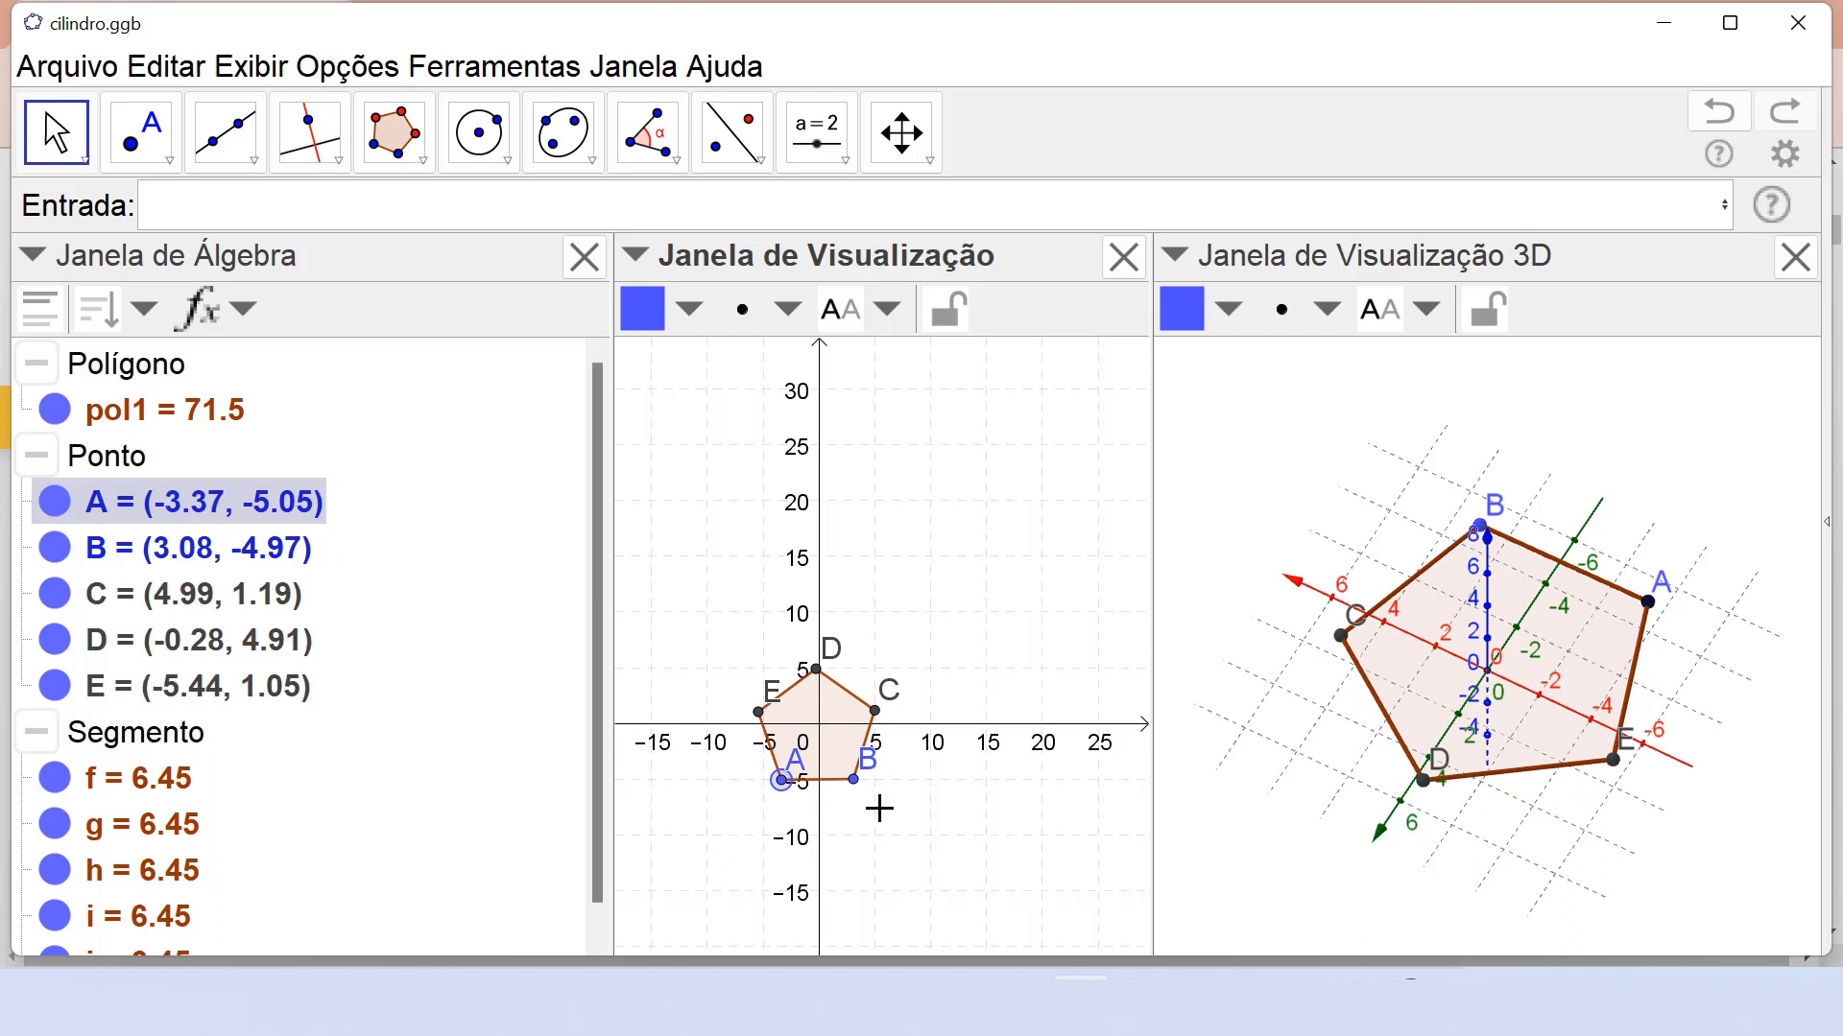
Build a dodecahedron on the pentagon with the command Dodecaedro(pol1).
{"action": "left_click", "coordinate": [380, 206]}
{"action": "type", "text": "dode"}
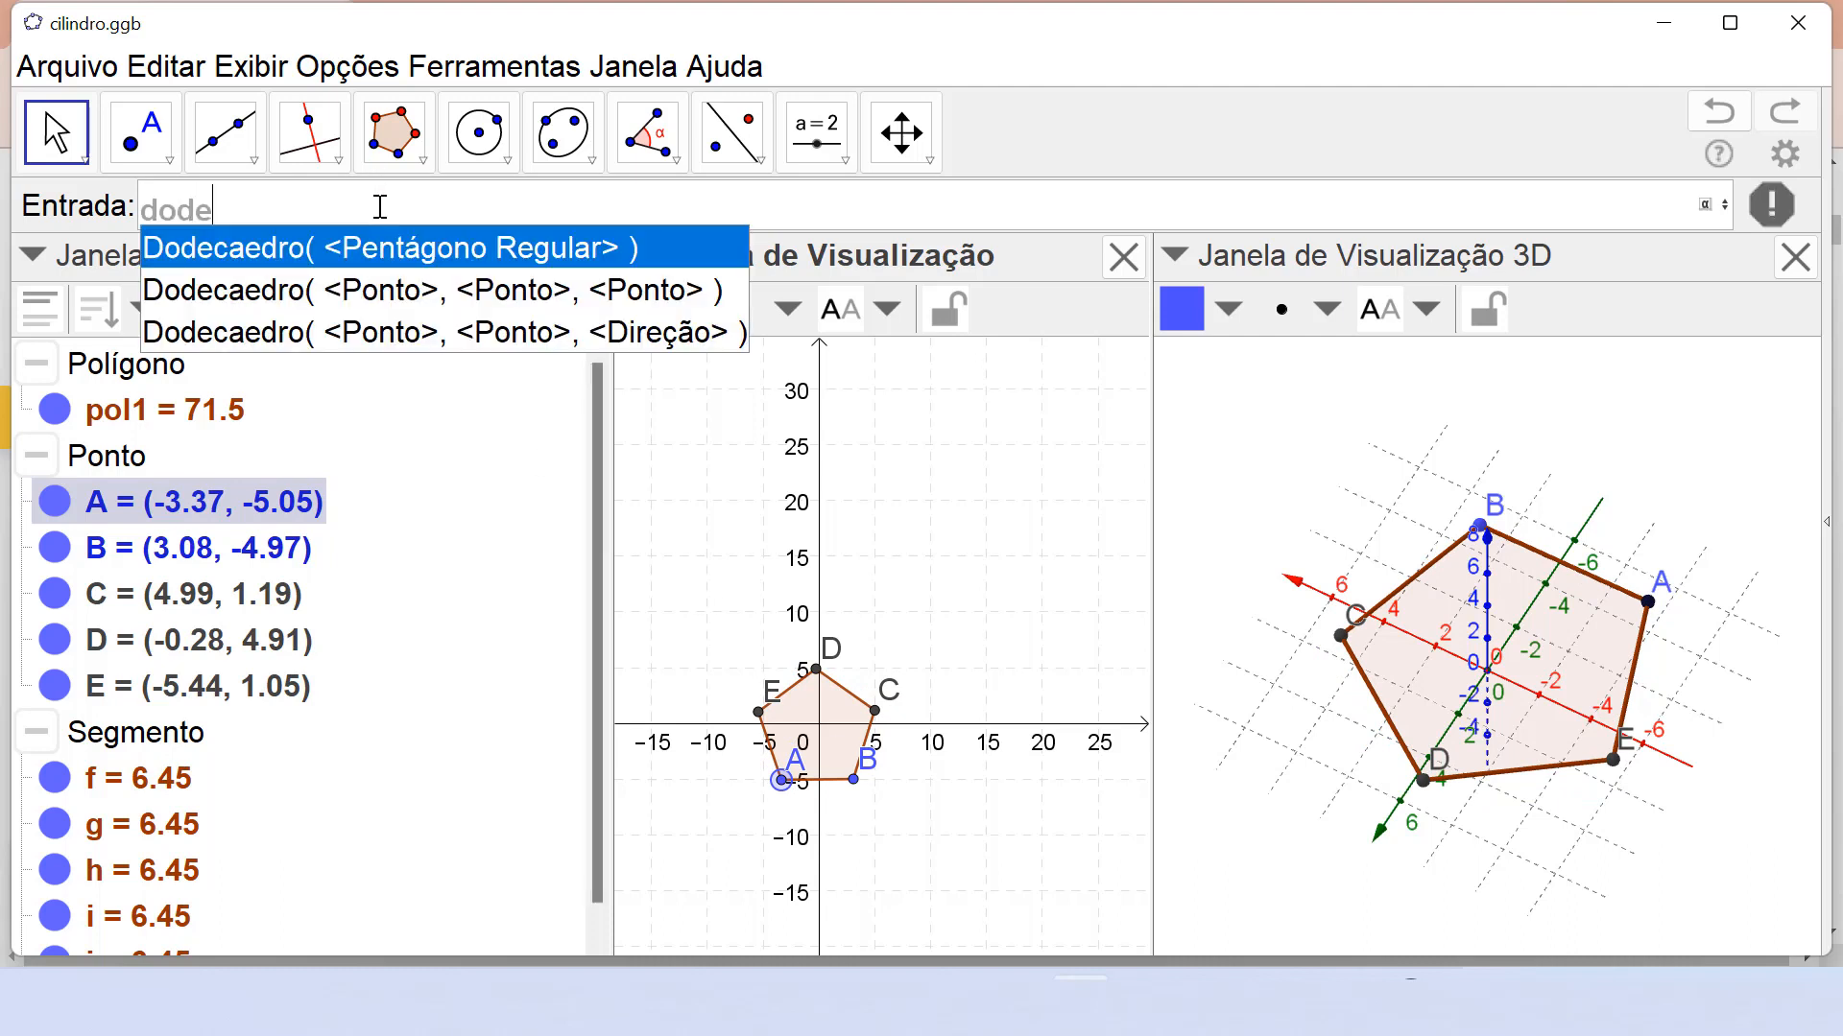
{"action": "left_click", "coordinate": [404, 251]}
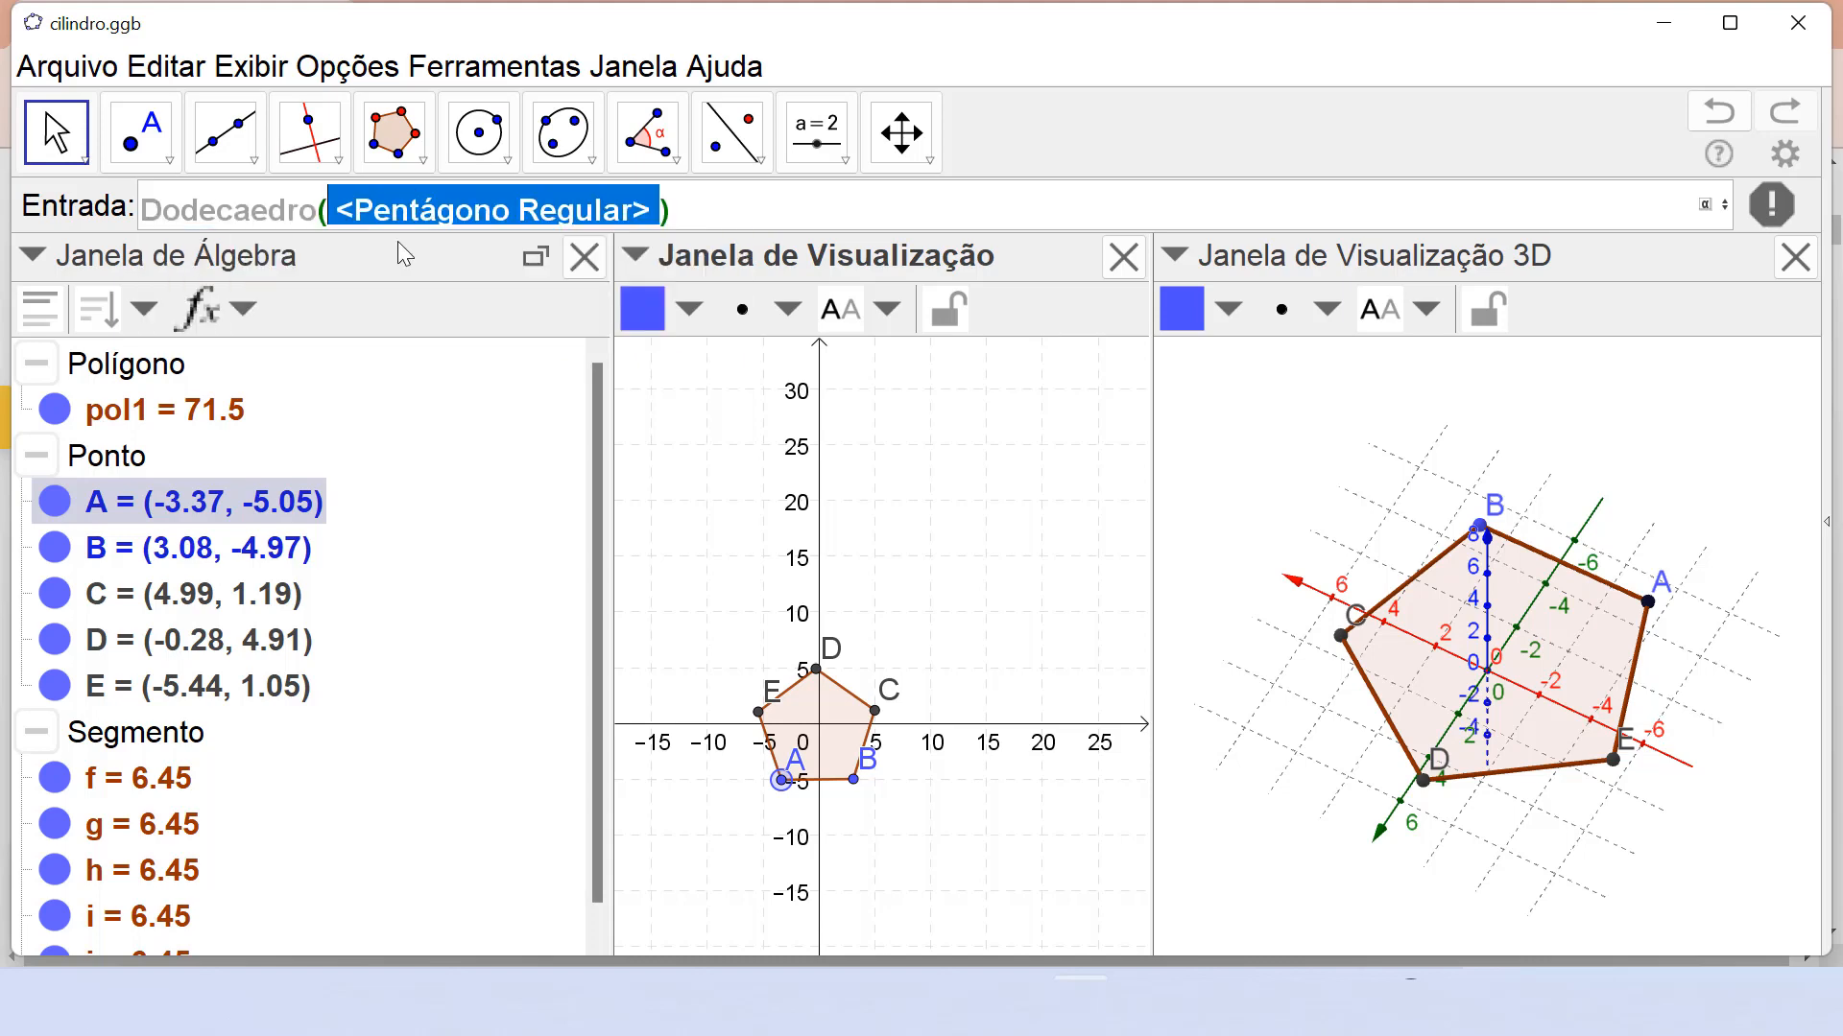
{"action": "type", "text": "pol"}
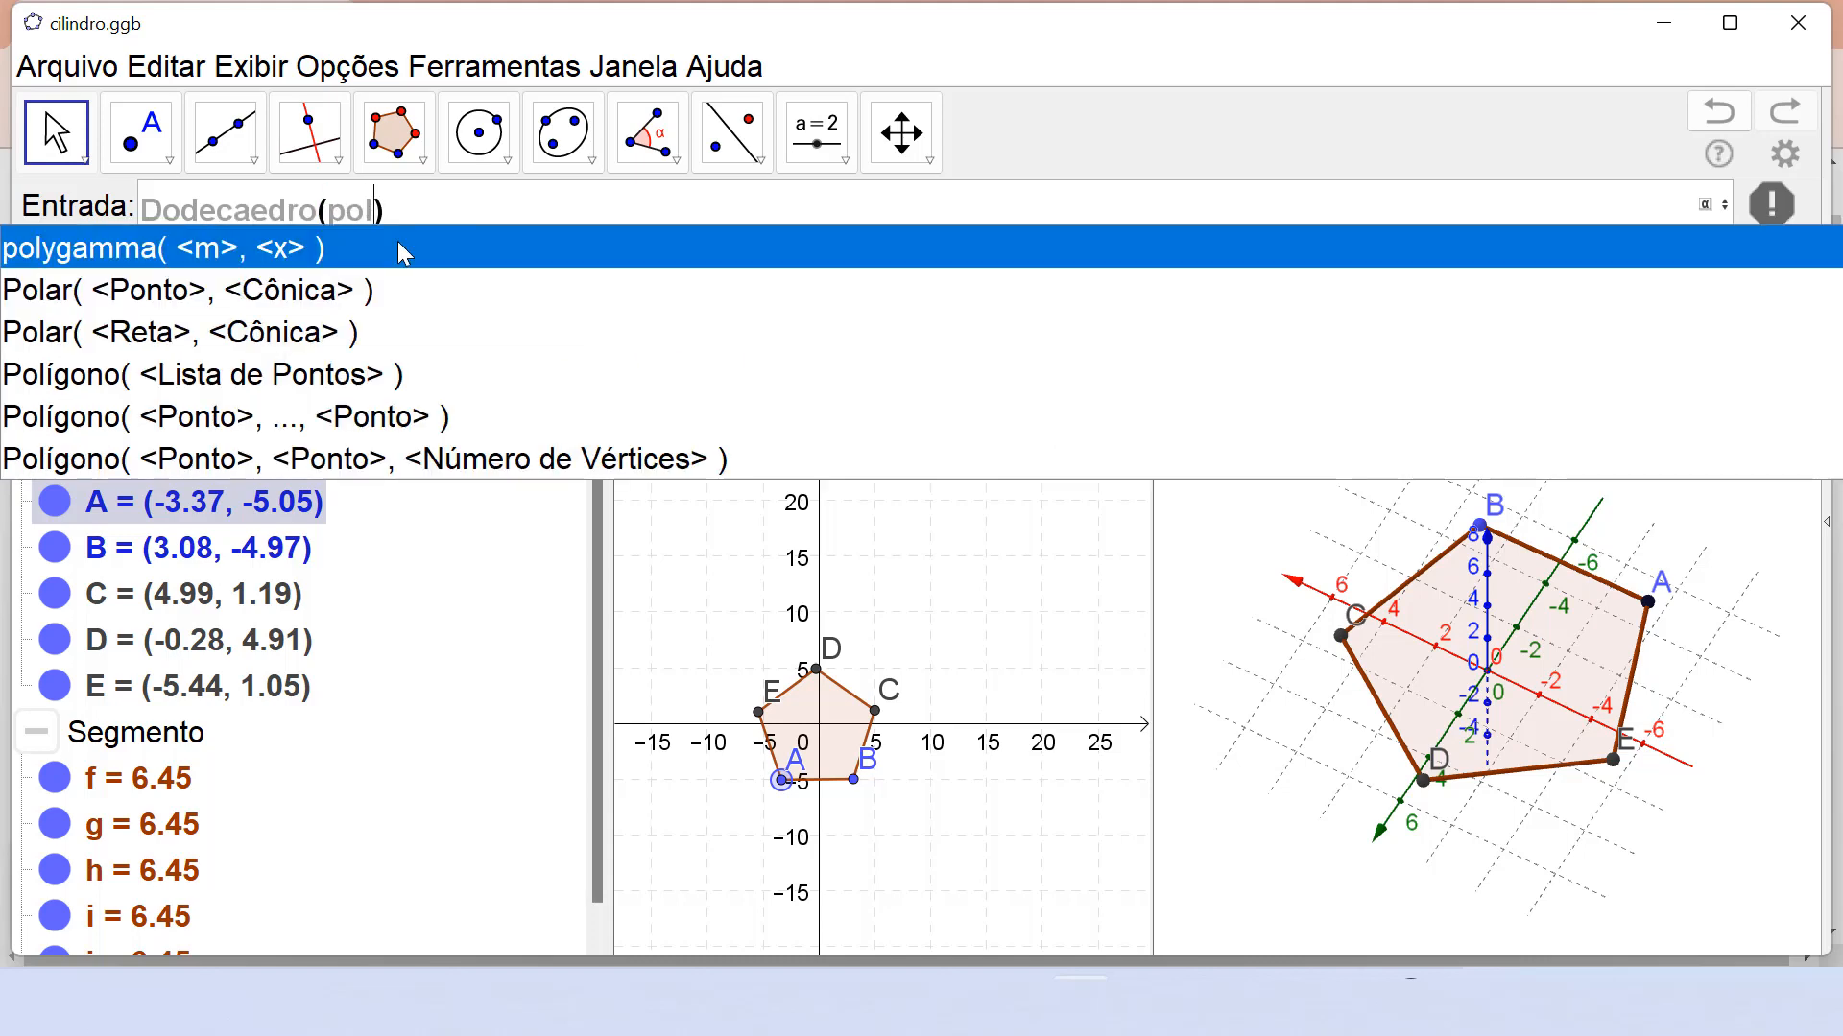
{"action": "type", "text": "1"}
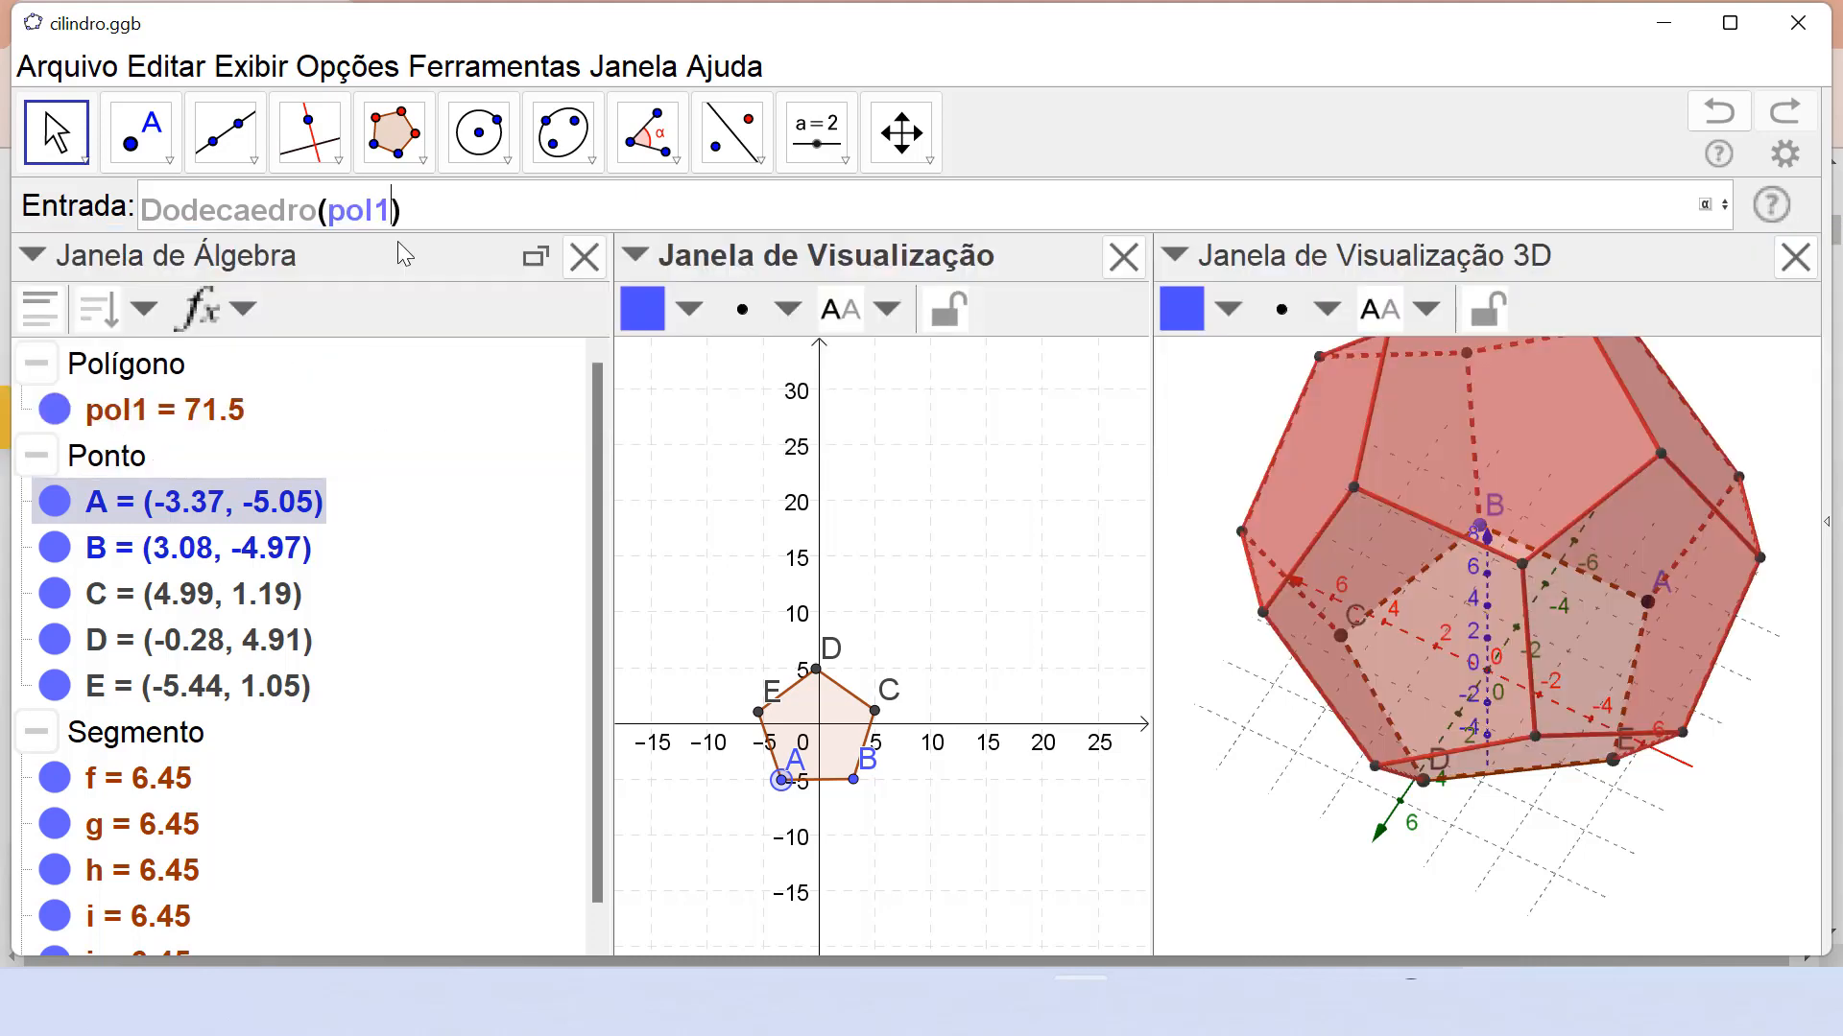
{"action": "key", "text": "Return"}
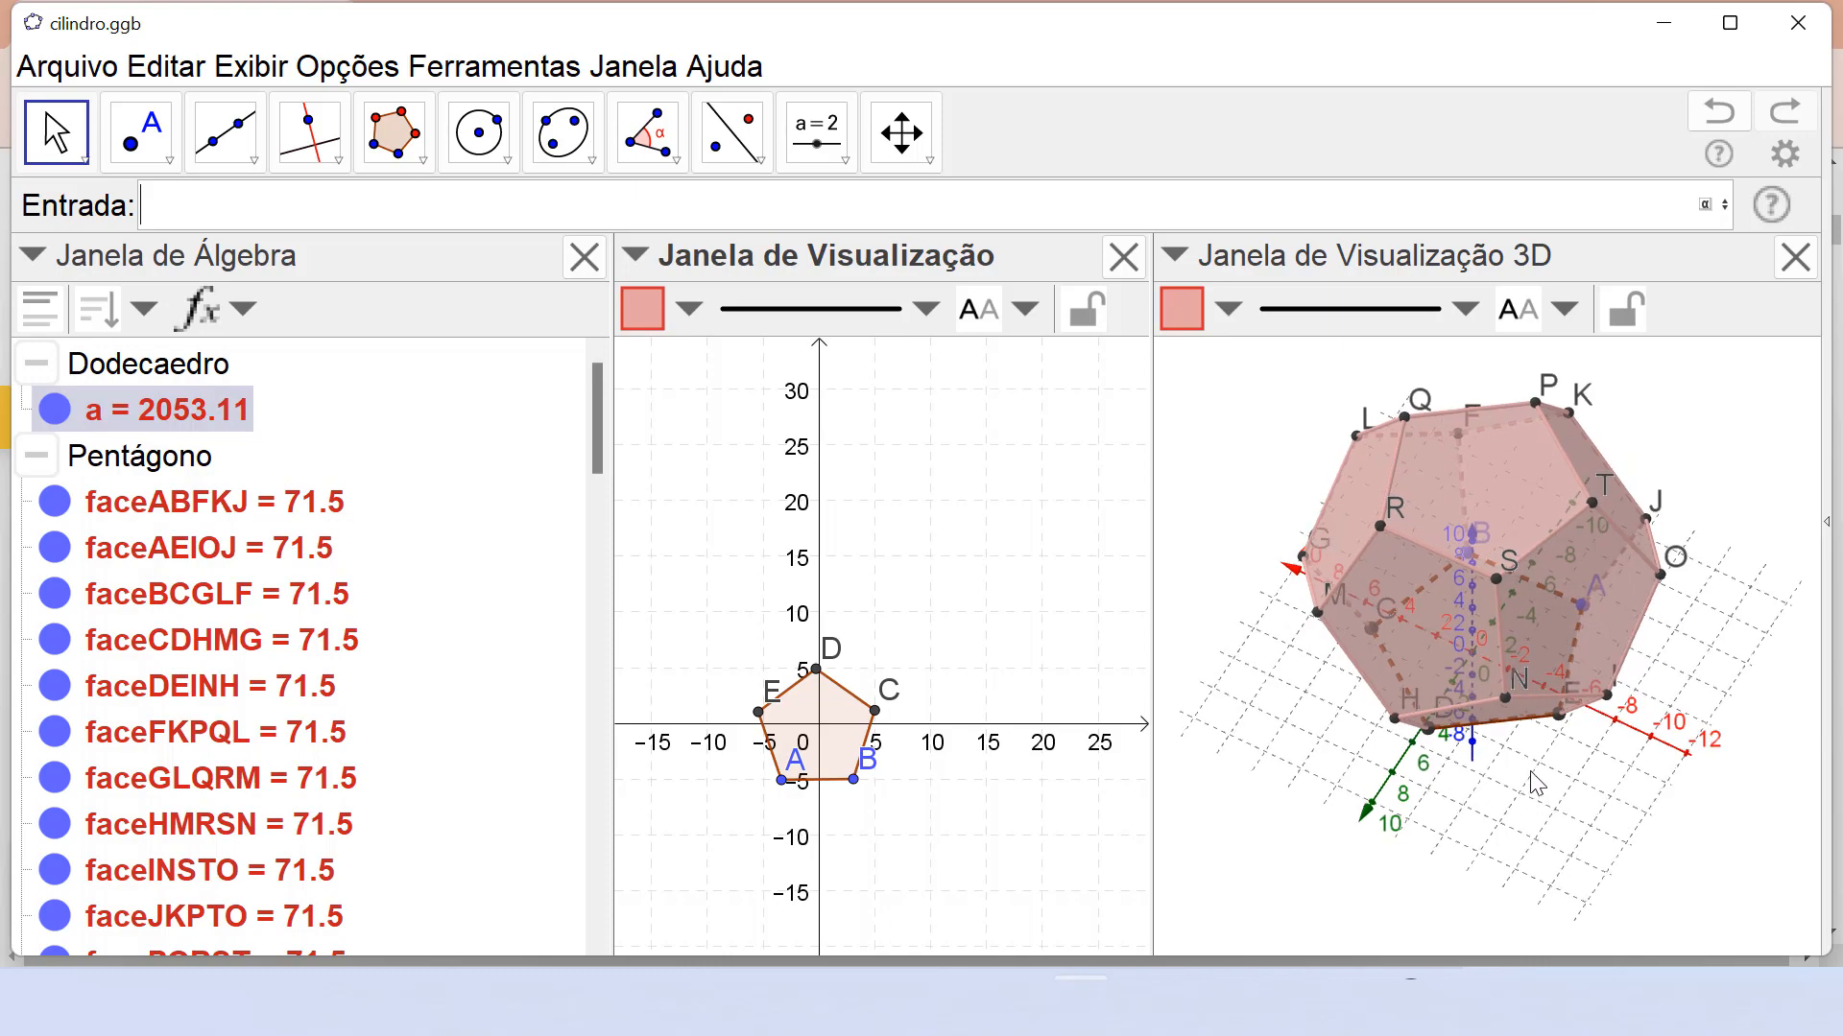
Create the net (Planificação) of the dodecahedron and hide the original solid a.
{"action": "left_click_drag", "start_coordinate": [1538, 784], "coordinate": [1451, 774]}
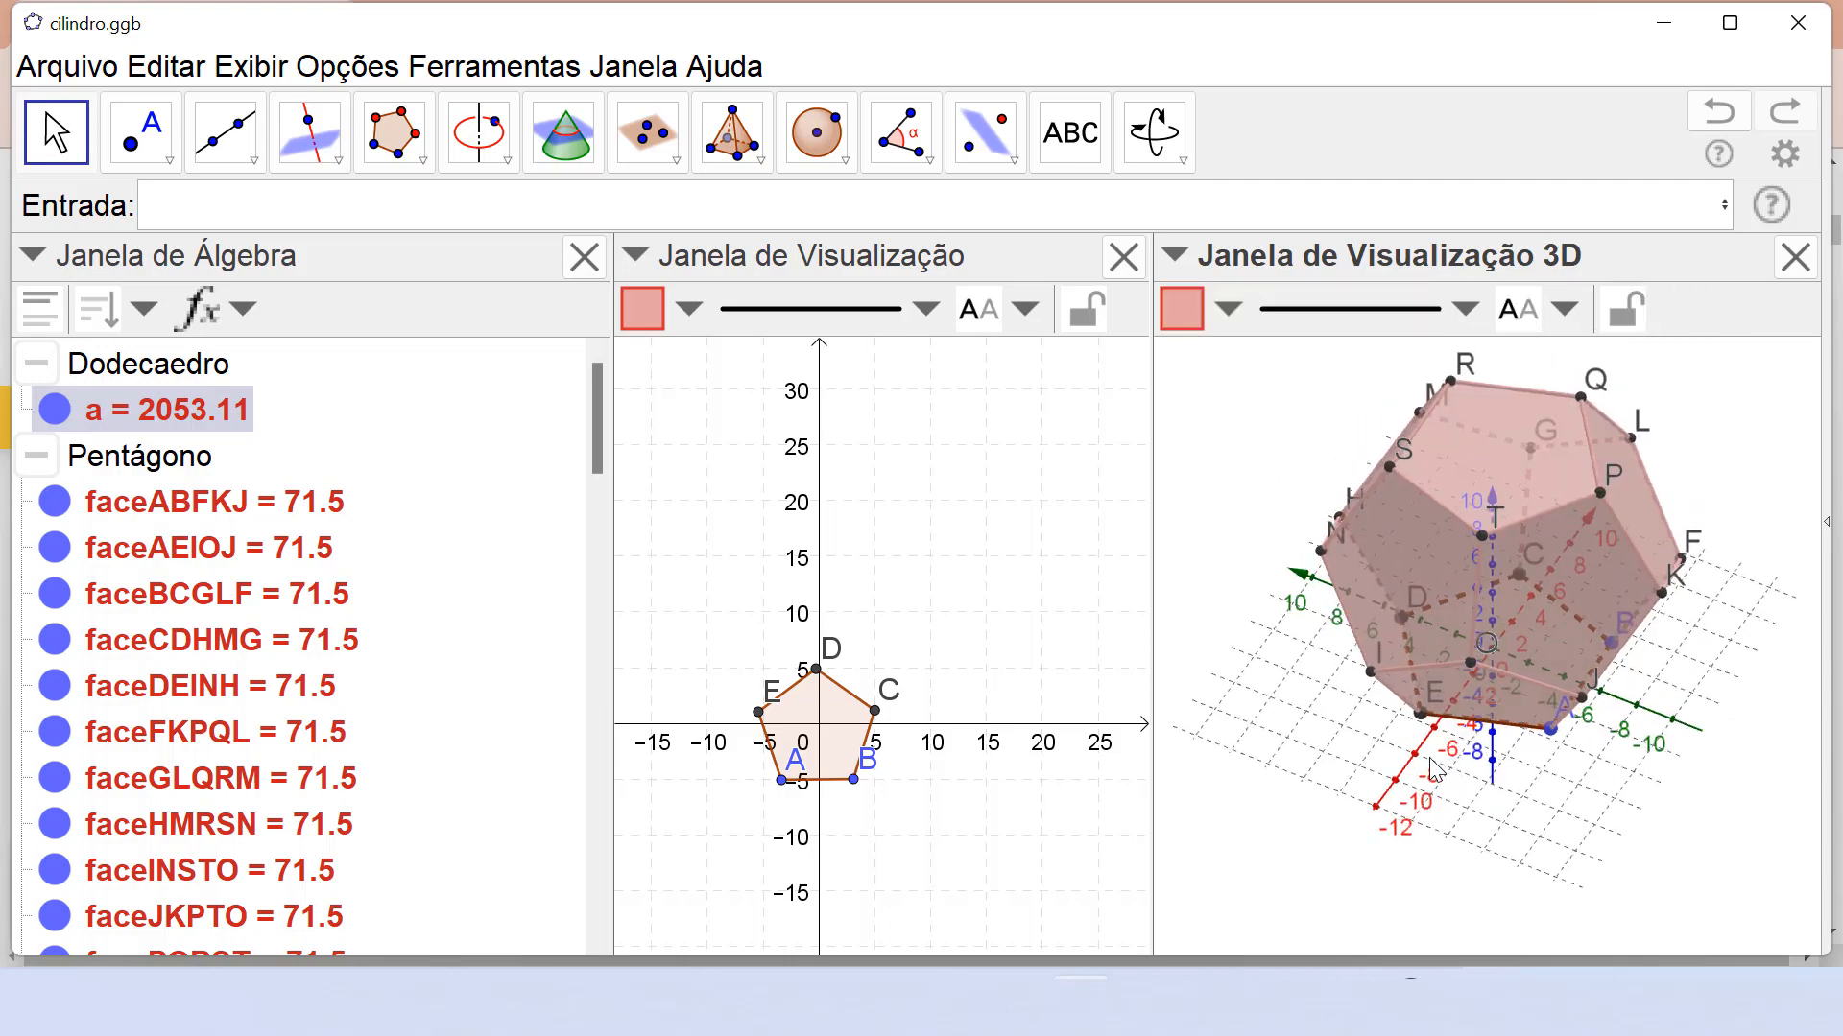
{"action": "left_click", "coordinate": [763, 171]}
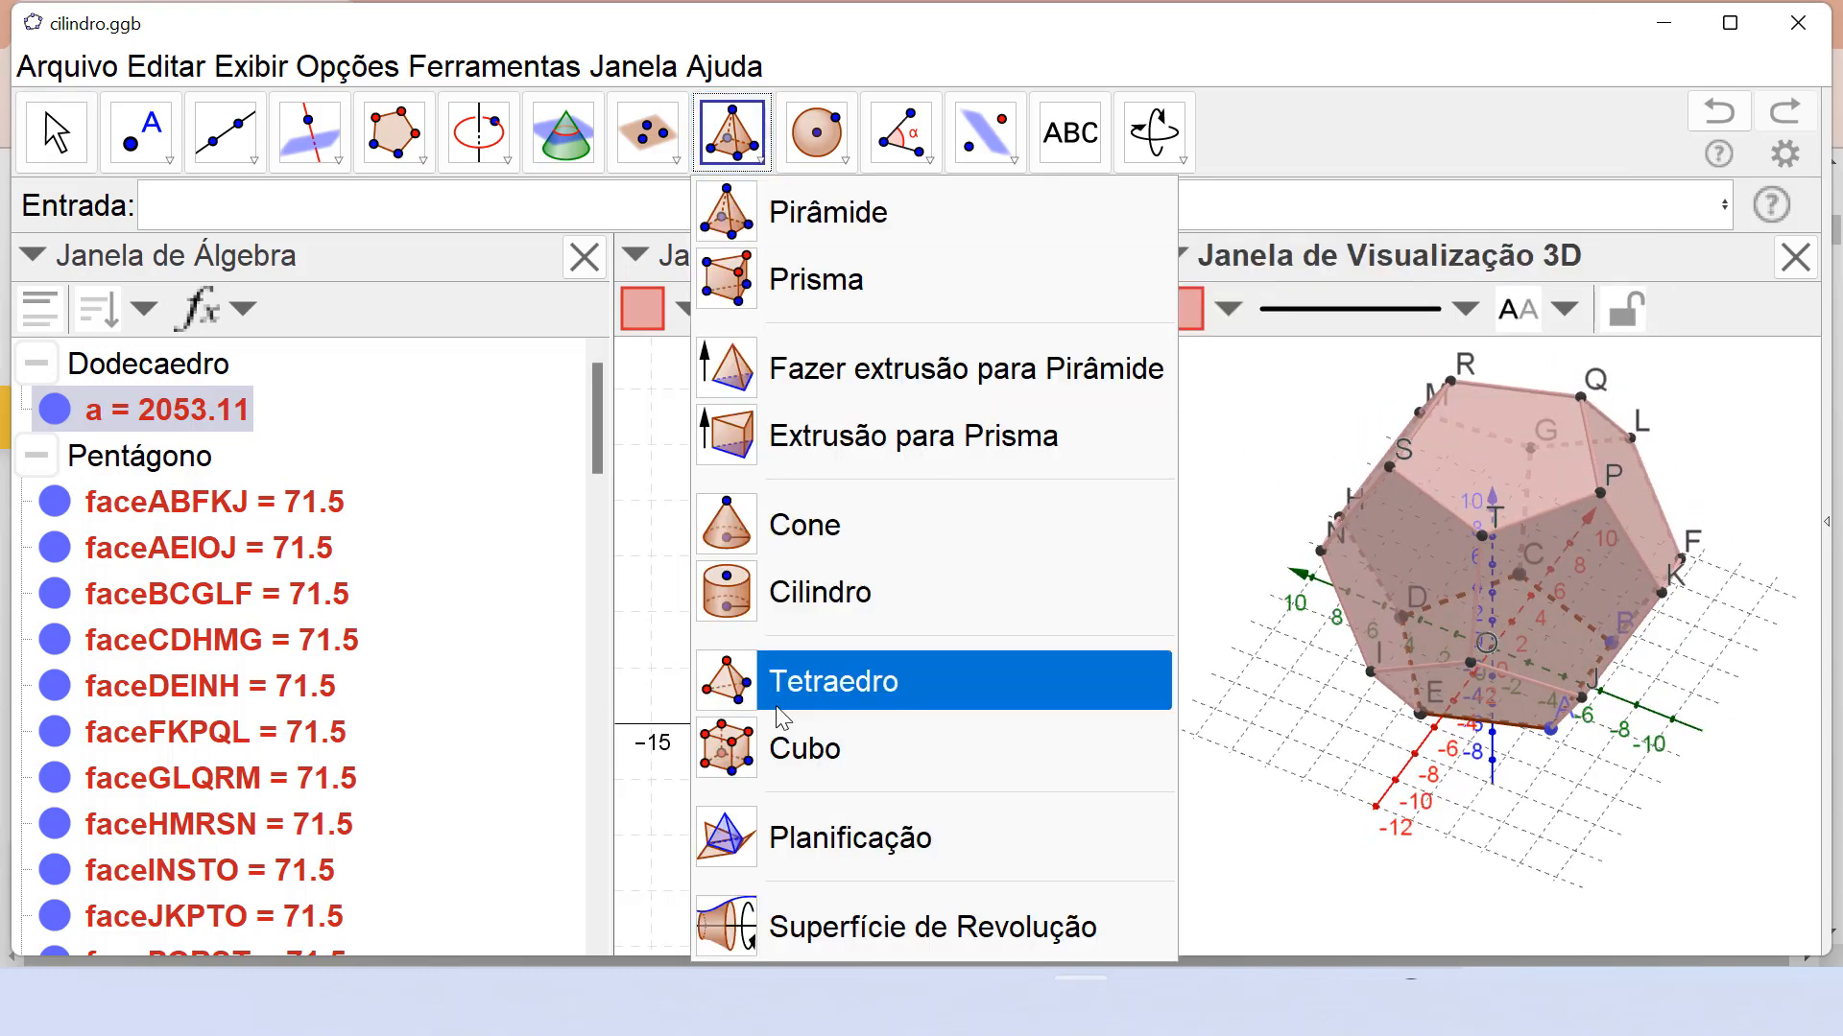
{"action": "left_click", "coordinate": [785, 840]}
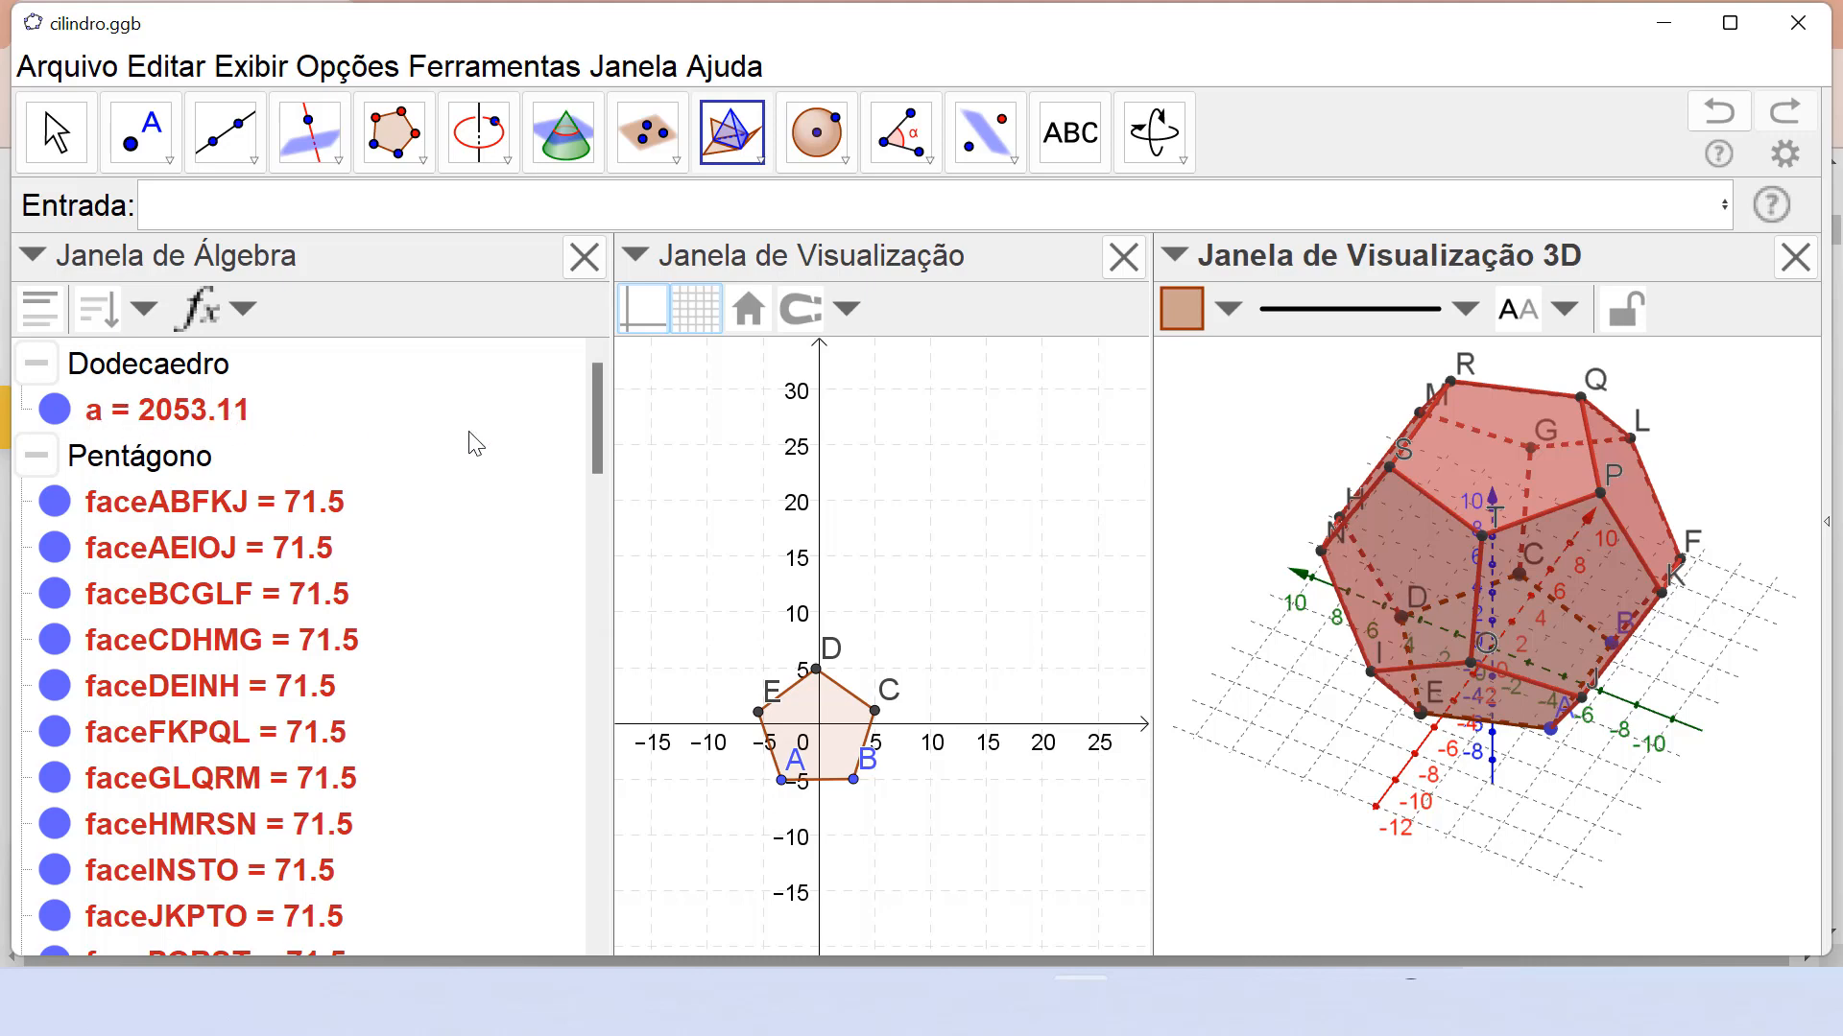
{"action": "left_click", "coordinate": [1403, 537]}
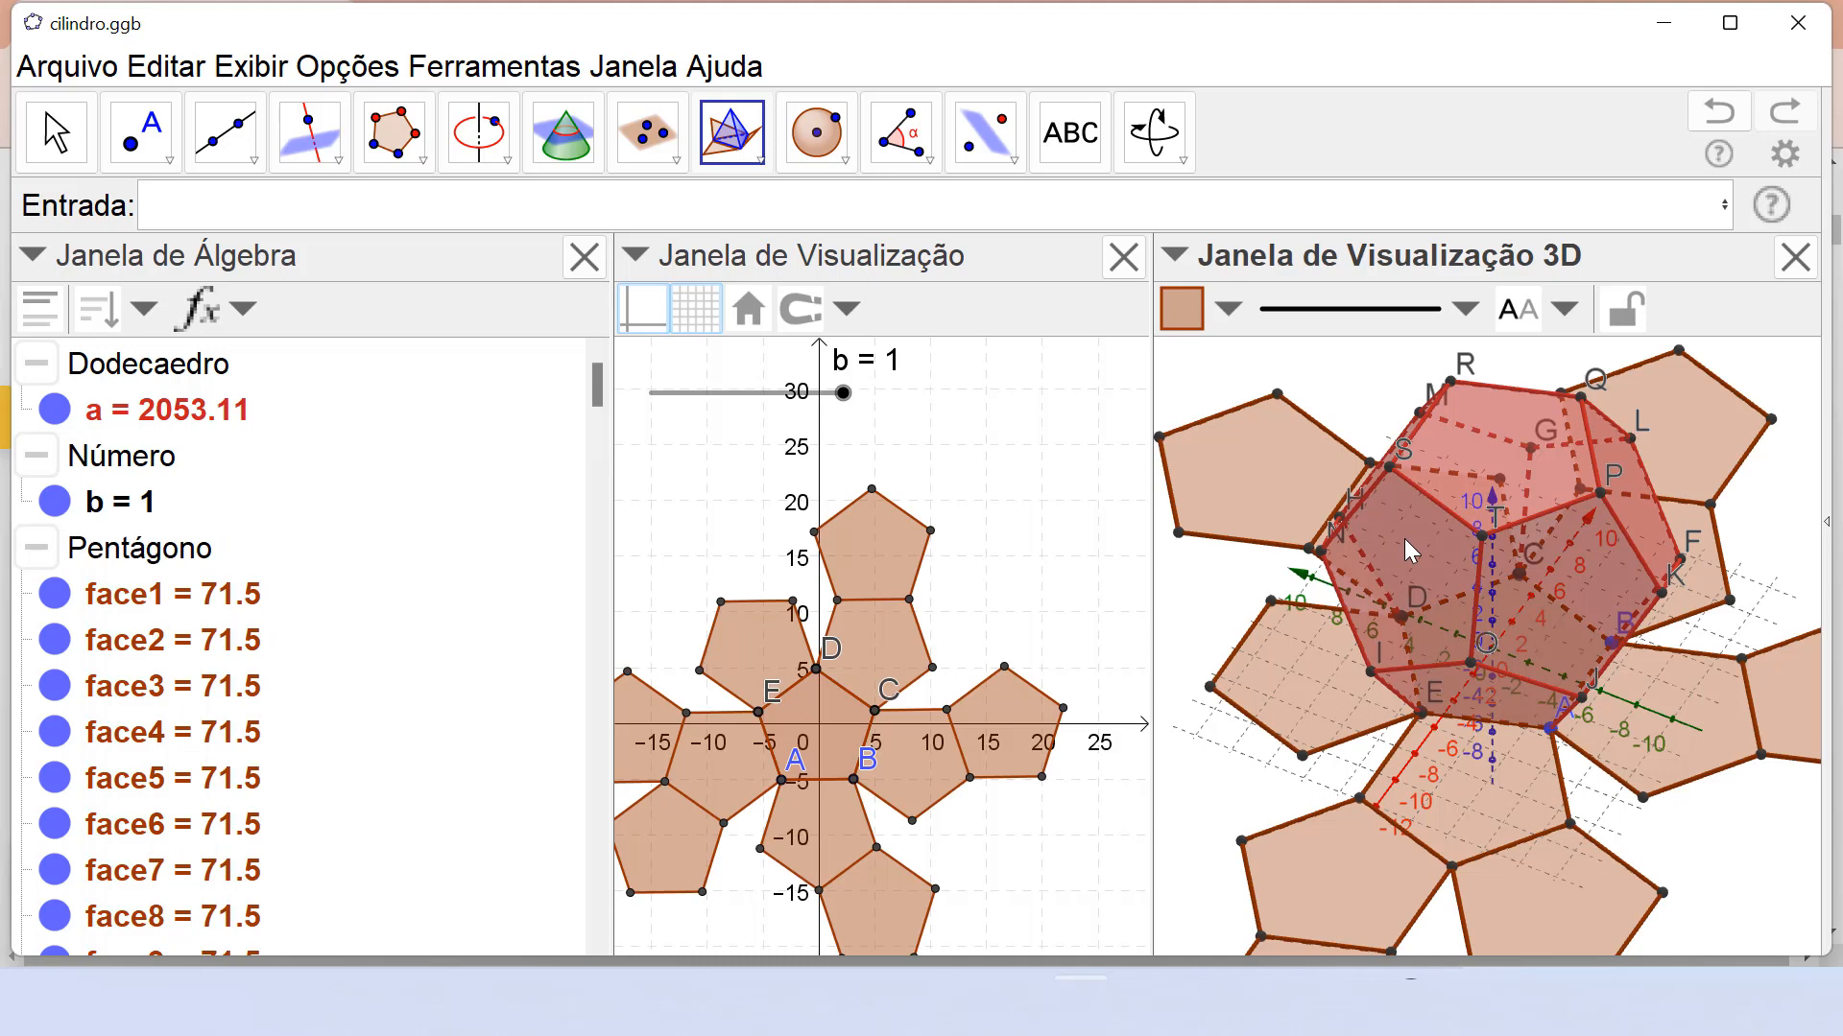
{"action": "left_click", "coordinate": [56, 410]}
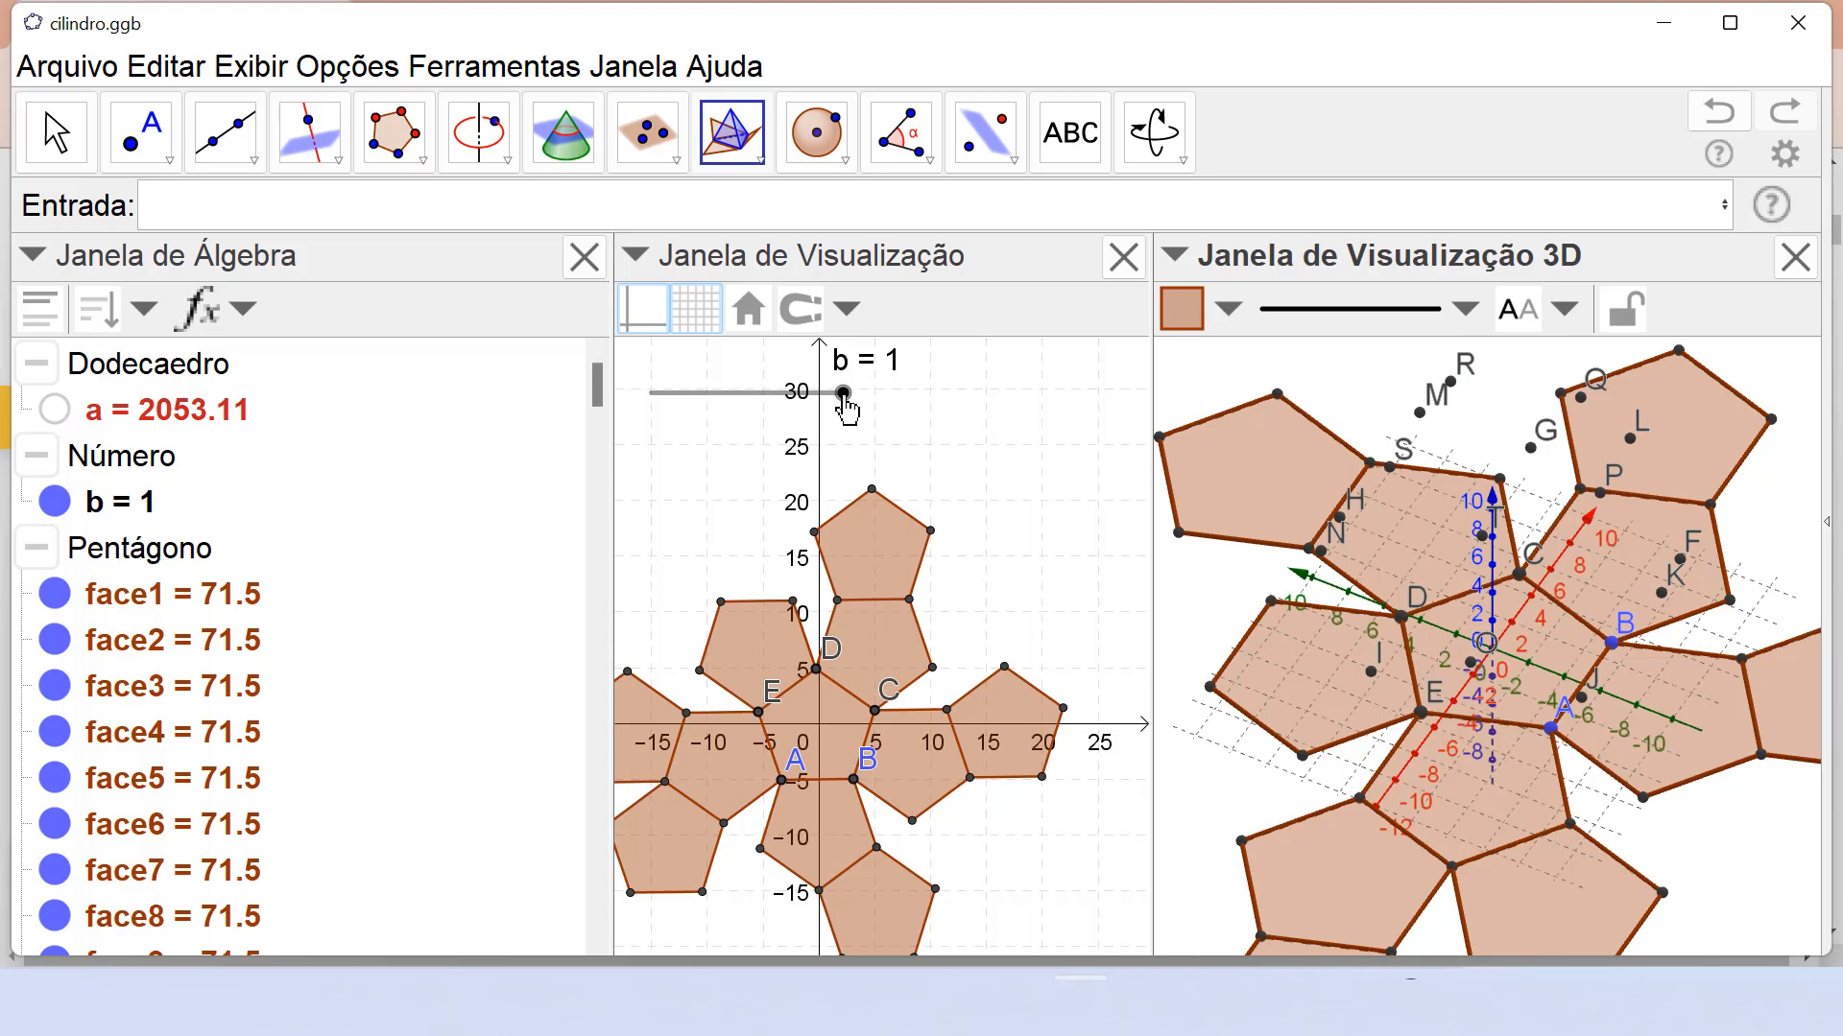
Fold the dodecahedron net completely by setting slider b to 0 and view it from another side in 3D.
{"action": "mouse_move", "coordinate": [845, 401]}
{"action": "left_mouse_down"}
{"action": "mouse_move", "coordinate": [614, 405]}
{"action": "mouse_move", "coordinate": [839, 395]}
{"action": "mouse_move", "coordinate": [631, 415]}
{"action": "mouse_move", "coordinate": [863, 418]}
{"action": "left_mouse_up"}
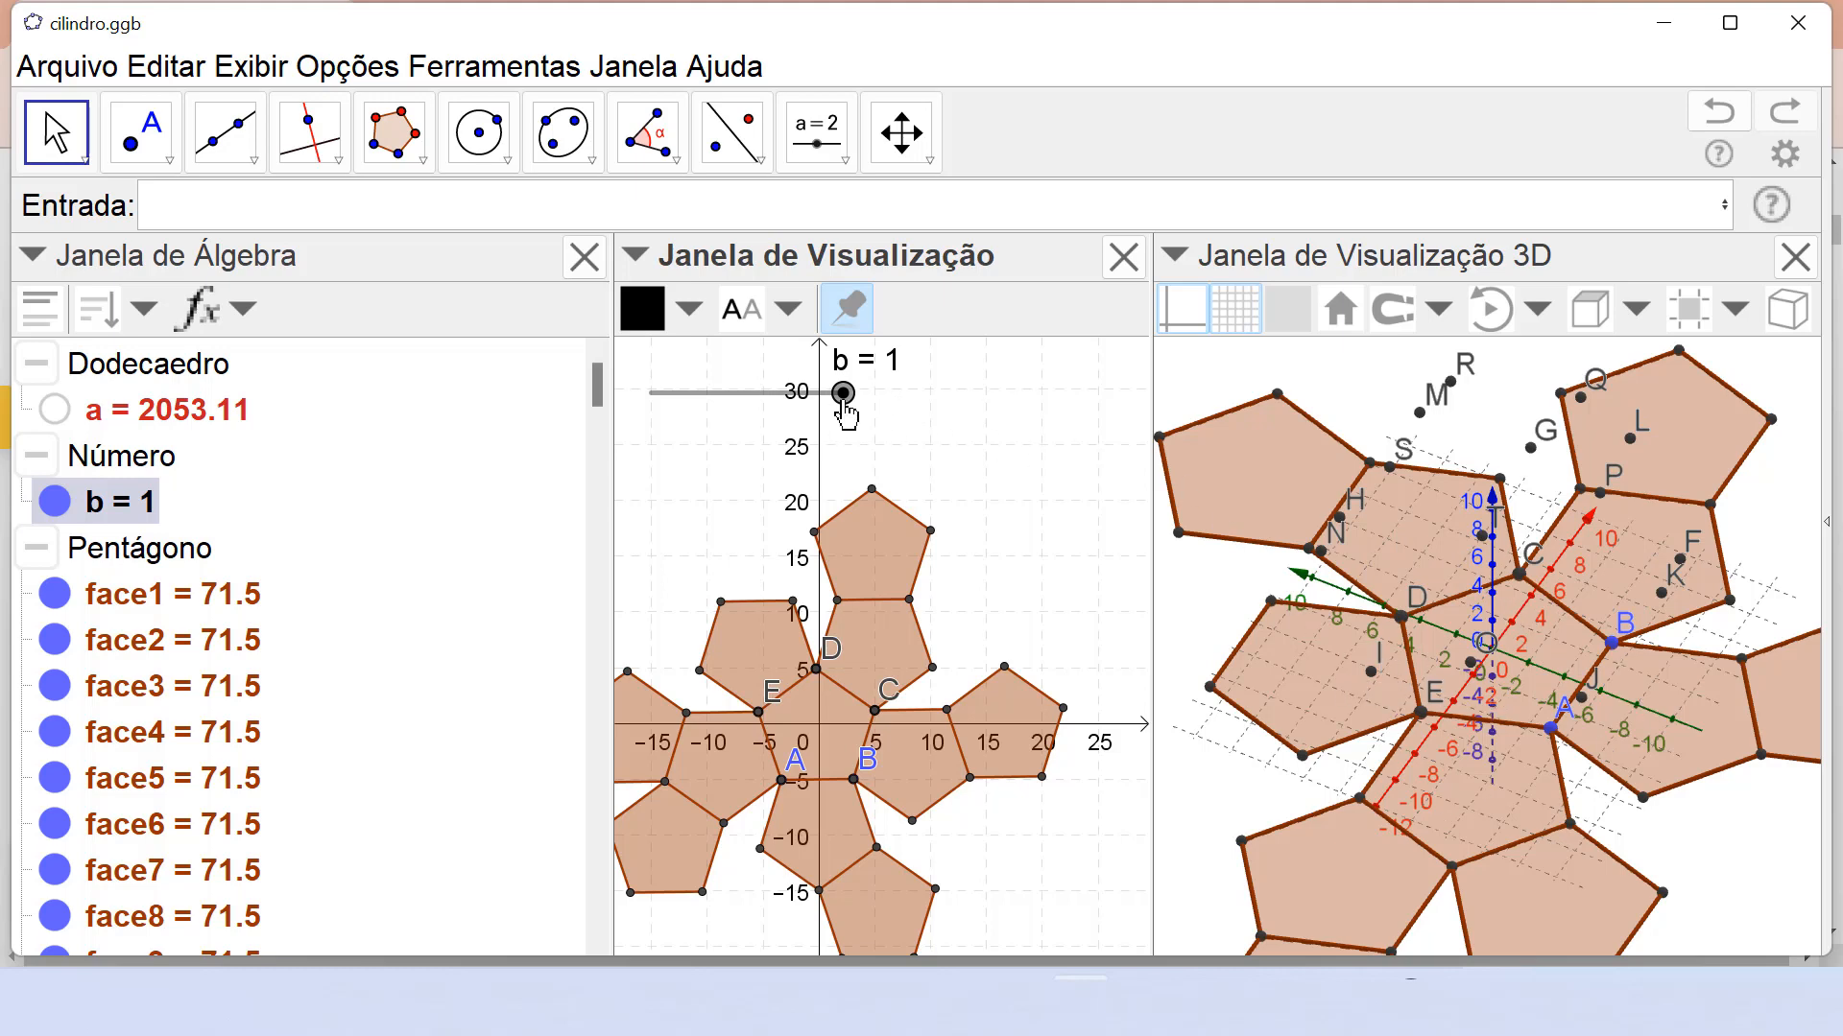
{"action": "left_click_drag", "start_coordinate": [843, 392], "coordinate": [631, 417]}
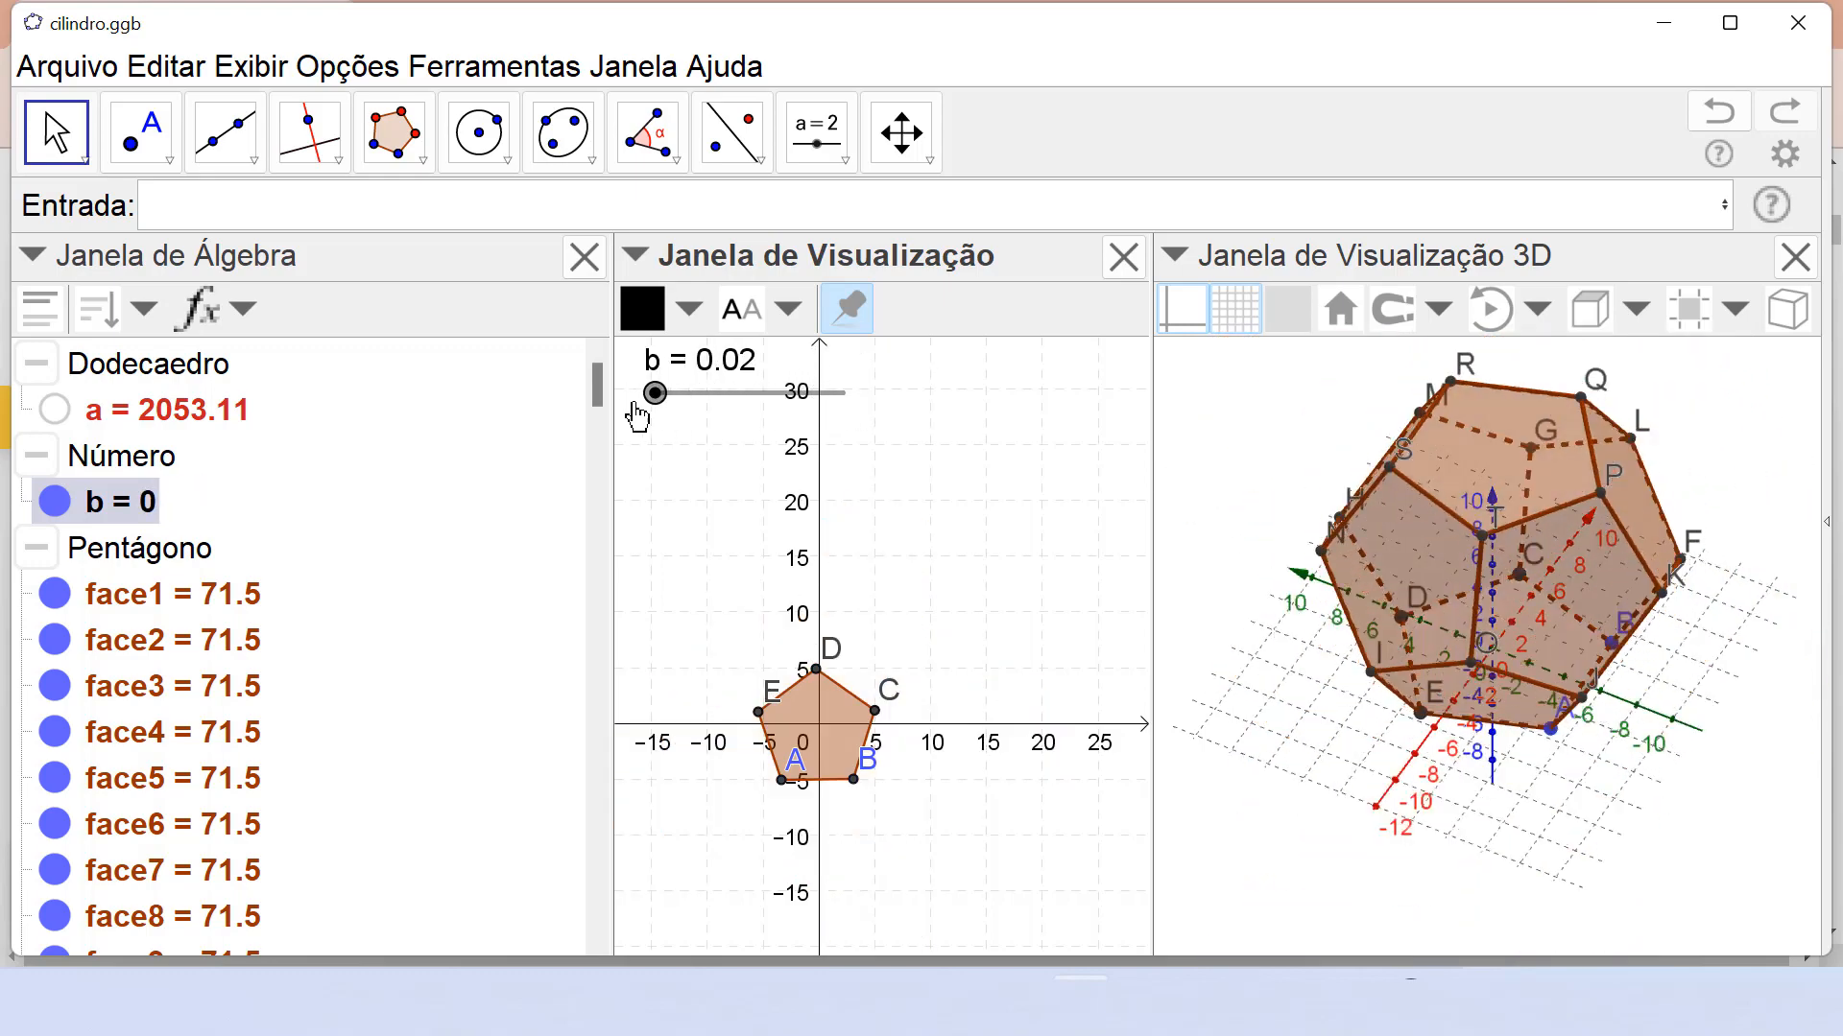
{"action": "left_click", "coordinate": [1490, 658]}
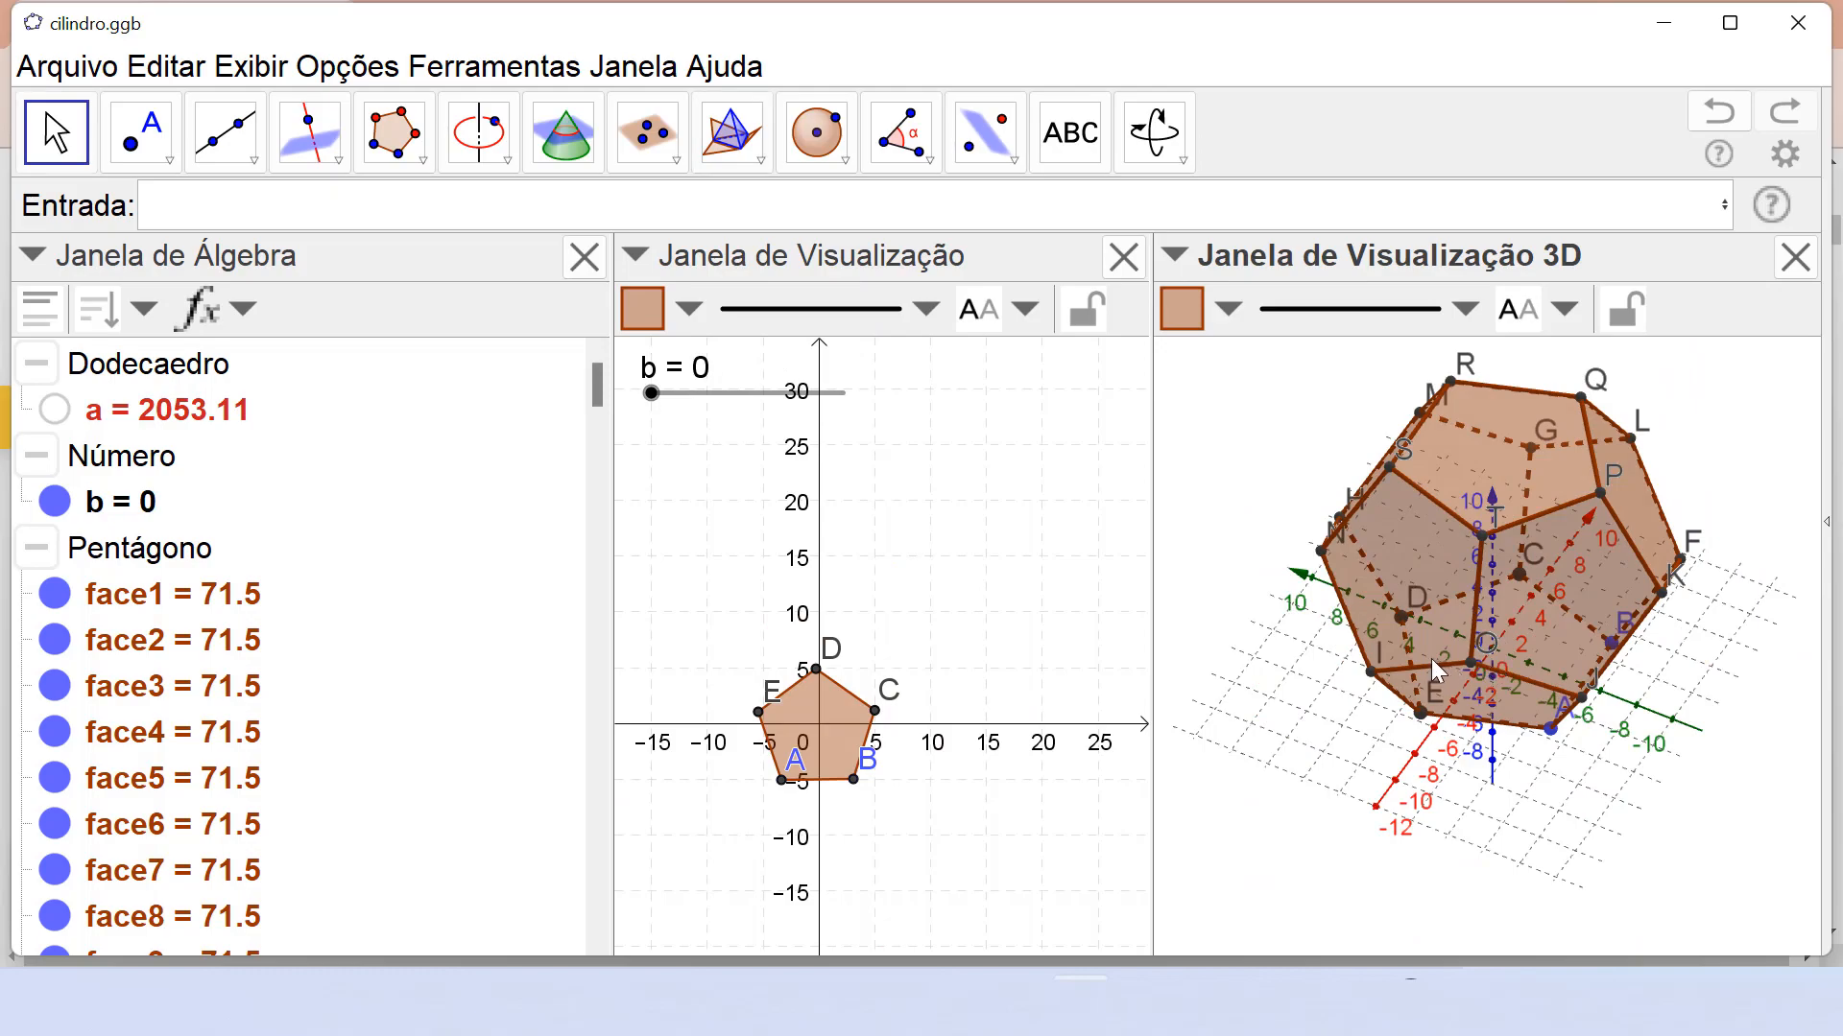
{"action": "mouse_move", "coordinate": [1318, 671]}
{"action": "left_mouse_down"}
{"action": "mouse_move", "coordinate": [1432, 653]}
{"action": "mouse_move", "coordinate": [1412, 618]}
{"action": "mouse_move", "coordinate": [1389, 687]}
{"action": "mouse_move", "coordinate": [1436, 654]}
{"action": "mouse_move", "coordinate": [1338, 672]}
{"action": "mouse_move", "coordinate": [1363, 630]}
{"action": "mouse_move", "coordinate": [1439, 649]}
{"action": "mouse_move", "coordinate": [1404, 674]}
{"action": "mouse_move", "coordinate": [1428, 662]}
{"action": "mouse_move", "coordinate": [1372, 653]}
{"action": "mouse_move", "coordinate": [1403, 671]}
{"action": "mouse_move", "coordinate": [1391, 684]}
{"action": "mouse_move", "coordinate": [1299, 657]}
{"action": "mouse_move", "coordinate": [1312, 685]}
{"action": "left_mouse_up"}
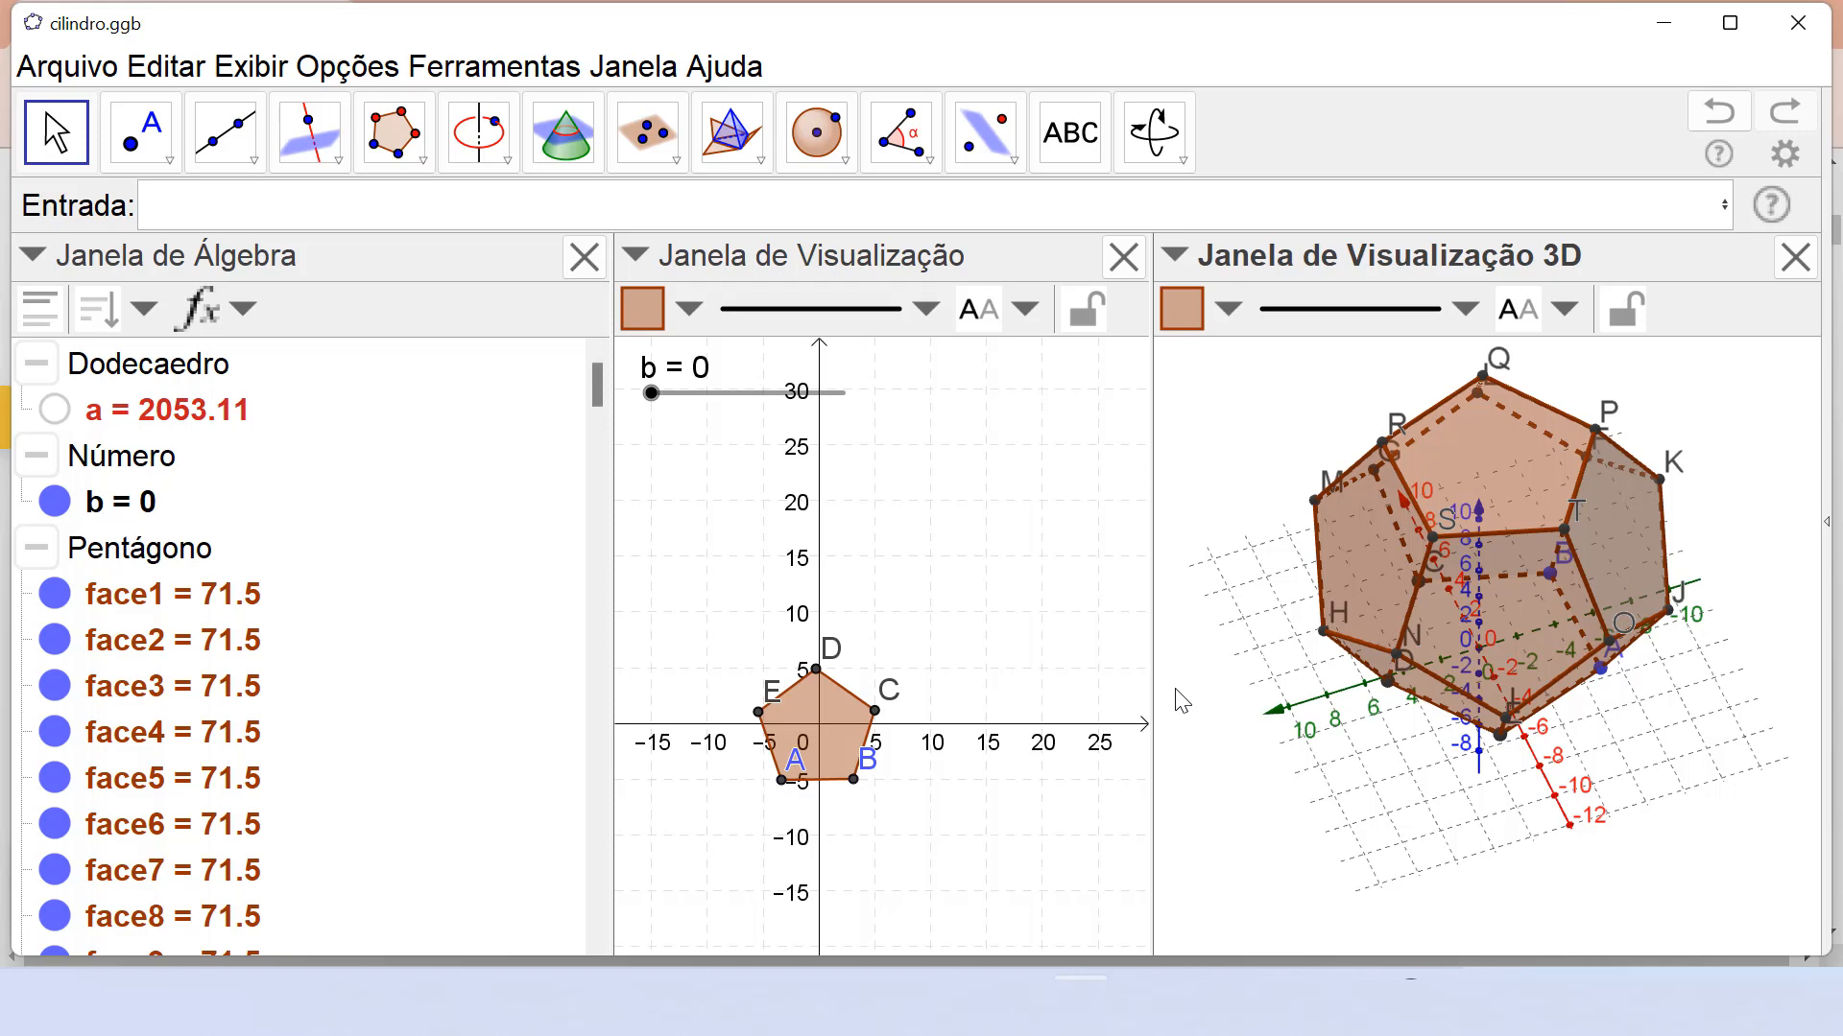
Save the construction as a new file named dodeca.
{"action": "left_click", "coordinate": [36, 69]}
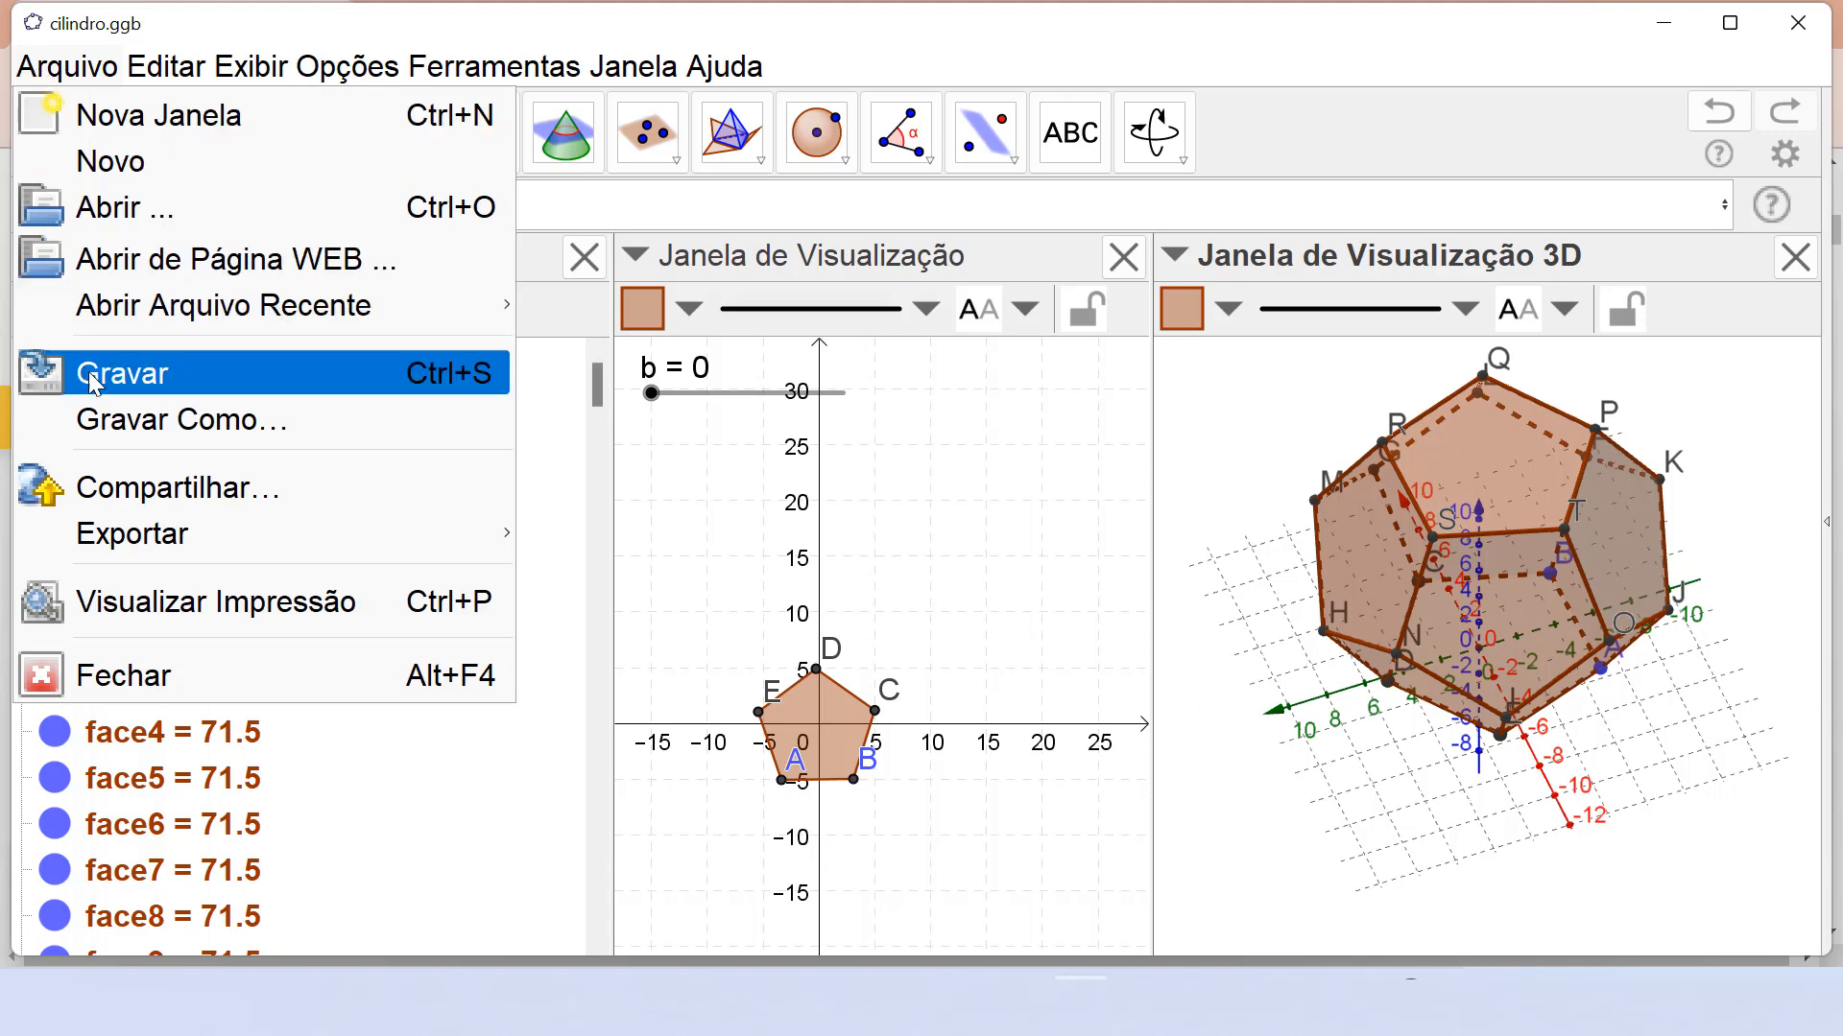
{"action": "left_click", "coordinate": [119, 420]}
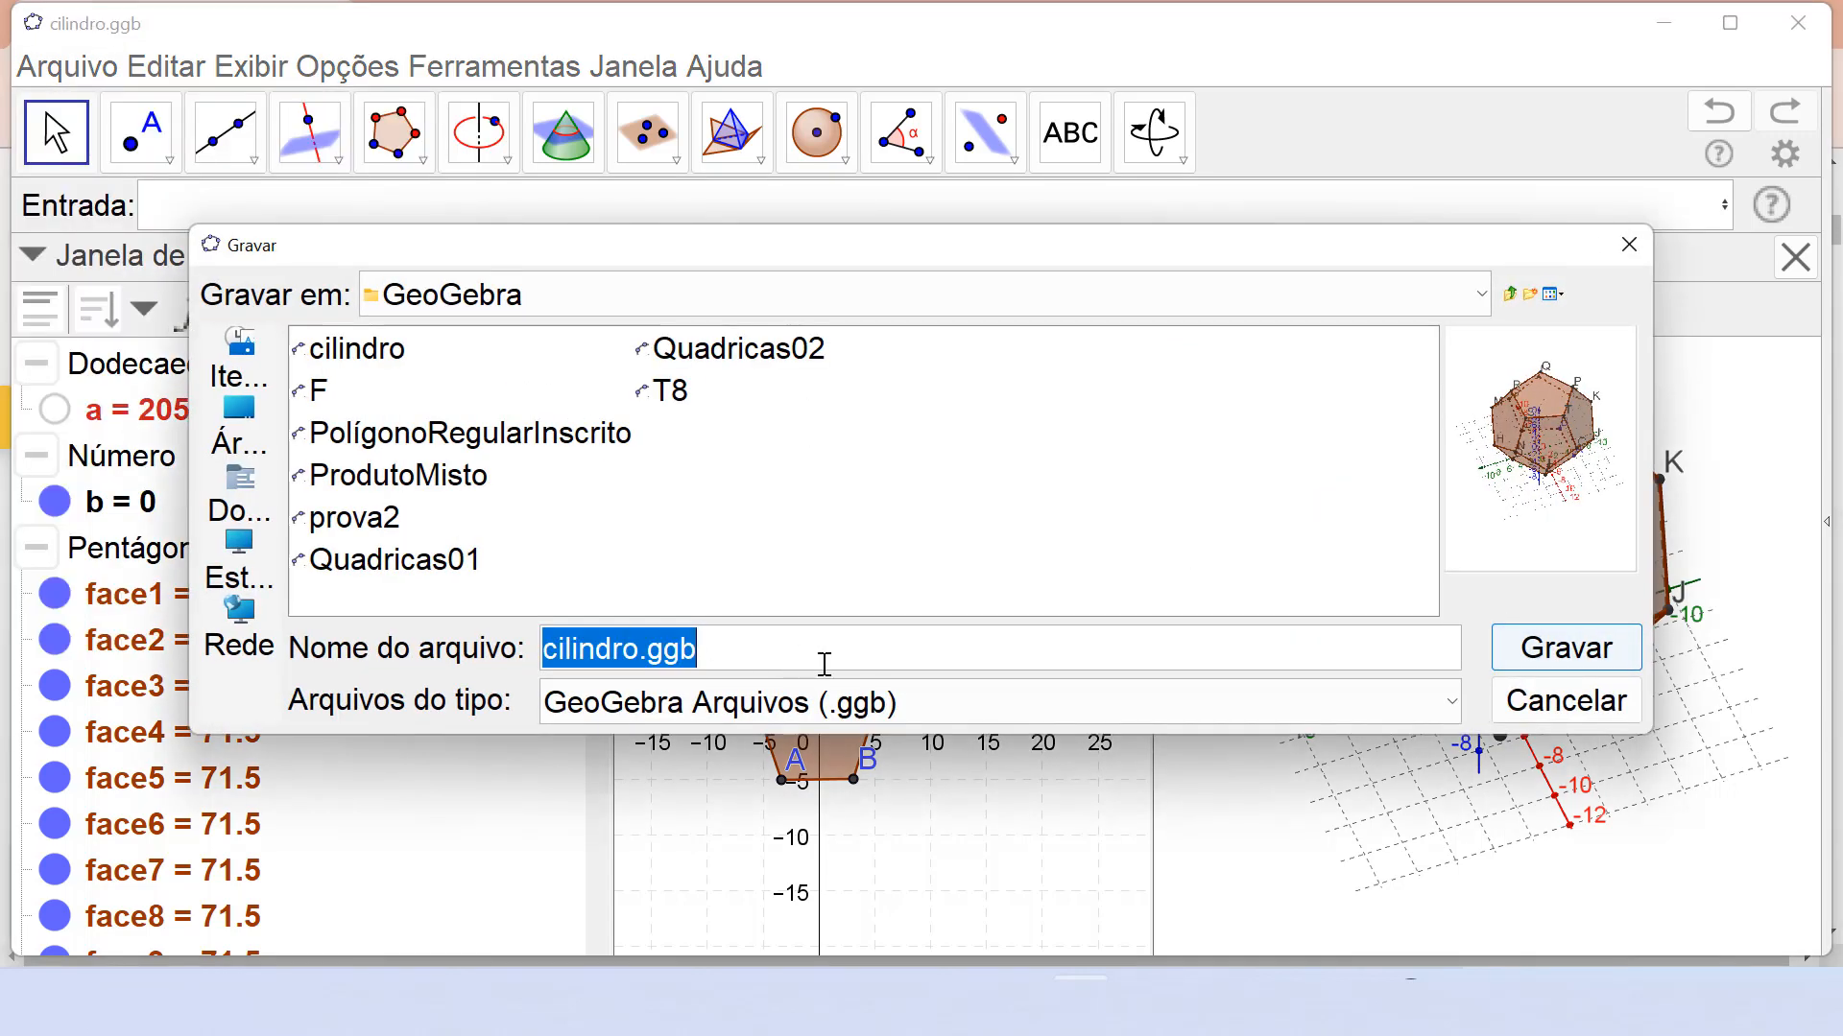
{"action": "key", "text": "BackSpace"}
{"action": "type", "text": "dodeca"}
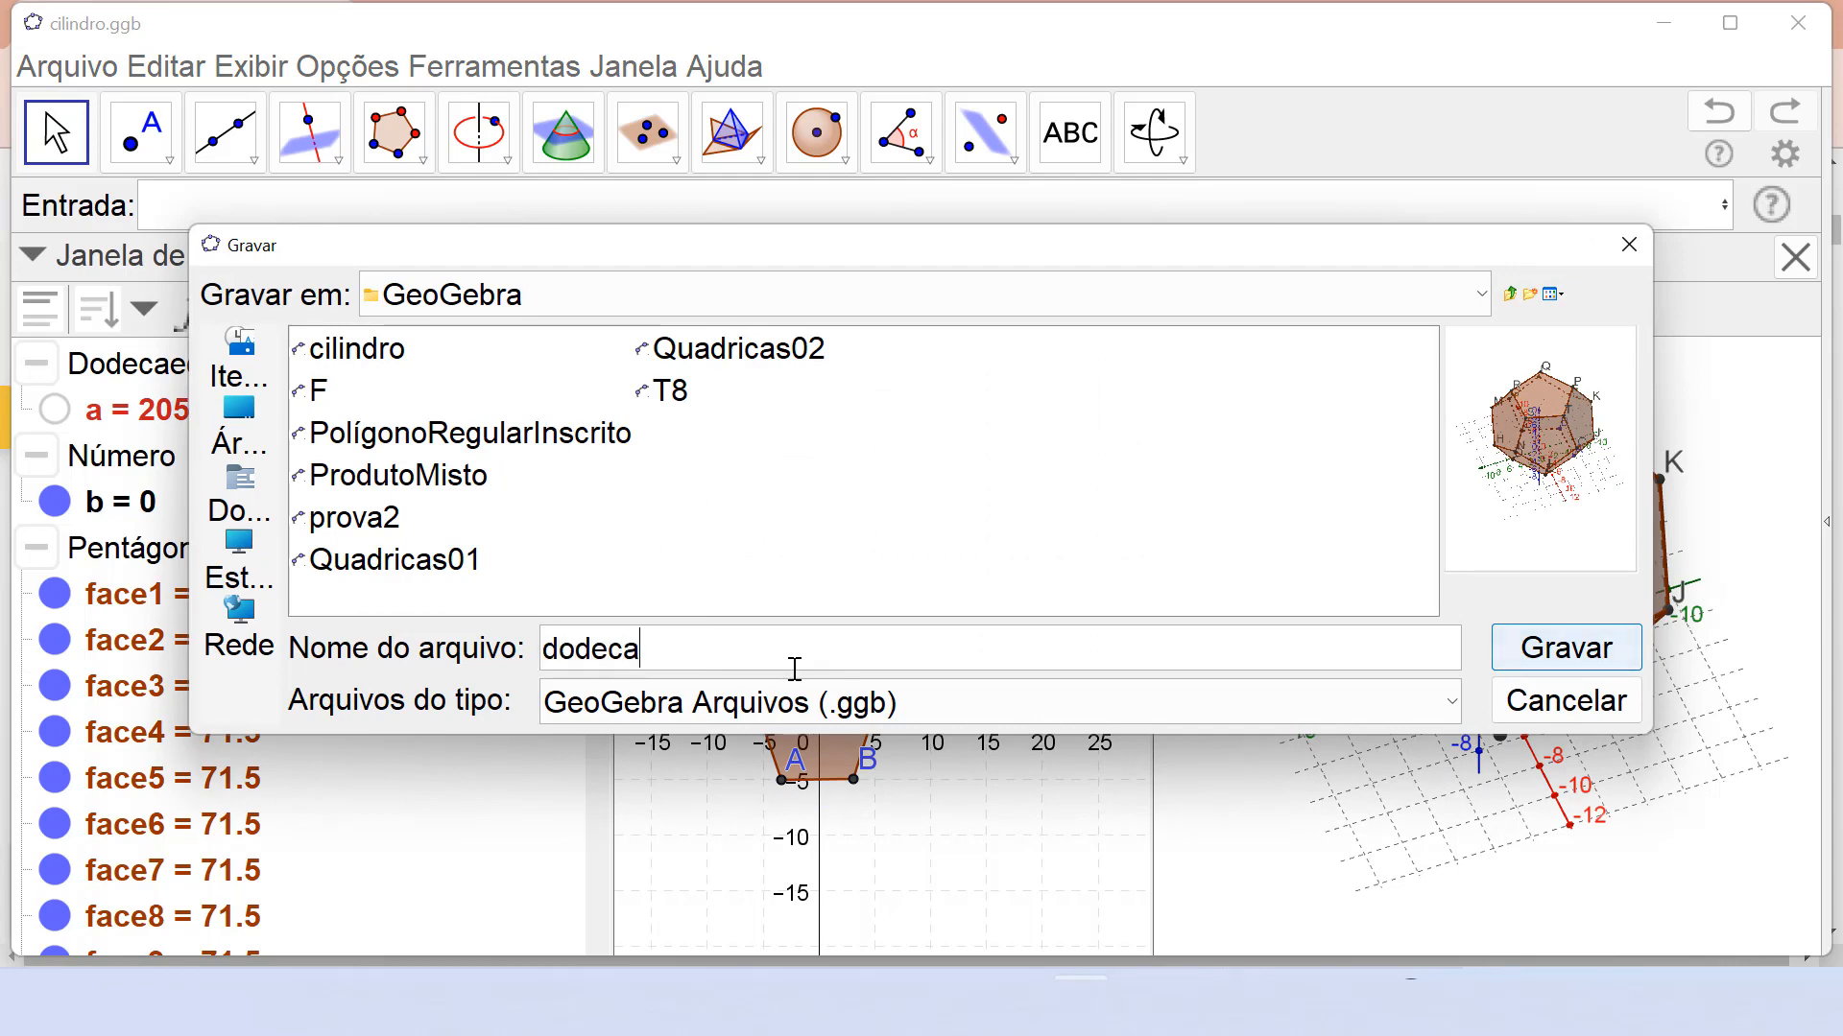
{"action": "left_click", "coordinate": [1566, 647]}
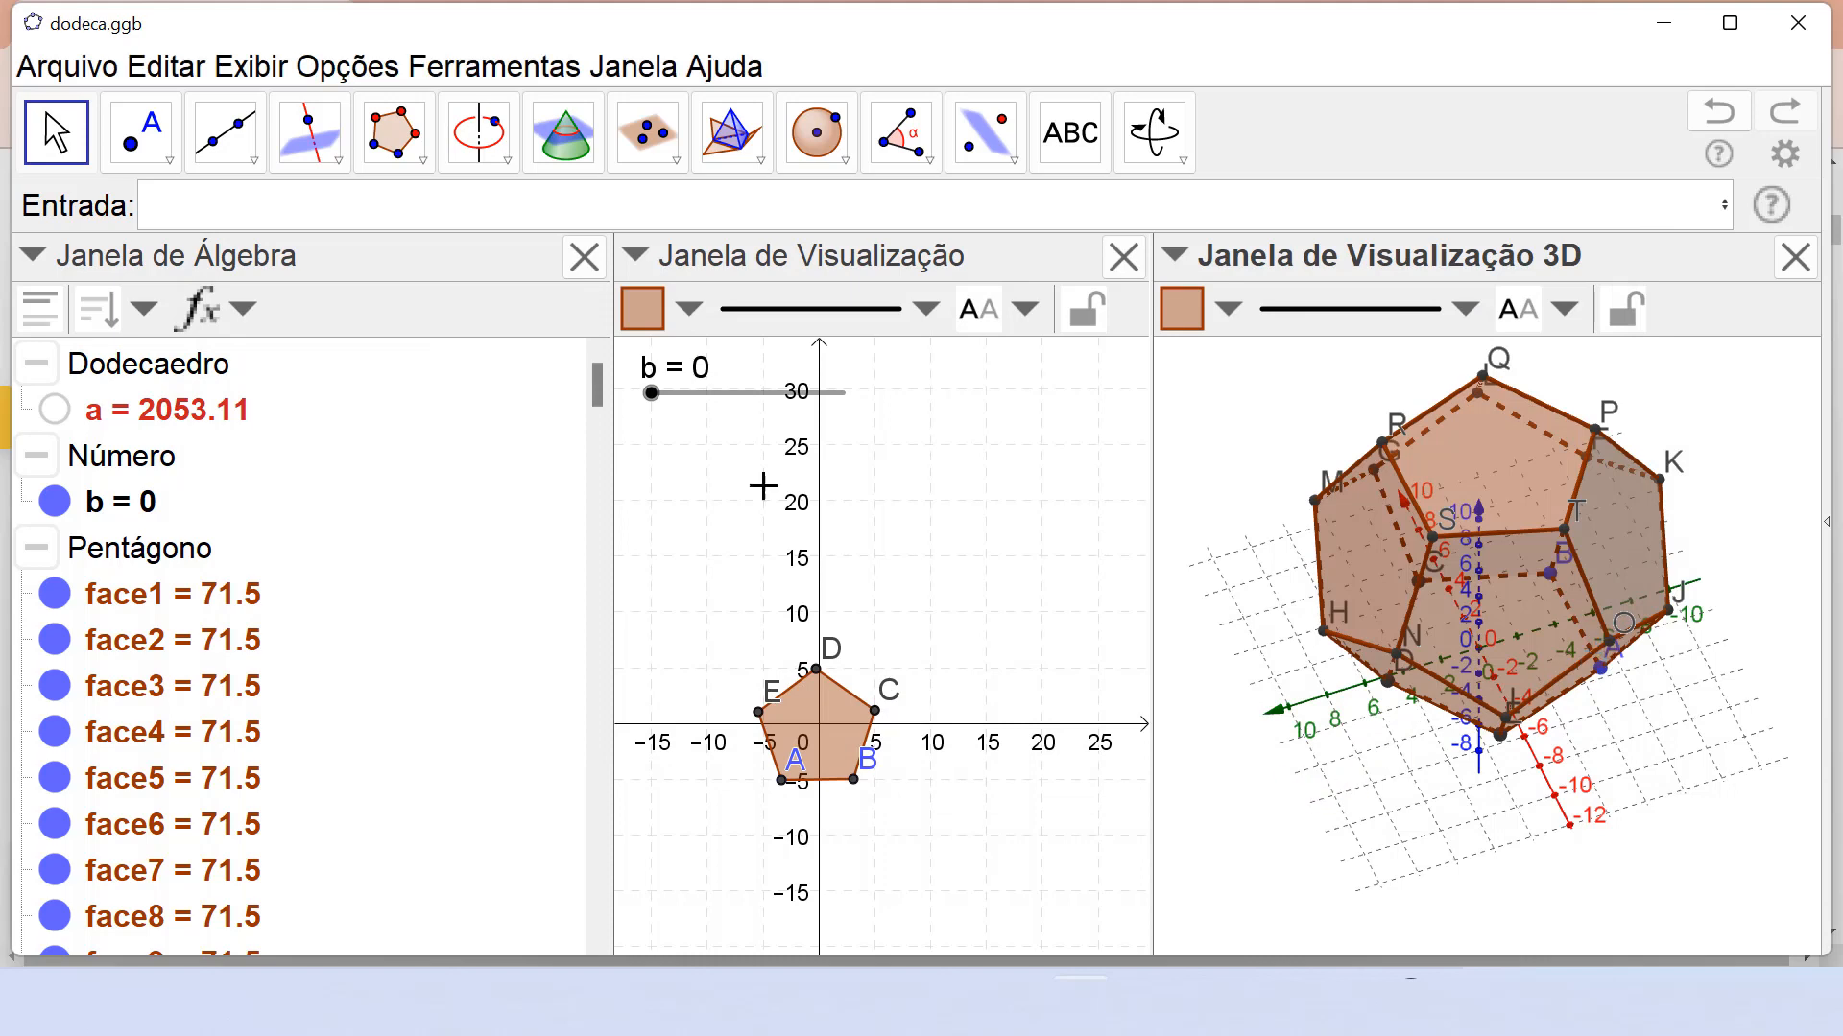
Start a new blank construction, discarding unsaved modifications.
{"action": "left_click", "coordinate": [65, 67]}
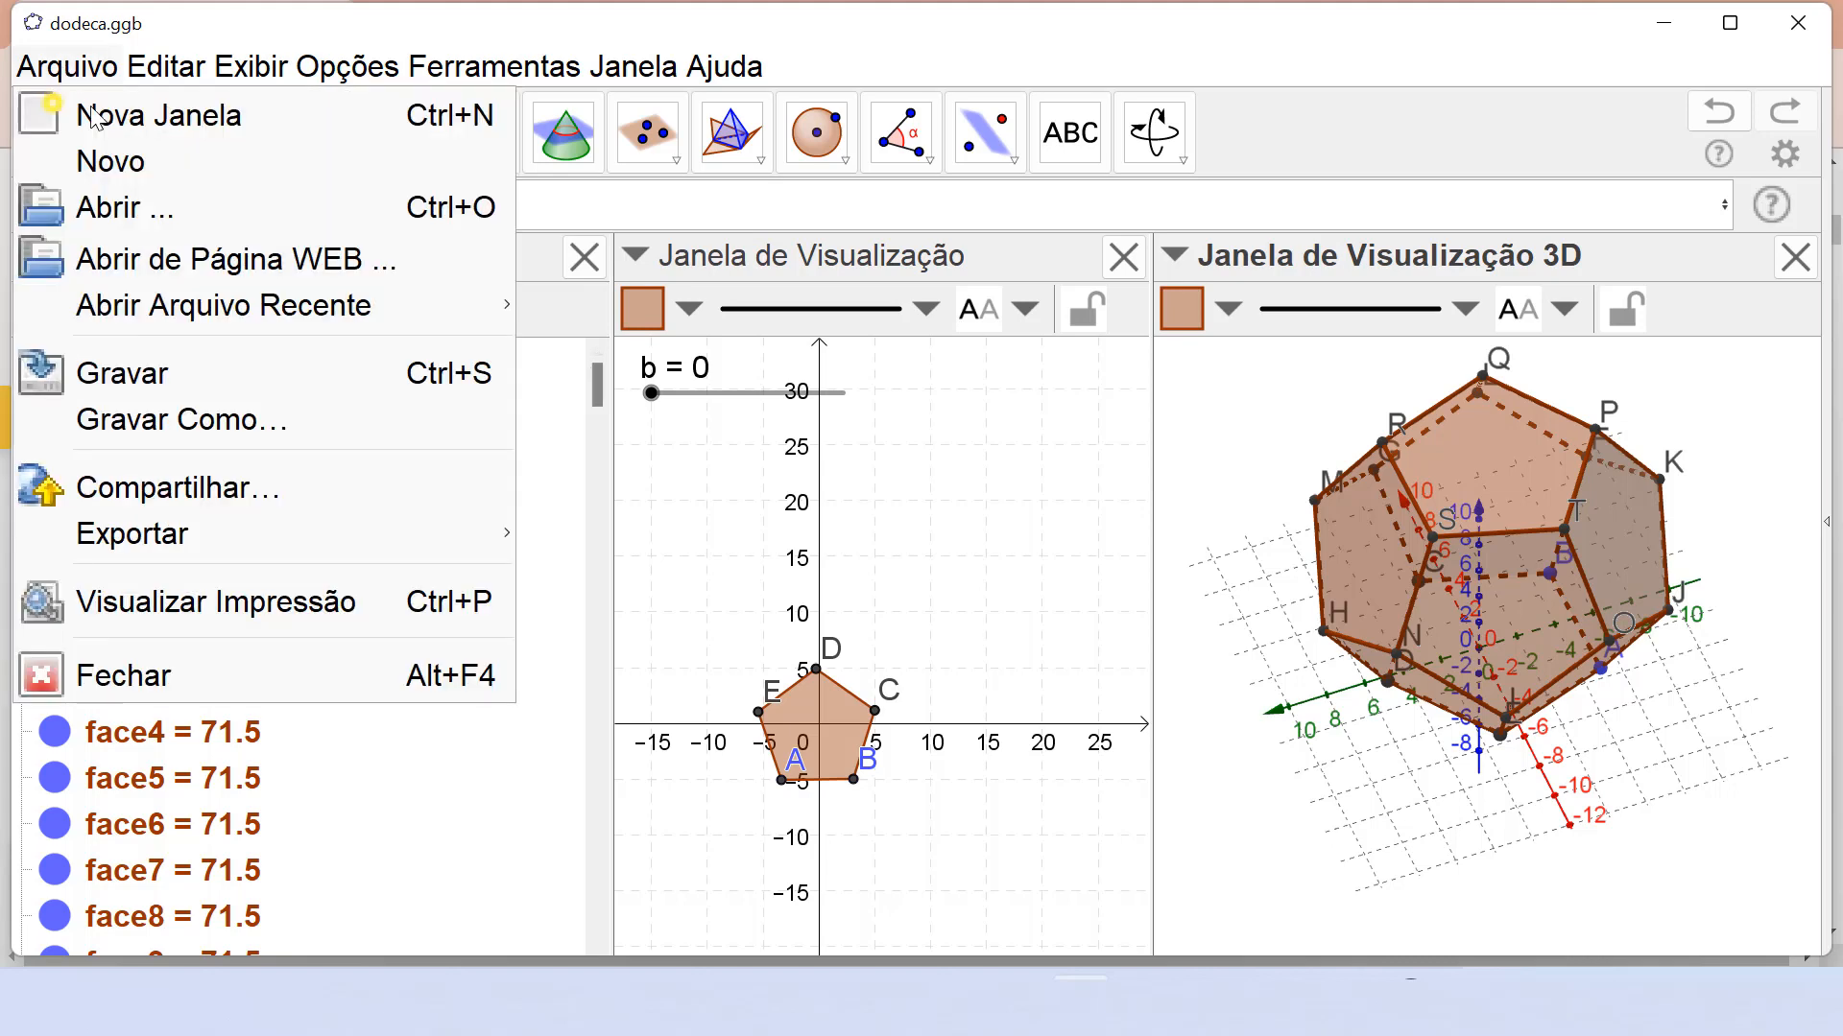
{"action": "left_click", "coordinate": [114, 163]}
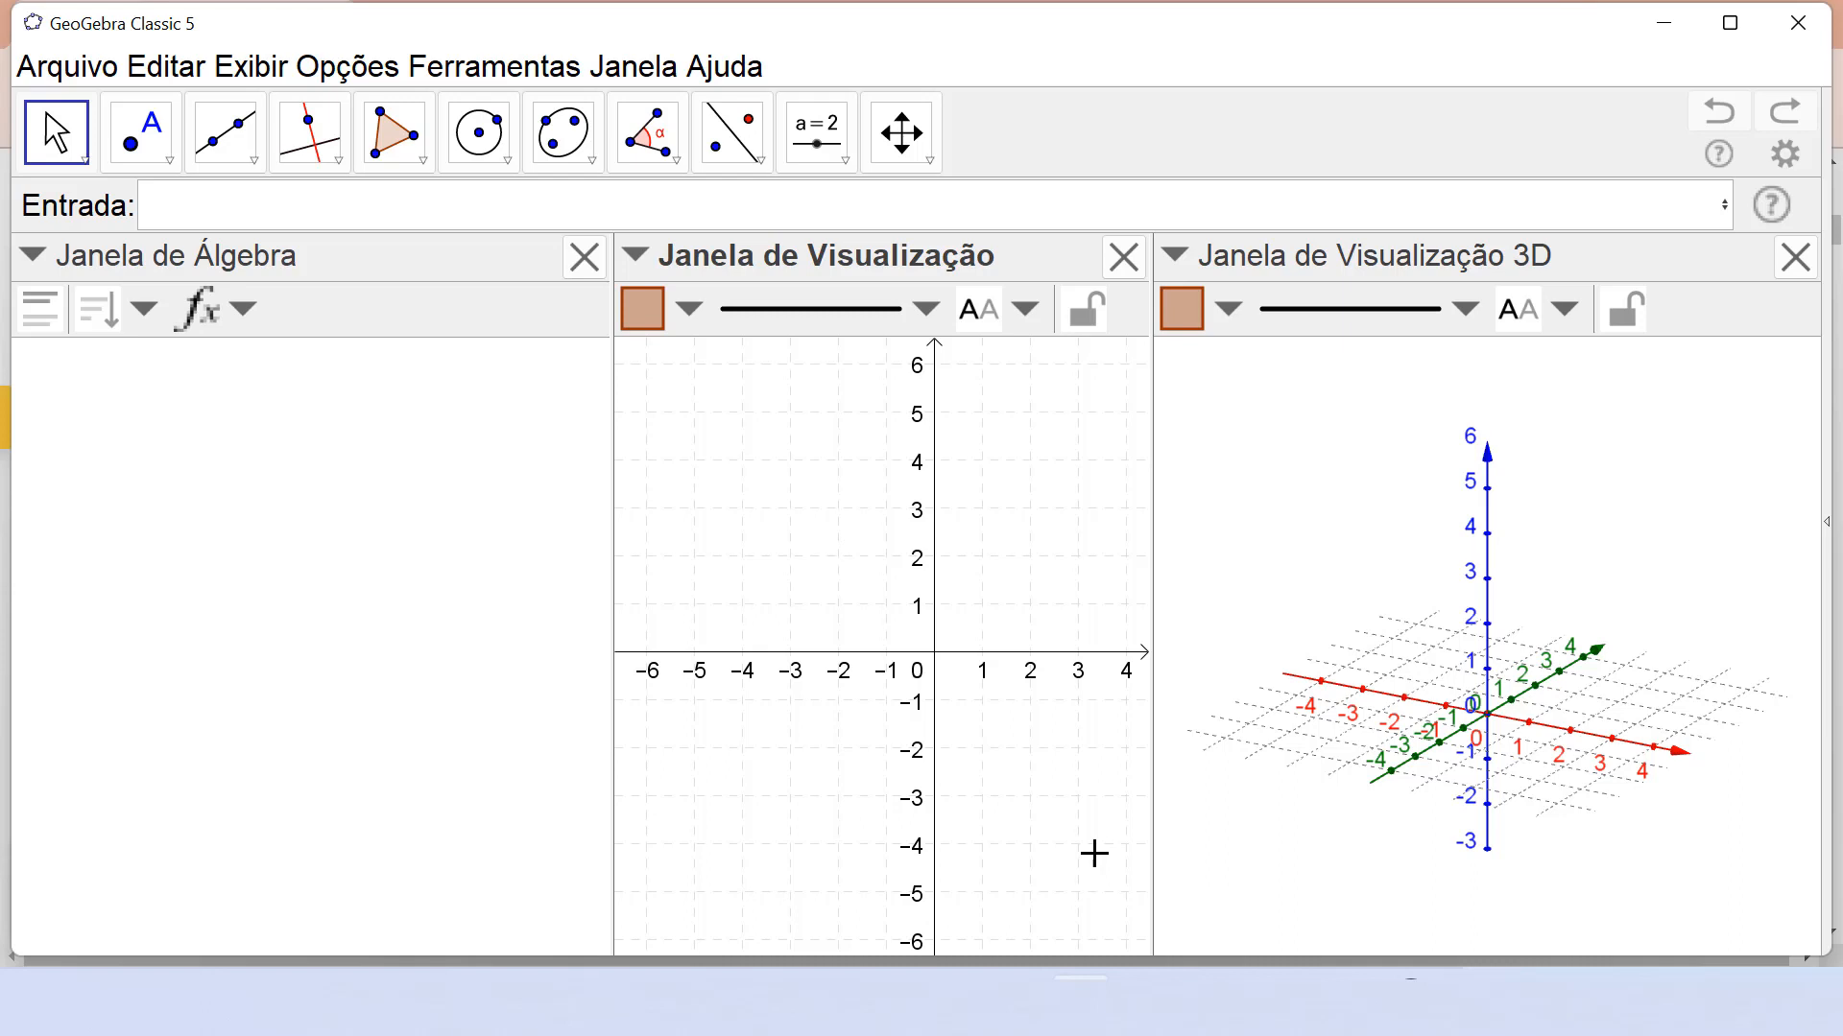
{"action": "left_click", "coordinate": [91, 66]}
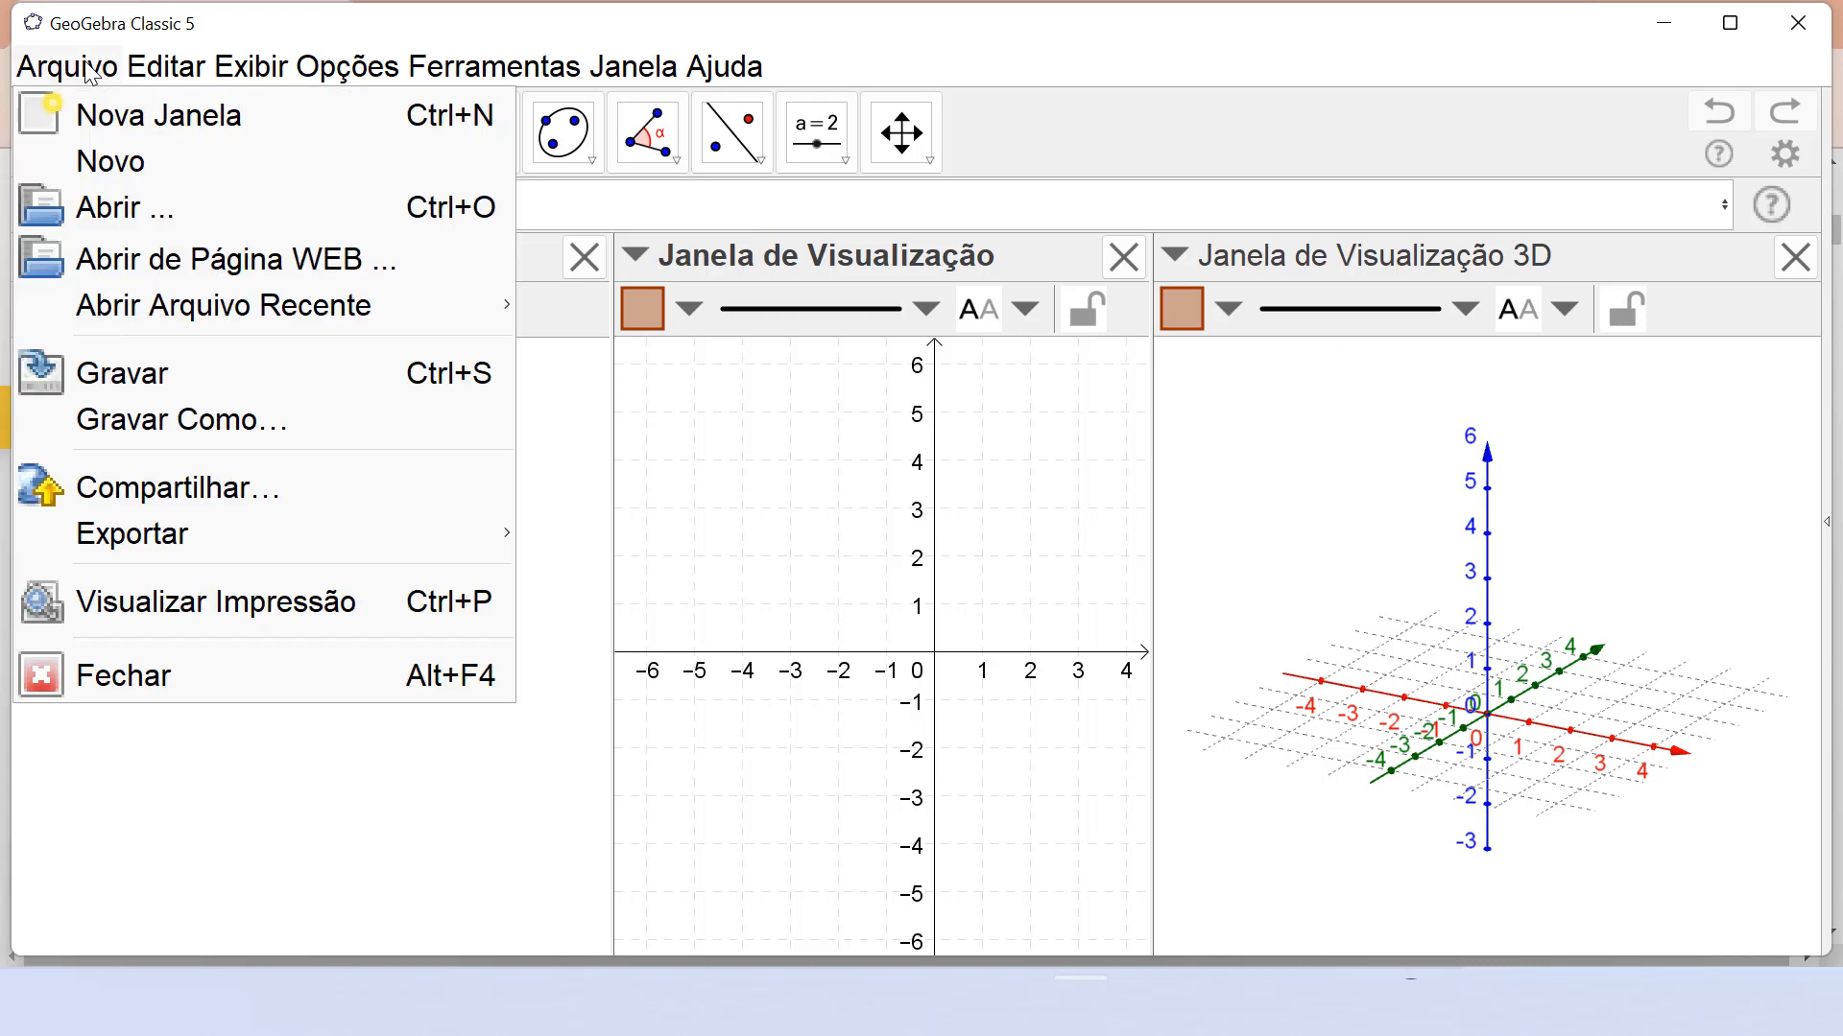
{"action": "left_click", "coordinate": [110, 161]}
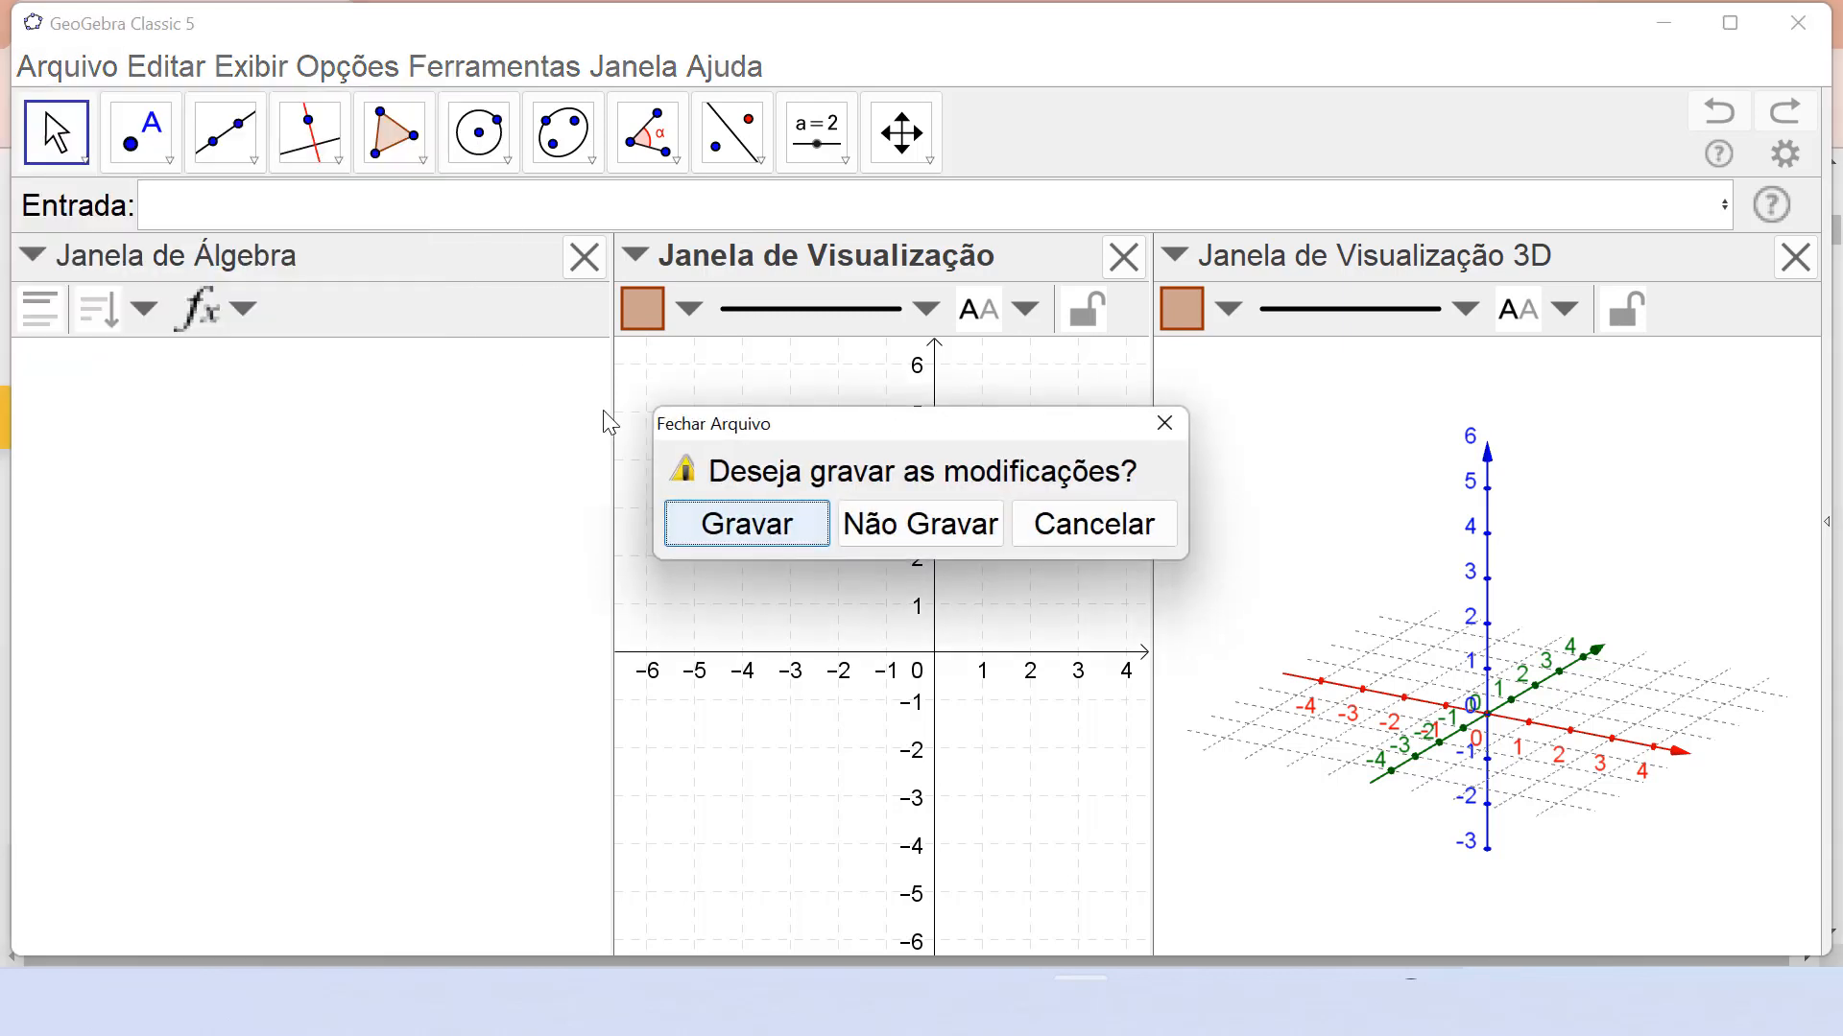
{"action": "left_click", "coordinate": [906, 541]}
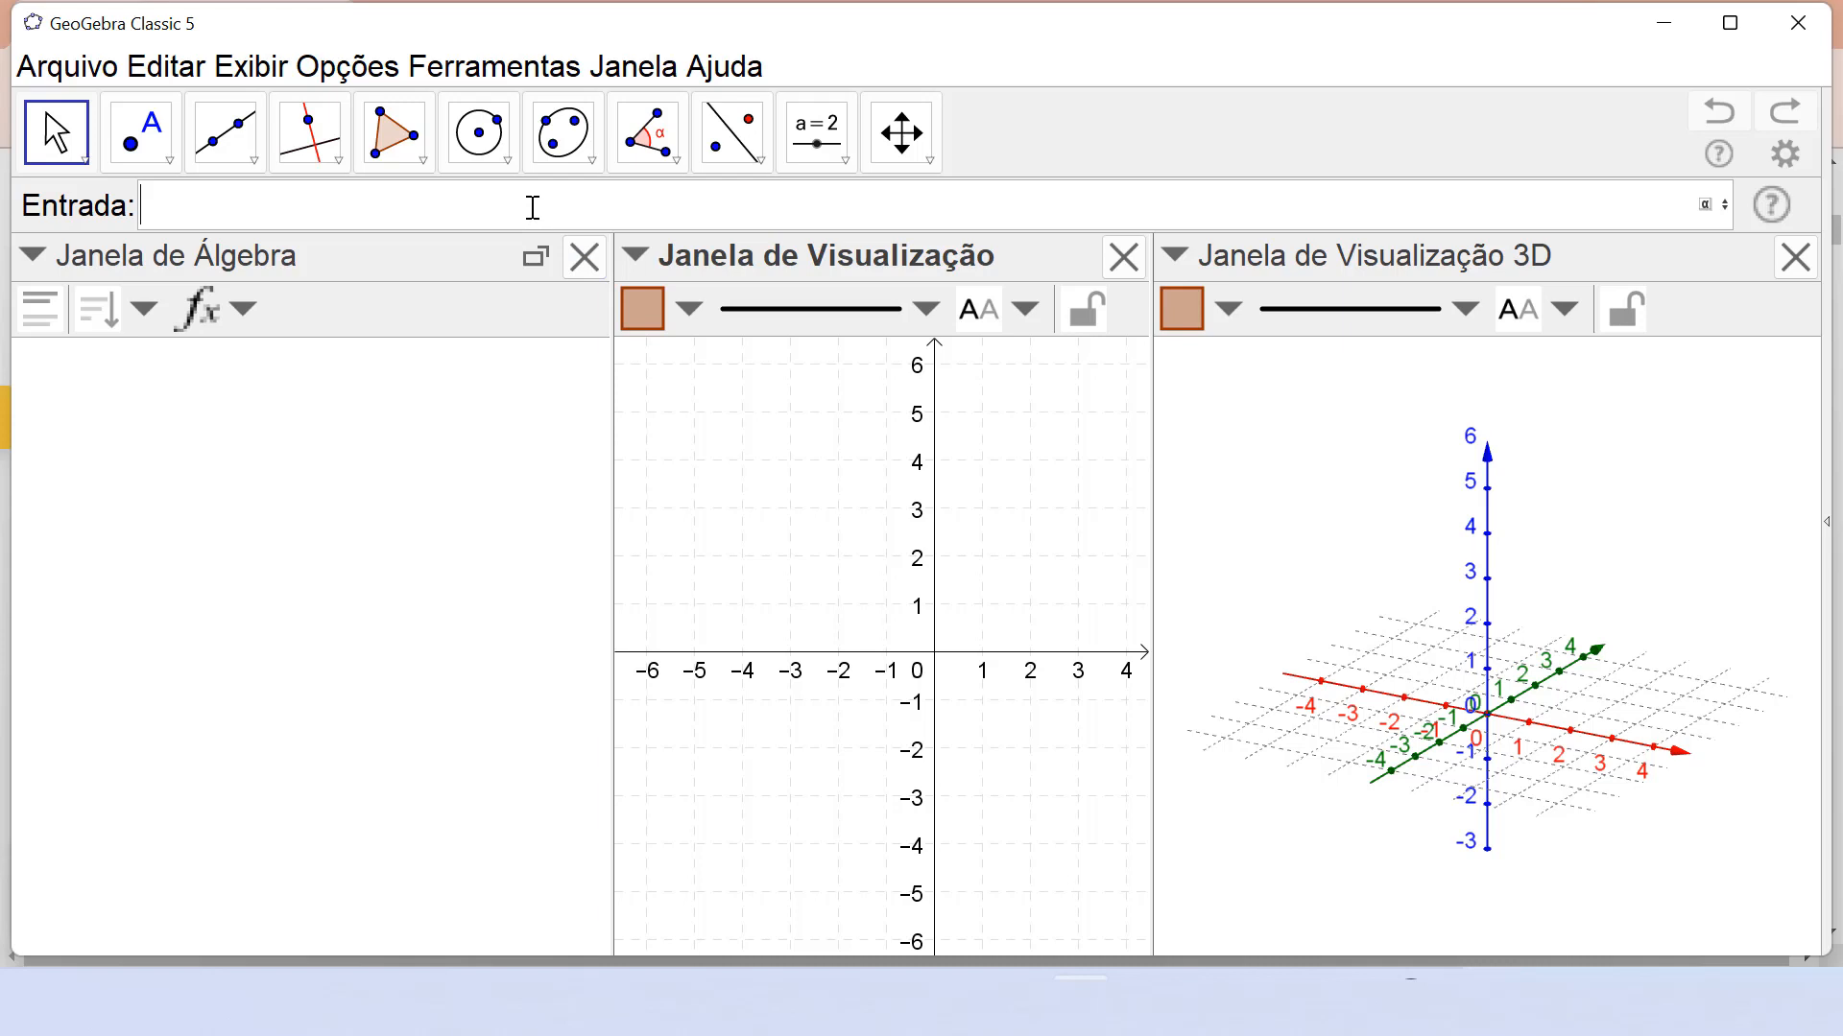
Draw a freehand triangle with the Polygon tool, with vertices at about (-1.9, -1.56), (0.96, -1.5) and (1, 2).
{"action": "type", "text": "icos"}
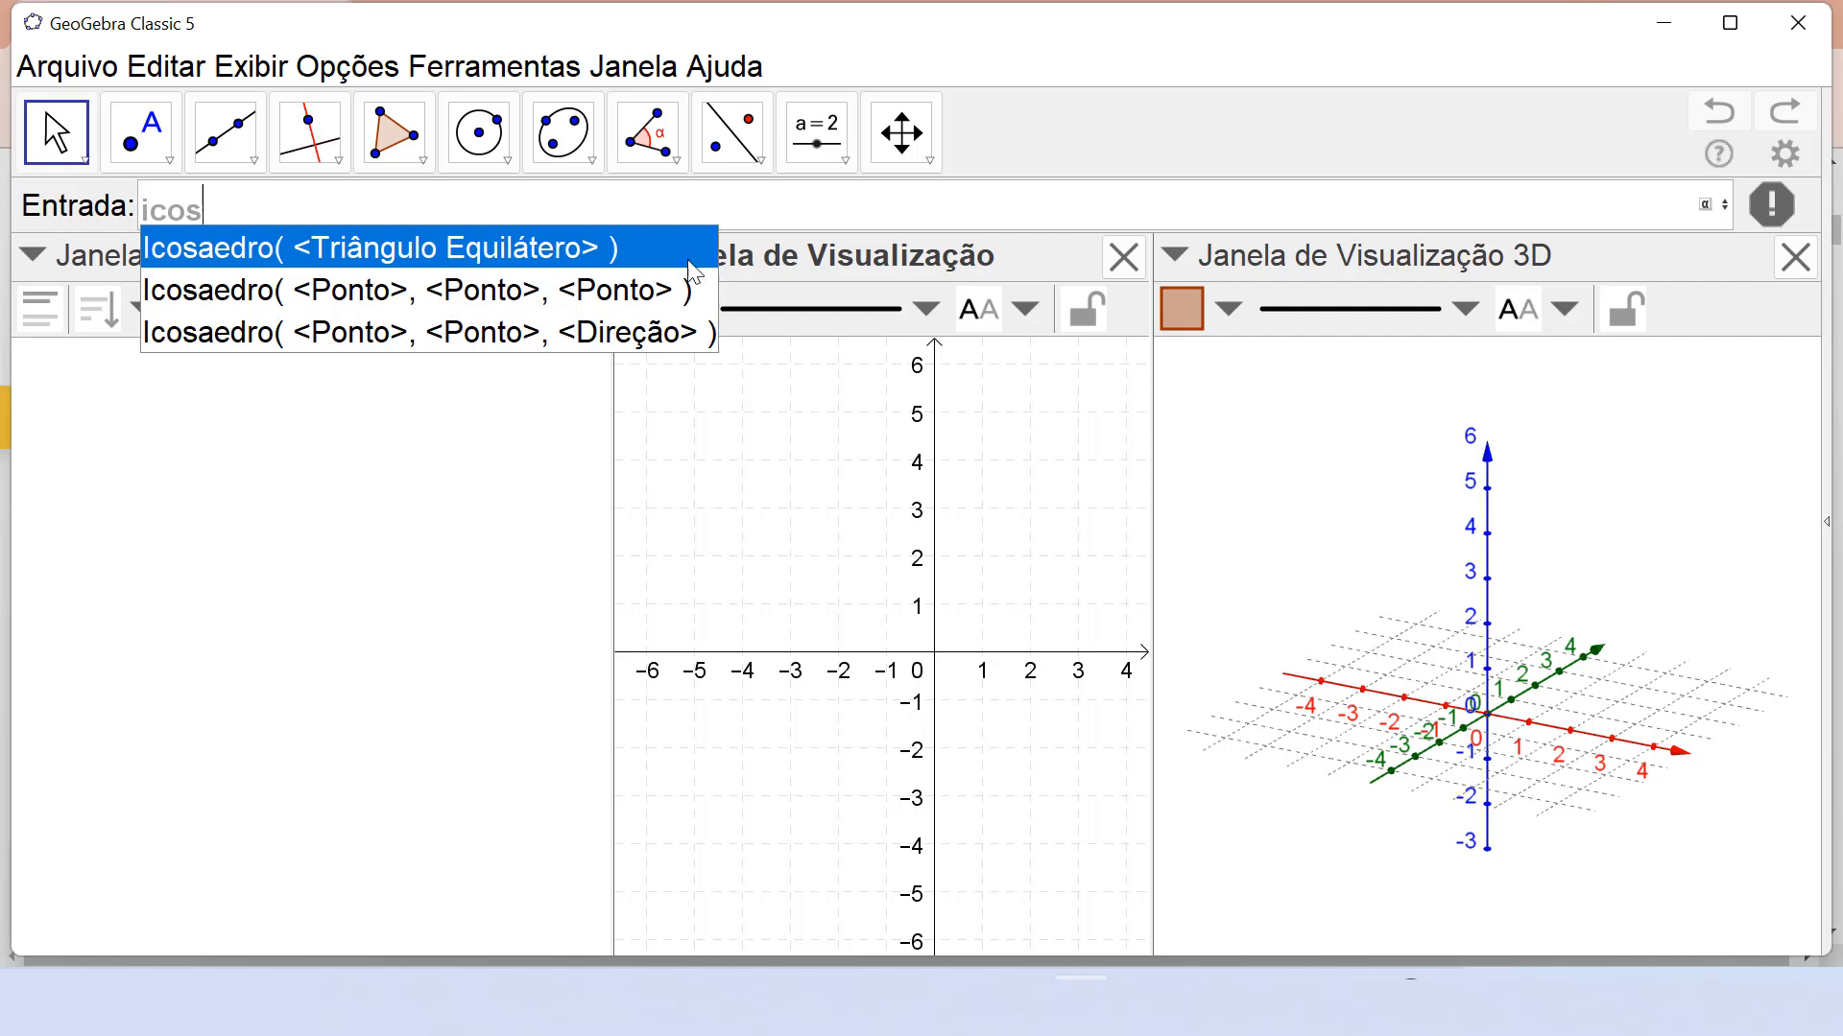
{"action": "left_click", "coordinate": [394, 134]}
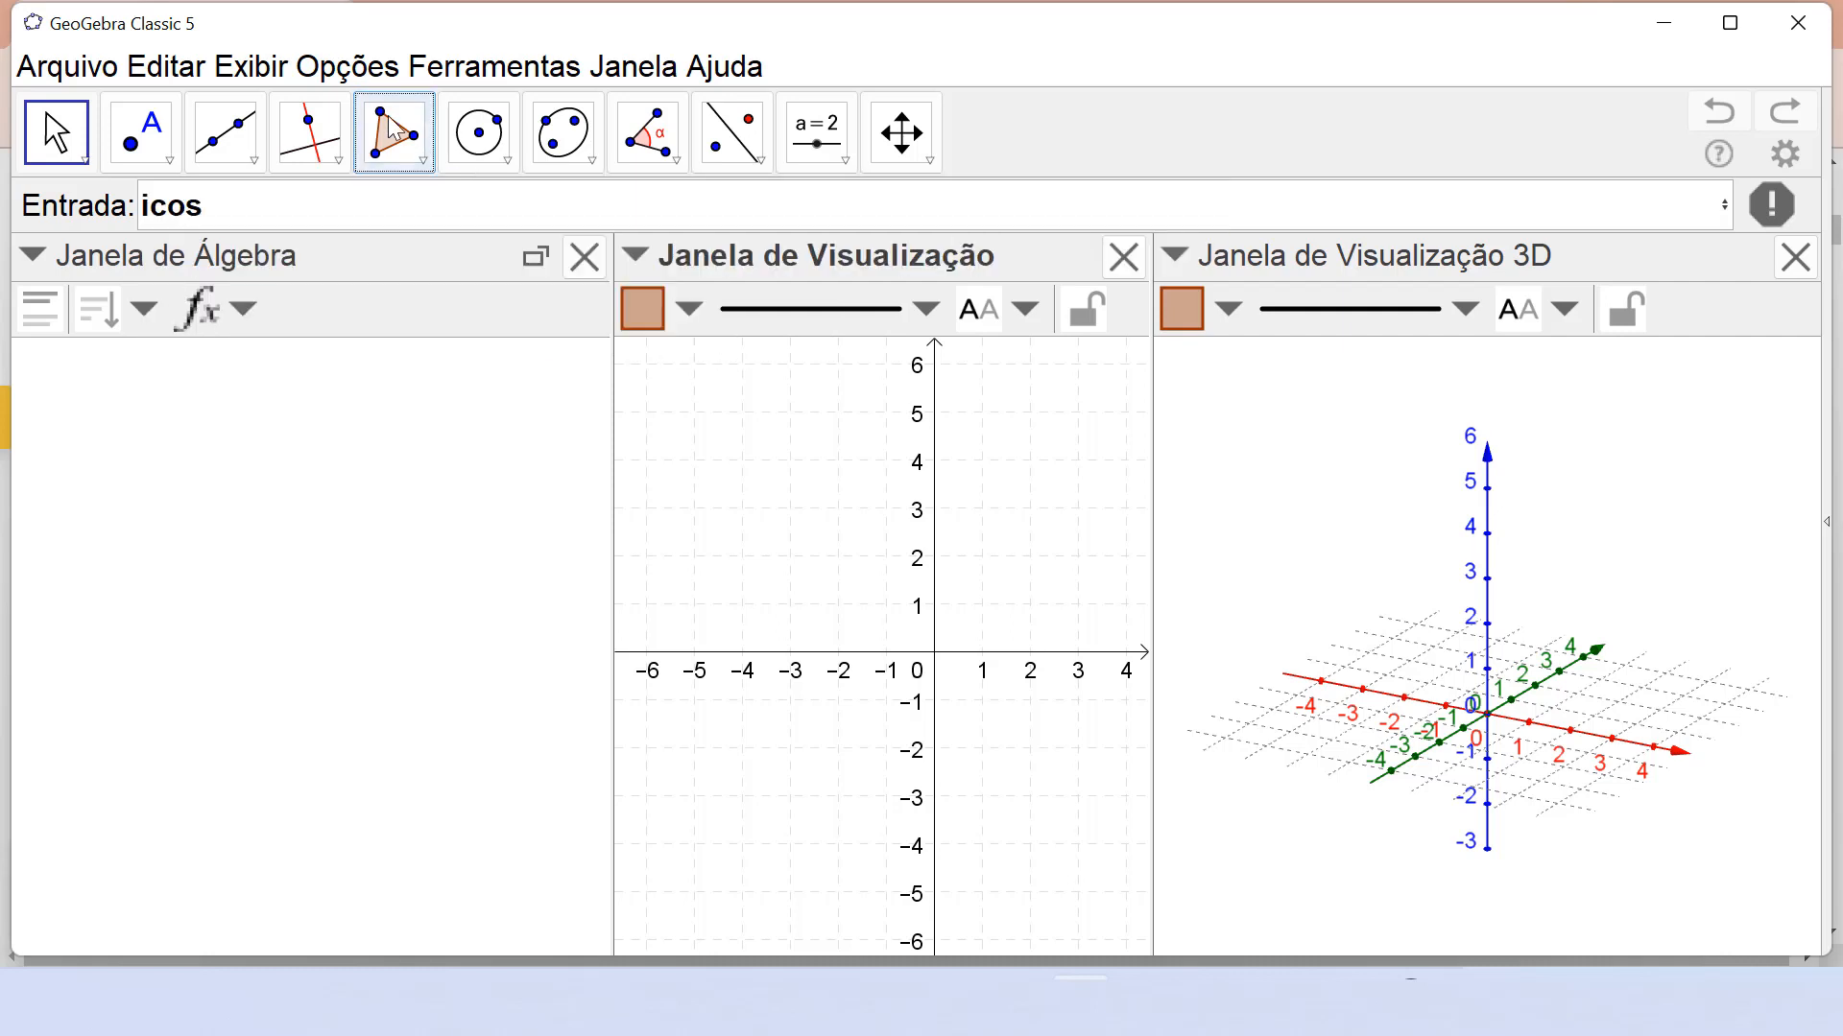
{"action": "left_click", "coordinate": [422, 159]}
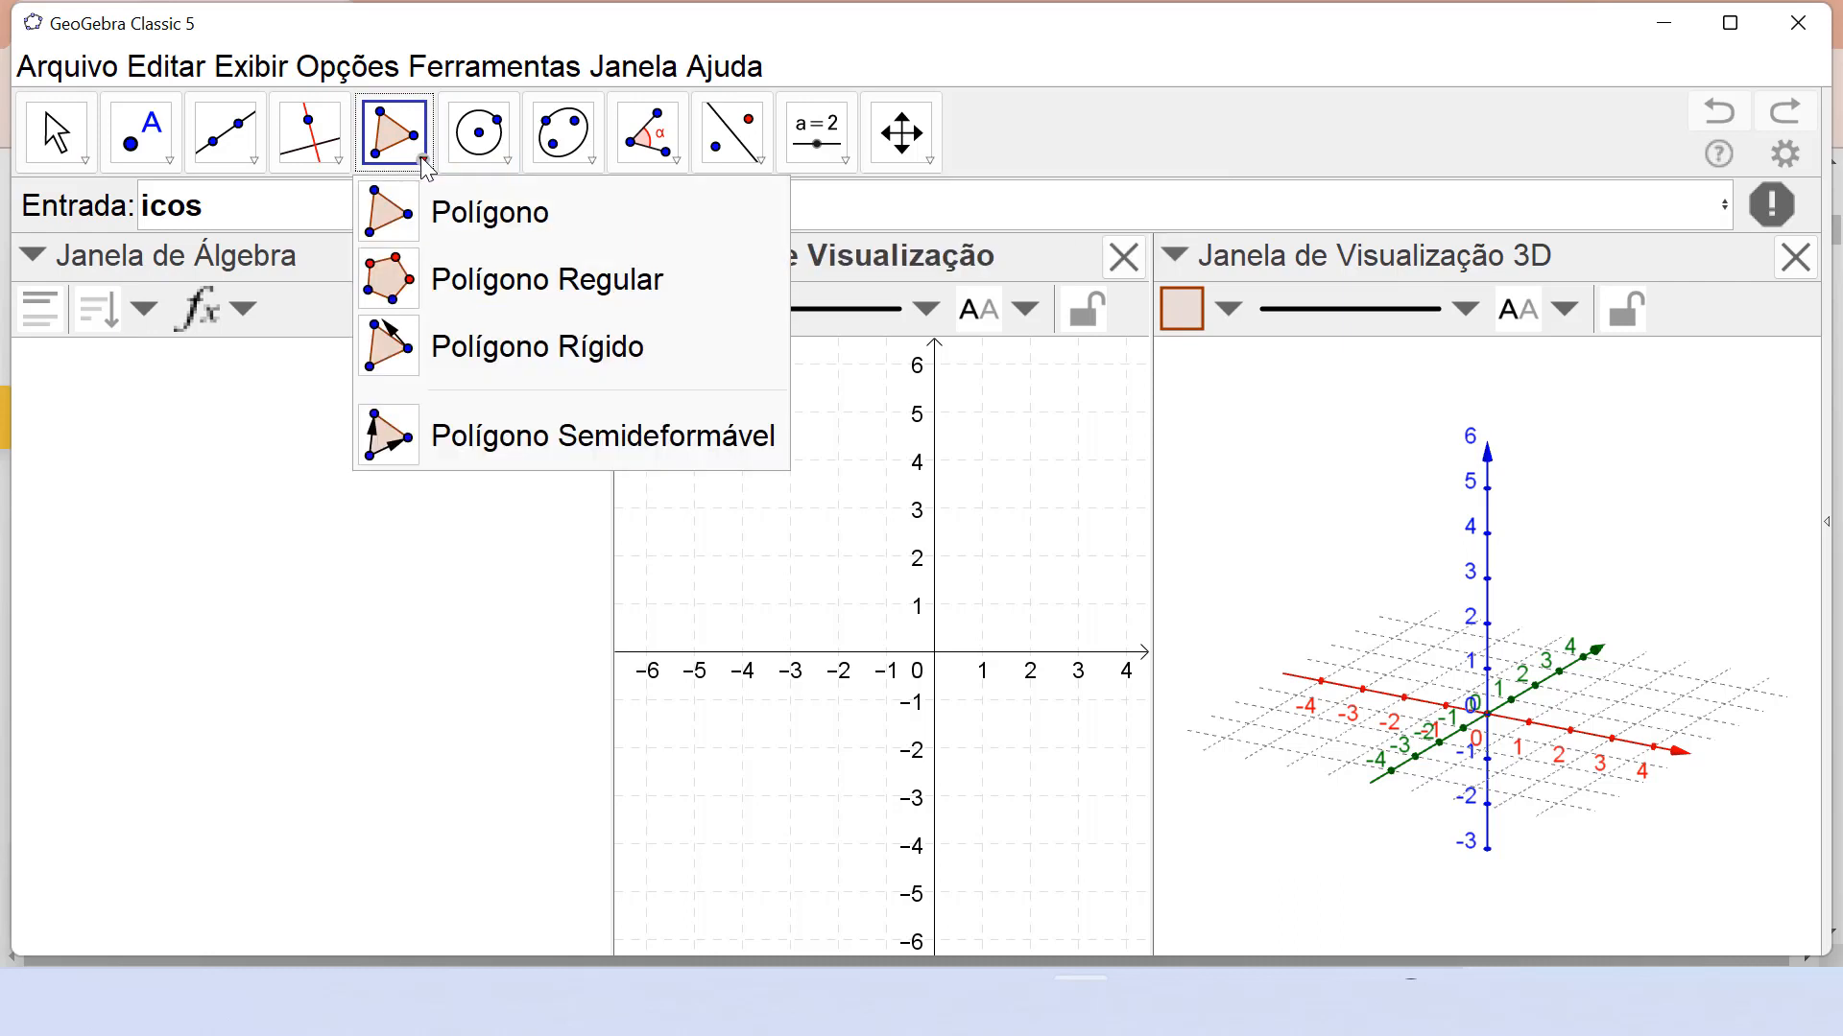
{"action": "left_click", "coordinate": [447, 212]}
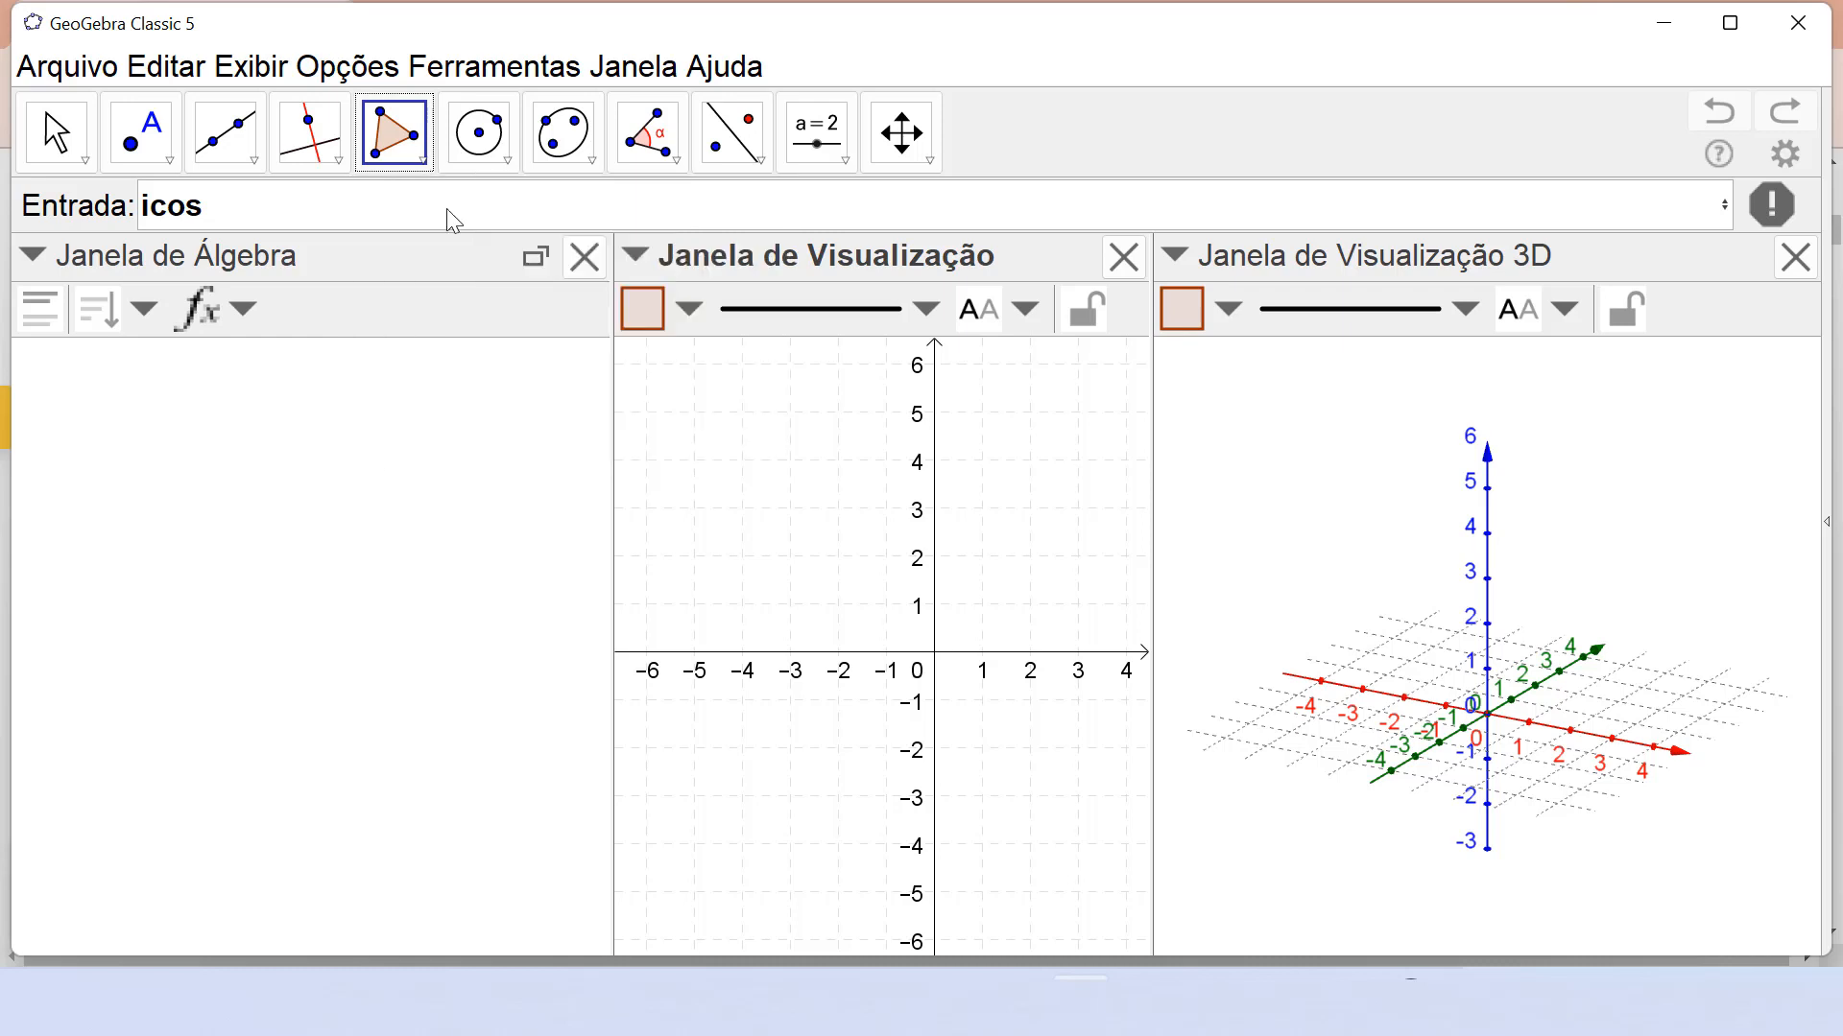
{"action": "left_click", "coordinate": [843, 727]}
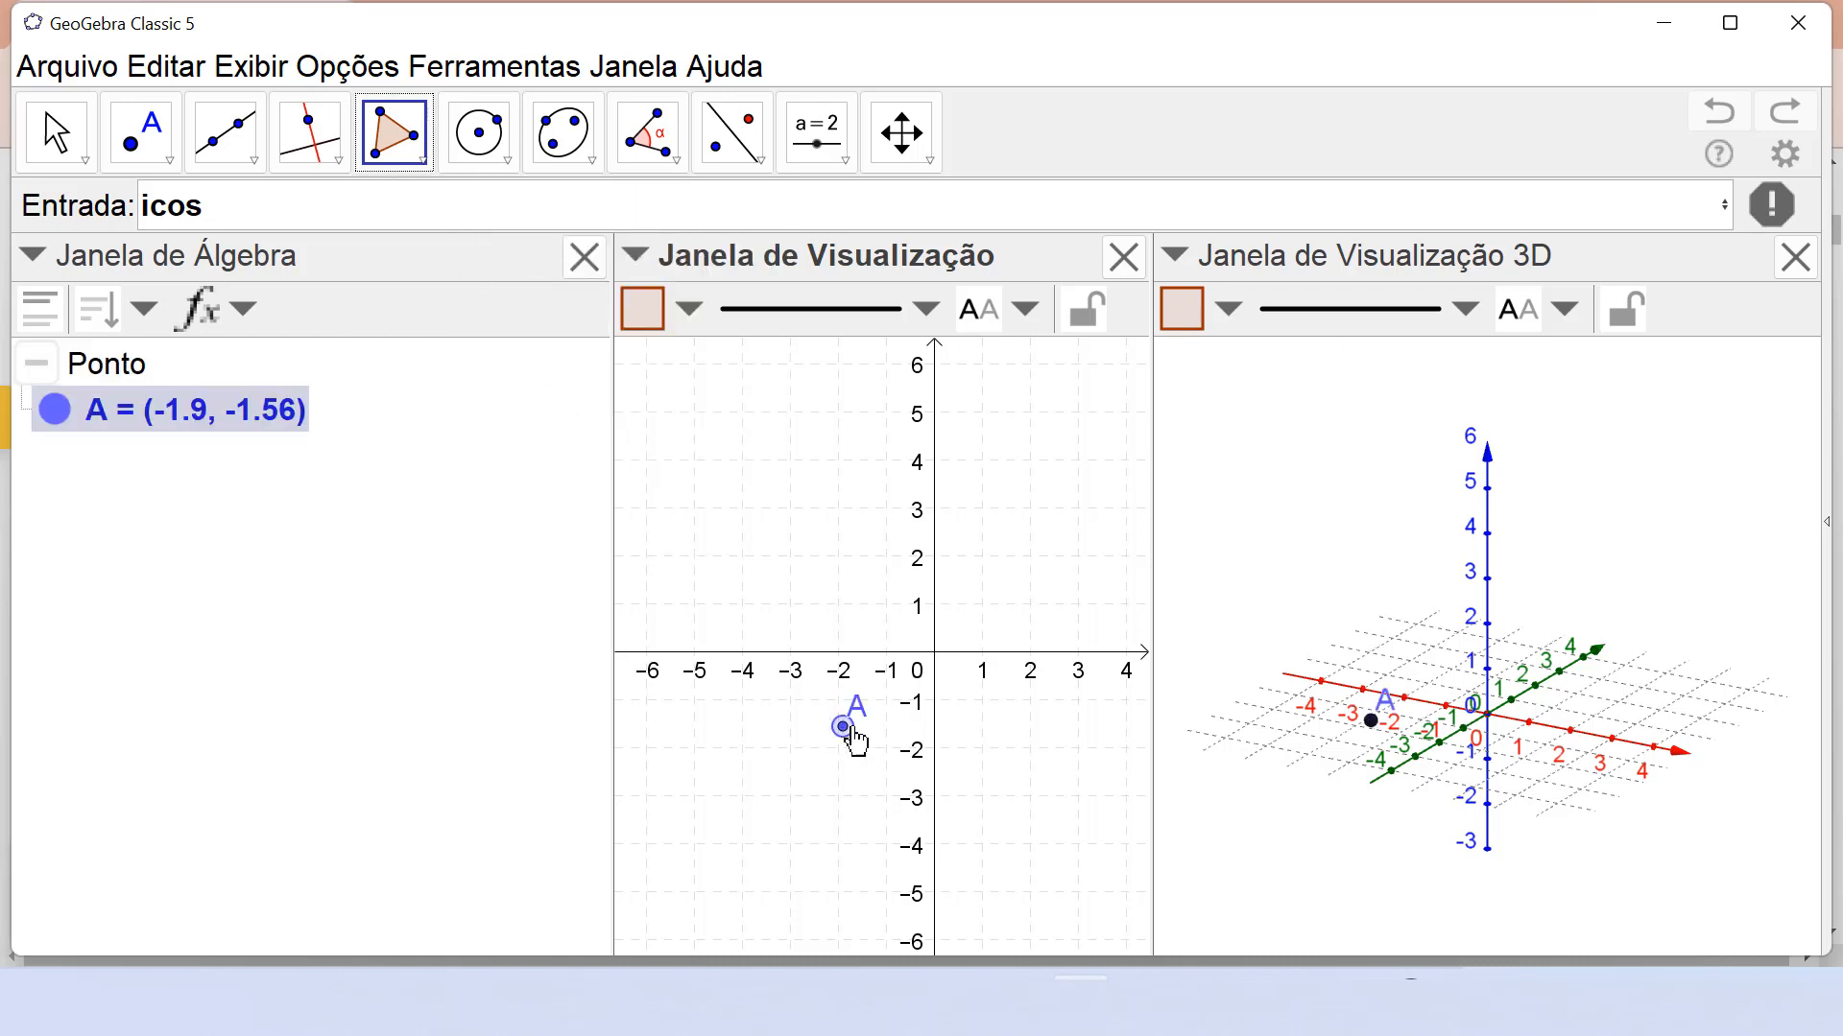
{"action": "left_click", "coordinate": [980, 724]}
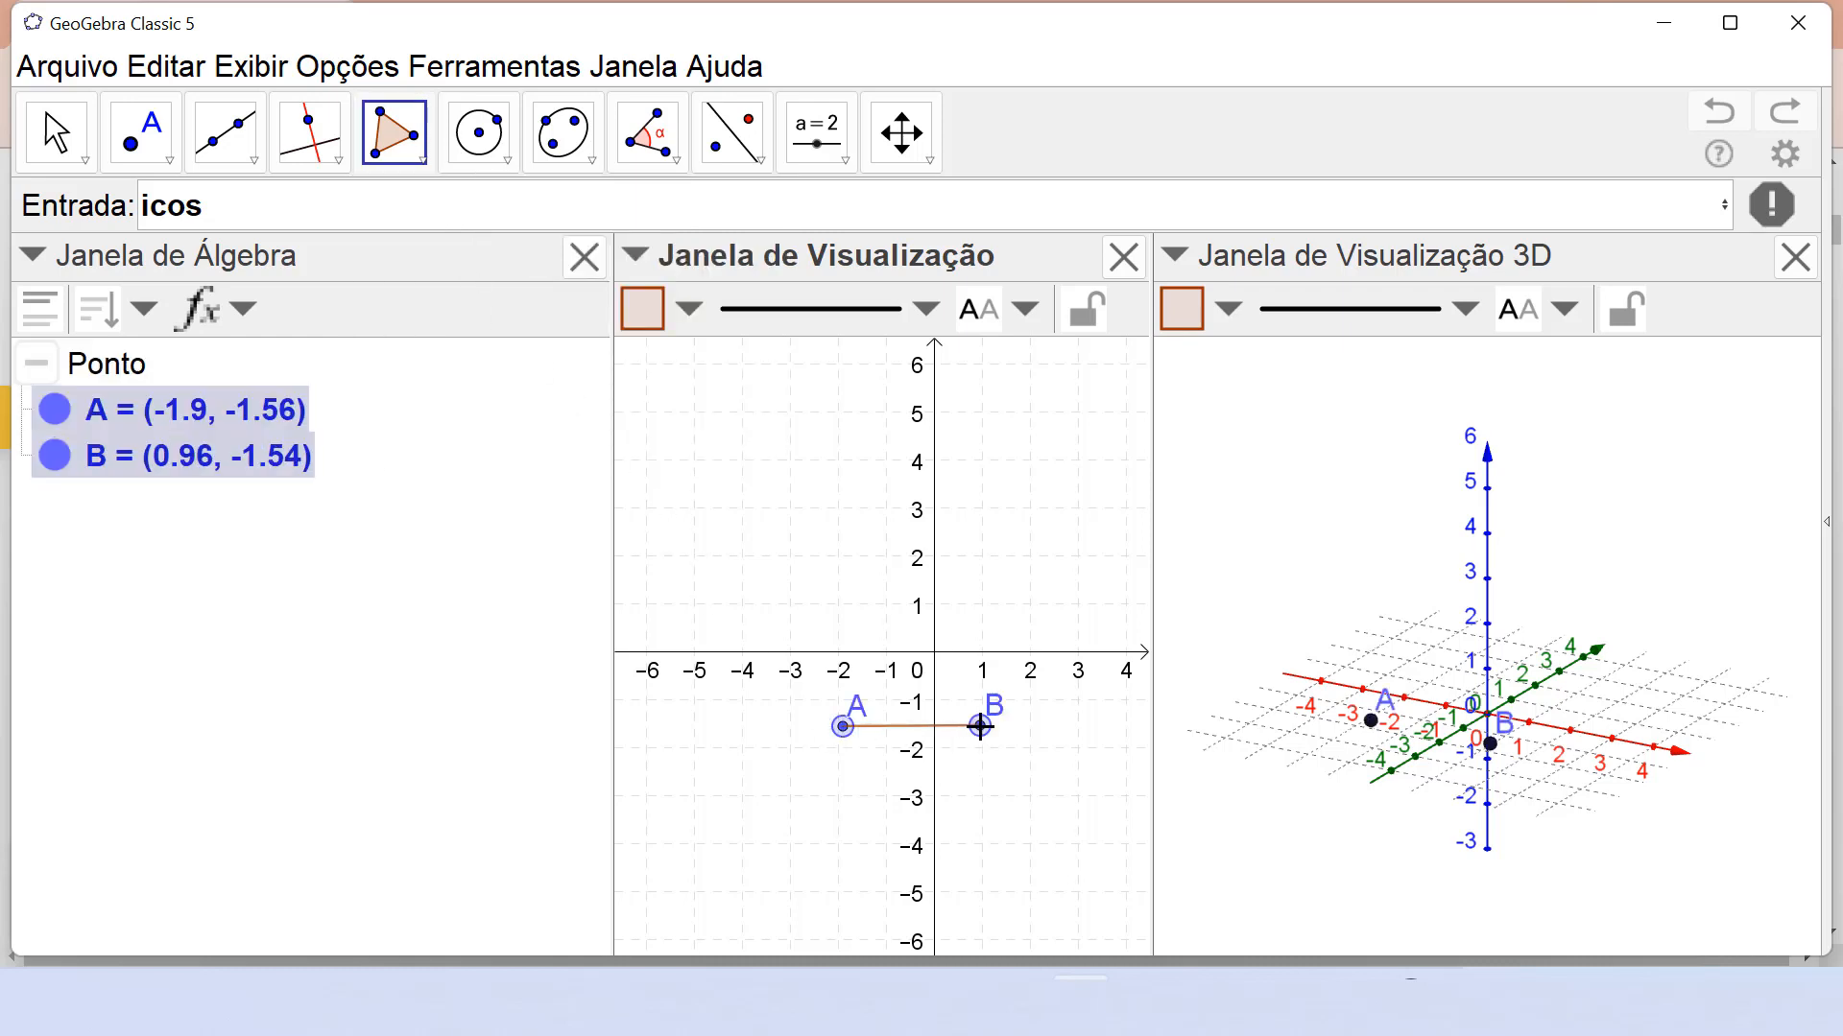
{"action": "left_click", "coordinate": [982, 556]}
{"action": "left_click", "coordinate": [843, 727]}
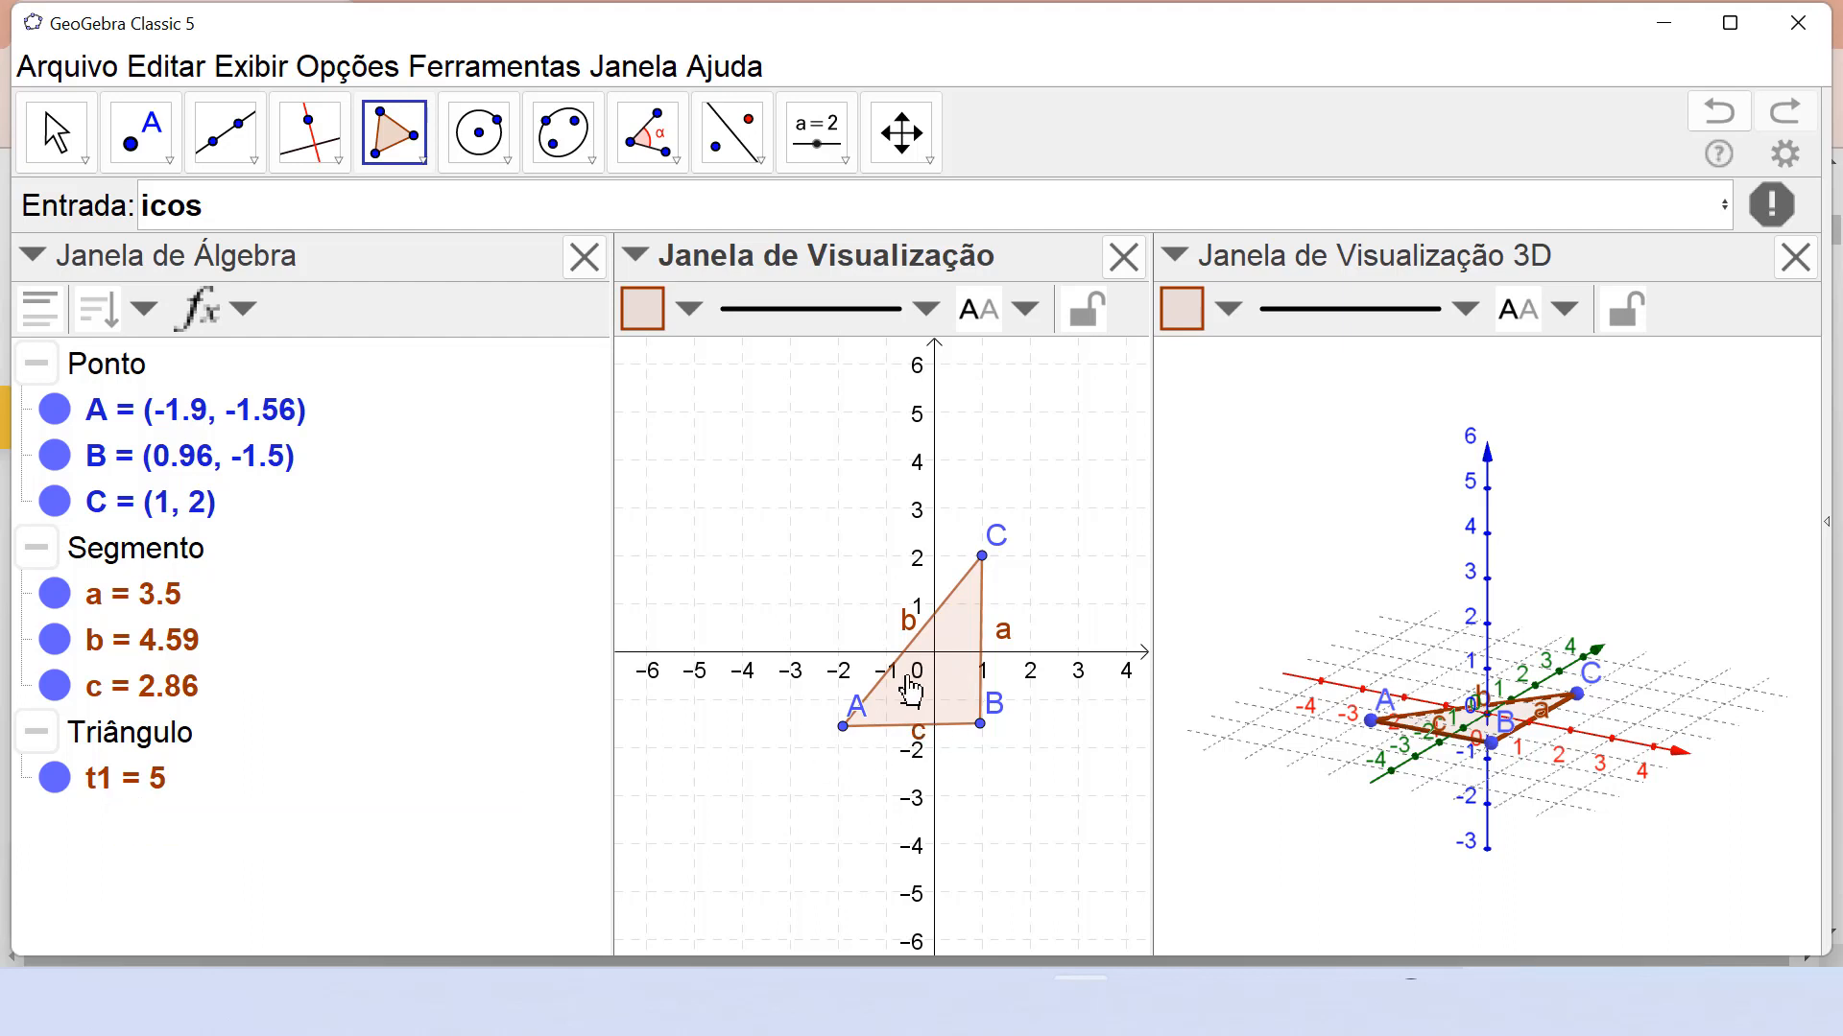
Try to build an icosahedron from the triangle with the command Icosaedro(t1).
{"action": "left_click", "coordinate": [308, 209]}
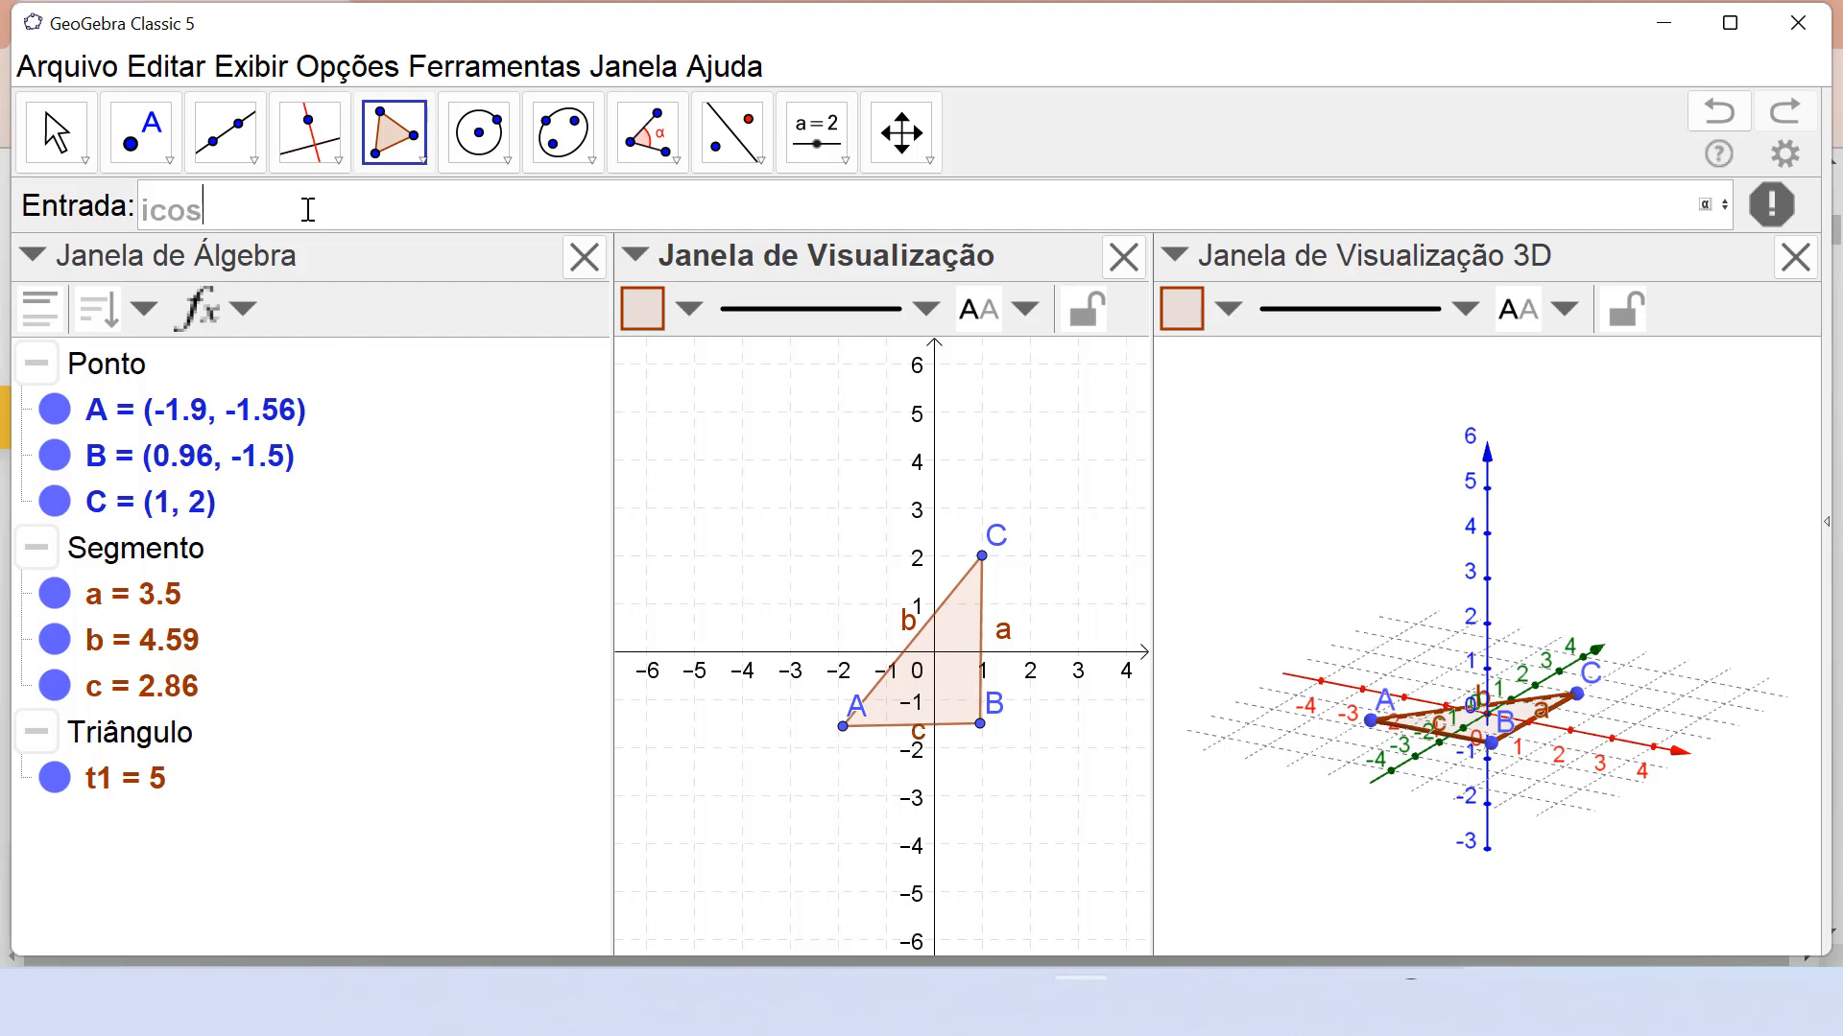
{"action": "type", "text": "q"}
{"action": "key", "text": "BackSpace"}
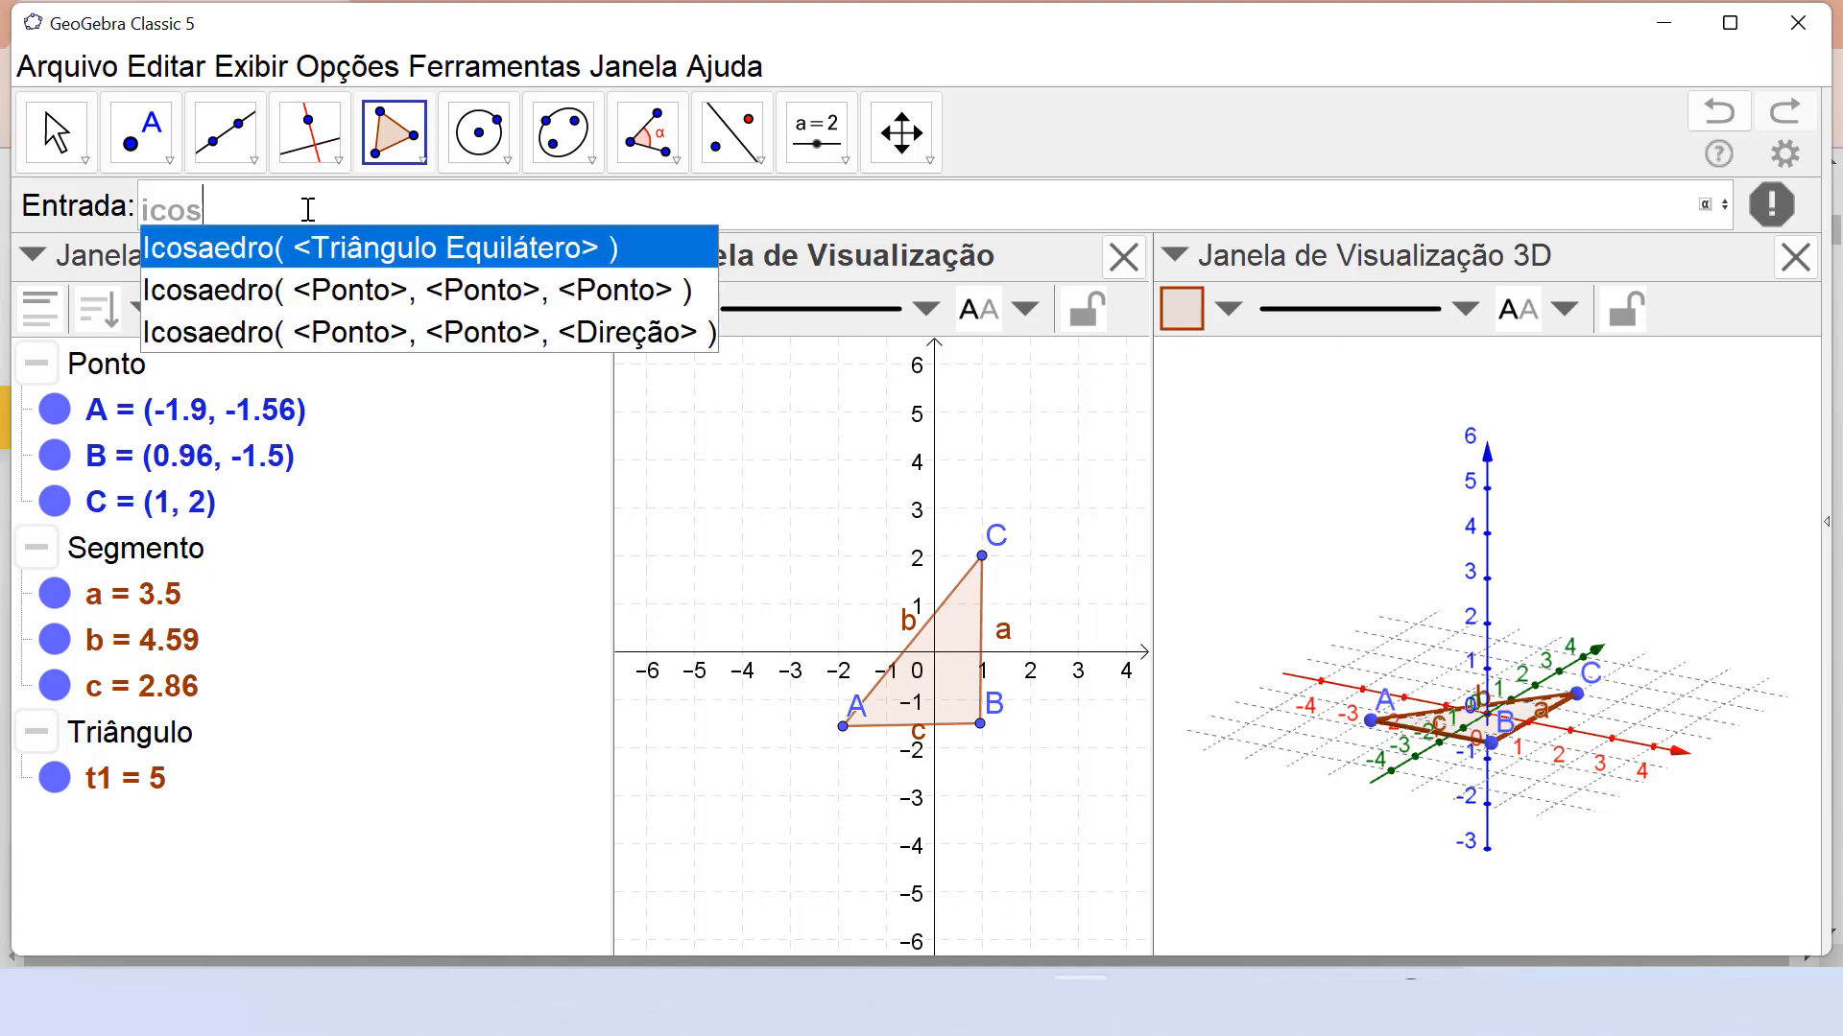
{"action": "type", "text": "a"}
{"action": "left_click", "coordinate": [447, 251]}
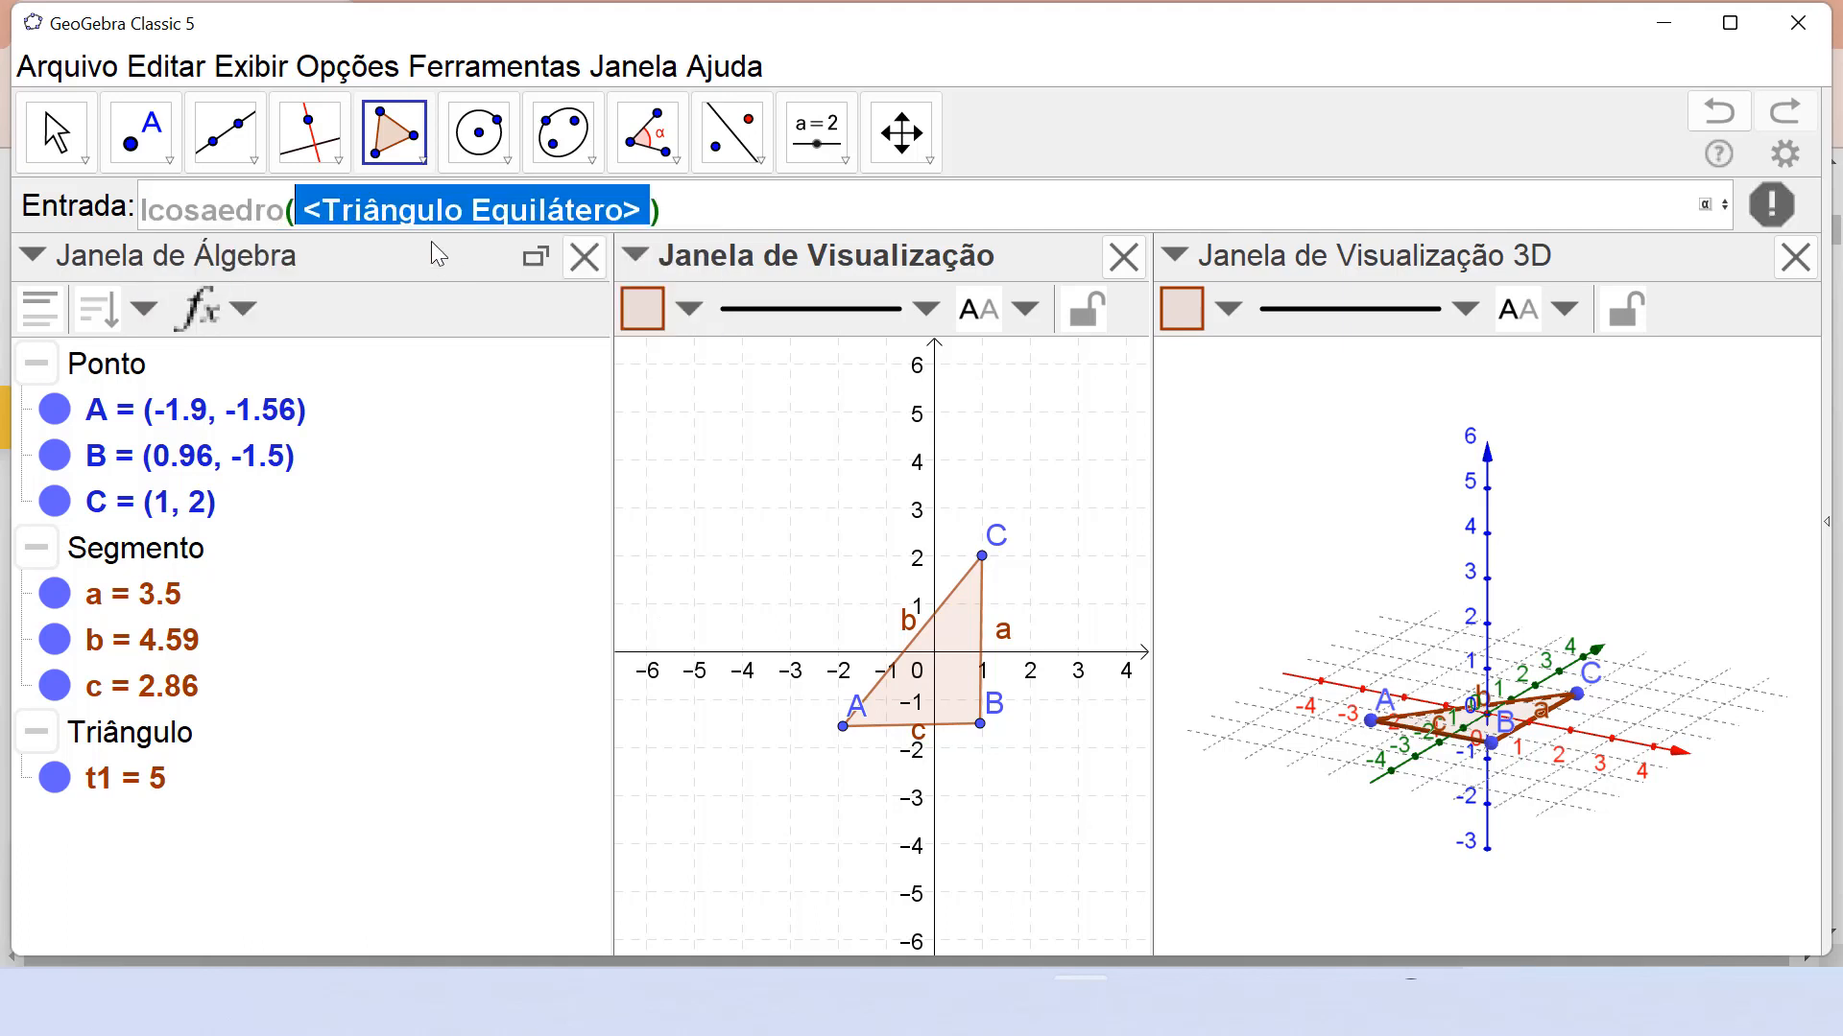
{"action": "type", "text": "t1"}
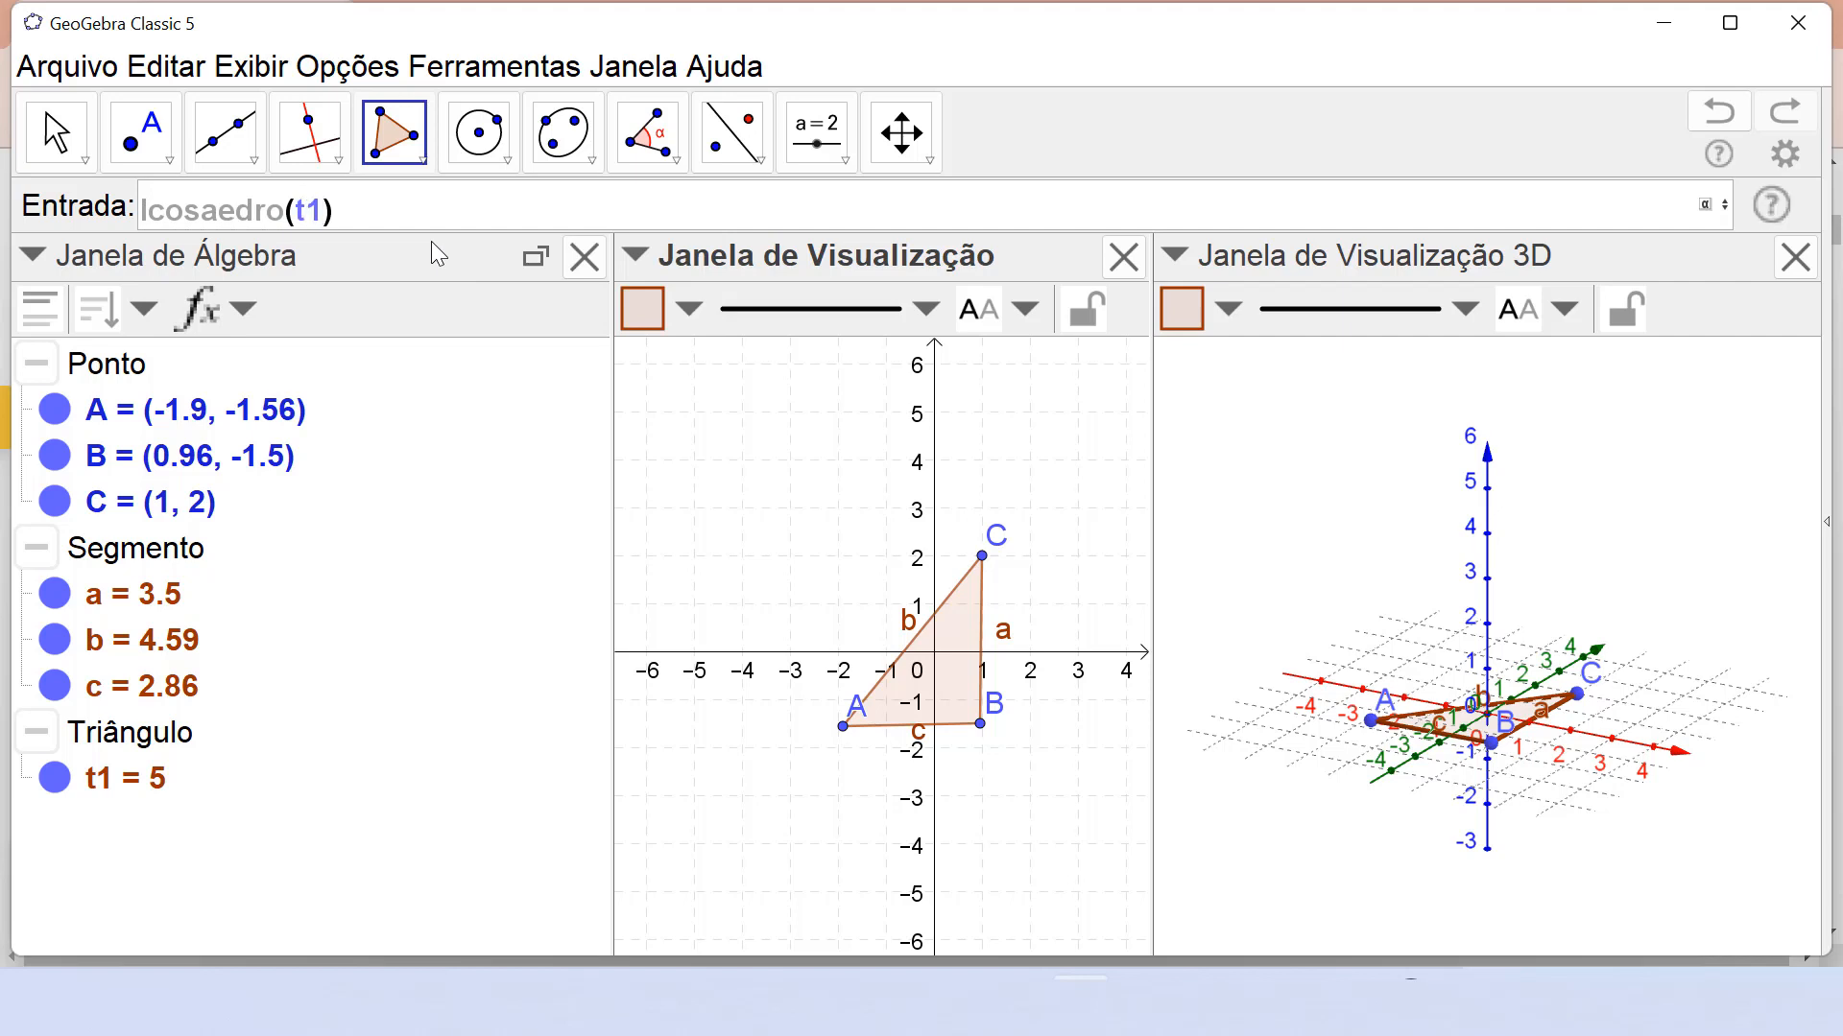
{"action": "key", "text": "Return"}
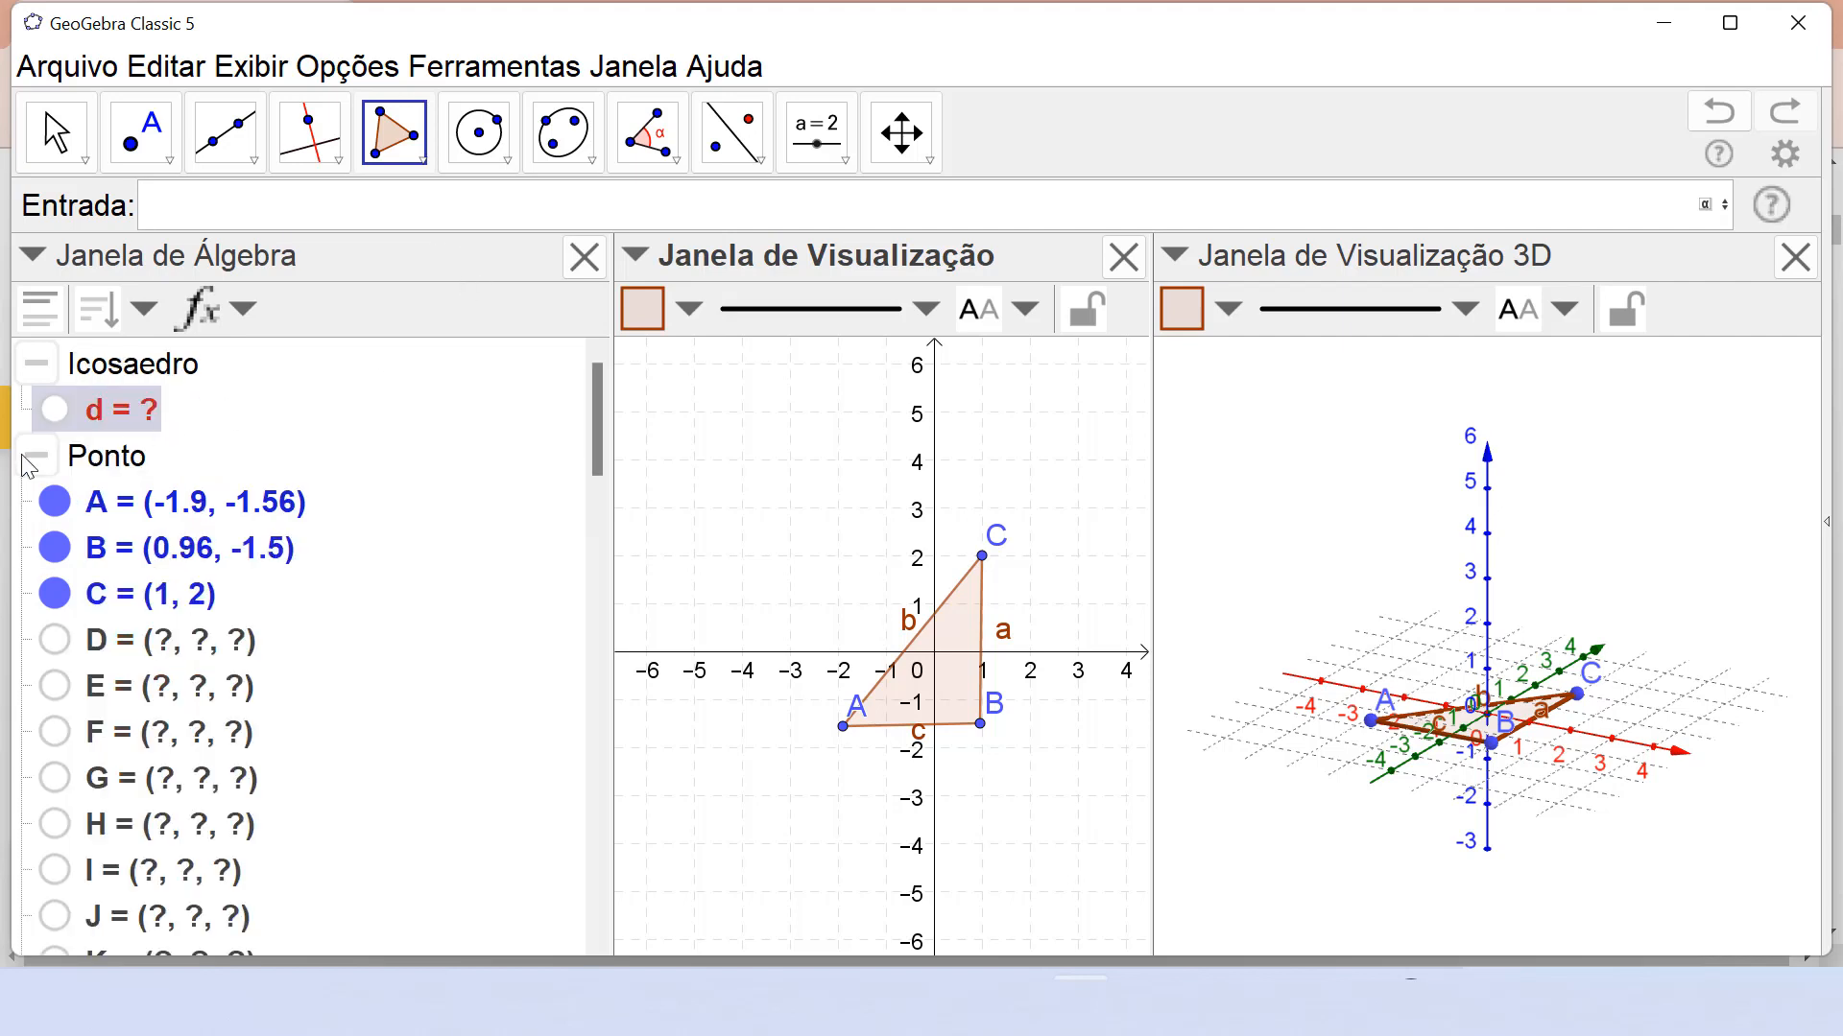
Select all objects of the construction and delete them.
{"action": "mouse_move", "coordinate": [148, 429]}
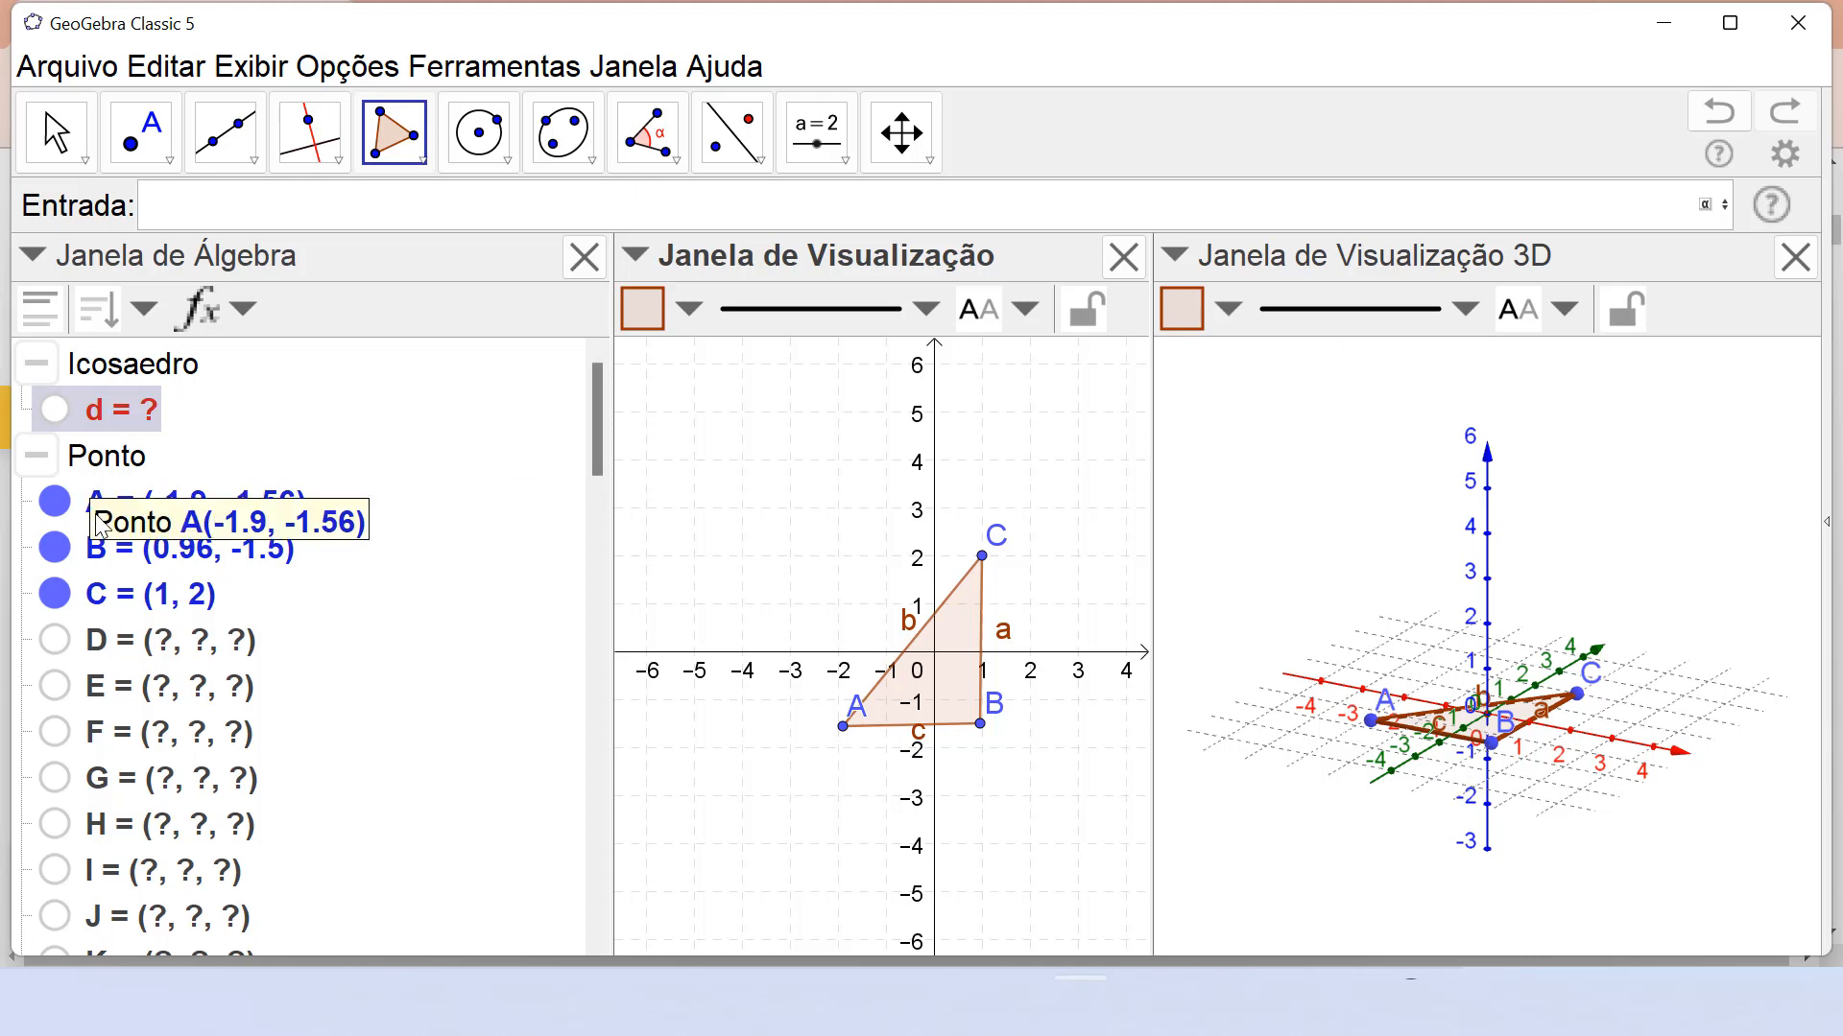
{"action": "key", "text": "Escape"}
{"action": "left_click", "coordinate": [106, 562]}
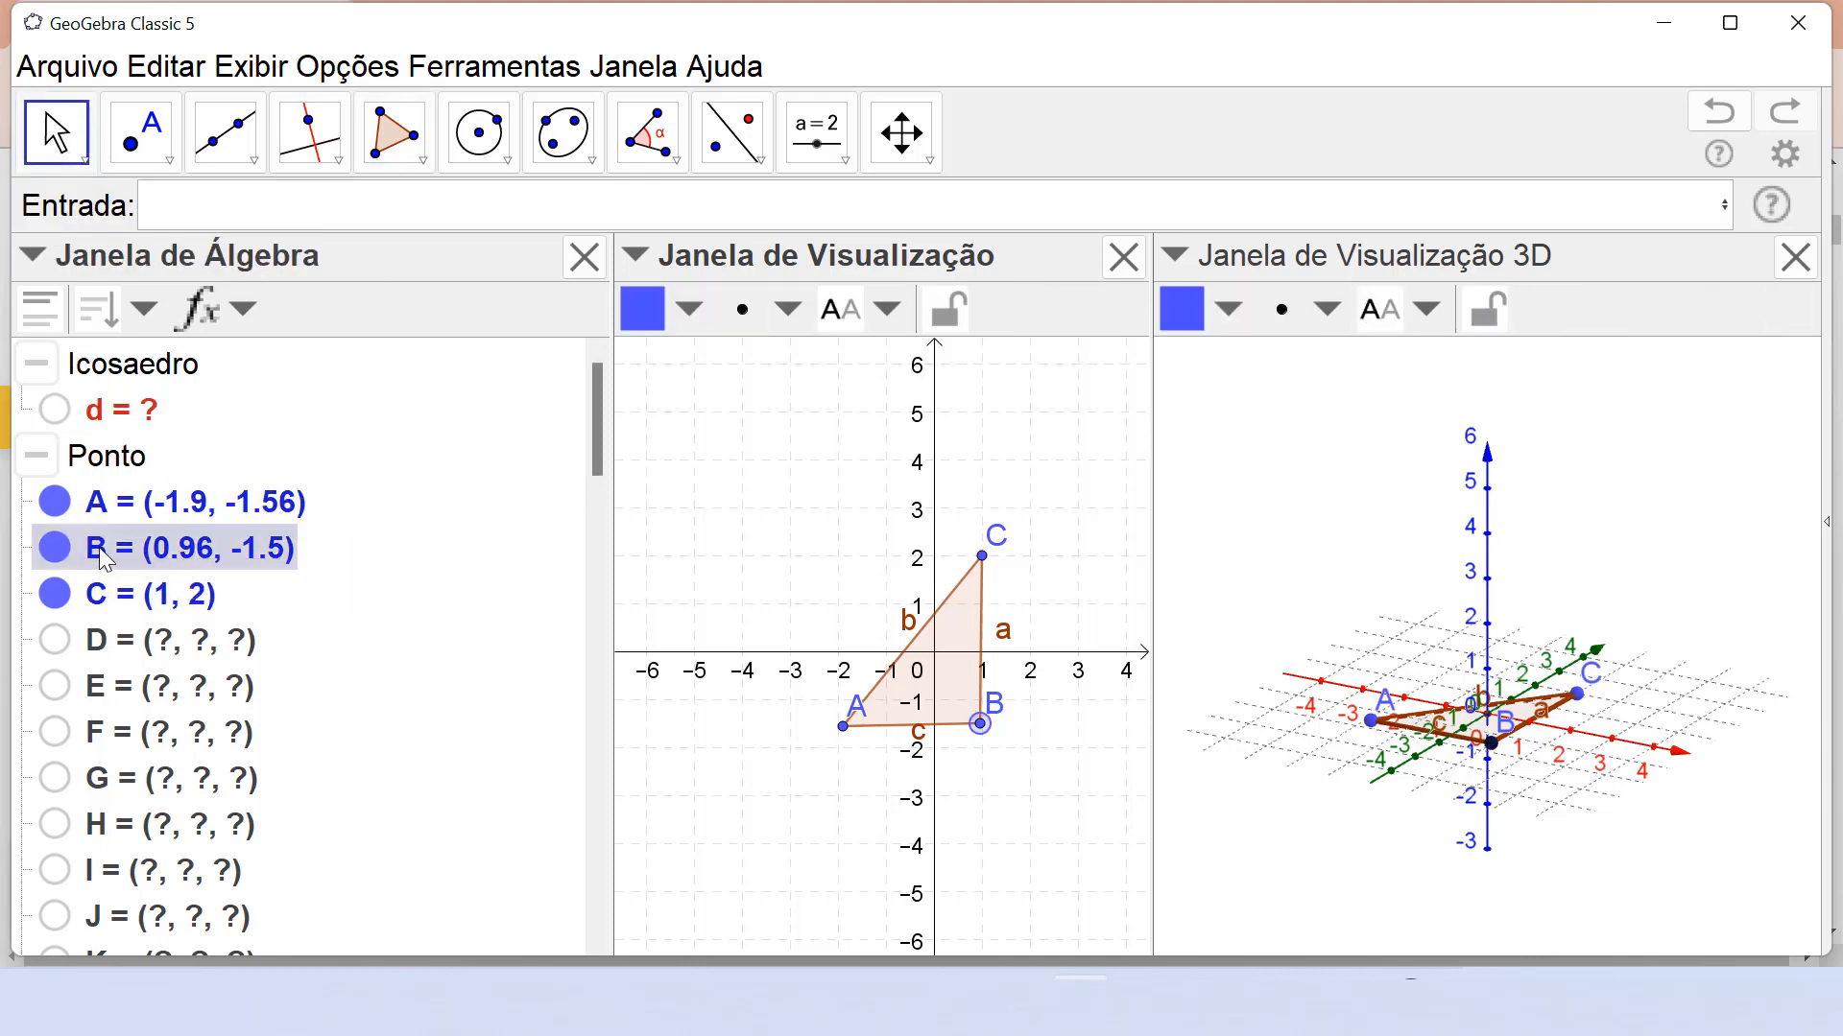
{"action": "key", "text": "ctrl+a"}
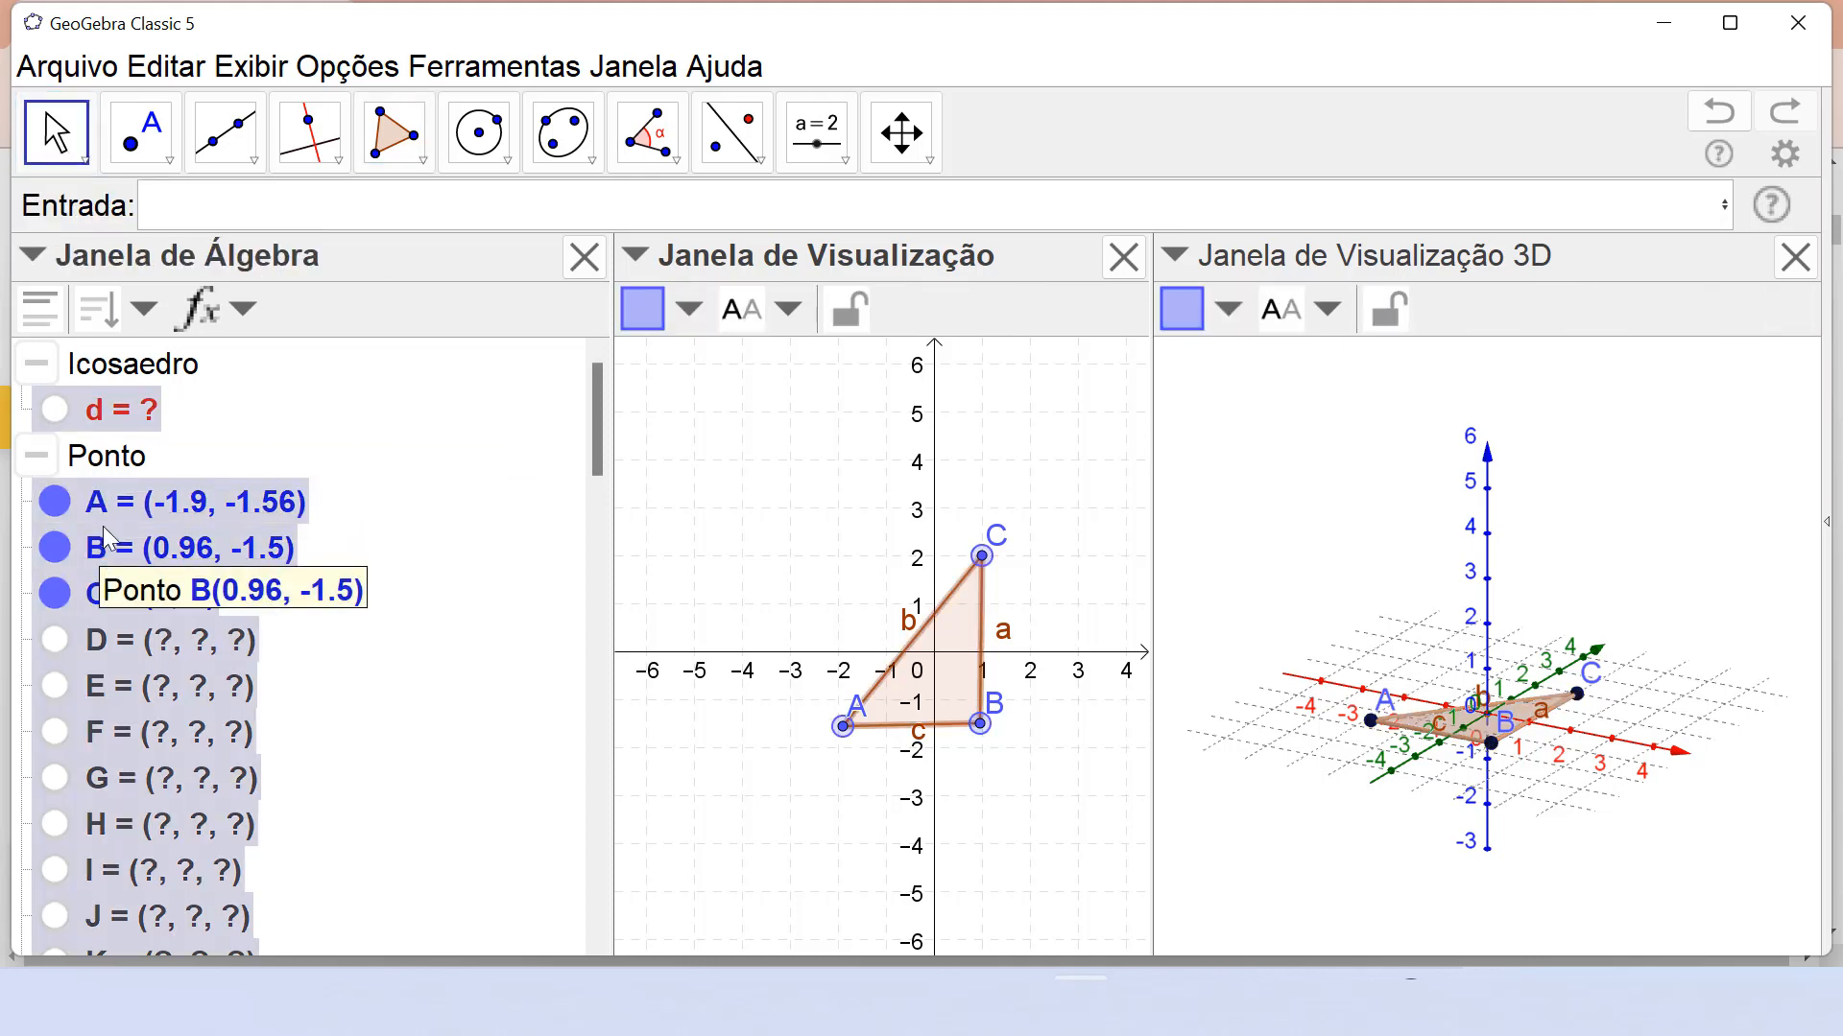
{"action": "key", "text": "Delete"}
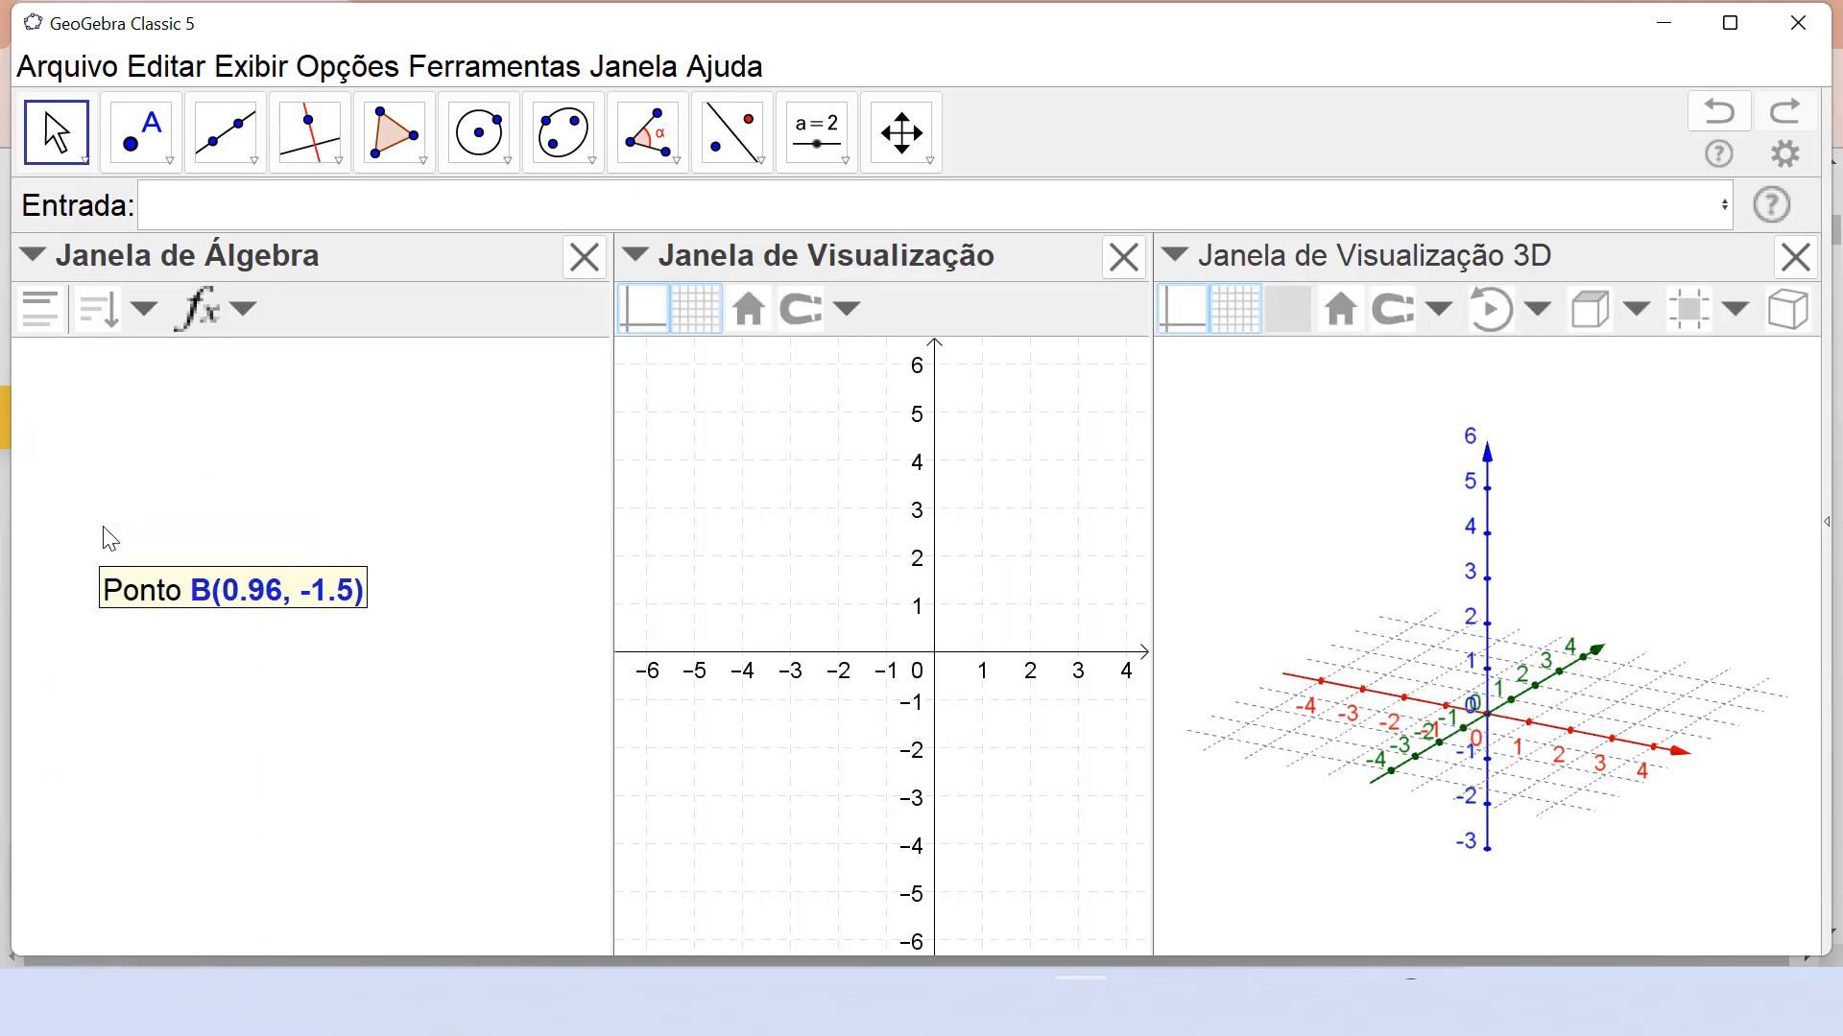
Construct a regular polygon with 3 vertices on base points at about (-1.92, -1.76) and (1.36, -1.68).
{"action": "left_click", "coordinate": [427, 168]}
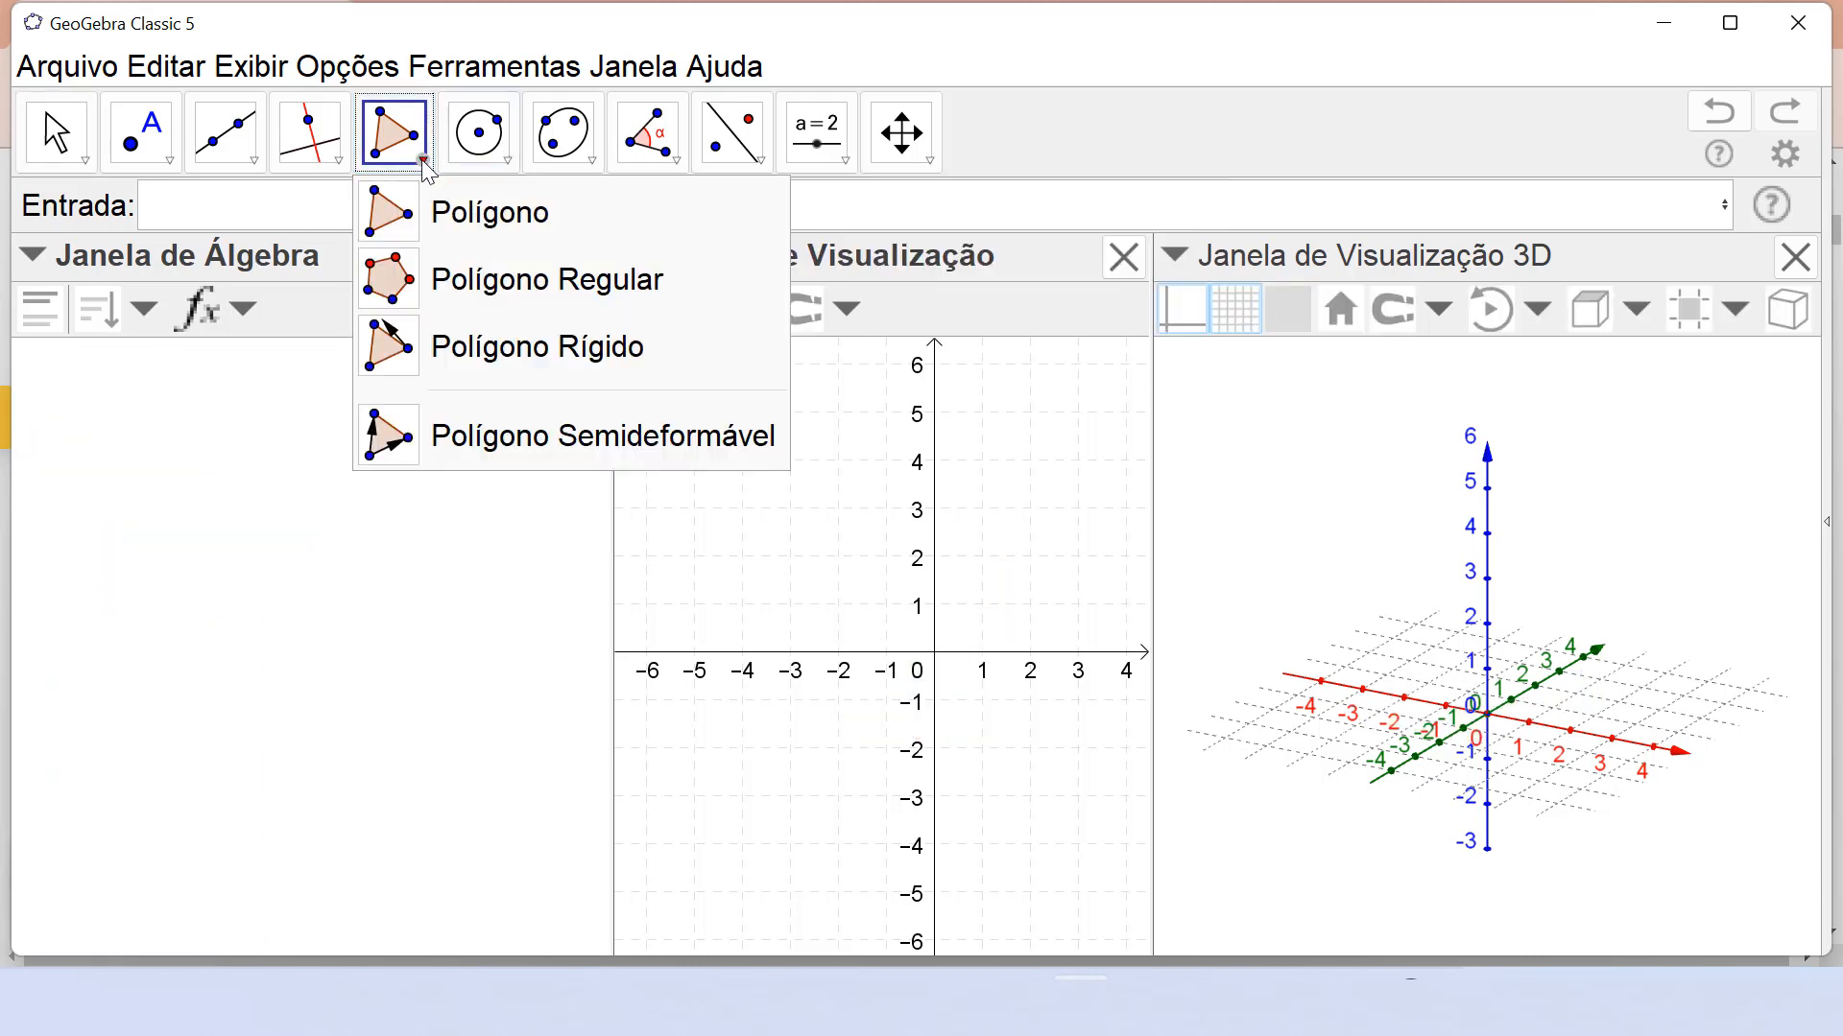
{"action": "left_click", "coordinate": [433, 277]}
{"action": "left_click", "coordinate": [842, 736]}
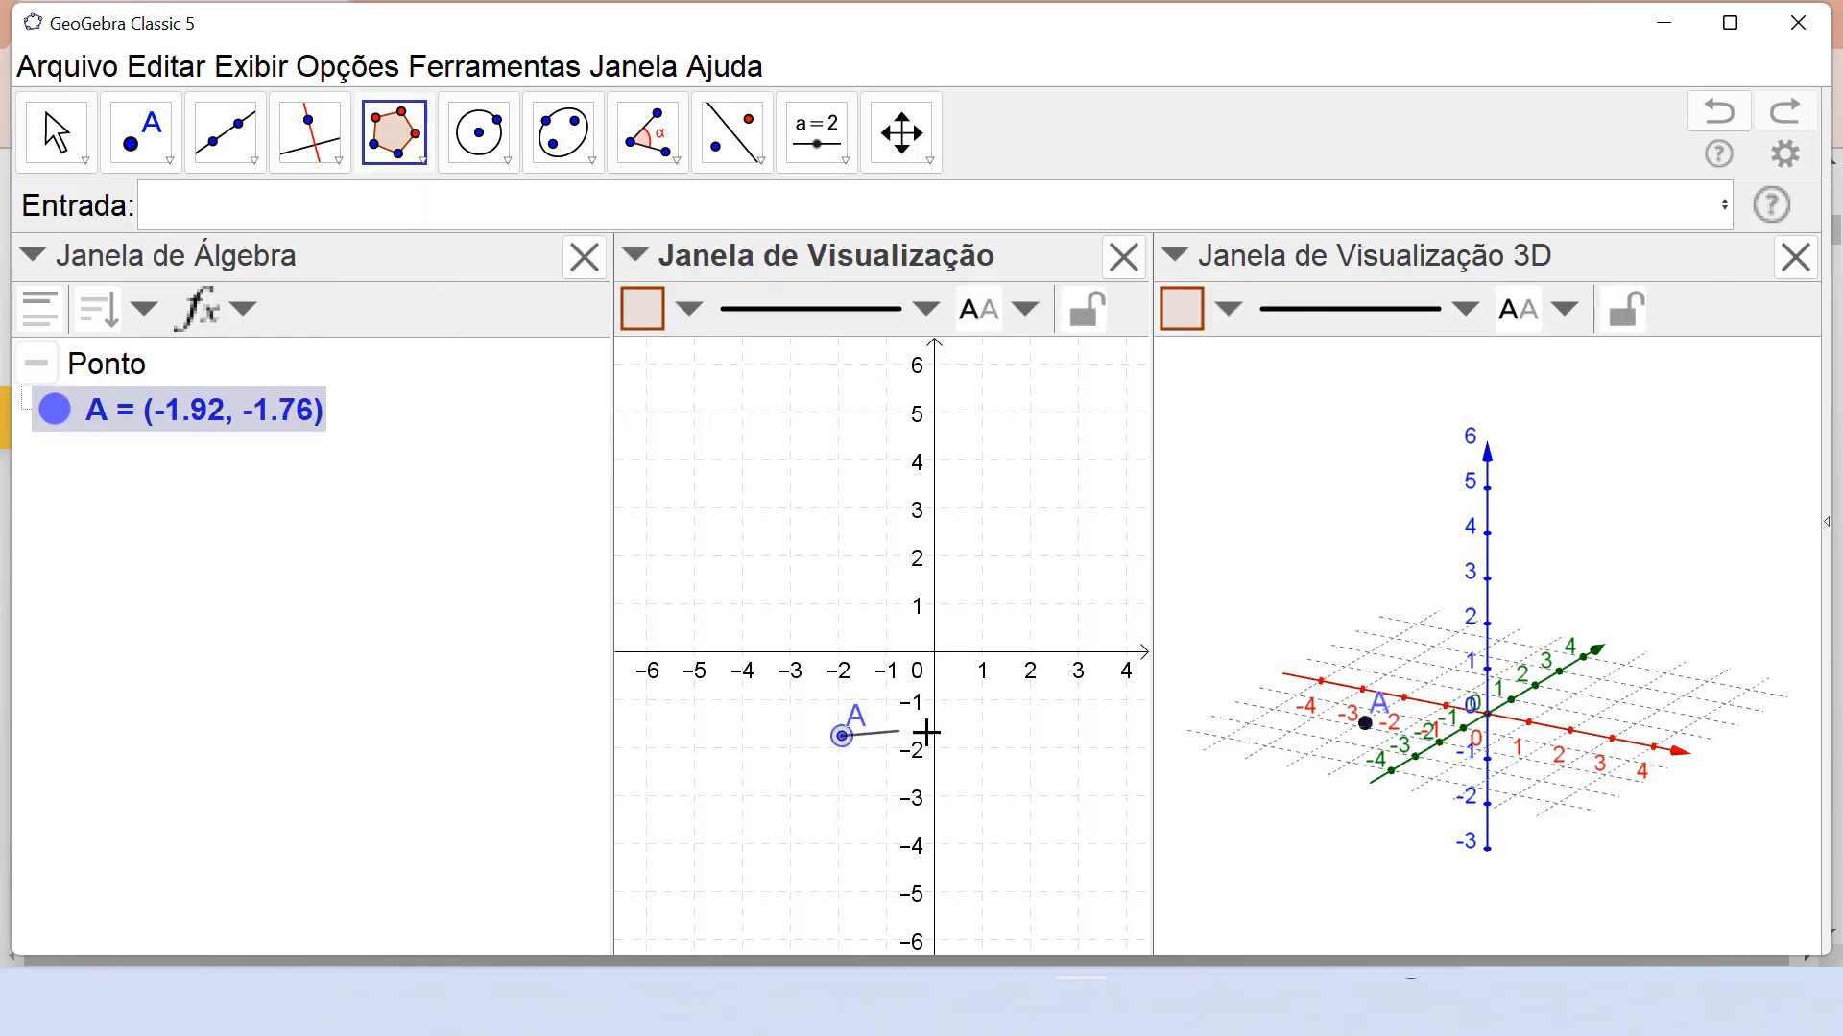
{"action": "left_click", "coordinate": [998, 736]}
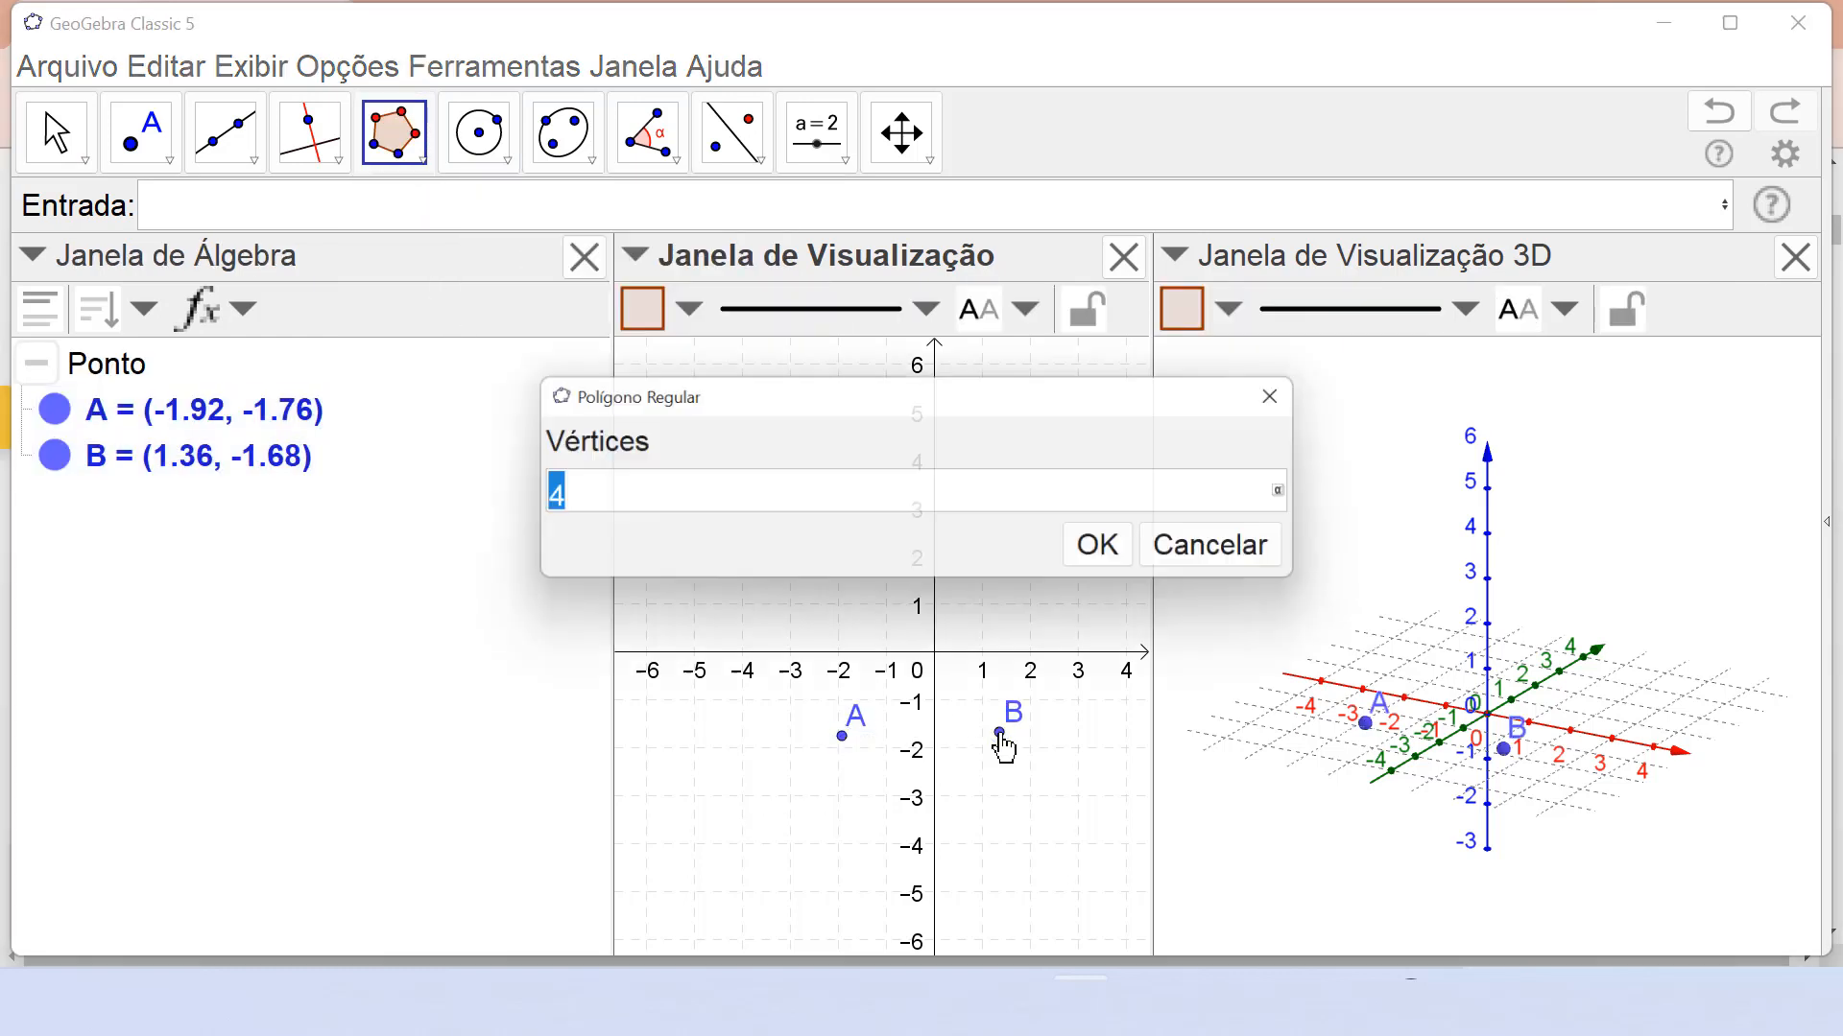
{"action": "type", "text": "3"}
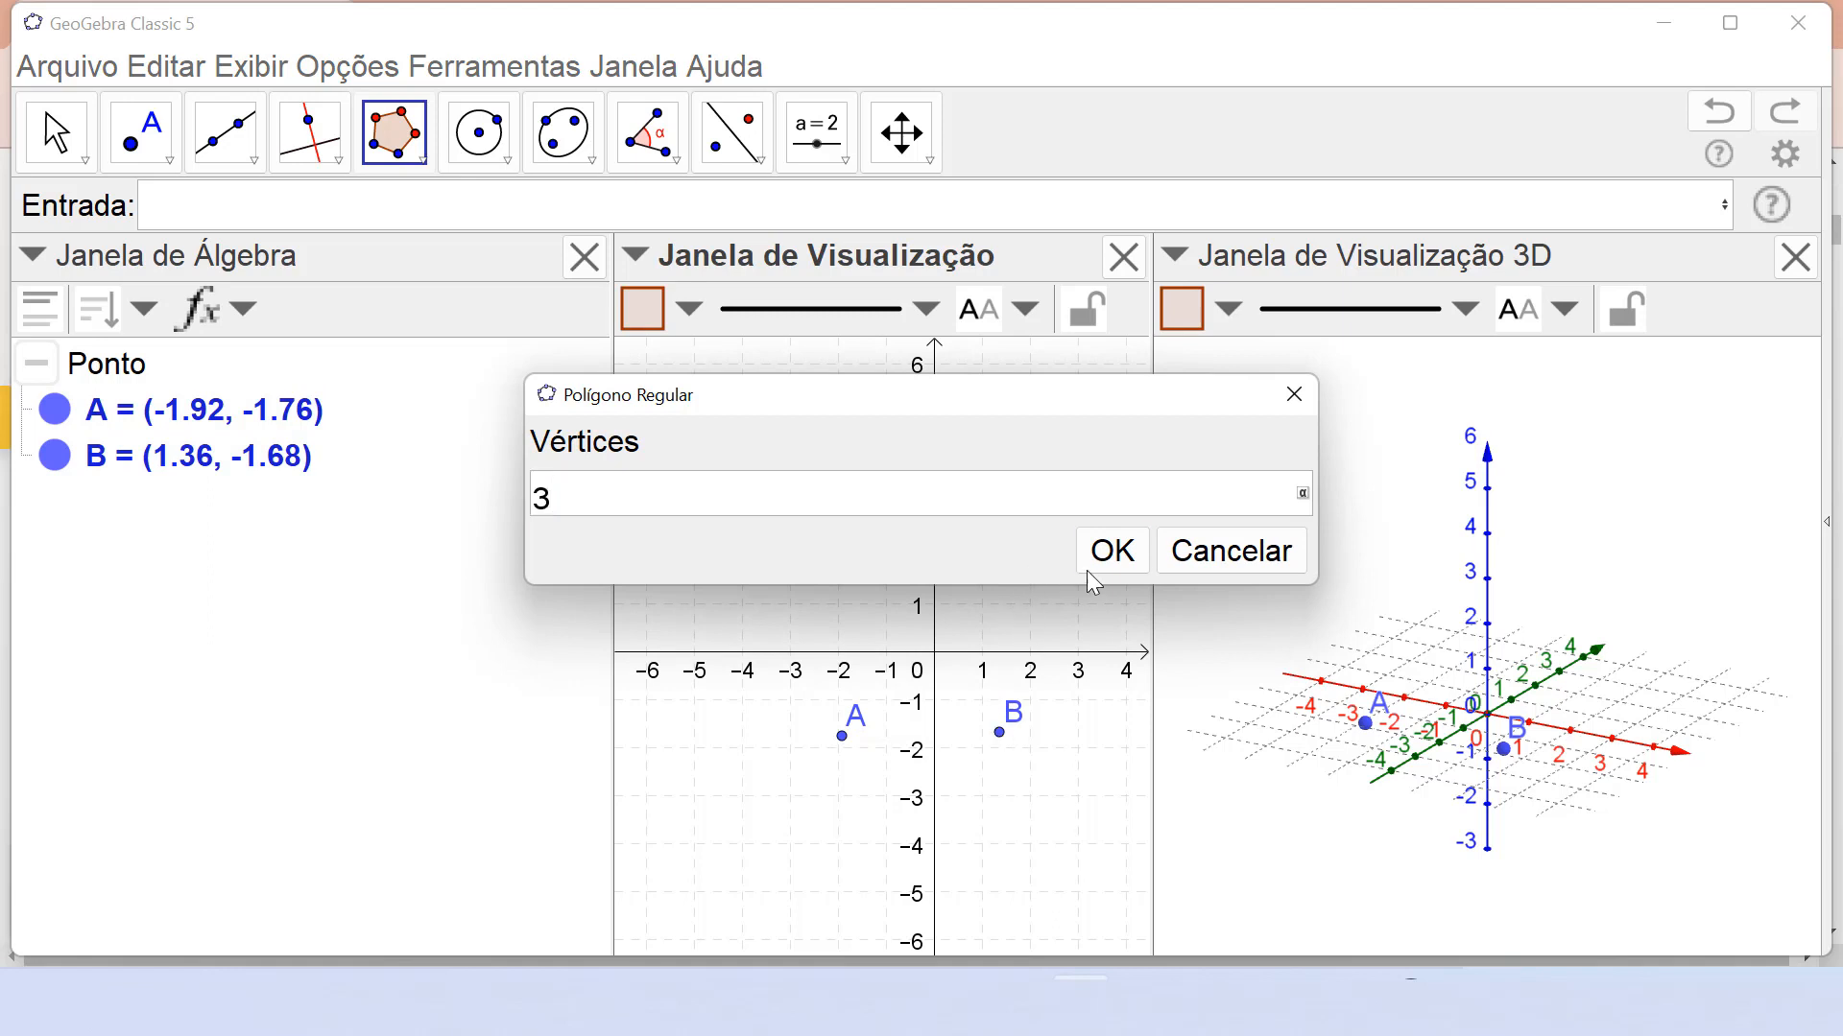
{"action": "left_click", "coordinate": [1108, 551]}
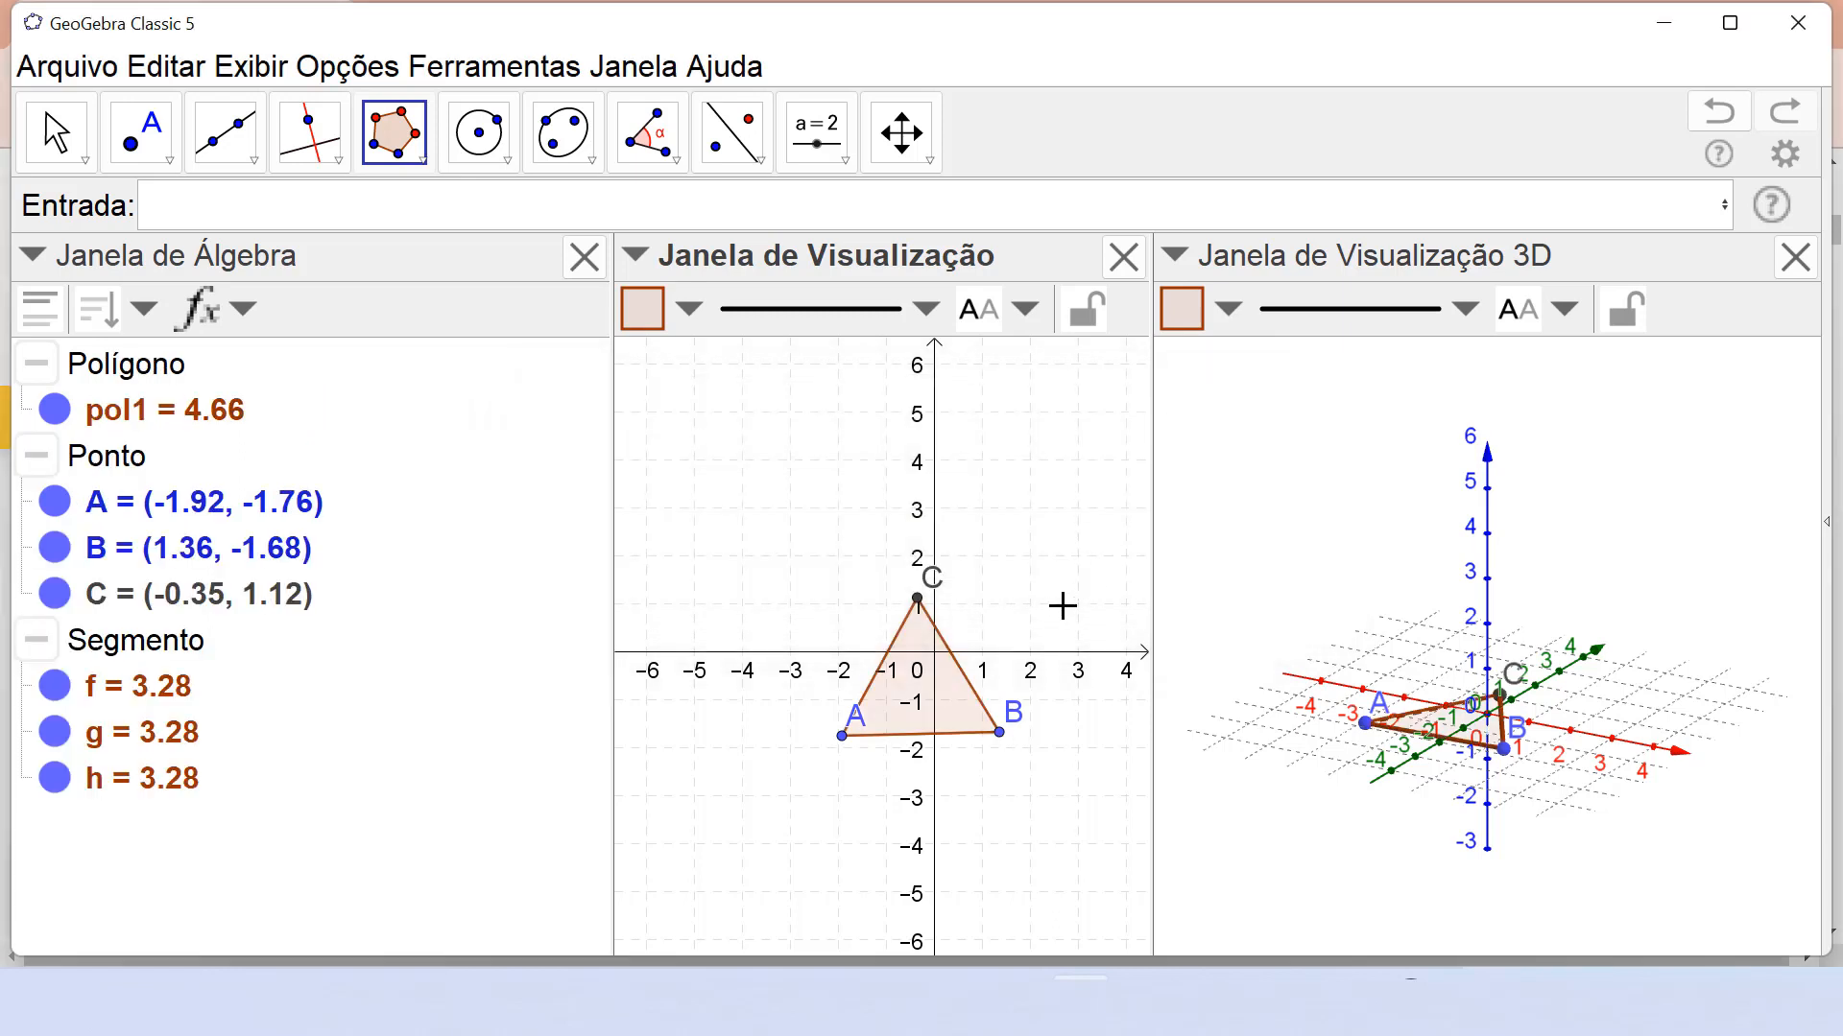
Create an icosahedron on the equilateral triangle with the command Icosaedro(pol1).
{"action": "left_click", "coordinate": [393, 208]}
{"action": "type", "text": "ico"}
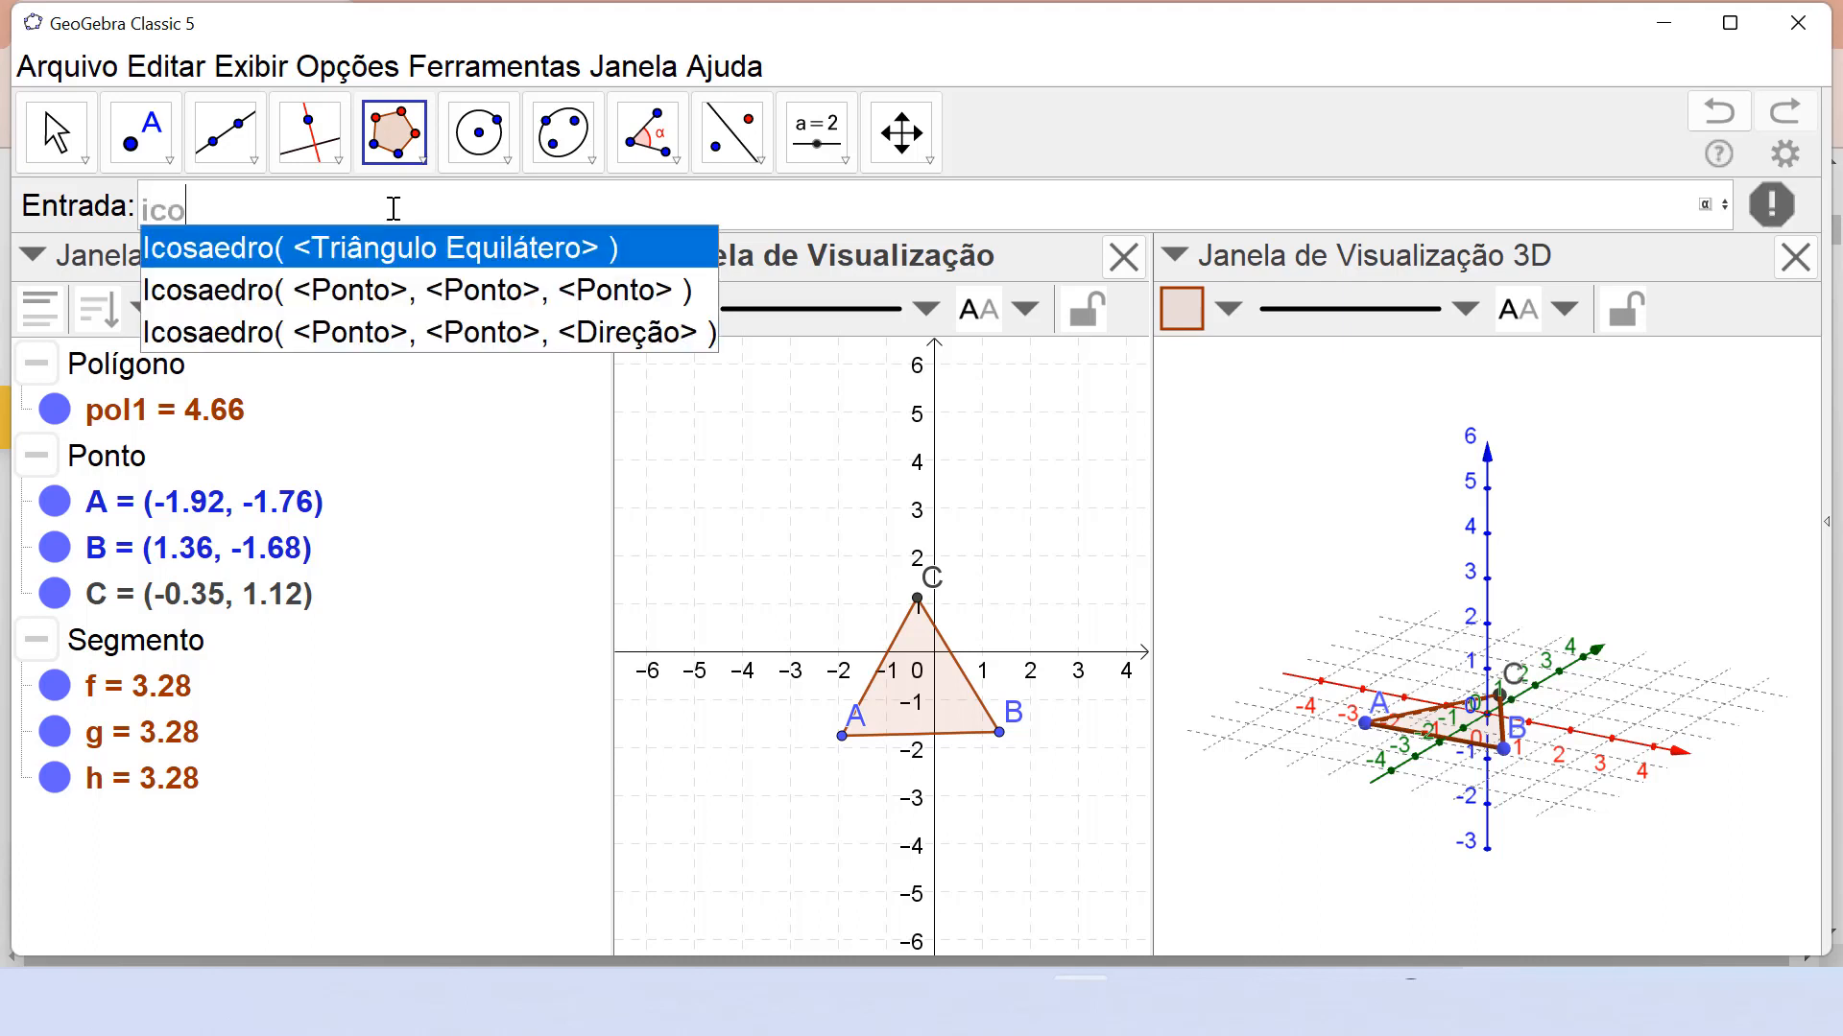
{"action": "left_click", "coordinate": [386, 248]}
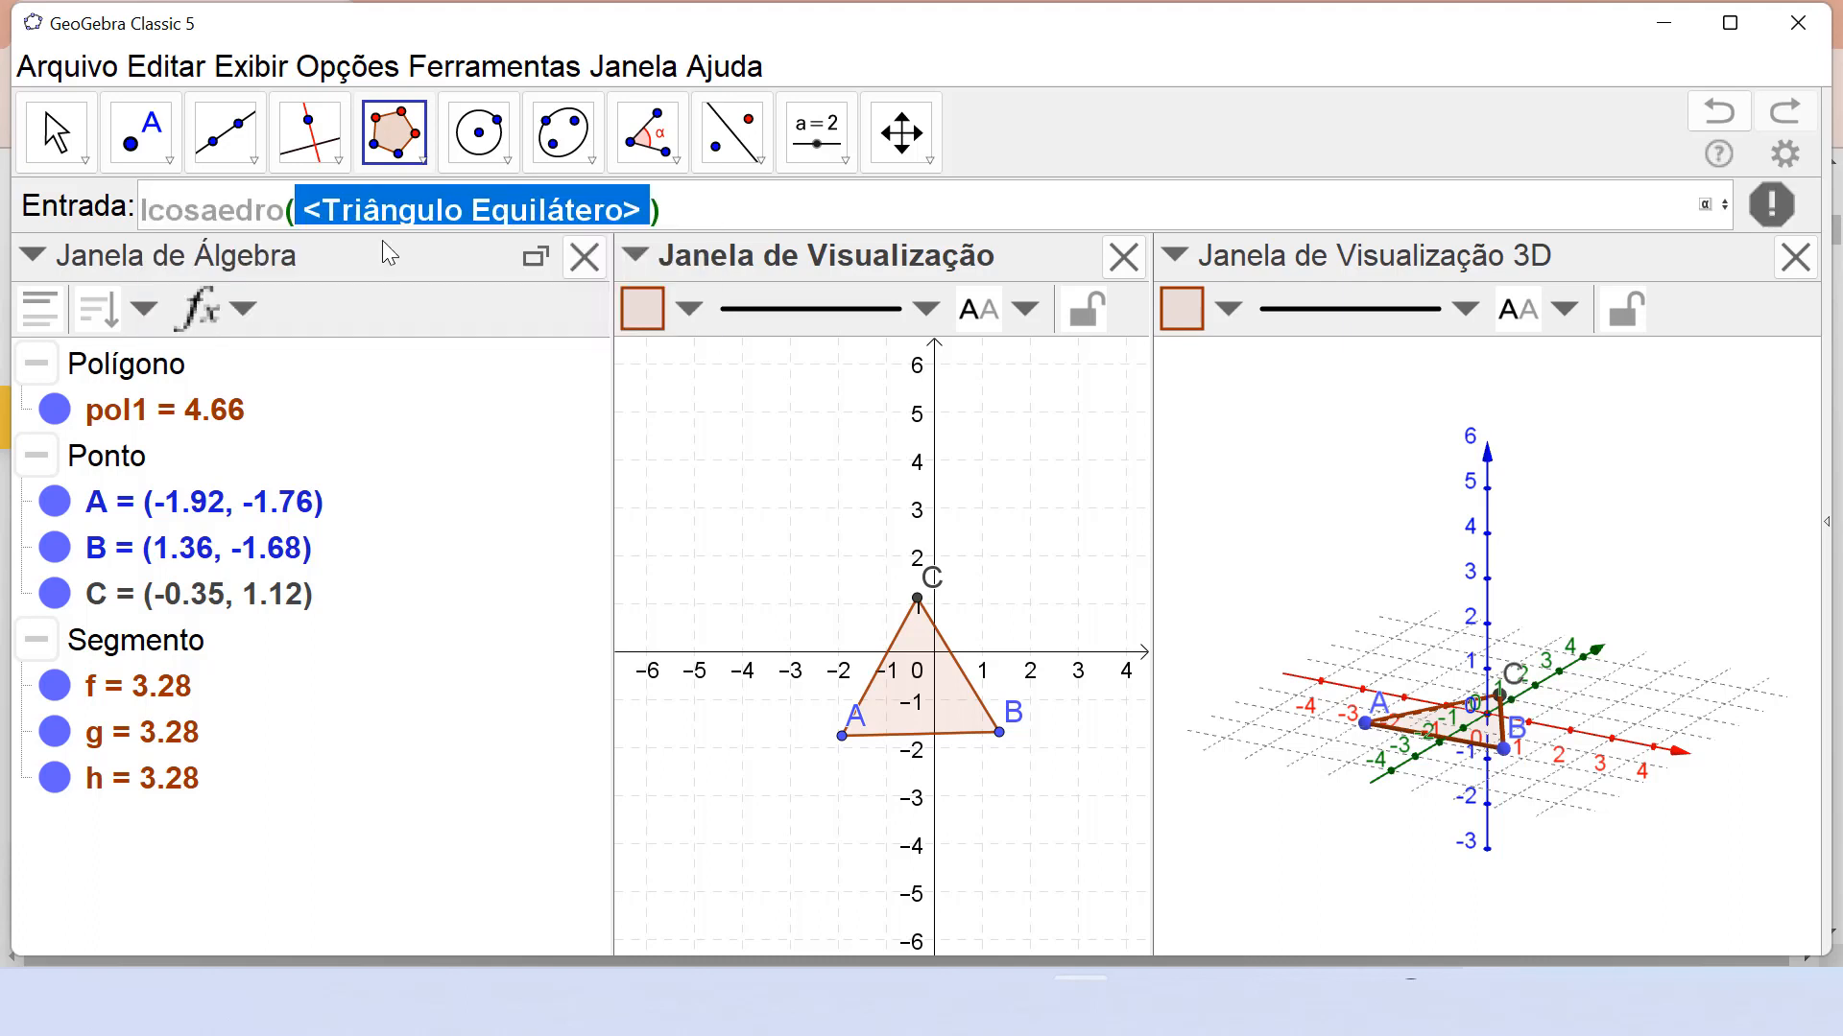
{"action": "type", "text": "pol1"}
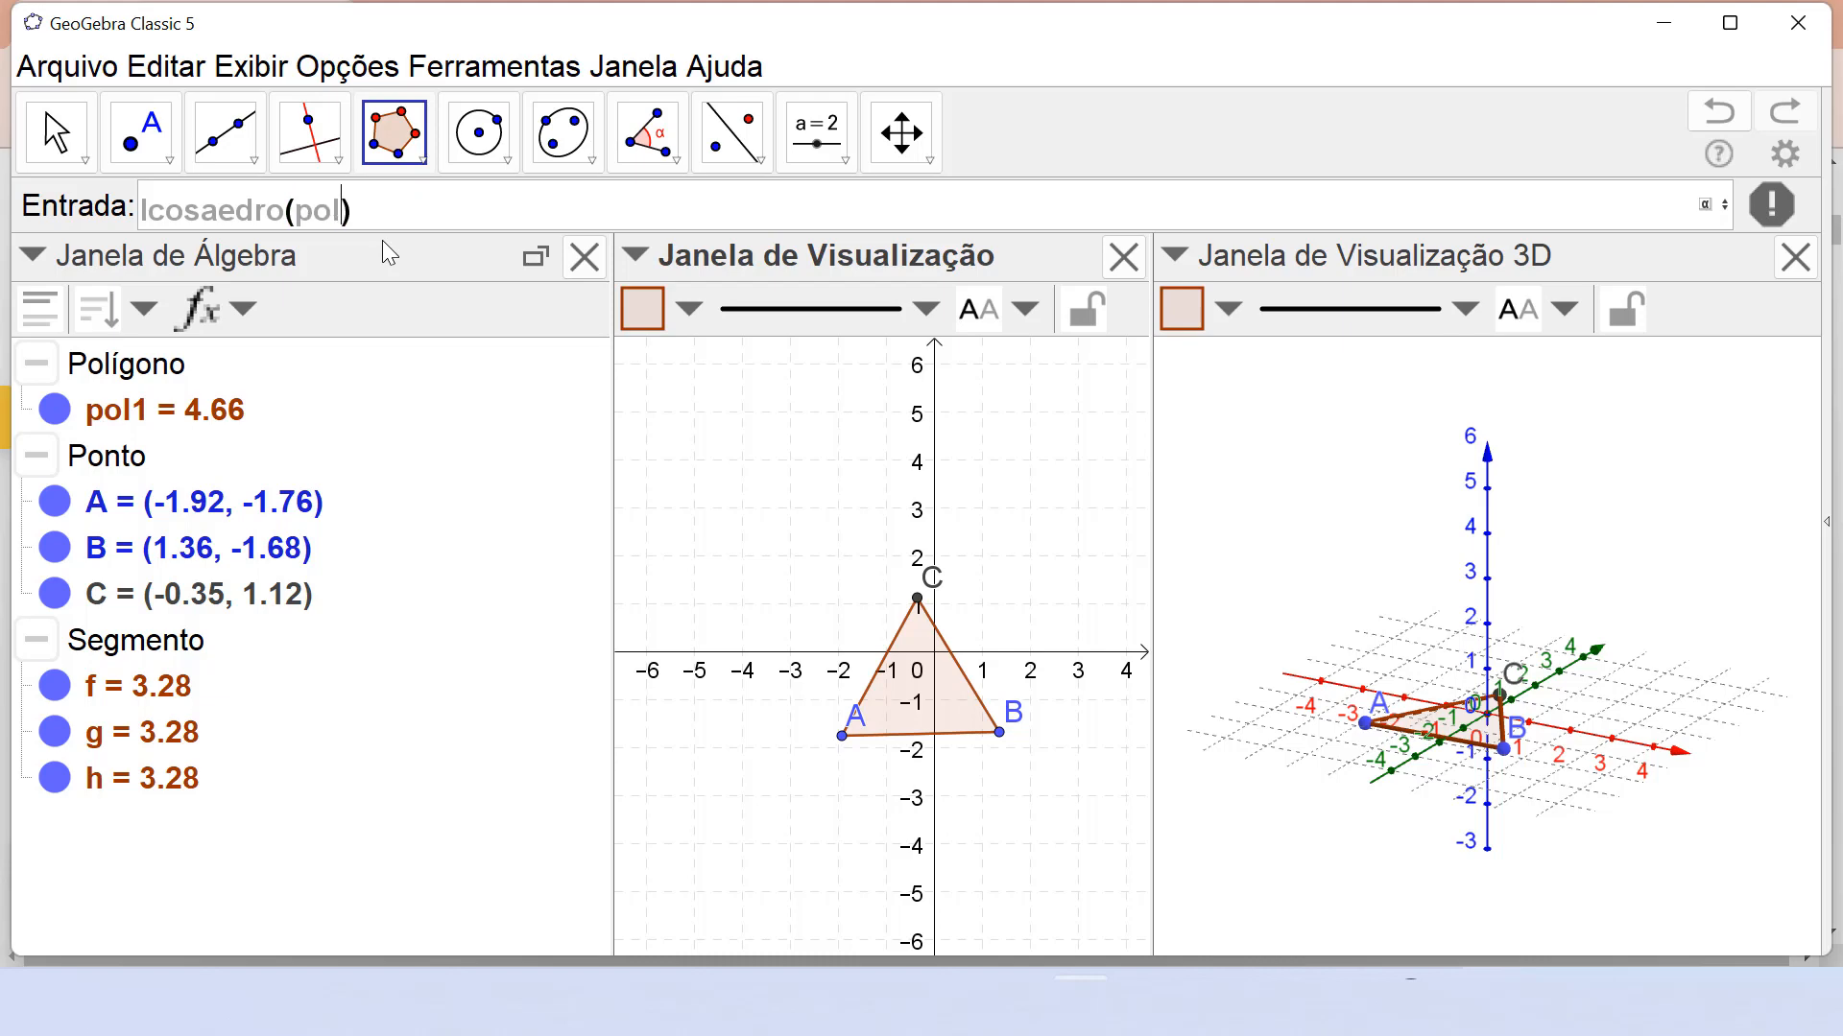
{"action": "key", "text": "Return"}
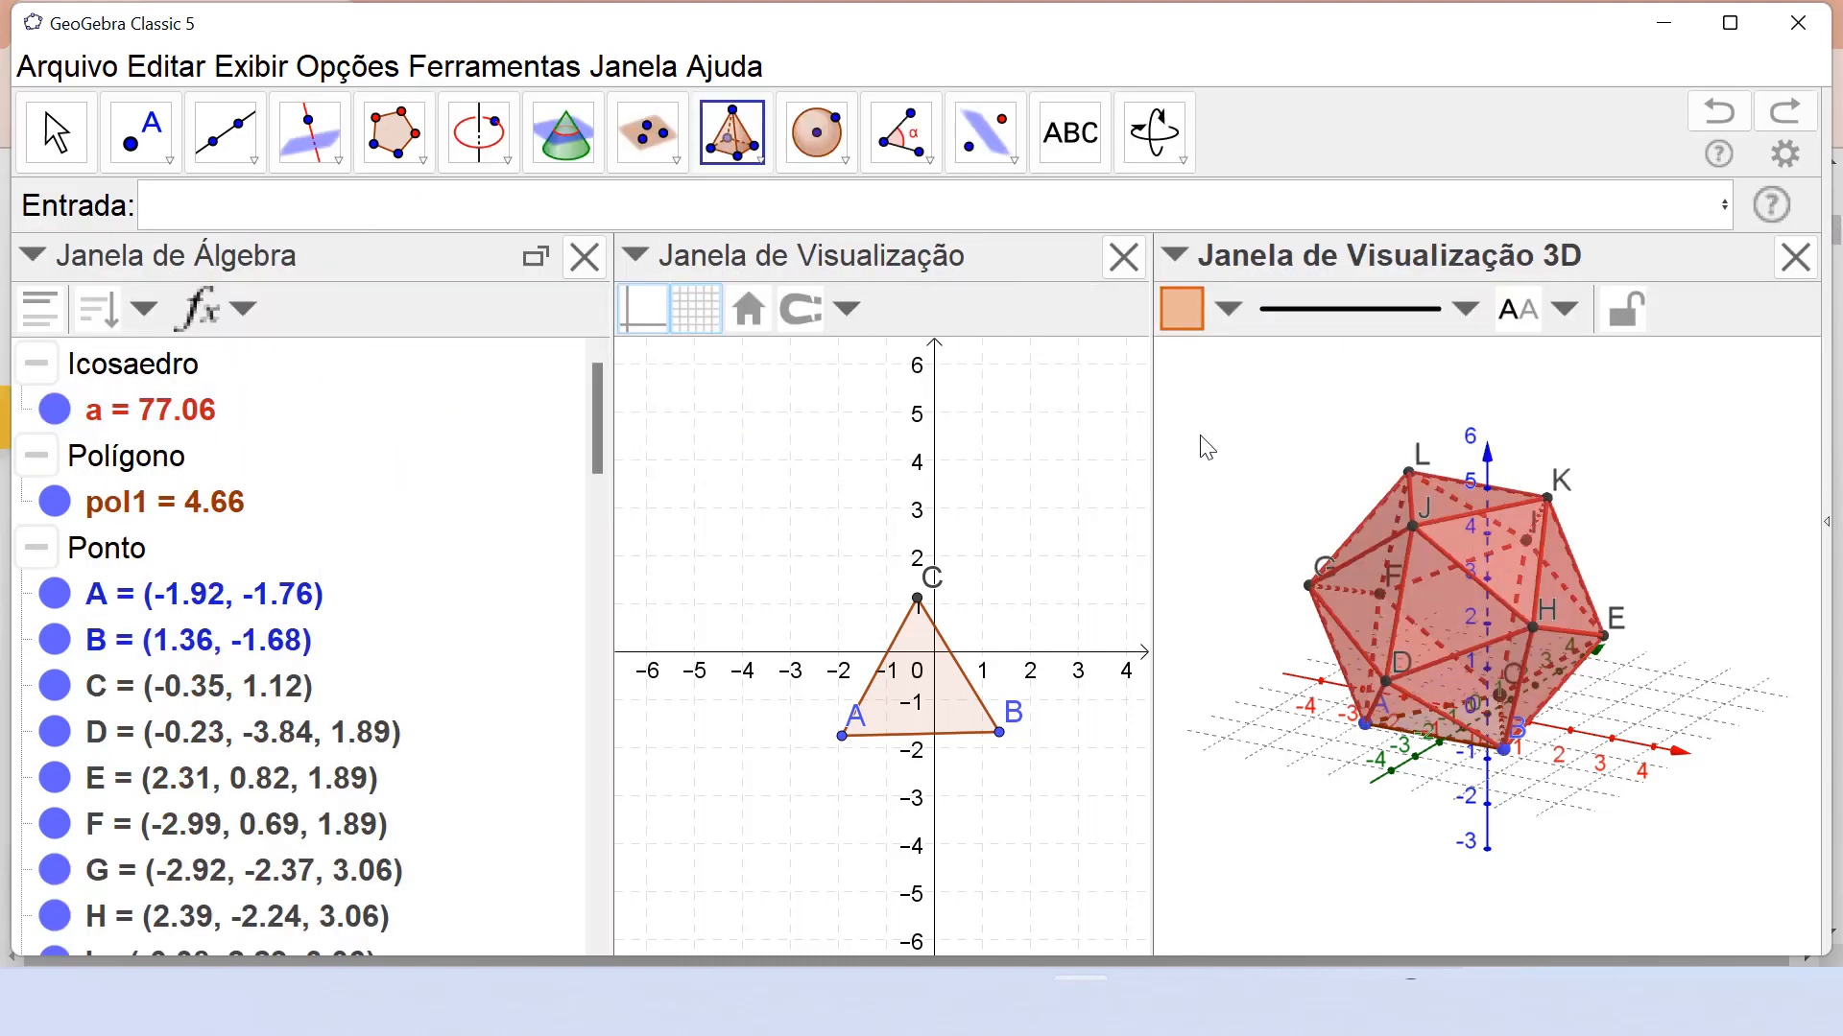
Create the net (Planificação) of the icosahedron and hide the original solid a.
{"action": "left_click", "coordinate": [766, 159]}
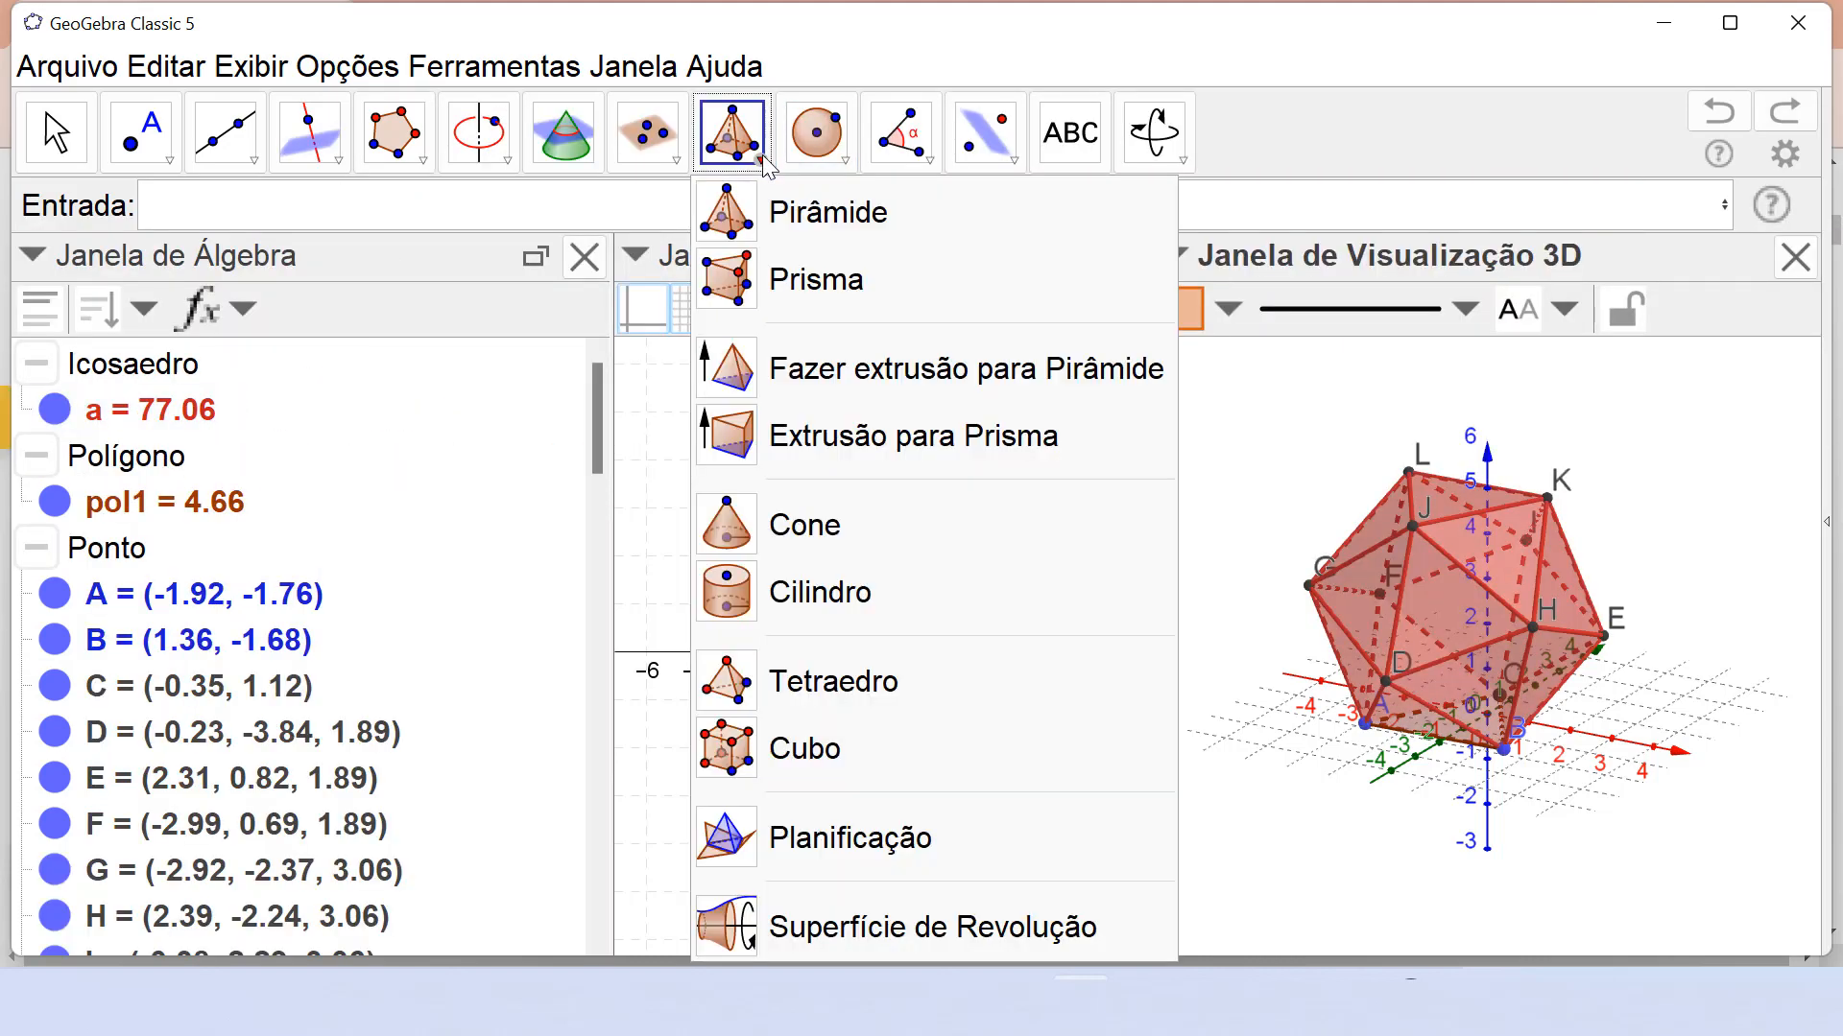
{"action": "left_click", "coordinate": [811, 830]}
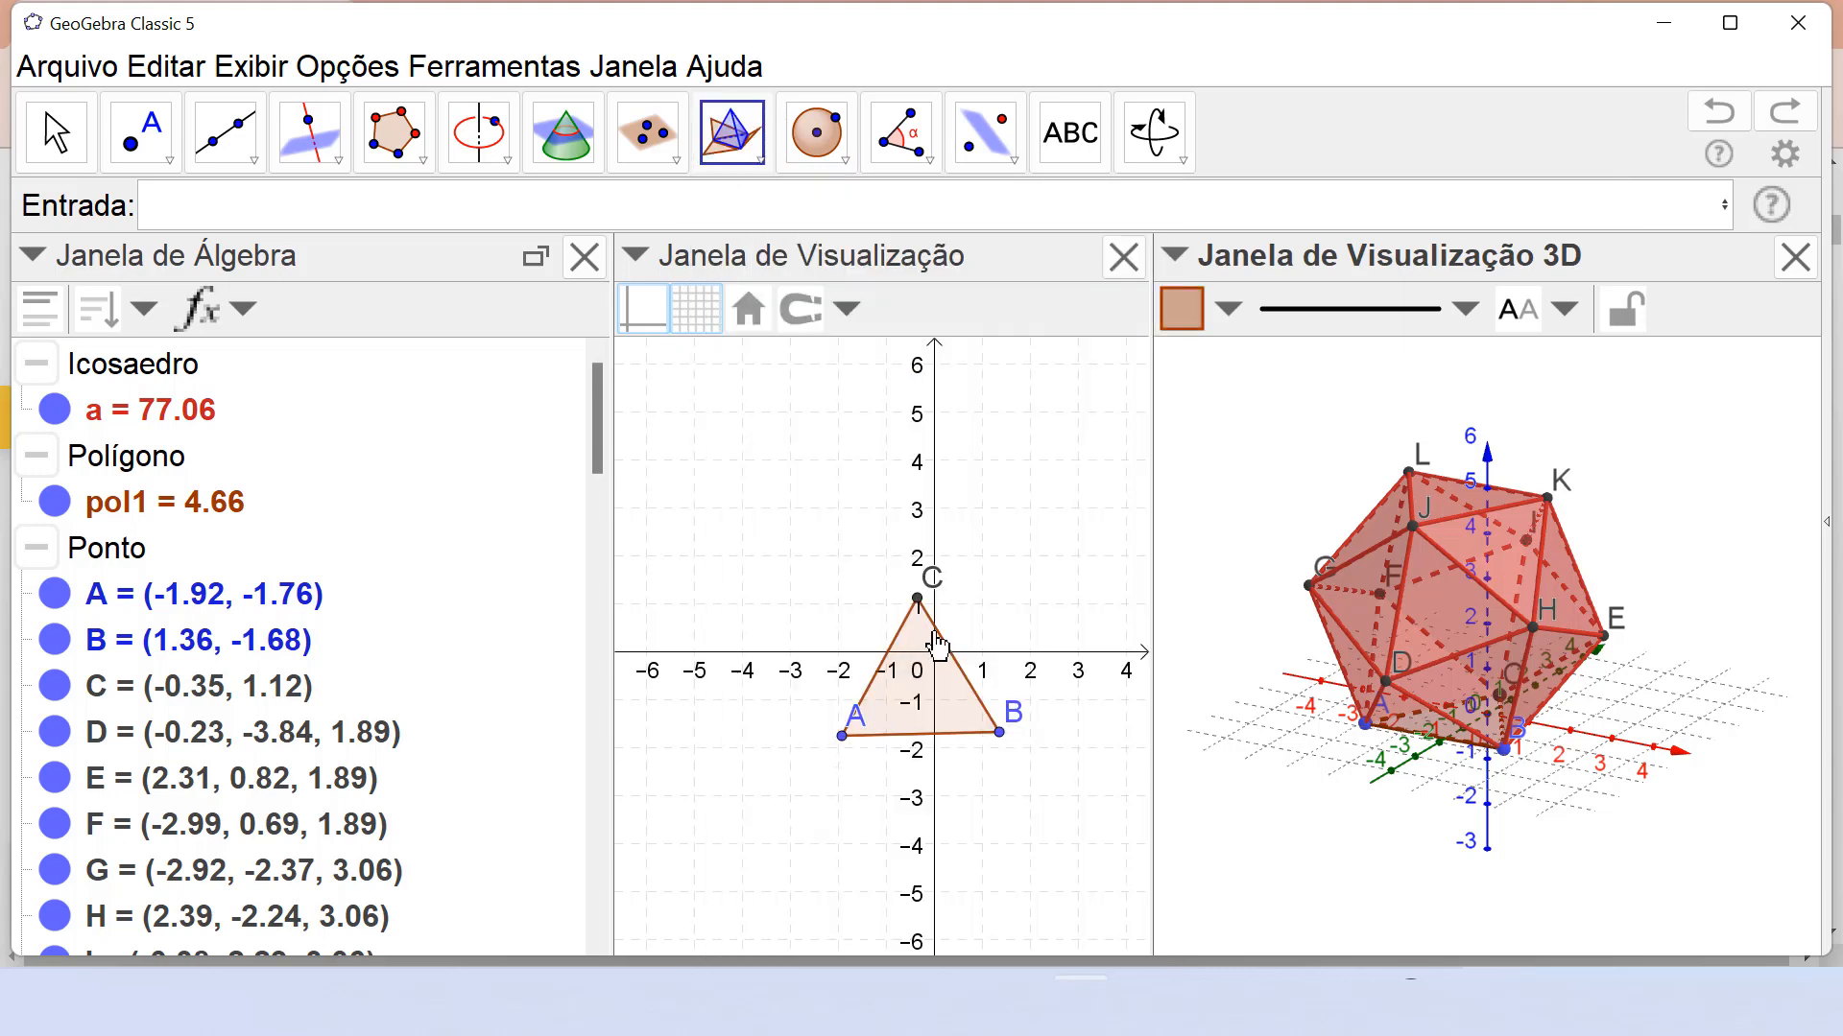
{"action": "left_click", "coordinate": [1443, 606]}
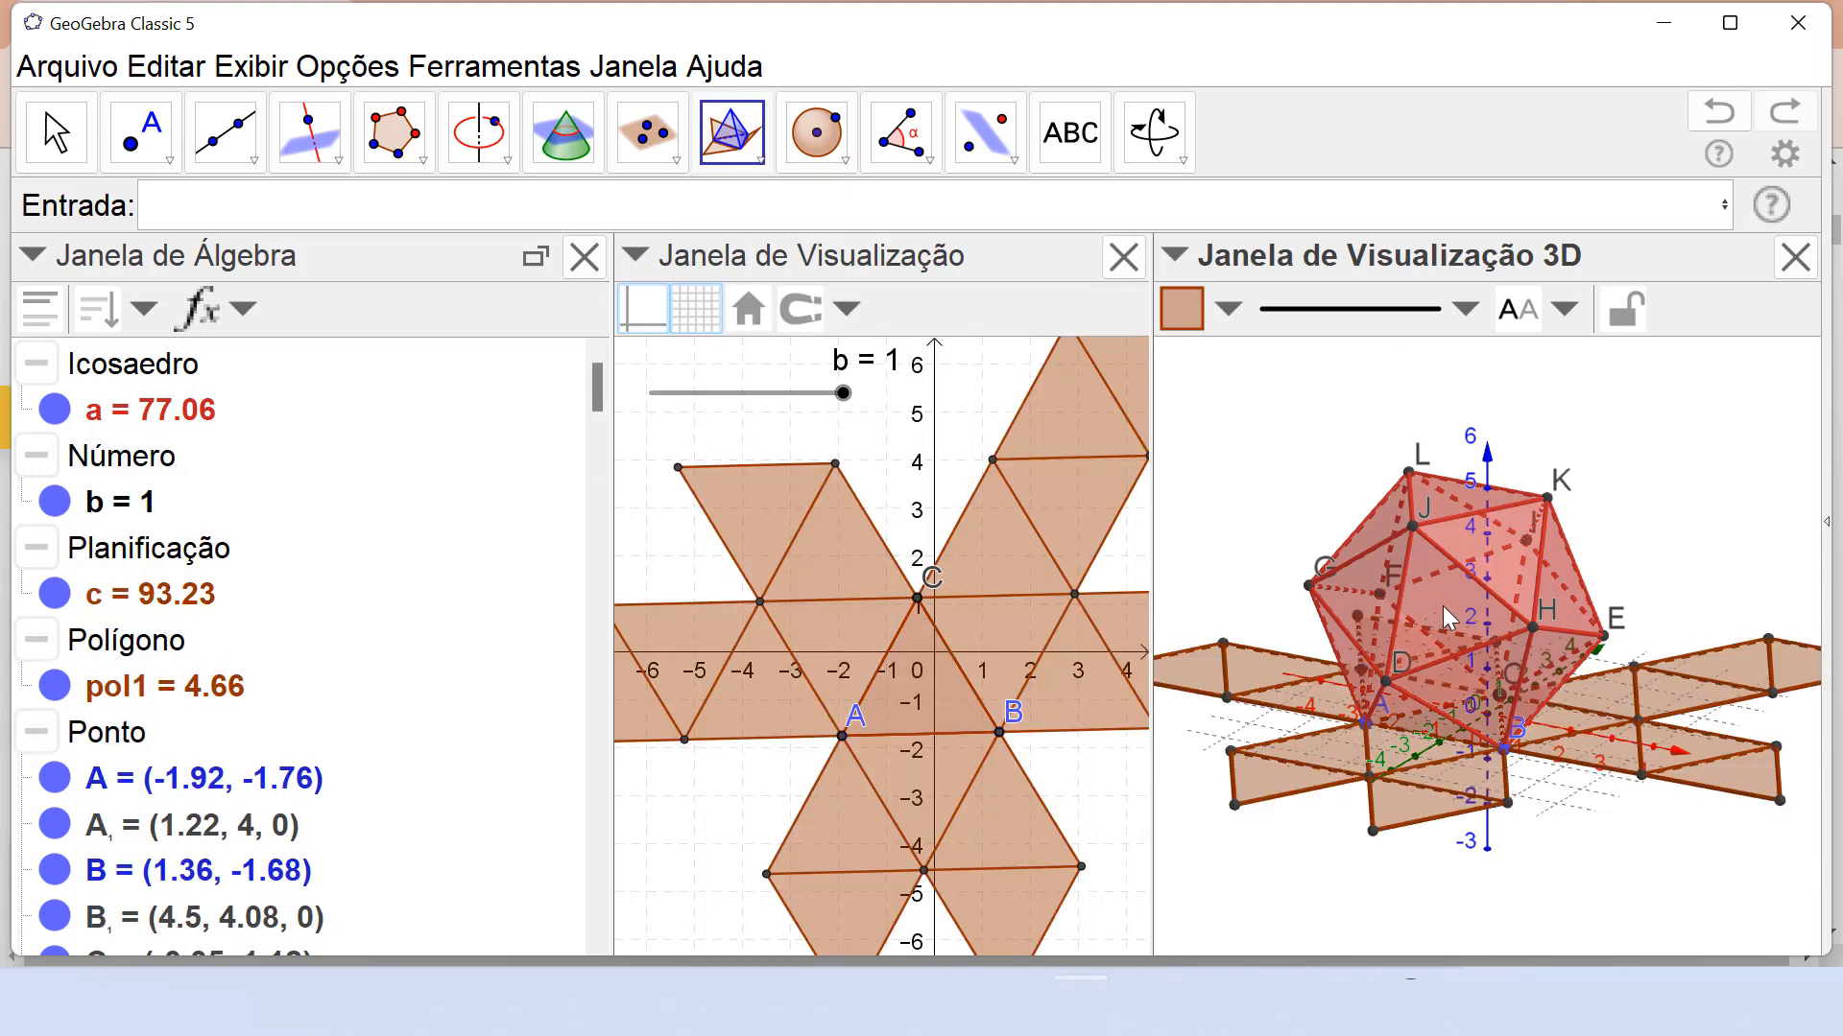
{"action": "left_click", "coordinate": [56, 411]}
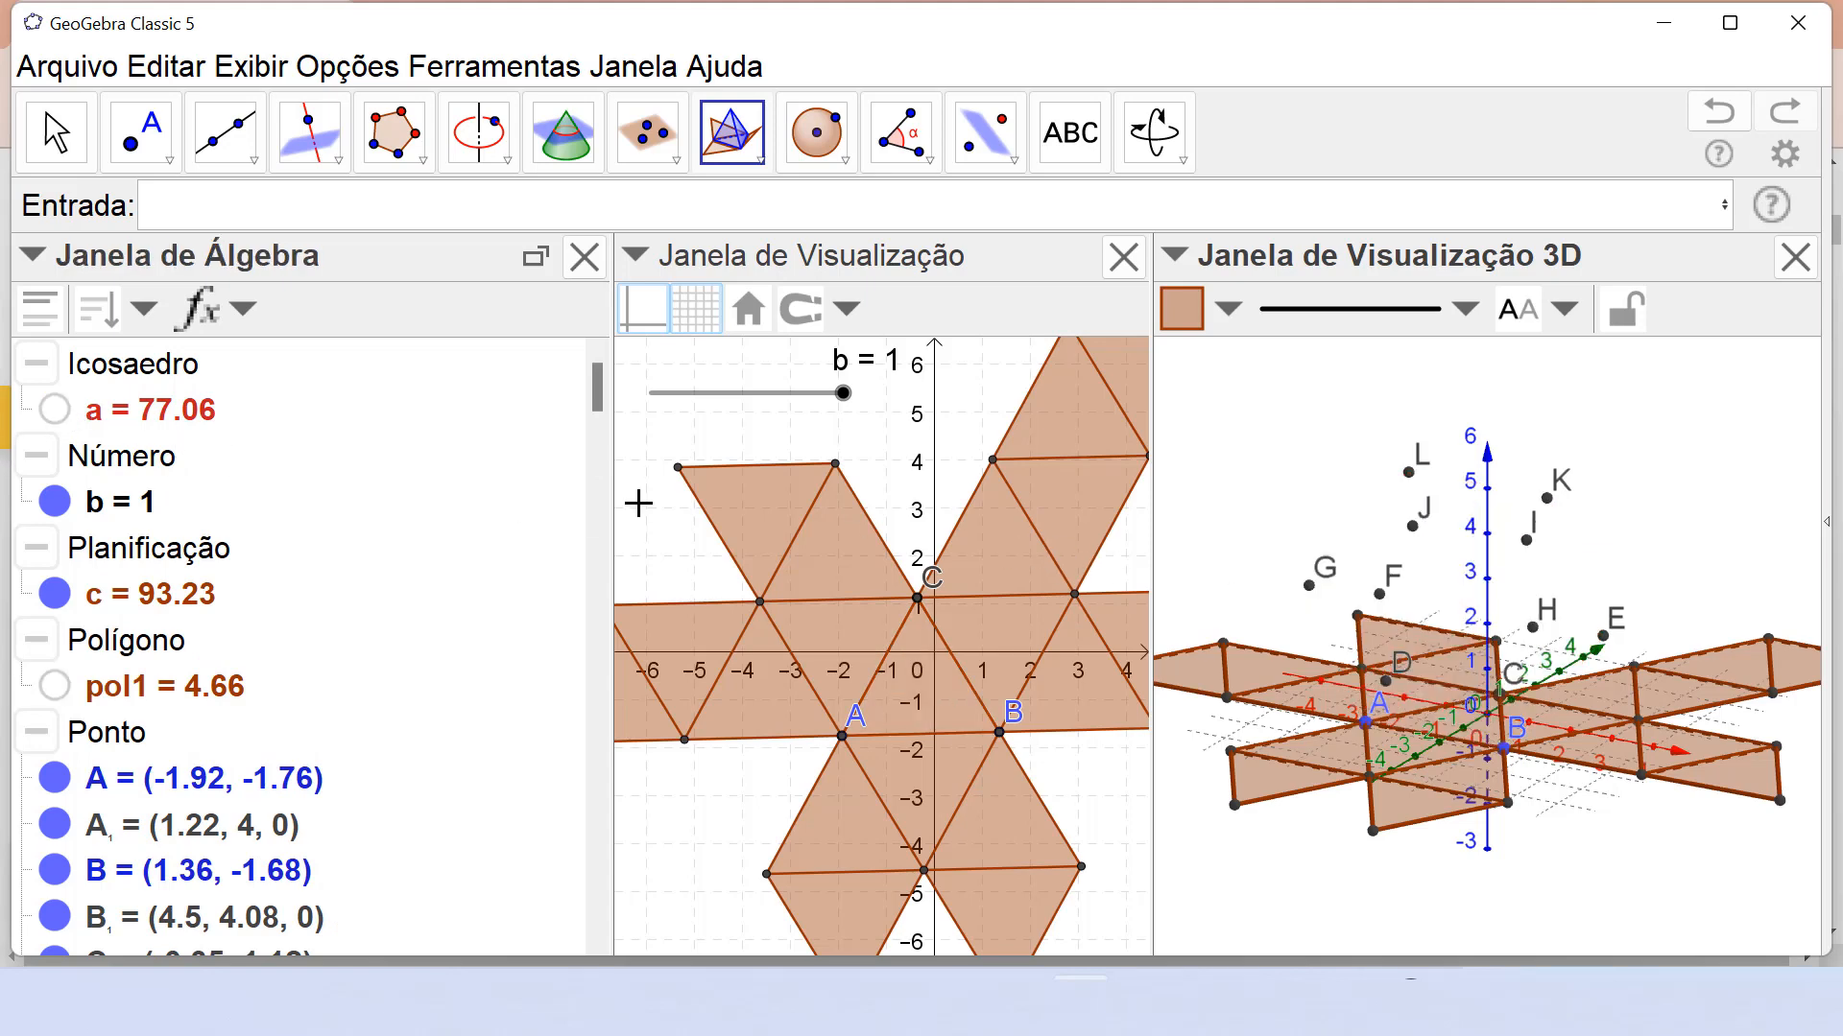
Select slider b and zoom out the 3D view to fit the whole icosahedron net.
{"action": "left_click", "coordinate": [841, 394]}
{"action": "mouse_move", "coordinate": [835, 410]}
{"action": "left_mouse_down"}
{"action": "mouse_move", "coordinate": [633, 418]}
{"action": "mouse_move", "coordinate": [871, 408]}
{"action": "left_mouse_up"}
{"action": "left_click_drag", "start_coordinate": [1130, 625], "coordinate": [1286, 691]}
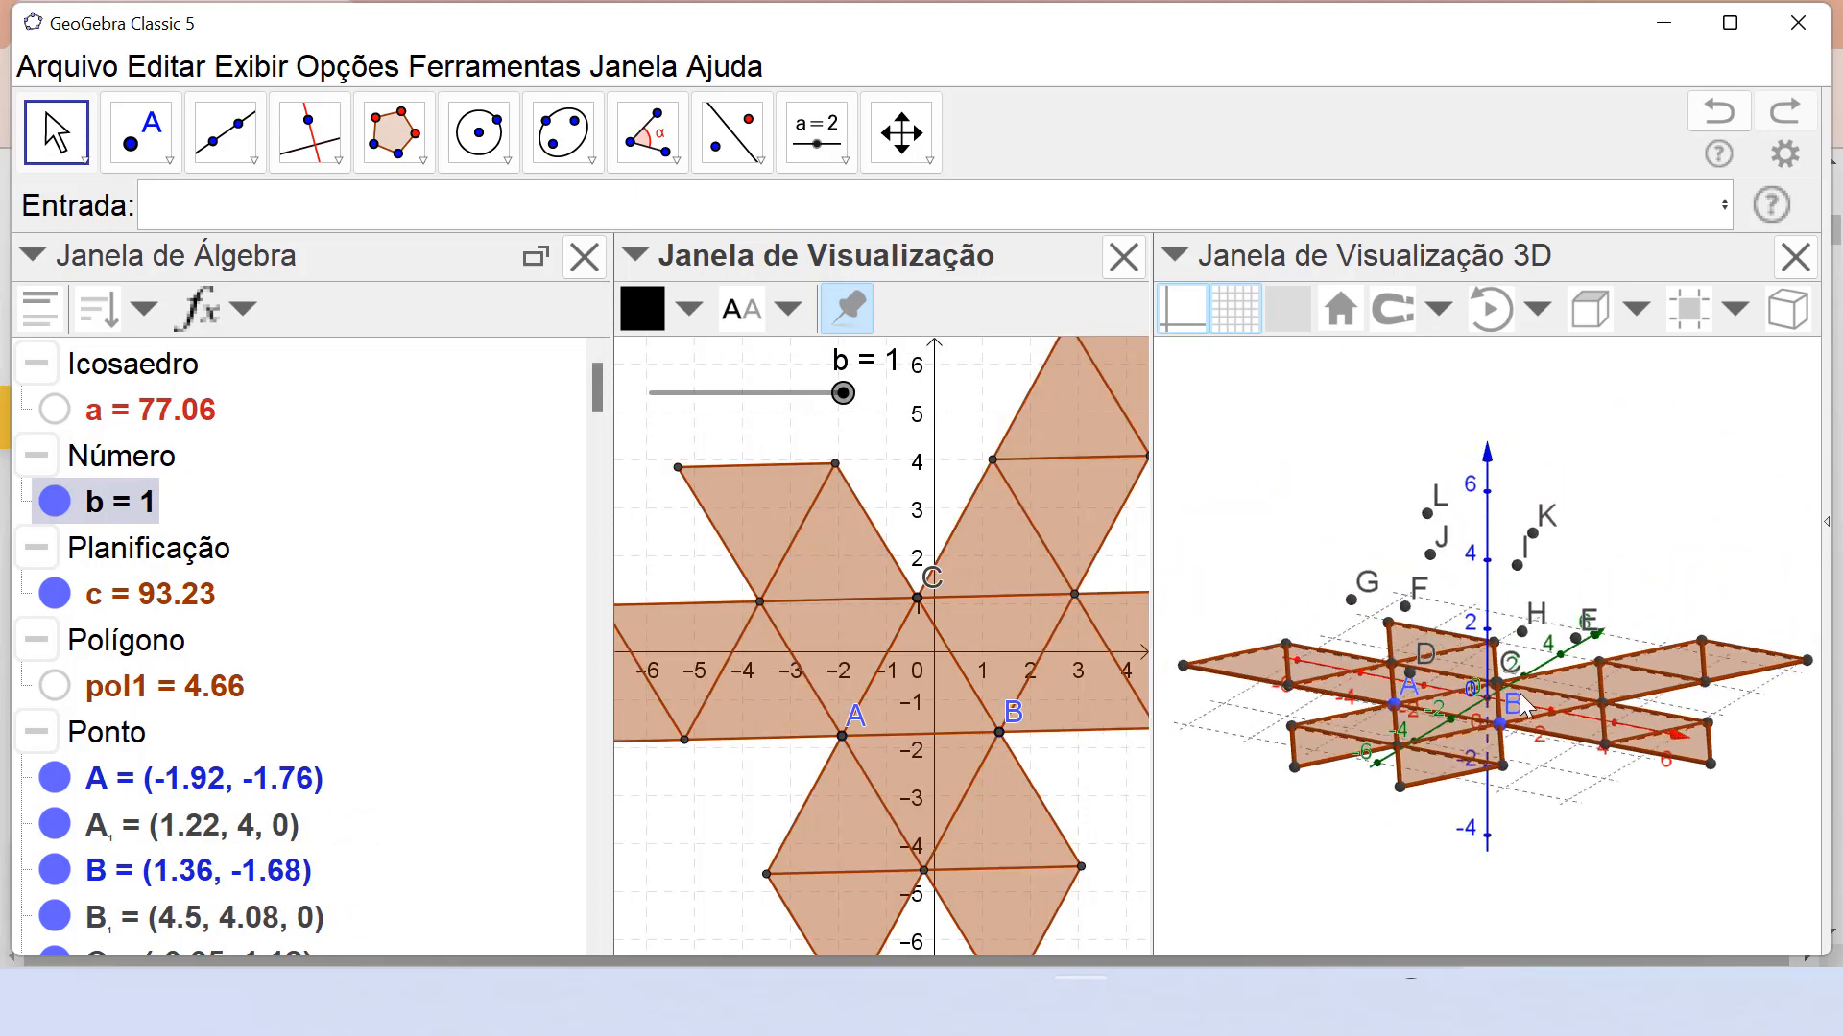